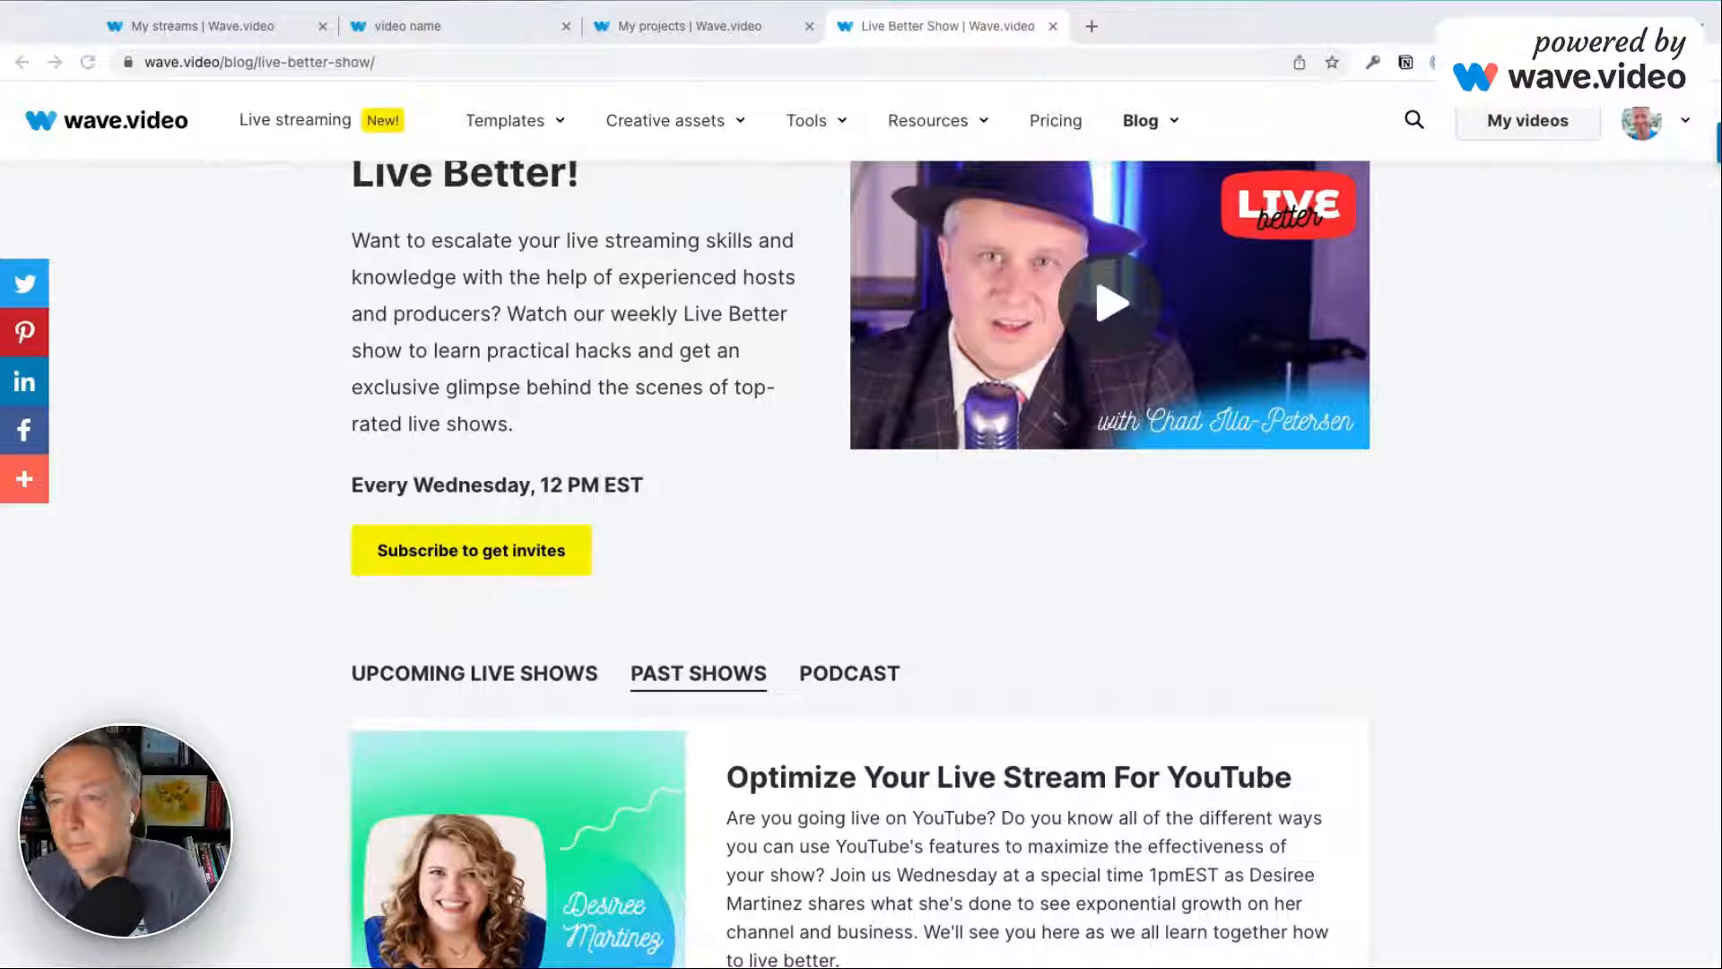
# Open the recorded show's video page and seek from 1:22:03 back to about 49:42 to examine its on-screen scene layouts.
pyautogui.click(431, 31)
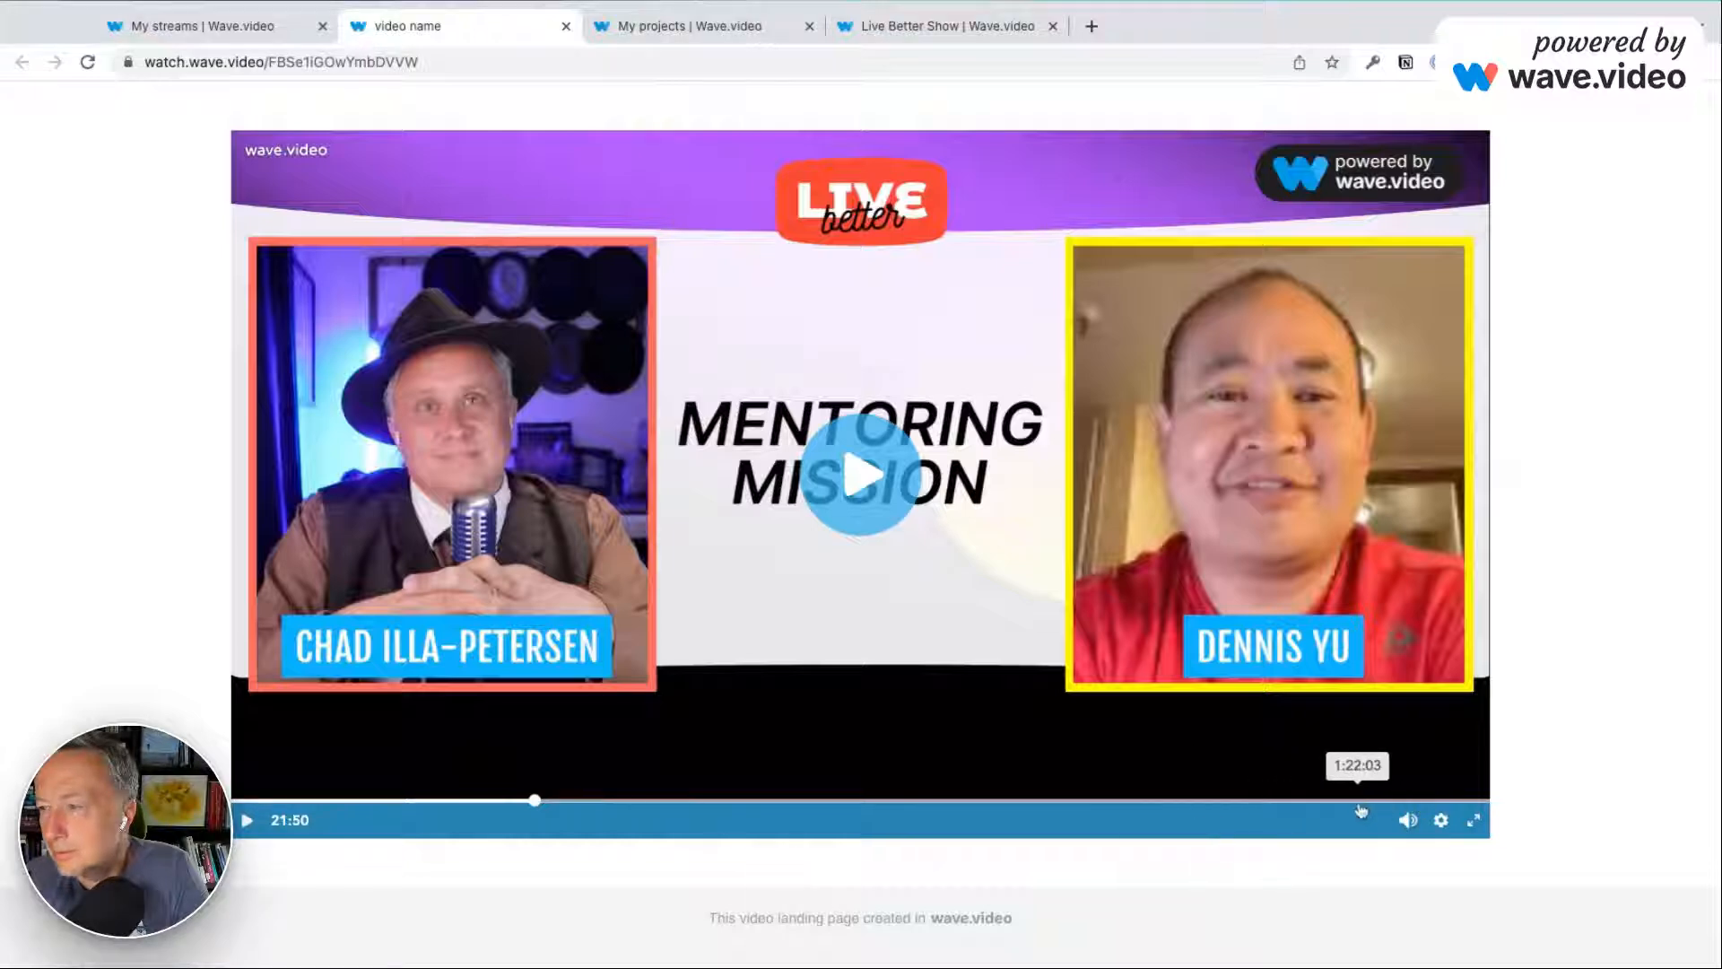
pyautogui.click(1352, 800)
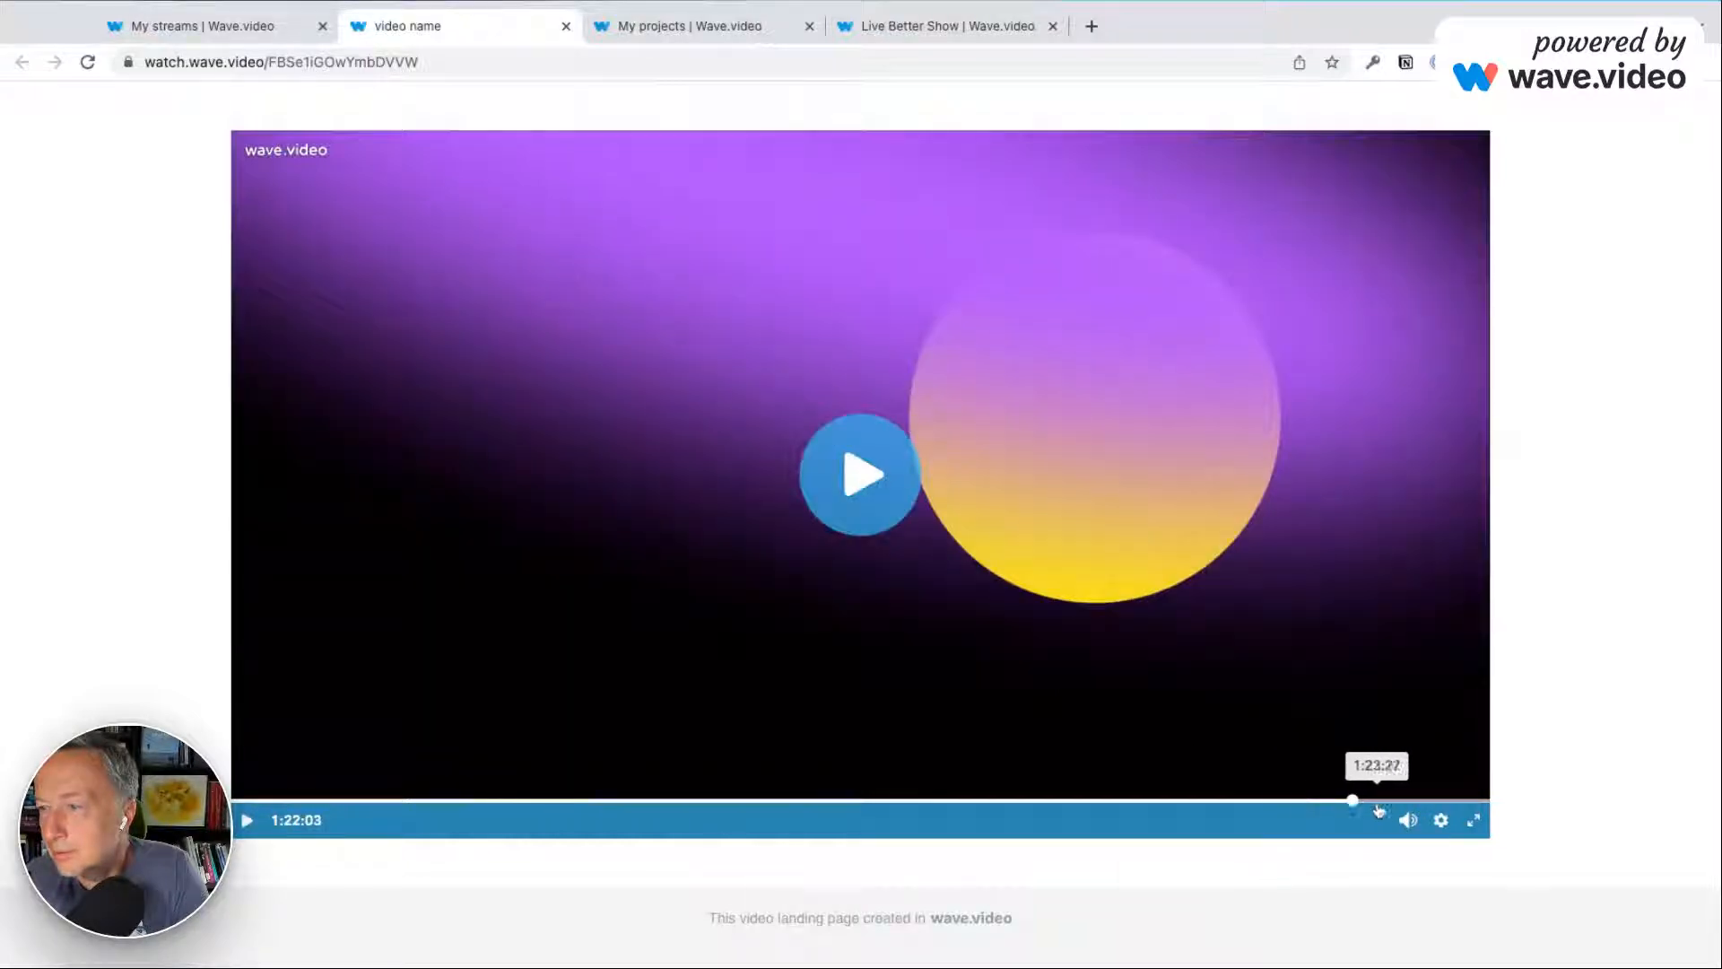
pyautogui.click(1246, 803)
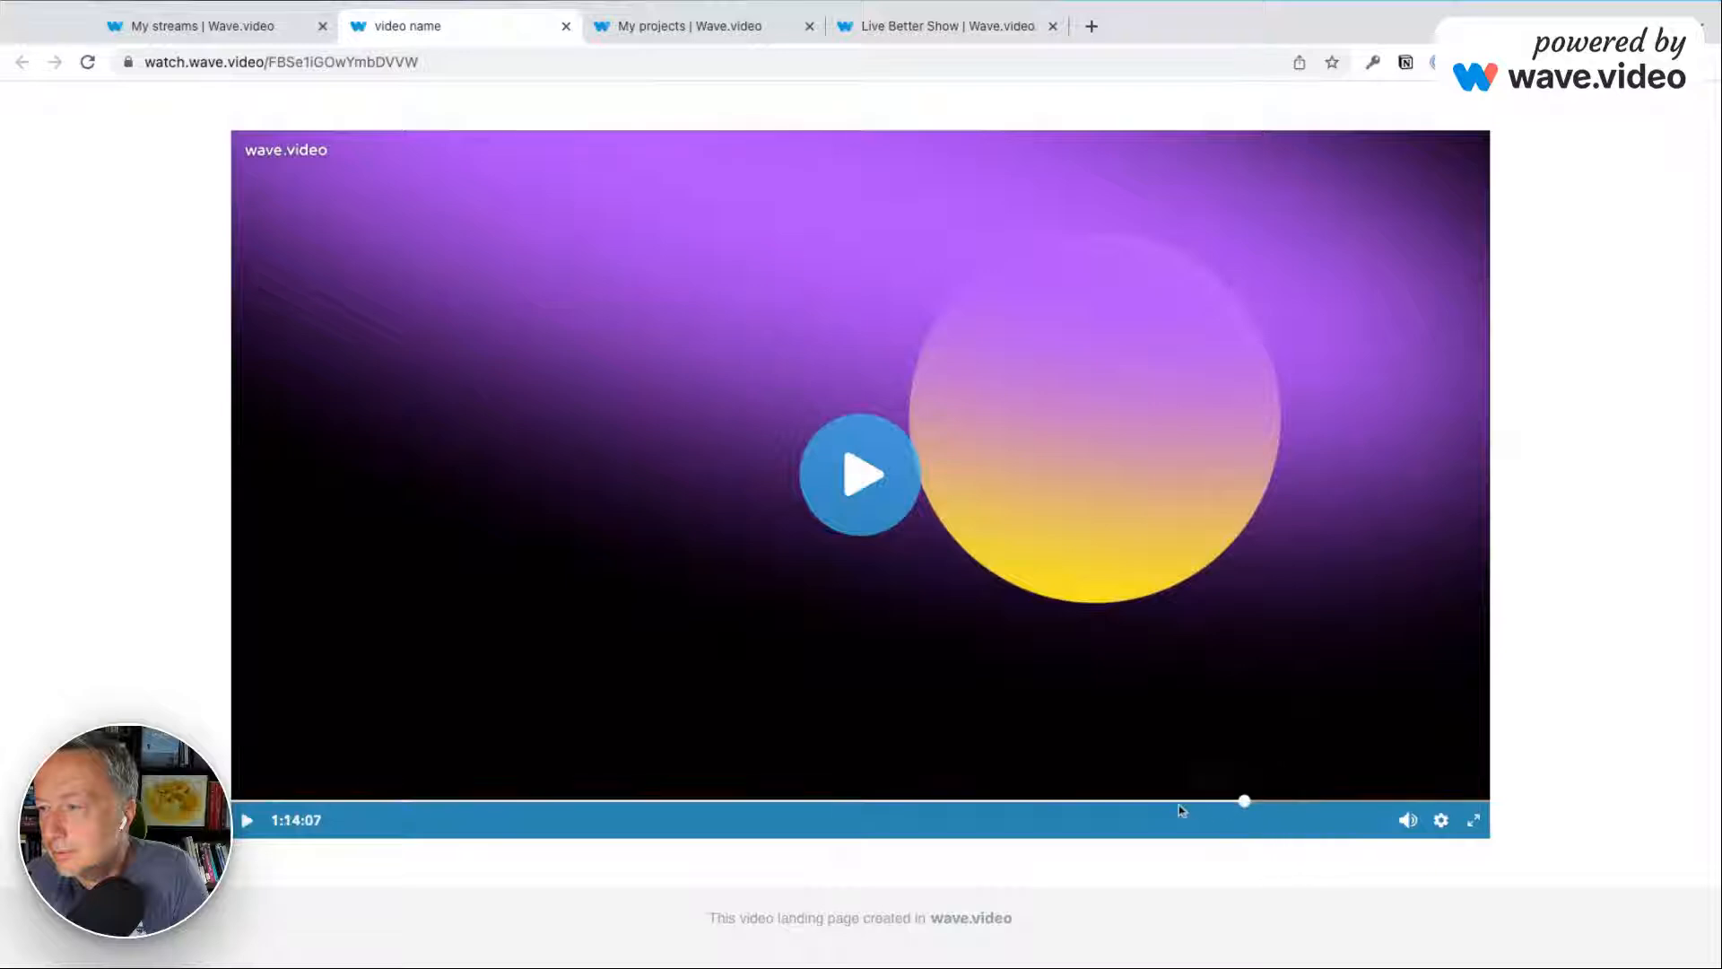
pyautogui.click(1147, 803)
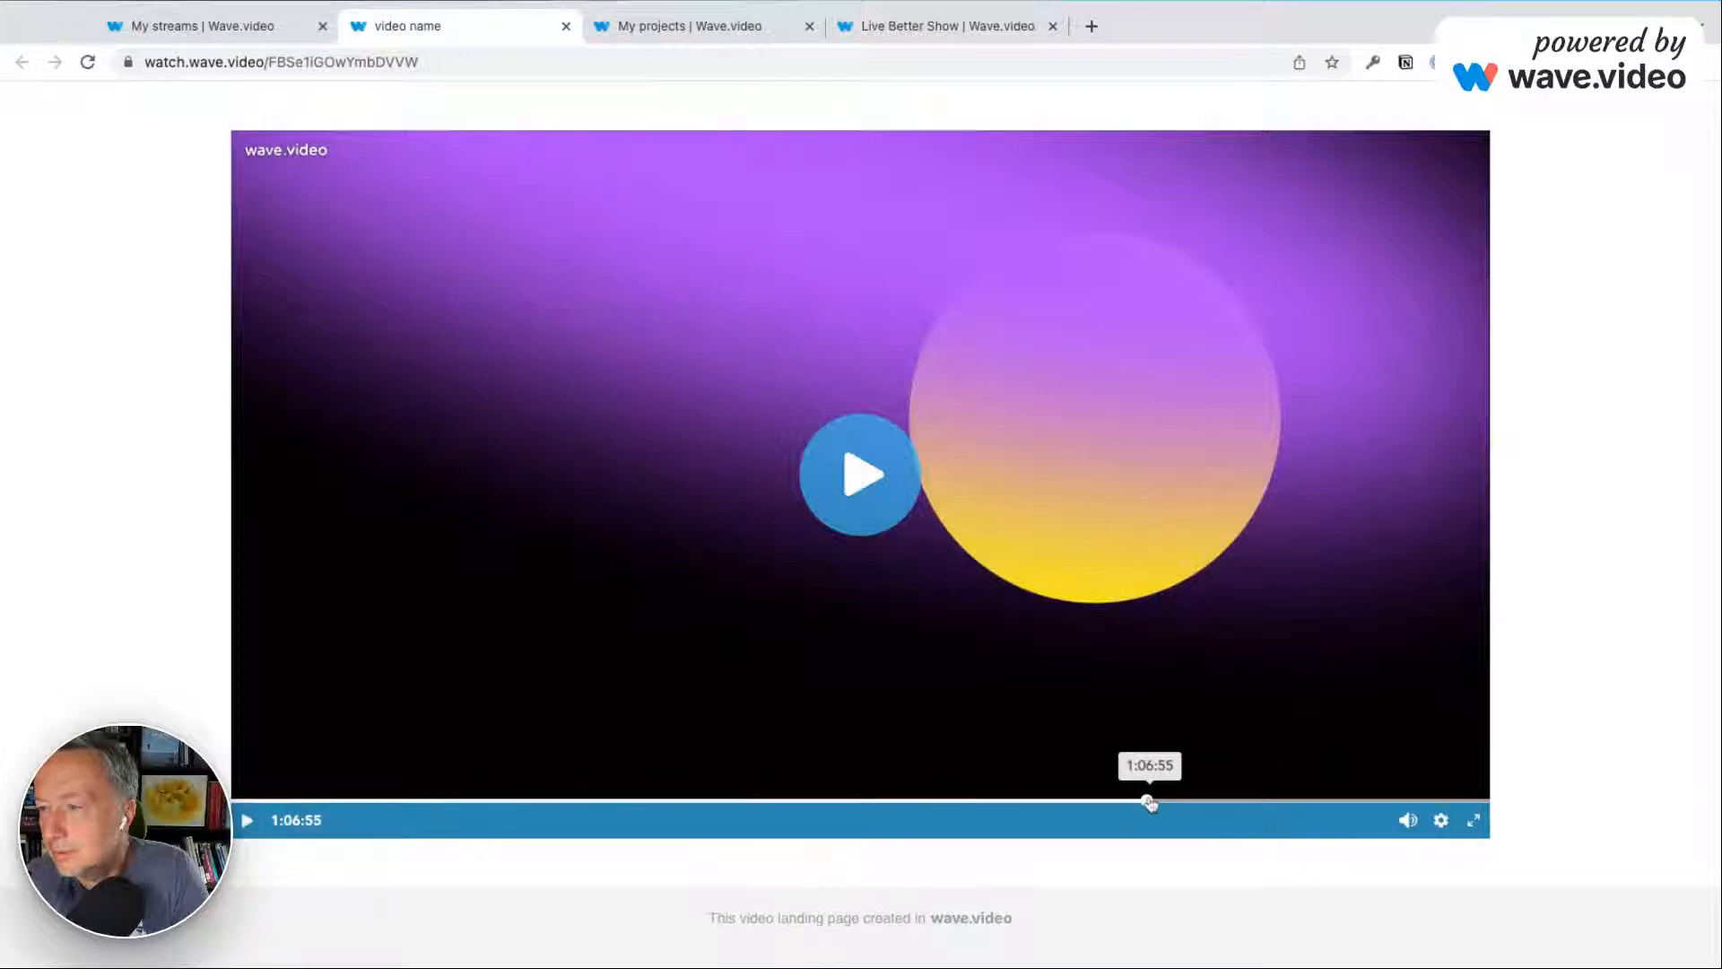
pyautogui.click(1073, 803)
pyautogui.click(995, 801)
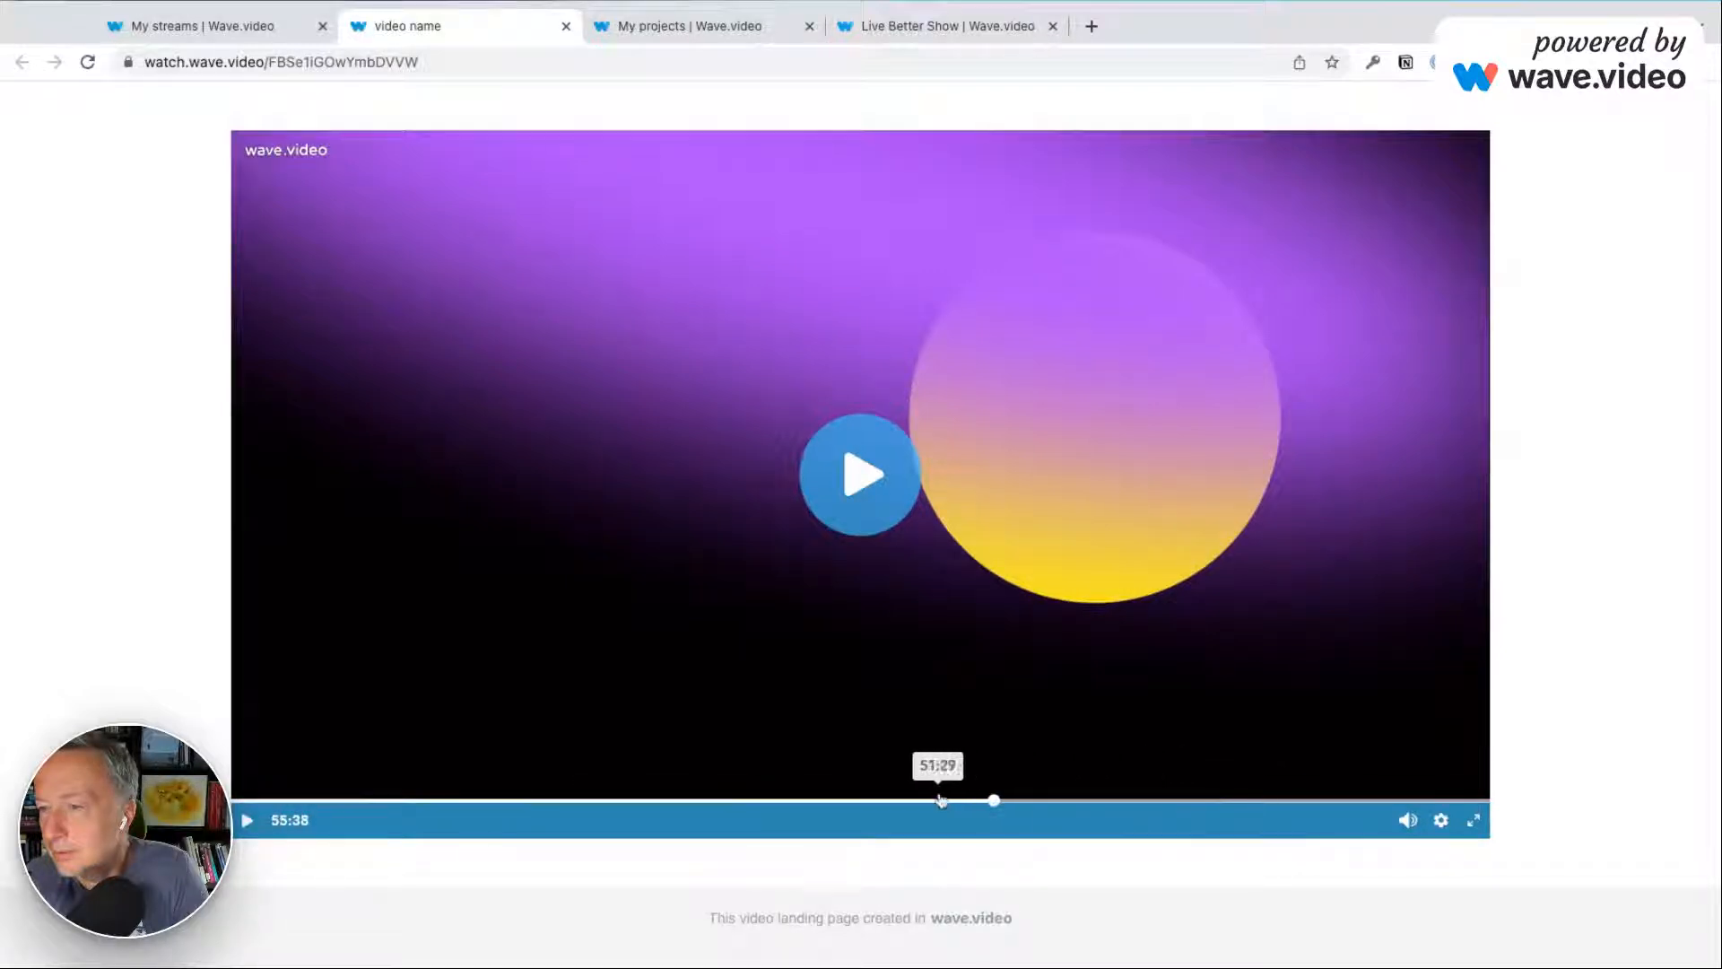
pyautogui.click(932, 801)
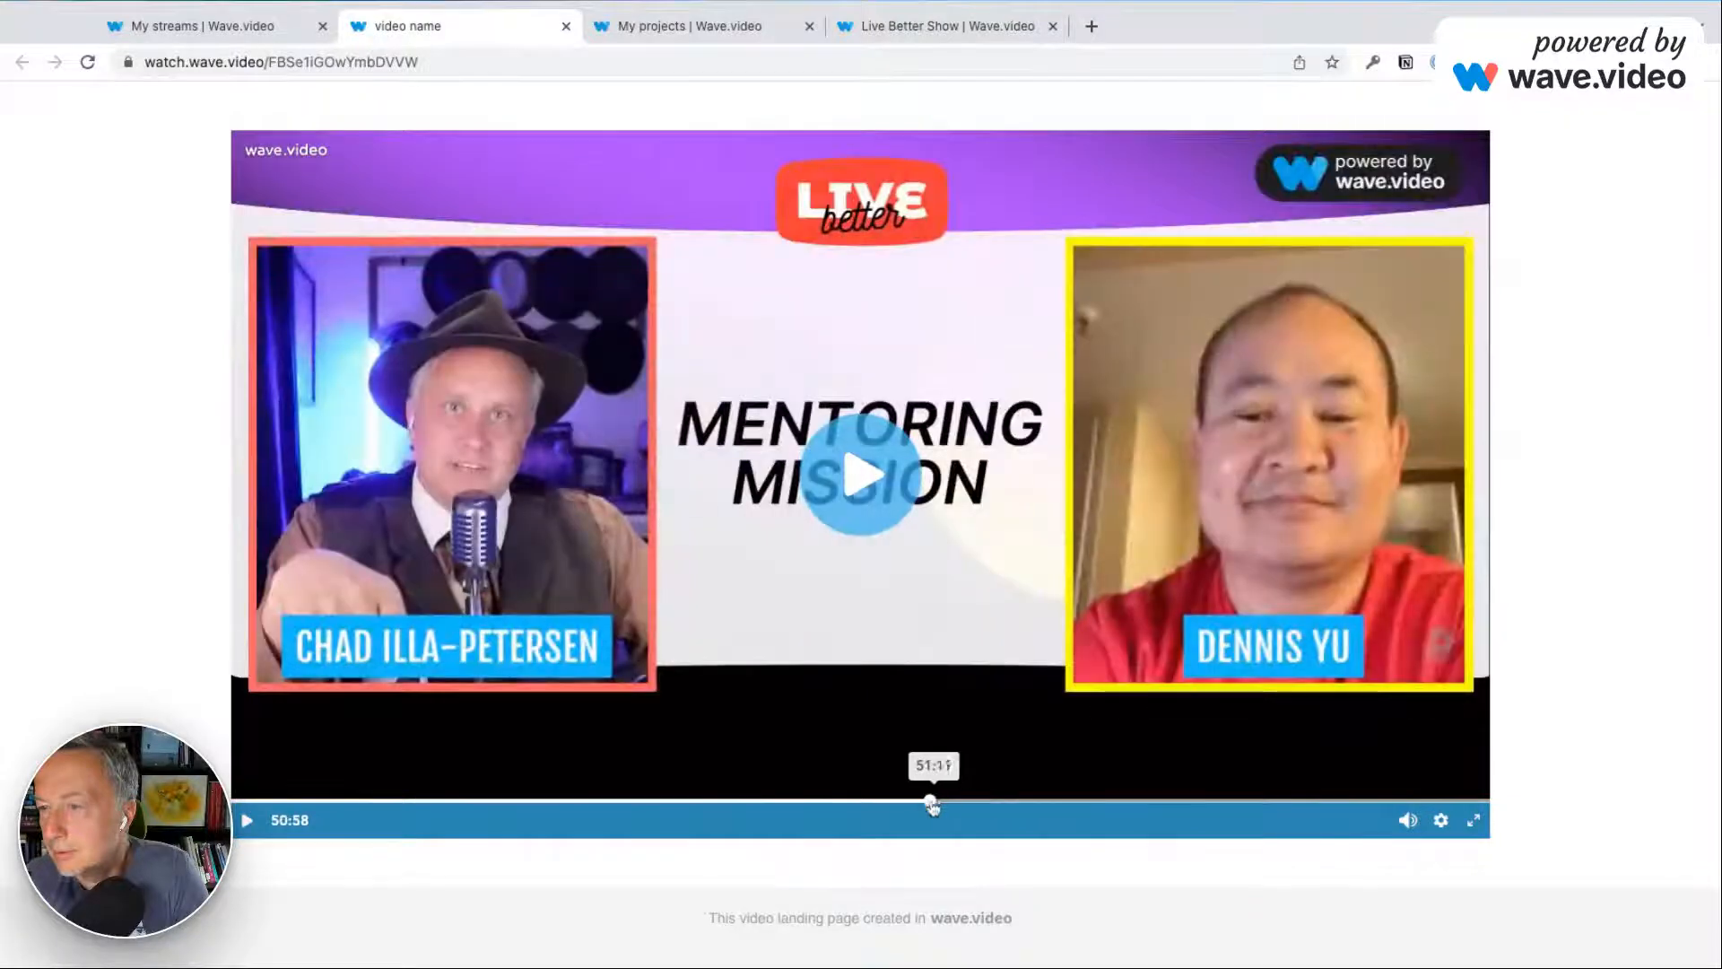
pyautogui.click(912, 802)
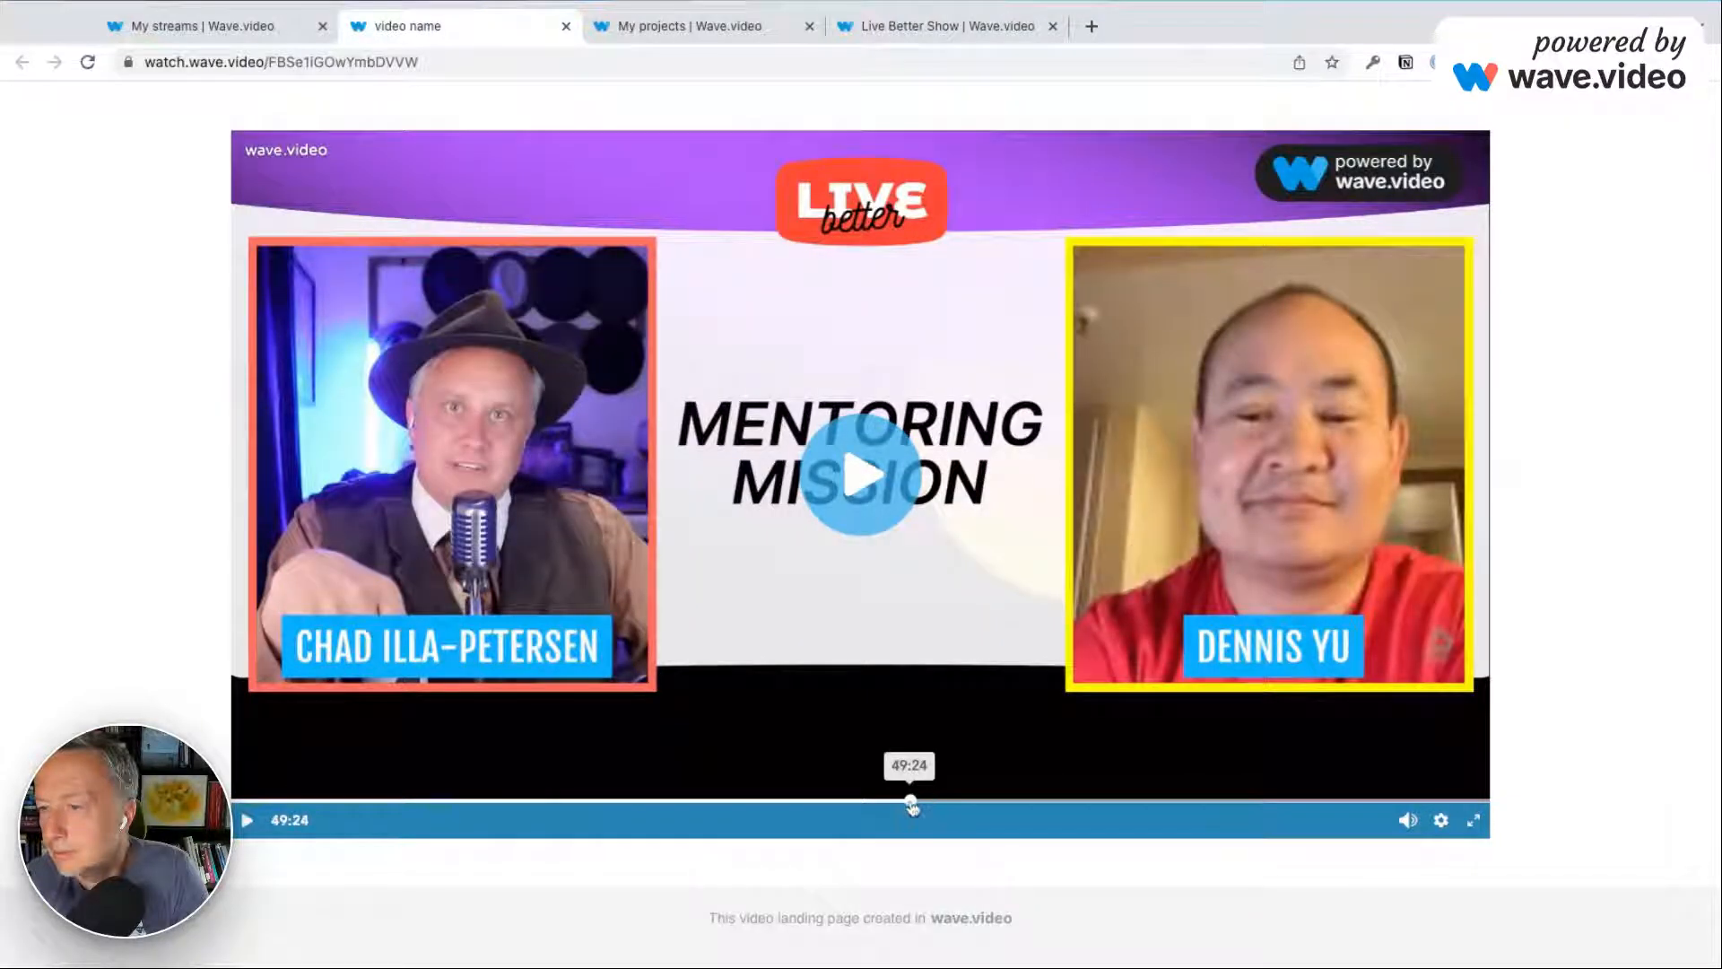
pyautogui.click(942, 801)
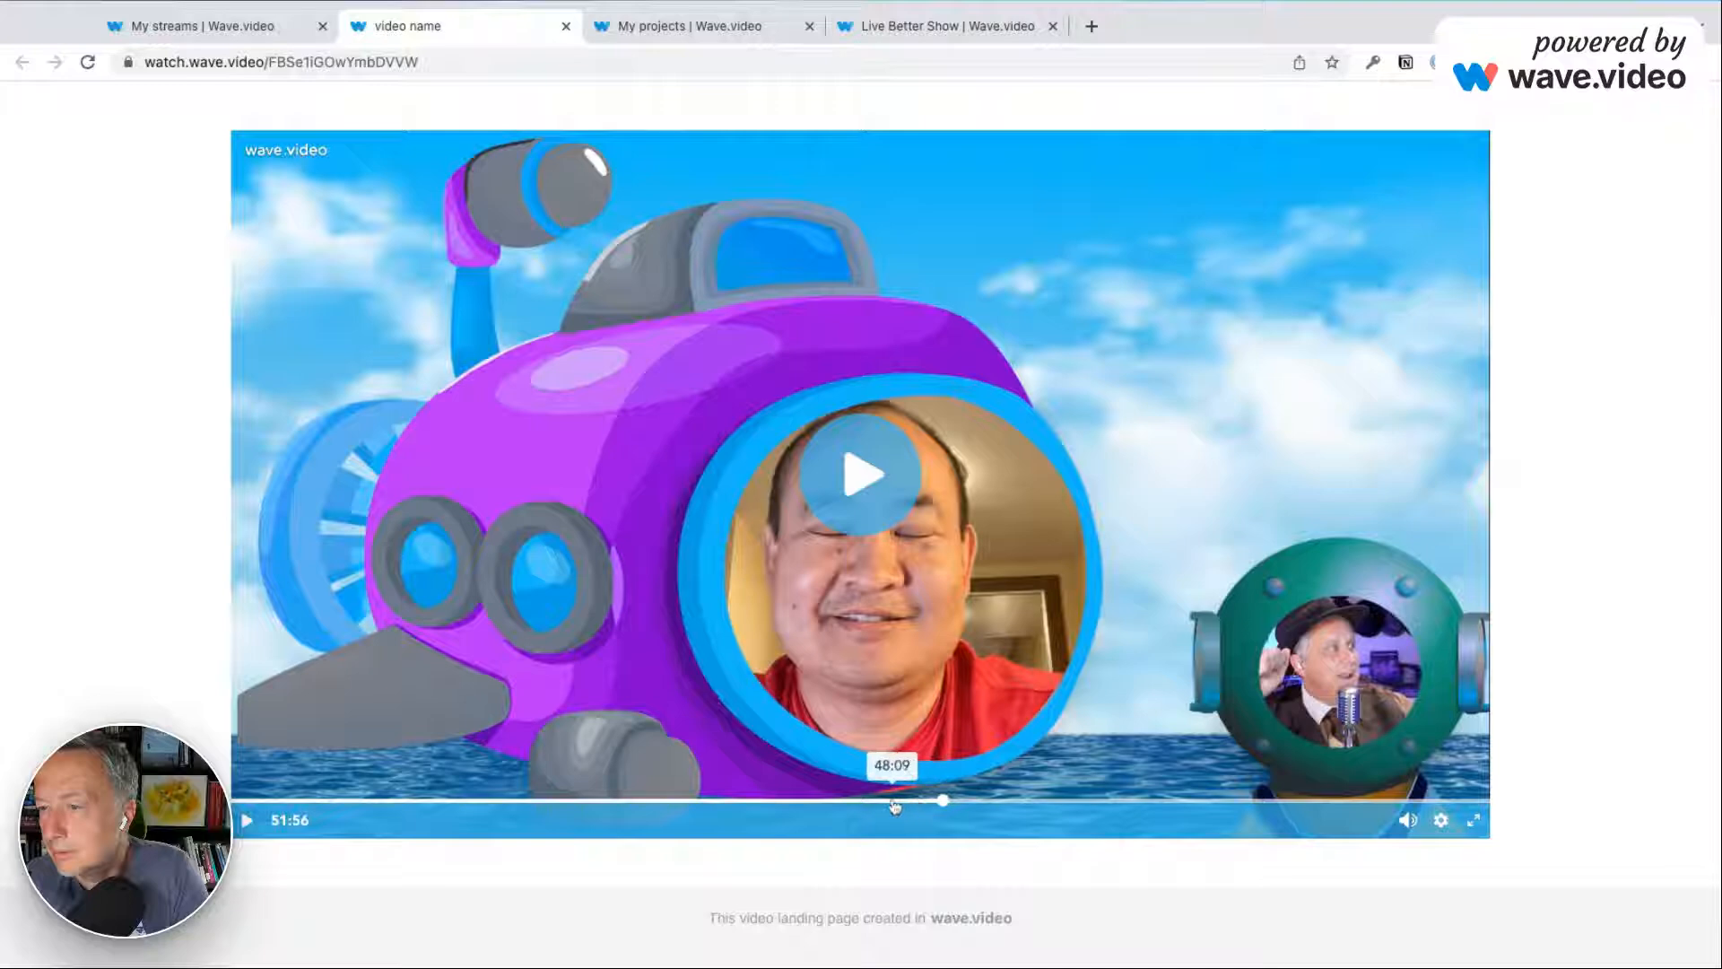
pyautogui.click(894, 803)
pyautogui.click(914, 801)
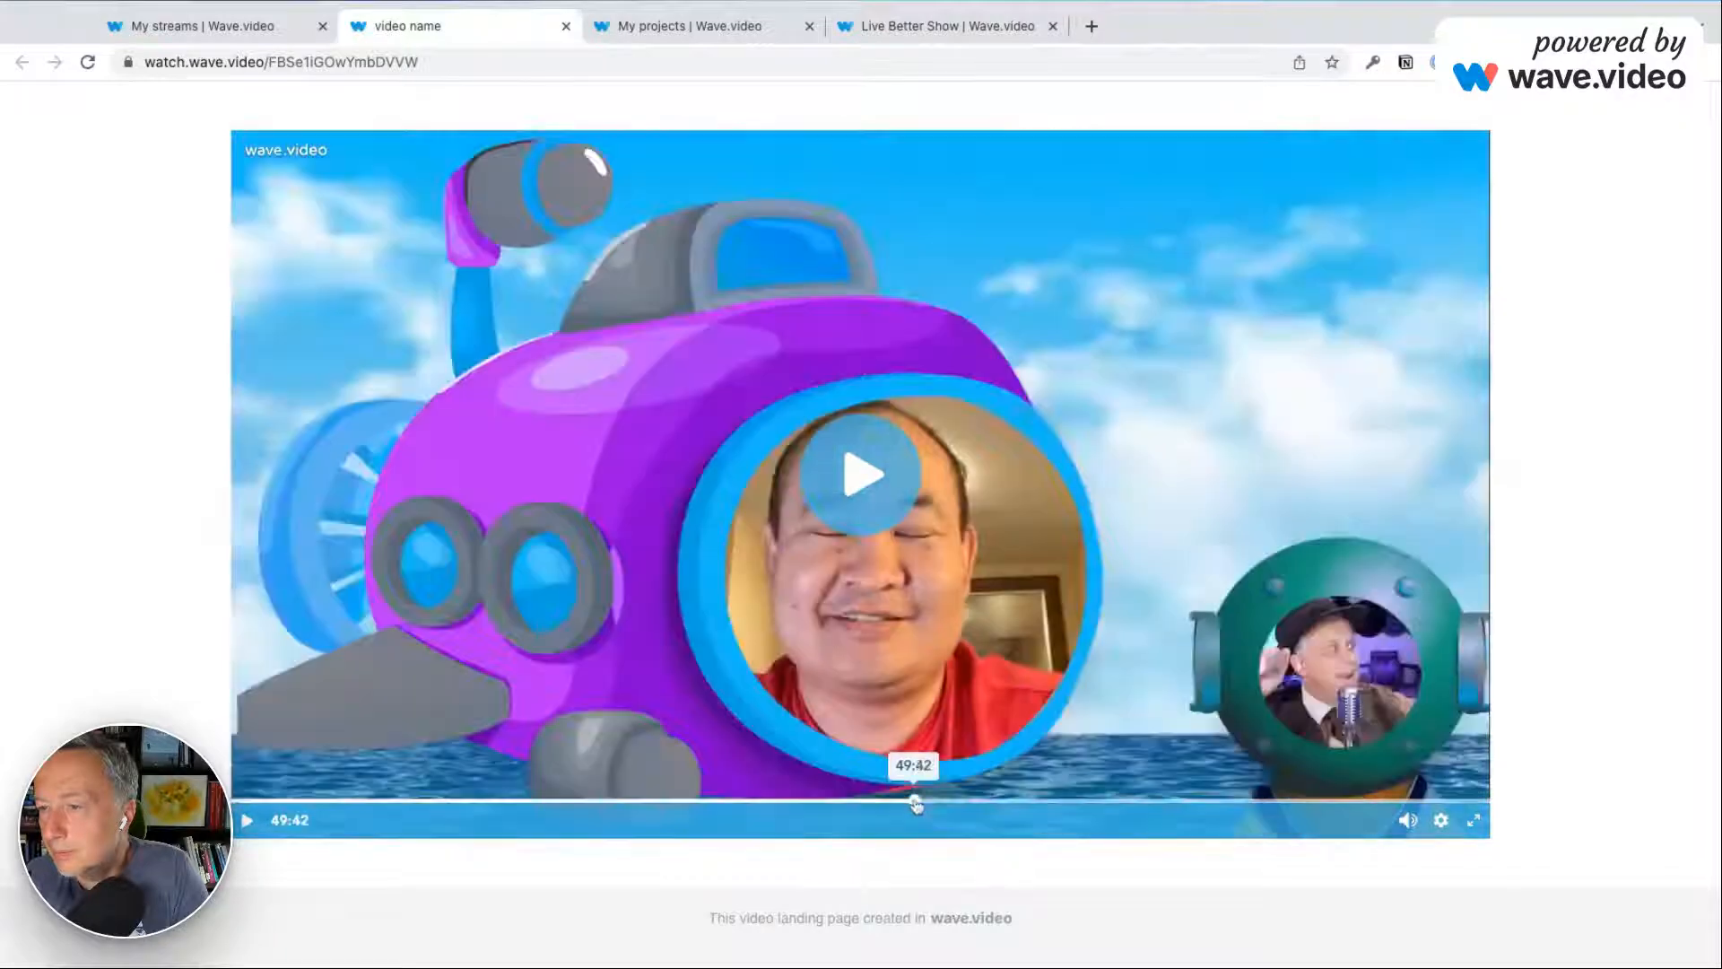
pyautogui.click(862, 489)
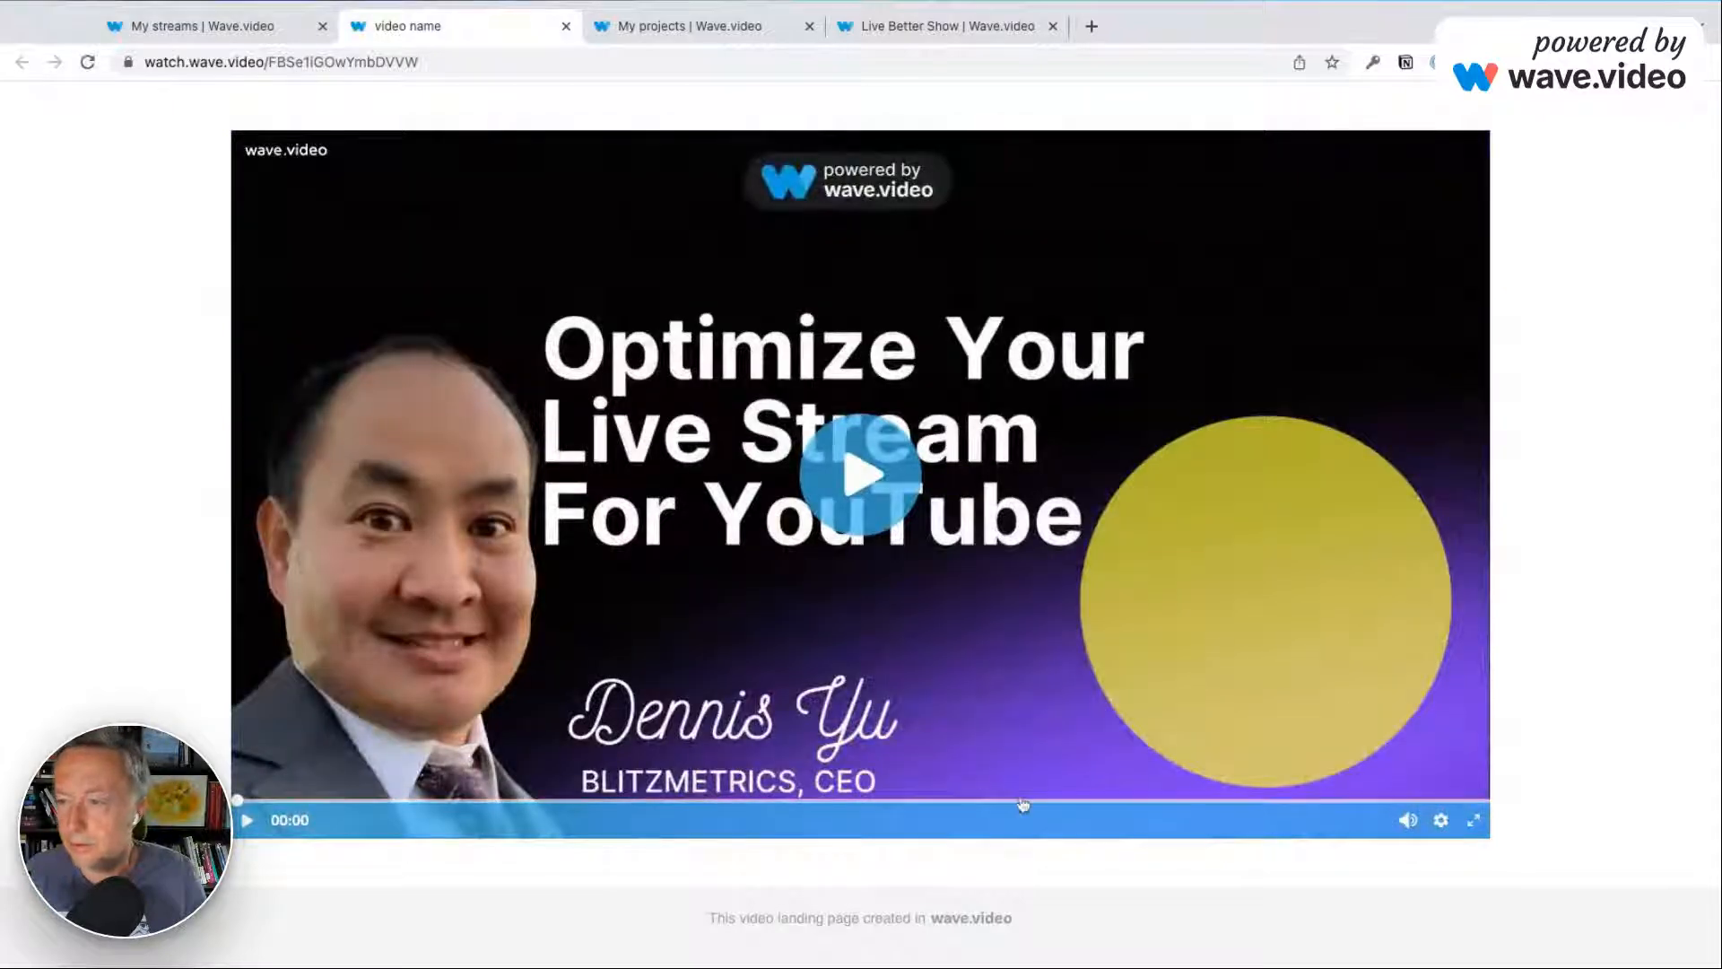
# Play the recorded show and seek between 46:02 and 49:54 to examine the question-board and submarine scenes, pausing on the submarine scene.
pyautogui.click(1023, 802)
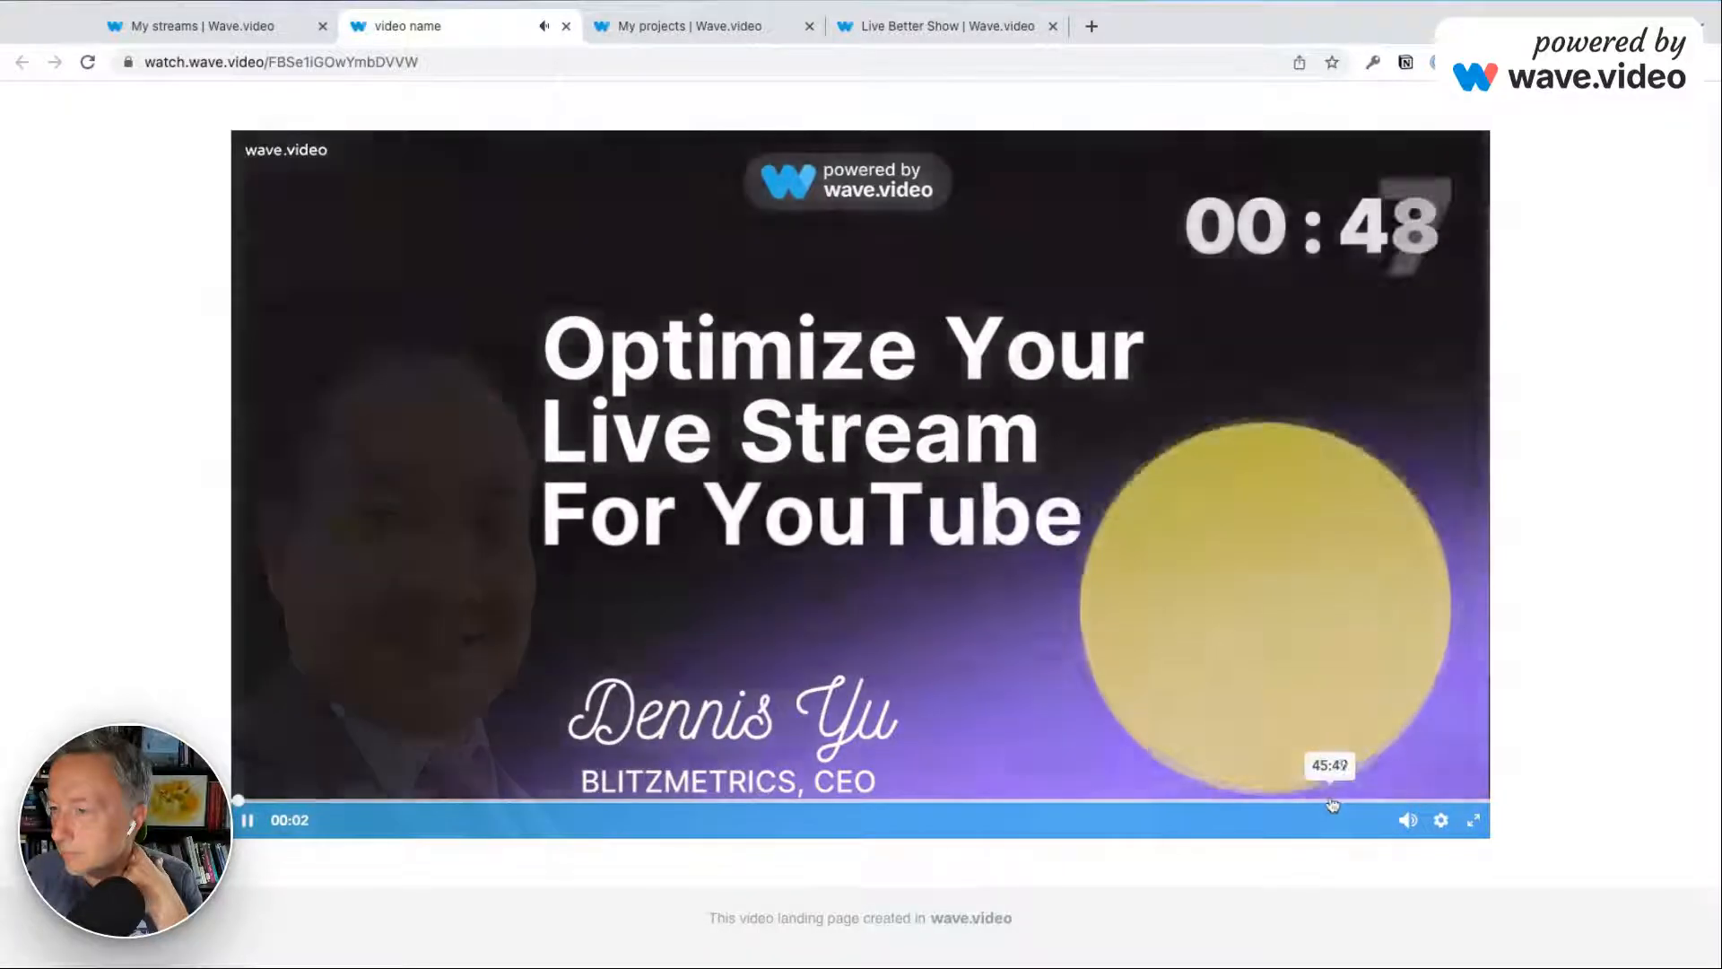
pyautogui.click(1335, 804)
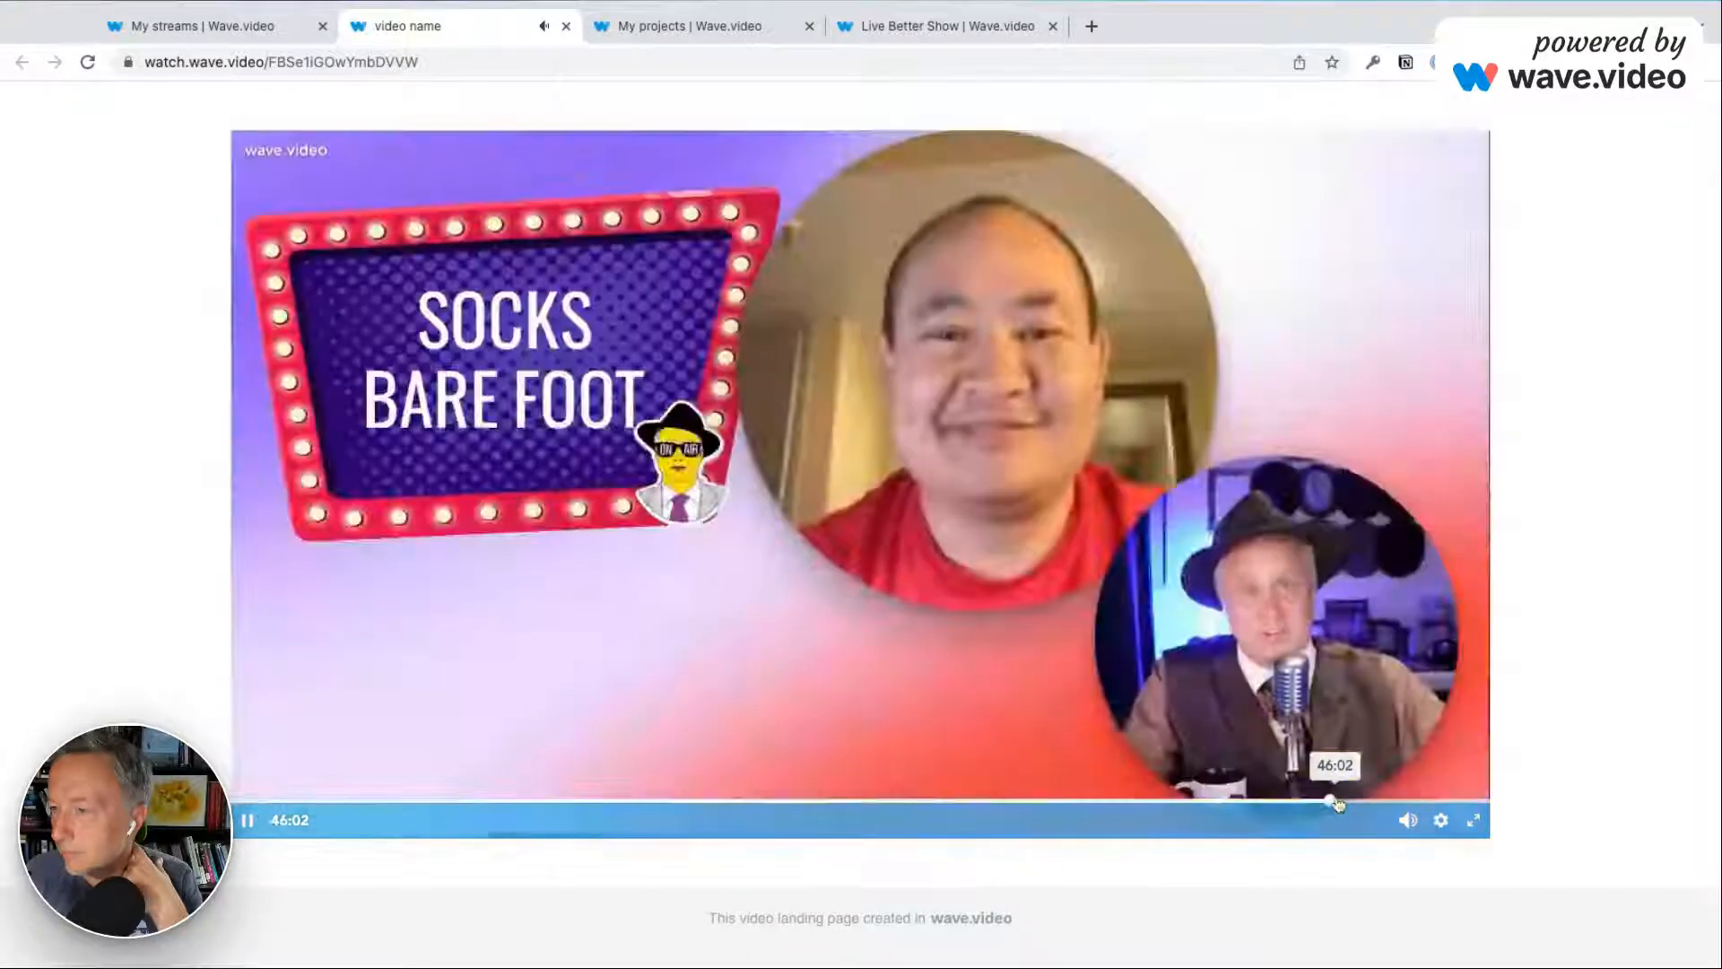
pyautogui.click(1381, 804)
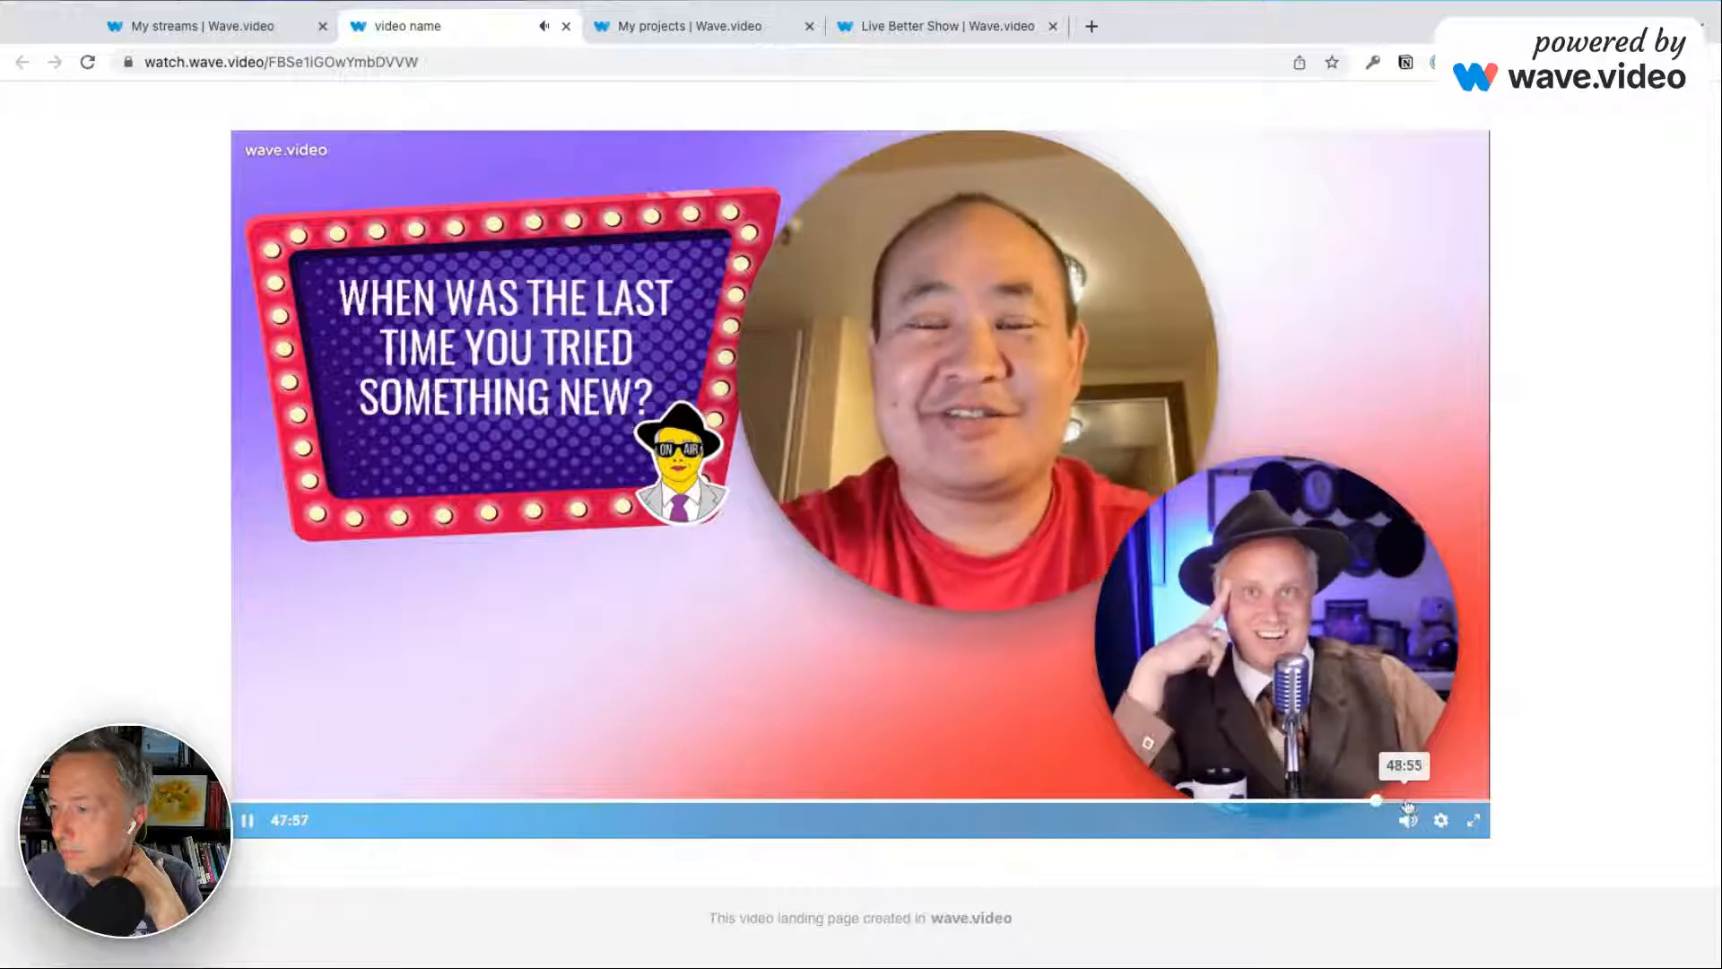
pyautogui.click(1413, 804)
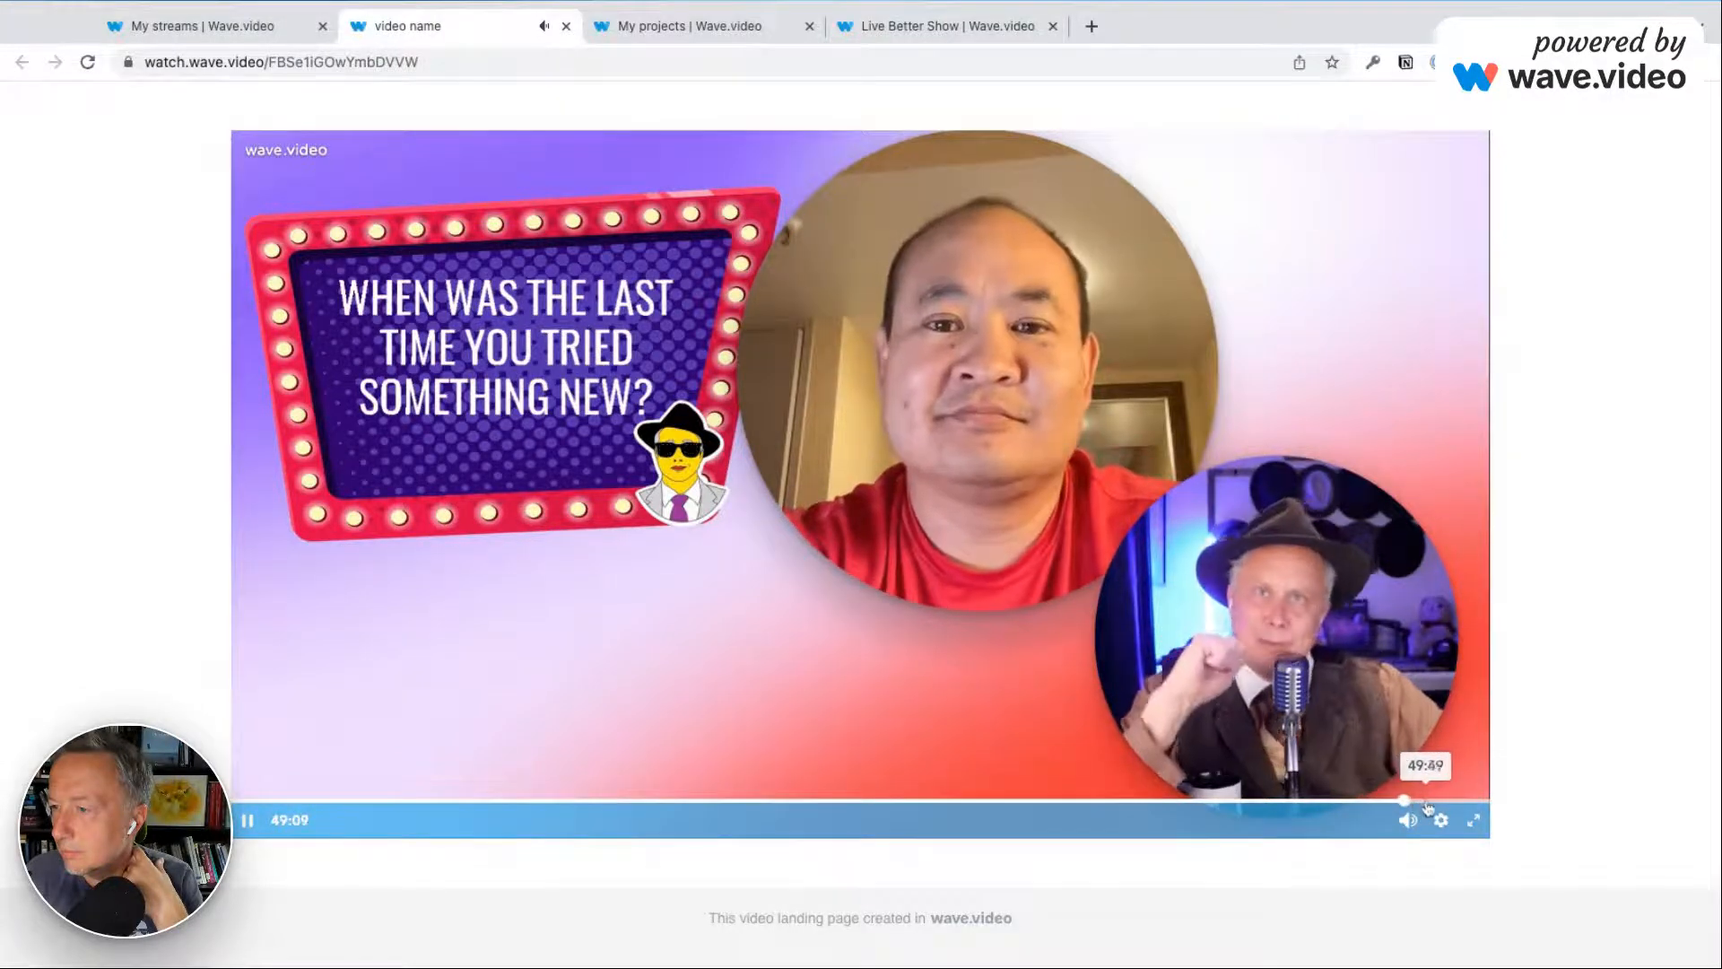
pyautogui.click(1429, 804)
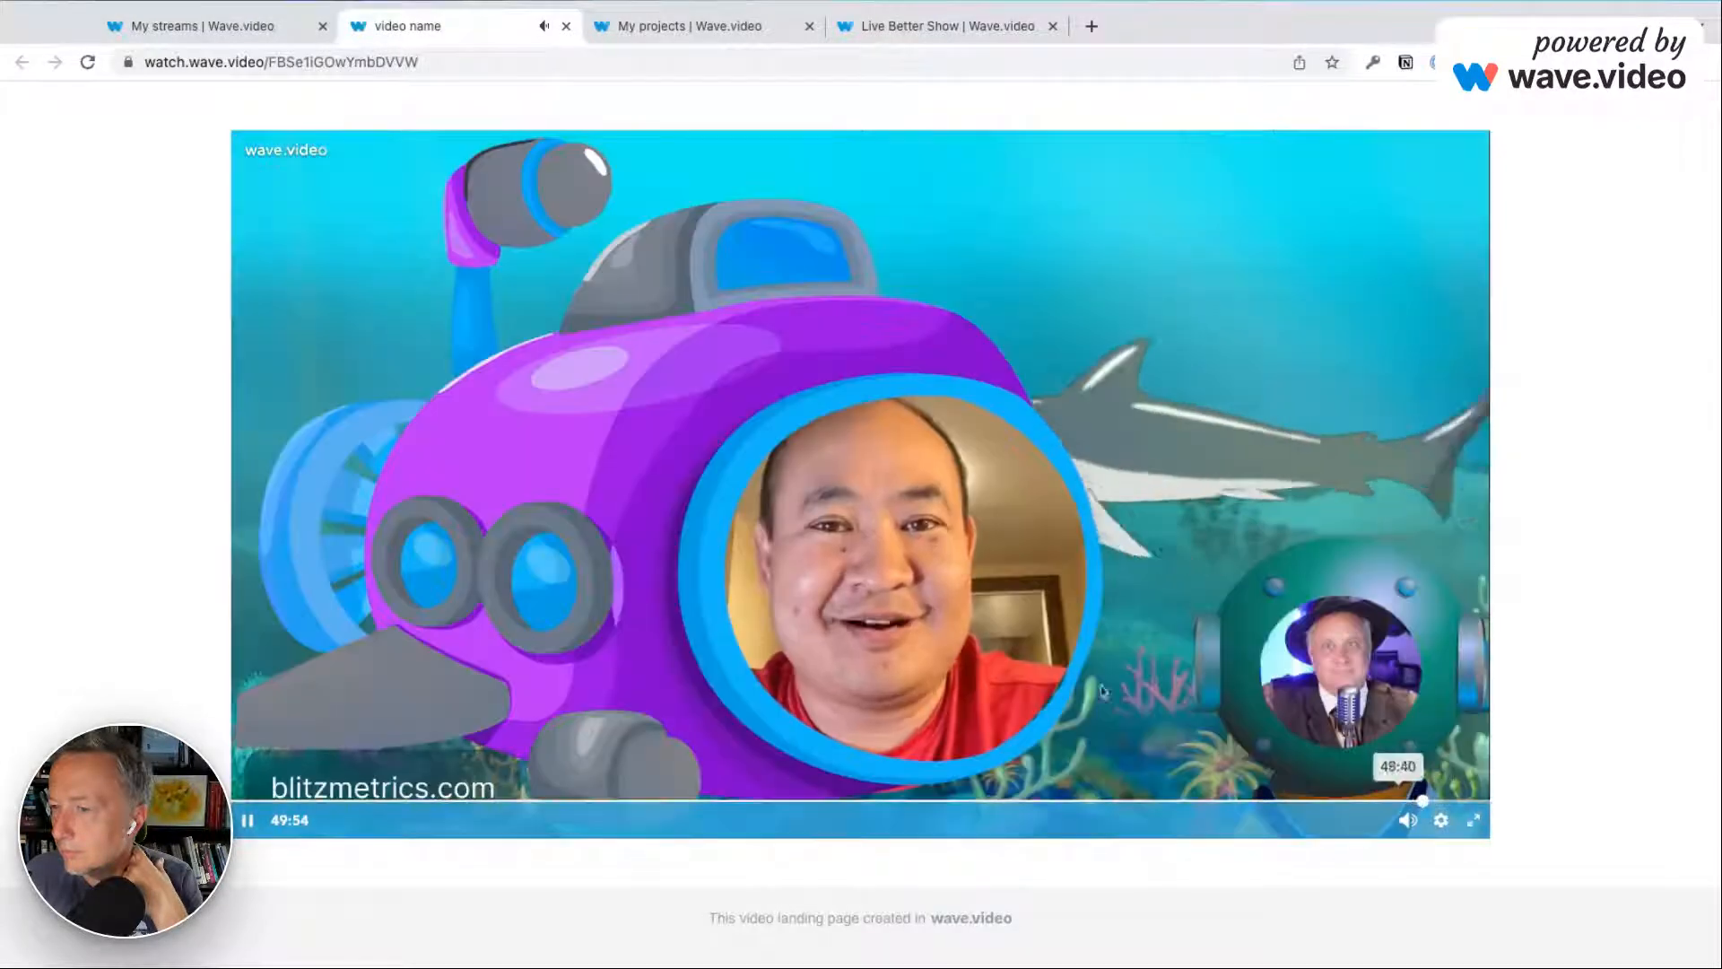
pyautogui.click(1404, 802)
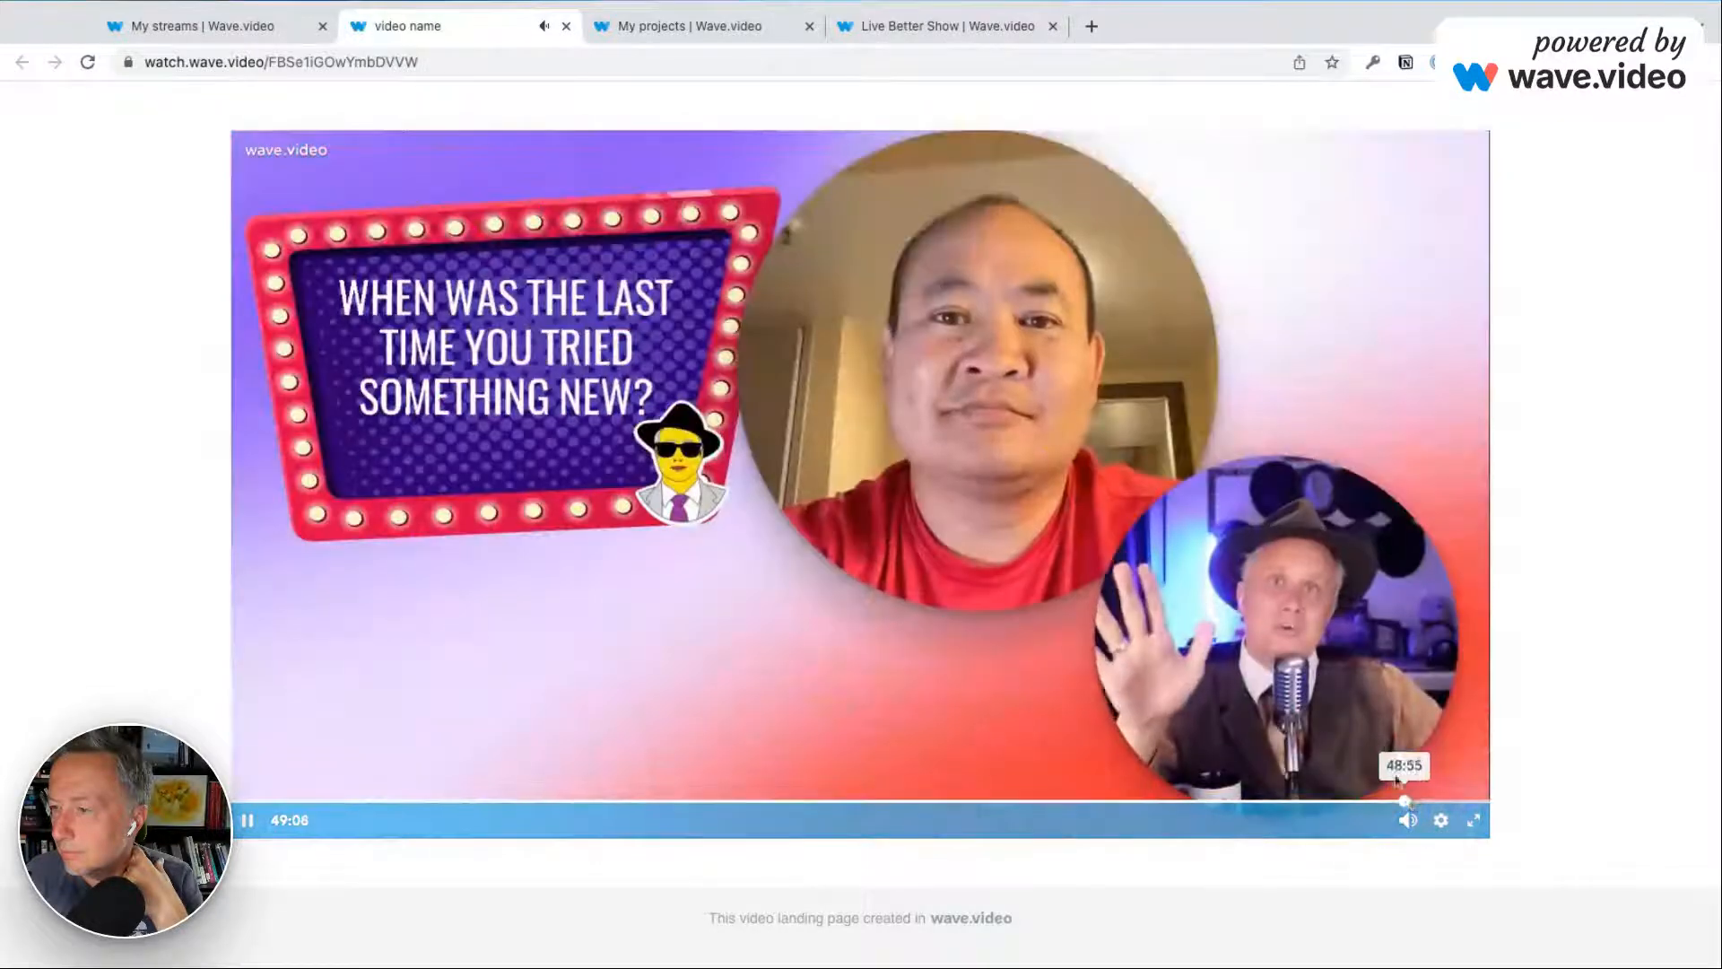
pyautogui.click(1410, 802)
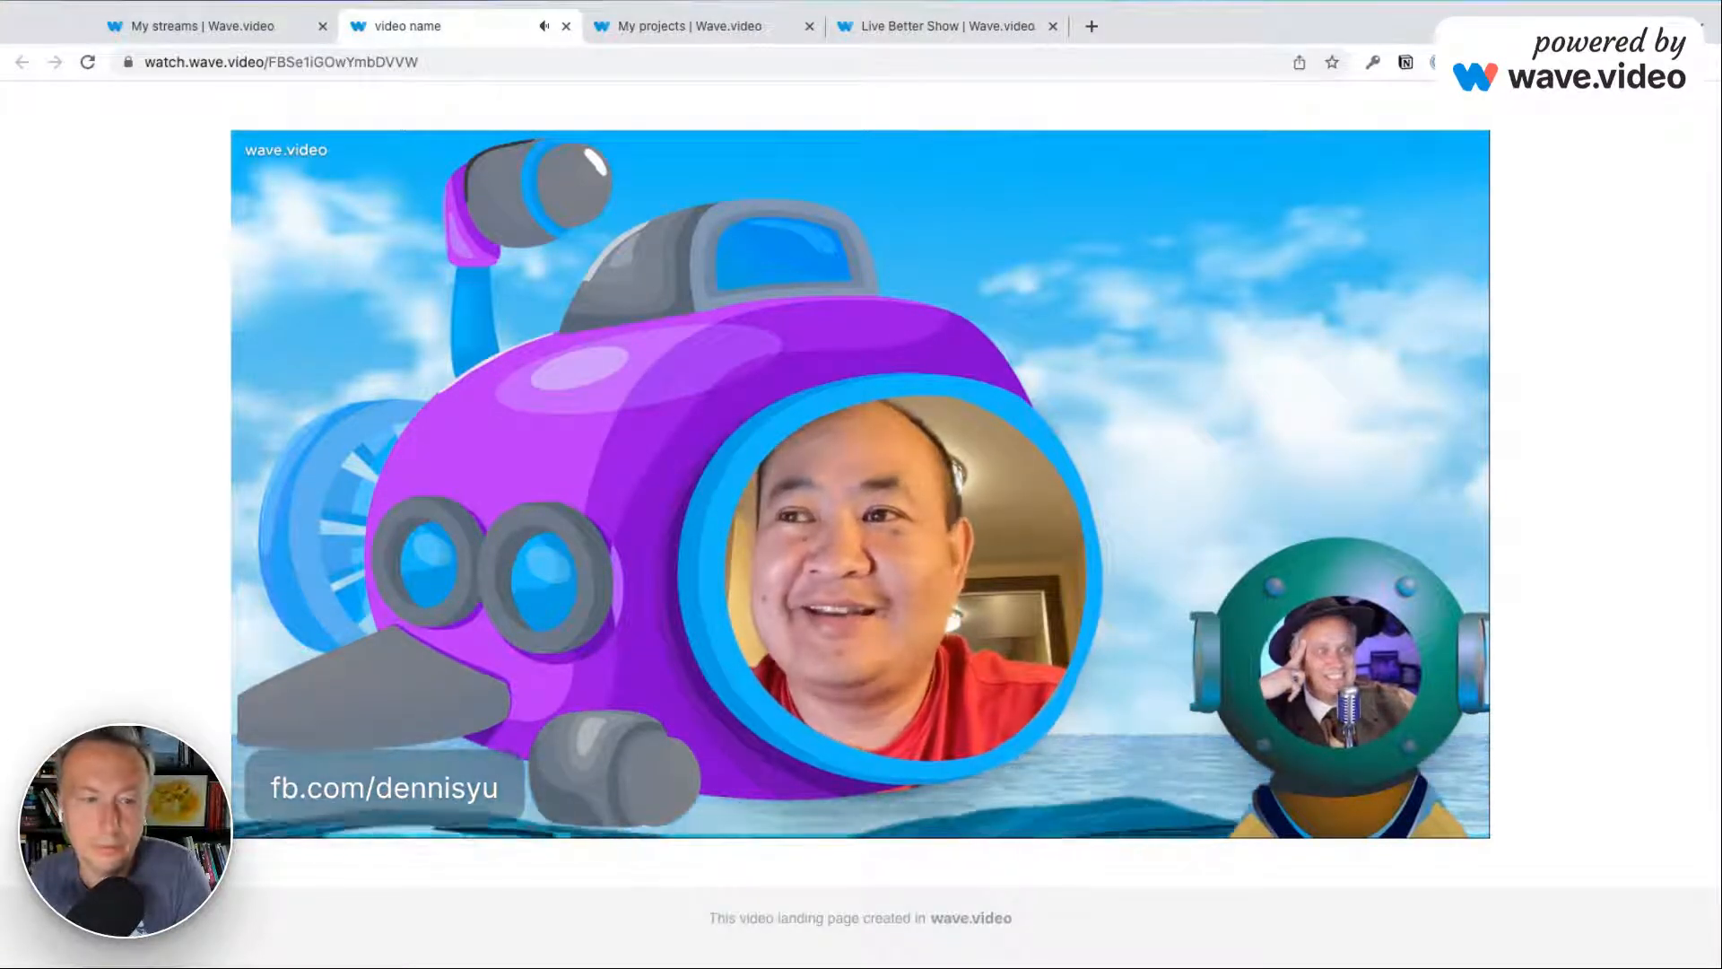
pyautogui.moveTo(485, 625)
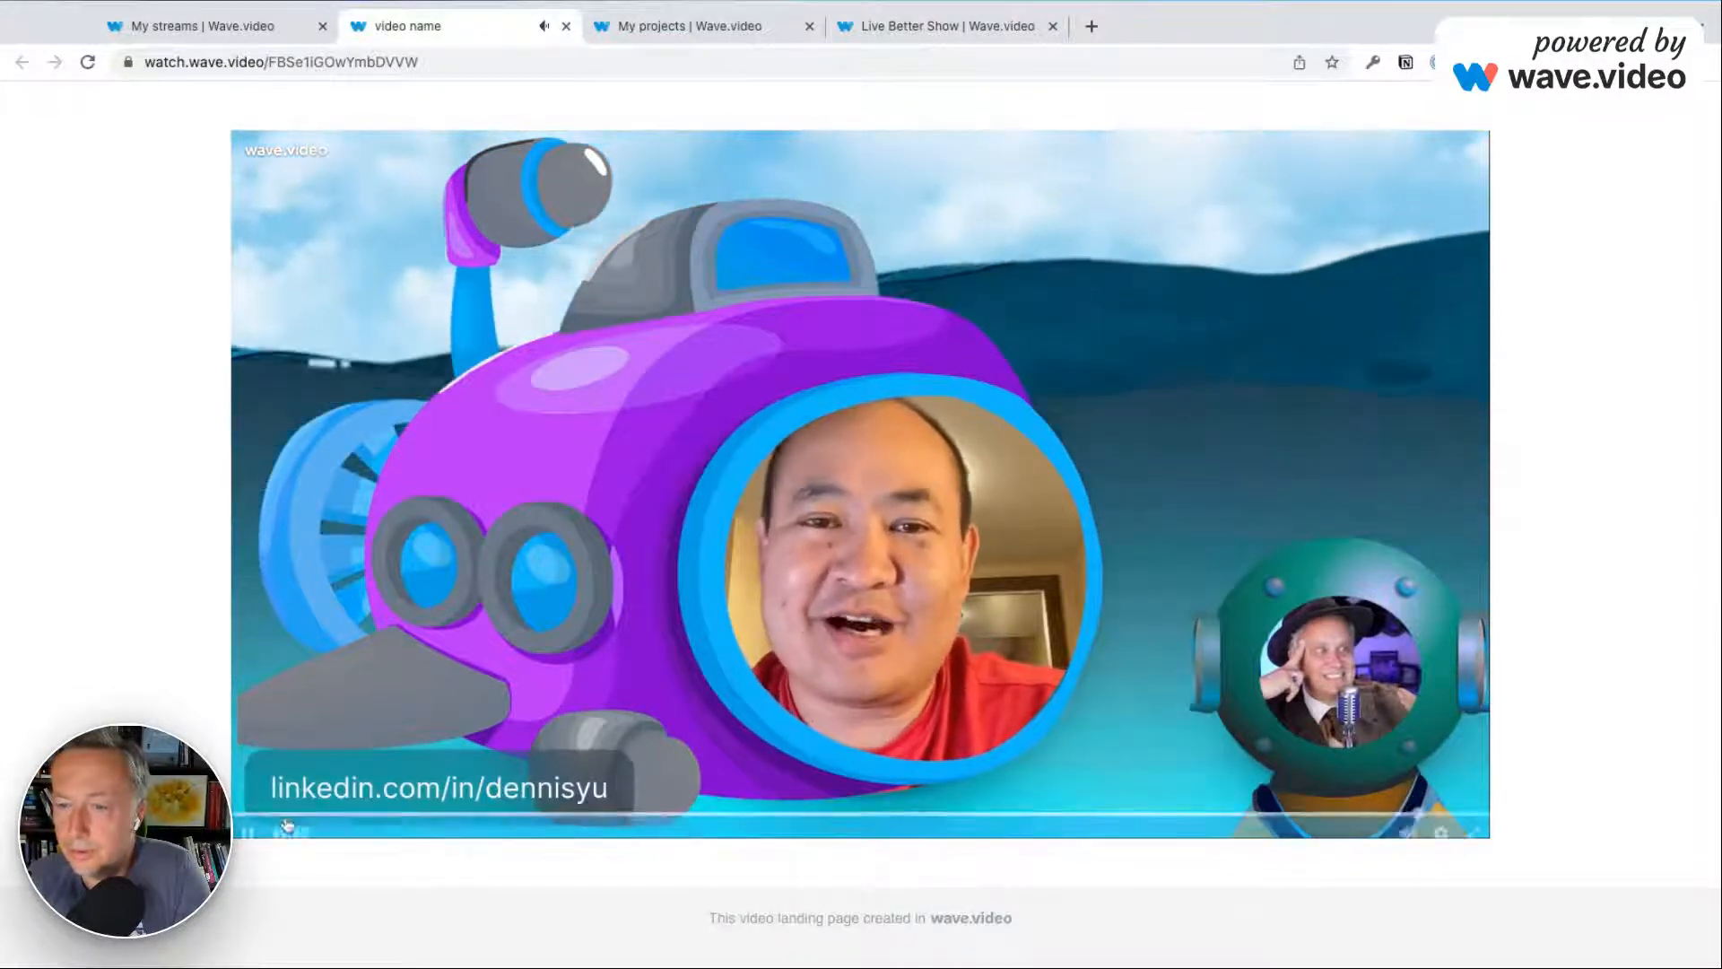
pyautogui.click(249, 819)
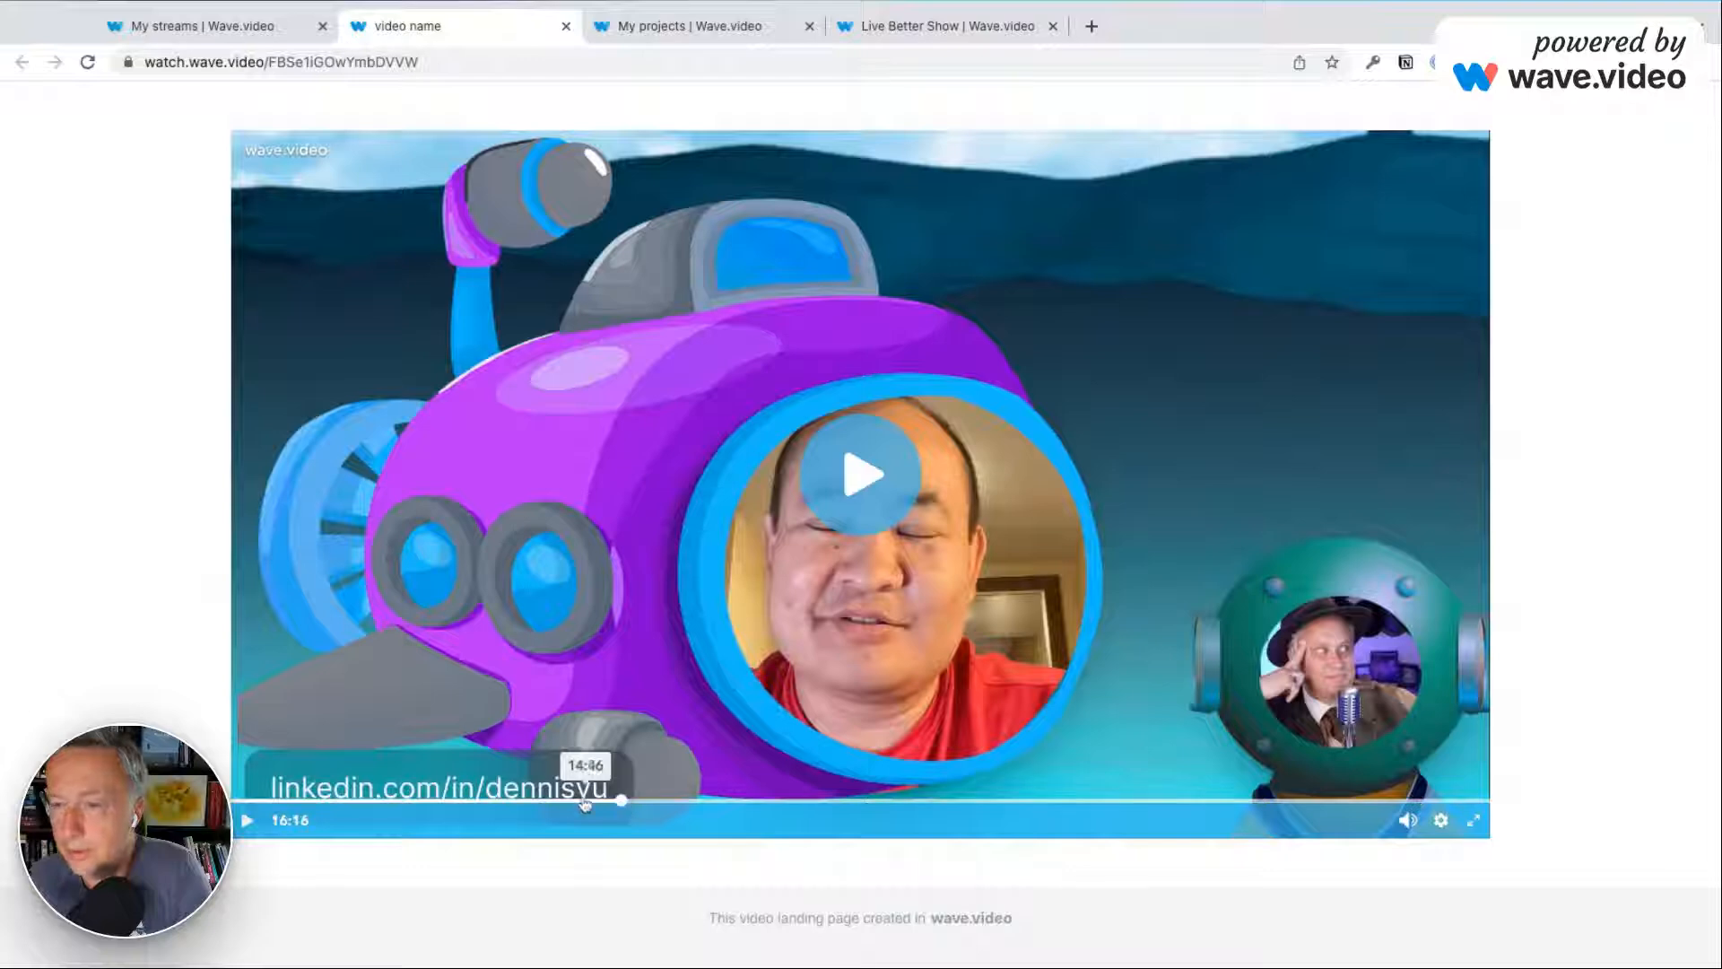
# Seek the paused recording to 24:54 and 26:20 to examine the two-person layout with its central text and viewer comment area.
pyautogui.click(585, 801)
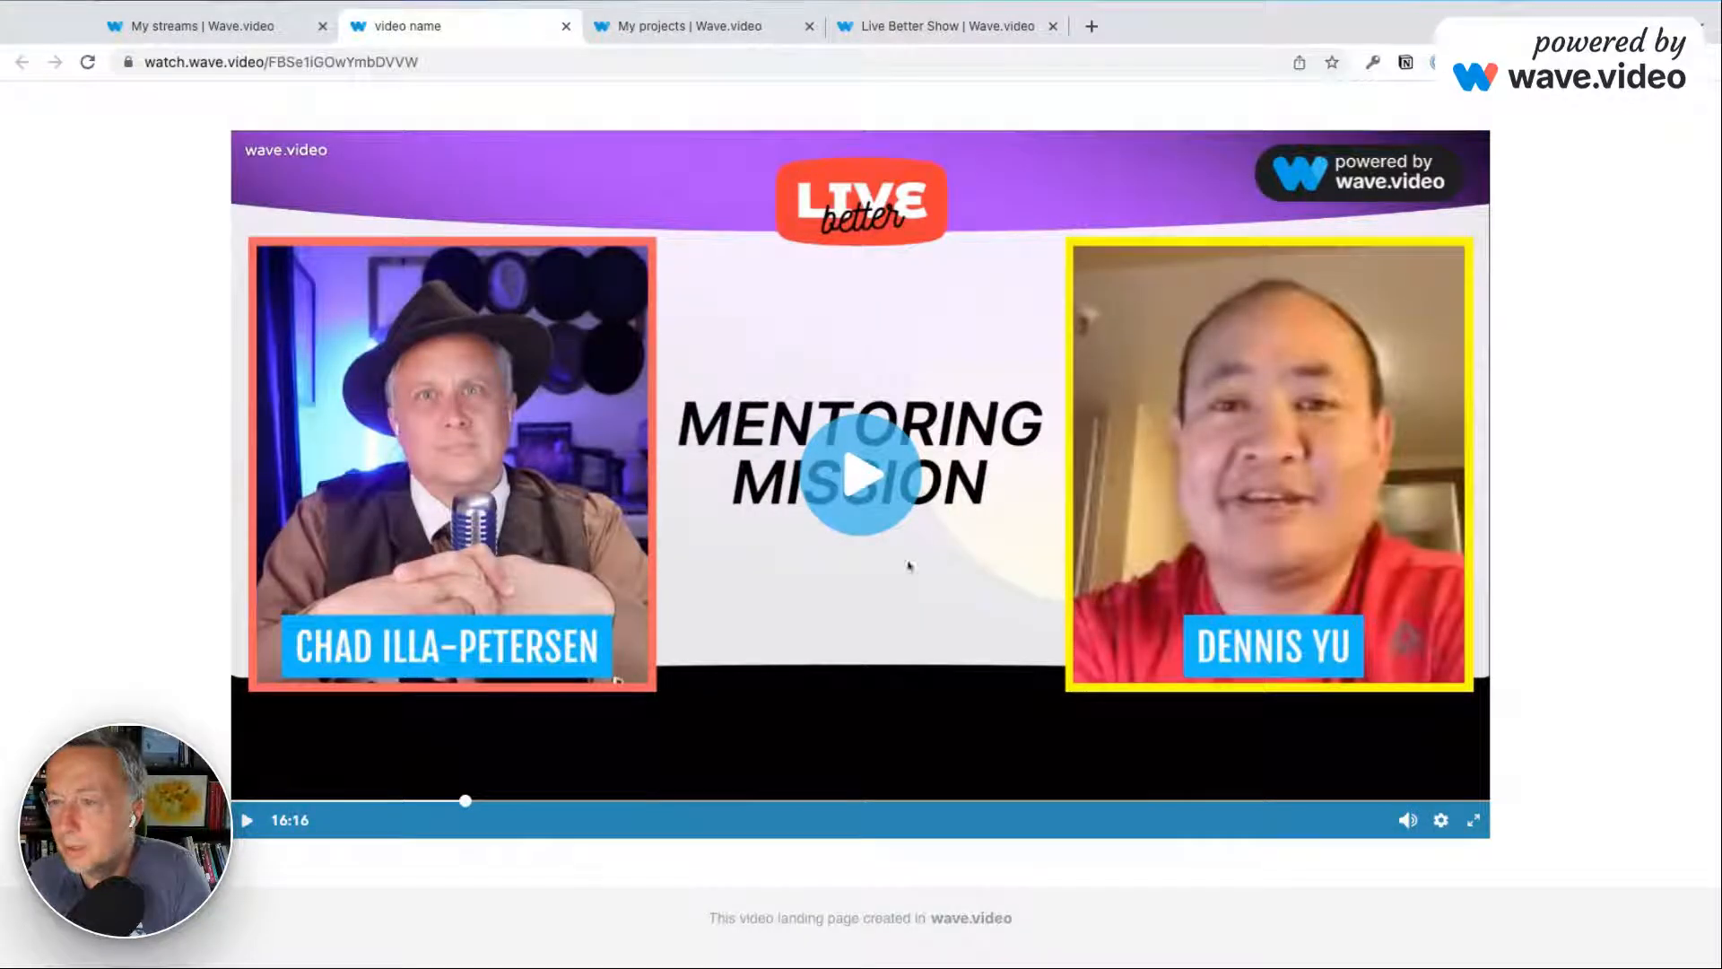
pyautogui.click(587, 801)
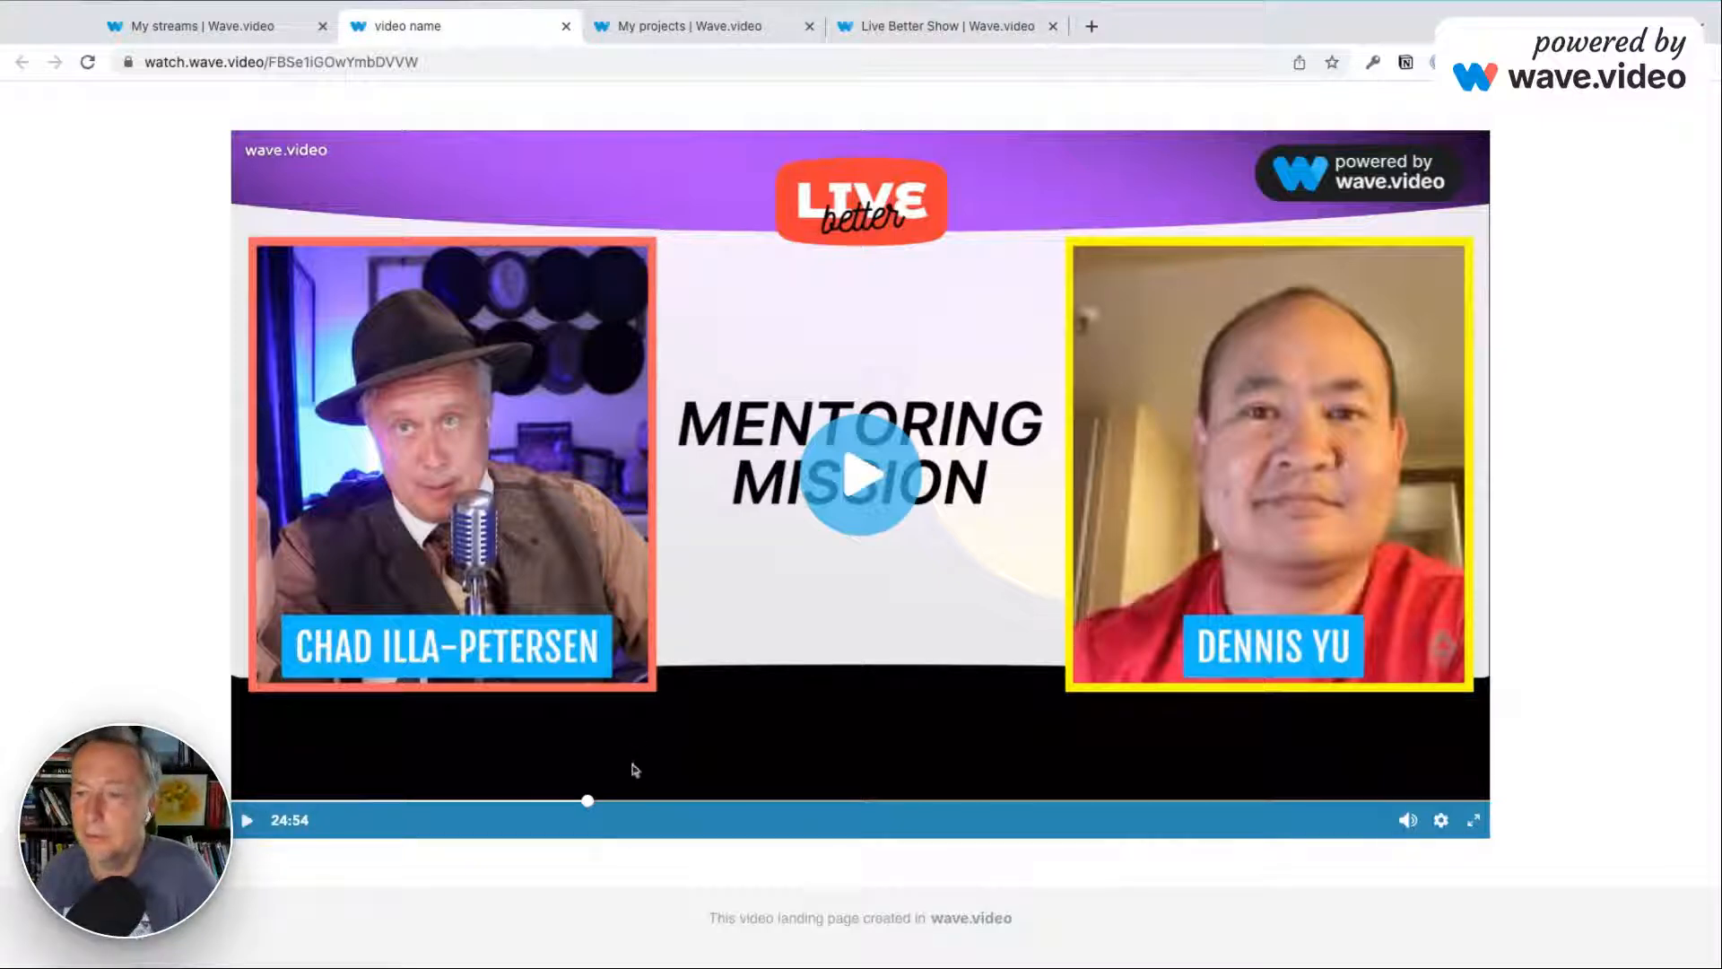
pyautogui.click(608, 807)
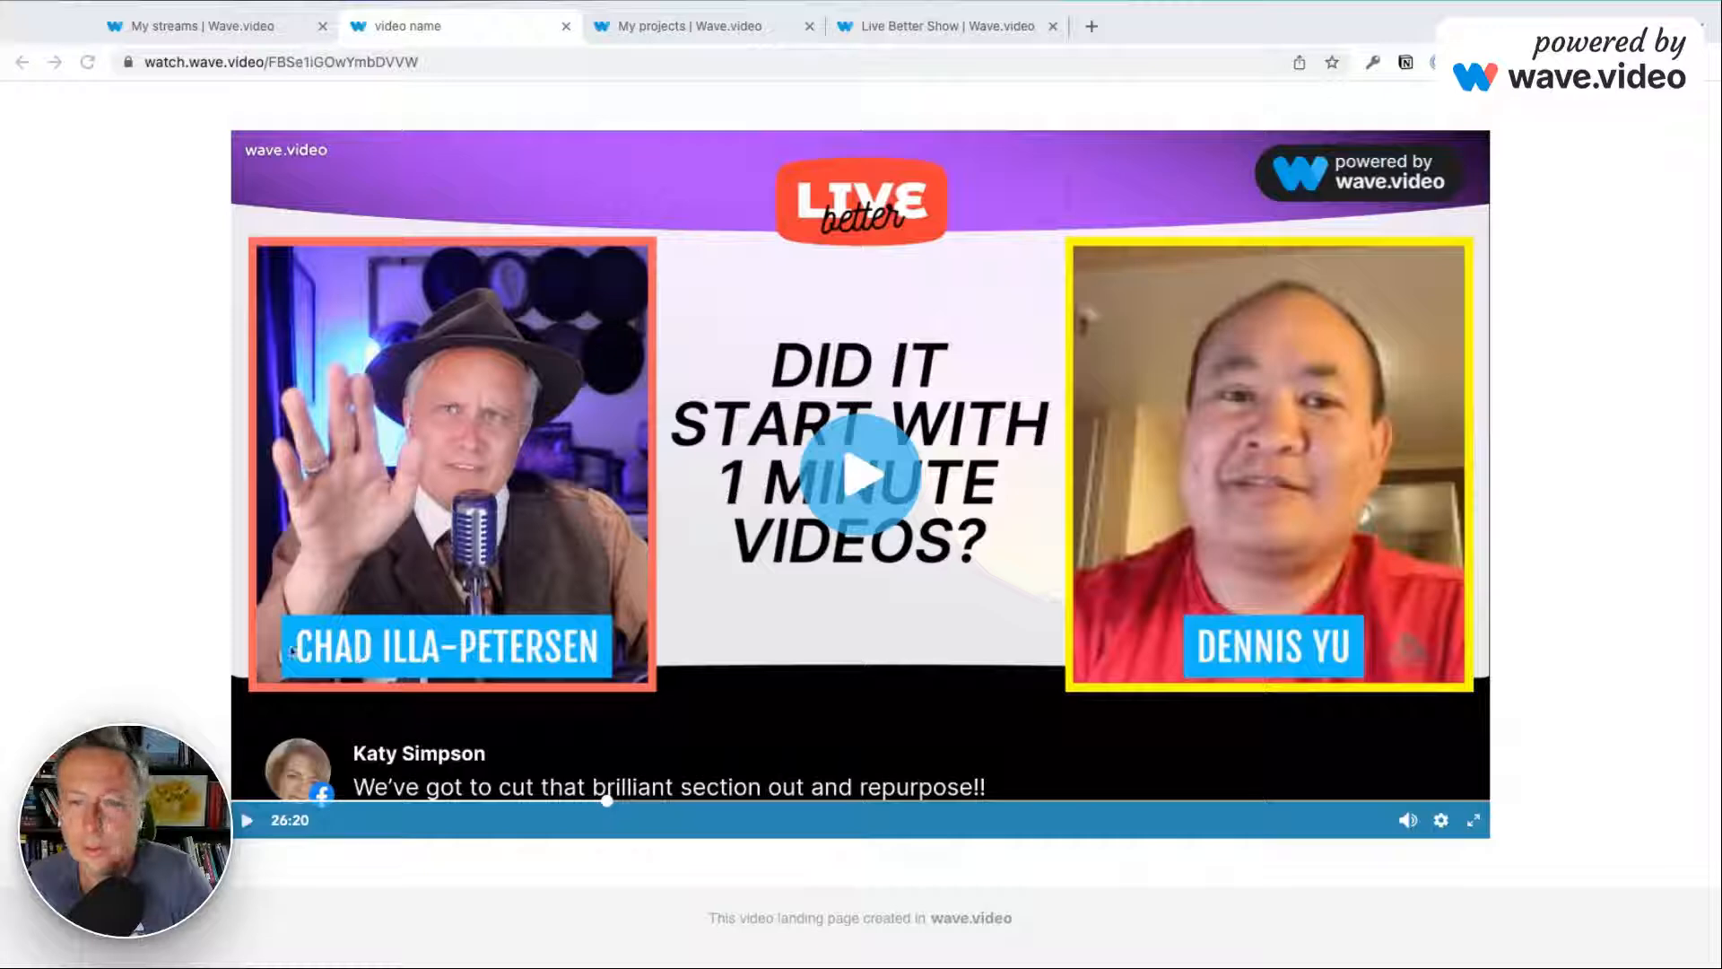
pyautogui.click(103, 679)
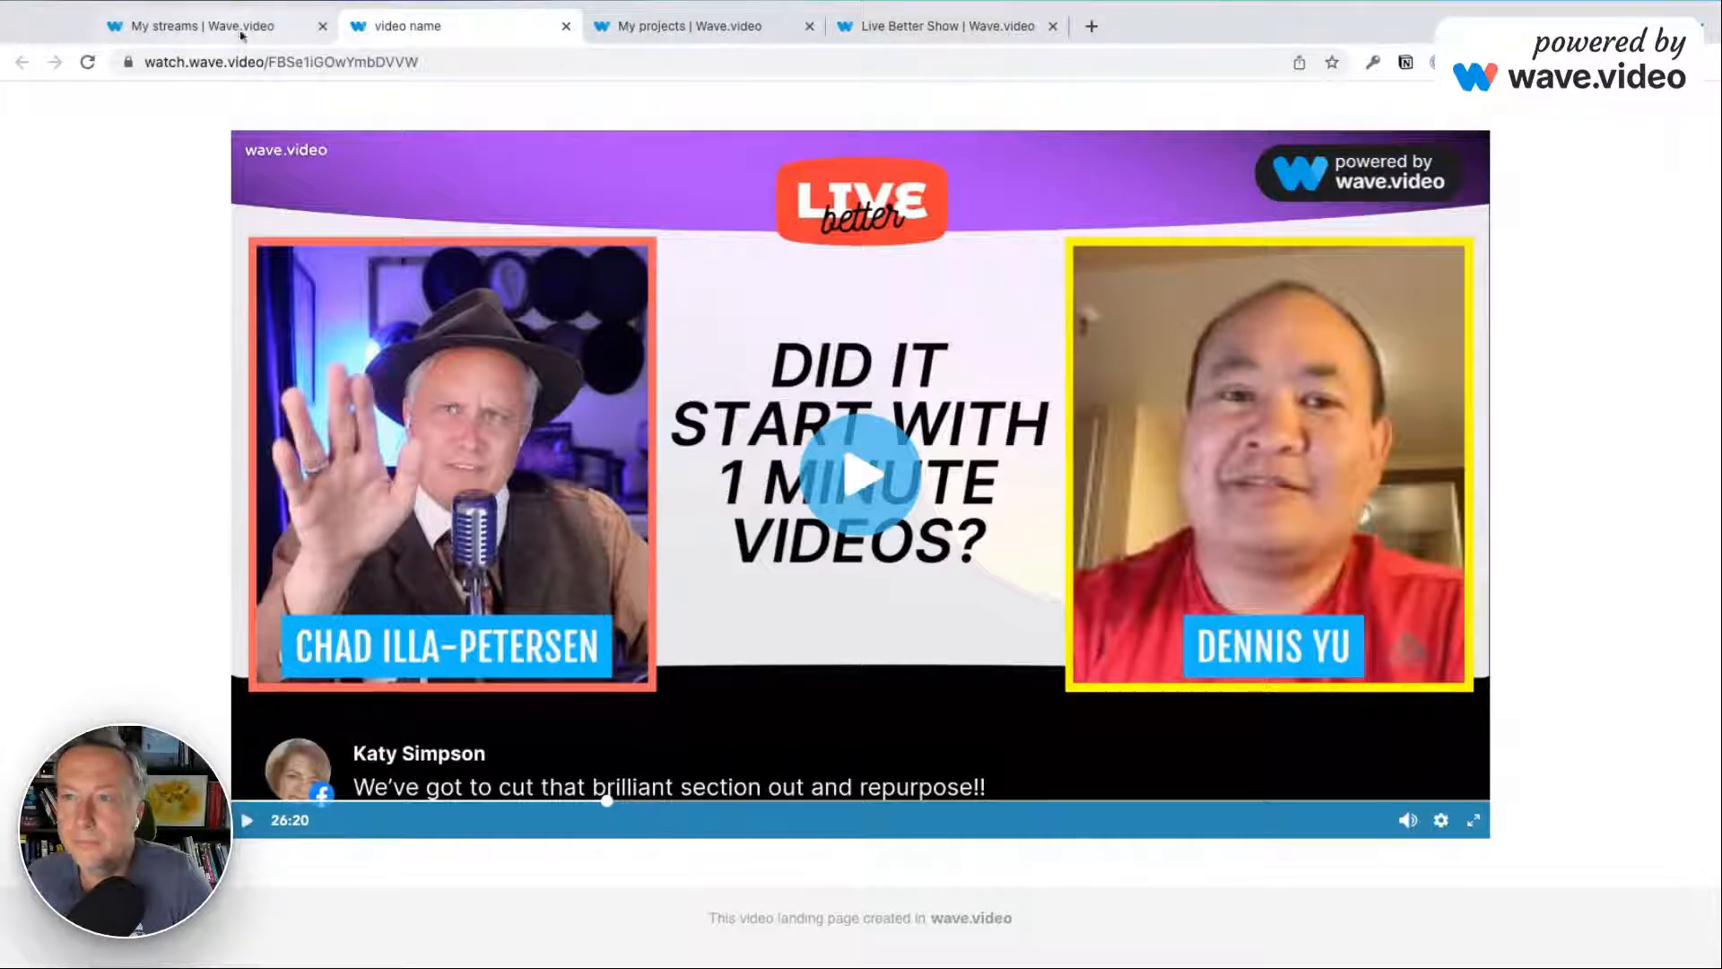
# Create a blank image project in the horizontal 16:9 format from My Projects.
pyautogui.click(700, 26)
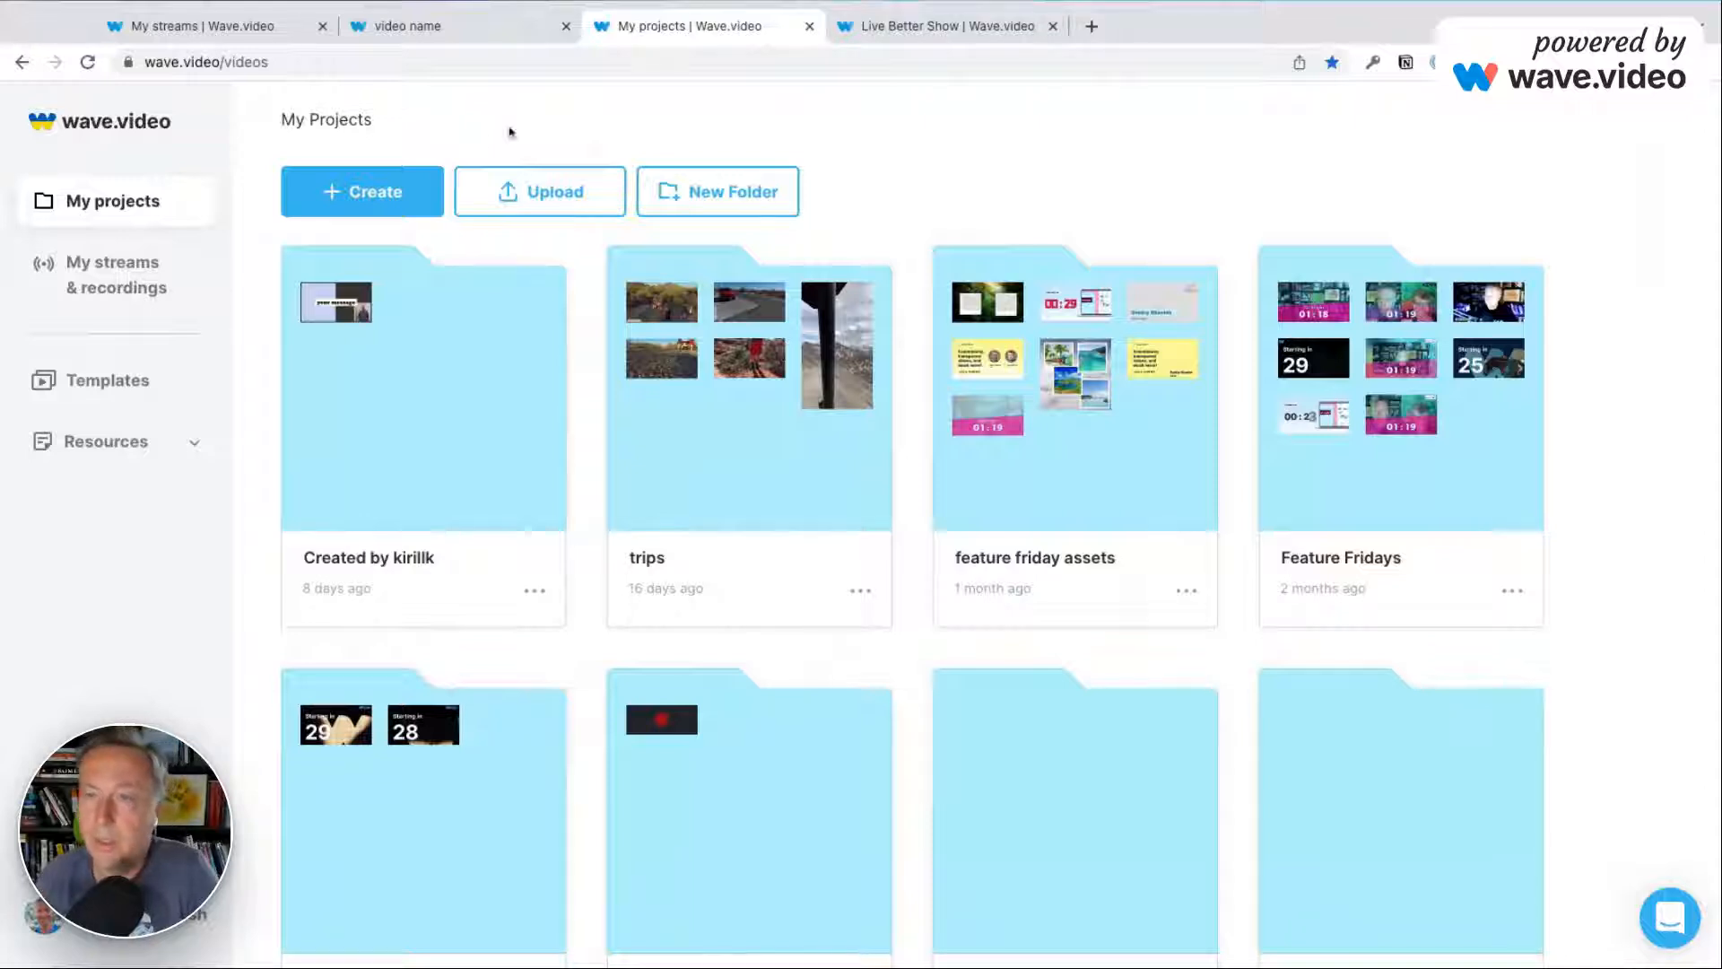
pyautogui.click(380, 191)
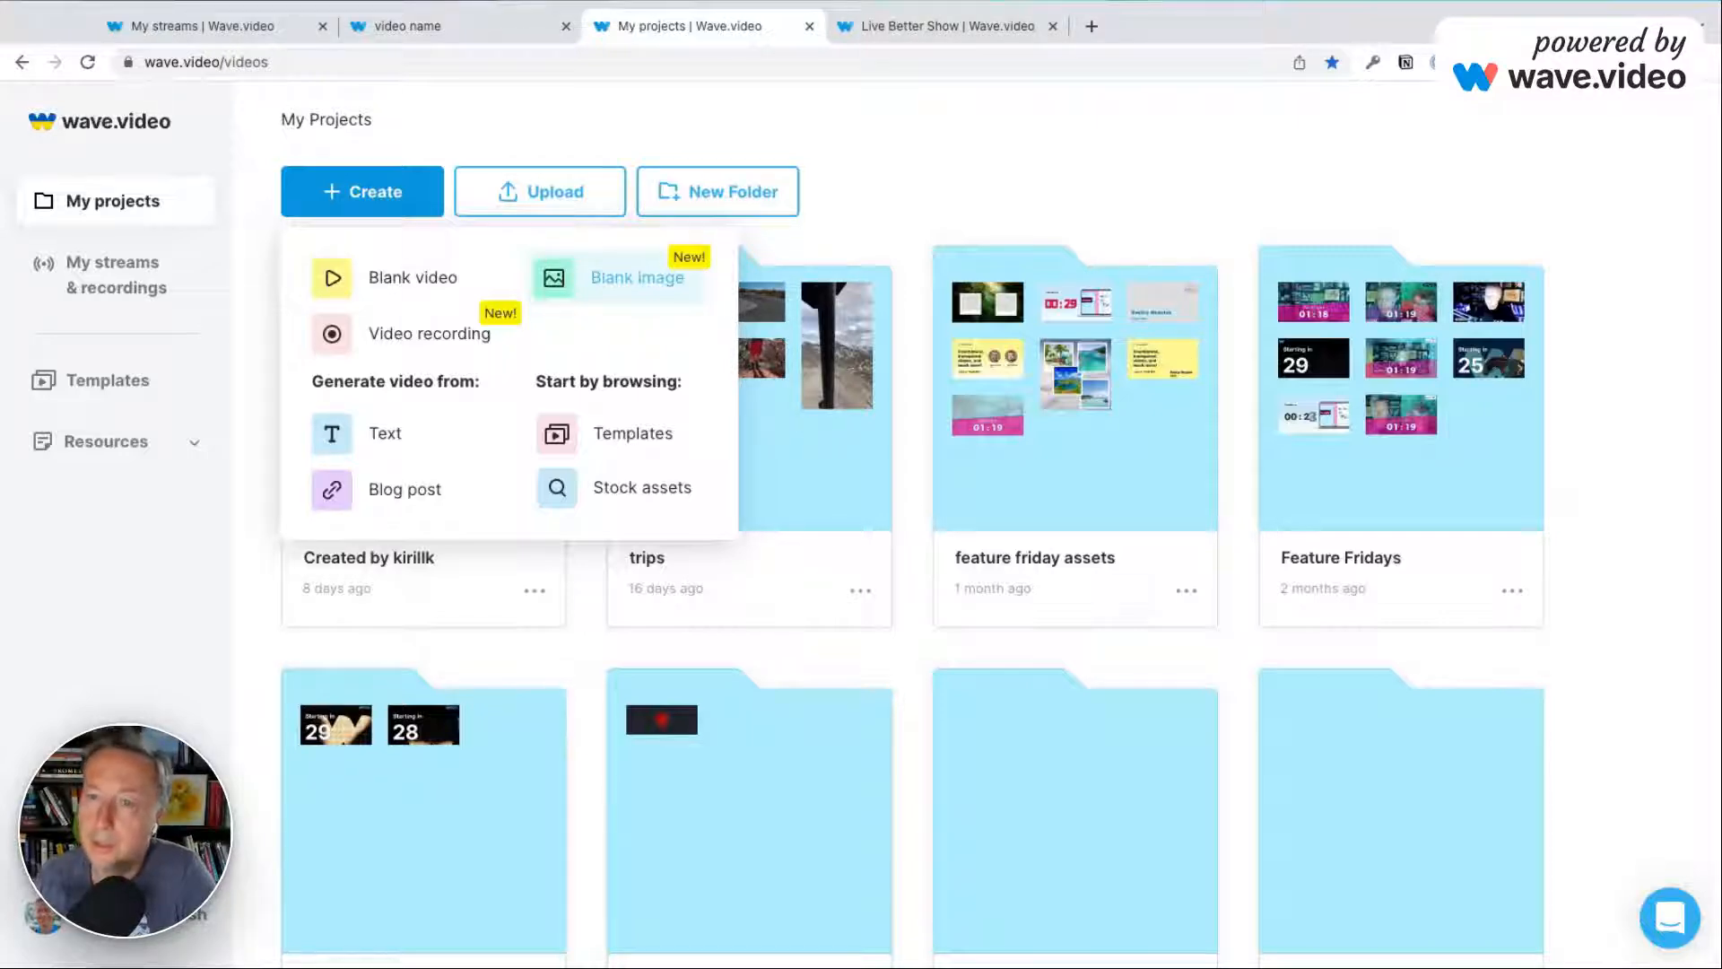
pyautogui.click(617, 306)
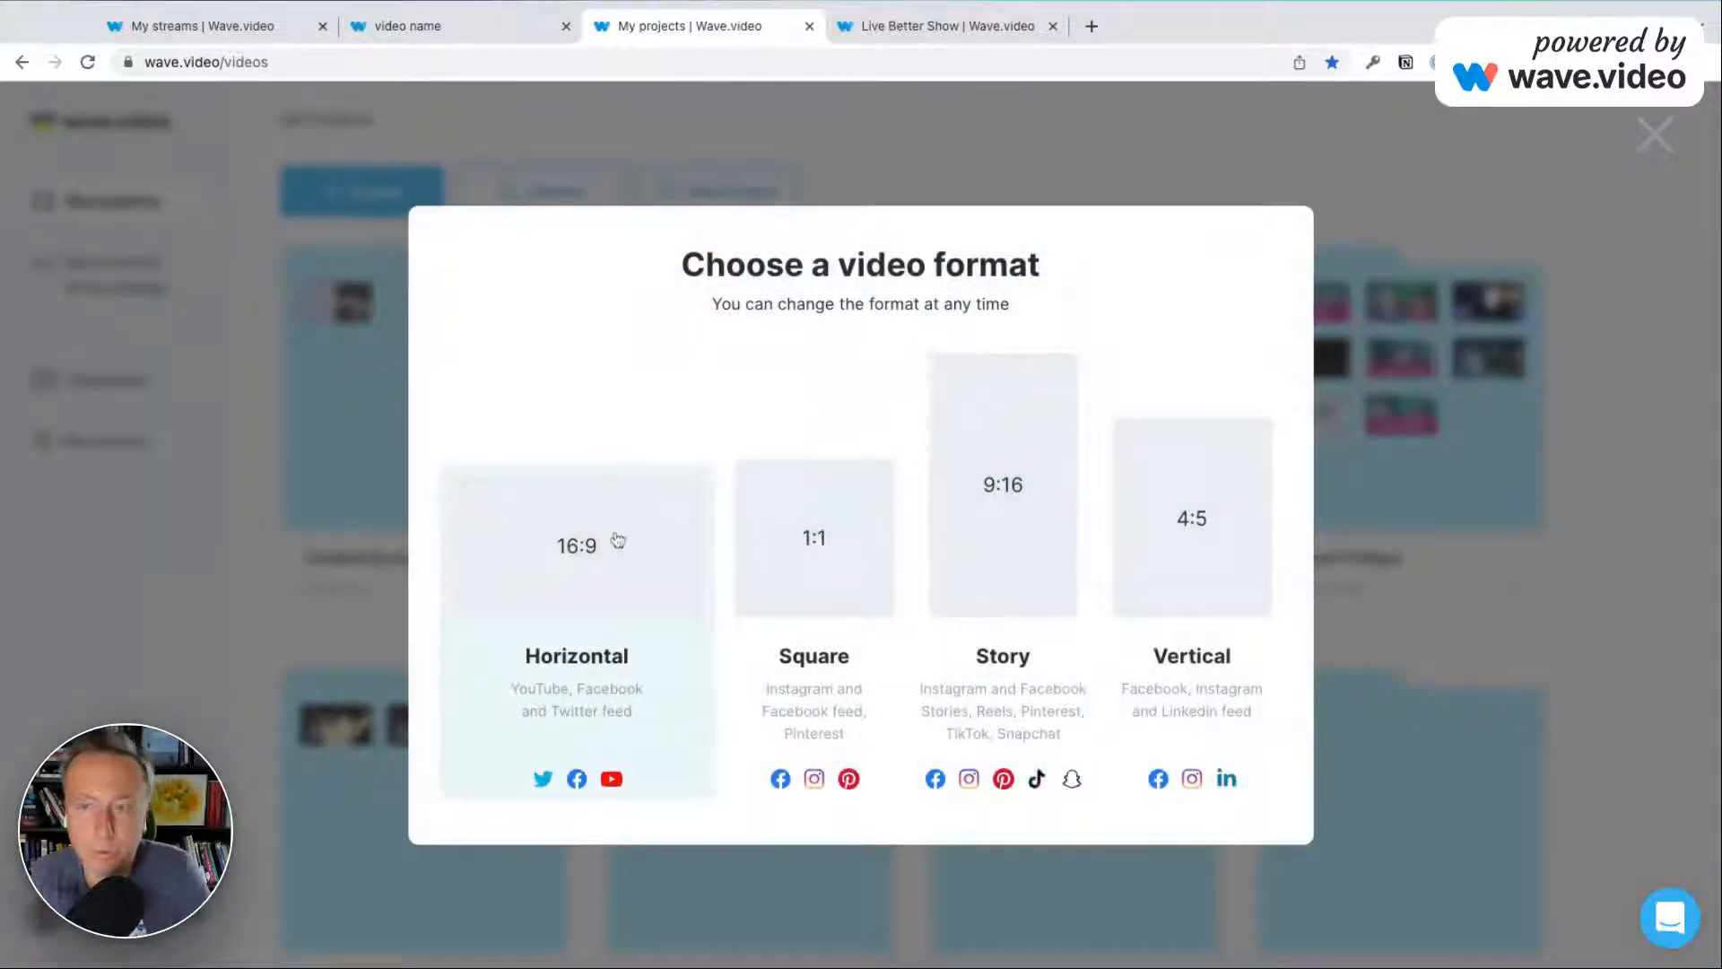
pyautogui.click(576, 628)
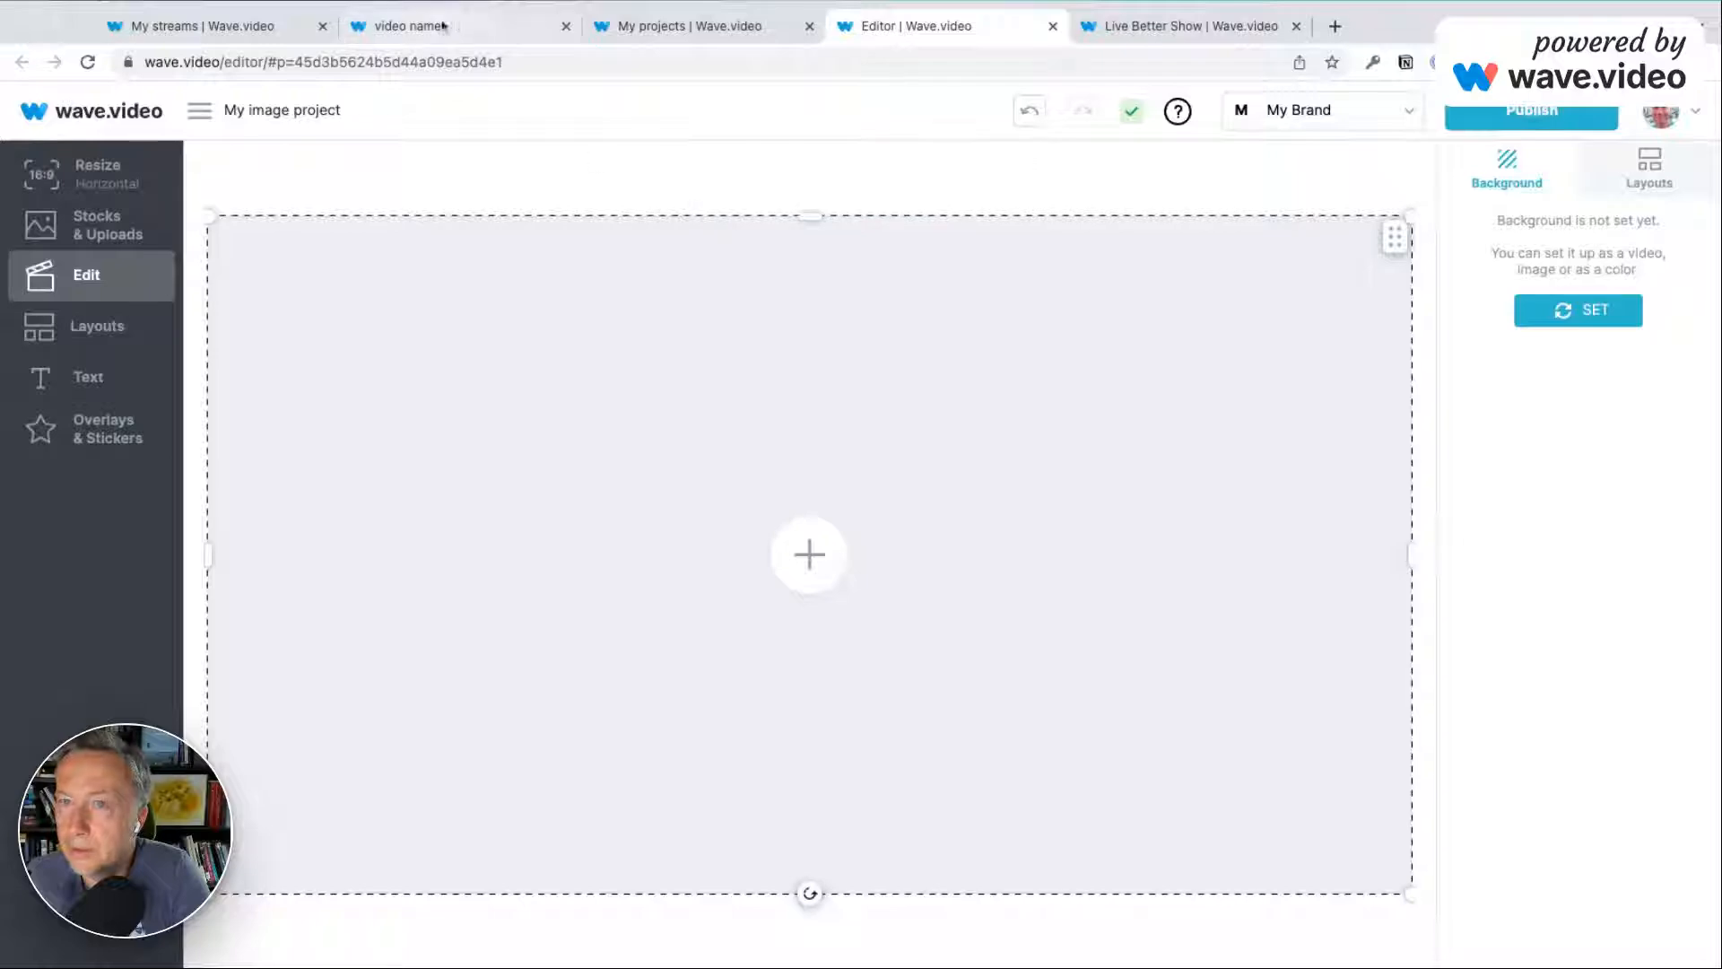
# Move the editor tab beside the recorded show's tab and seek the show to 24:58 as the layout reference.
pyautogui.click(467, 36)
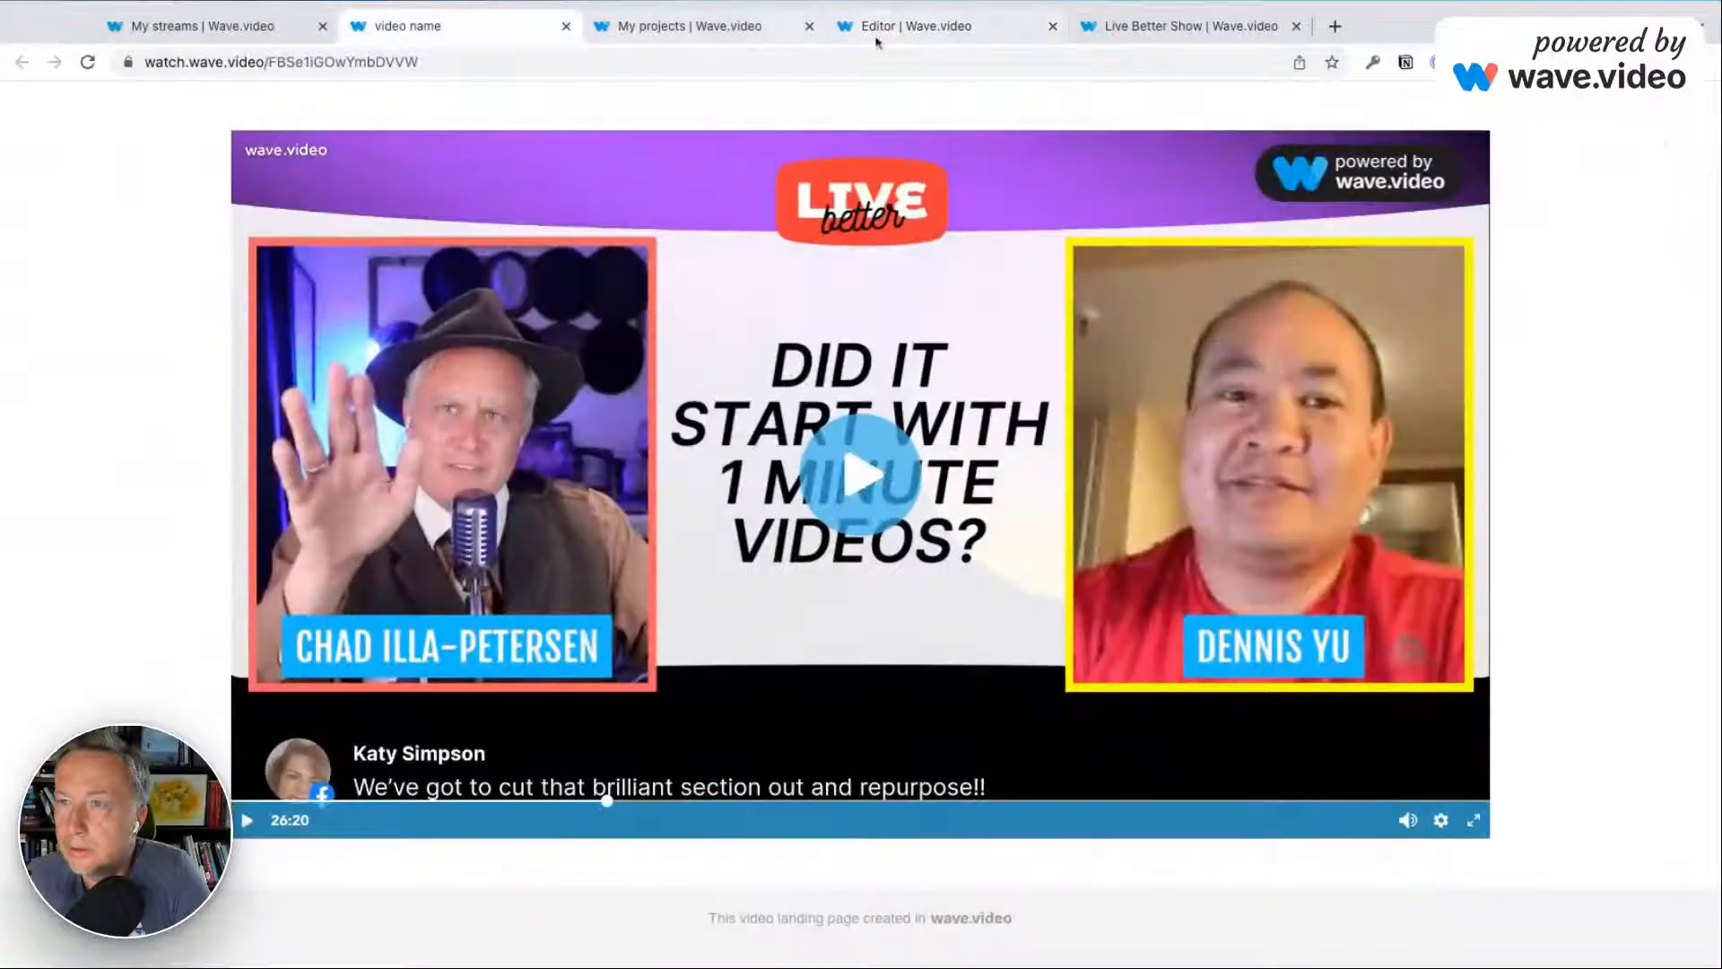
pyautogui.moveTo(879, 27); pyautogui.dragTo(660, 40)
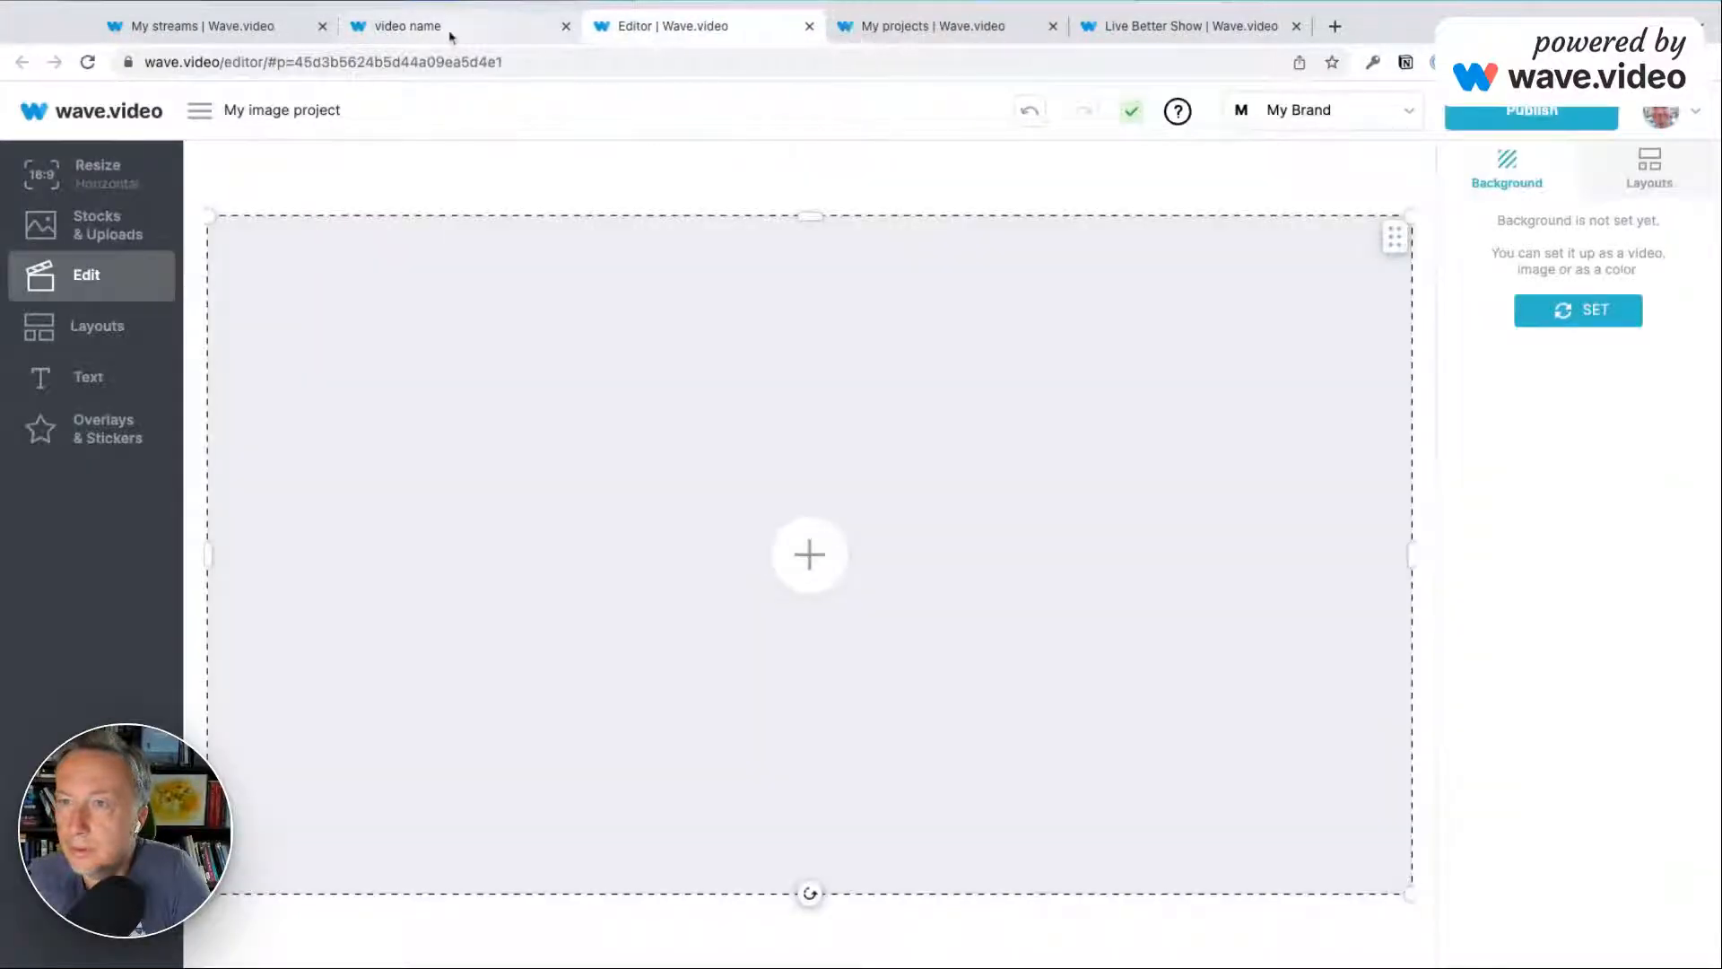
pyautogui.click(448, 36)
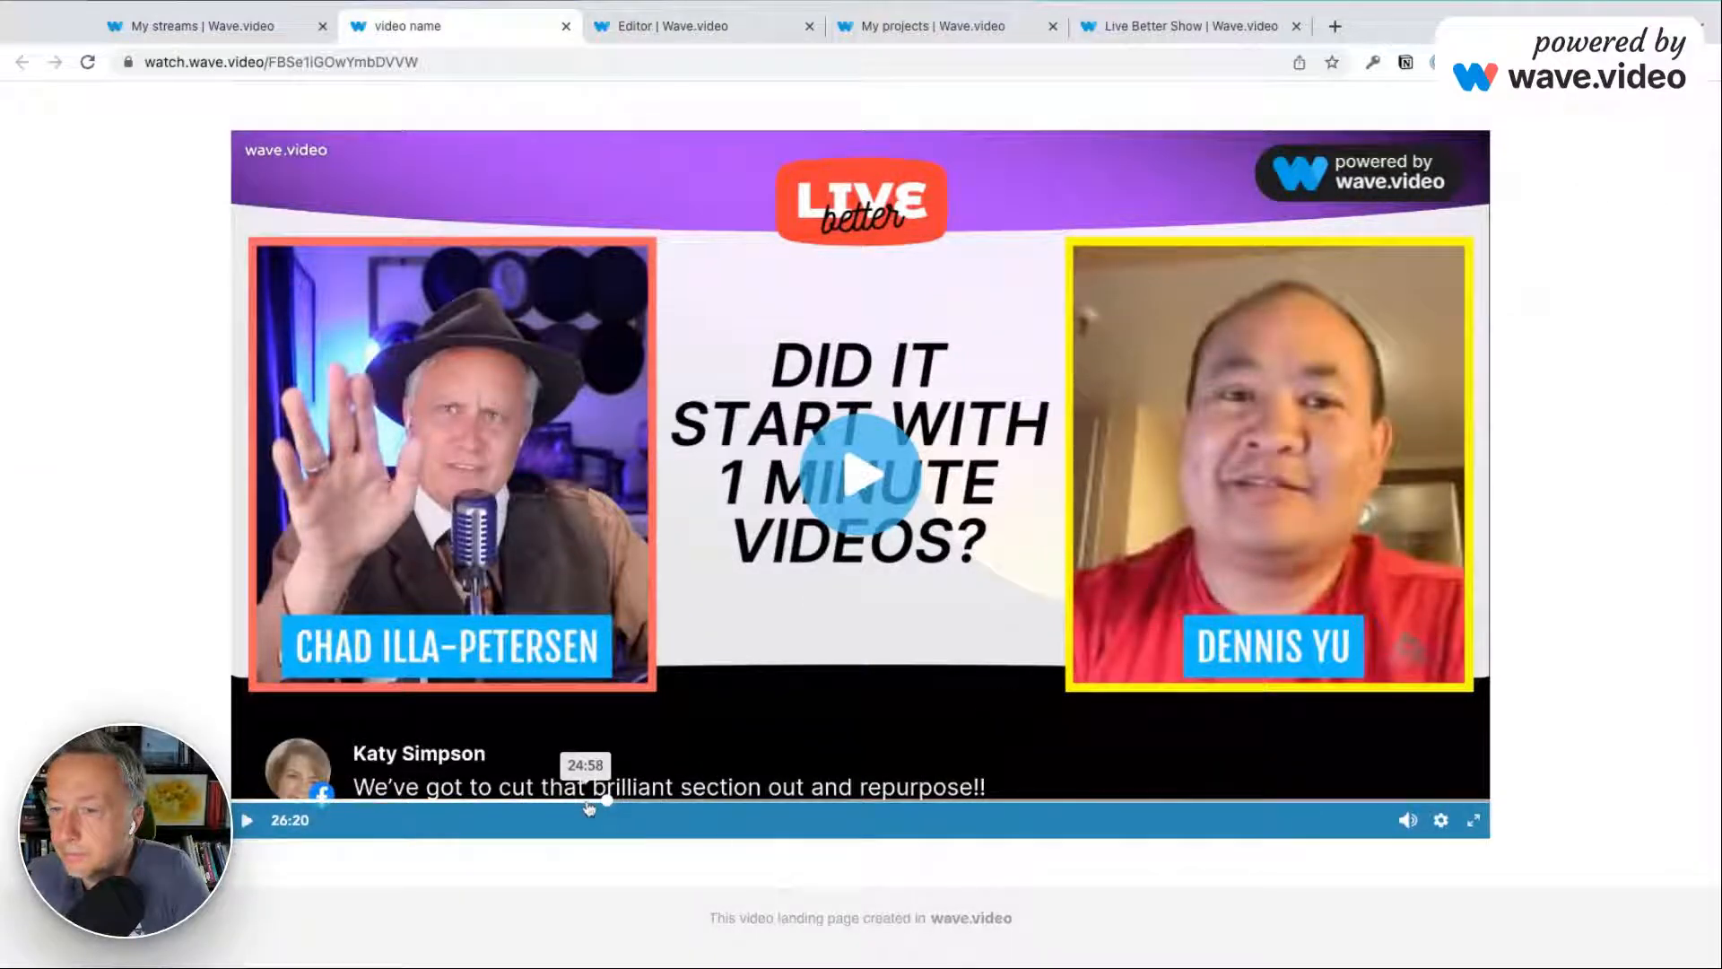
pyautogui.click(588, 806)
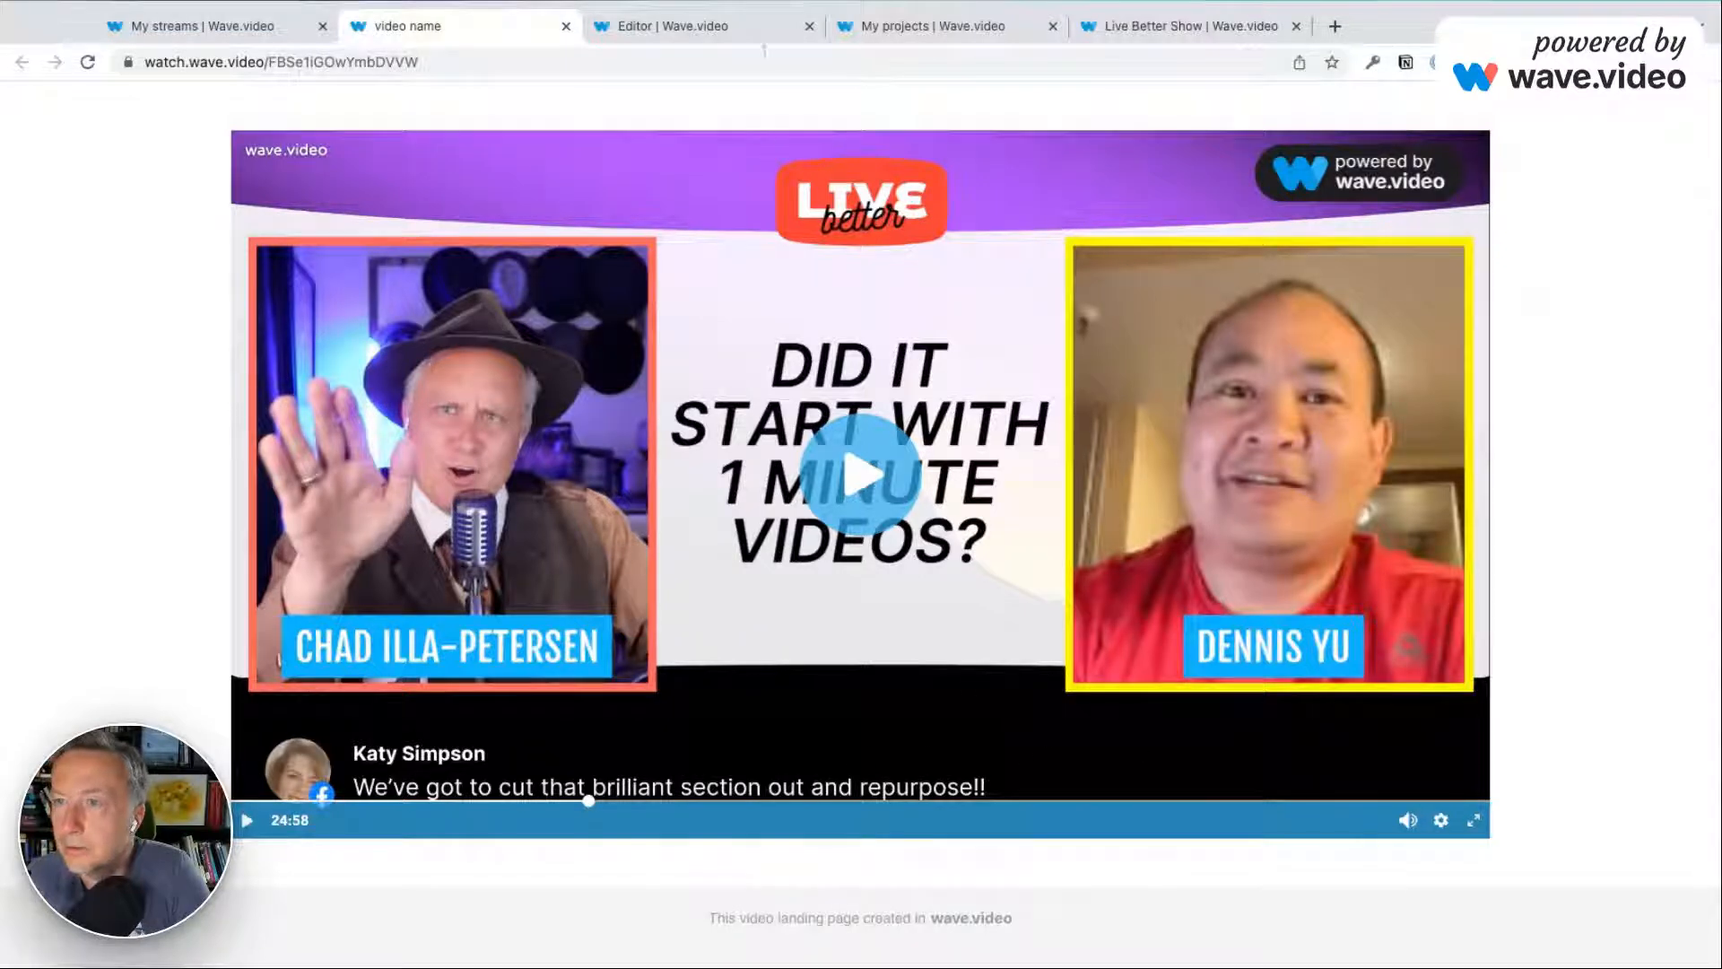
# Fill the blank image project's background with solid black, #000000.
pyautogui.click(708, 28)
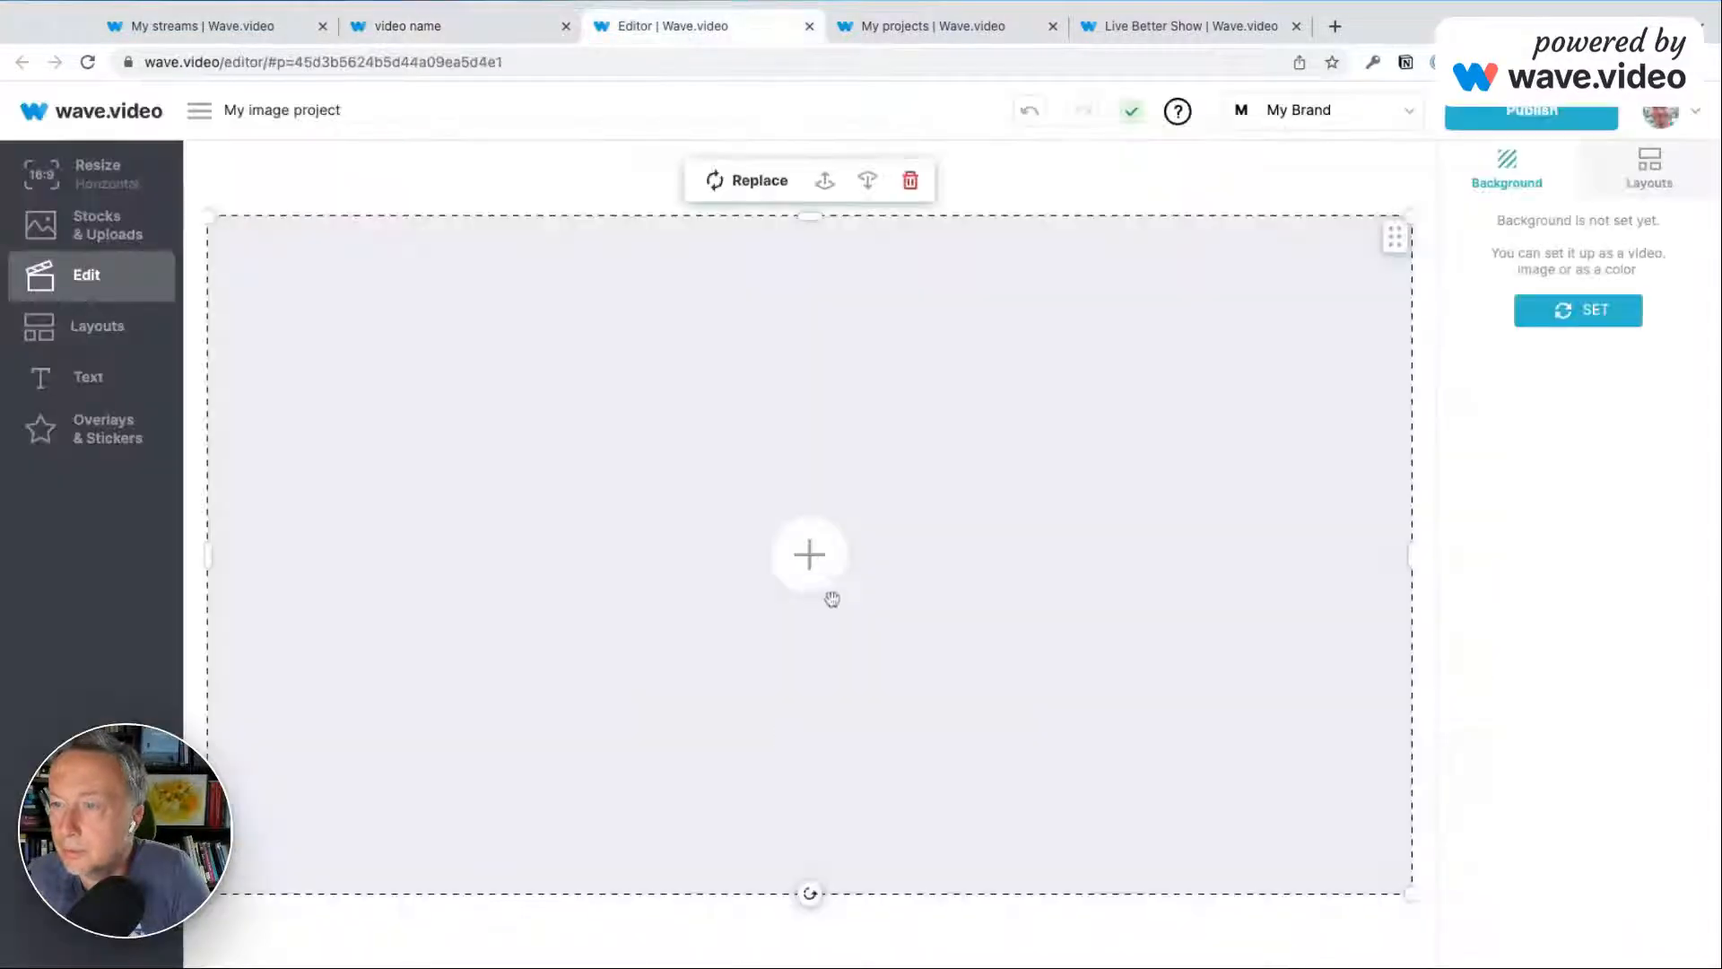
pyautogui.click(808, 554)
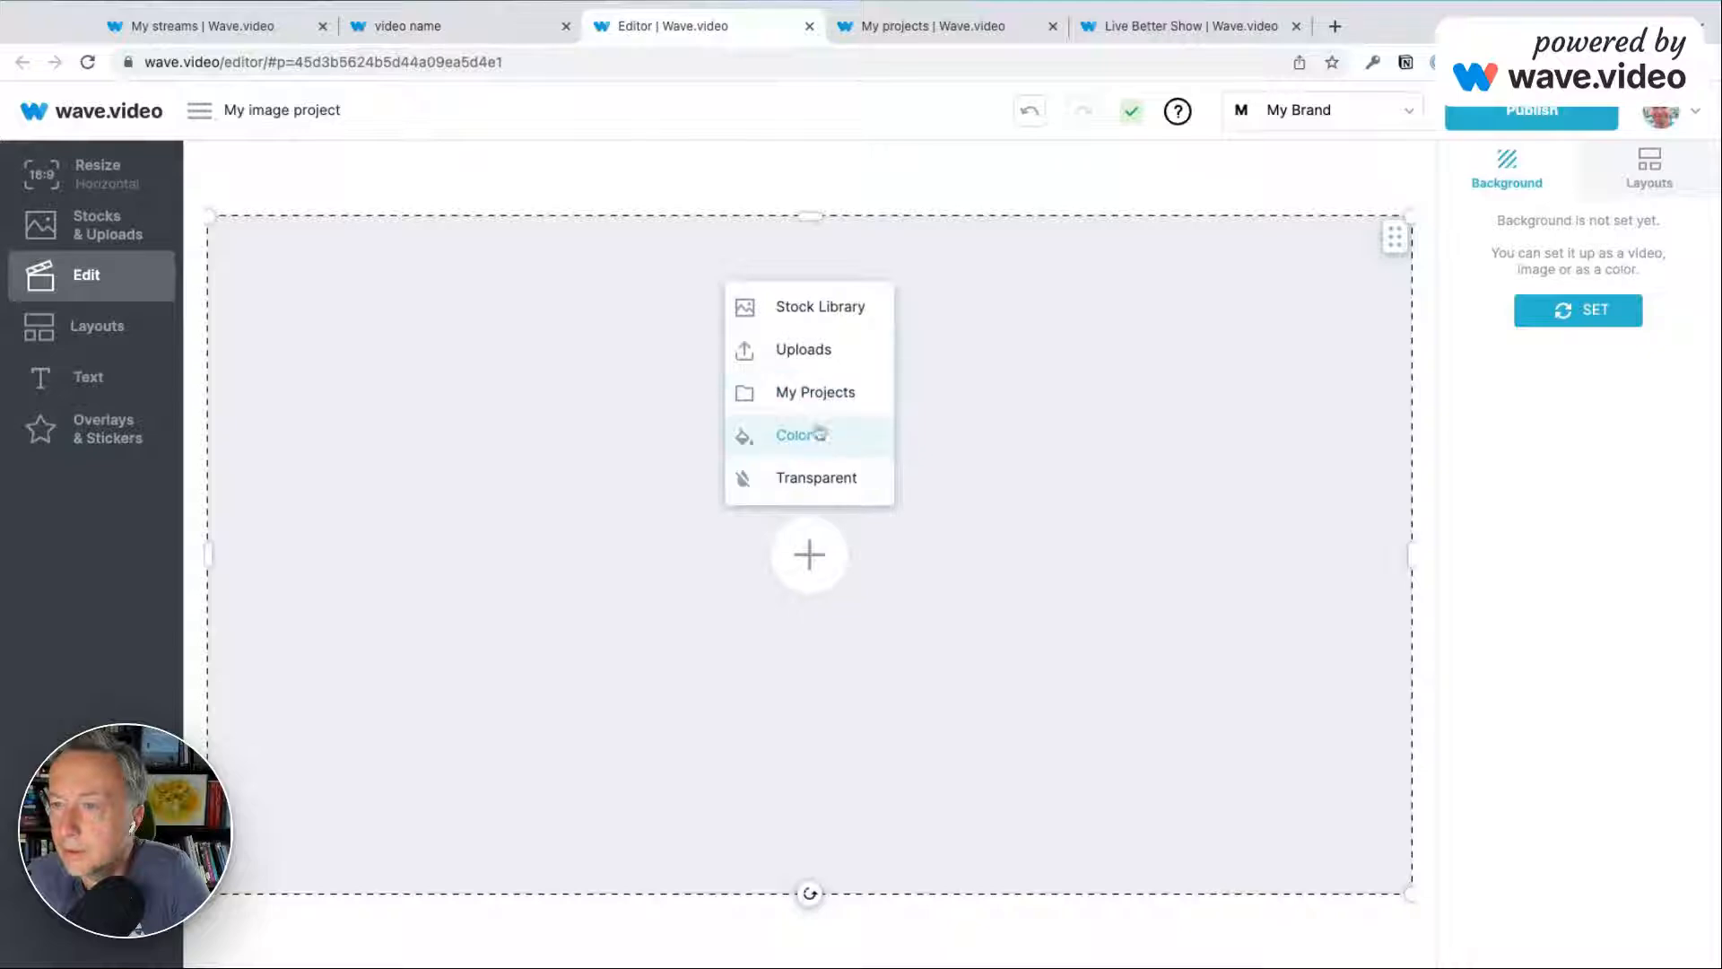
pyautogui.click(816, 434)
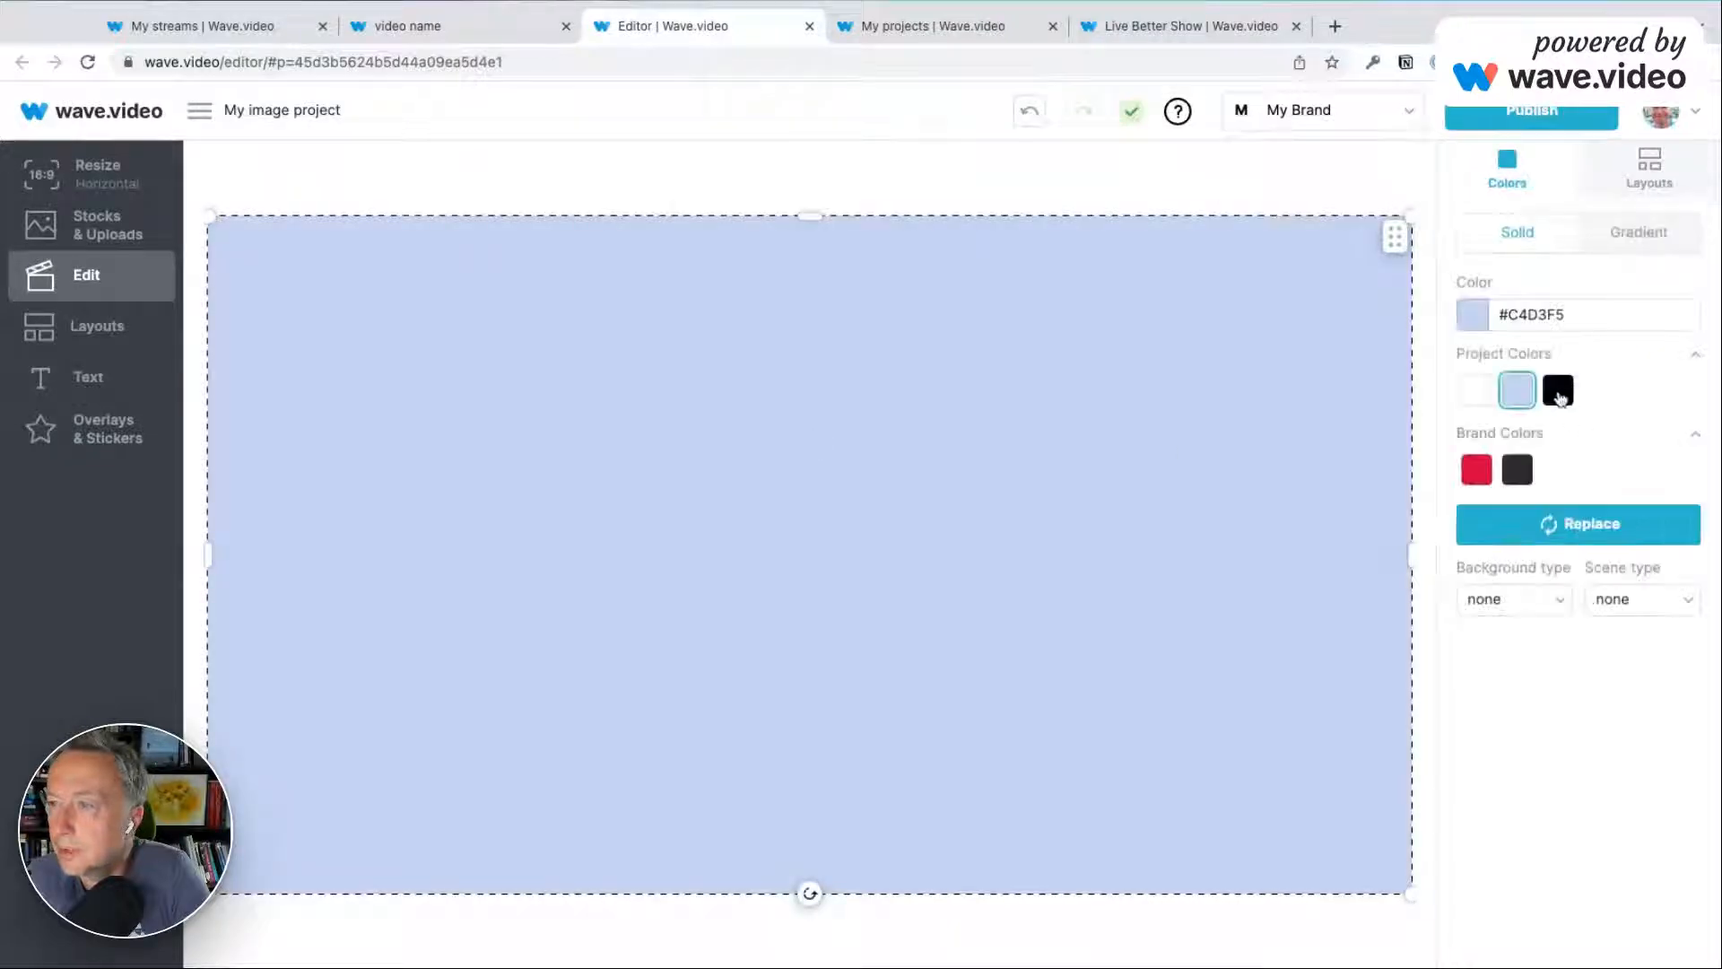
pyautogui.click(1558, 389)
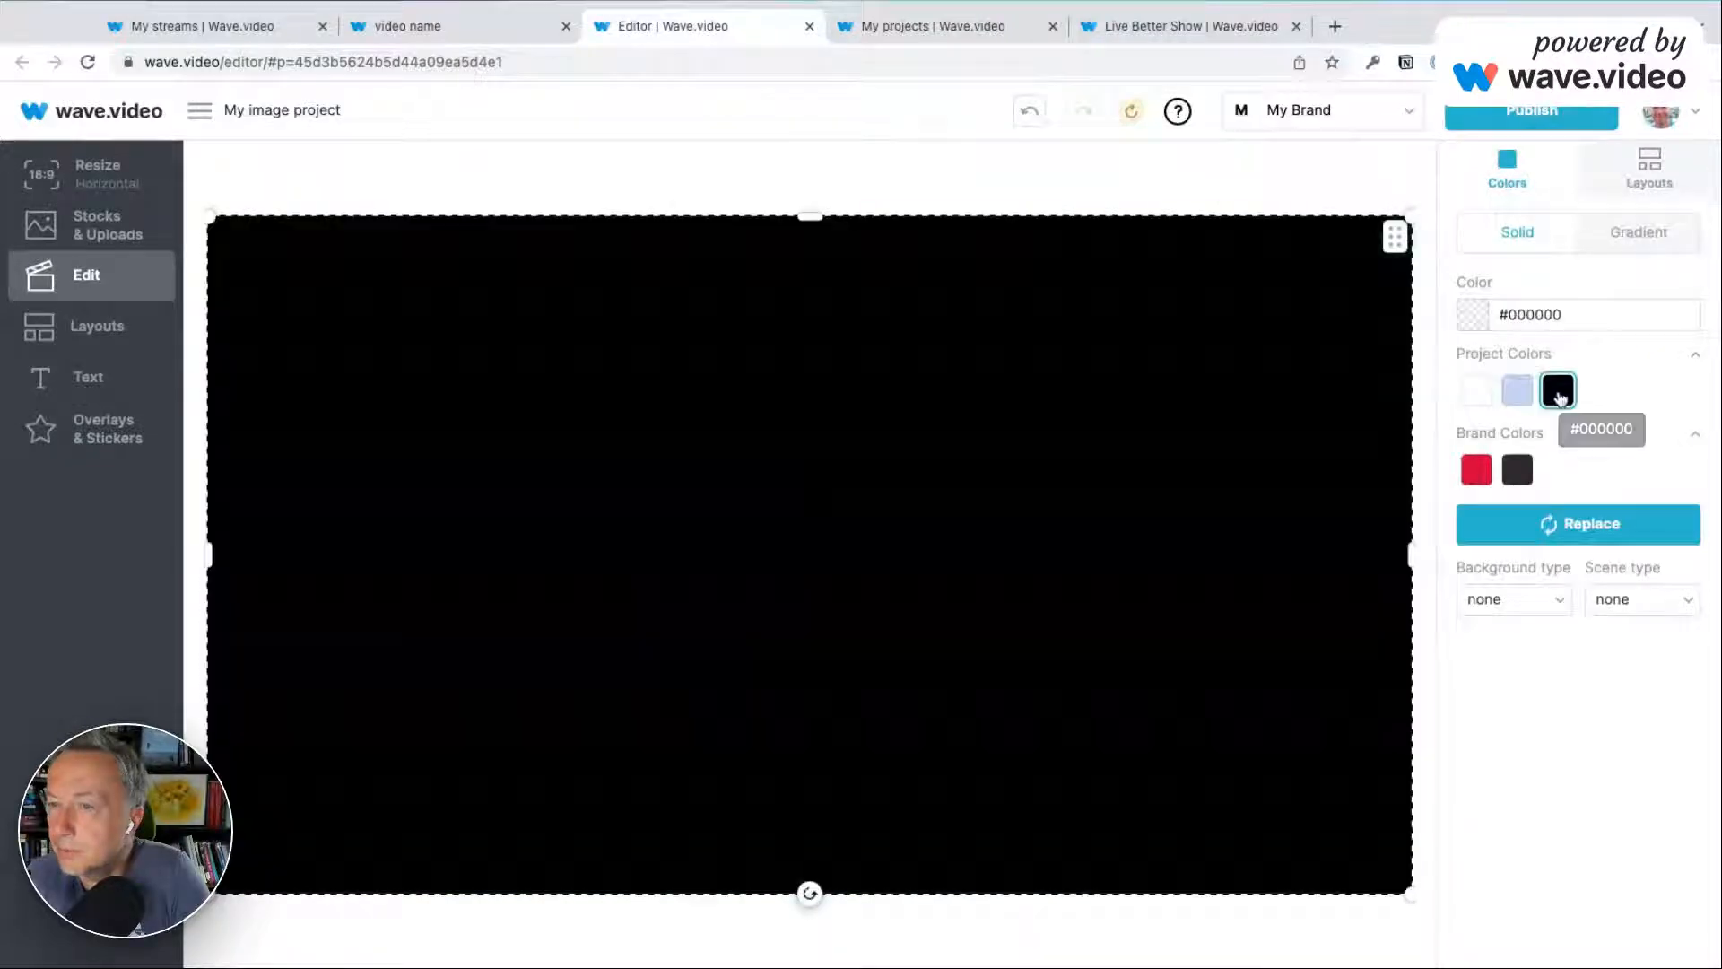
# Check the recorded show's curved header and add a half-circle shape to the image project.
pyautogui.click(443, 27)
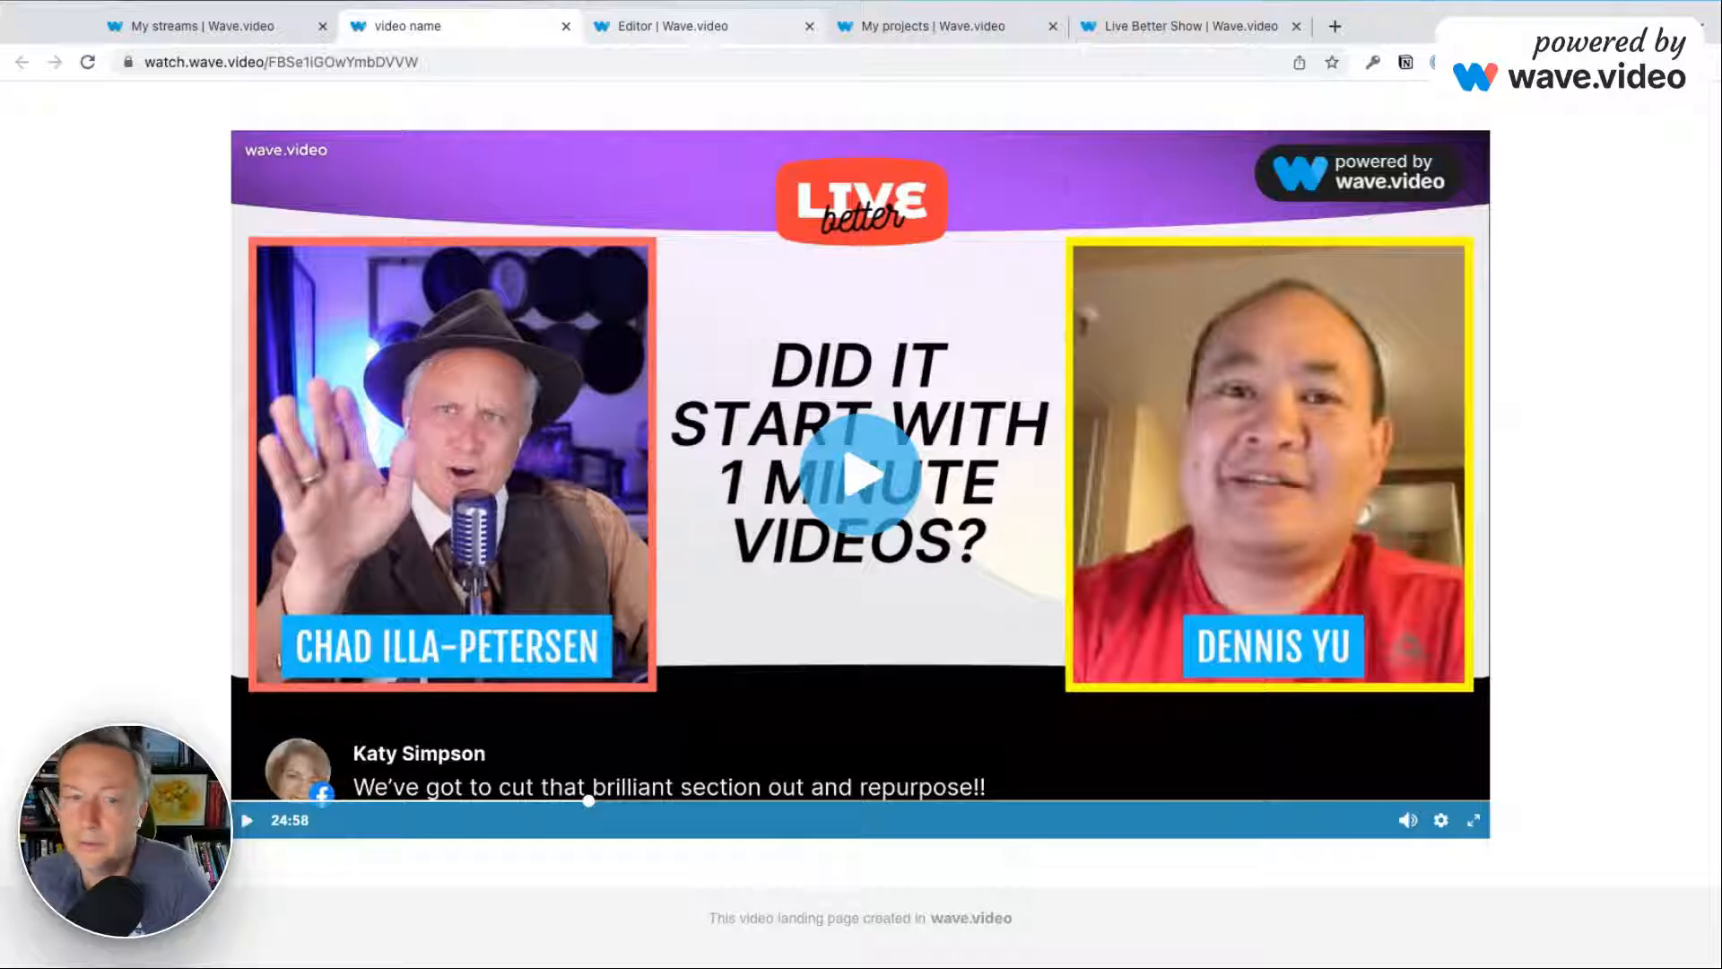
pyautogui.click(660, 26)
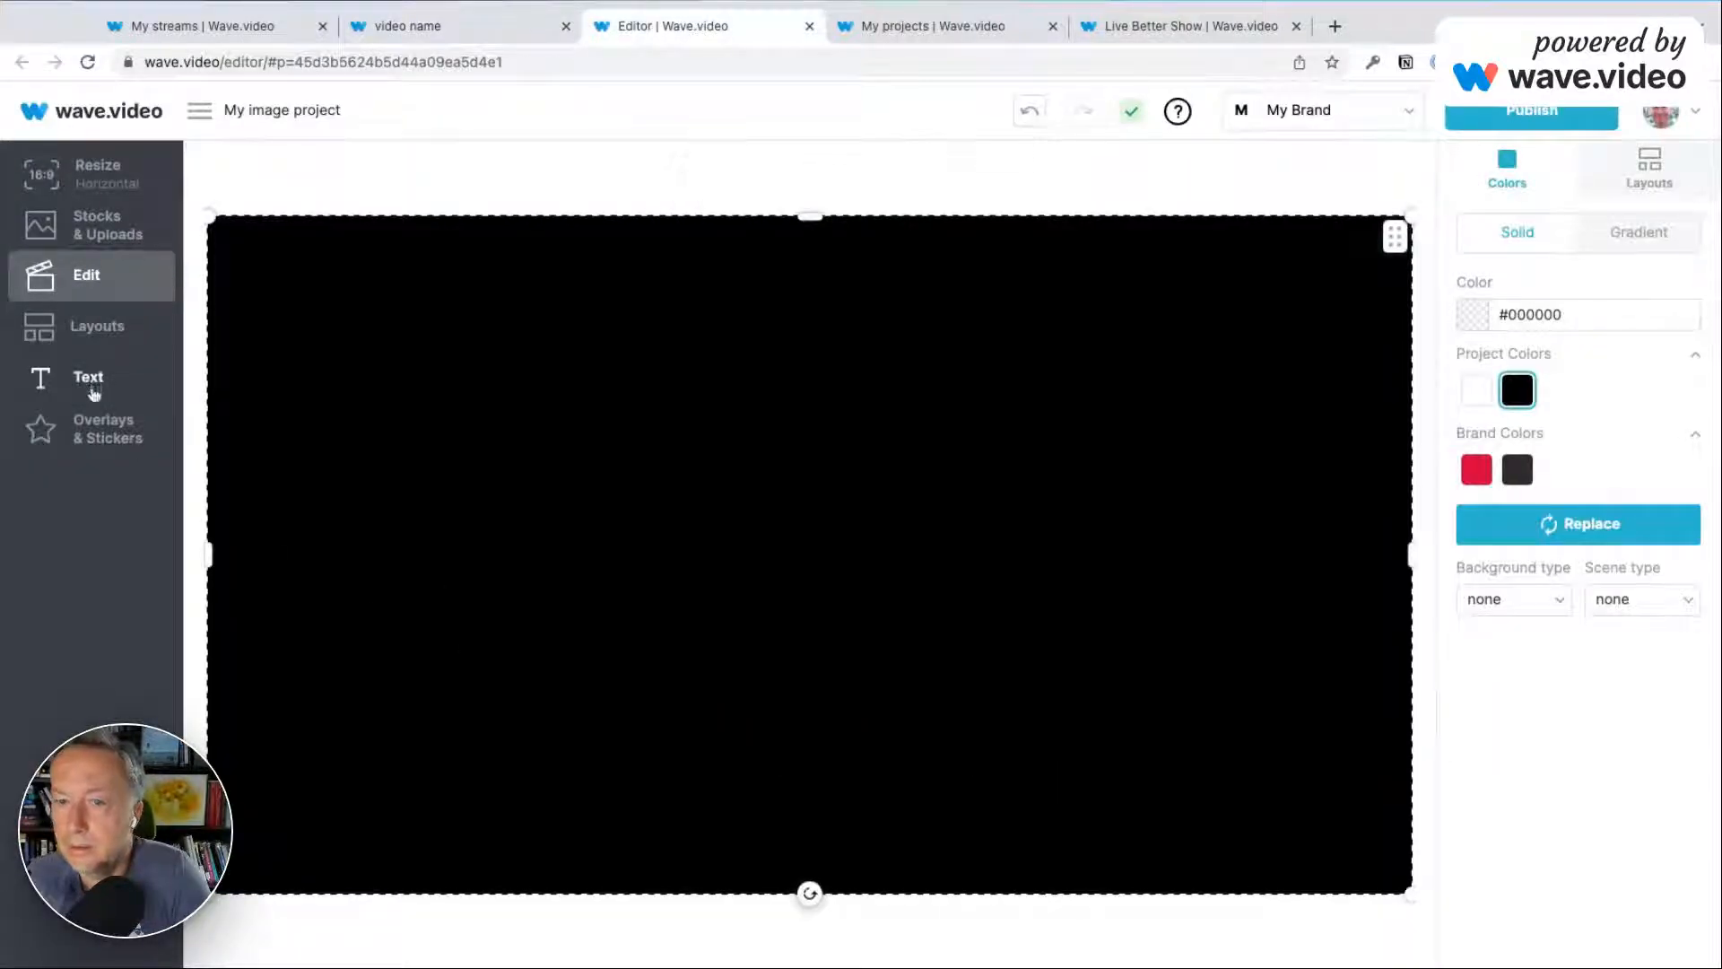
pyautogui.click(104, 434)
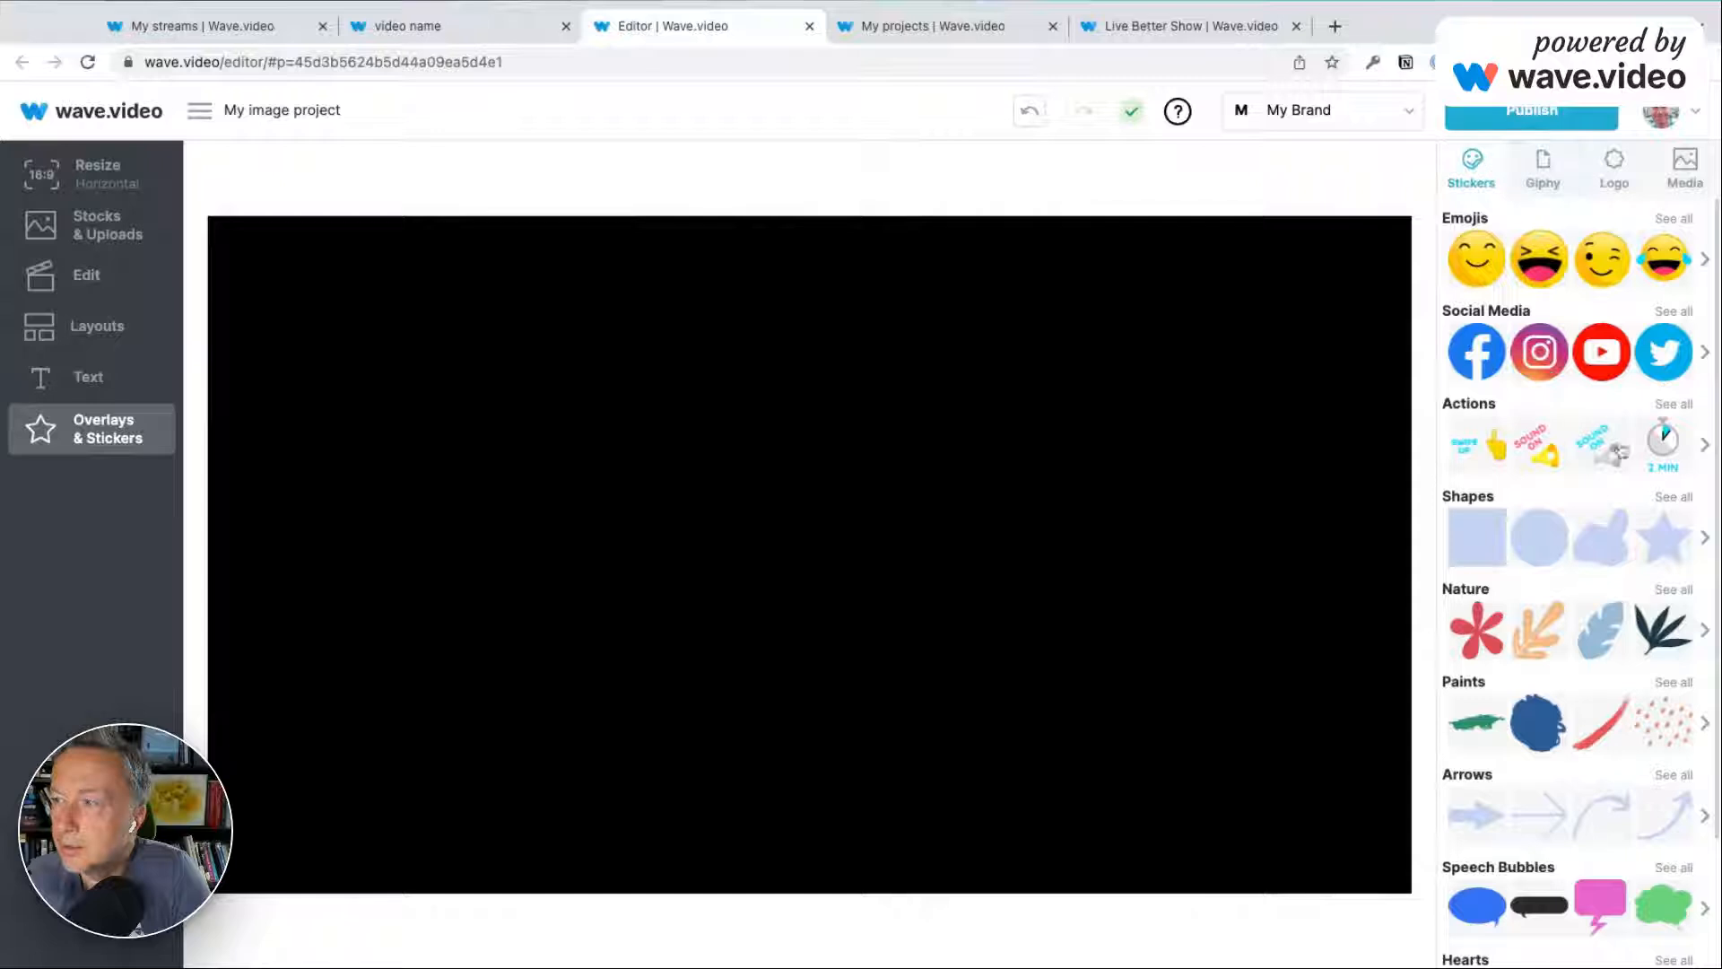
pyautogui.click(1673, 497)
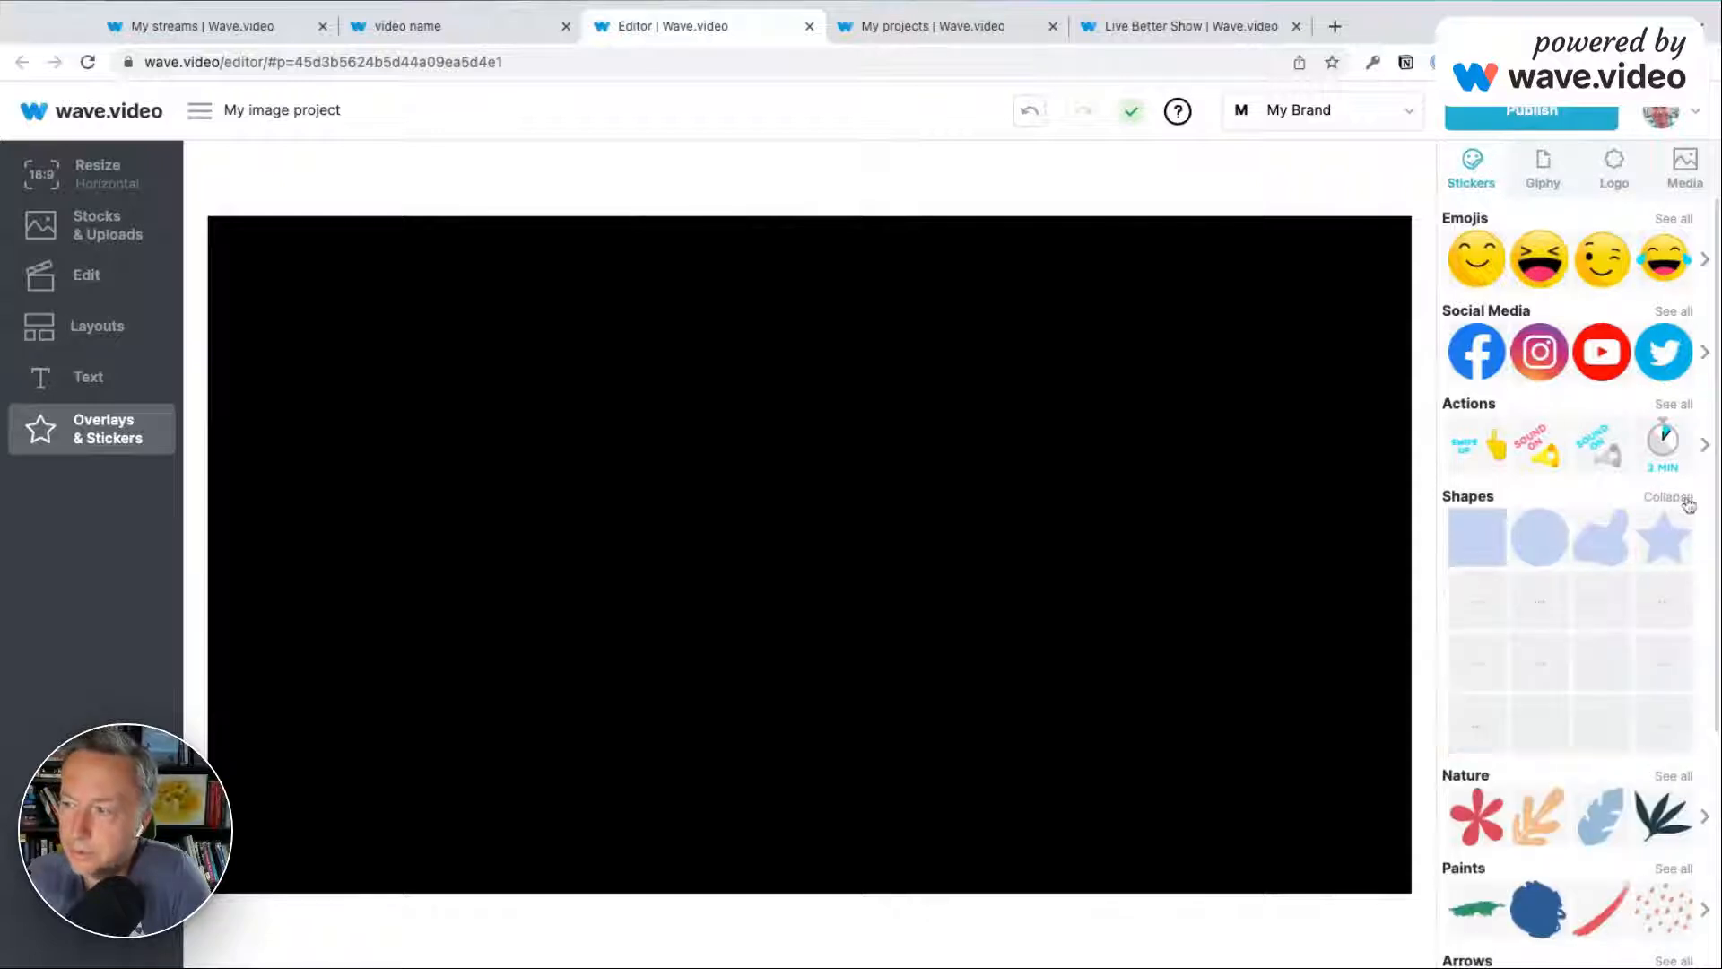
pyautogui.scroll(-1, 1499, 725)
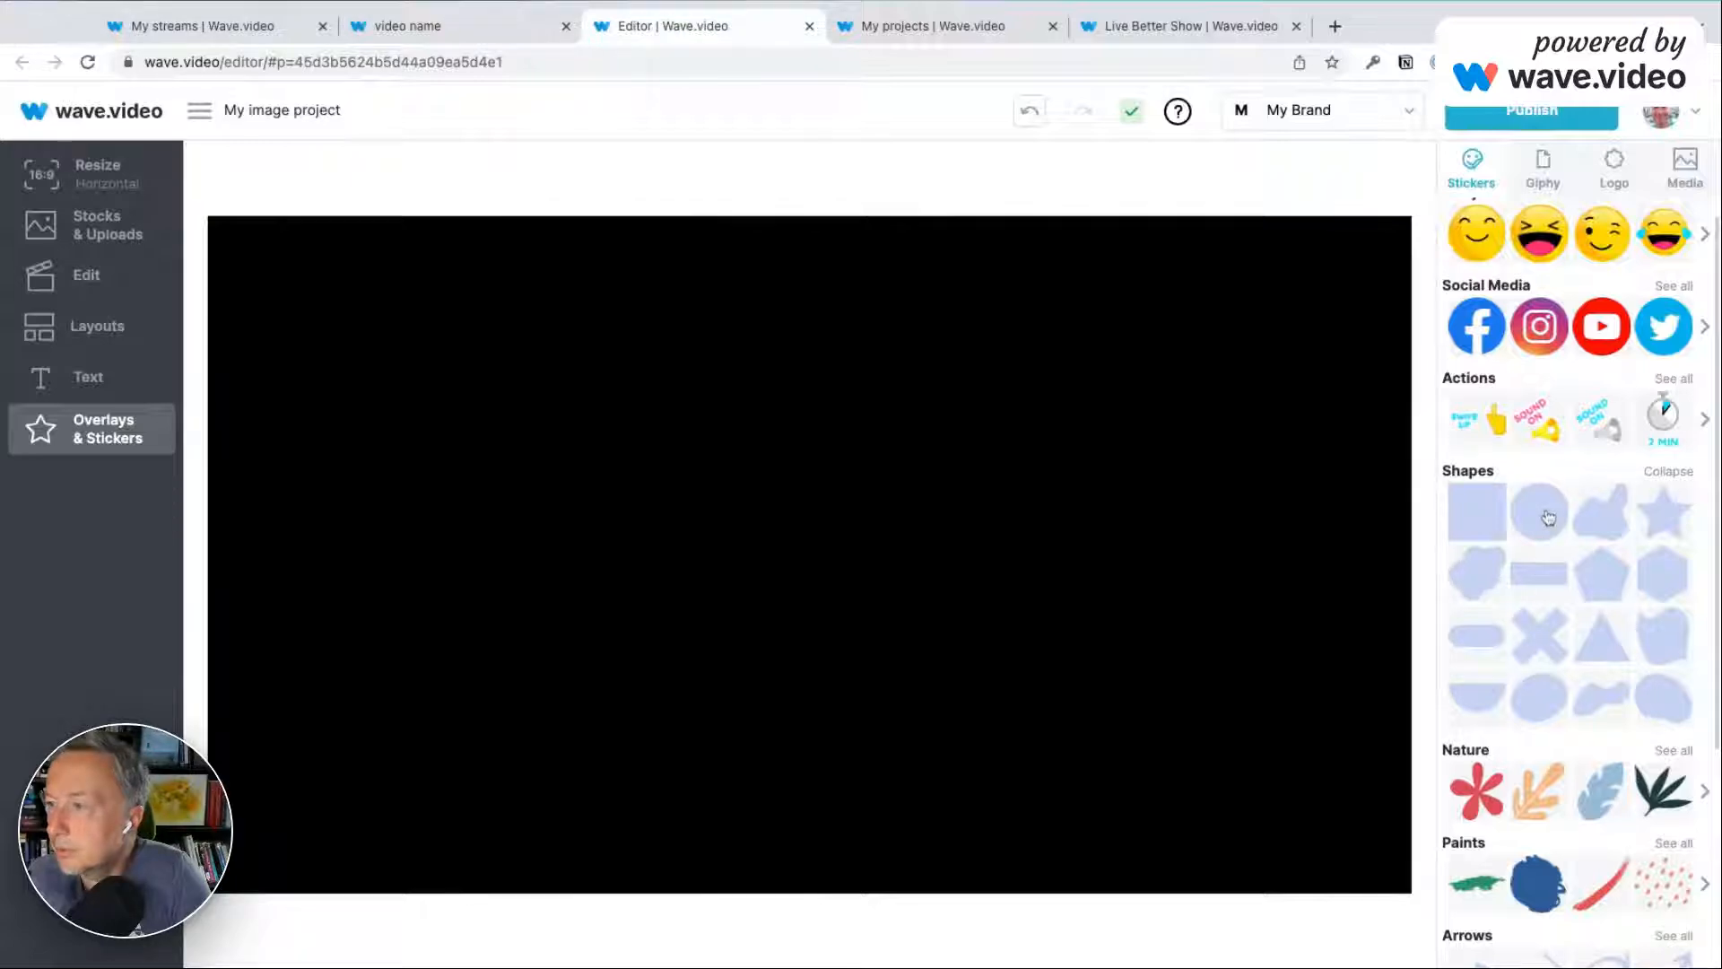
pyautogui.click(1494, 696)
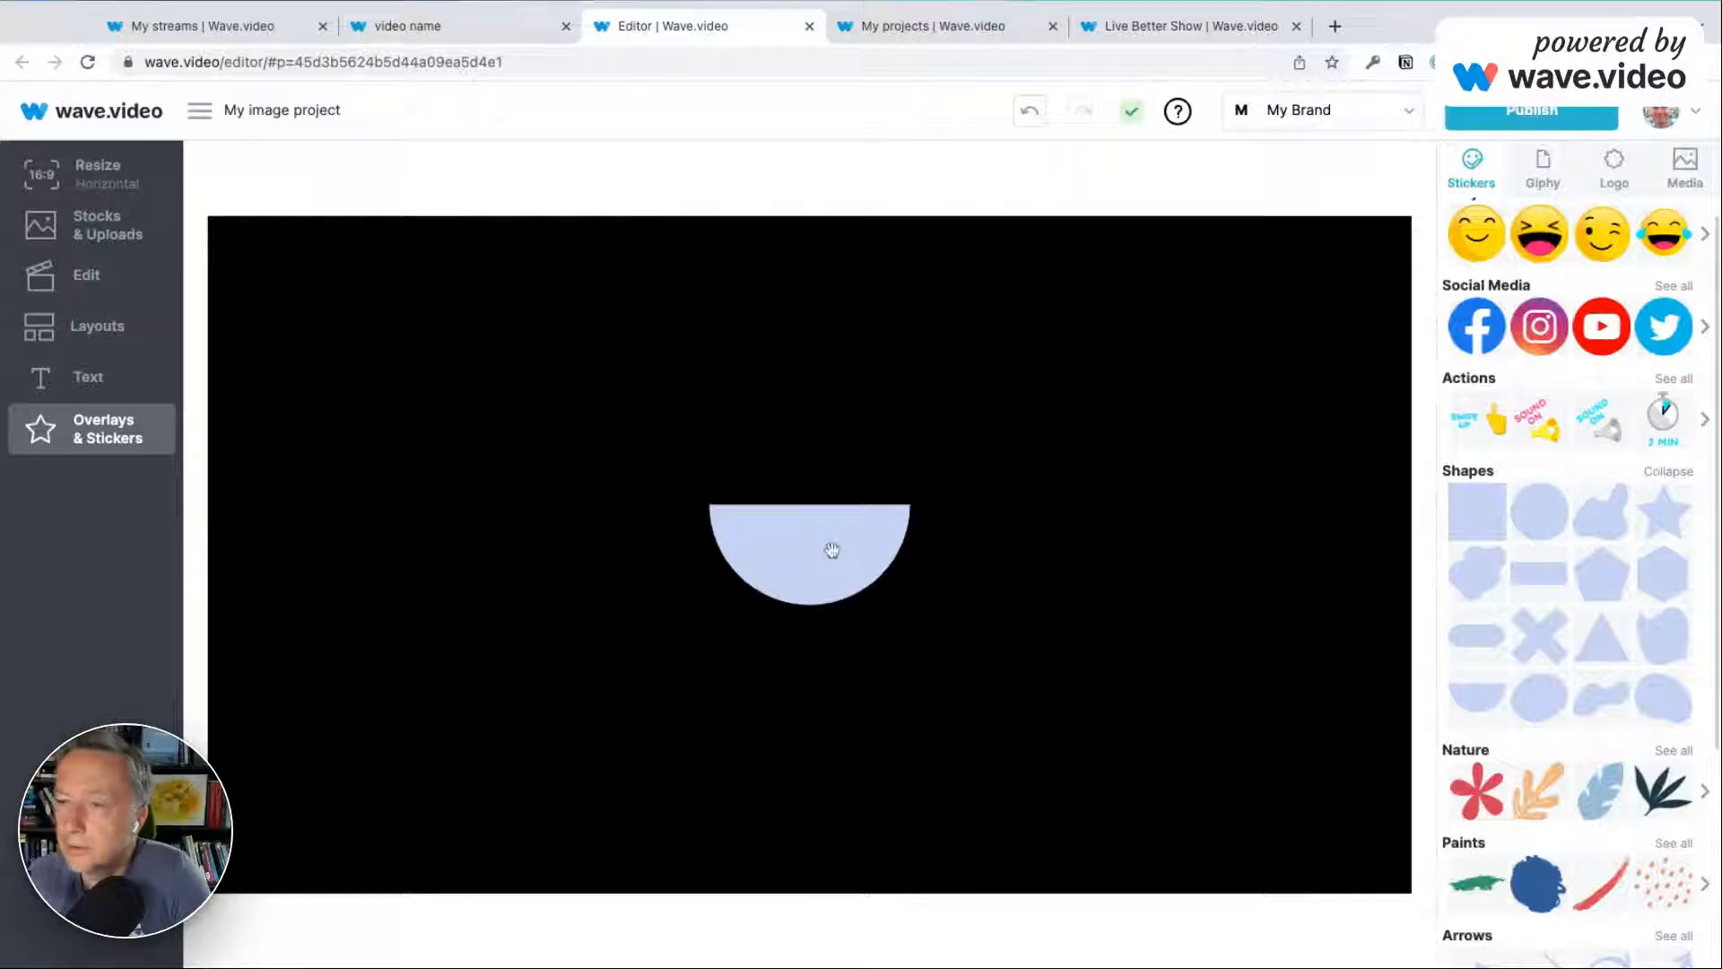
# Enlarge the half circle and stretch it wider than the canvas, centred along the canvas's top edge.
pyautogui.moveTo(832, 550); pyautogui.dragTo(488, 357)
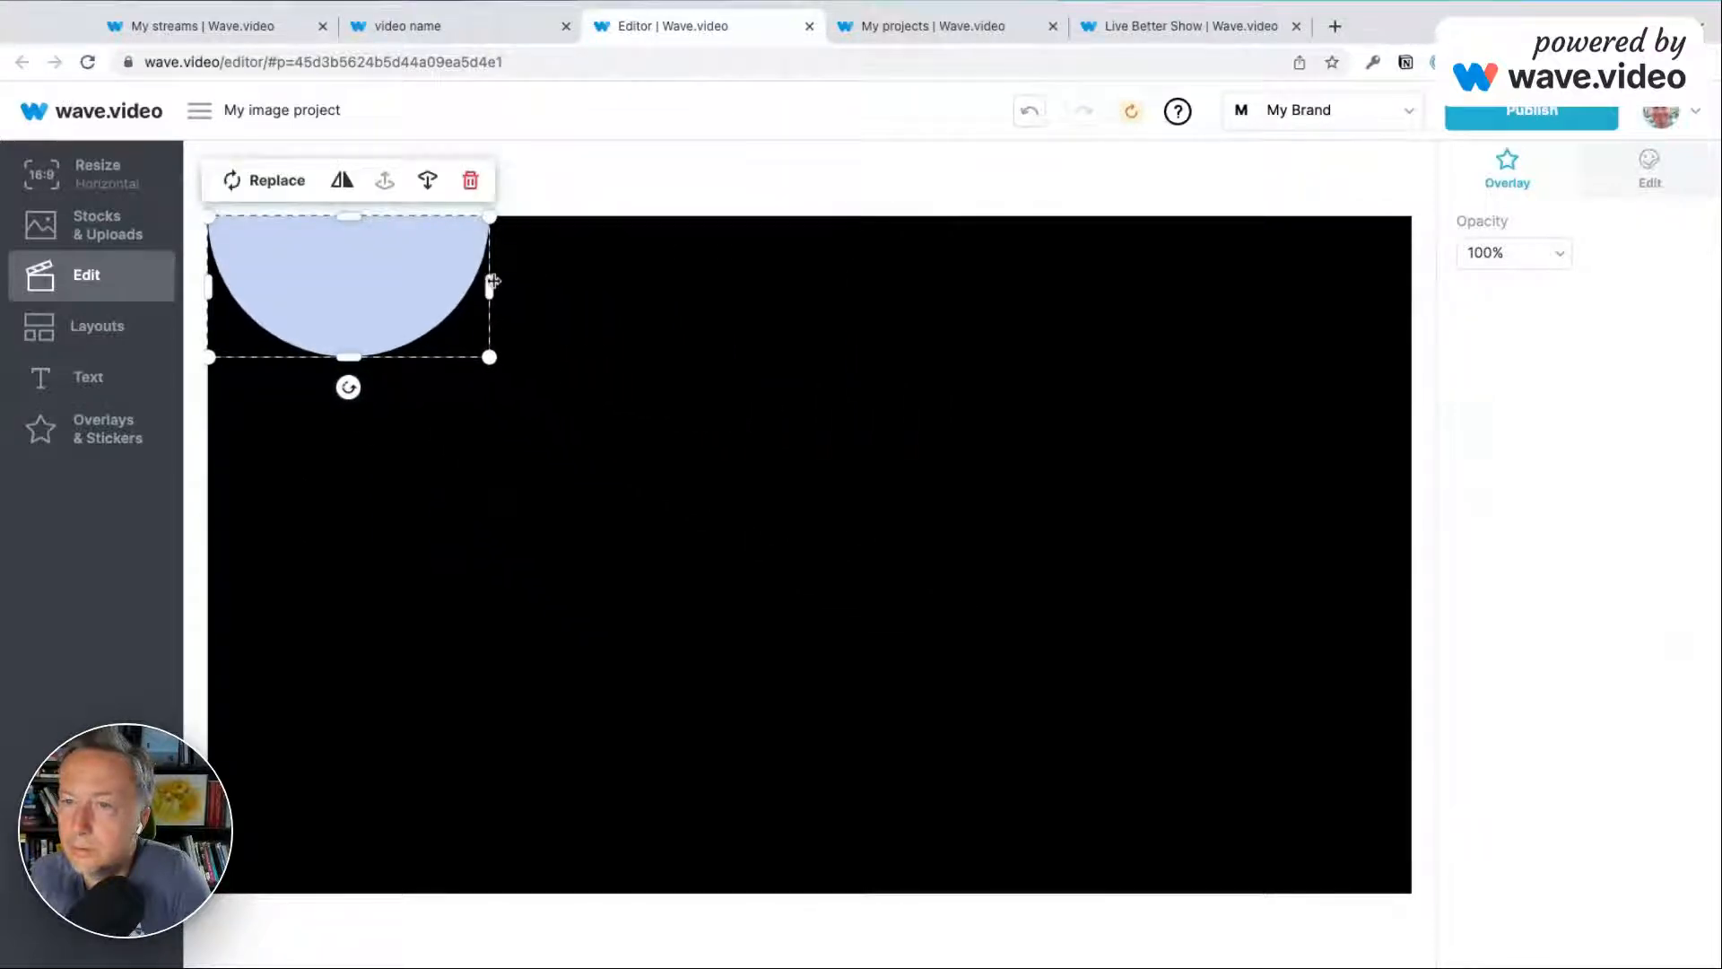
pyautogui.moveTo(489, 287); pyautogui.dragTo(1411, 287)
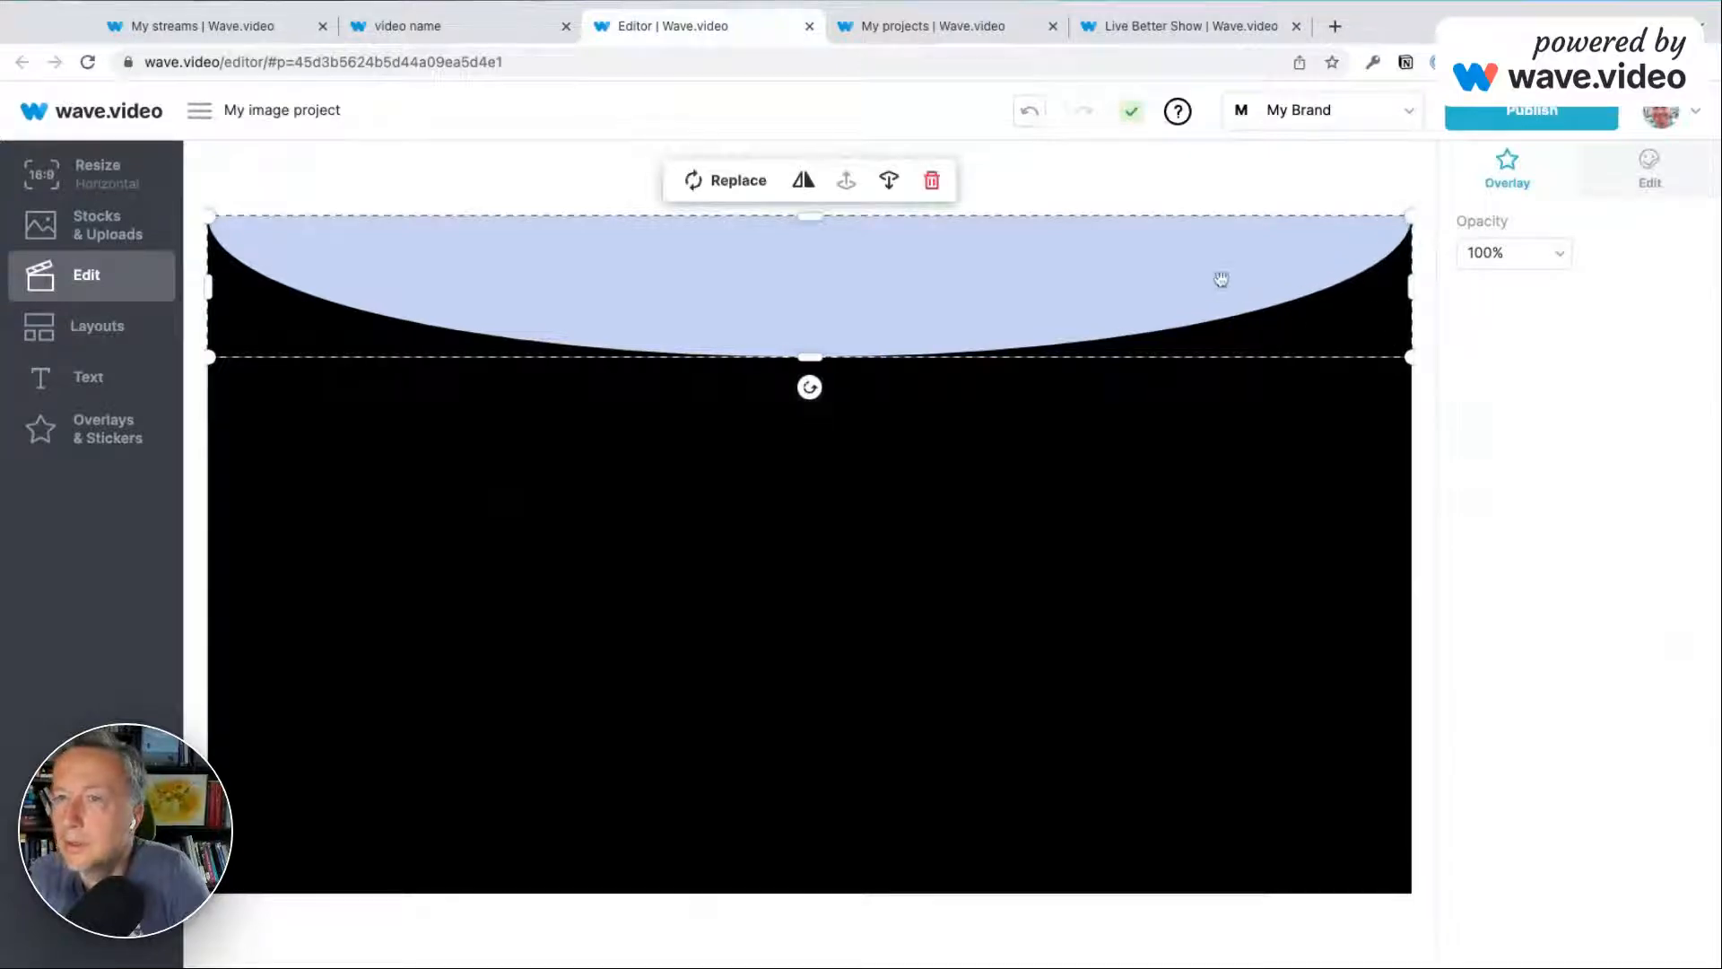
pyautogui.moveTo(1221, 279); pyautogui.dragTo(843, 279)
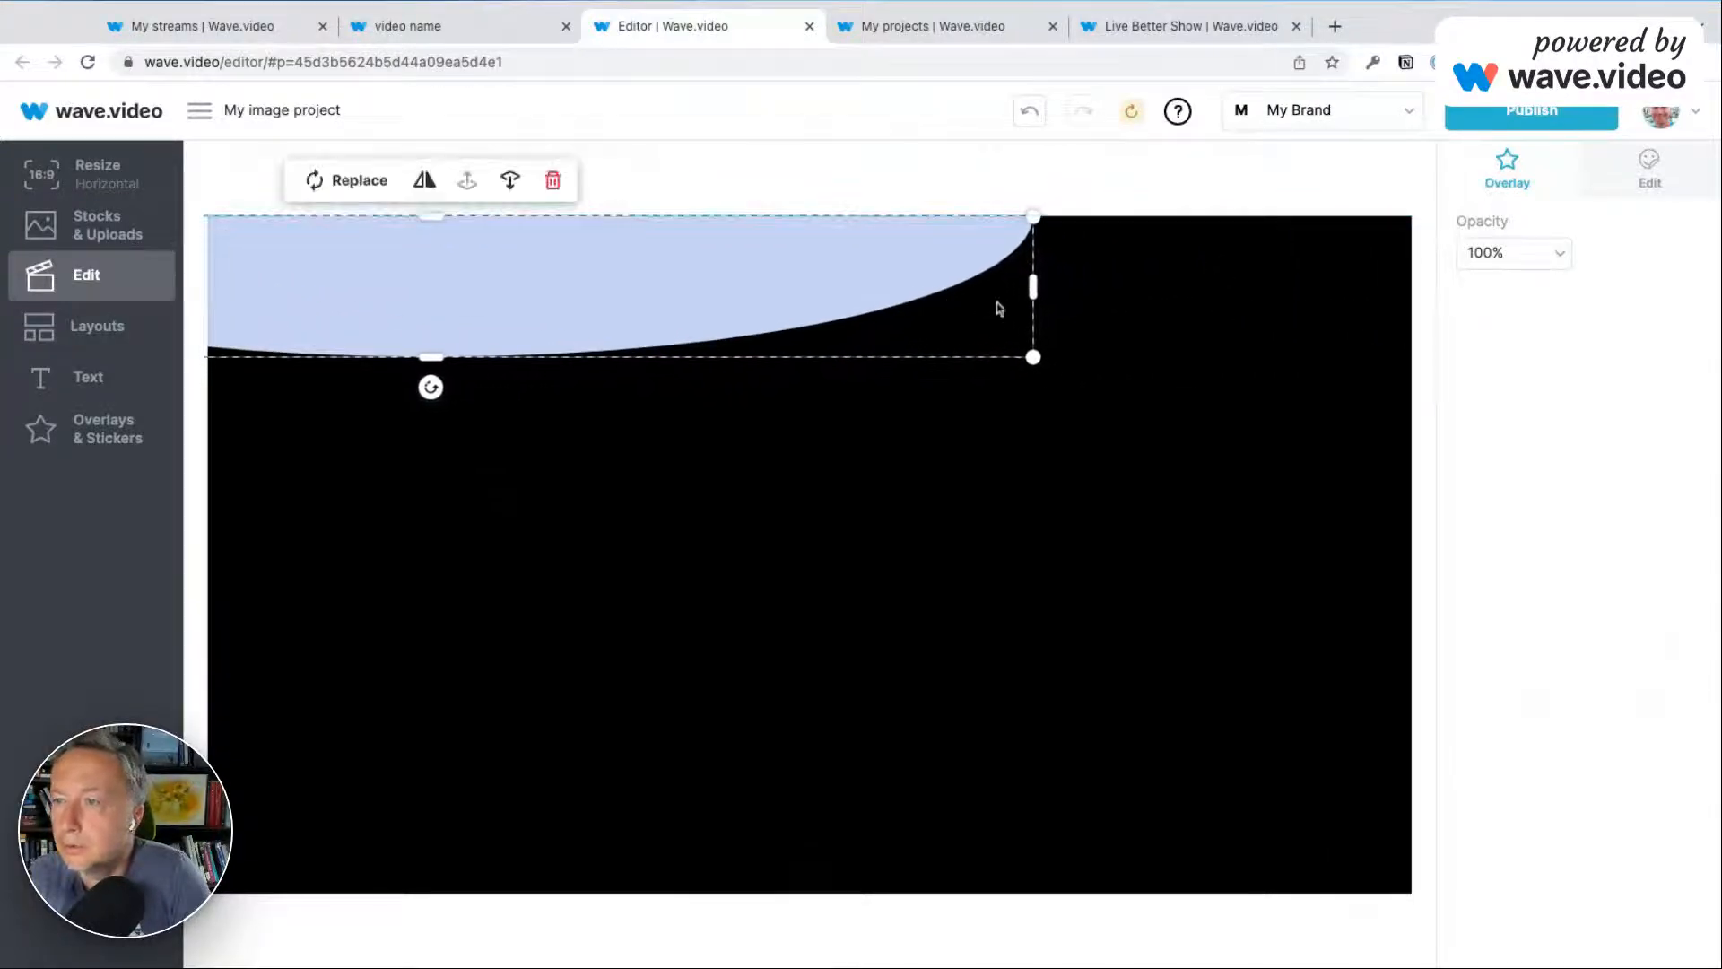
pyautogui.moveTo(1033, 285); pyautogui.dragTo(1364, 287)
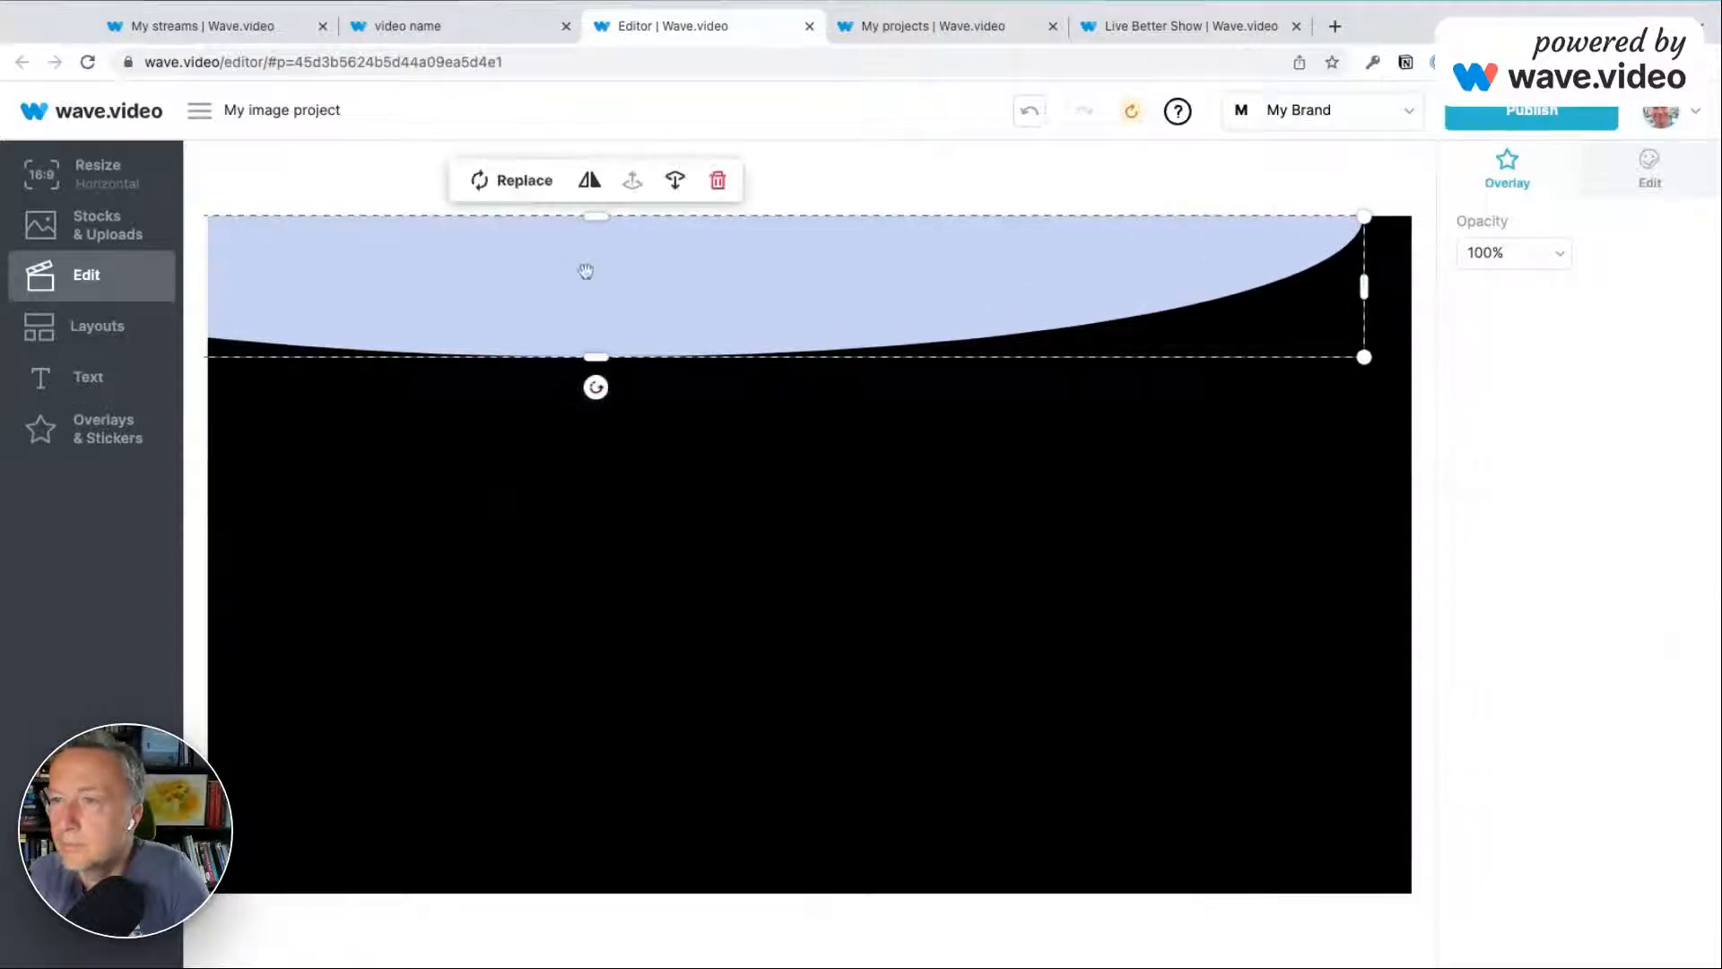
pyautogui.moveTo(572, 271)
pyautogui.mouseDown()
pyautogui.moveTo(768, 271)
pyautogui.moveTo(565, 267)
pyautogui.moveTo(589, 272)
pyautogui.mouseUp()
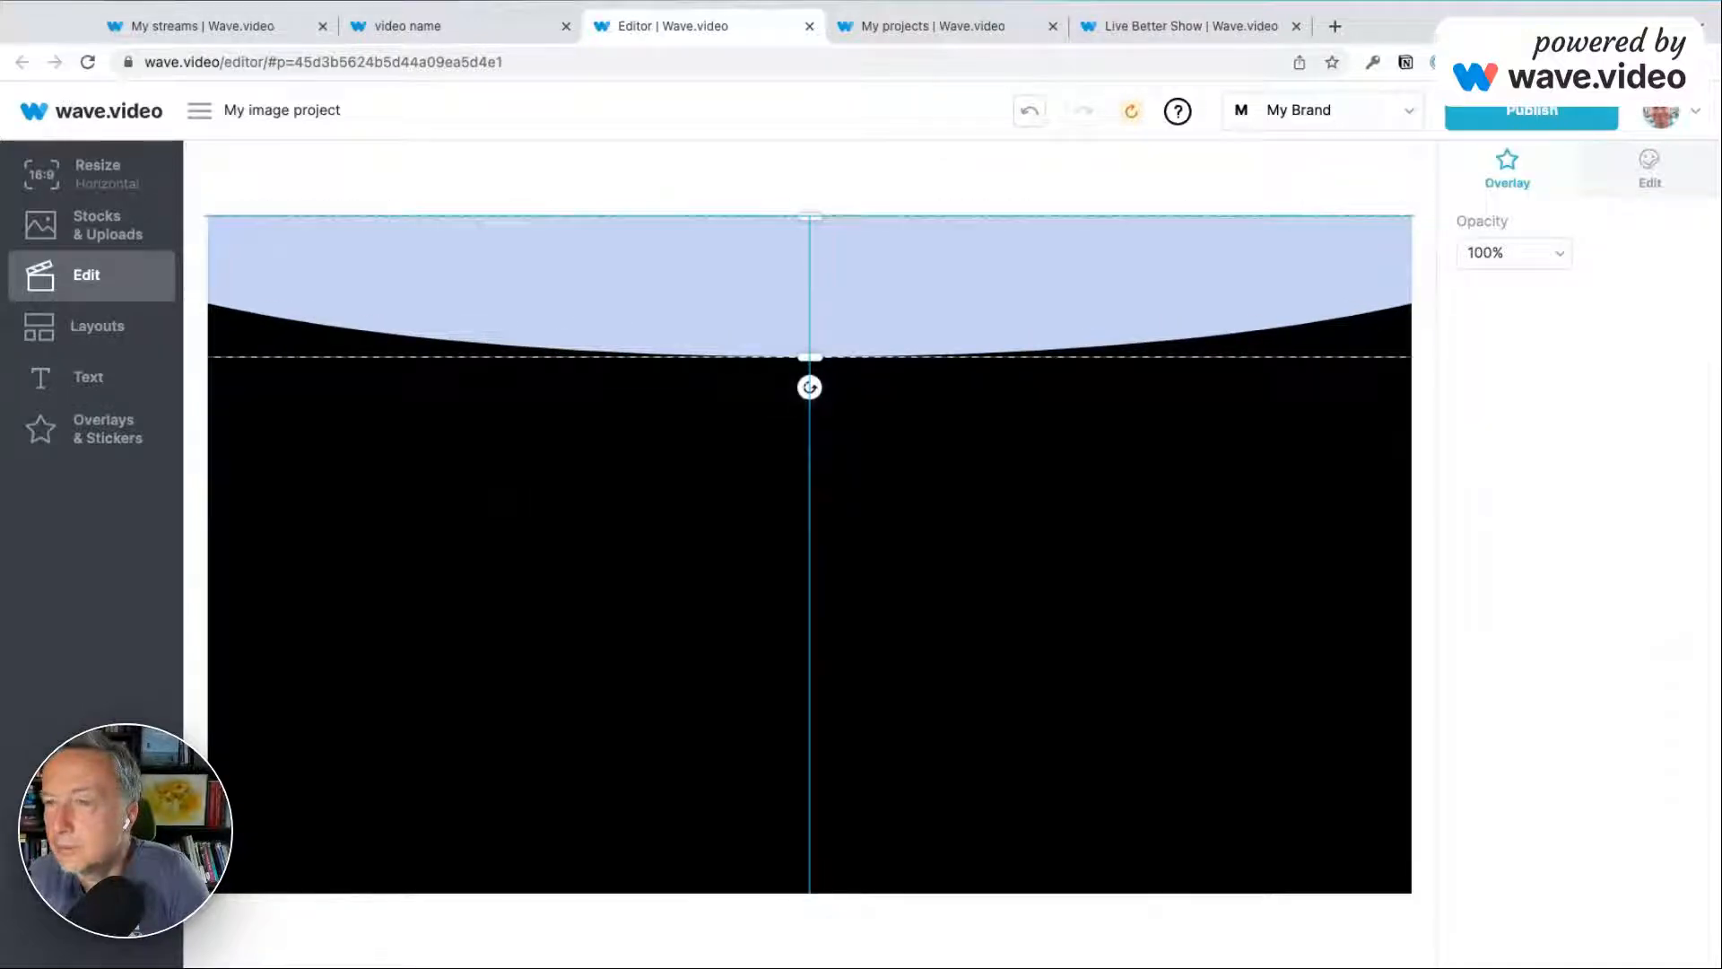
pyautogui.moveTo(589, 271); pyautogui.dragTo(589, 272)
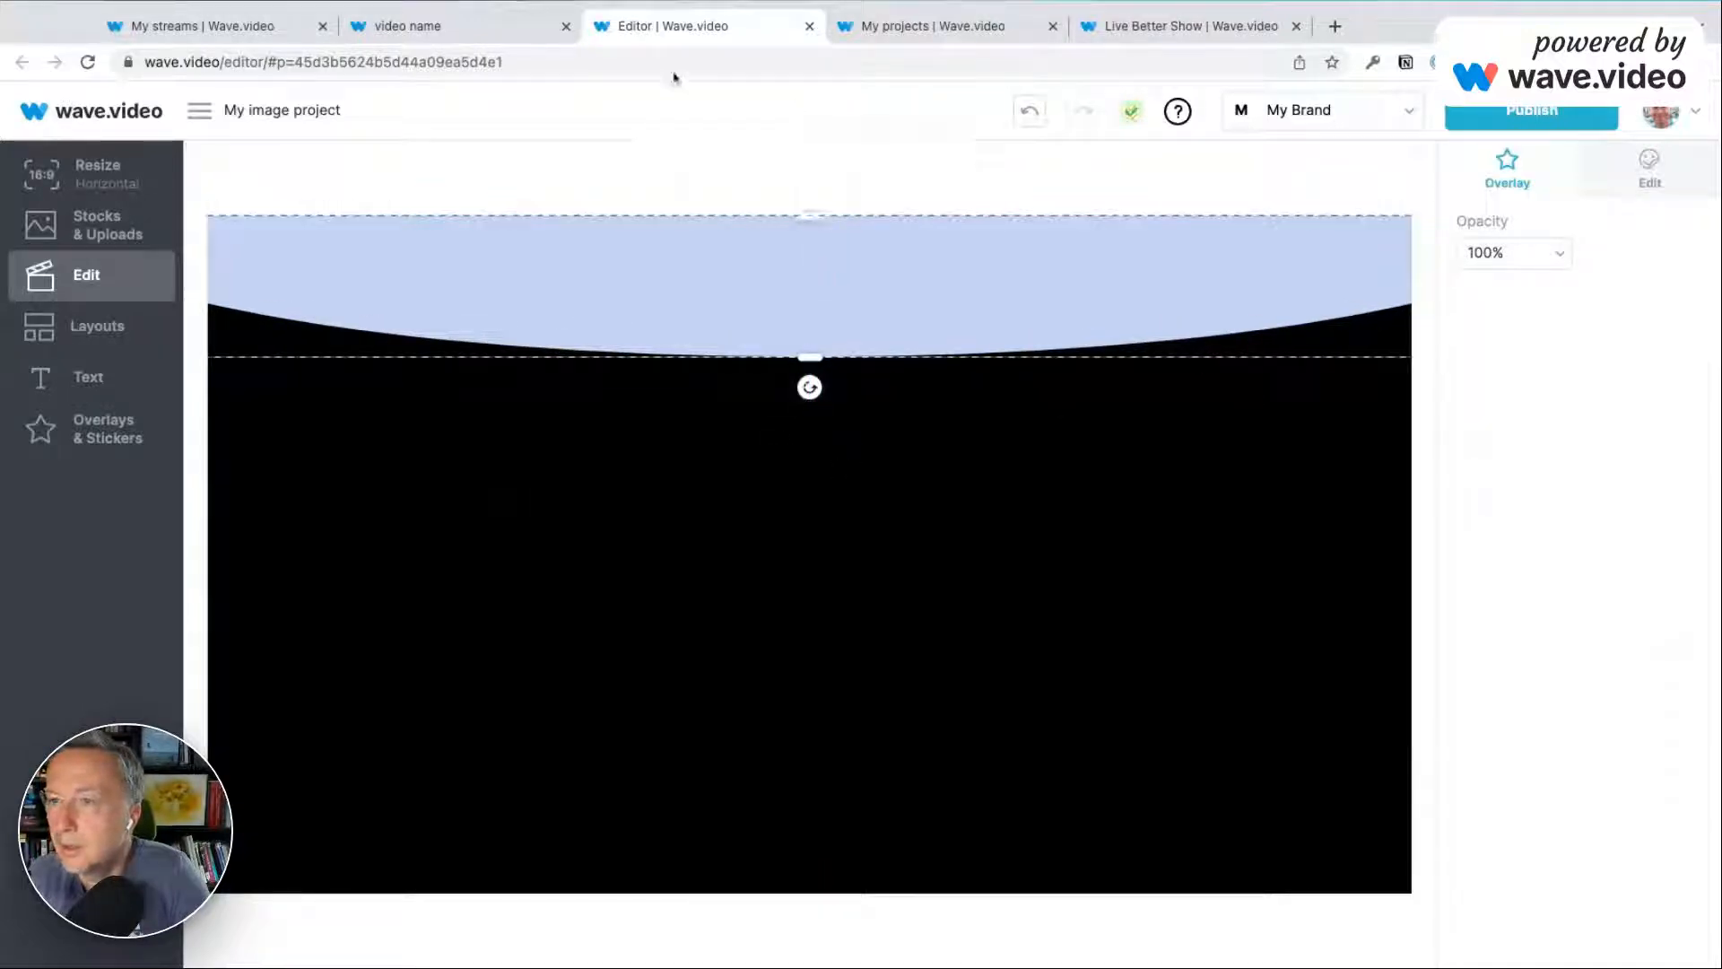
# Compare the header arc with the recorded show and recolour the half circle blue, #2C6CFD.
pyautogui.click(449, 36)
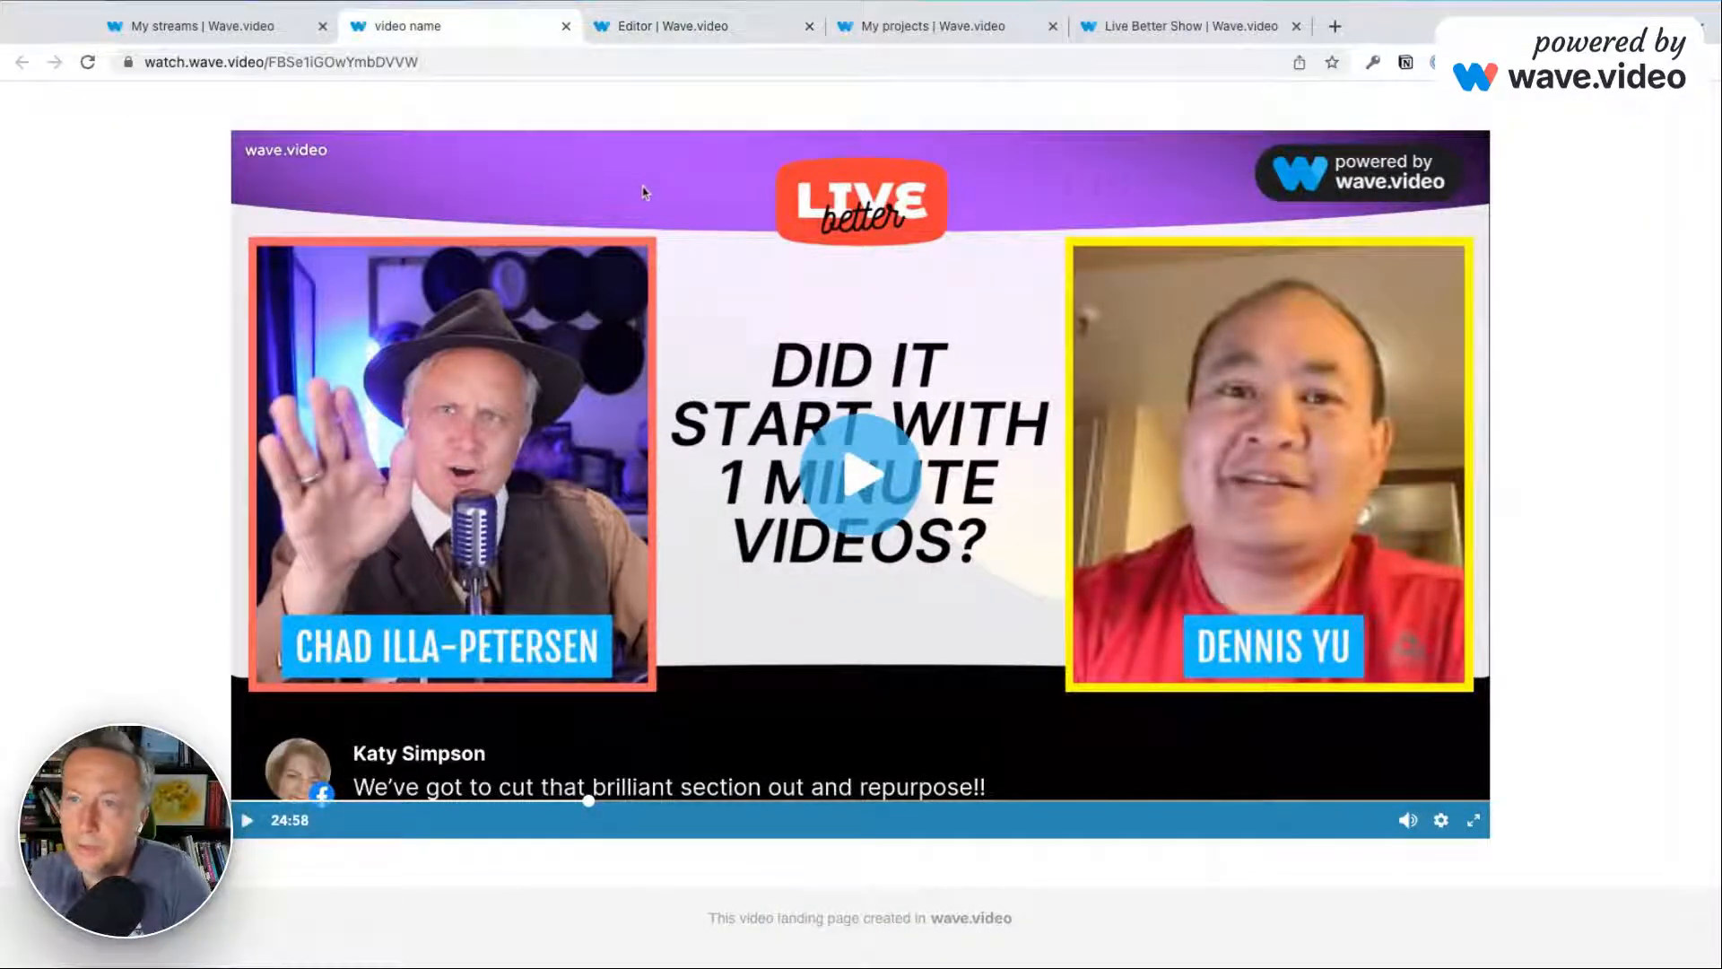
pyautogui.click(703, 29)
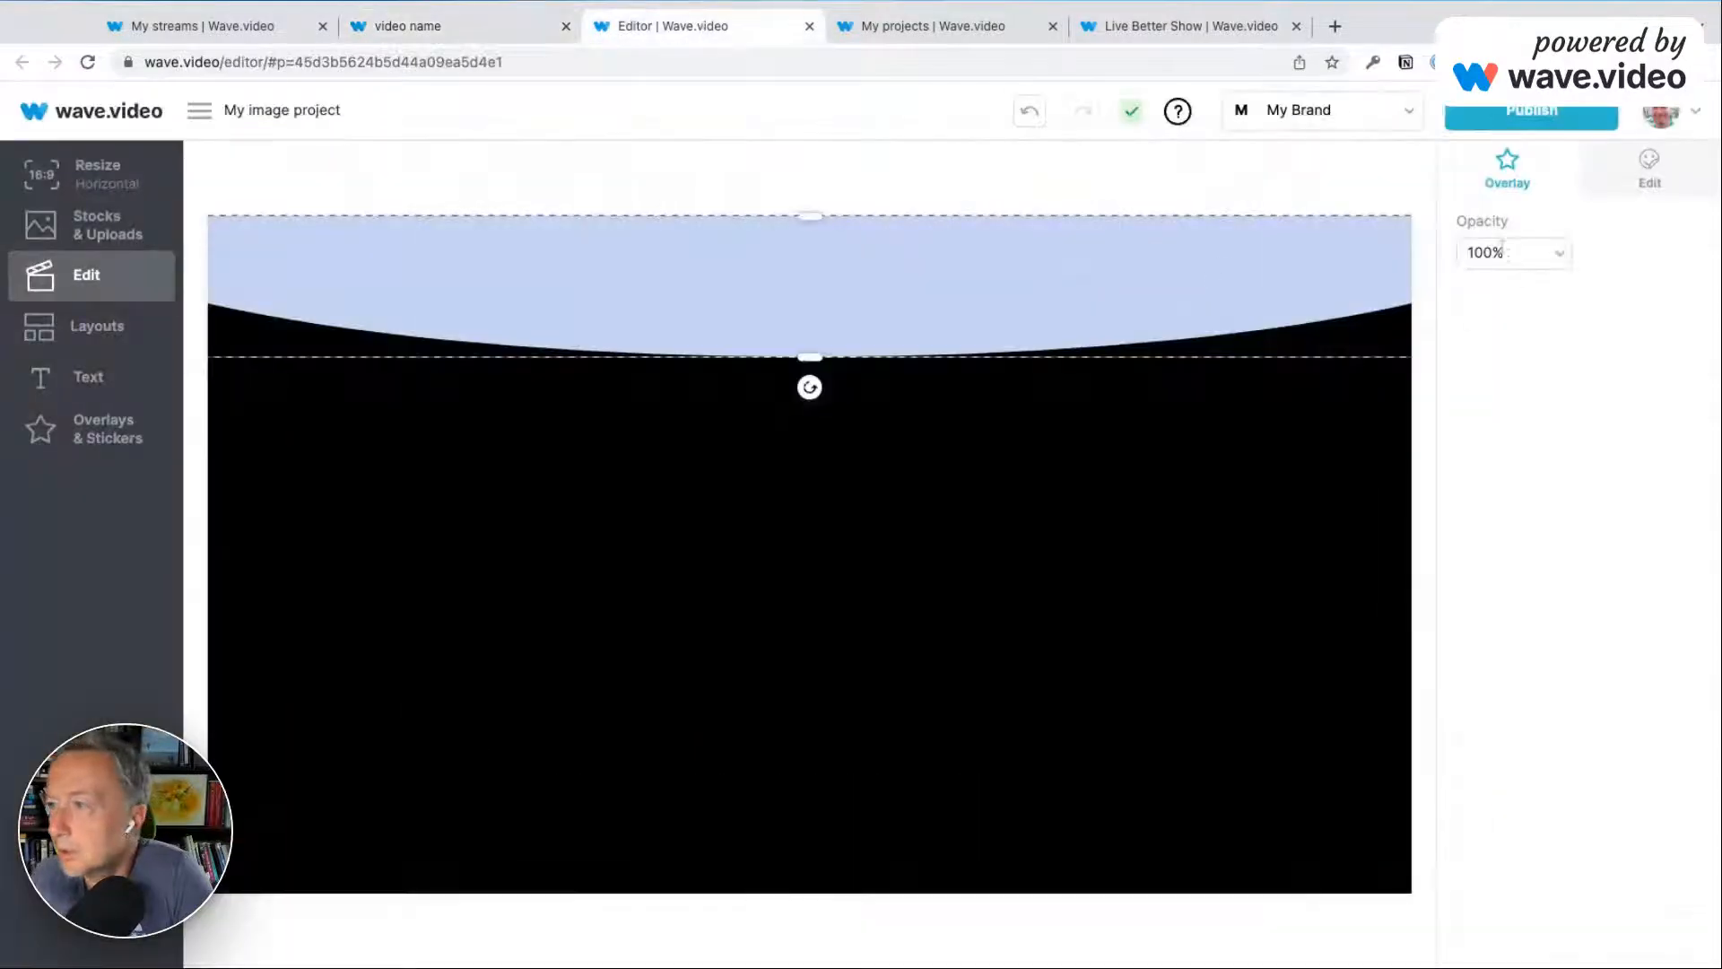
pyautogui.click(1648, 171)
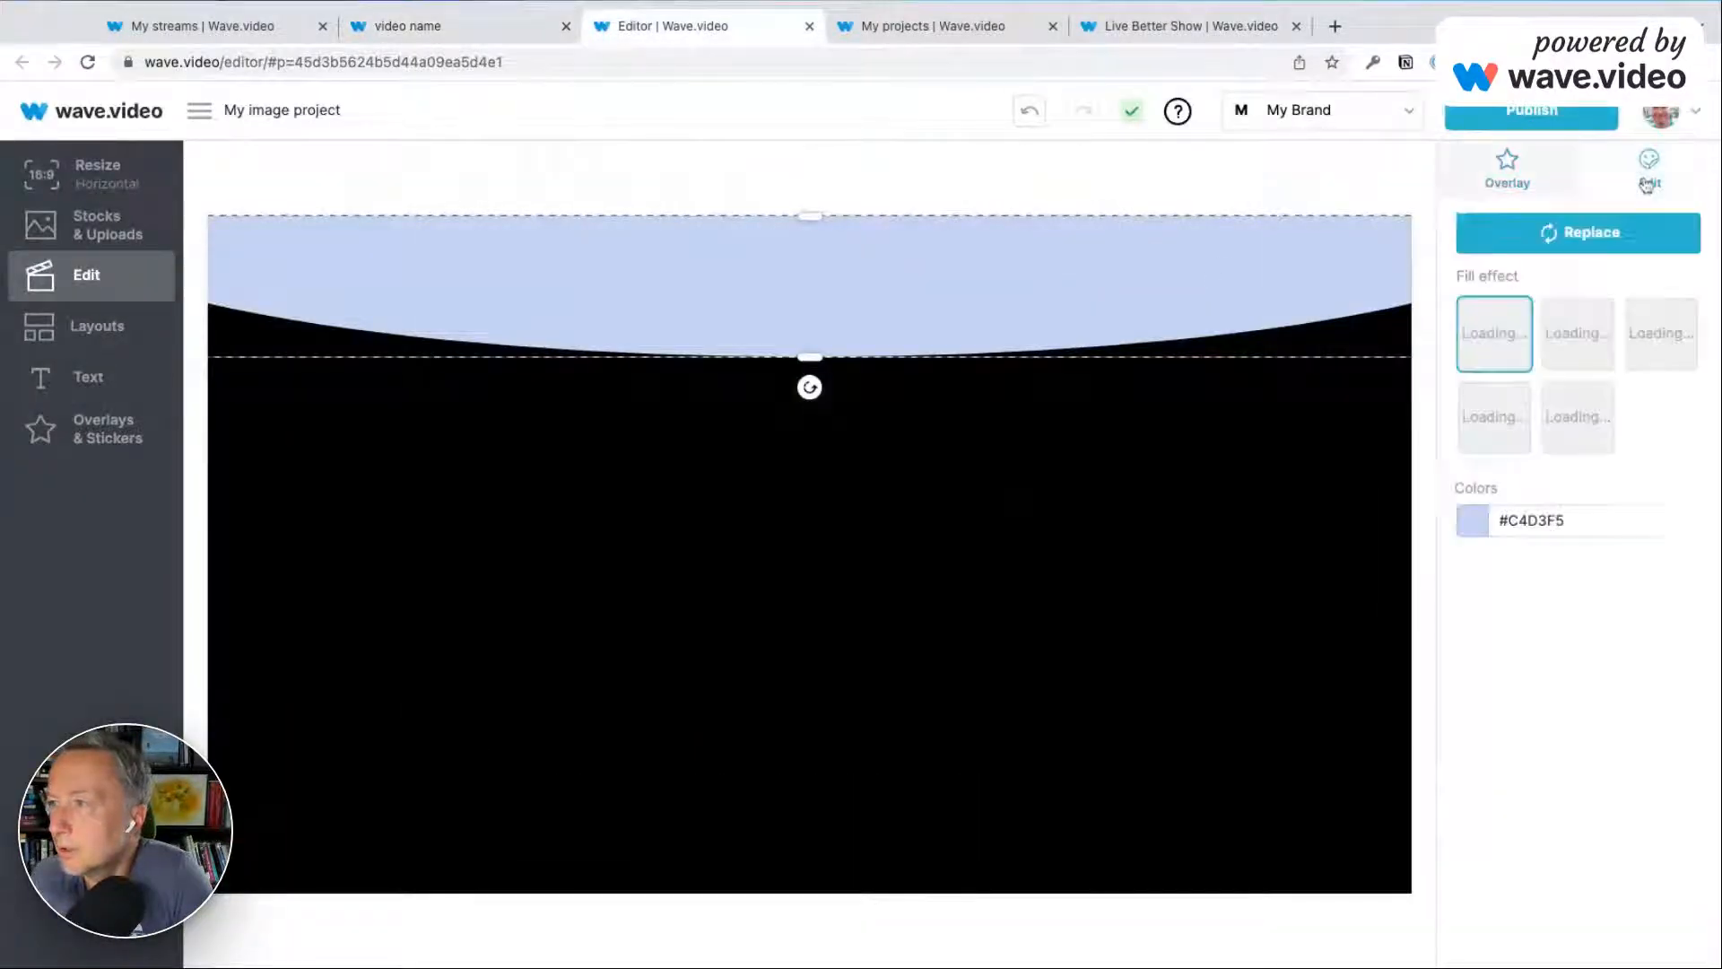
pyautogui.click(1482, 525)
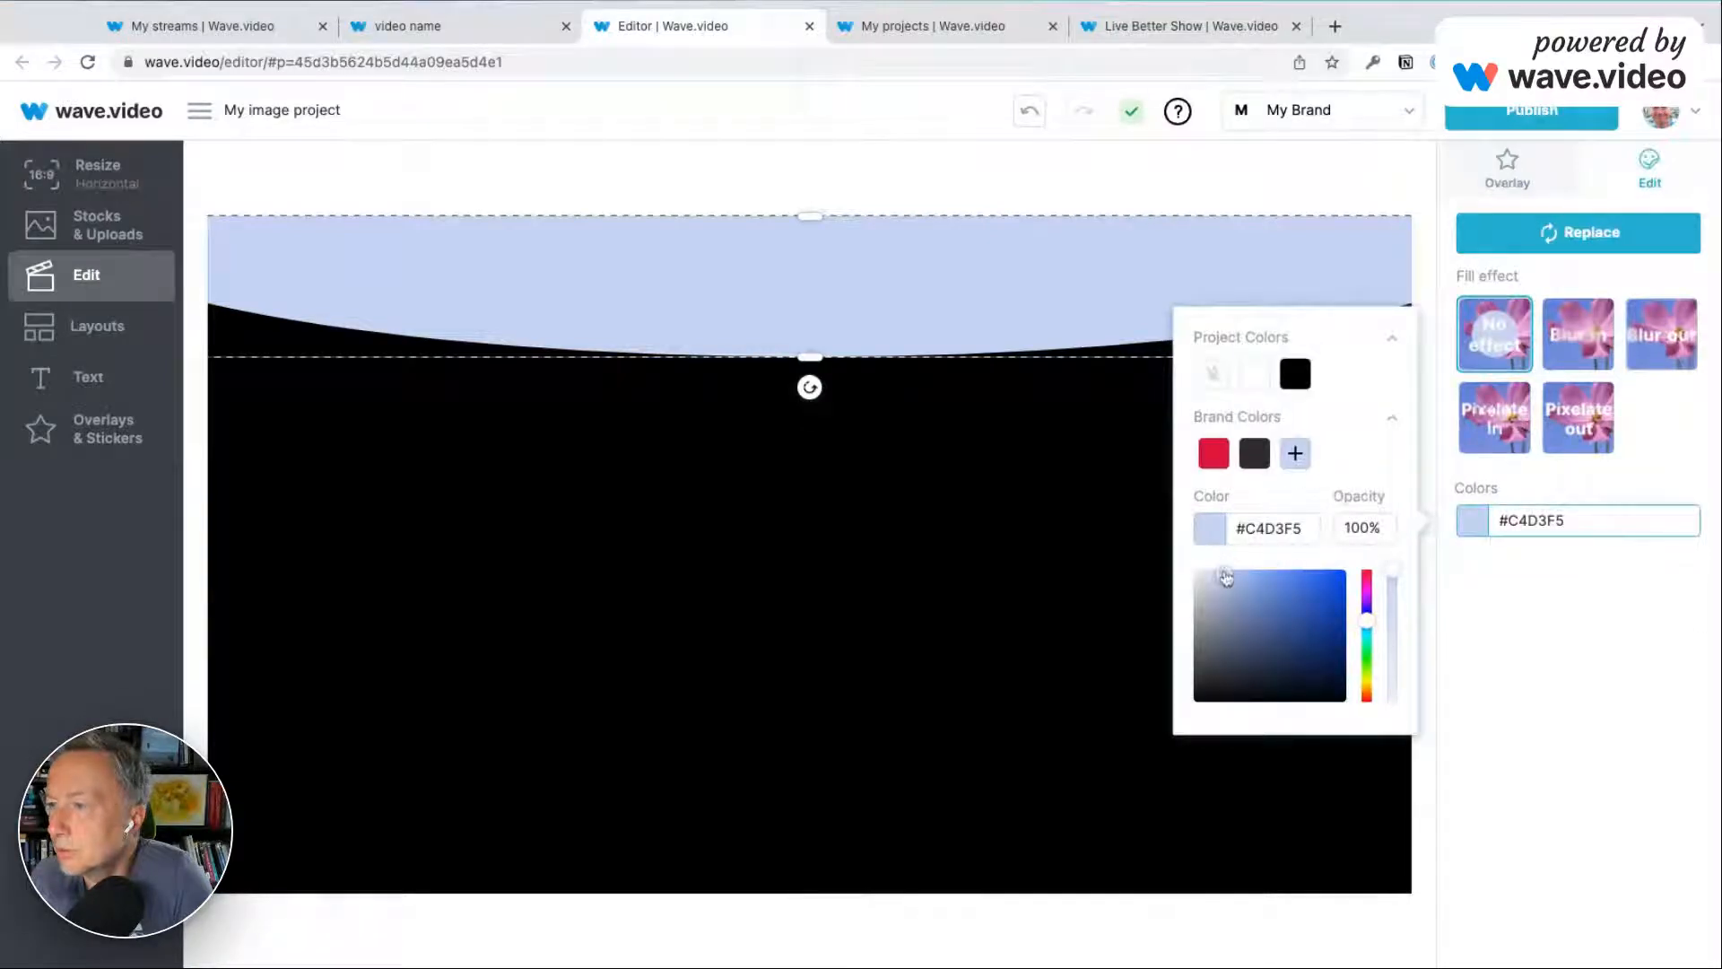
pyautogui.moveTo(1225, 576); pyautogui.dragTo(1319, 570)
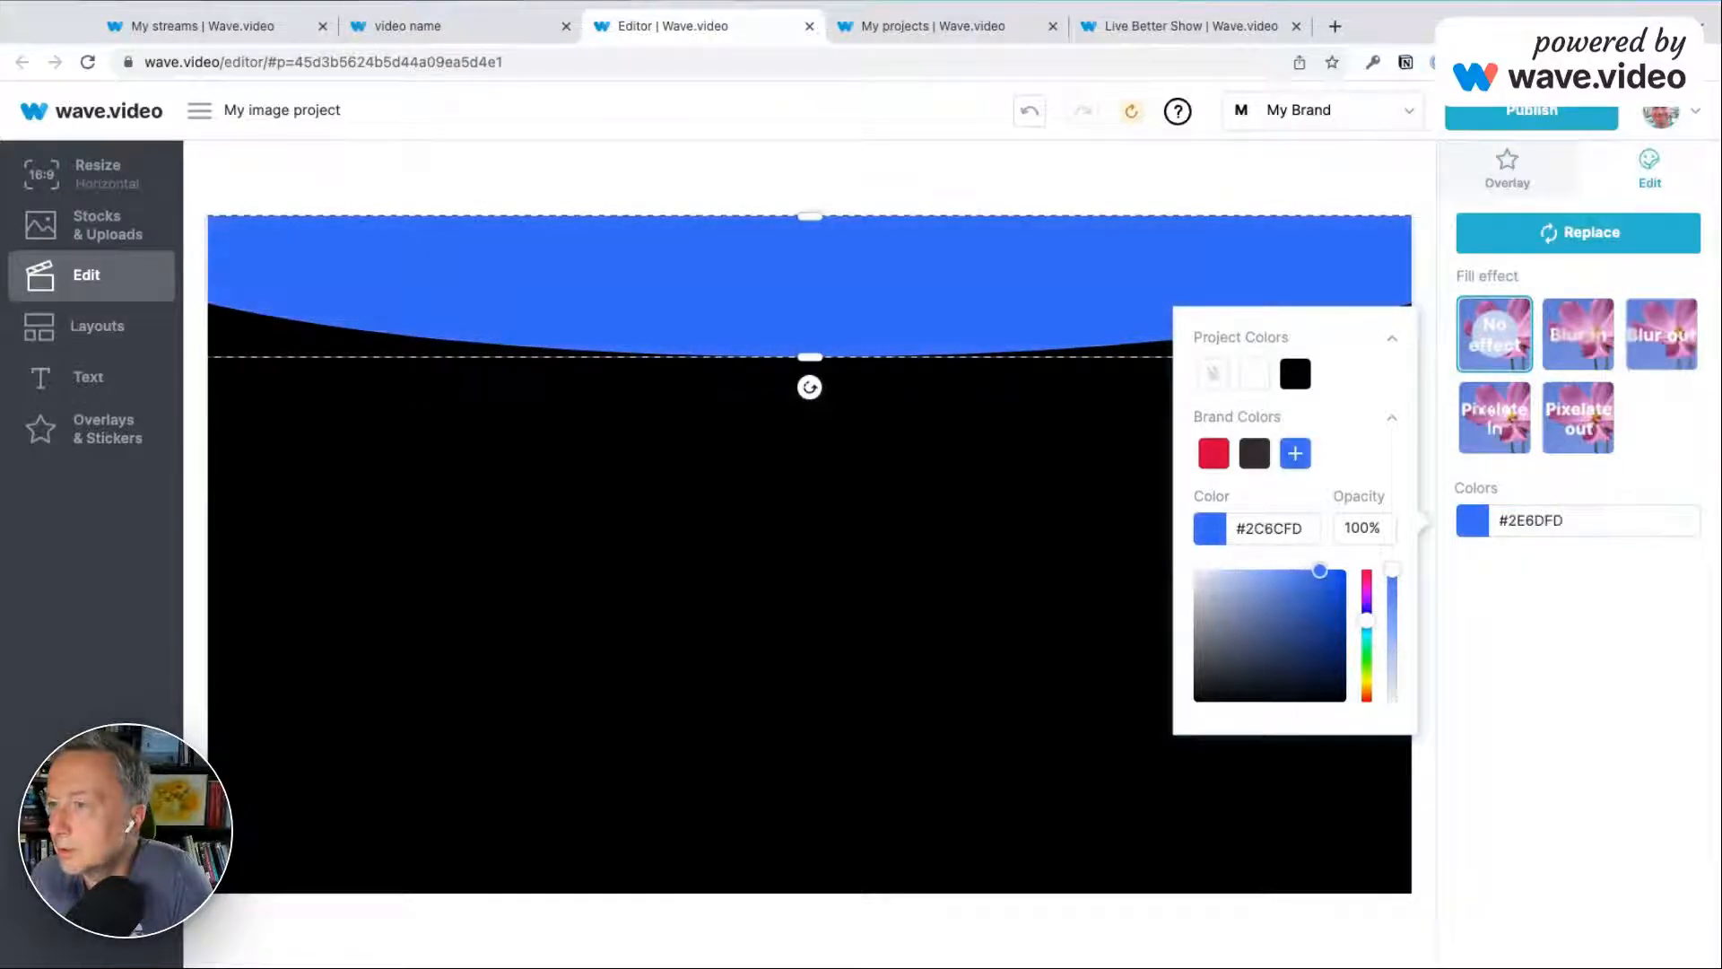
pyautogui.click(1262, 783)
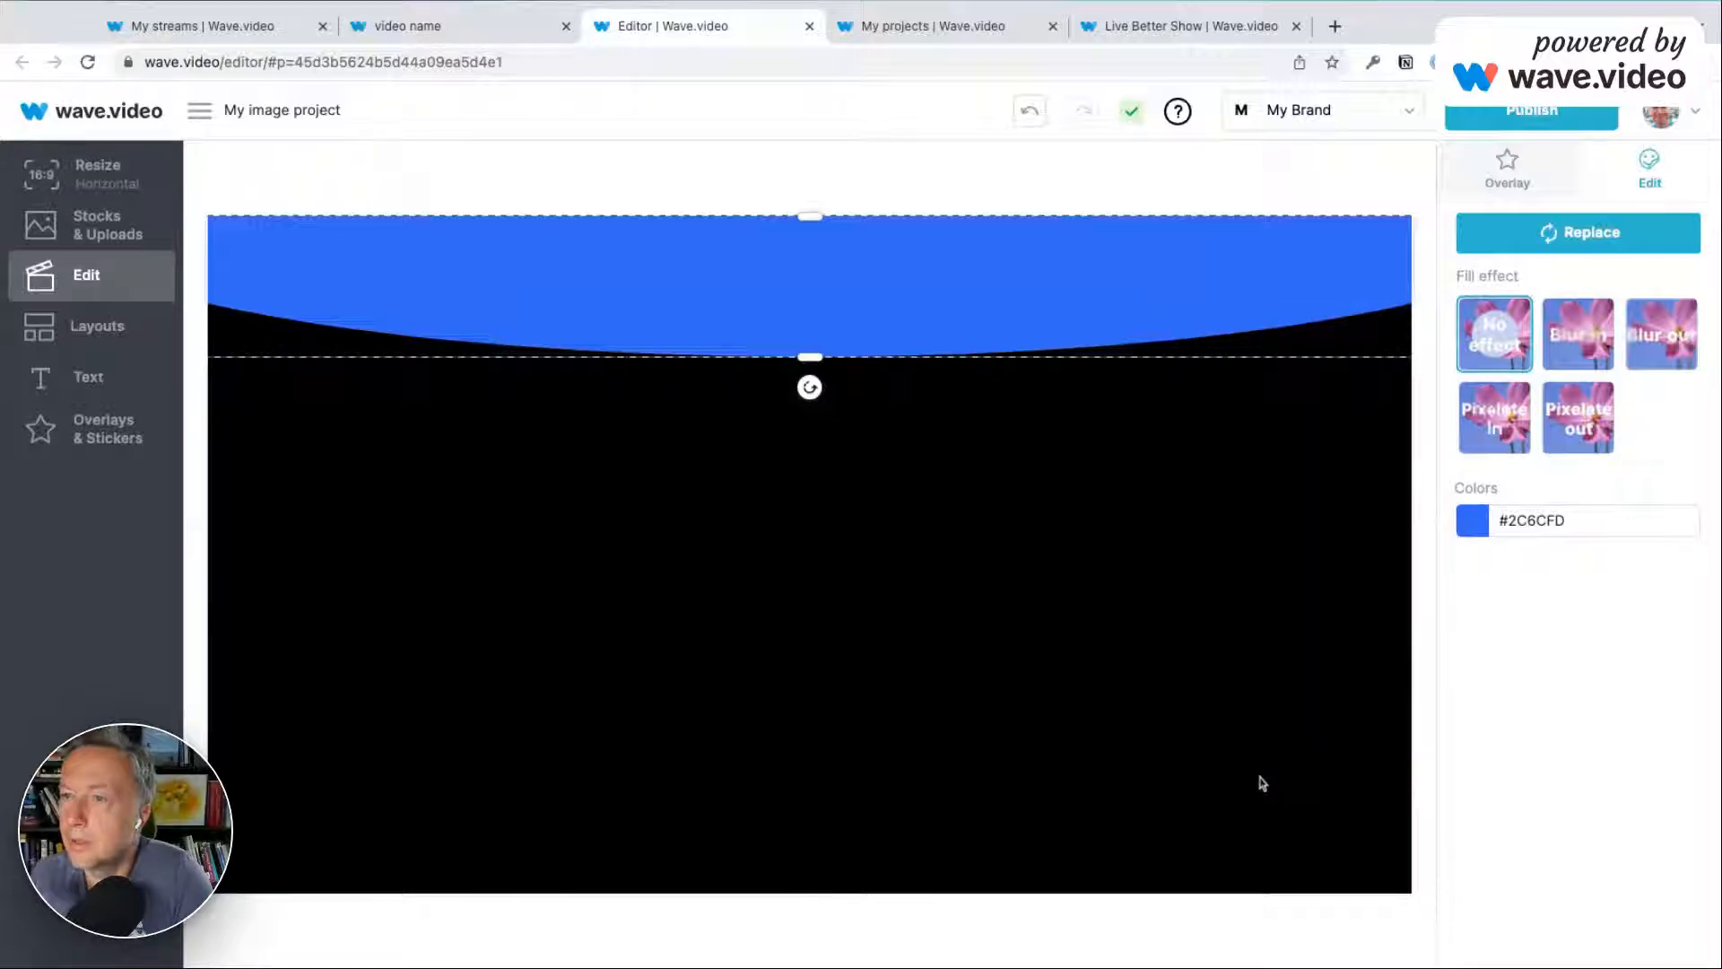
# Check the show's central panel, add a pill-shaped rounded rectangle and place it across the canvas's left edge, over the blue arc.
pyautogui.click(451, 40)
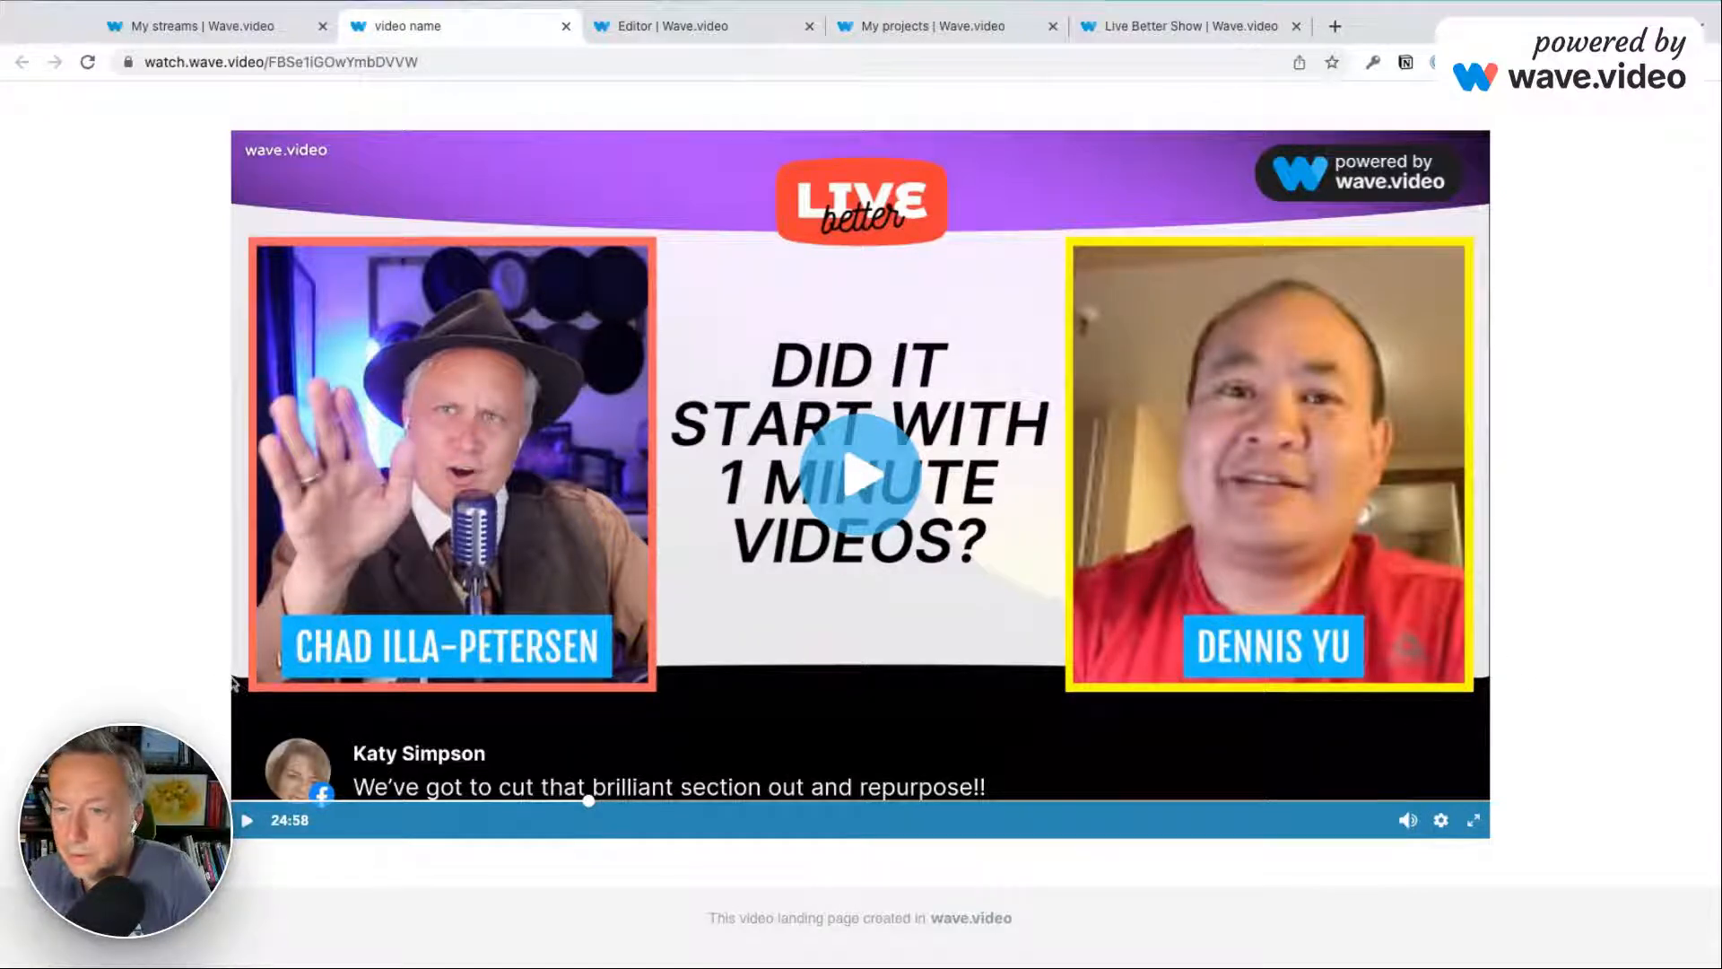
pyautogui.click(745, 27)
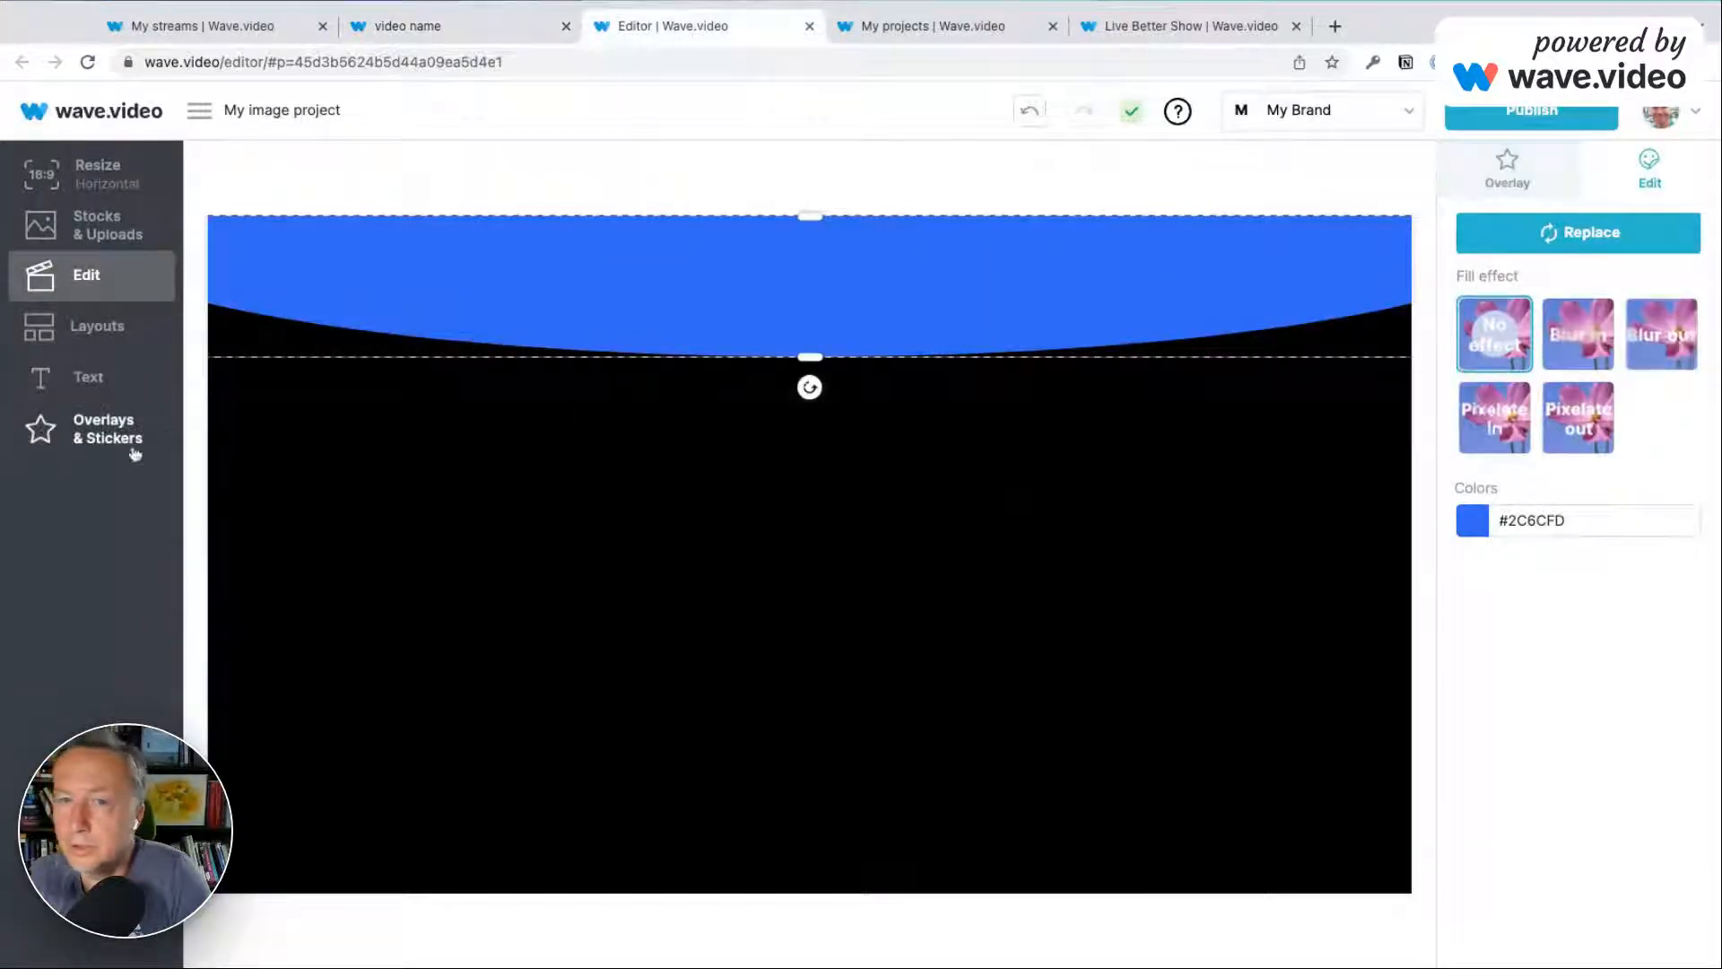
pyautogui.click(105, 453)
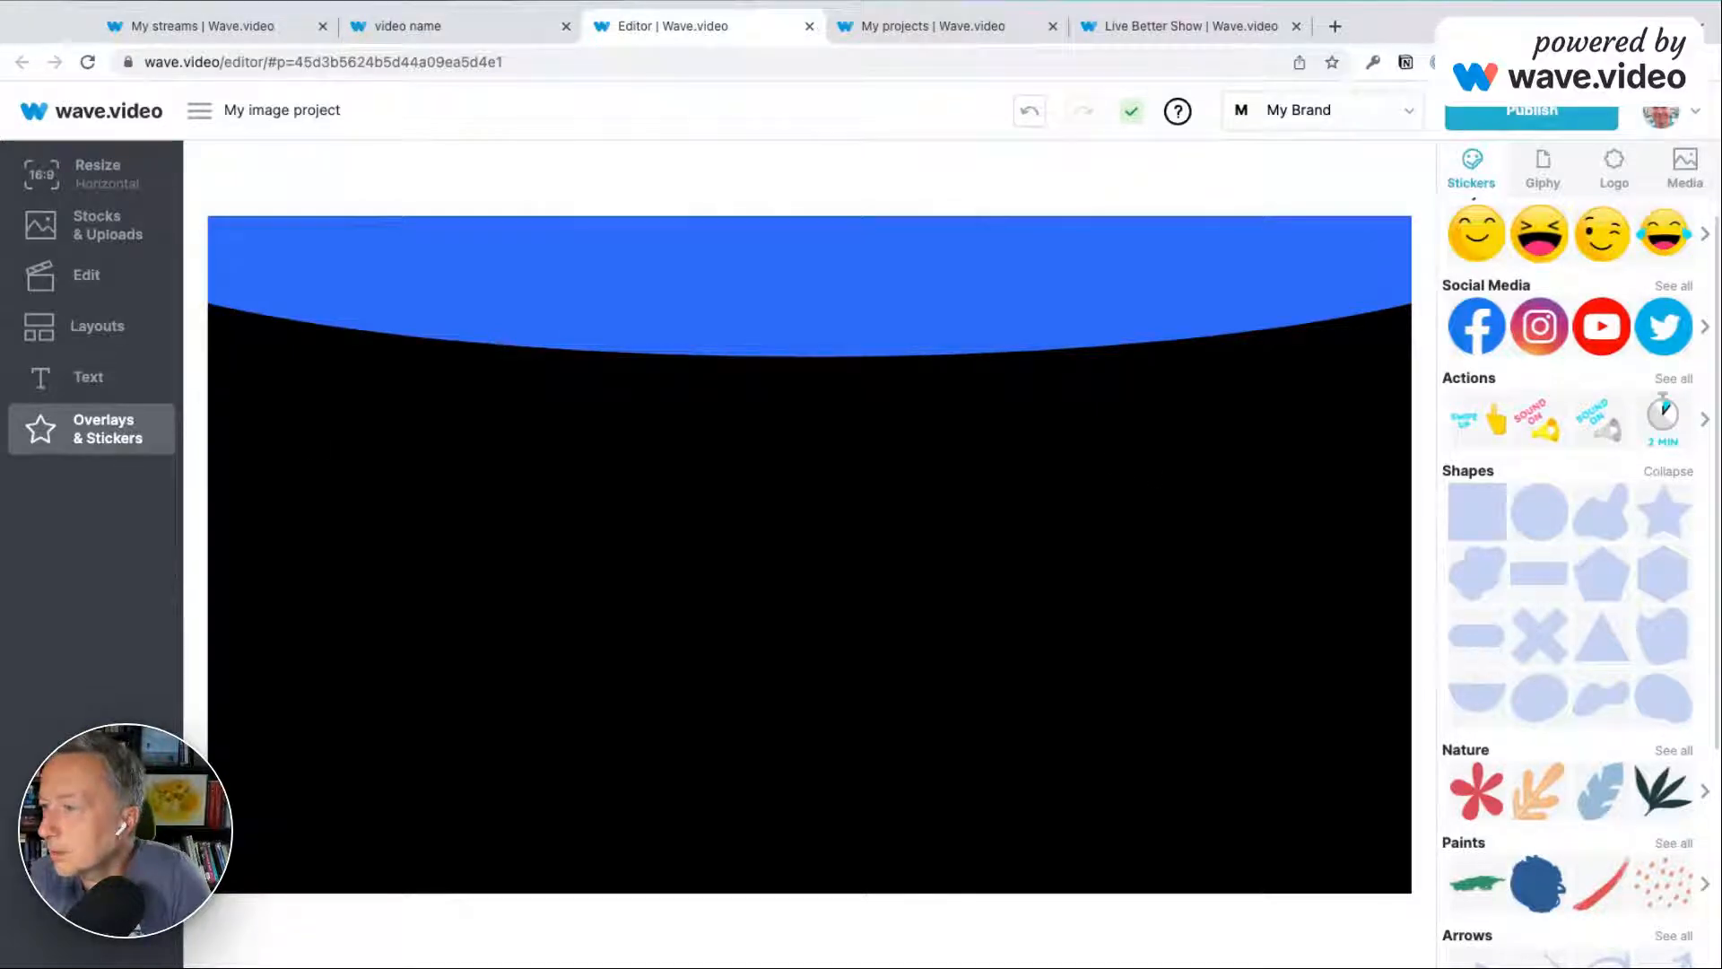
pyautogui.click(1476, 636)
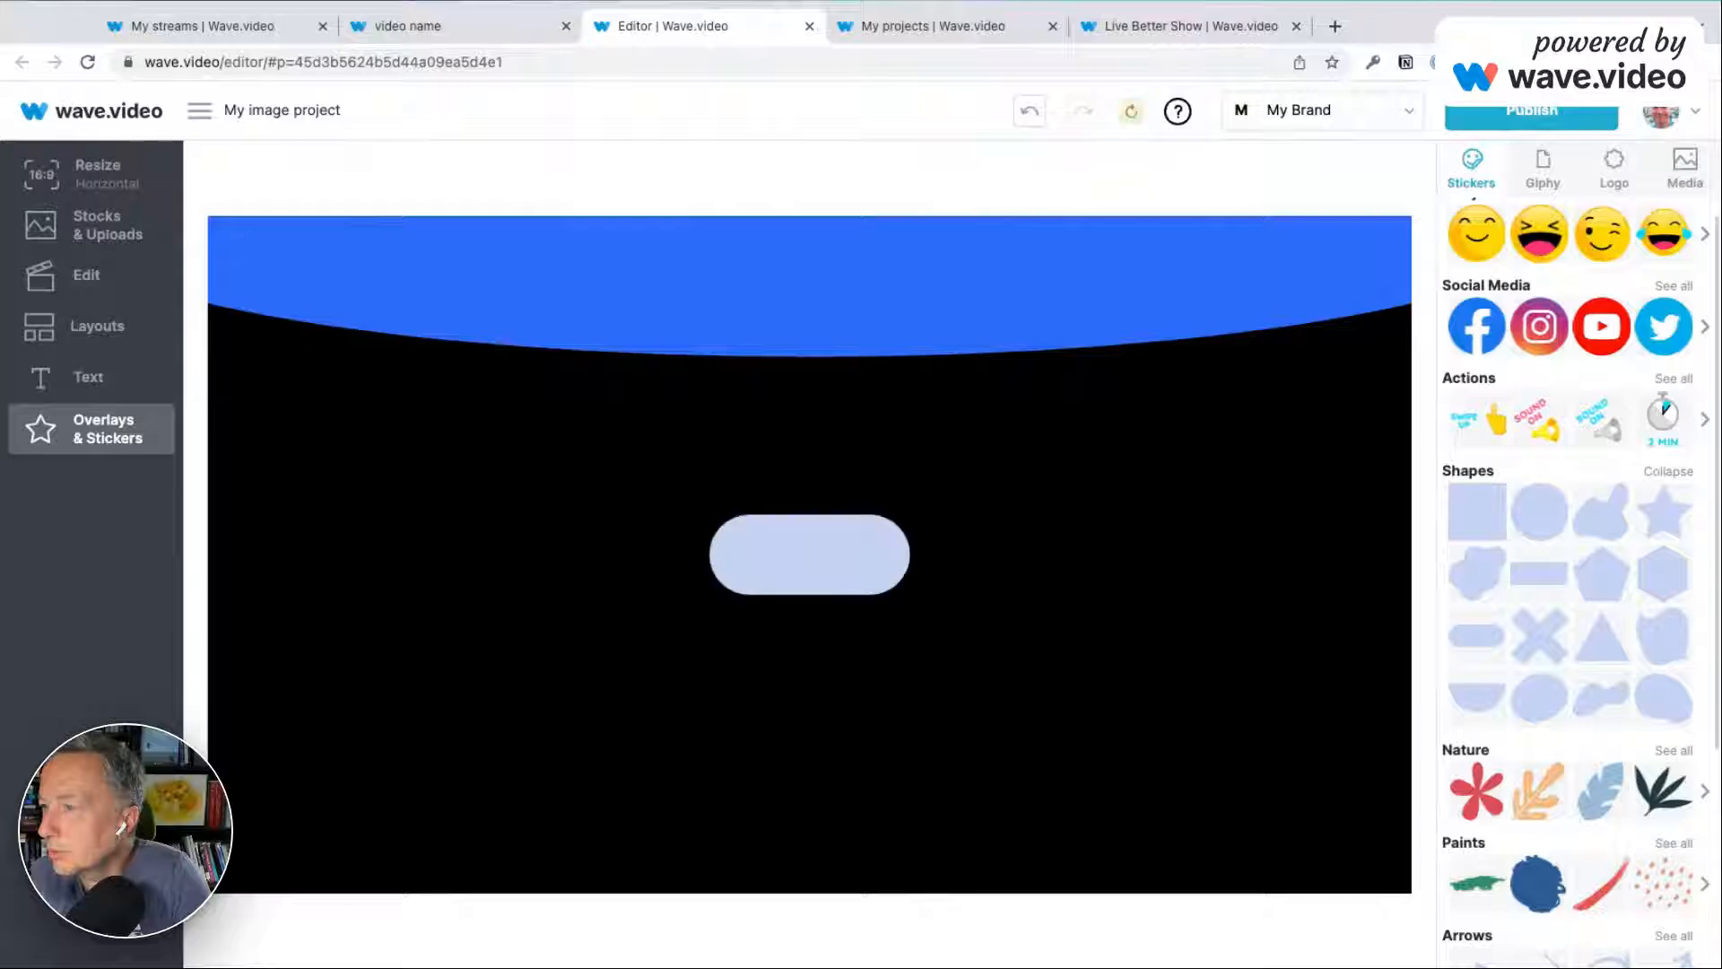
pyautogui.moveTo(799, 576); pyautogui.dragTo(311, 419)
pyautogui.click(346, 357)
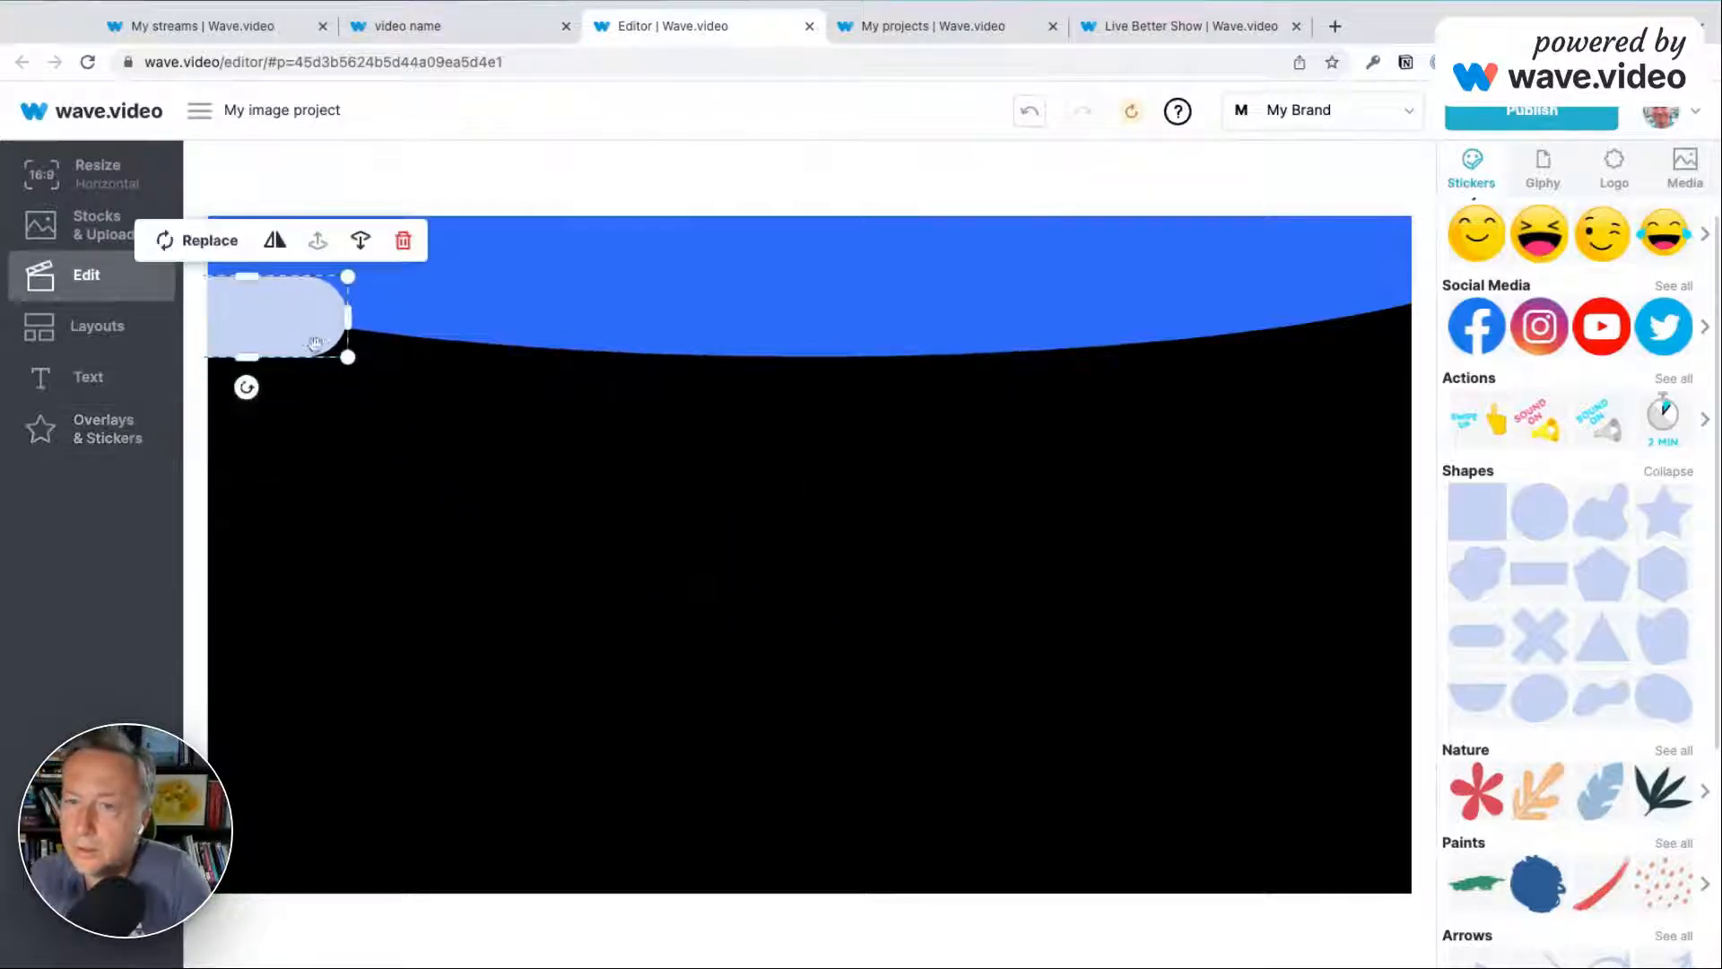
# Enlarge the rounded rectangle past the canvas's top and sides, leaving a black strip below, and send it behind the blue arc.
pyautogui.moveTo(348, 357); pyautogui.dragTo(1476, 807)
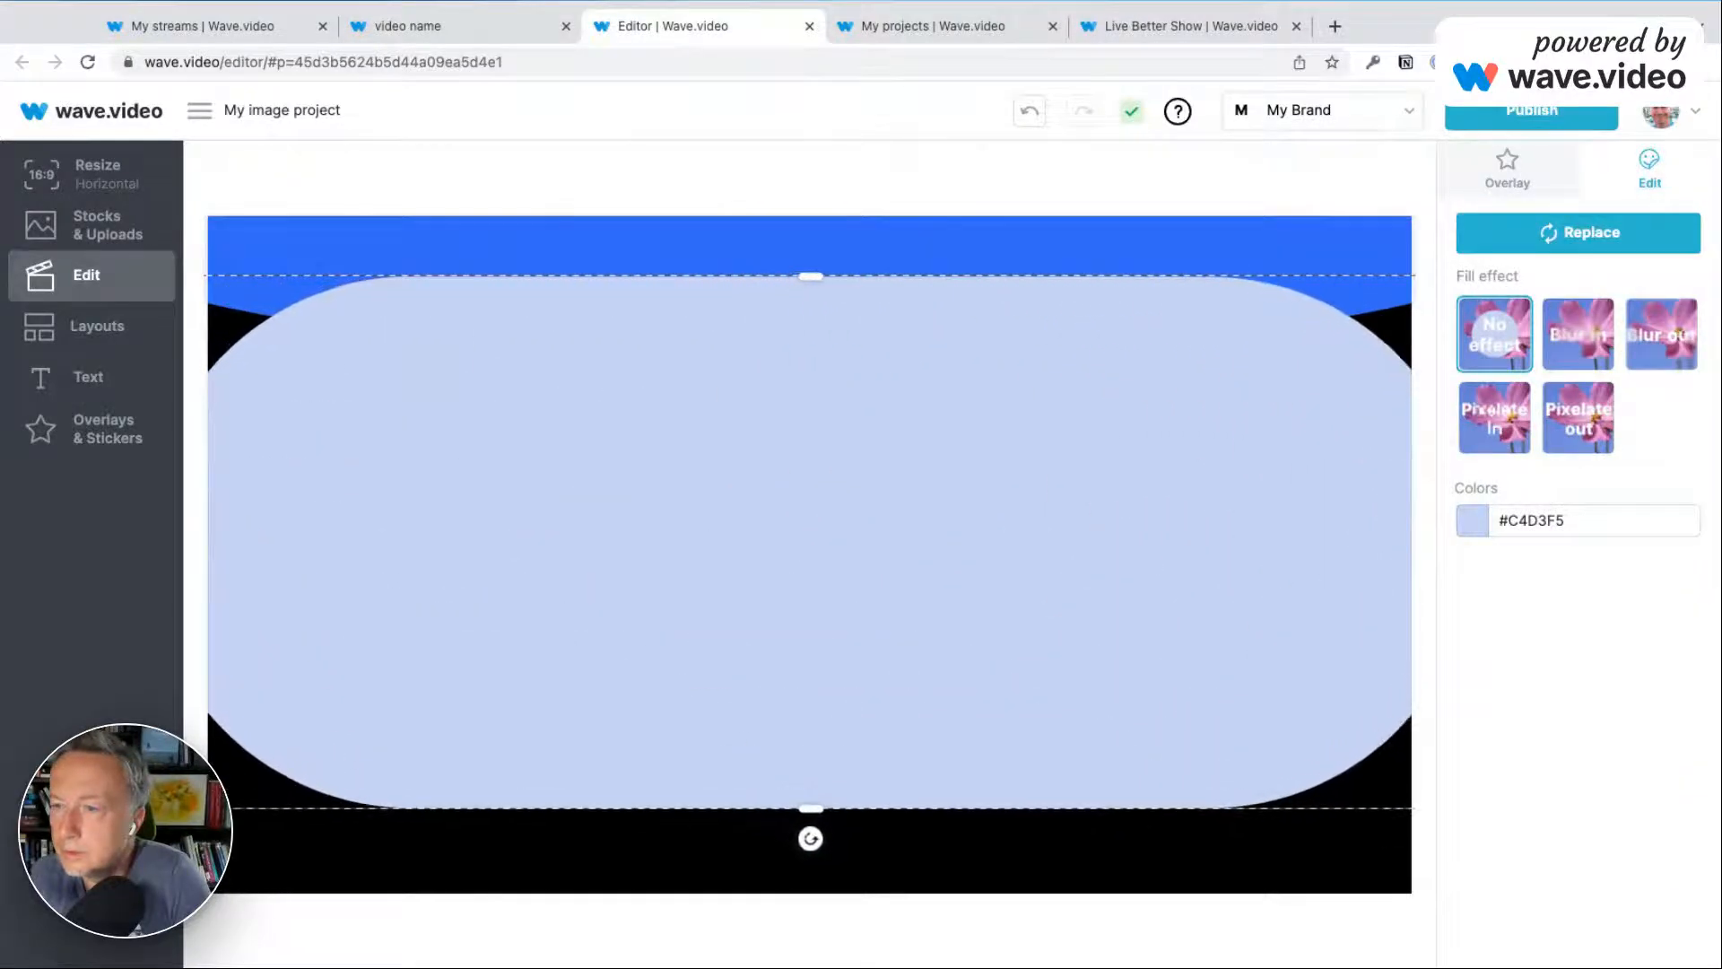
pyautogui.moveTo(826, 633)
pyautogui.mouseDown()
pyautogui.moveTo(229, 621)
pyautogui.moveTo(812, 621)
pyautogui.mouseUp()
pyautogui.moveTo(860, 519); pyautogui.dragTo(1381, 518)
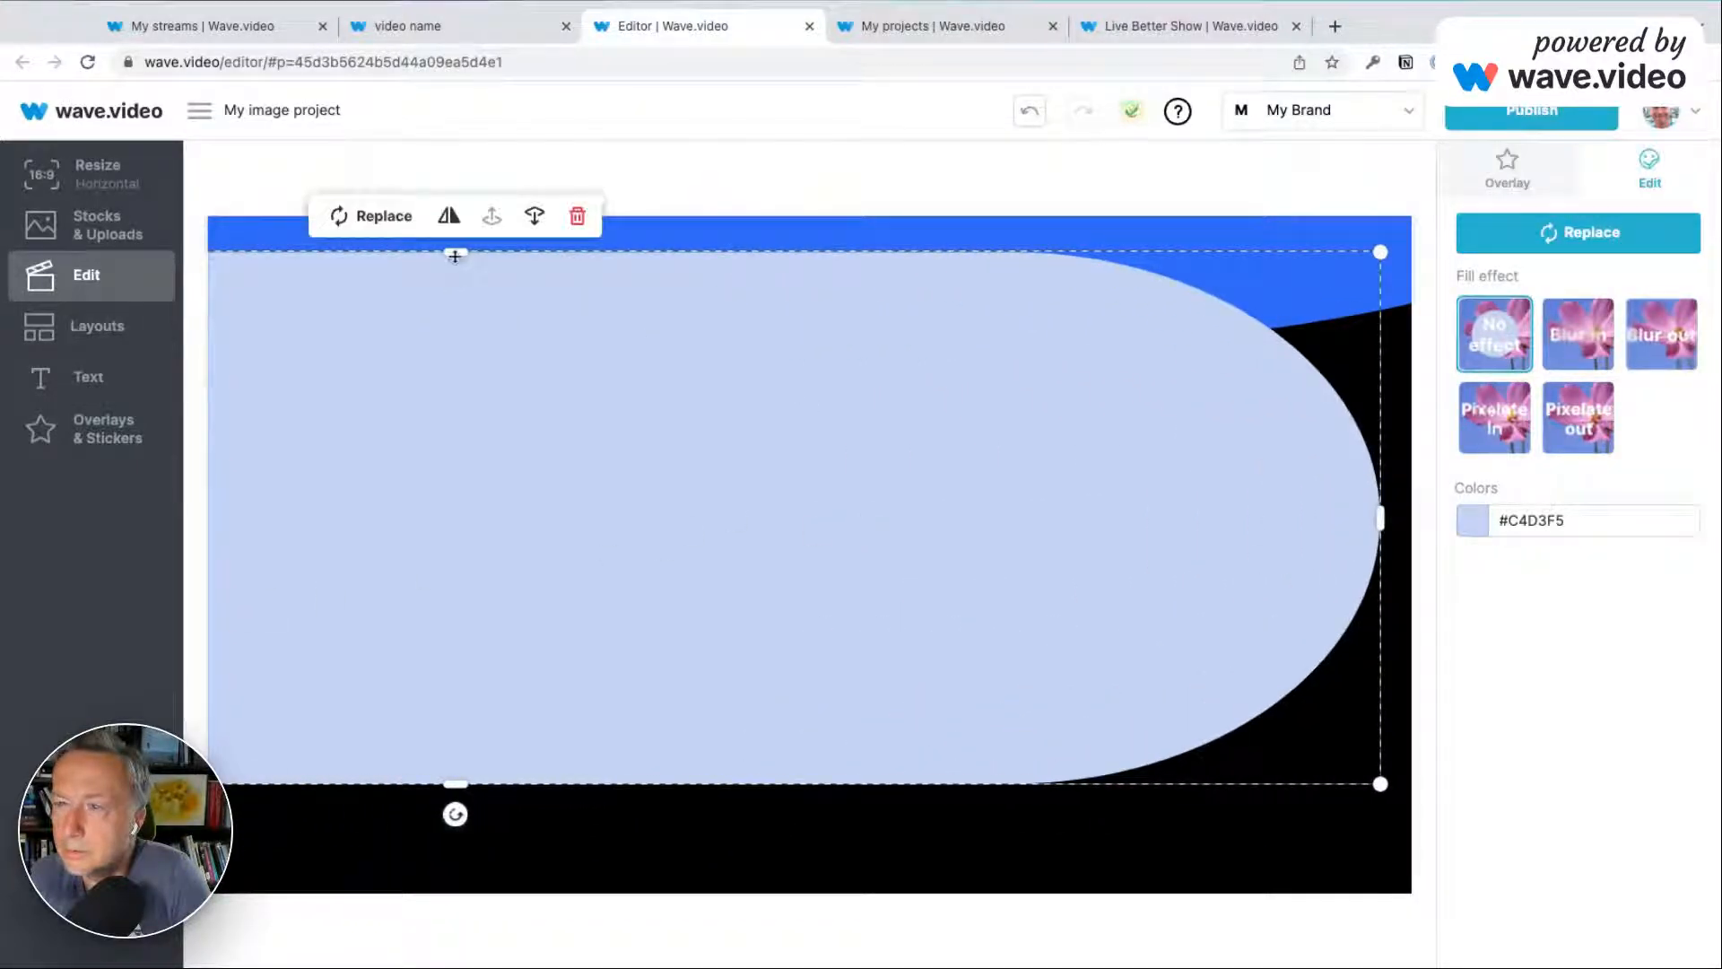
pyautogui.moveTo(454, 256)
pyautogui.mouseDown()
pyautogui.moveTo(491, 471)
pyautogui.moveTo(488, 247)
pyautogui.mouseUp()
pyautogui.moveTo(447, 423); pyautogui.dragTo(809, 397)
pyautogui.moveTo(816, 469); pyautogui.dragTo(854, 327)
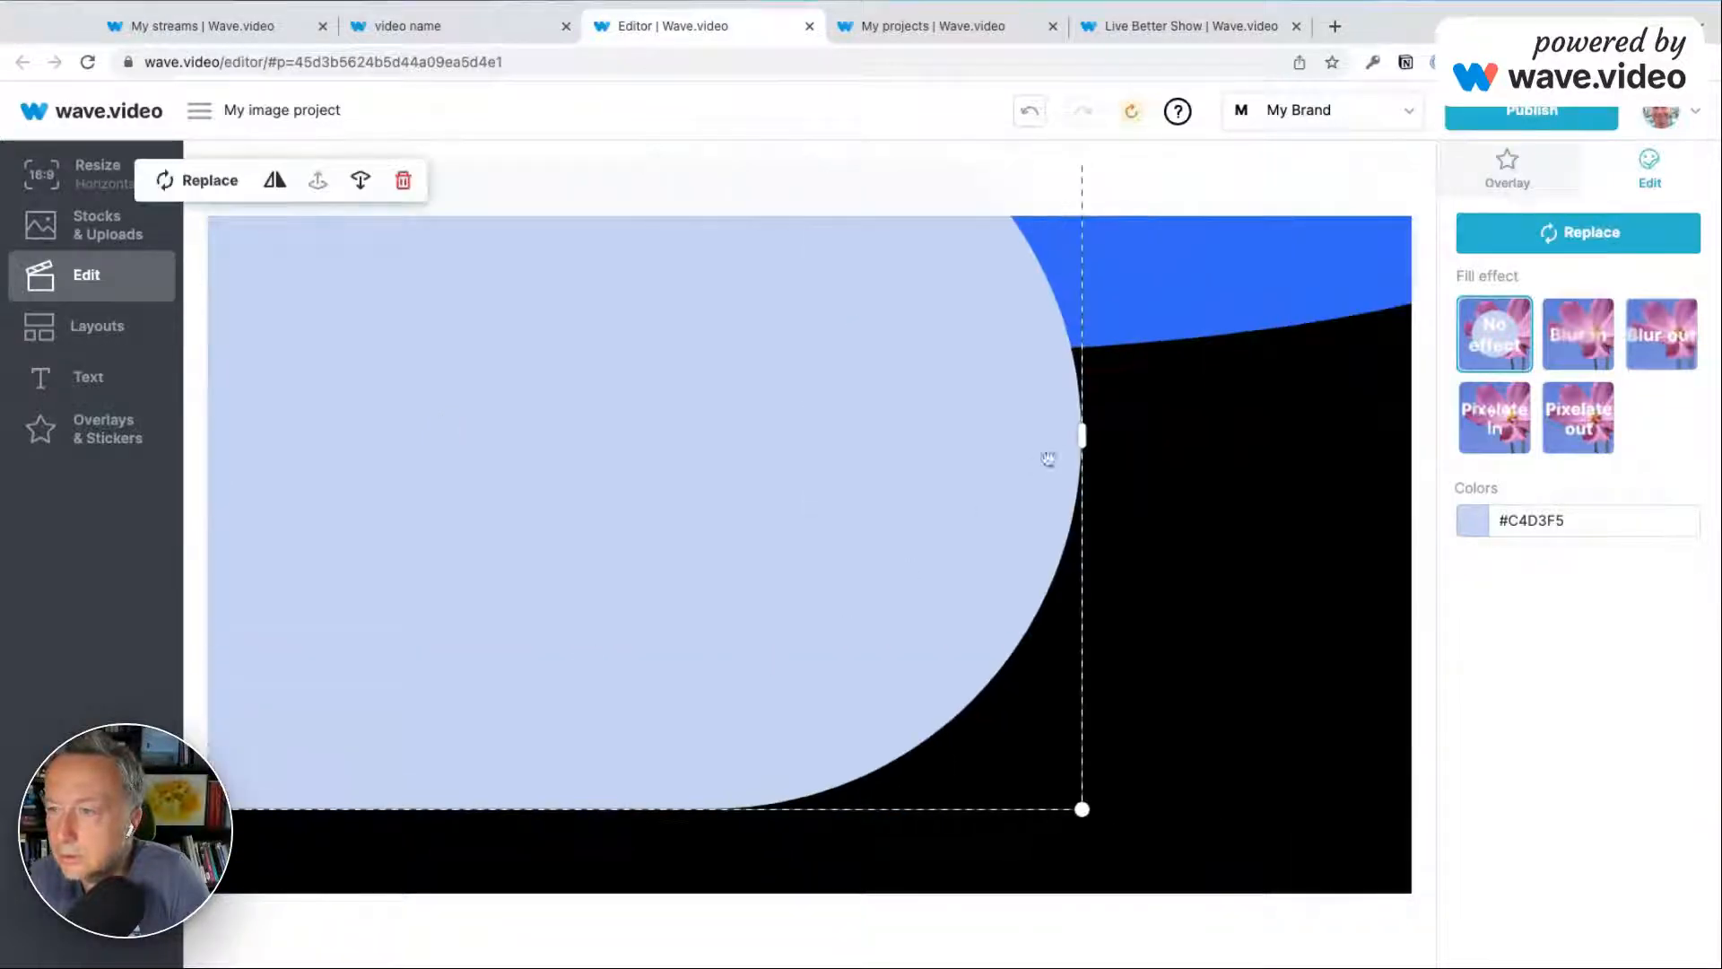
pyautogui.moveTo(1081, 435); pyautogui.dragTo(809, 438)
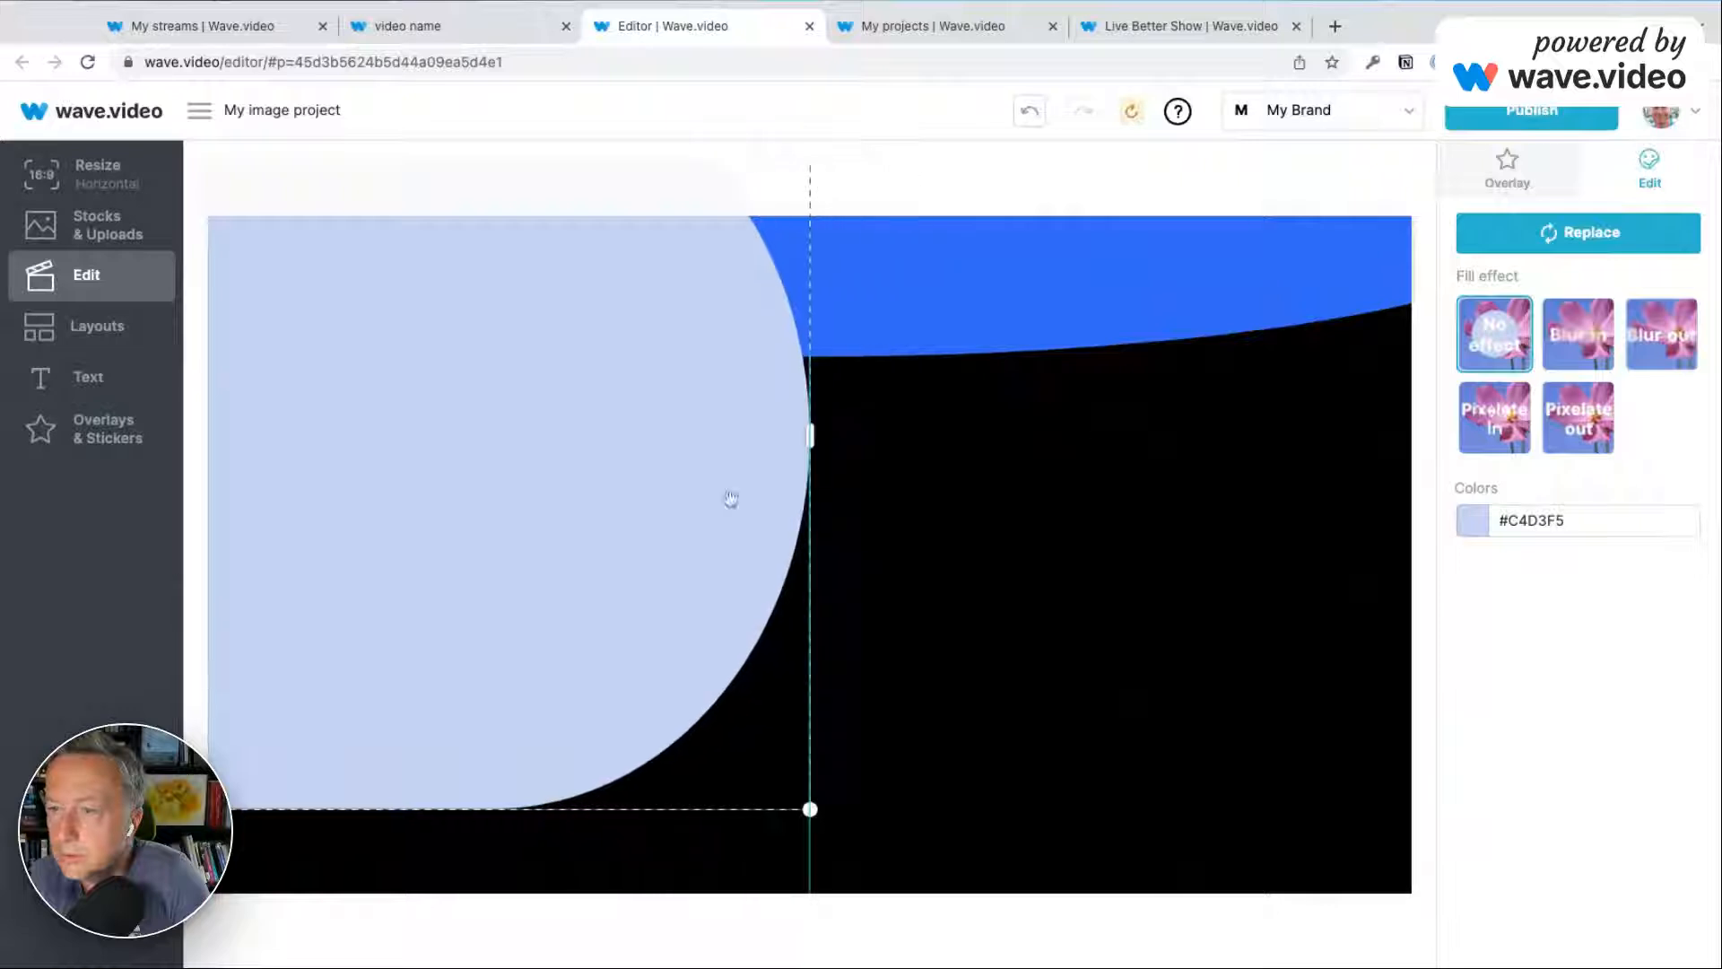
pyautogui.moveTo(561, 542)
pyautogui.mouseDown()
pyautogui.moveTo(582, 543)
pyautogui.moveTo(541, 548)
pyautogui.moveTo(561, 545)
pyautogui.mouseUp()
pyautogui.moveTo(1084, 584); pyautogui.dragTo(1061, 634)
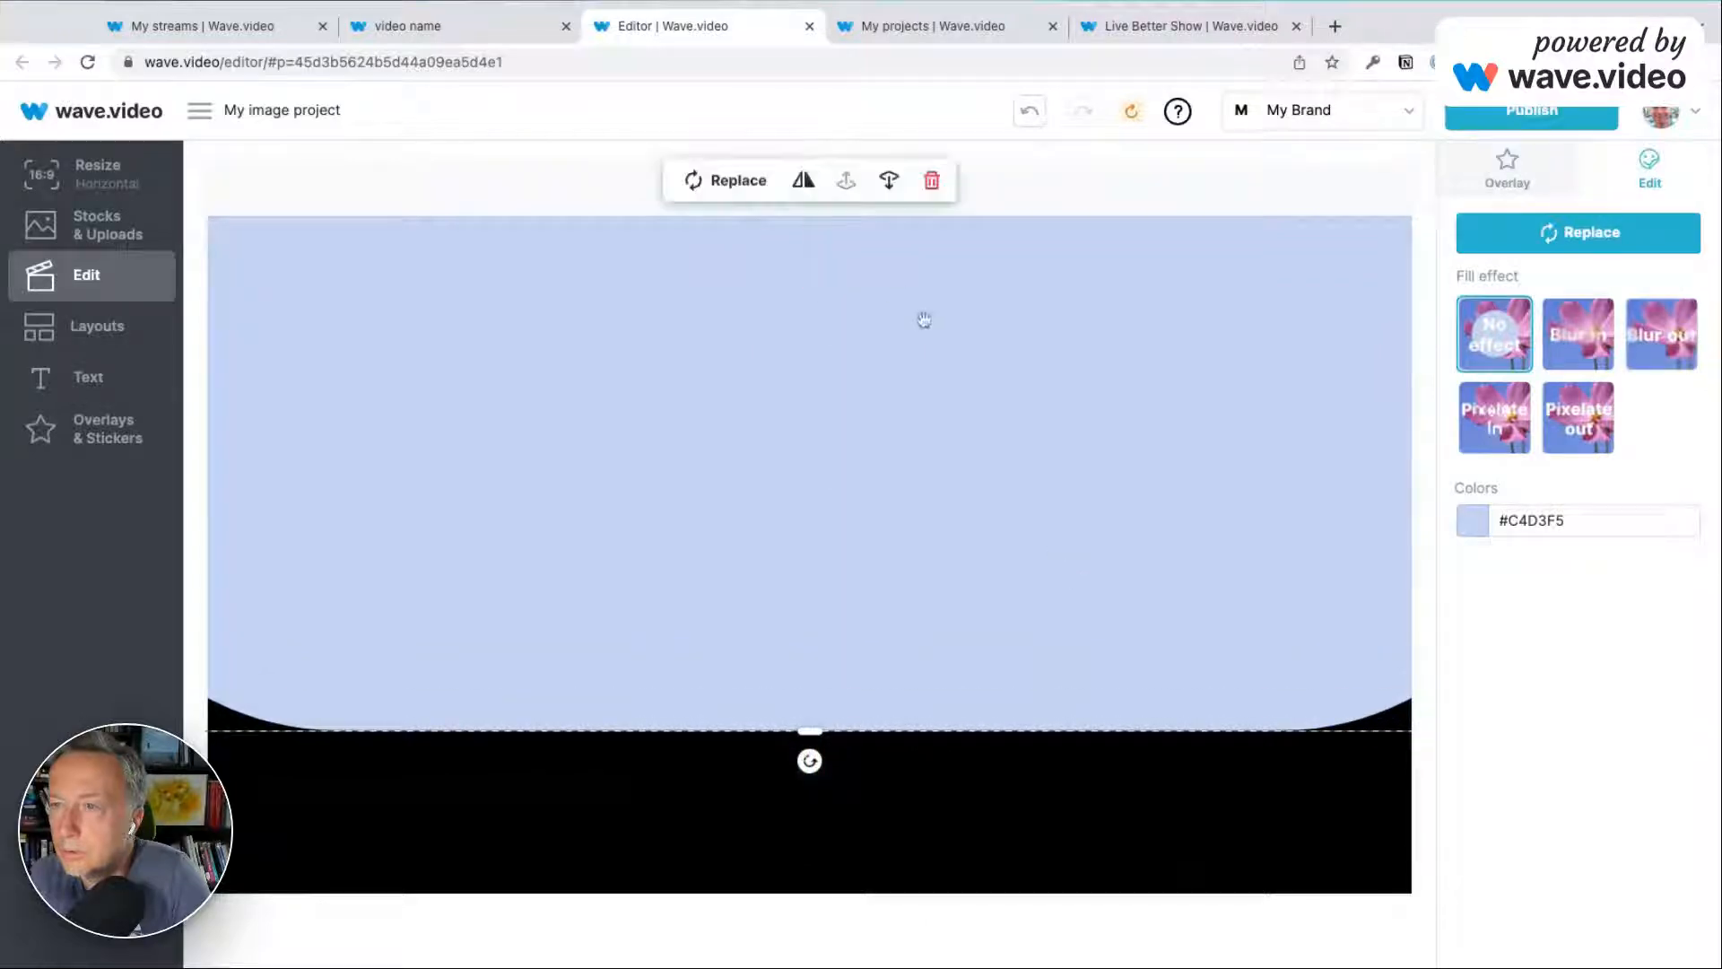
pyautogui.click(889, 183)
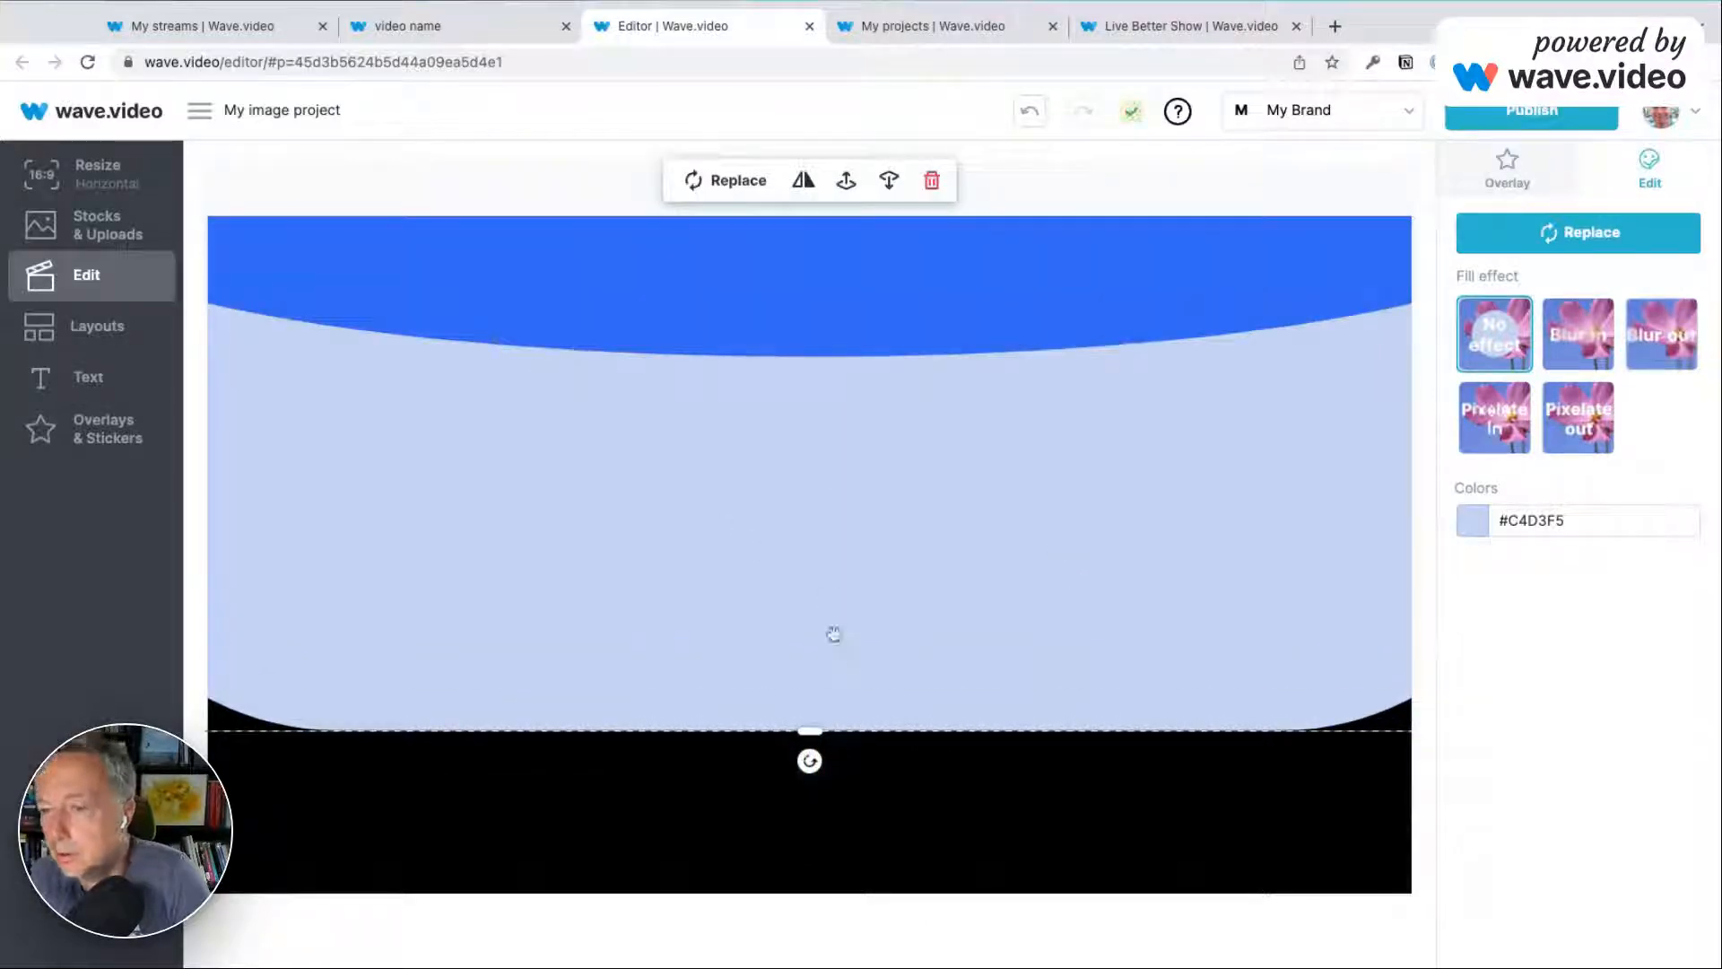
# Lower the centred rounded rectangle slightly to narrow the black strip and fill it with white, #FFFFFF.
pyautogui.moveTo(834, 634); pyautogui.dragTo(833, 667)
pyautogui.press('Down')
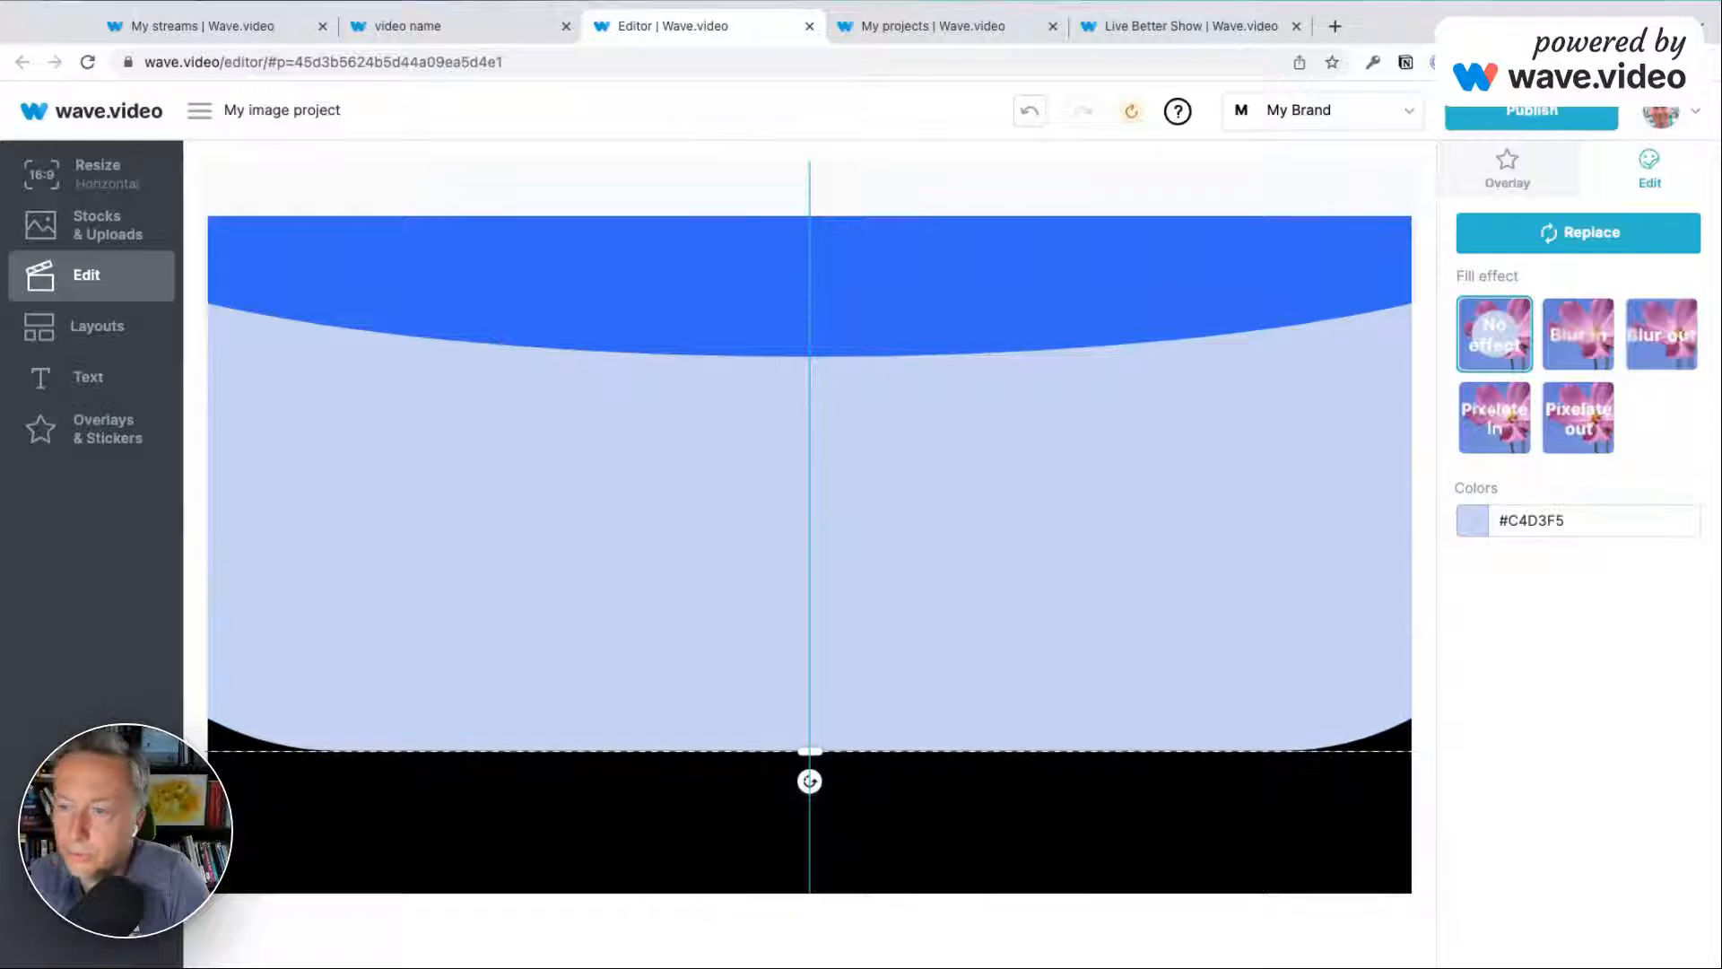
pyautogui.press('Down')
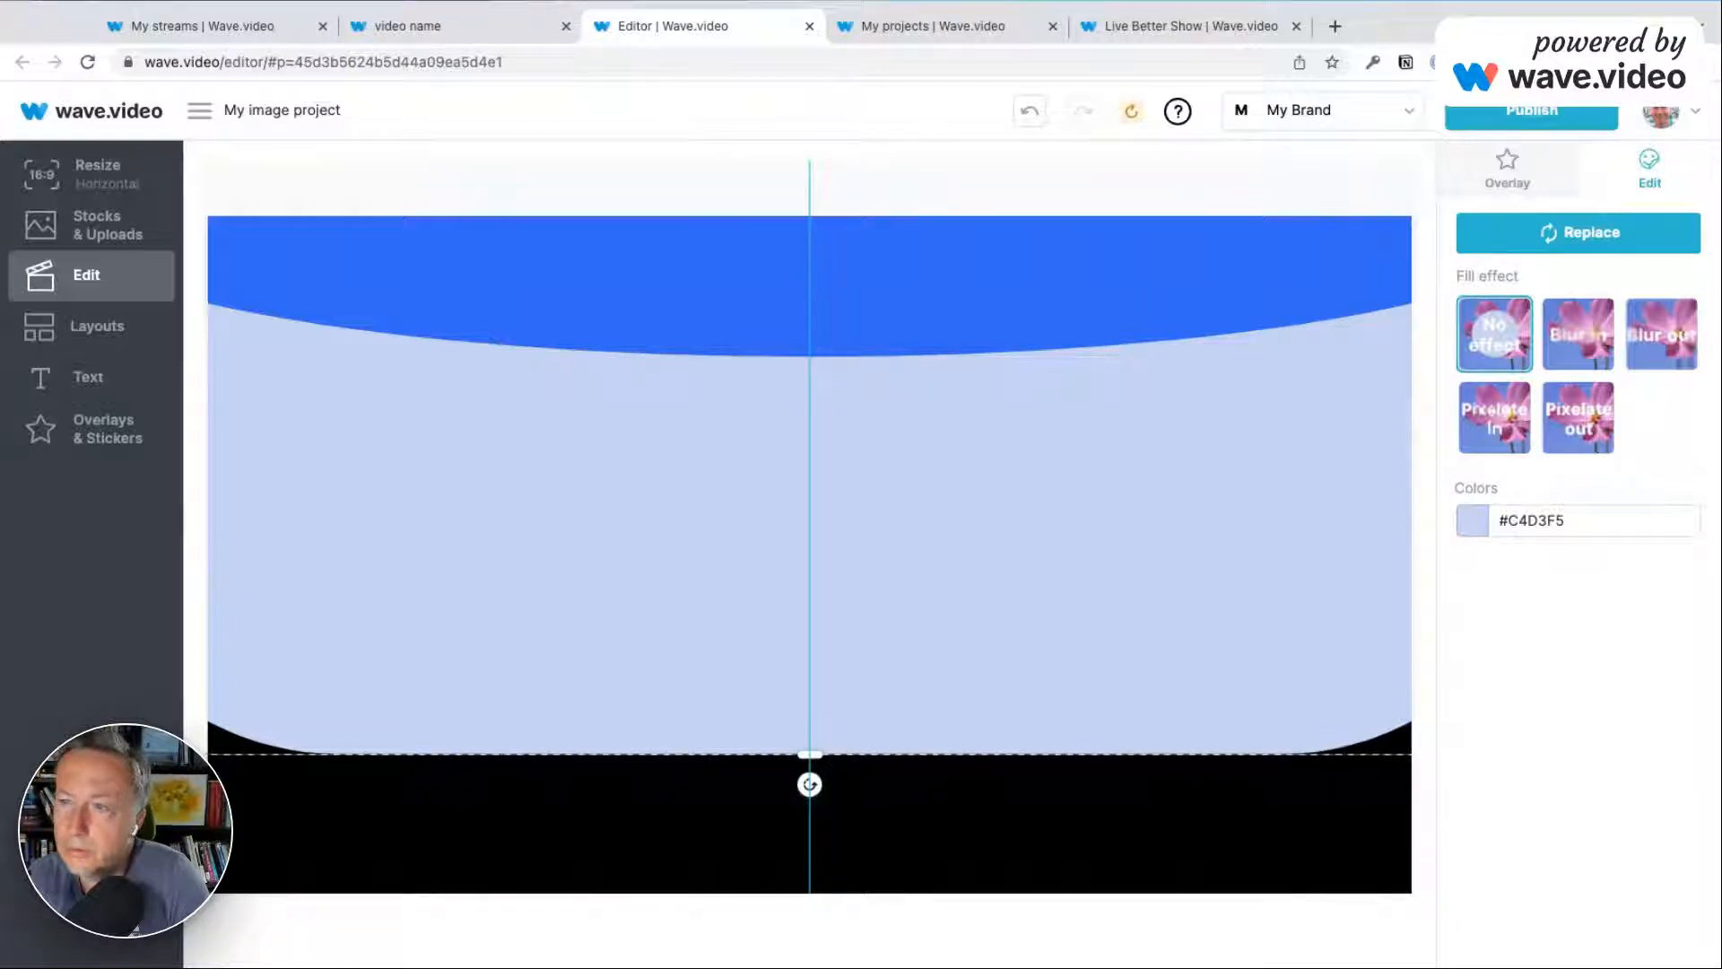
pyautogui.press('Down')
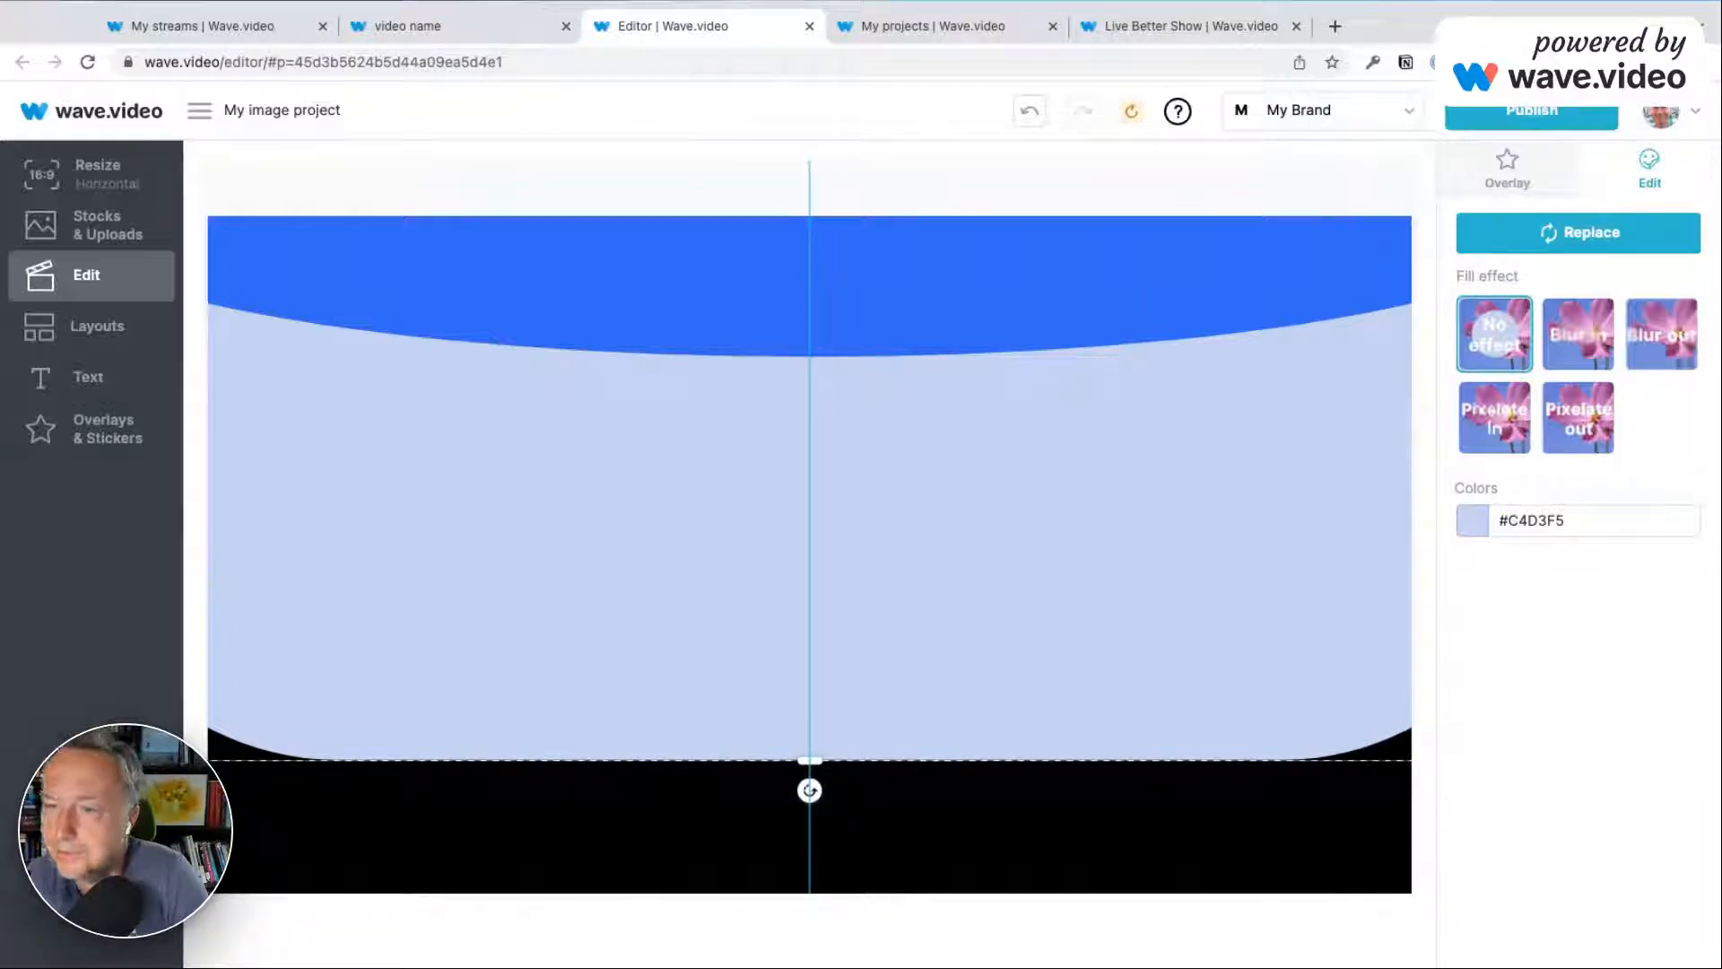
pyautogui.press('Down')
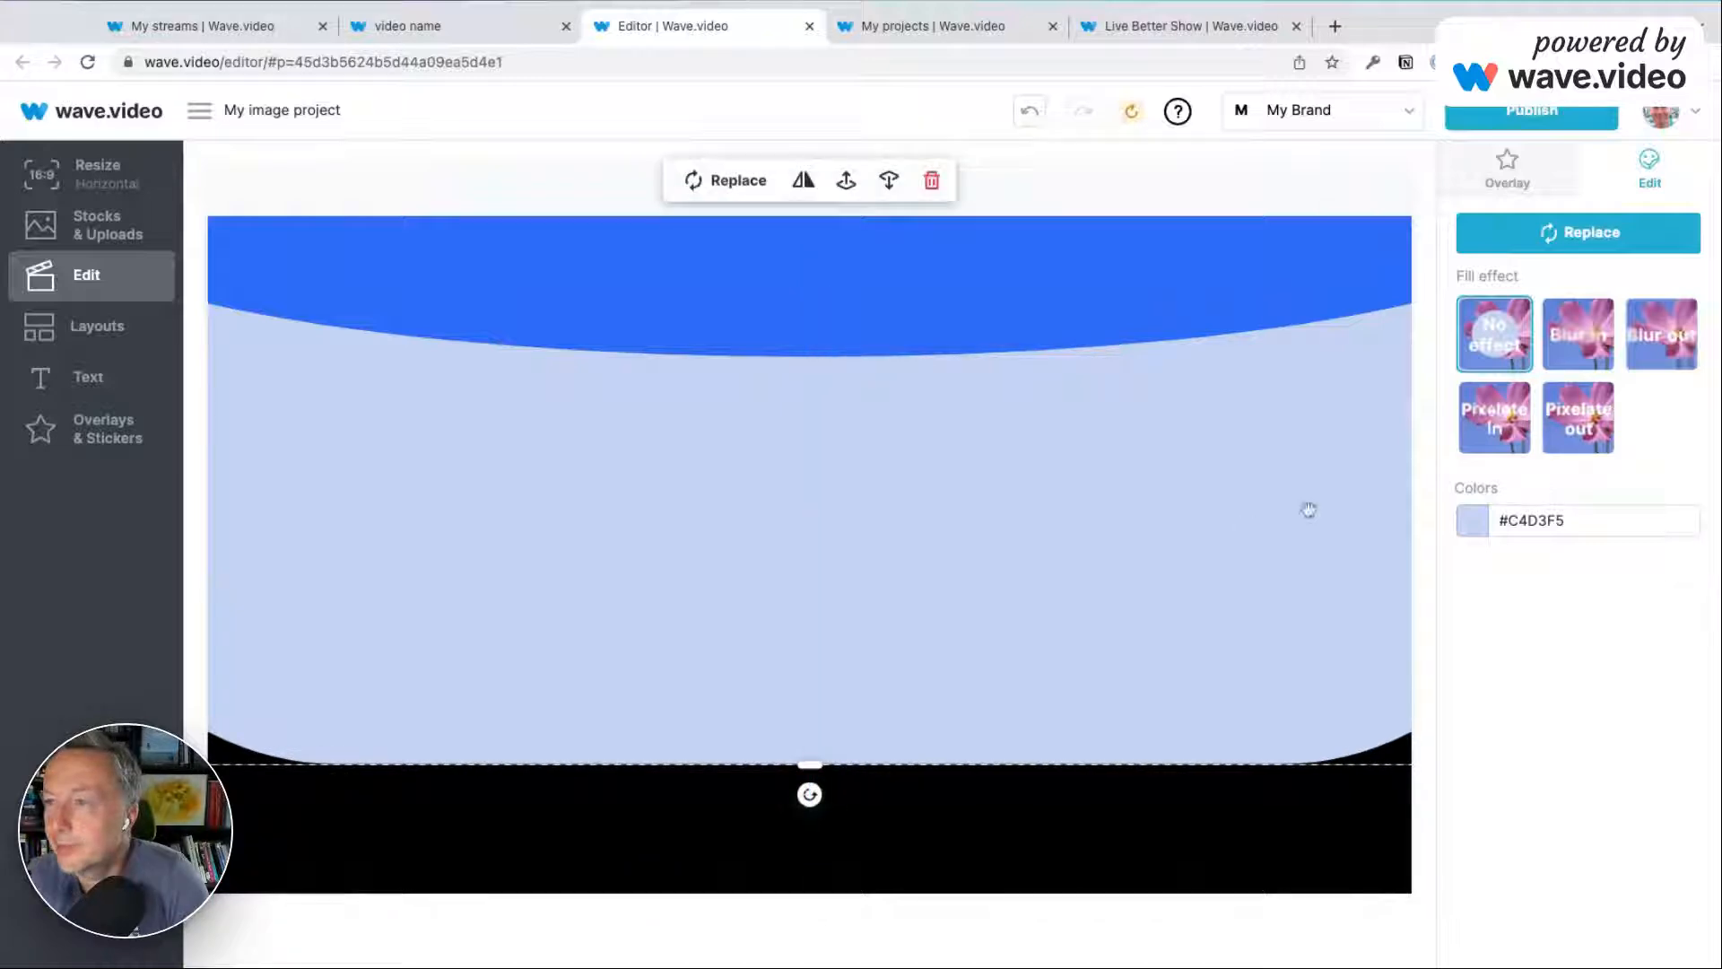
pyautogui.click(1471, 527)
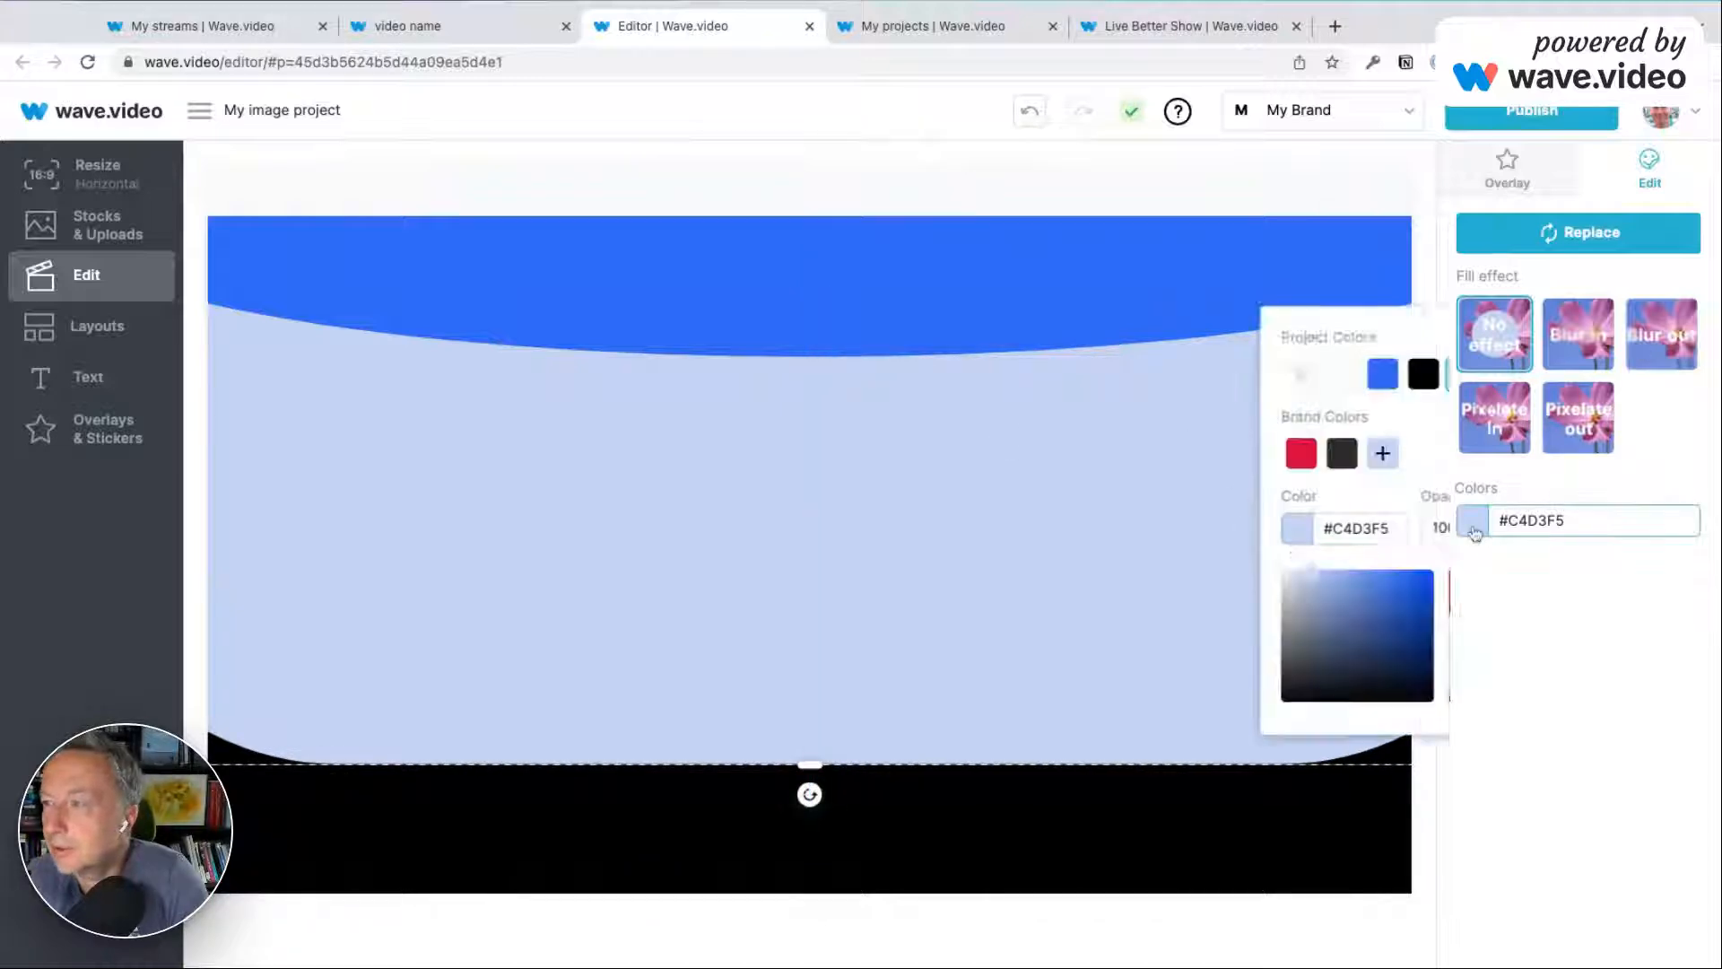
pyautogui.click(1256, 377)
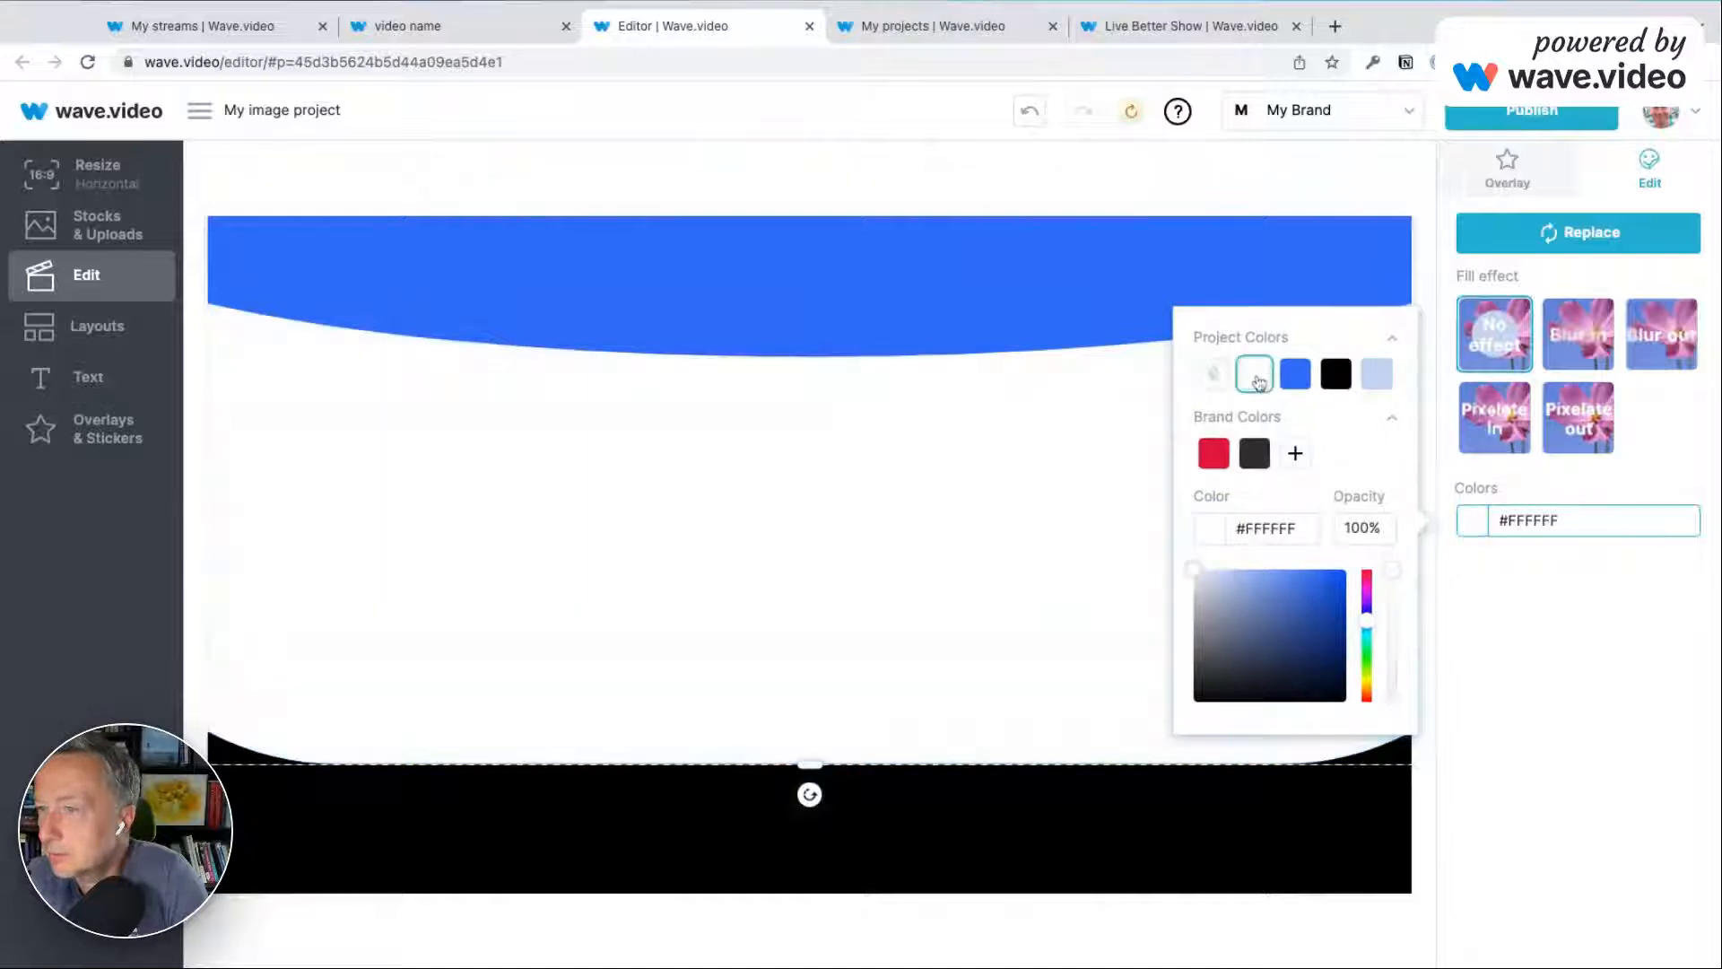
# Check the guest frames in the recorded show, add a square shape and enlarge it over the canvas's left half.
pyautogui.click(1059, 421)
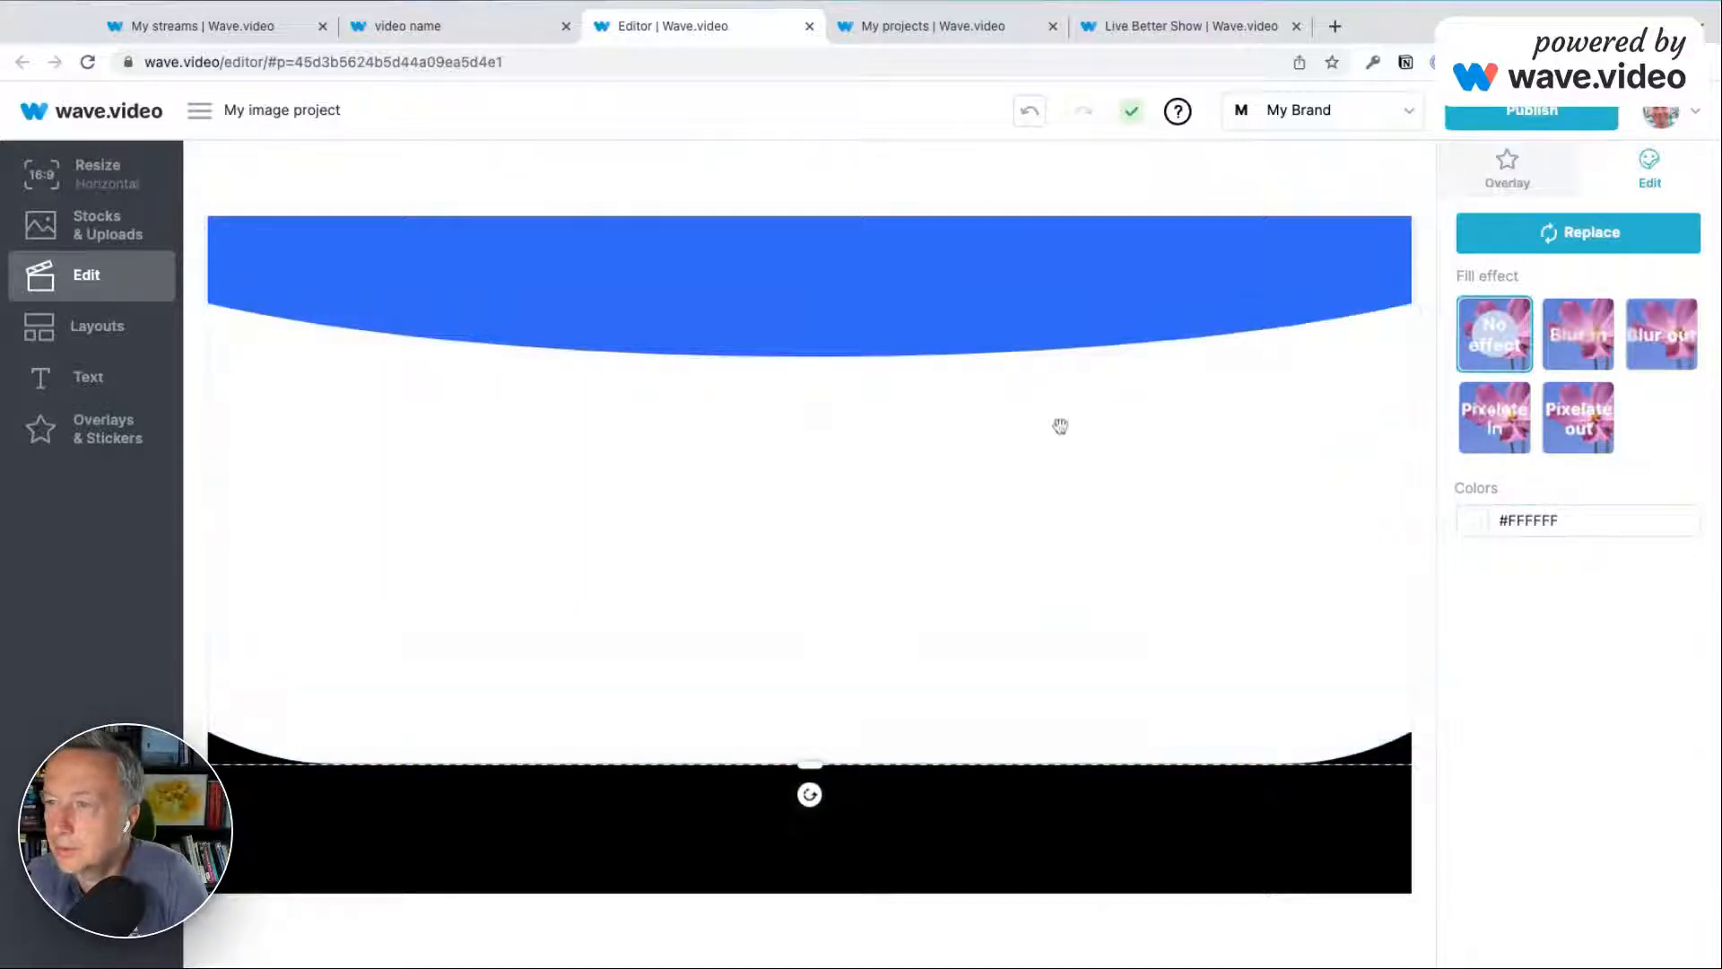
pyautogui.click(508, 13)
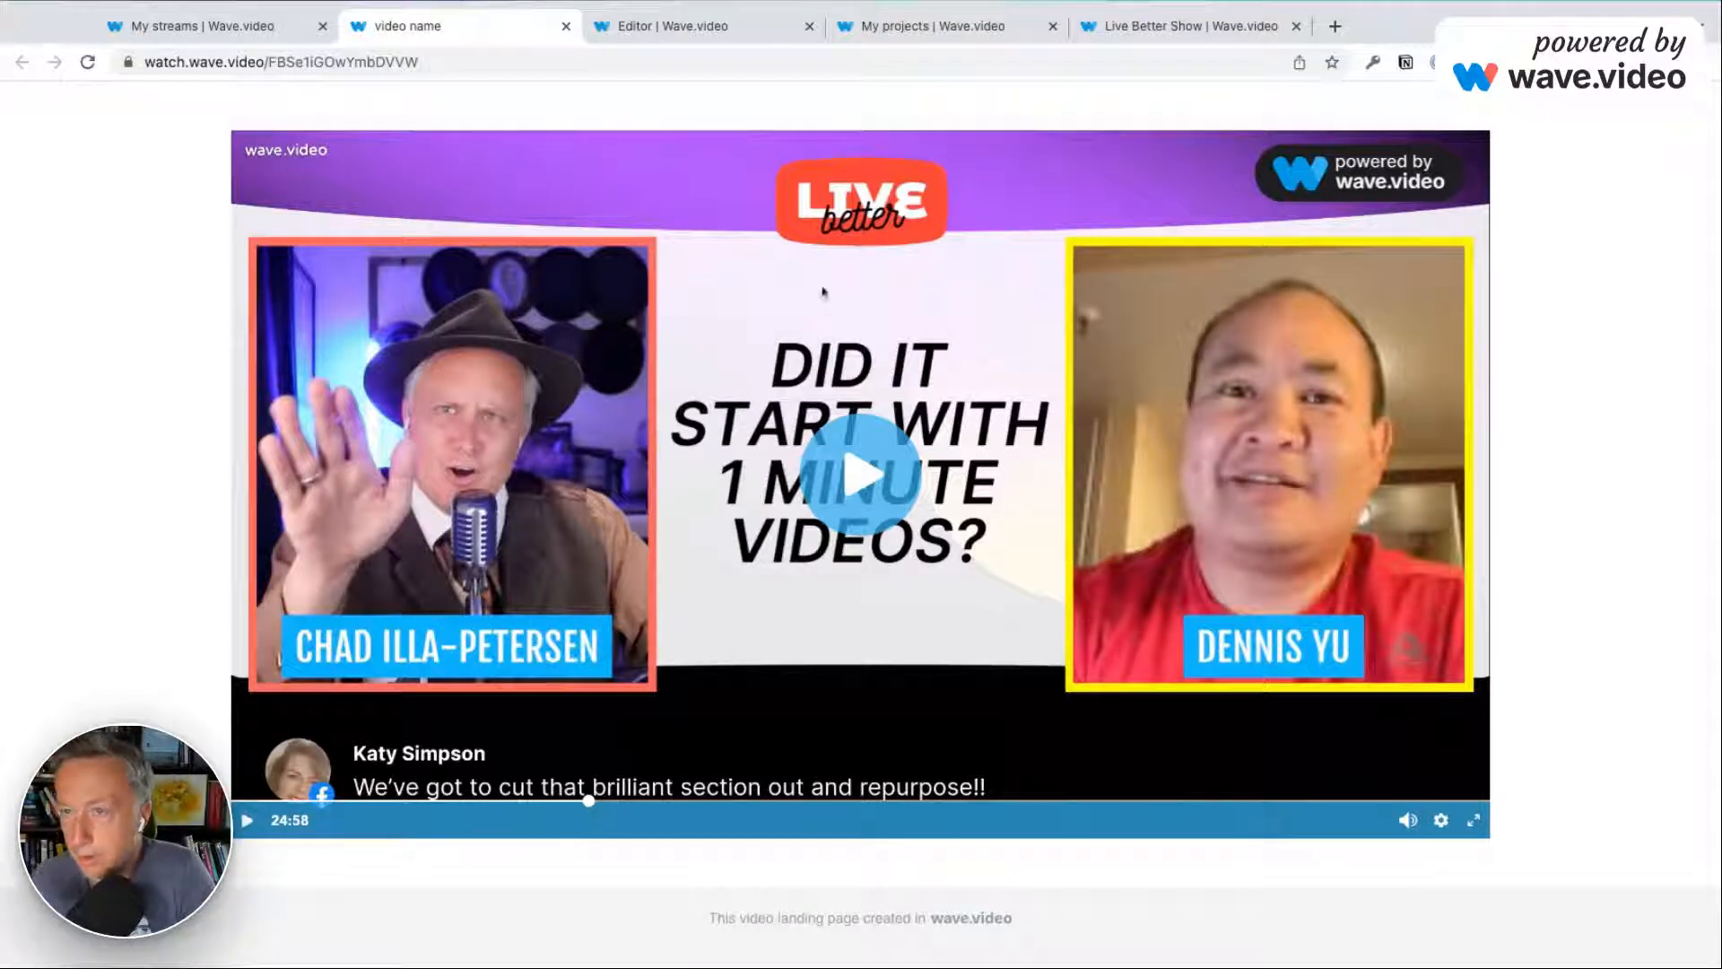
pyautogui.click(697, 36)
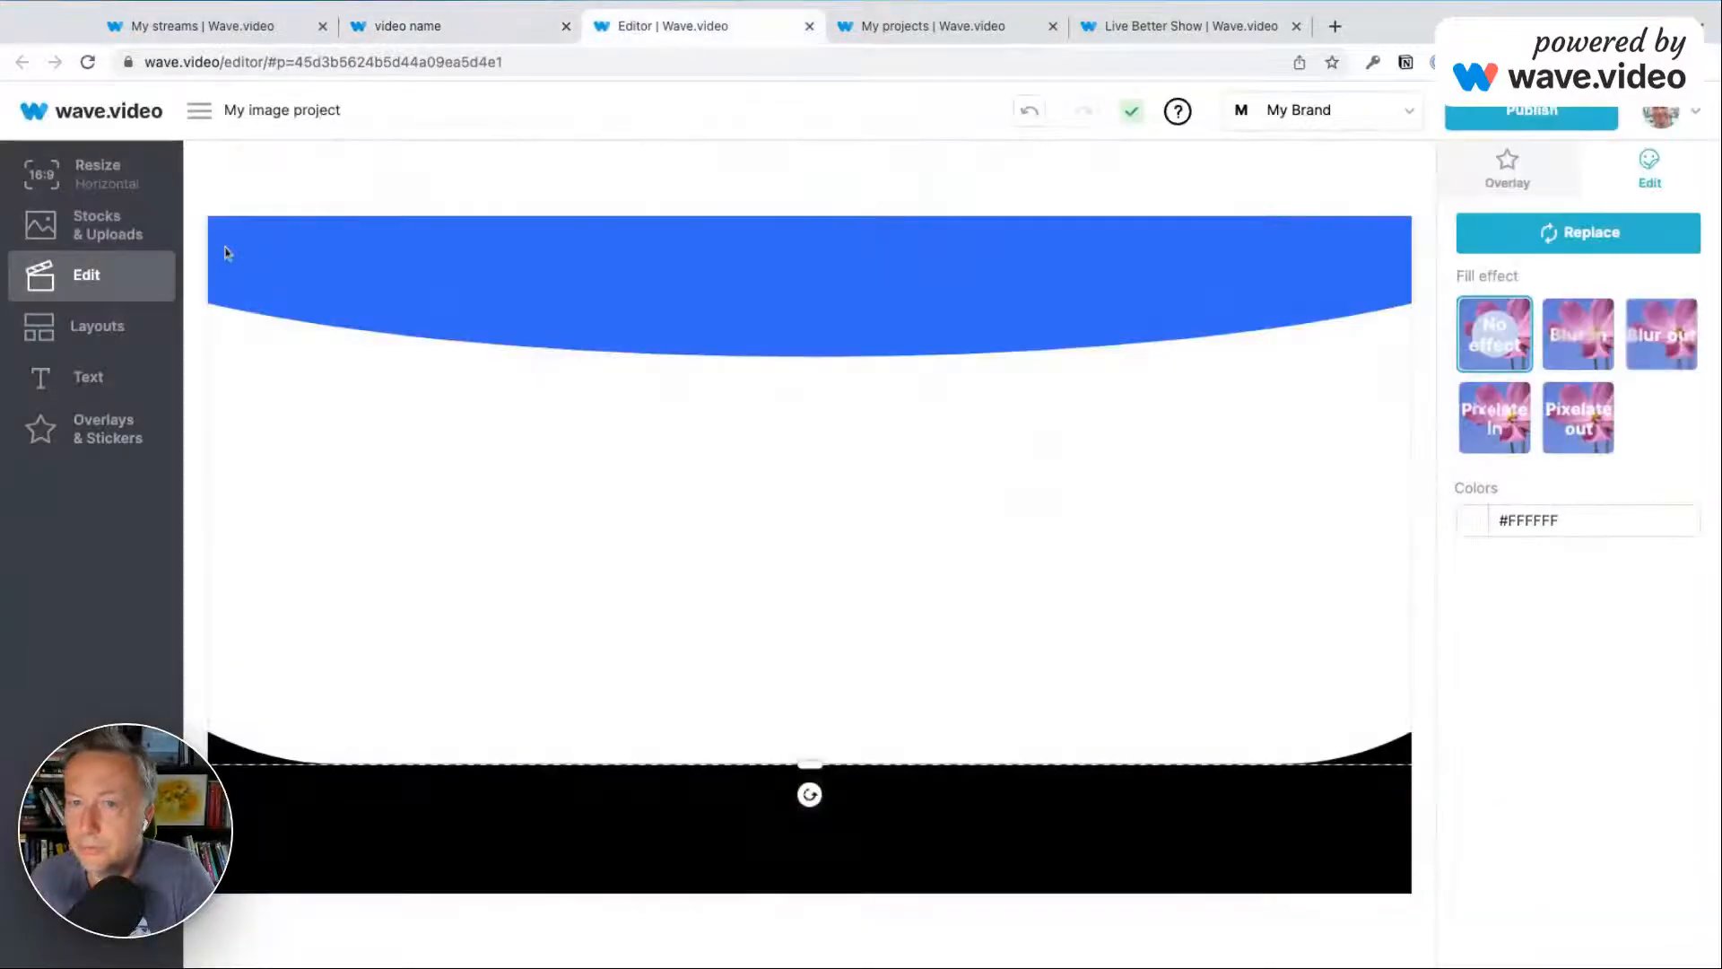
pyautogui.click(104, 440)
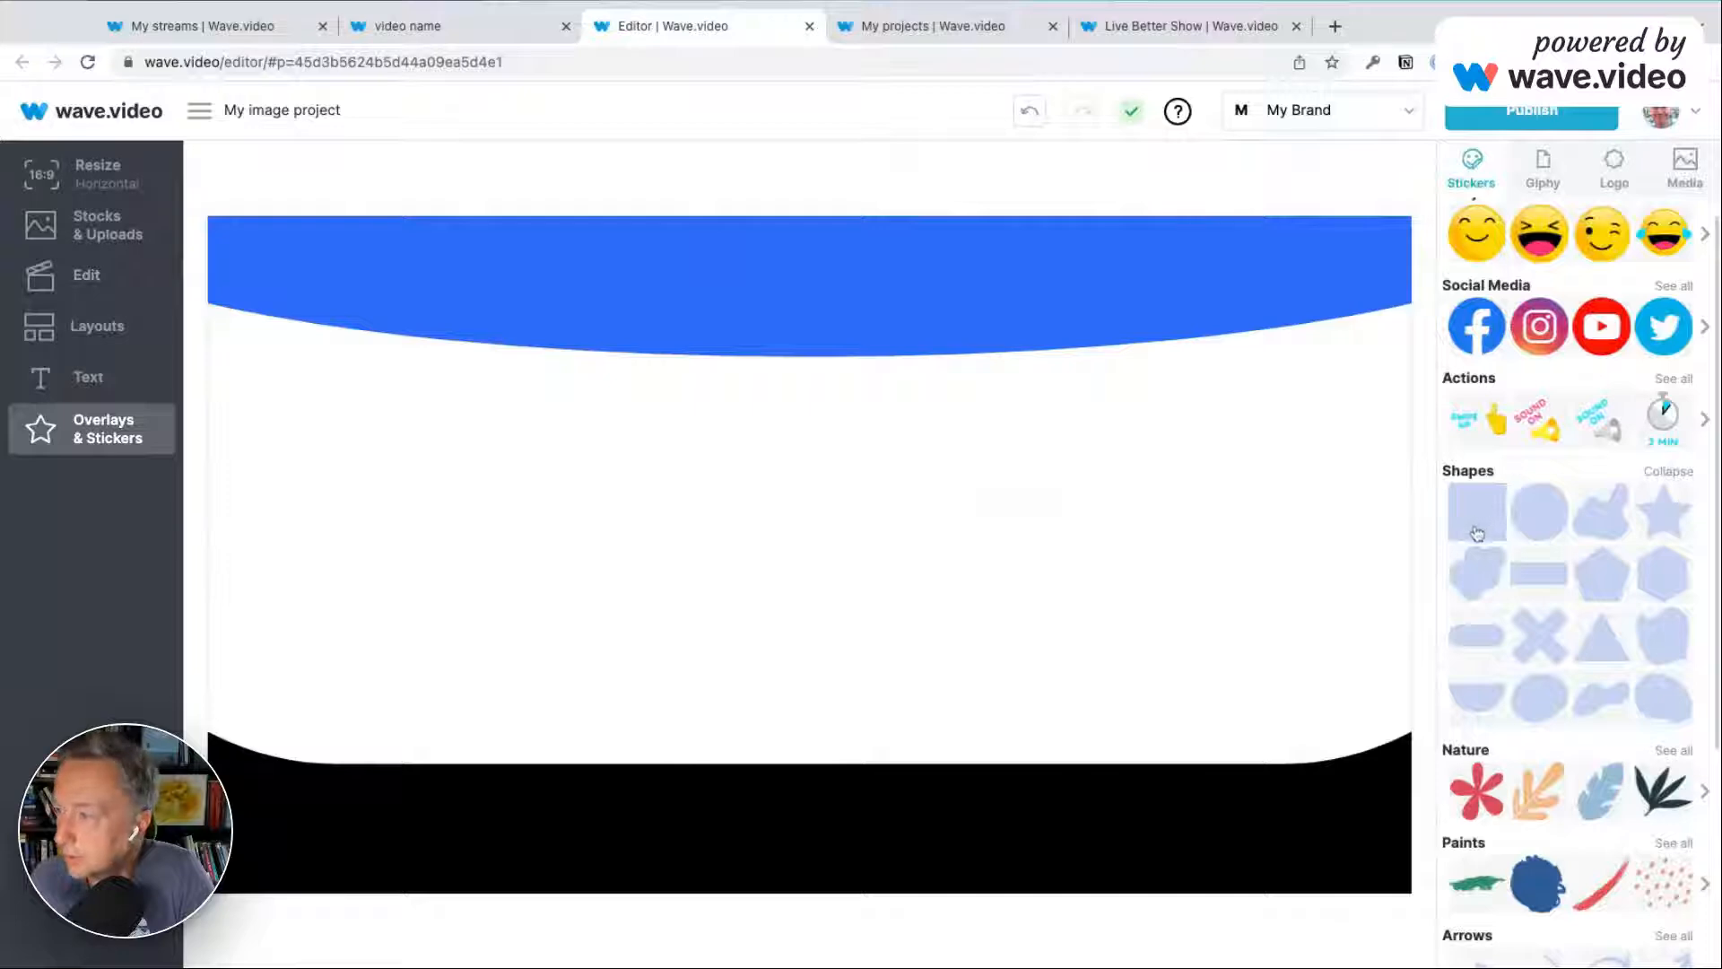
pyautogui.click(1475, 524)
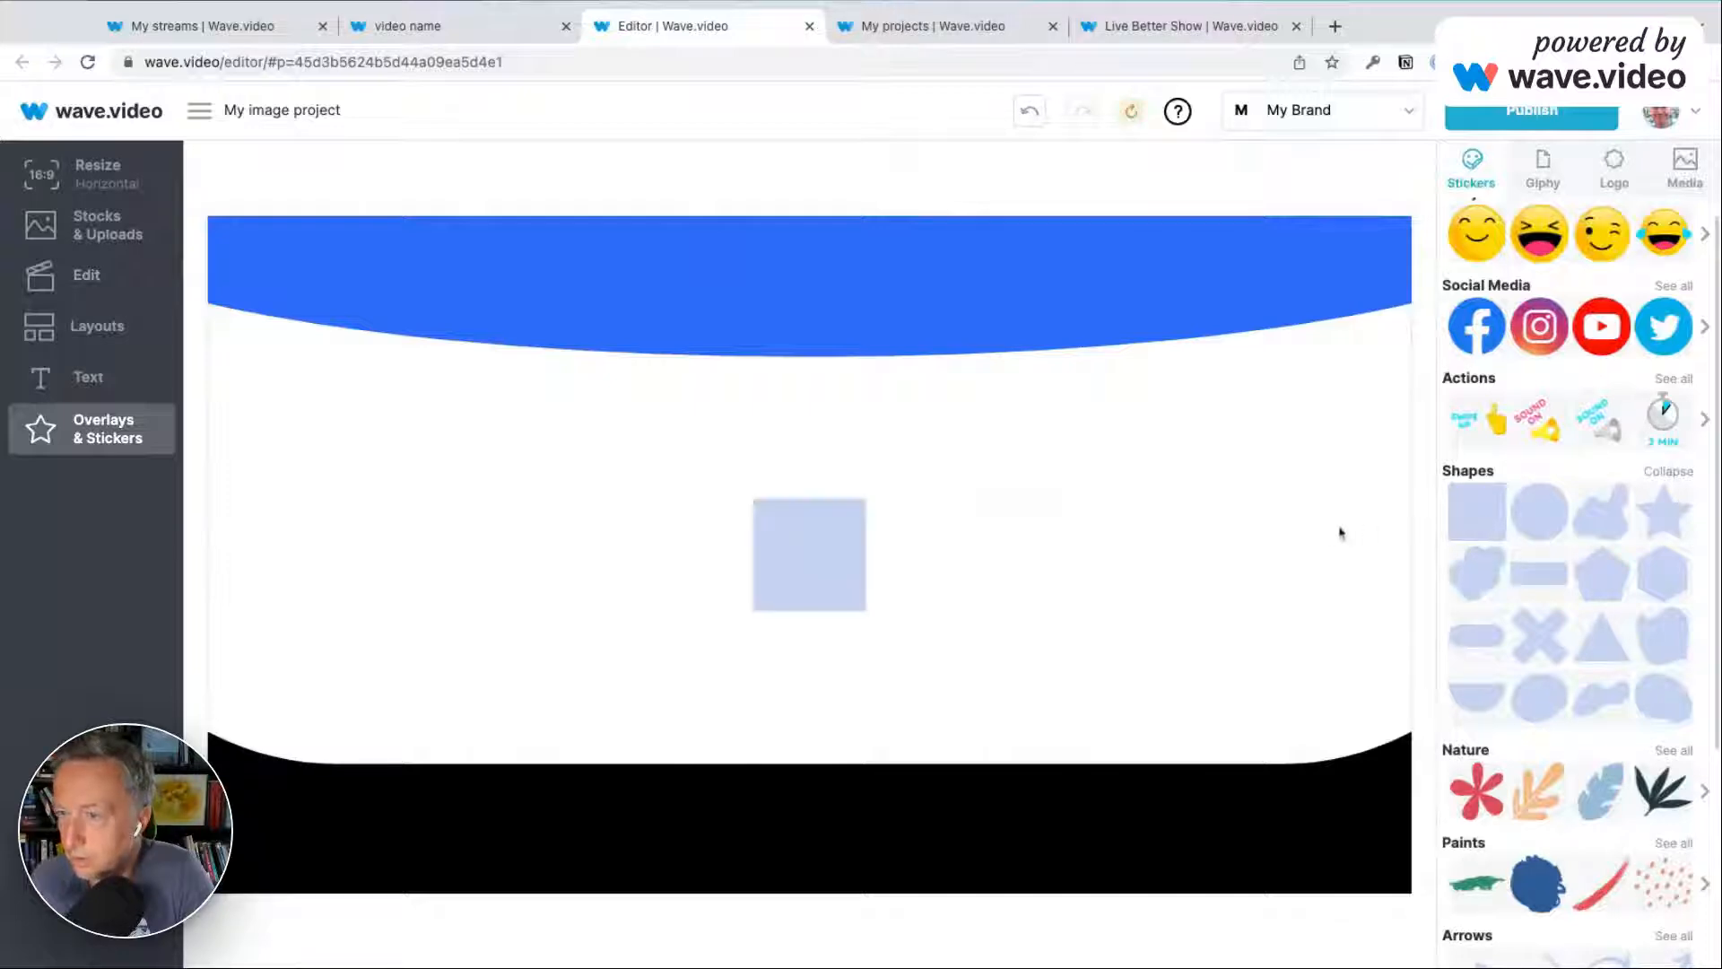
pyautogui.moveTo(818, 581); pyautogui.dragTo(712, 727)
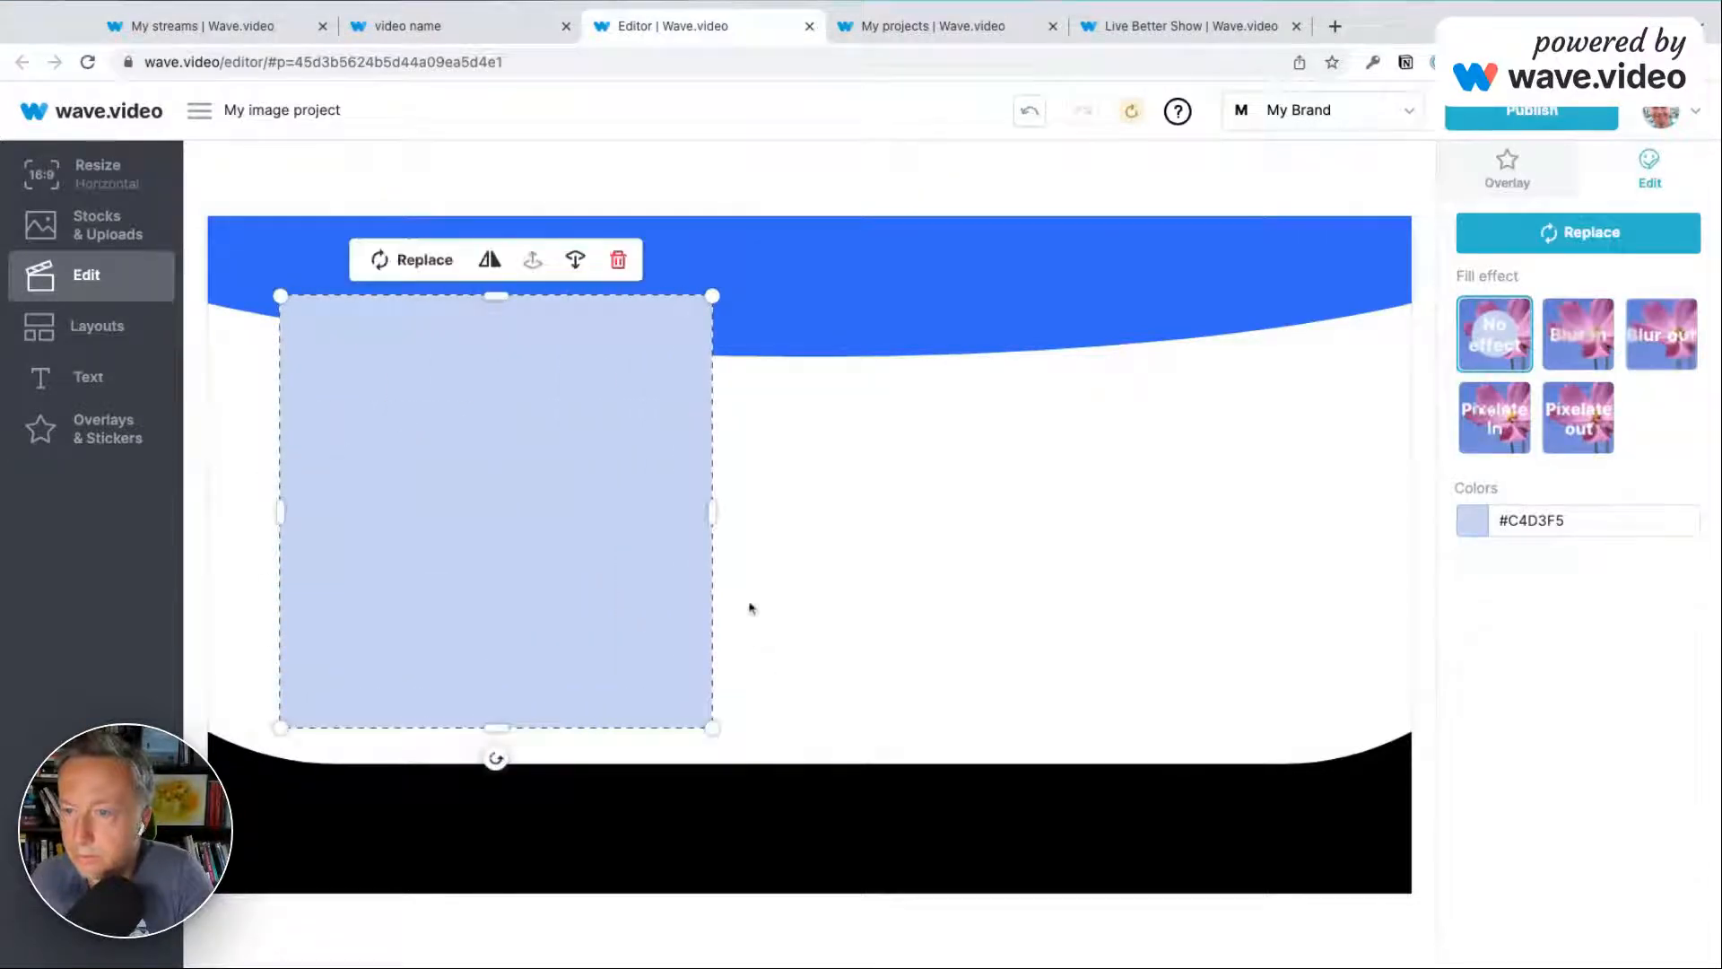
# Narrow the square into a portrait rectangle reaching the white panel's bottom edge and shift it closer to the canvas's left side.
pyautogui.moveTo(714, 515); pyautogui.dragTo(663, 515)
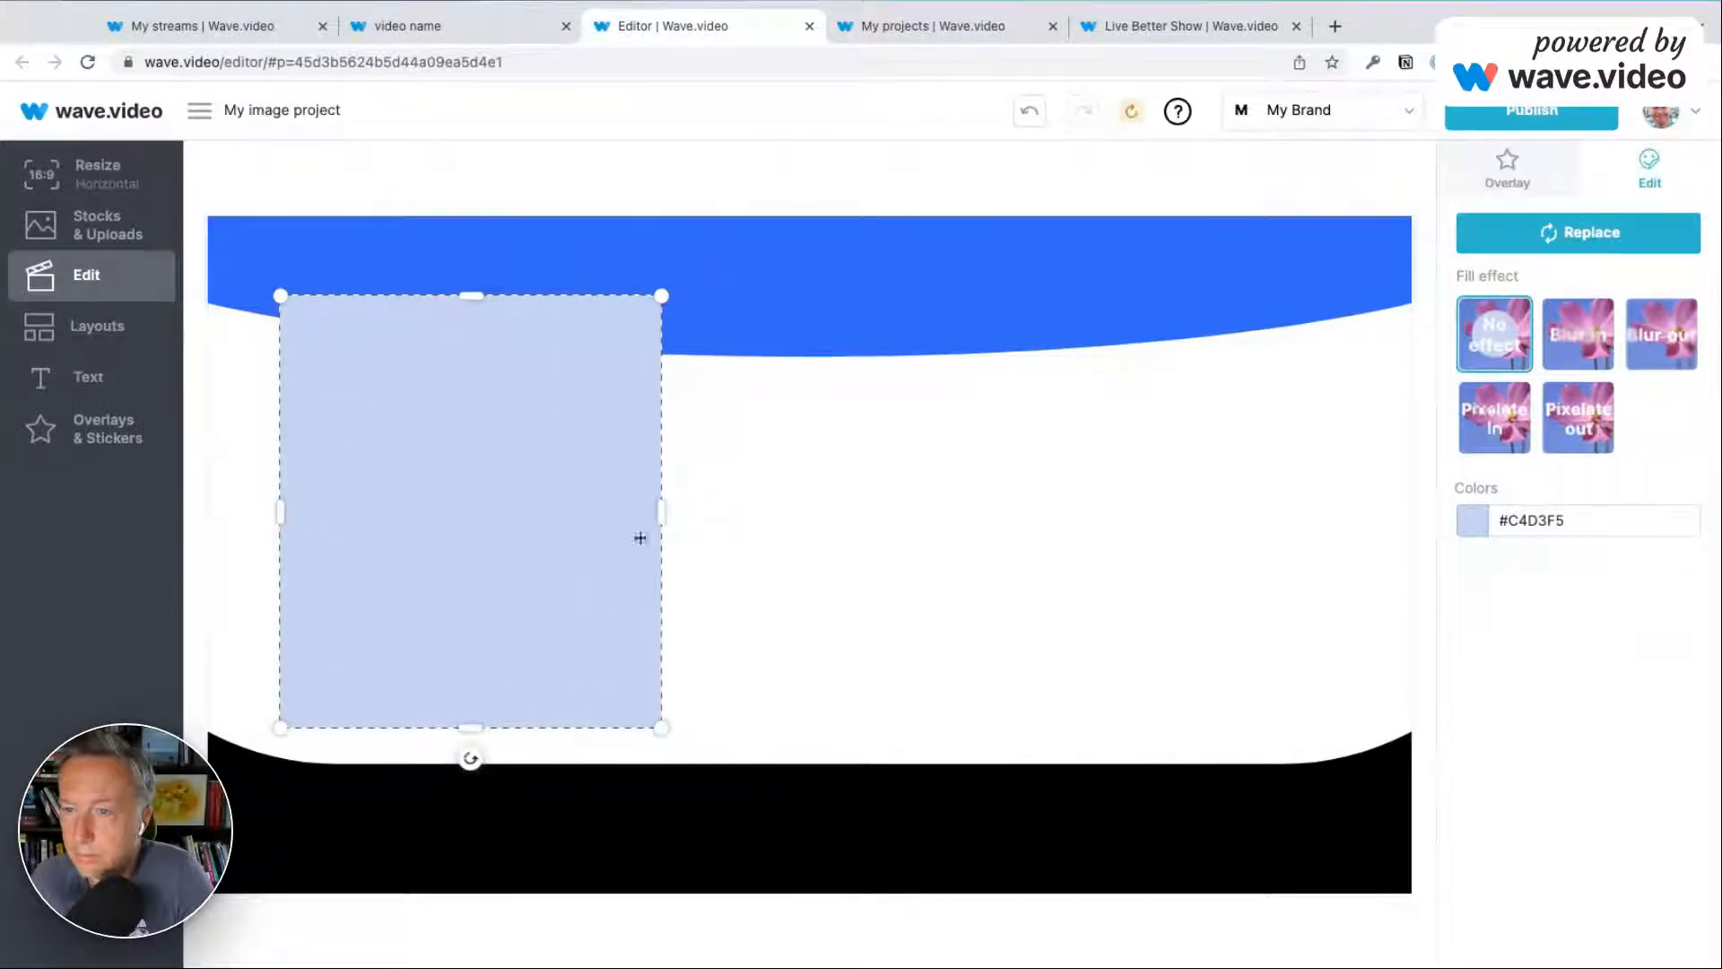
pyautogui.moveTo(556, 574); pyautogui.dragTo(559, 575)
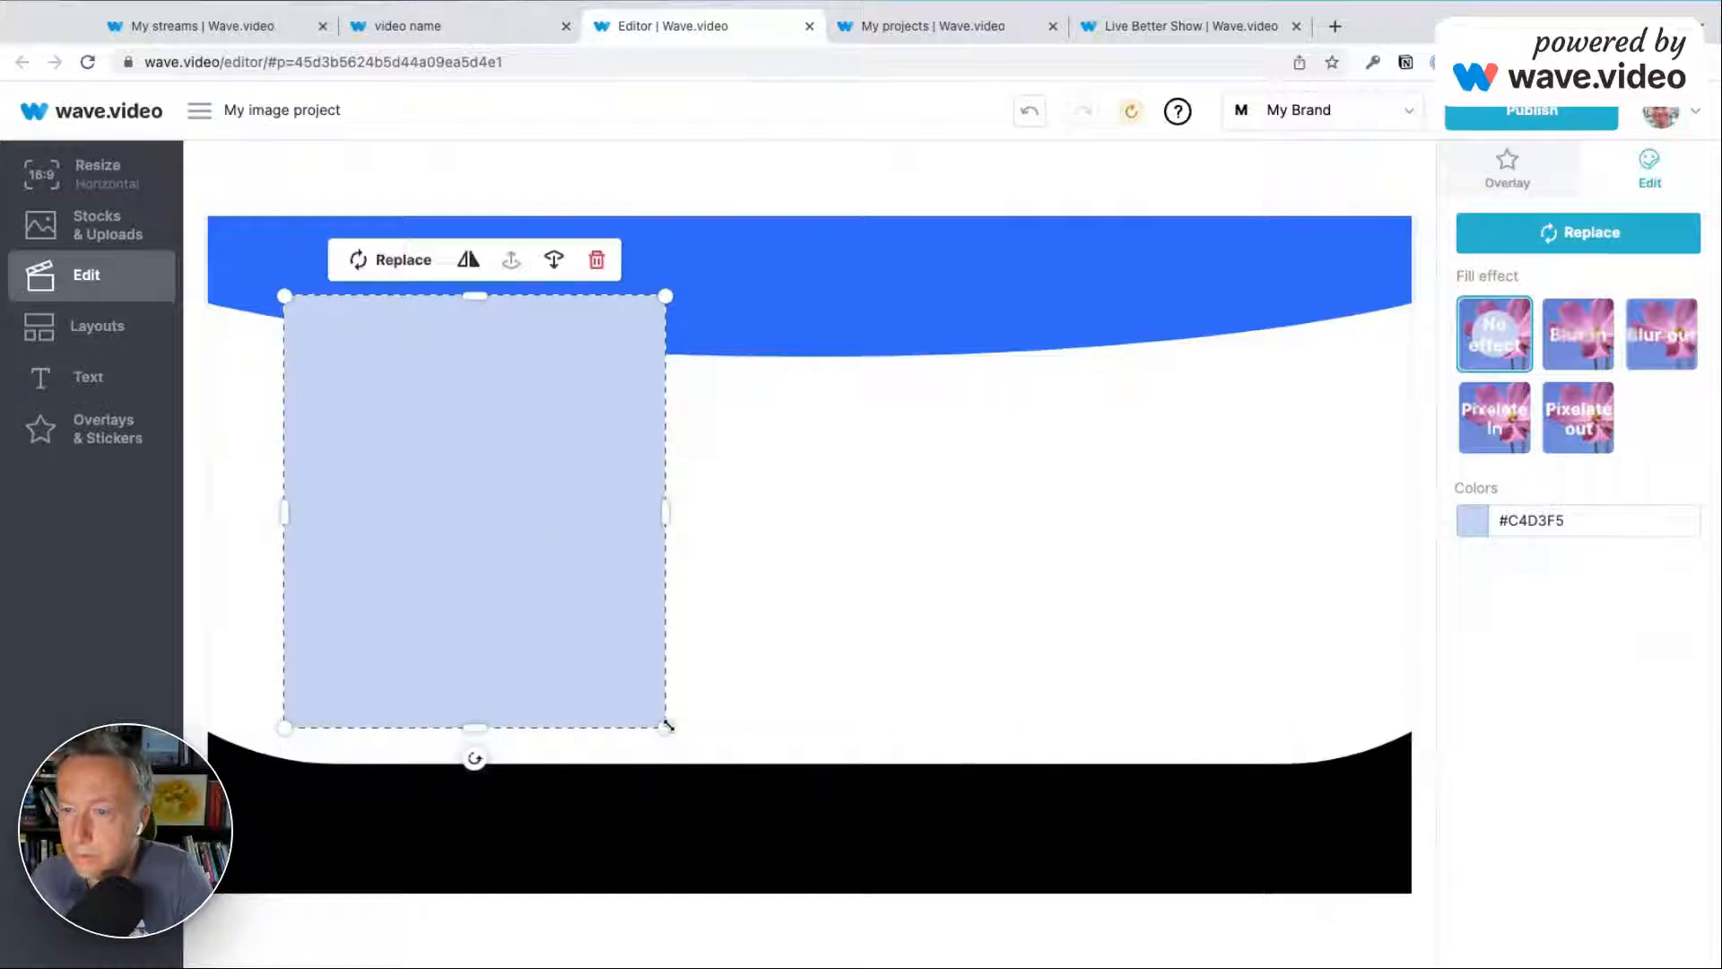
pyautogui.moveTo(666, 727); pyautogui.dragTo(697, 764)
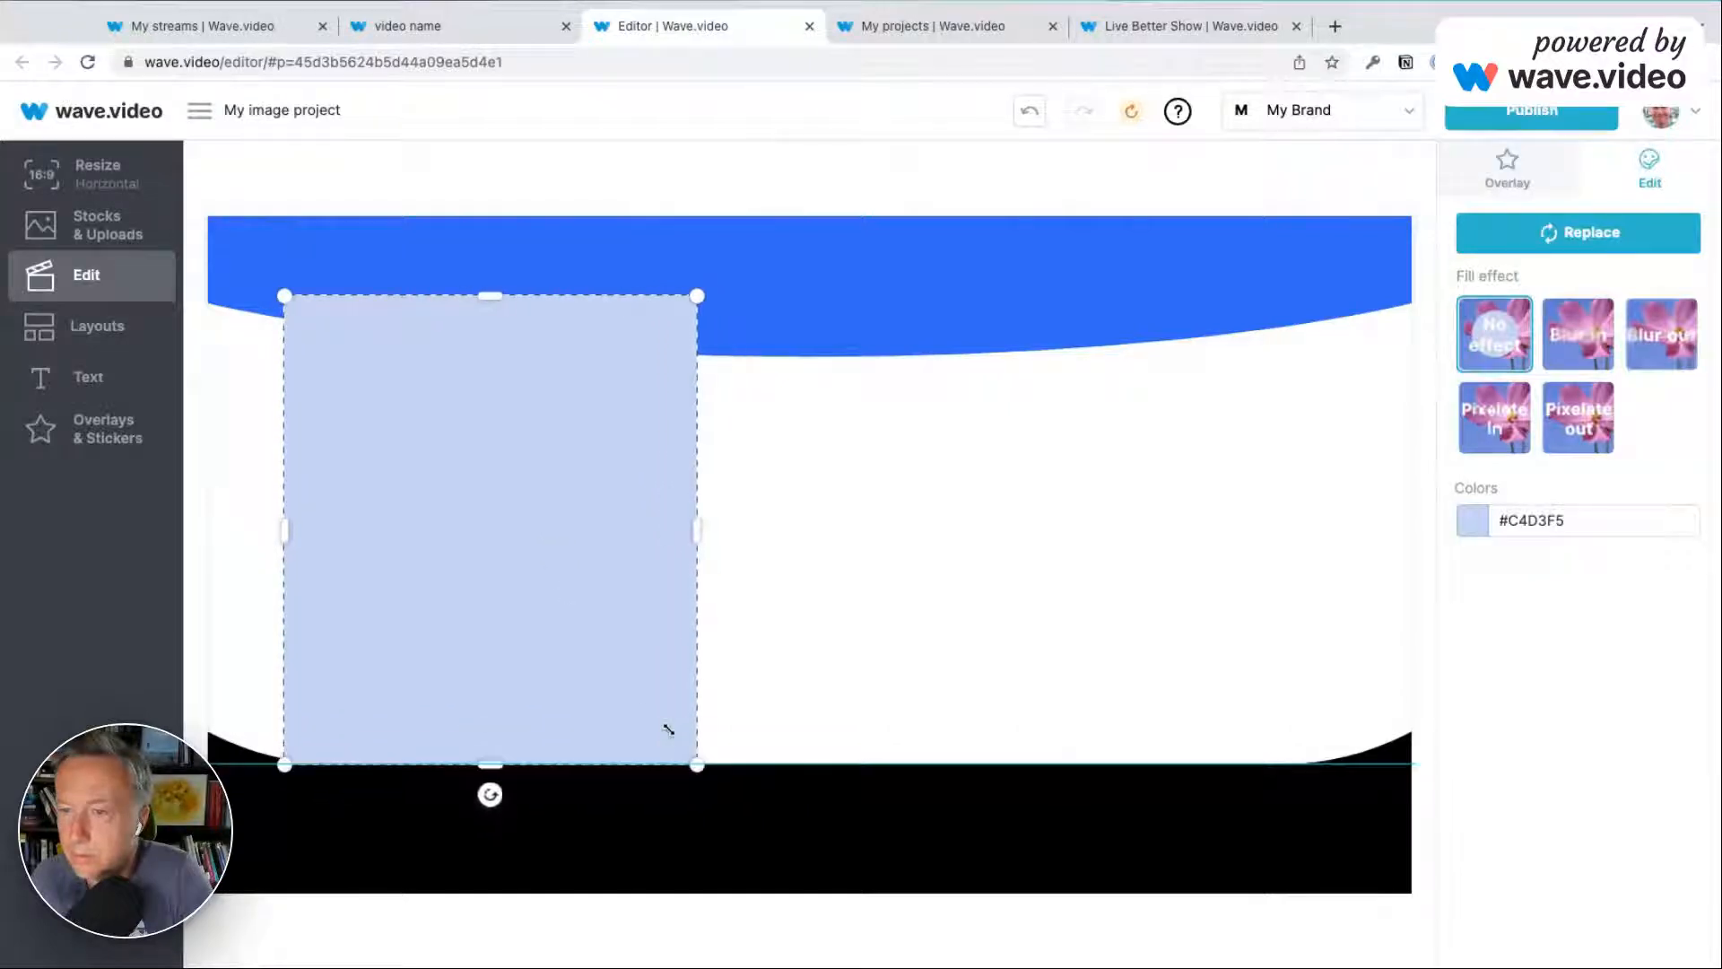
pyautogui.moveTo(631, 699); pyautogui.dragTo(602, 700)
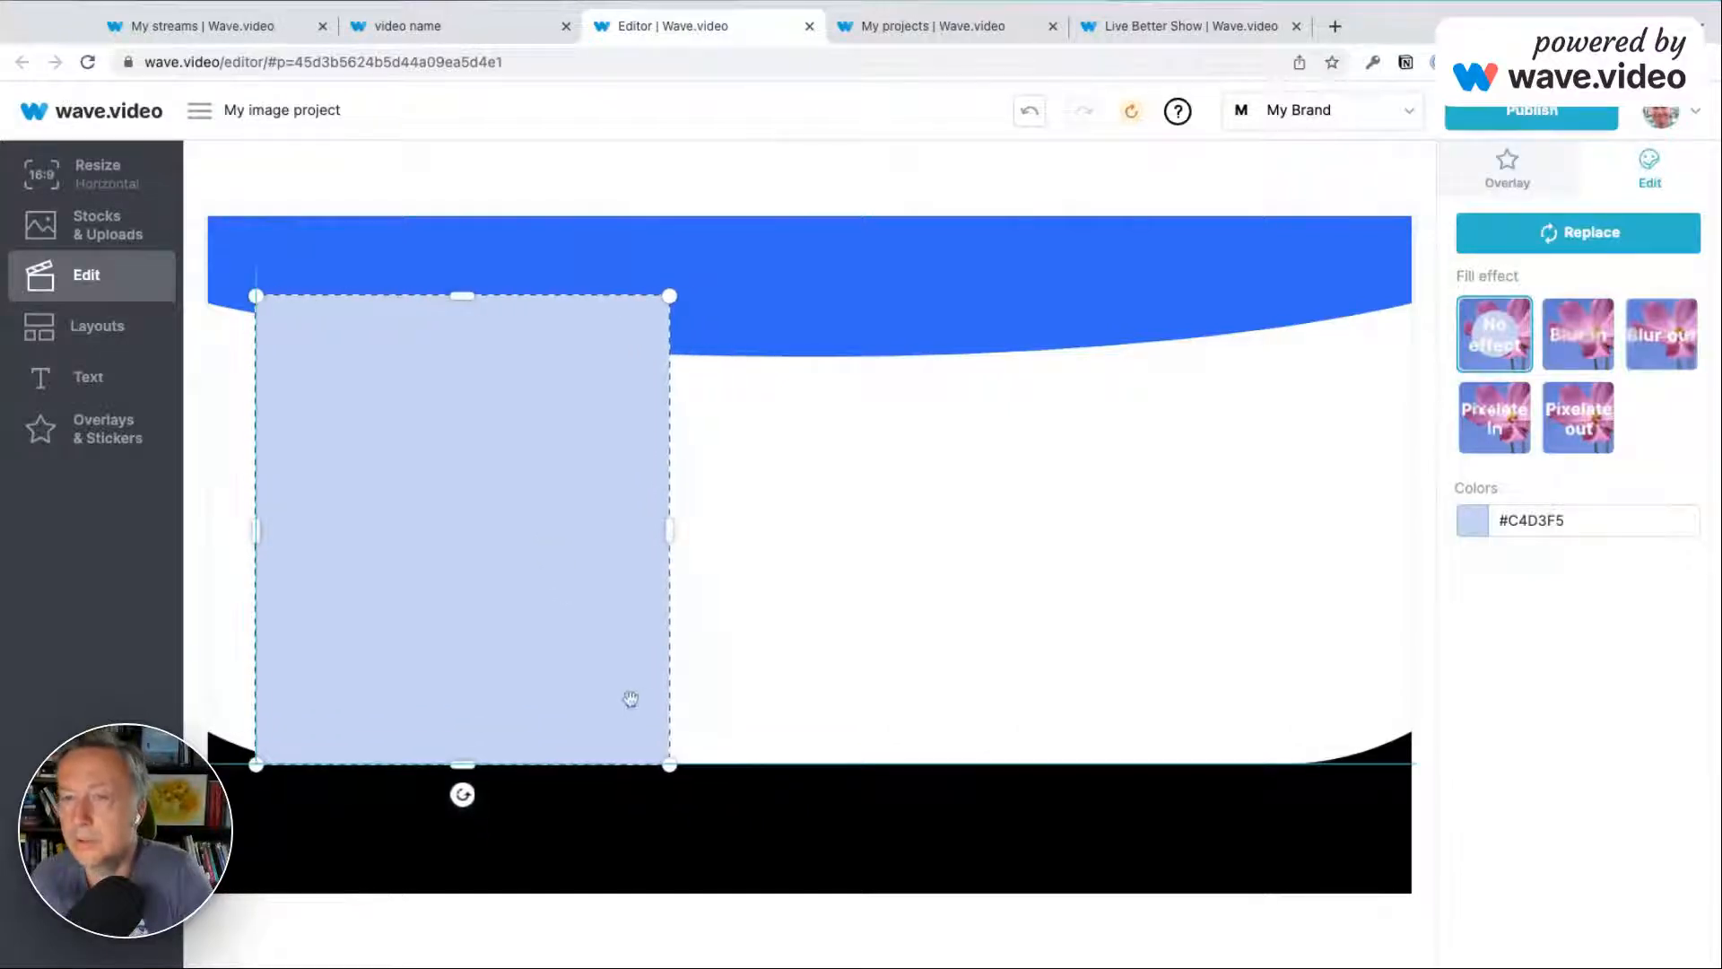
# Compare with the show's guest frame and move the rectangle slightly left and down so it overlaps the black strip.
pyautogui.click(470, 28)
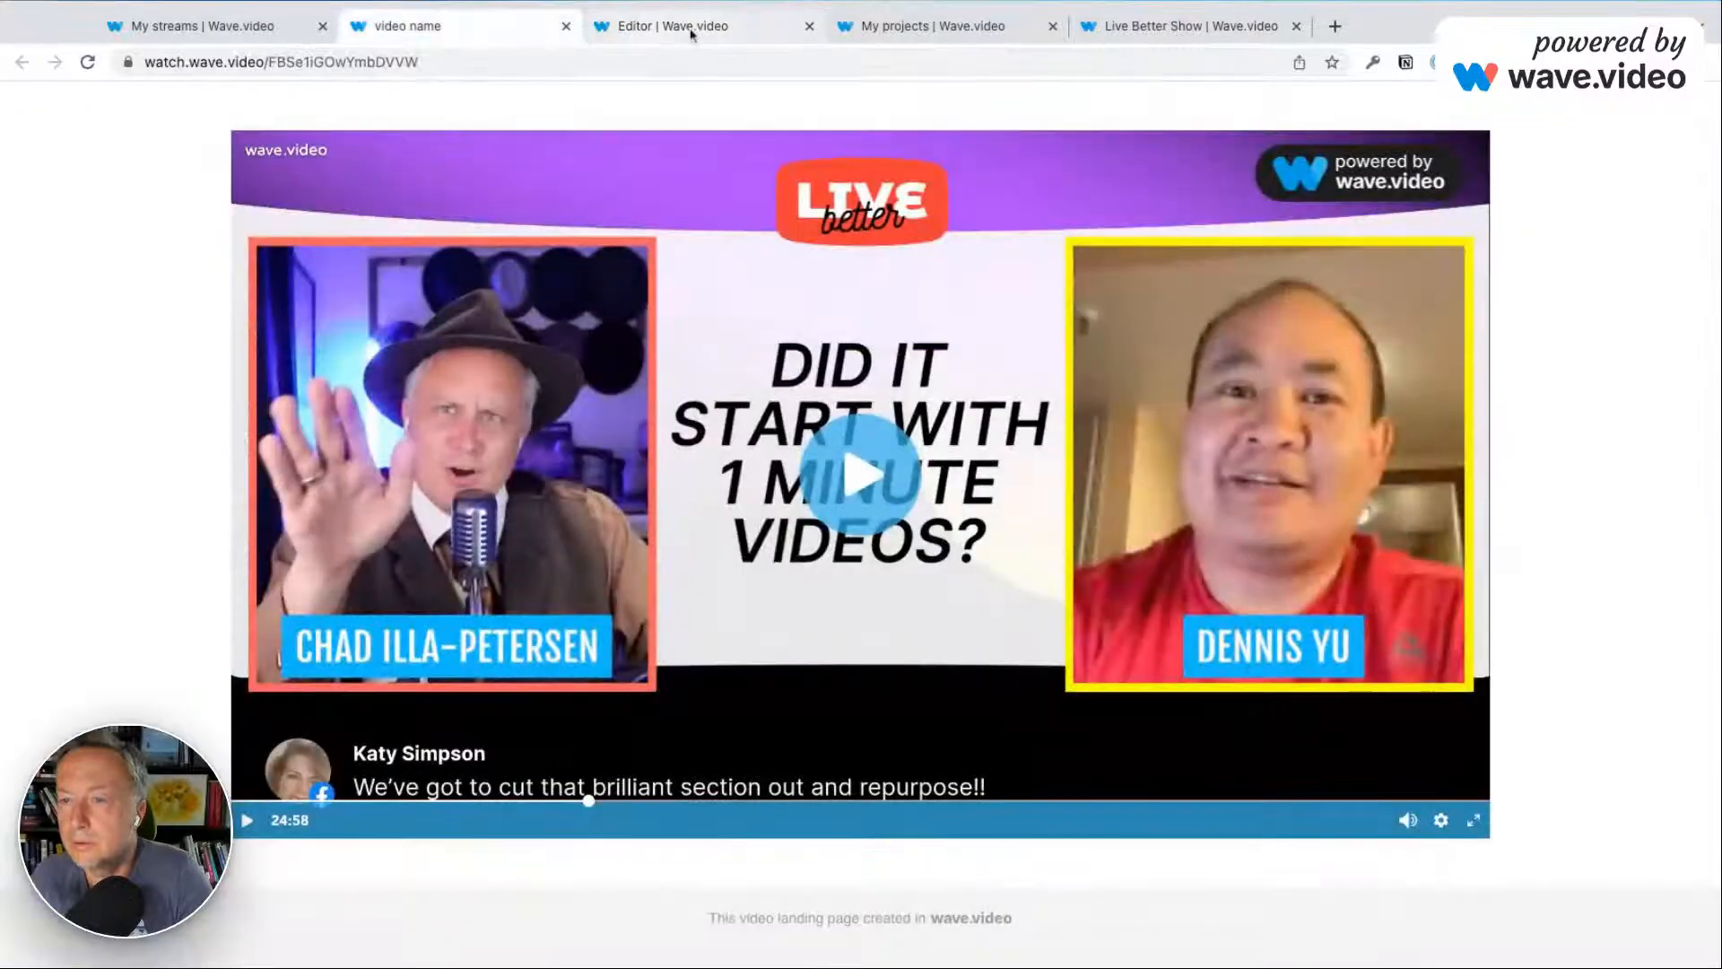
pyautogui.click(691, 34)
pyautogui.moveTo(669, 763)
pyautogui.mouseDown()
pyautogui.moveTo(688, 781)
pyautogui.moveTo(669, 765)
pyautogui.mouseUp()
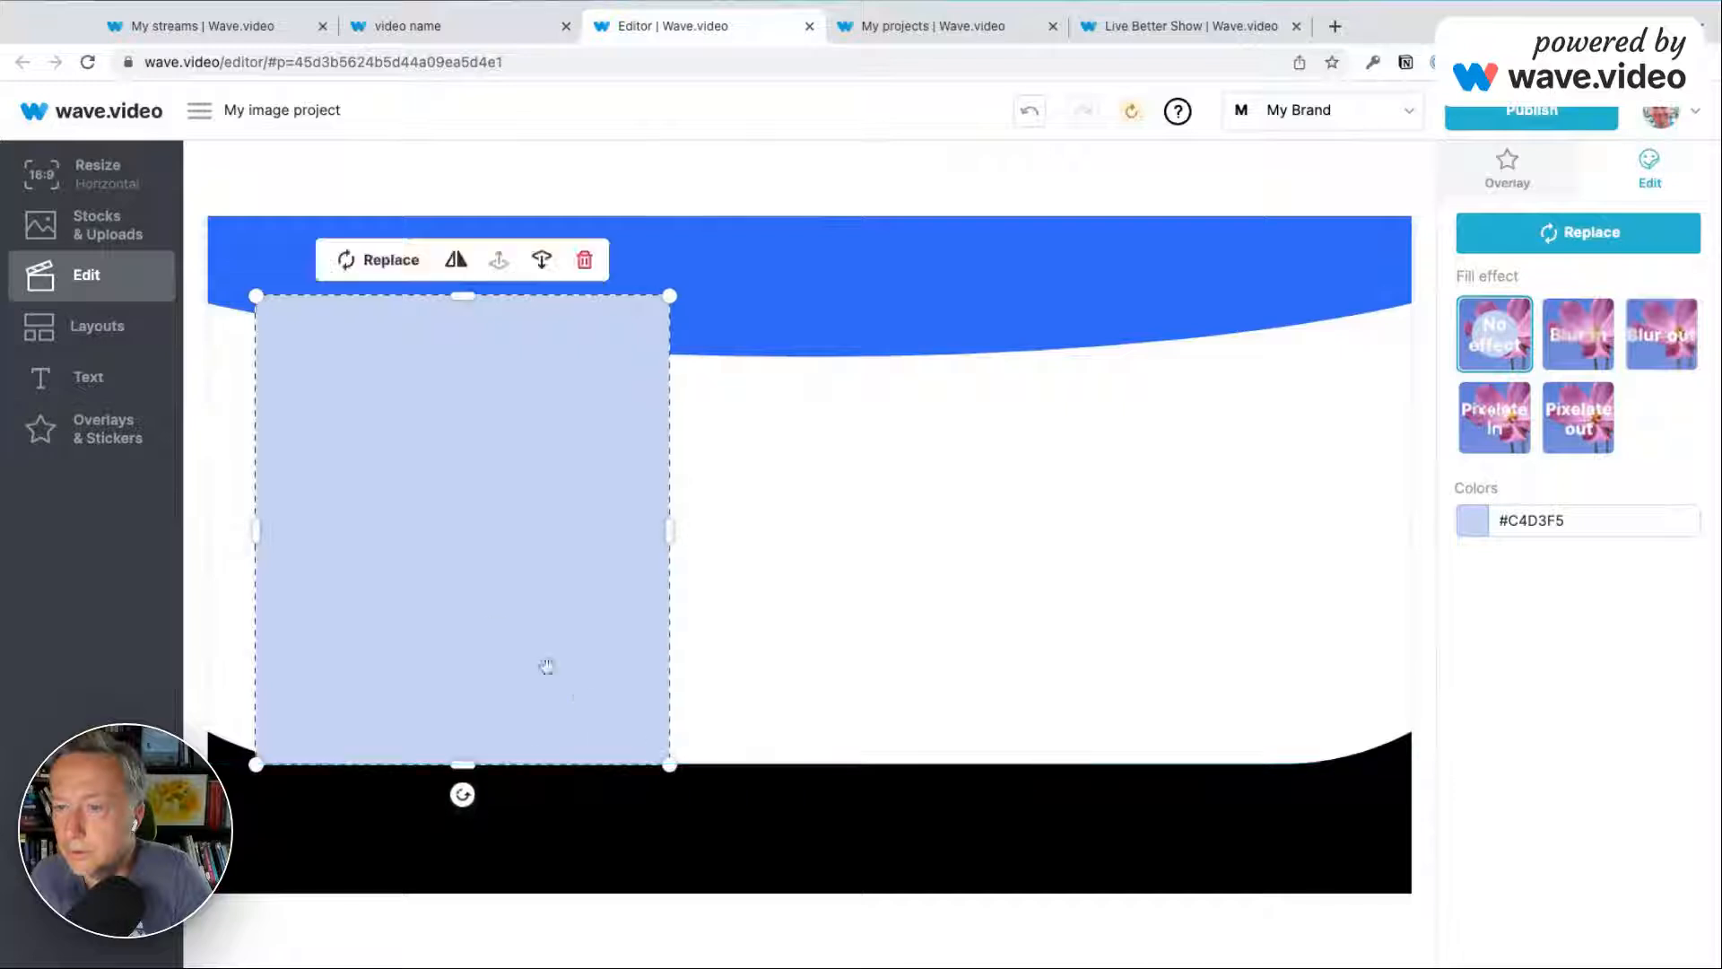
pyautogui.moveTo(508, 596); pyautogui.dragTo(491, 620)
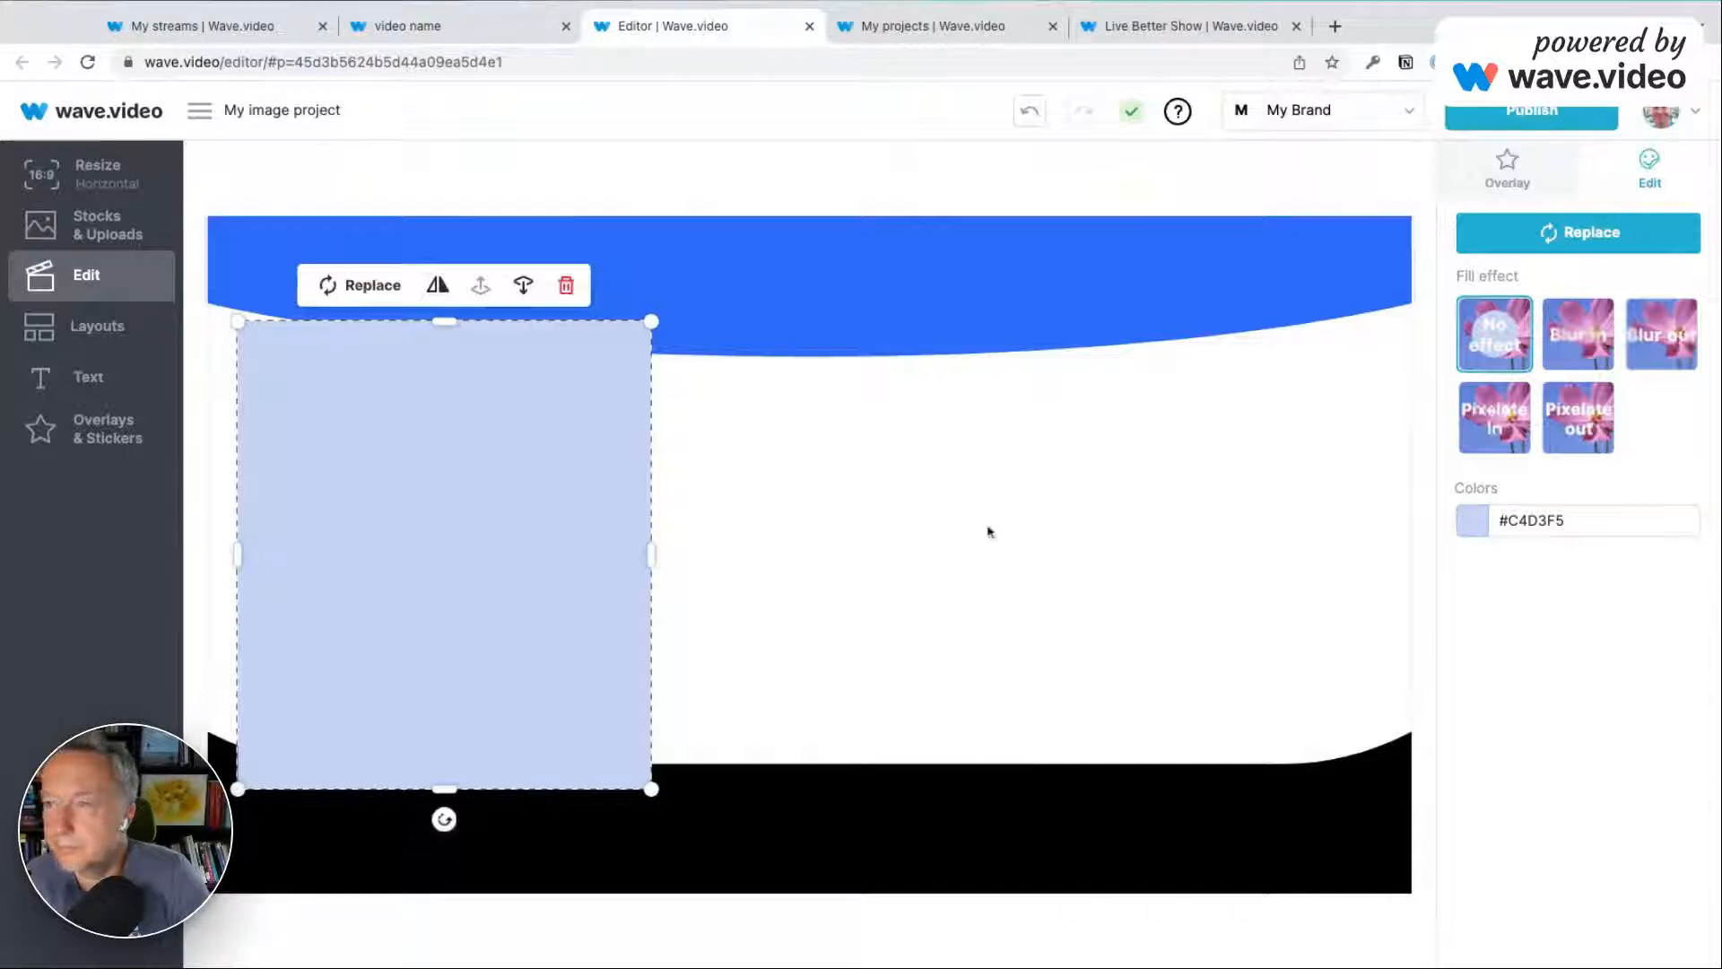
# Recolour the portrait rectangle pink, #F54AA3.
pyautogui.click(1482, 536)
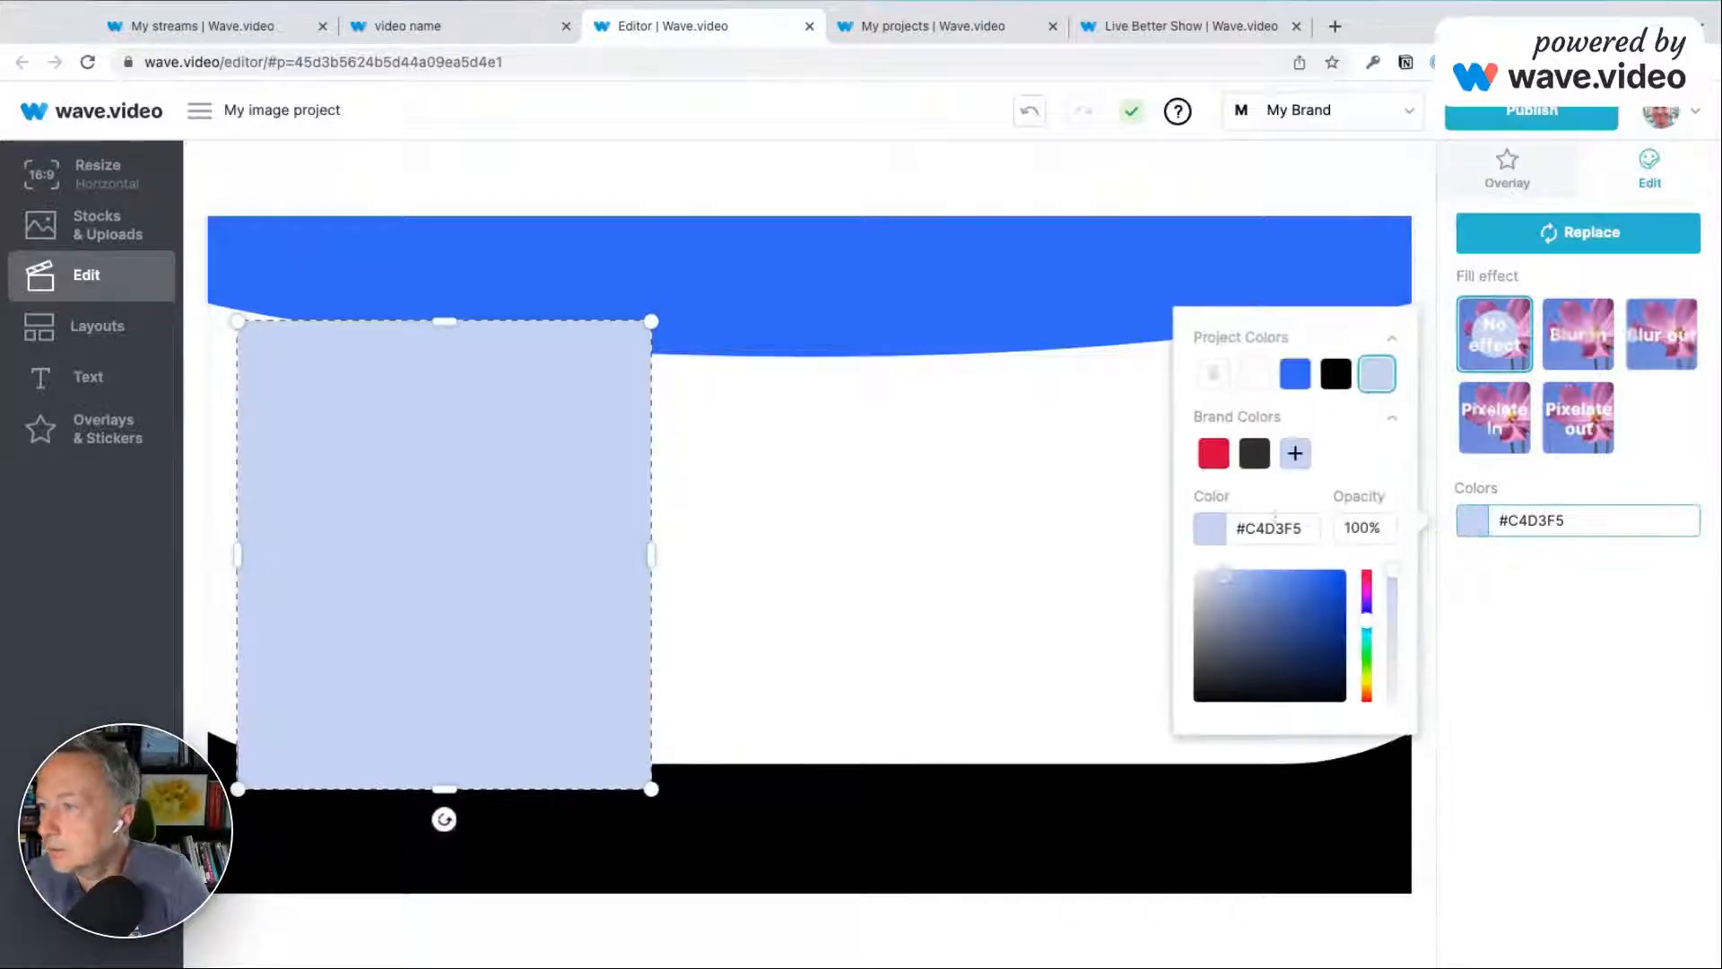
pyautogui.moveTo(1369, 622); pyautogui.dragTo(1366, 584)
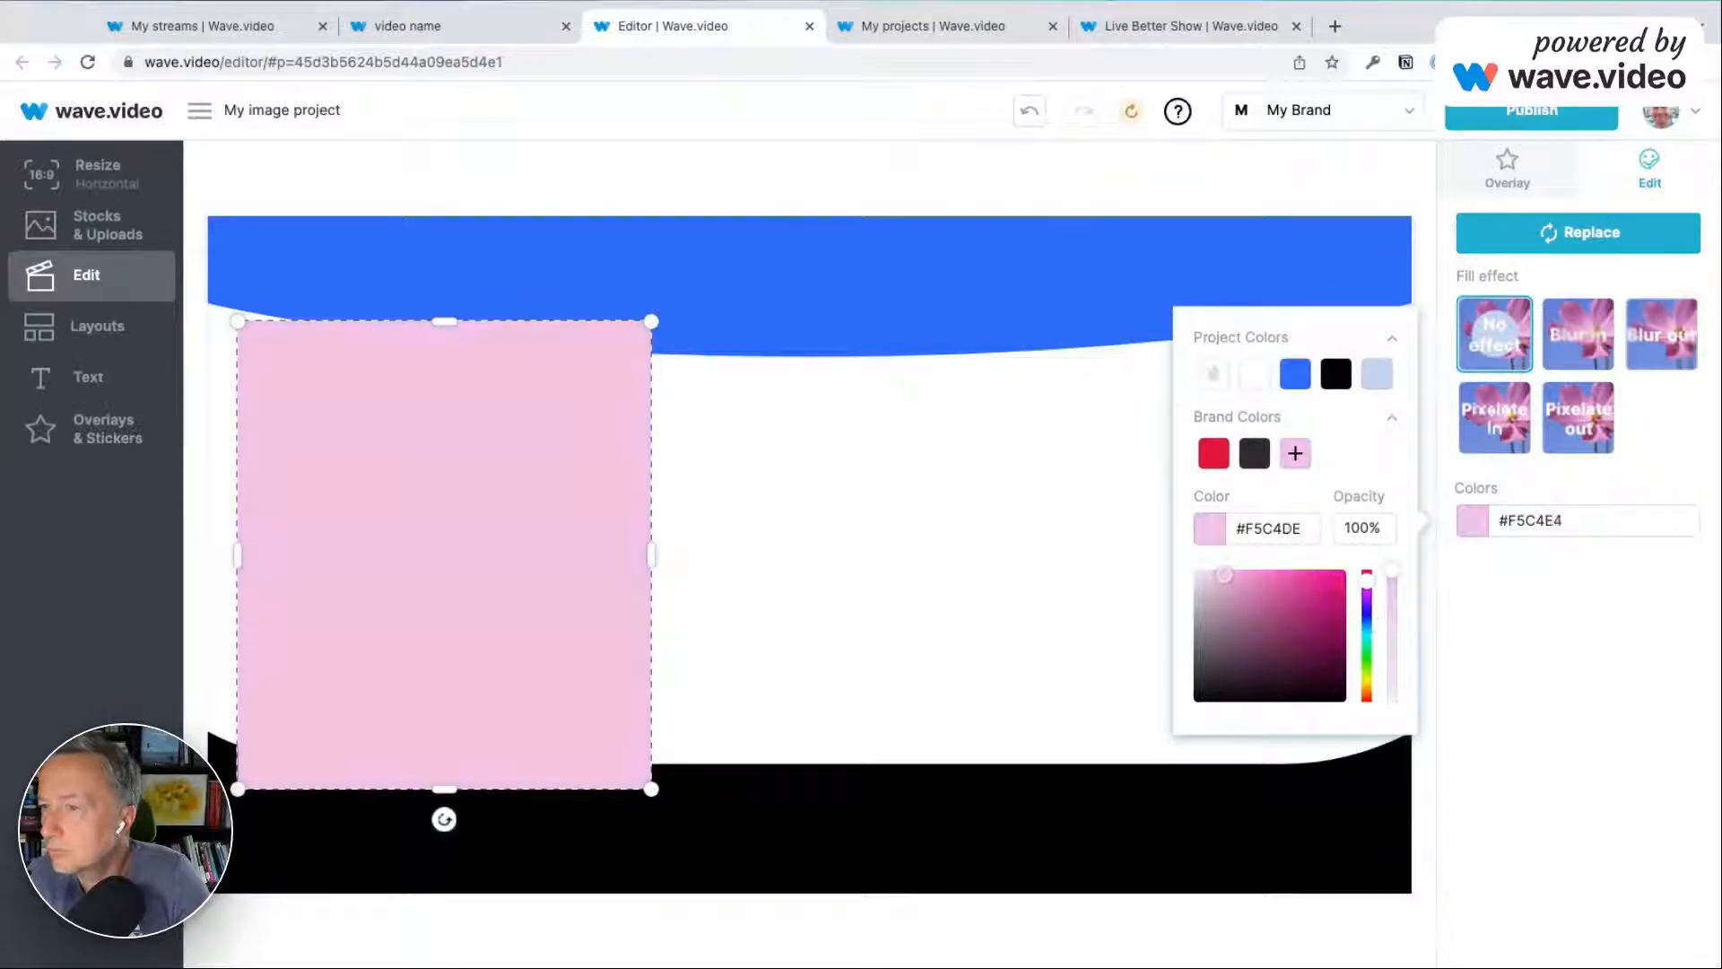
pyautogui.moveTo(1226, 576); pyautogui.dragTo(1300, 574)
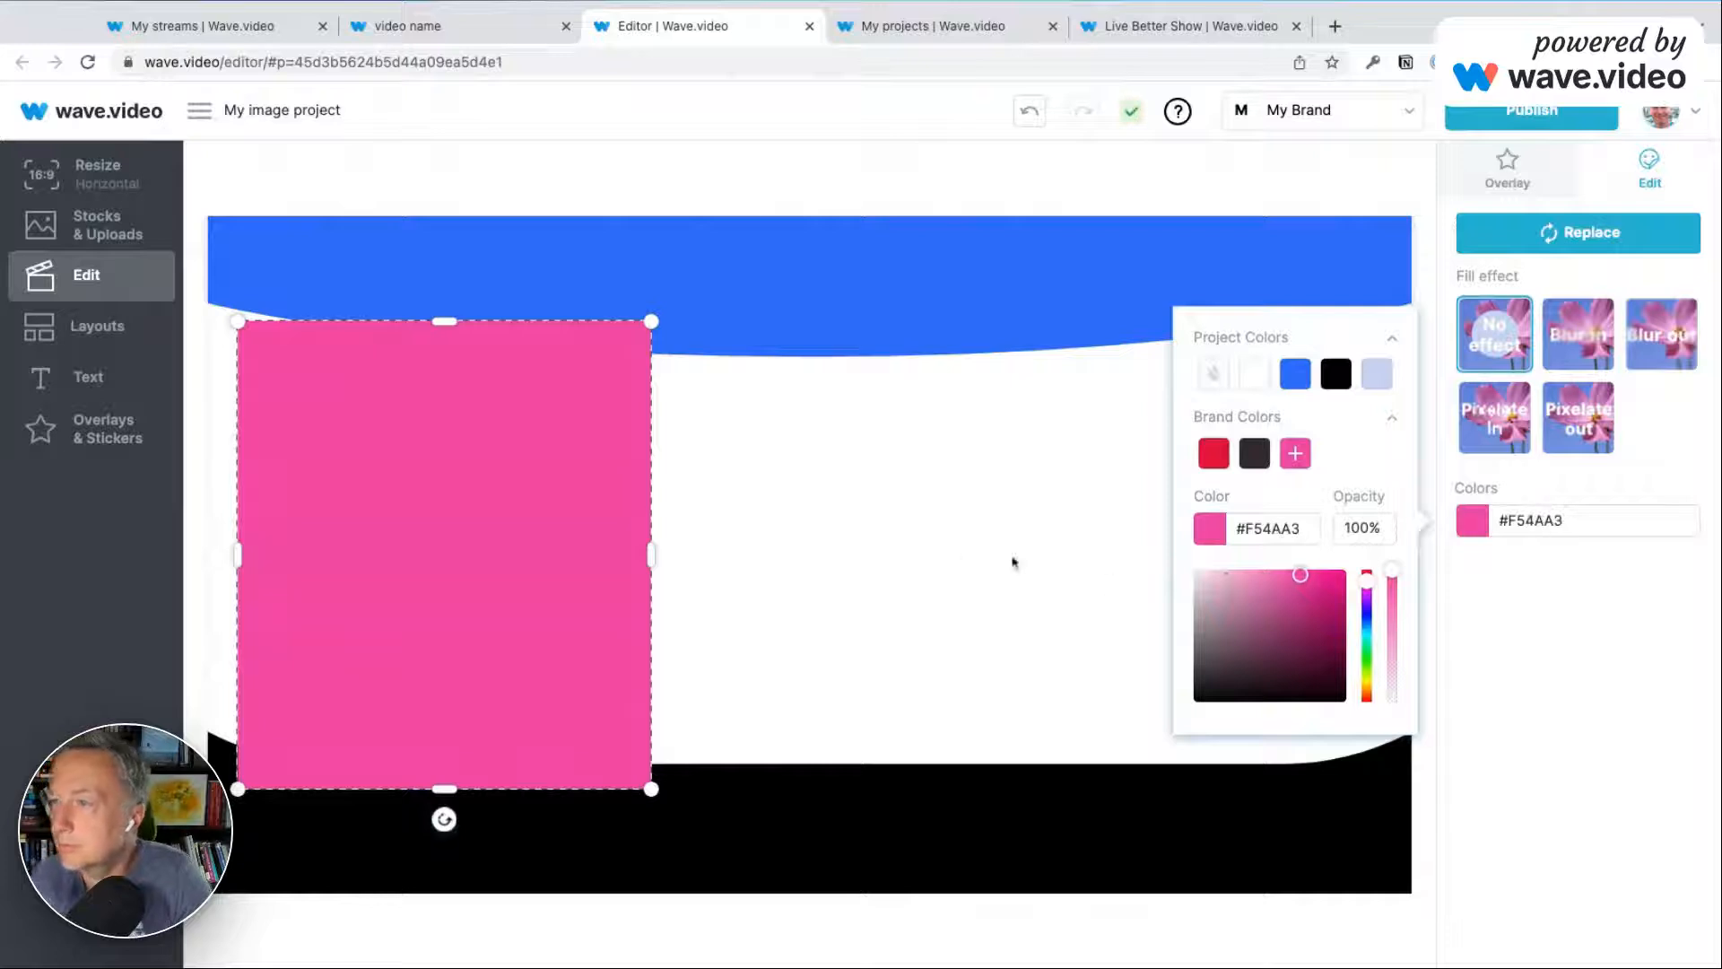
pyautogui.click(923, 533)
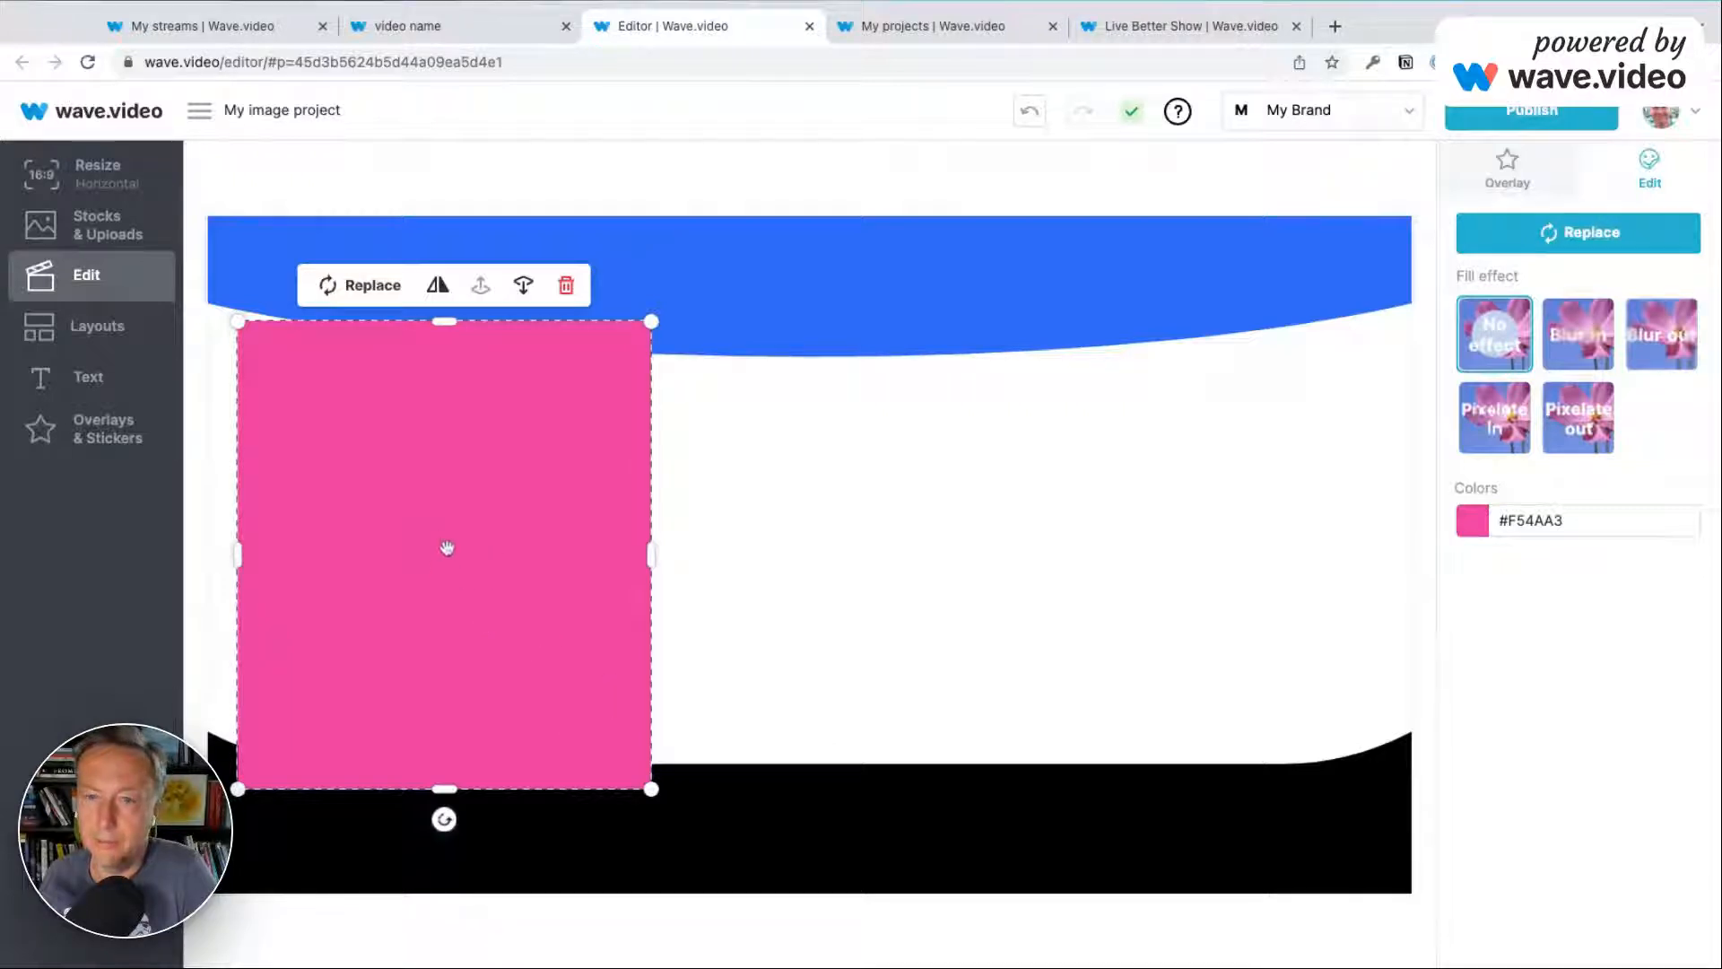
# Add a second square beside the pink rectangle and replace it with transparent media.
pyautogui.click(98, 436)
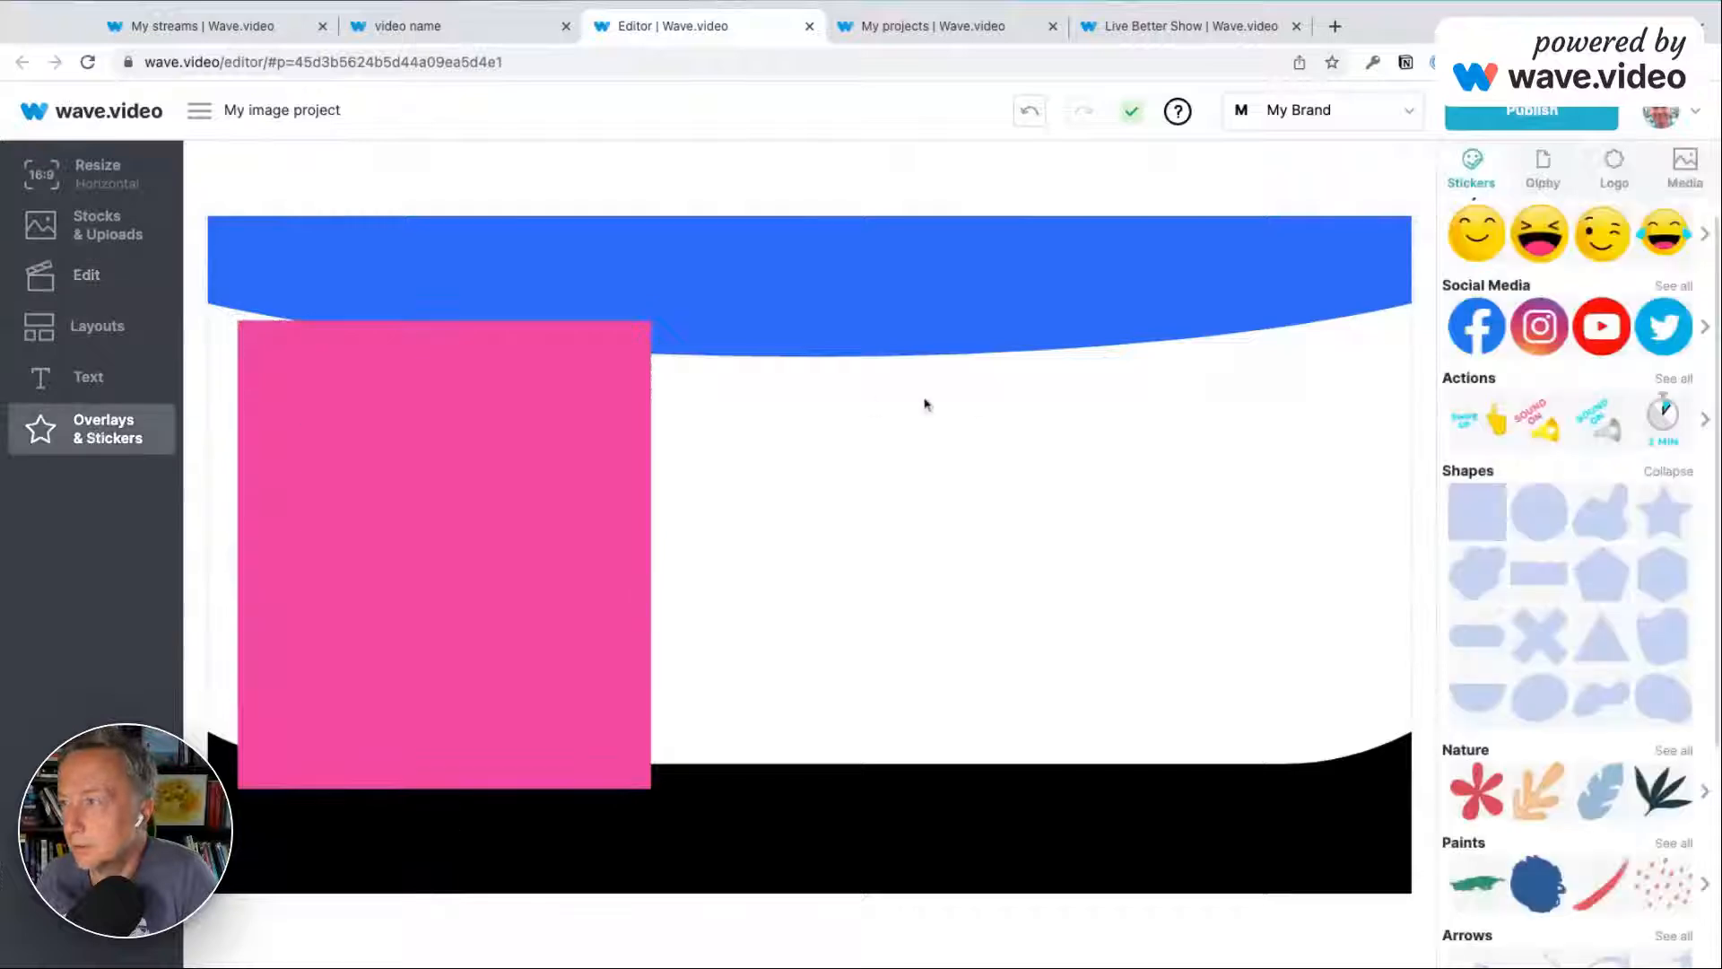
pyautogui.moveTo(1476, 513); pyautogui.dragTo(1006, 490)
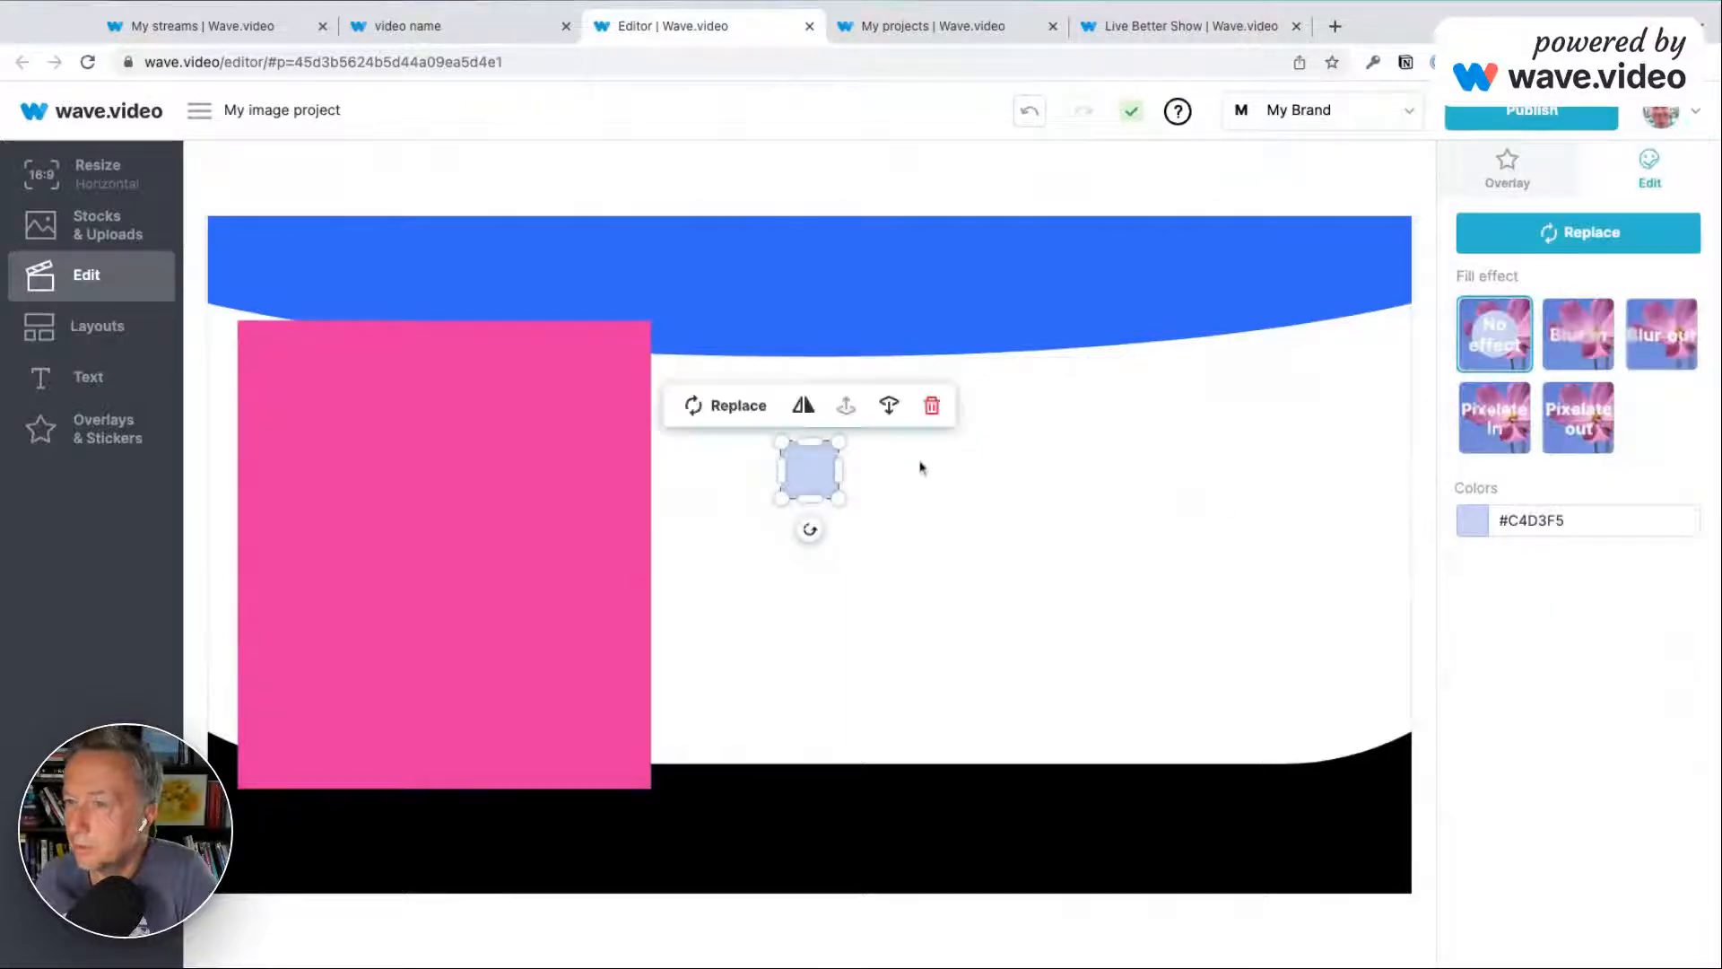
pyautogui.click(742, 409)
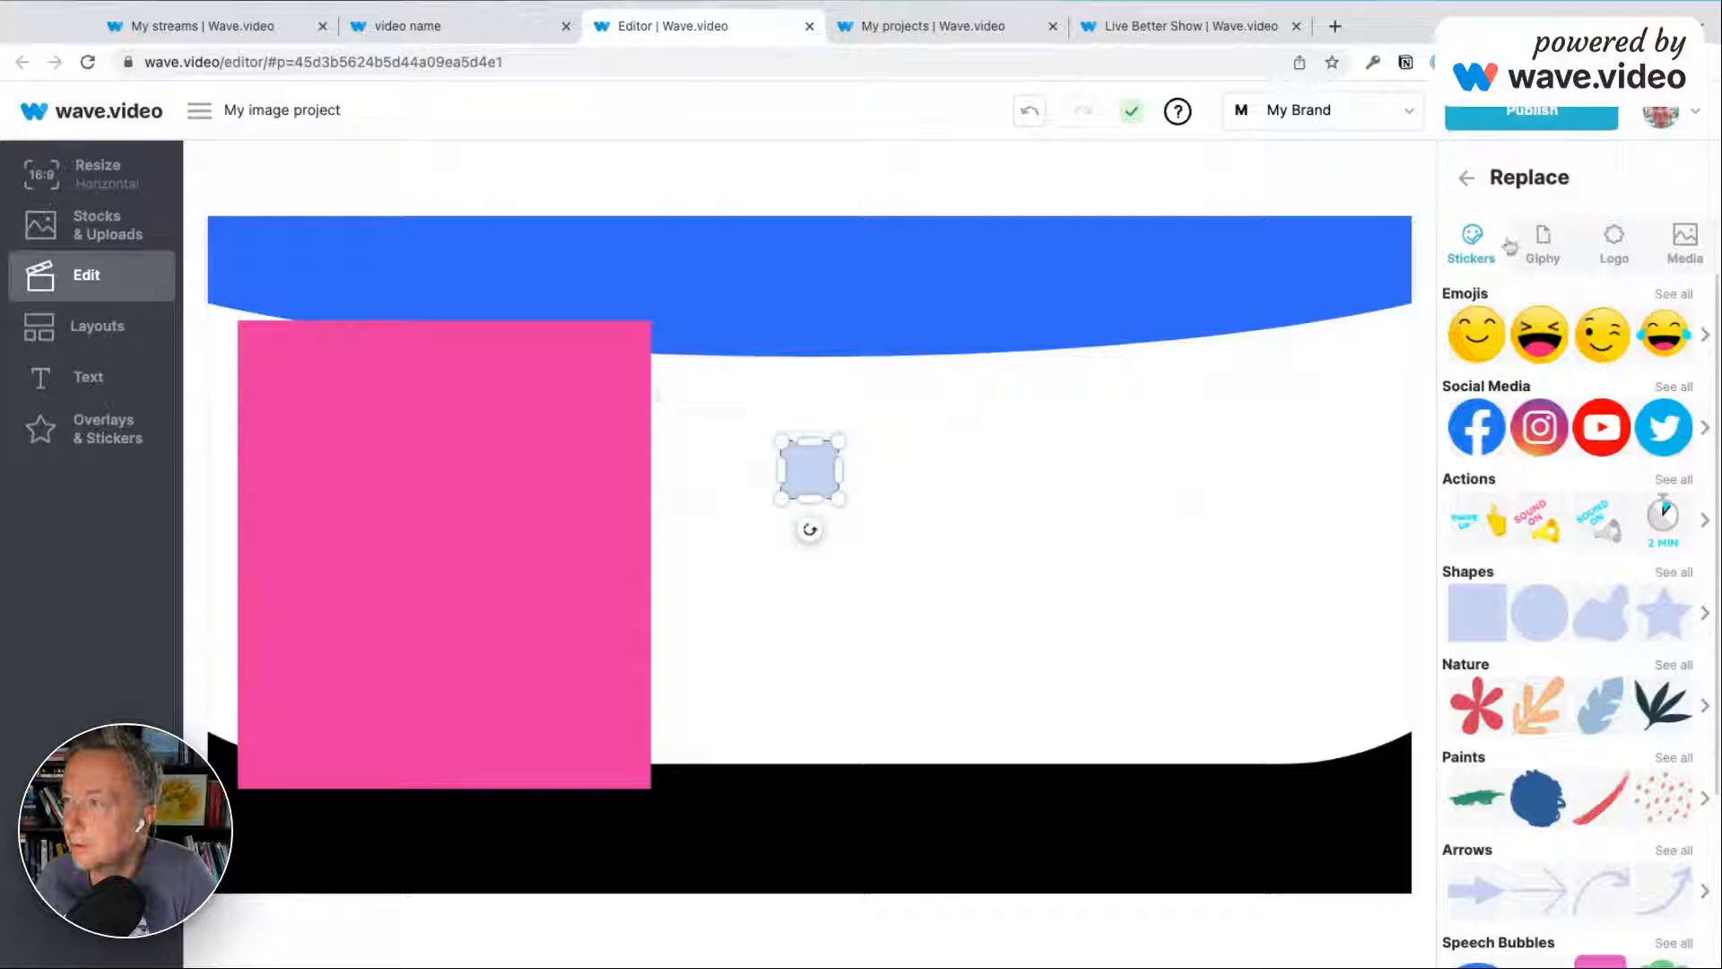
pyautogui.click(1686, 244)
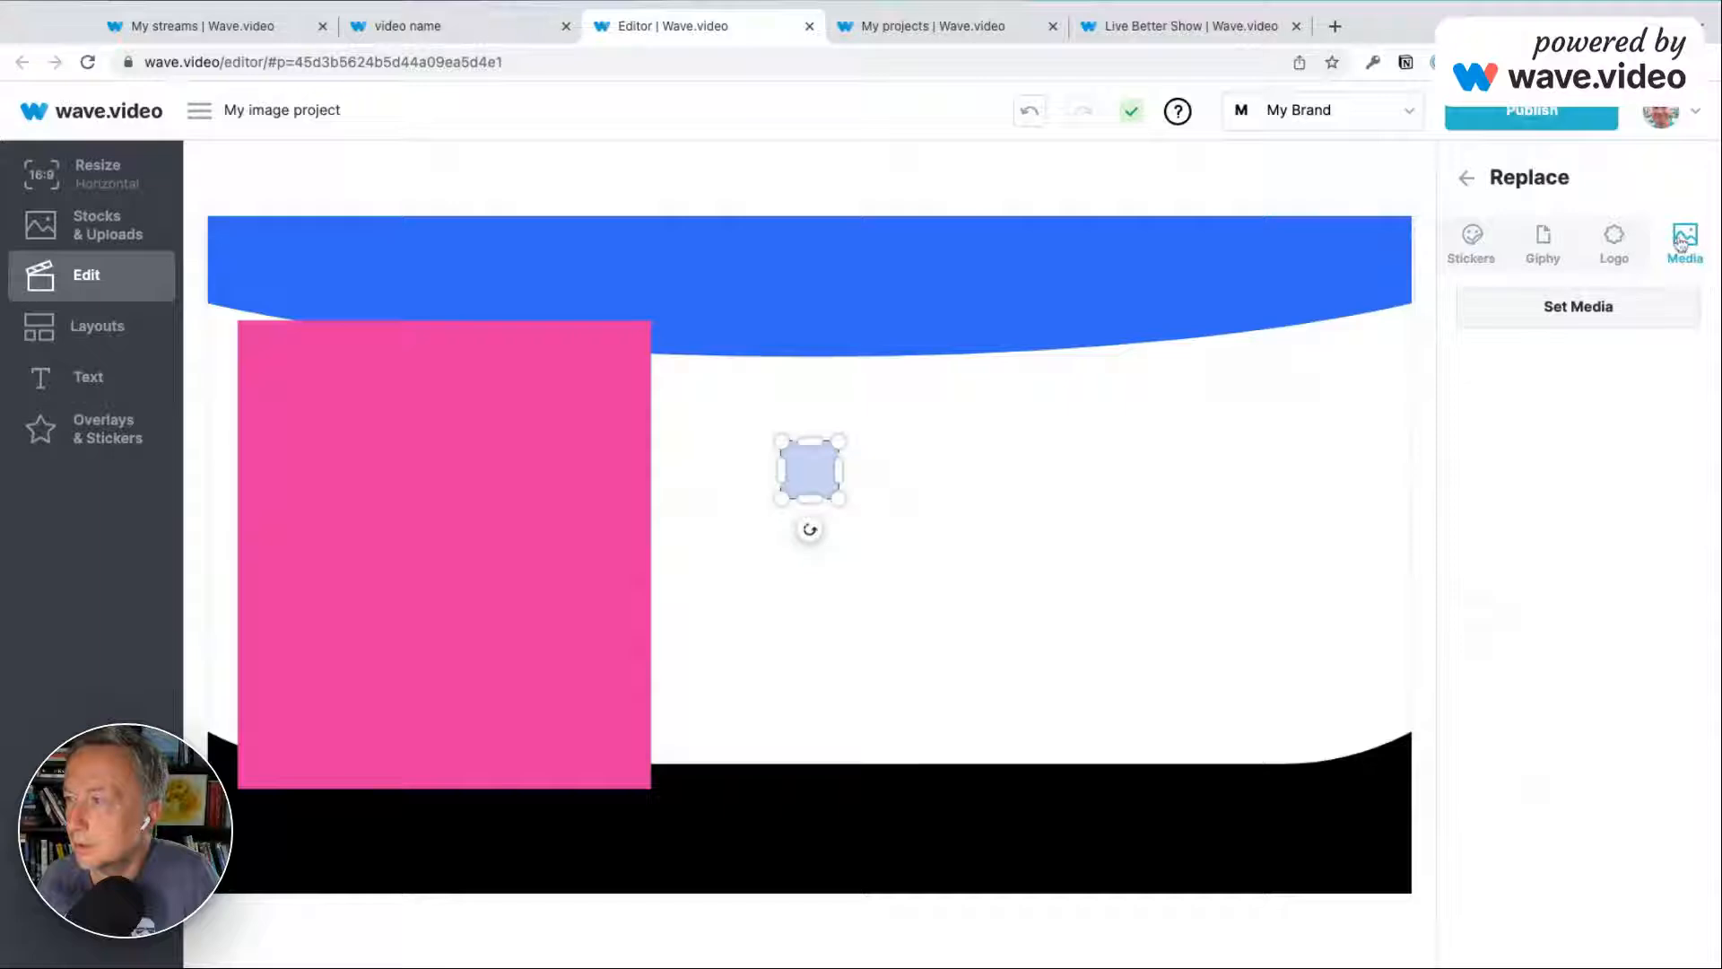
pyautogui.click(1594, 322)
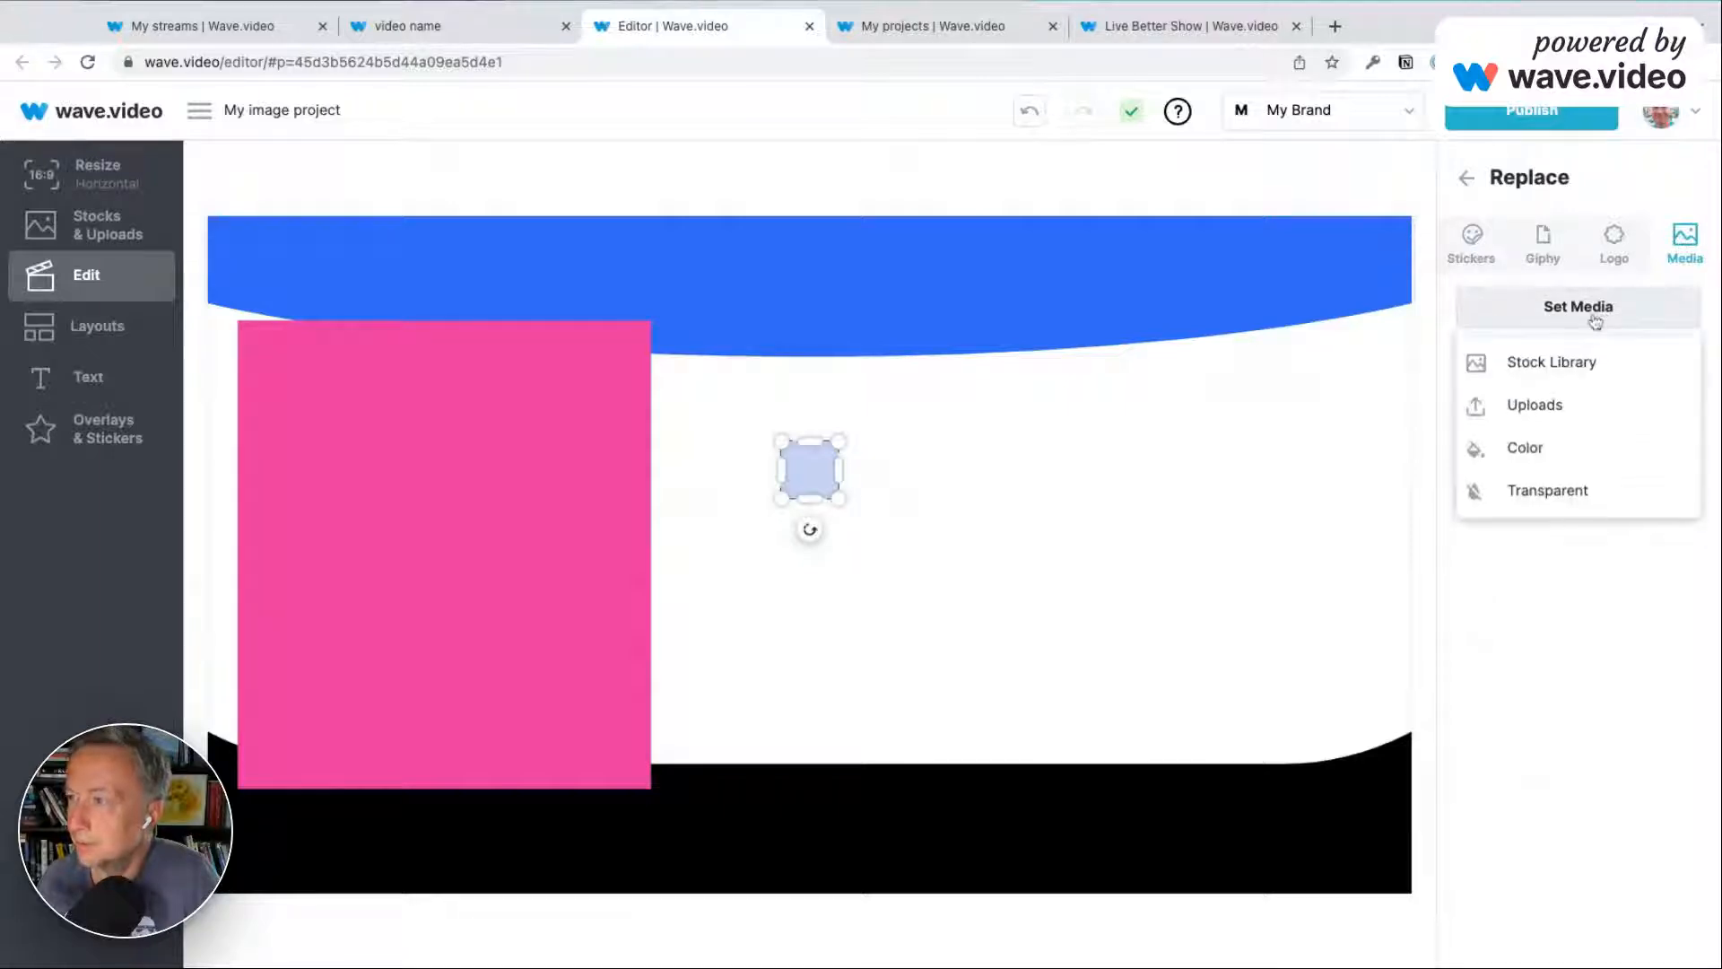
pyautogui.click(1547, 493)
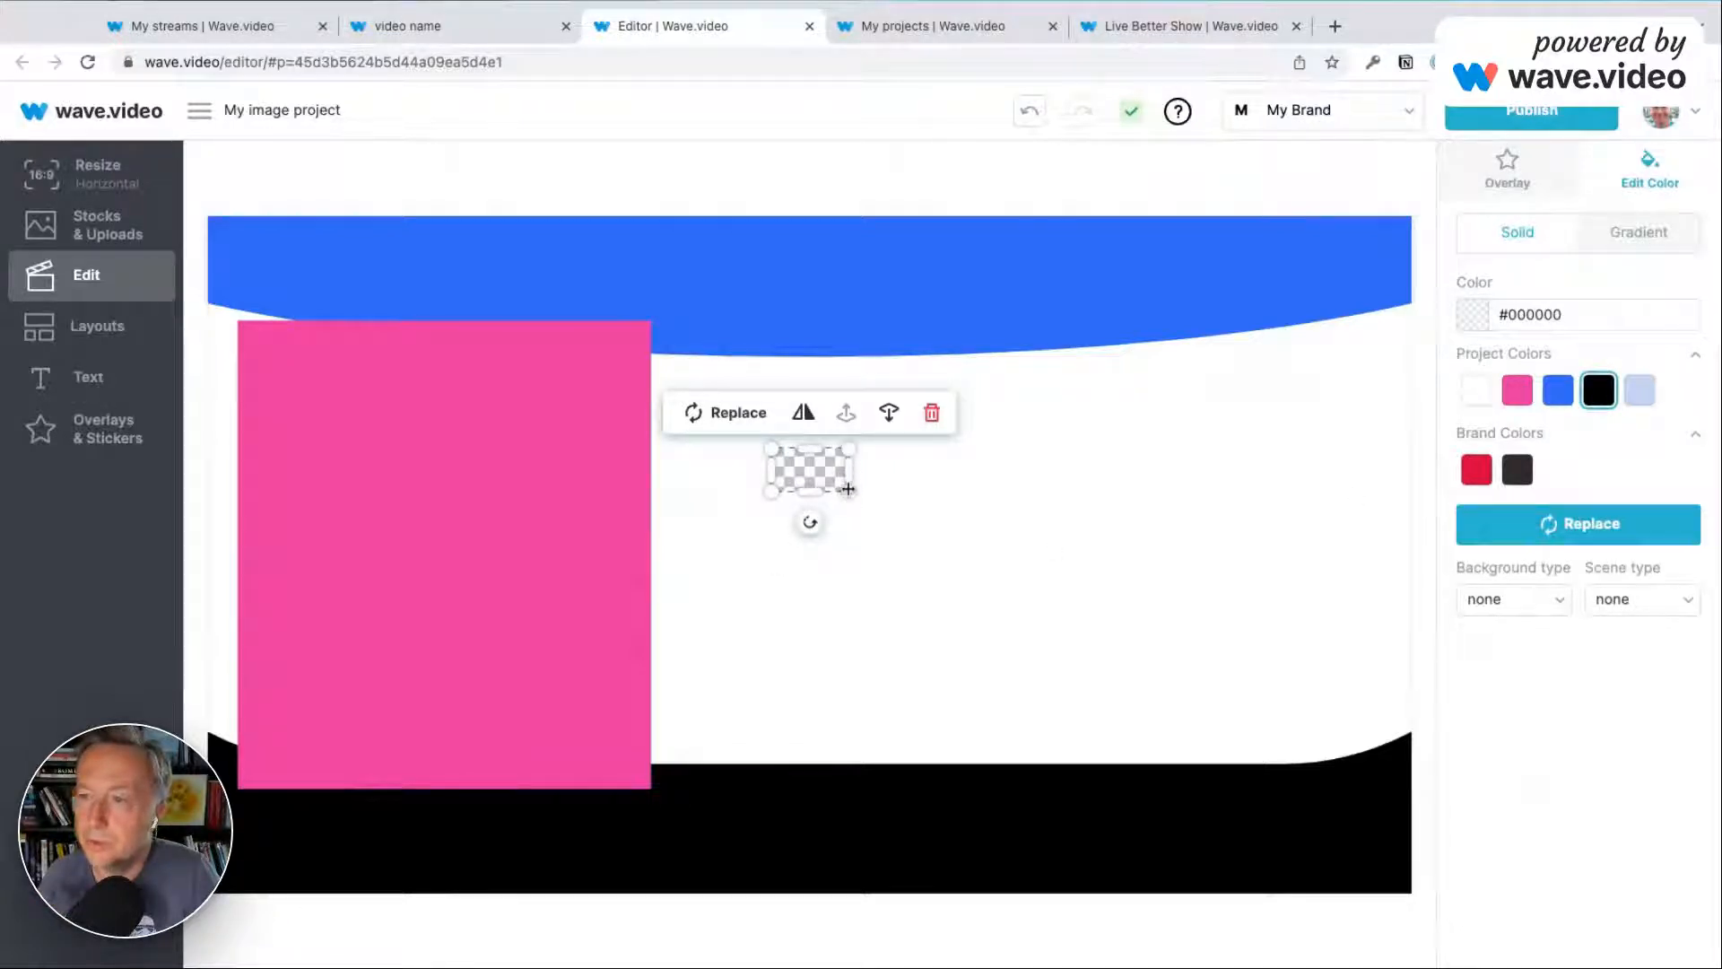
# Enlarge the transparent element and fit it inside the pink rectangle, leaving a narrow pink border on all sides.
pyautogui.moveTo(847, 493); pyautogui.dragTo(904, 517)
pyautogui.moveTo(841, 581); pyautogui.dragTo(637, 473)
pyautogui.moveTo(446, 611); pyautogui.dragTo(446, 731)
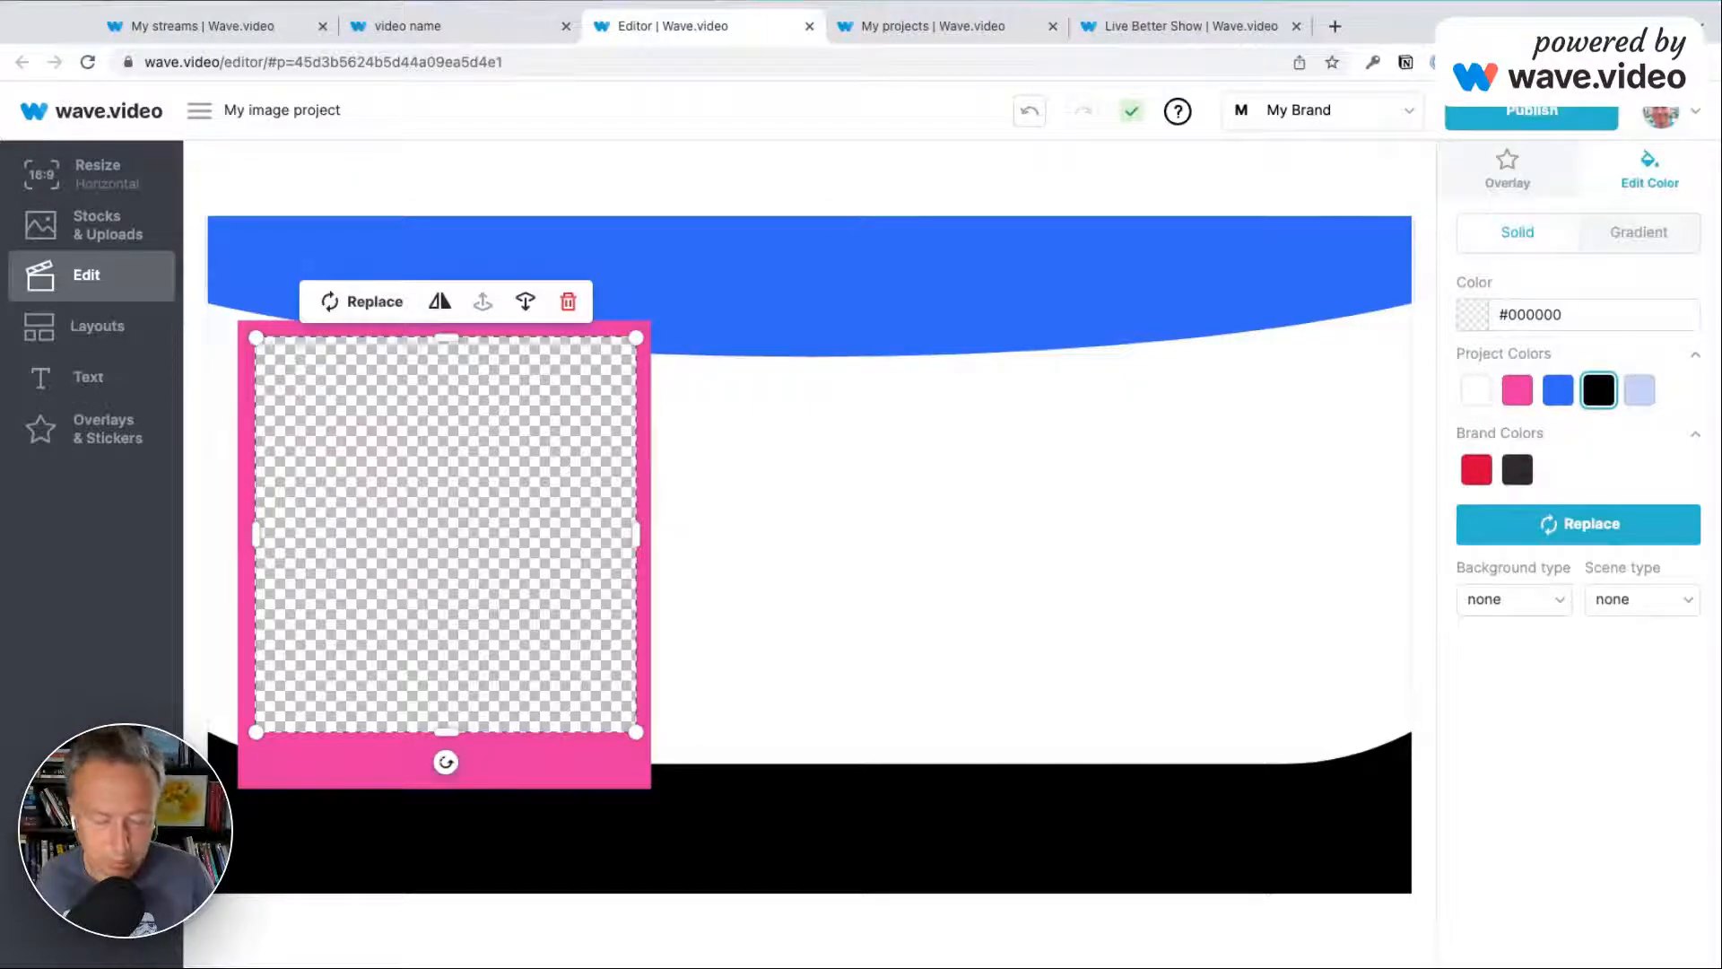
pyautogui.moveTo(447, 731); pyautogui.dragTo(446, 772)
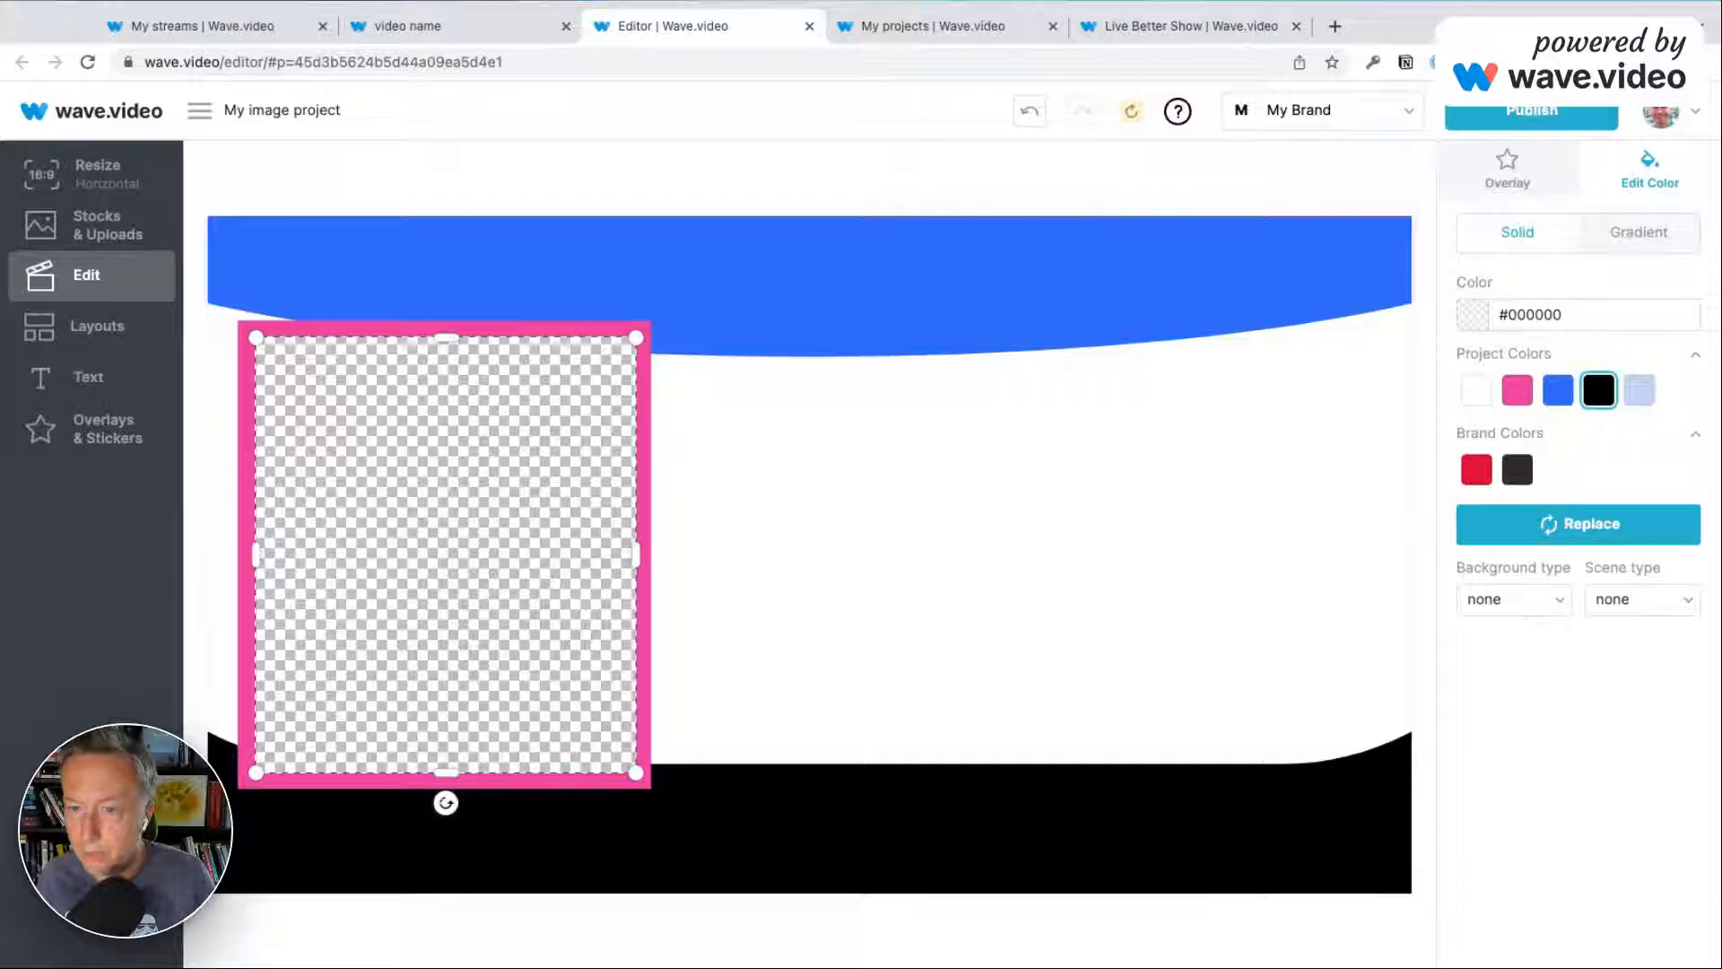
# Fine-tune the left and bottom edges of the transparent area to even out the pink border.
pyautogui.click(257, 556)
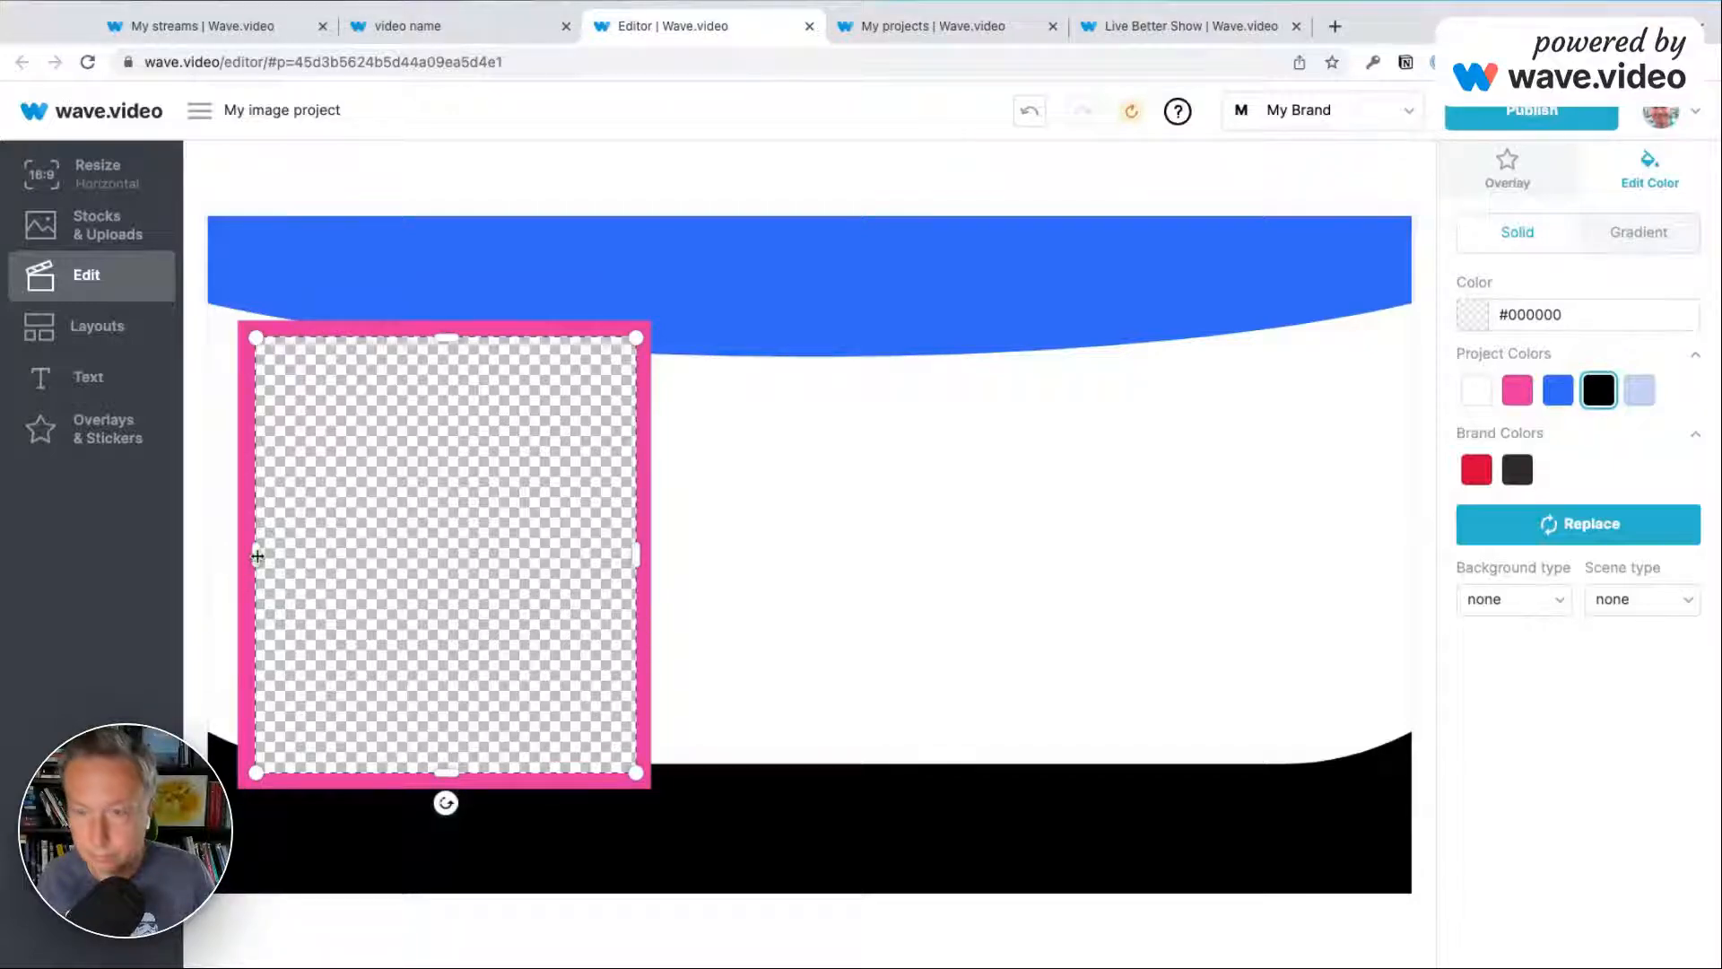
pyautogui.moveTo(255, 555)
pyautogui.mouseDown()
pyautogui.moveTo(272, 555)
pyautogui.moveTo(254, 555)
pyautogui.mouseUp()
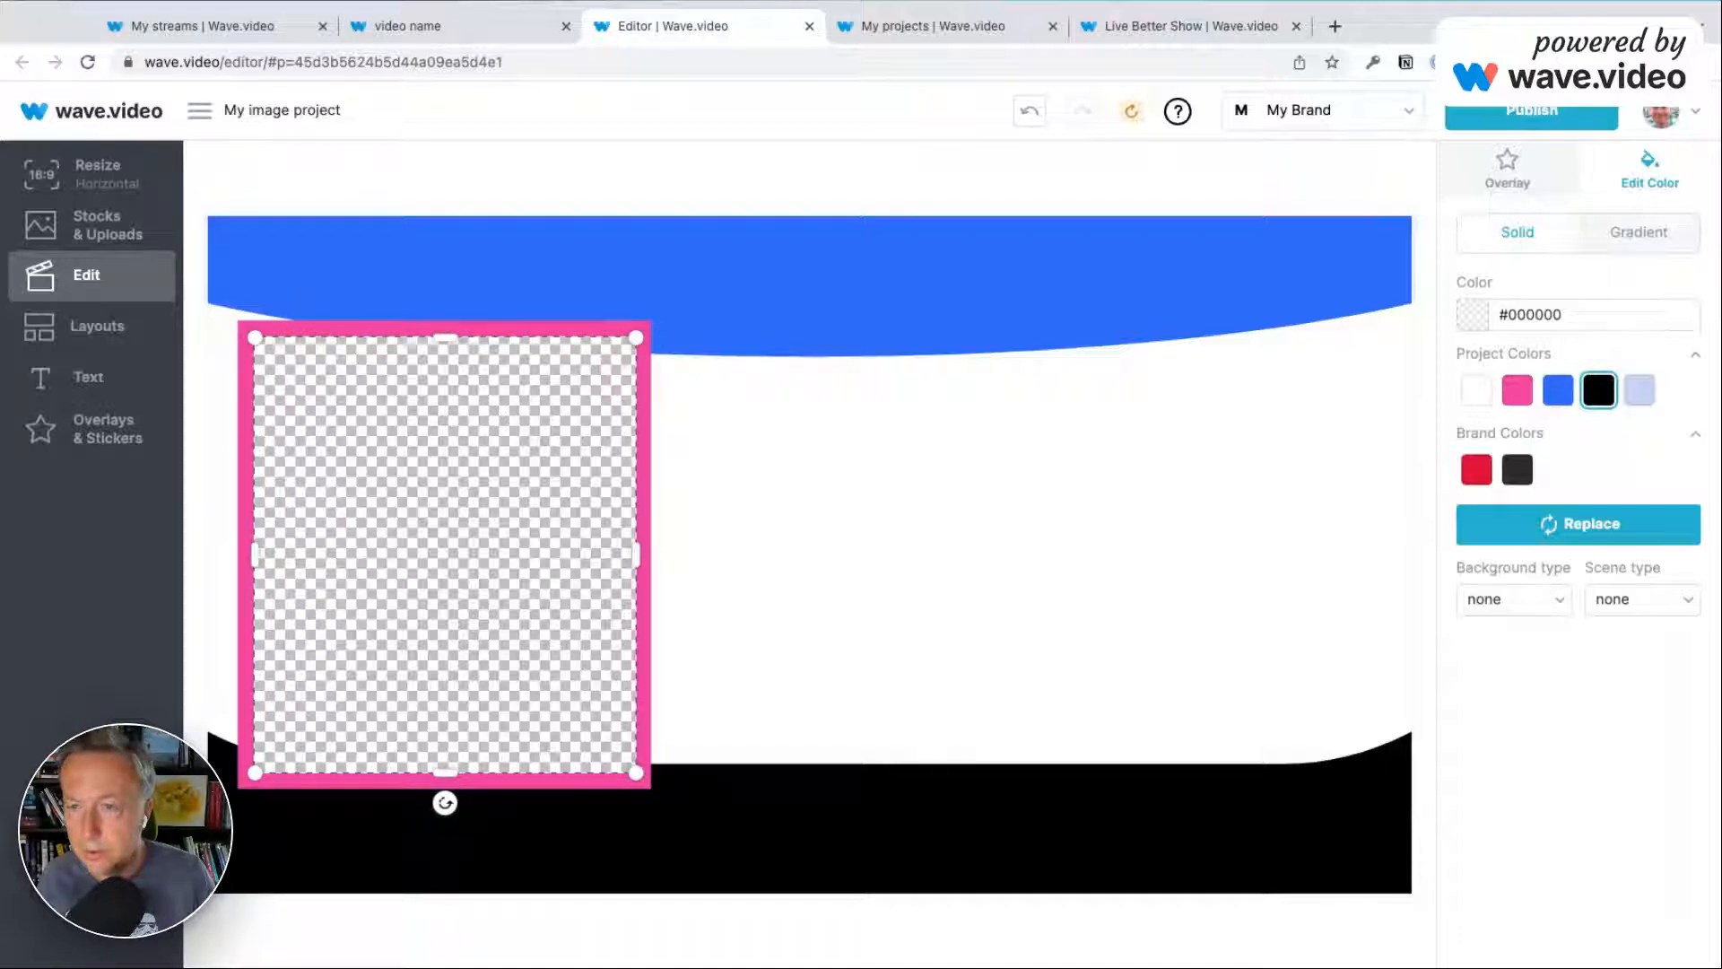
pyautogui.click(696, 469)
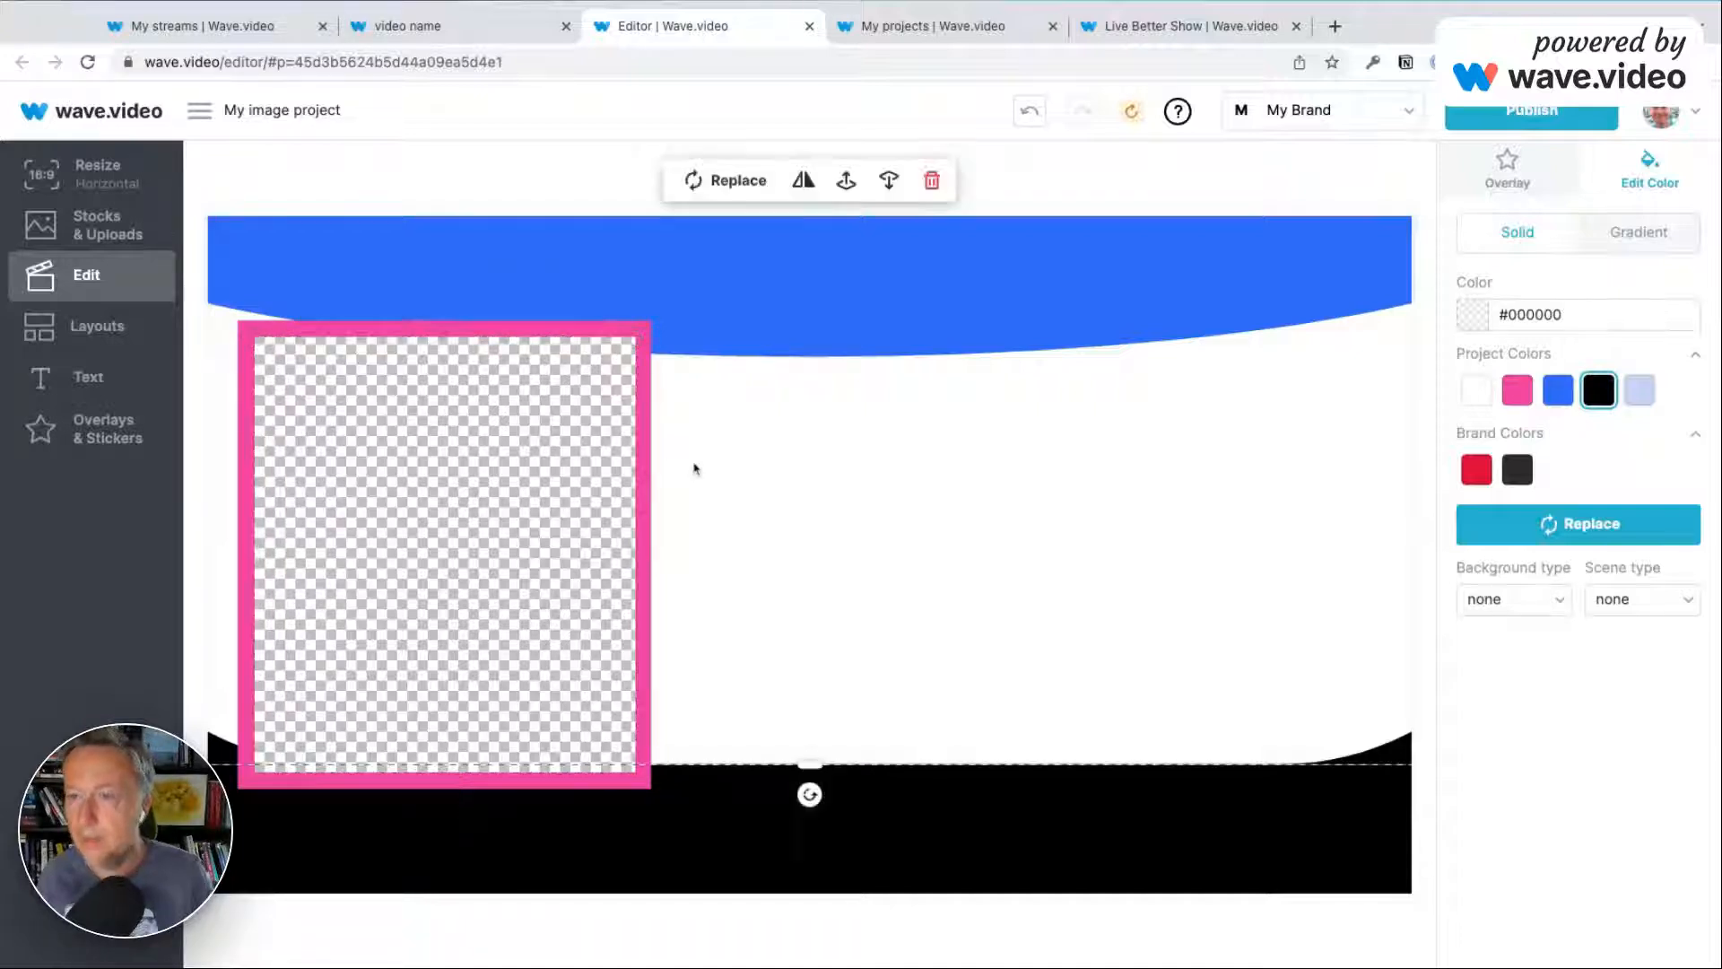
pyautogui.click(450, 619)
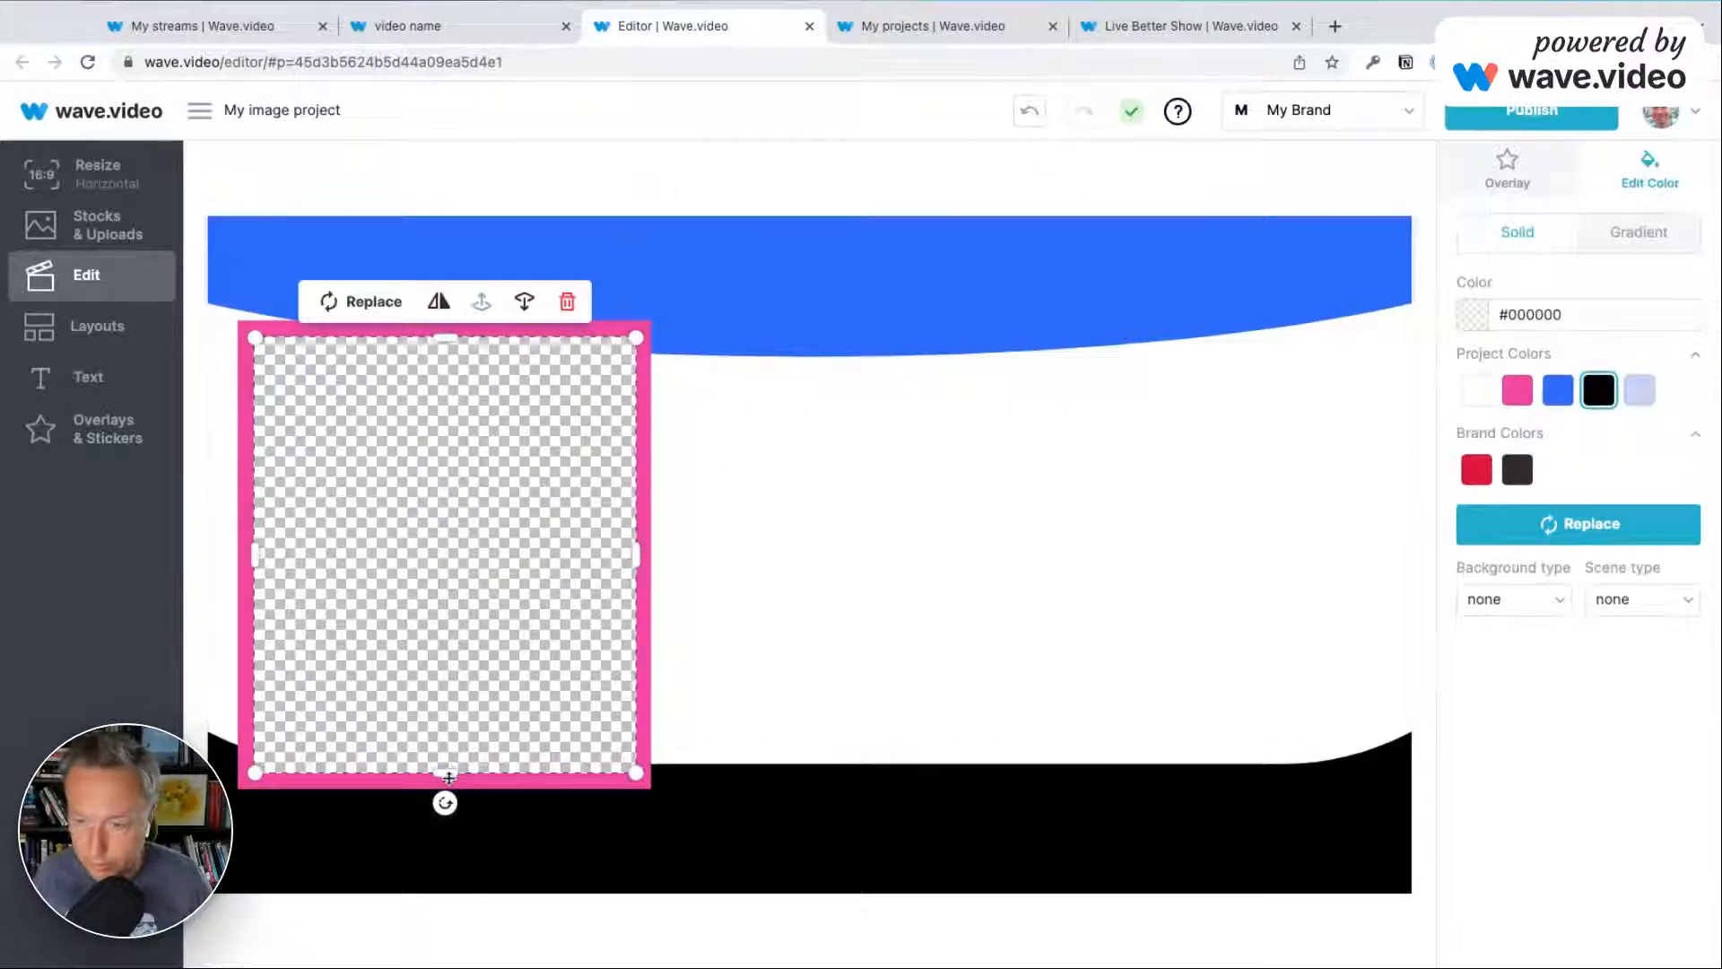
pyautogui.moveTo(448, 777)
pyautogui.mouseDown()
pyautogui.moveTo(445, 792)
pyautogui.moveTo(445, 776)
pyautogui.mouseUp()
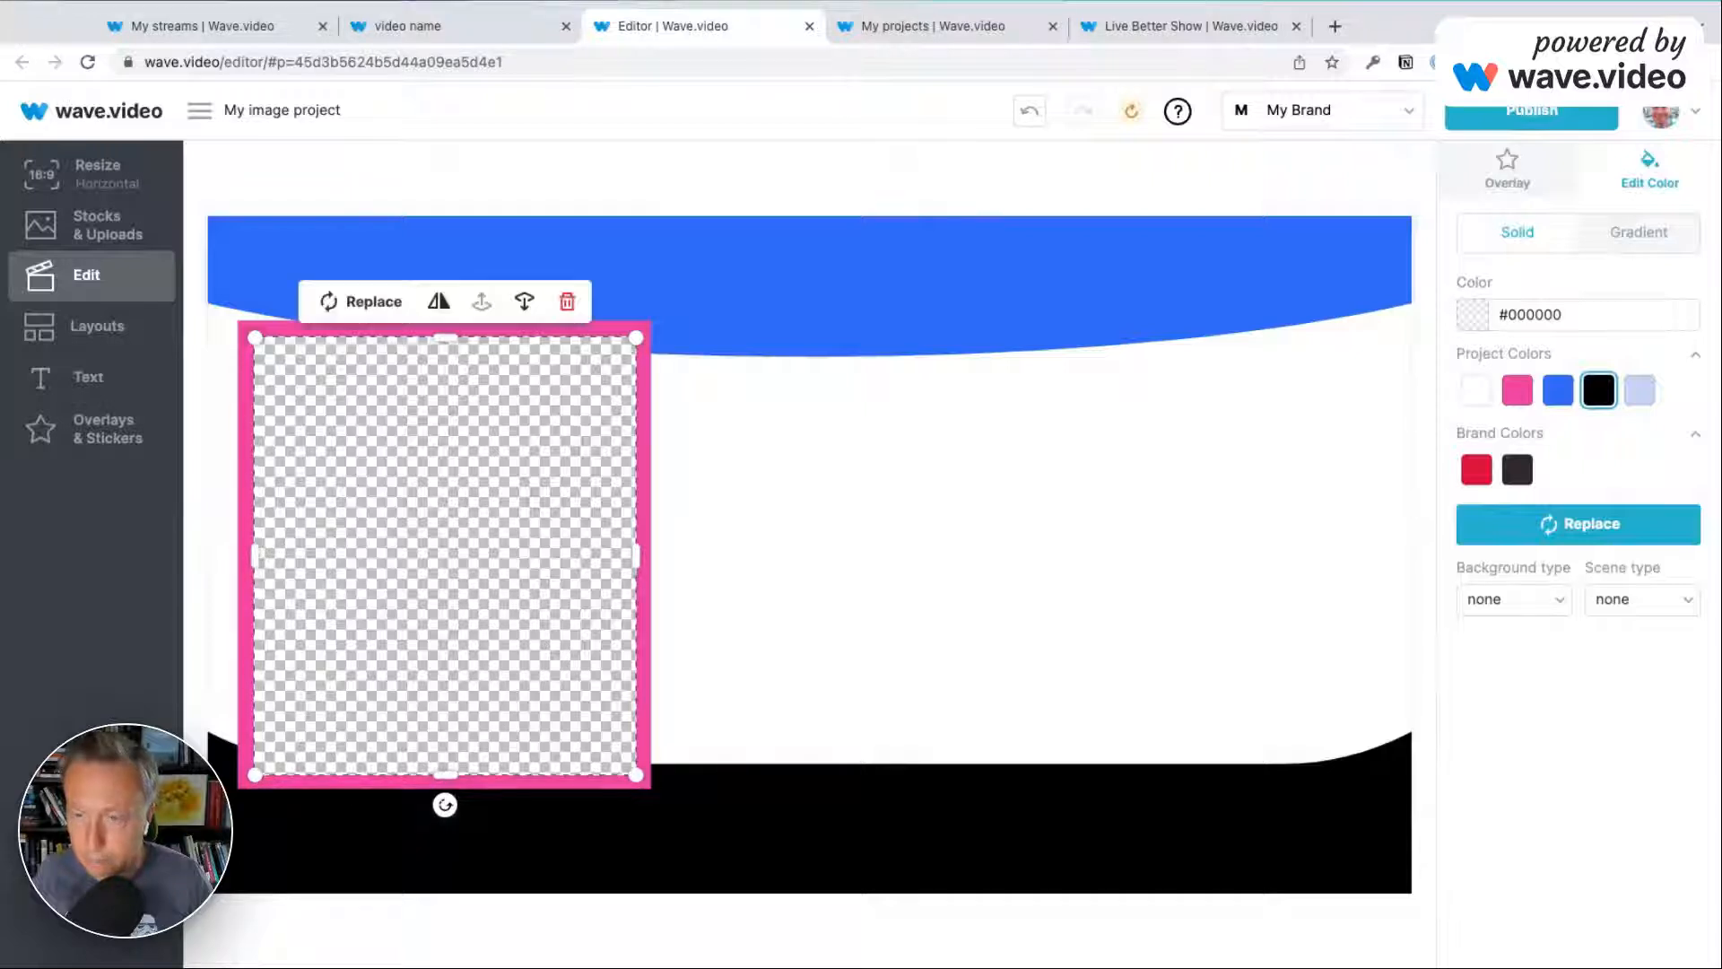
# Duplicate the pink rectangle and place the copy at the same height on the canvas's right side.
pyautogui.click(650, 383)
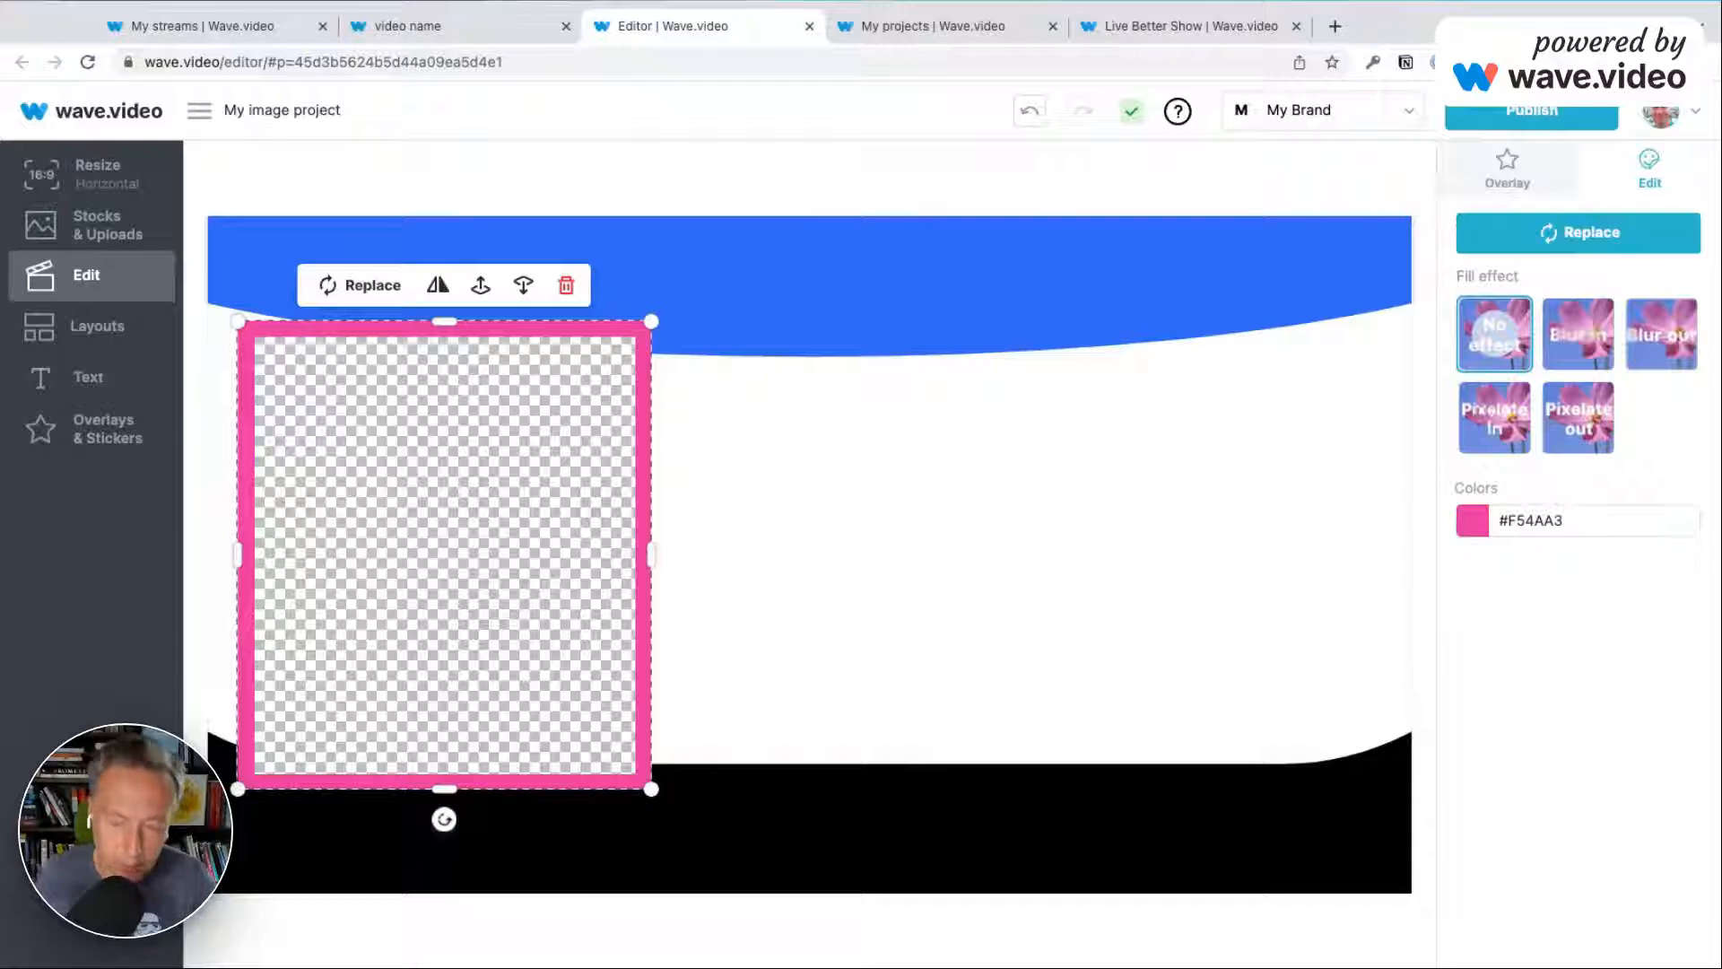
pyautogui.press('super+v')
pyautogui.moveTo(512, 426); pyautogui.dragTo(1243, 426)
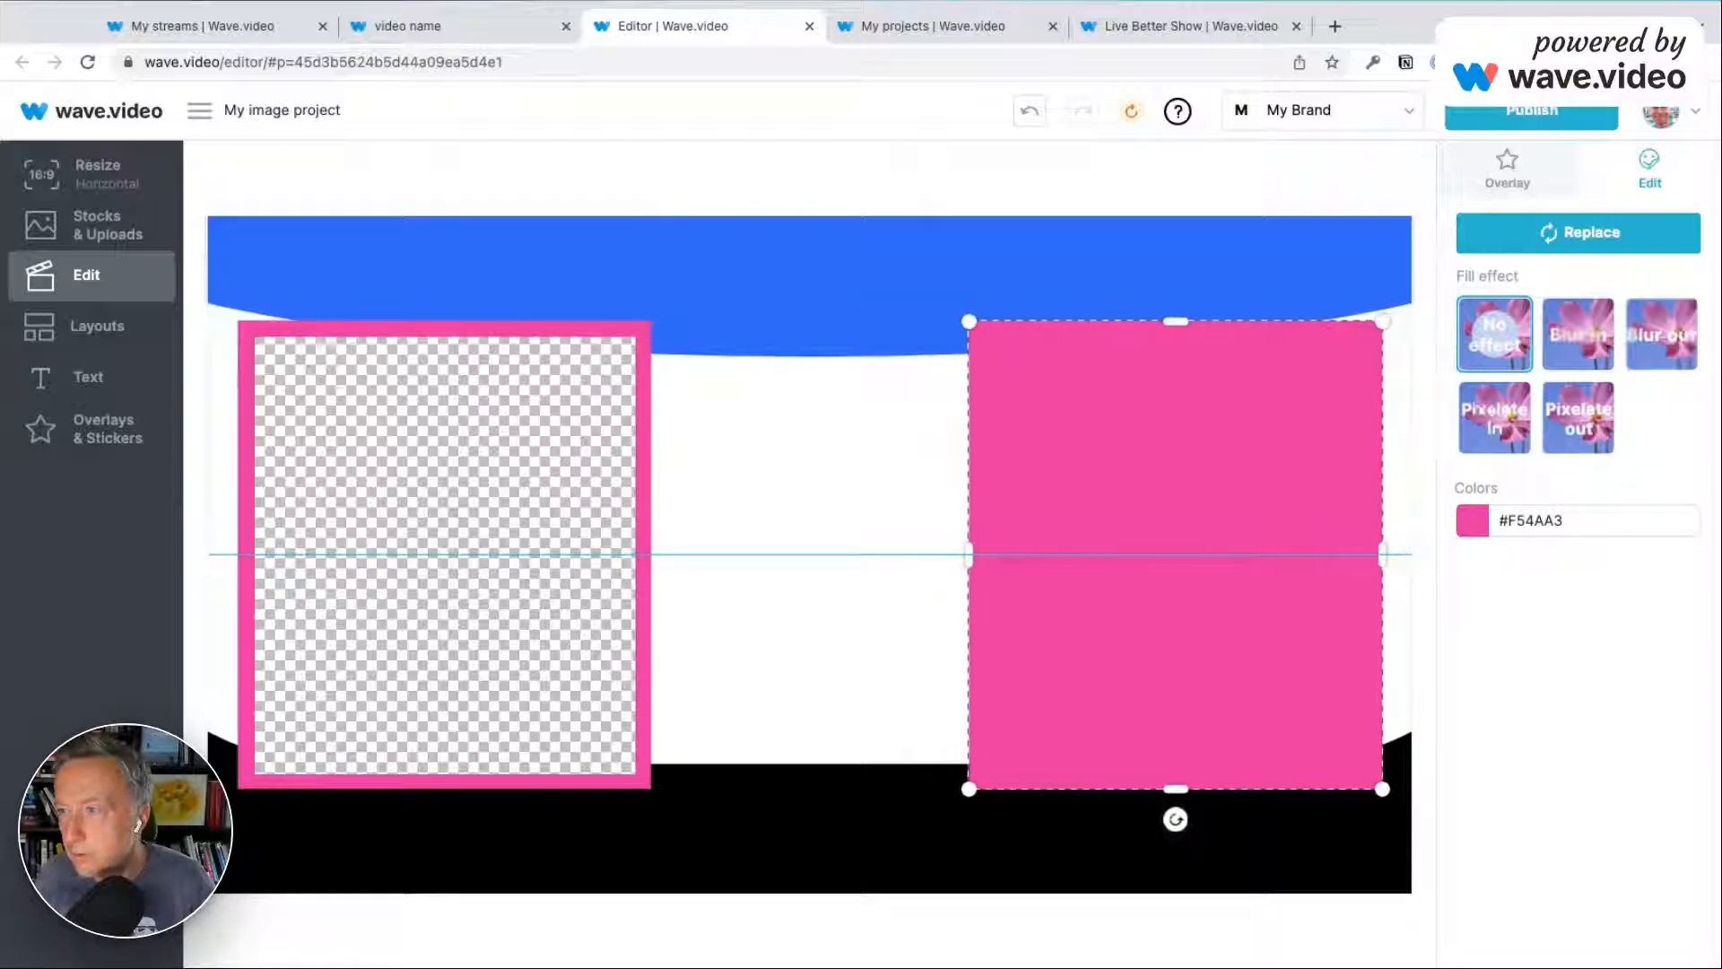
# Recolour the duplicated rectangle yellow, #F5D84A.
pyautogui.click(1471, 526)
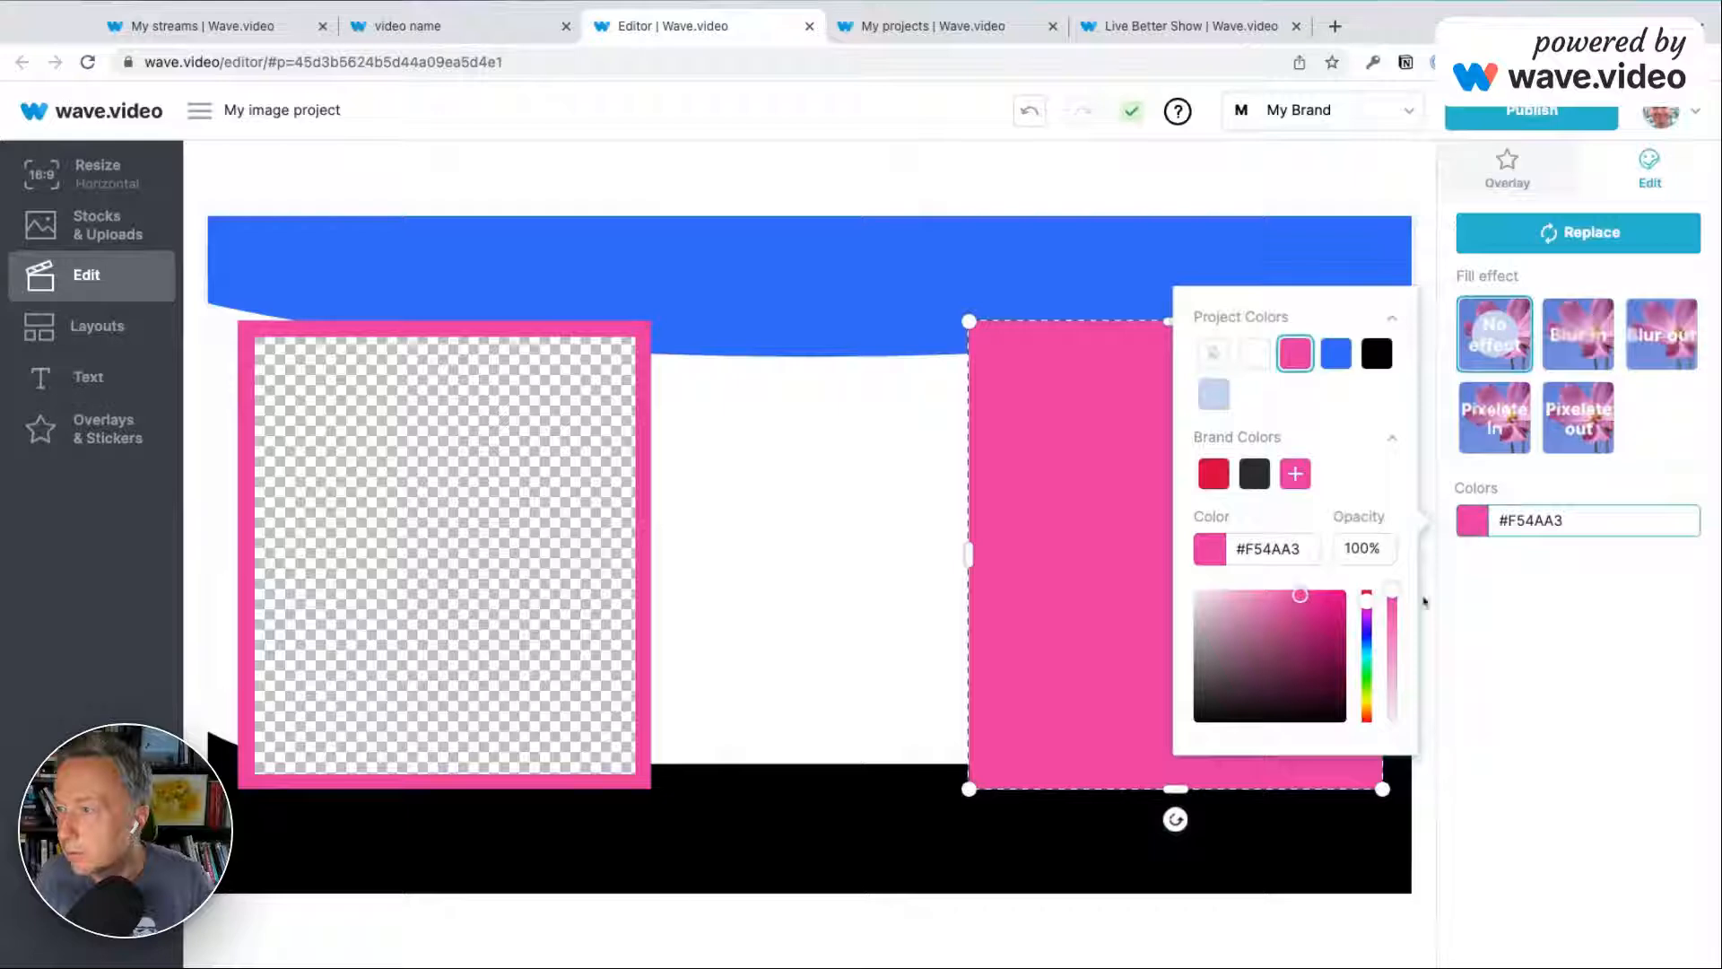
pyautogui.click(1367, 627)
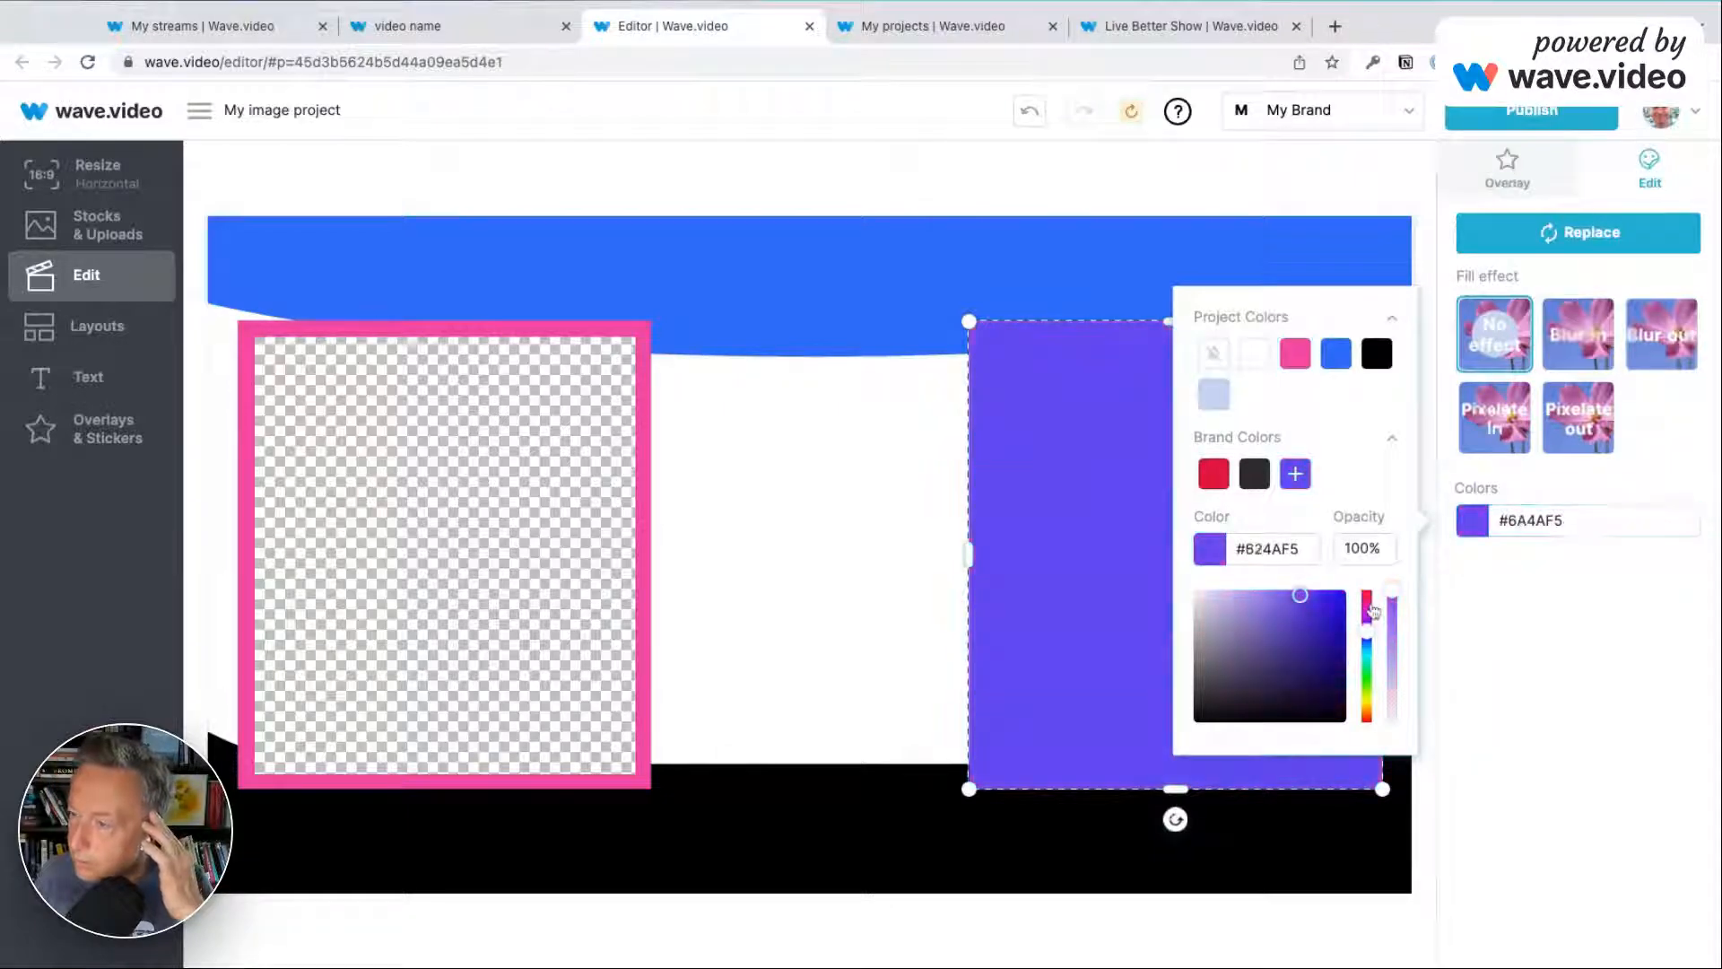
pyautogui.moveTo(1366, 631); pyautogui.dragTo(1367, 704)
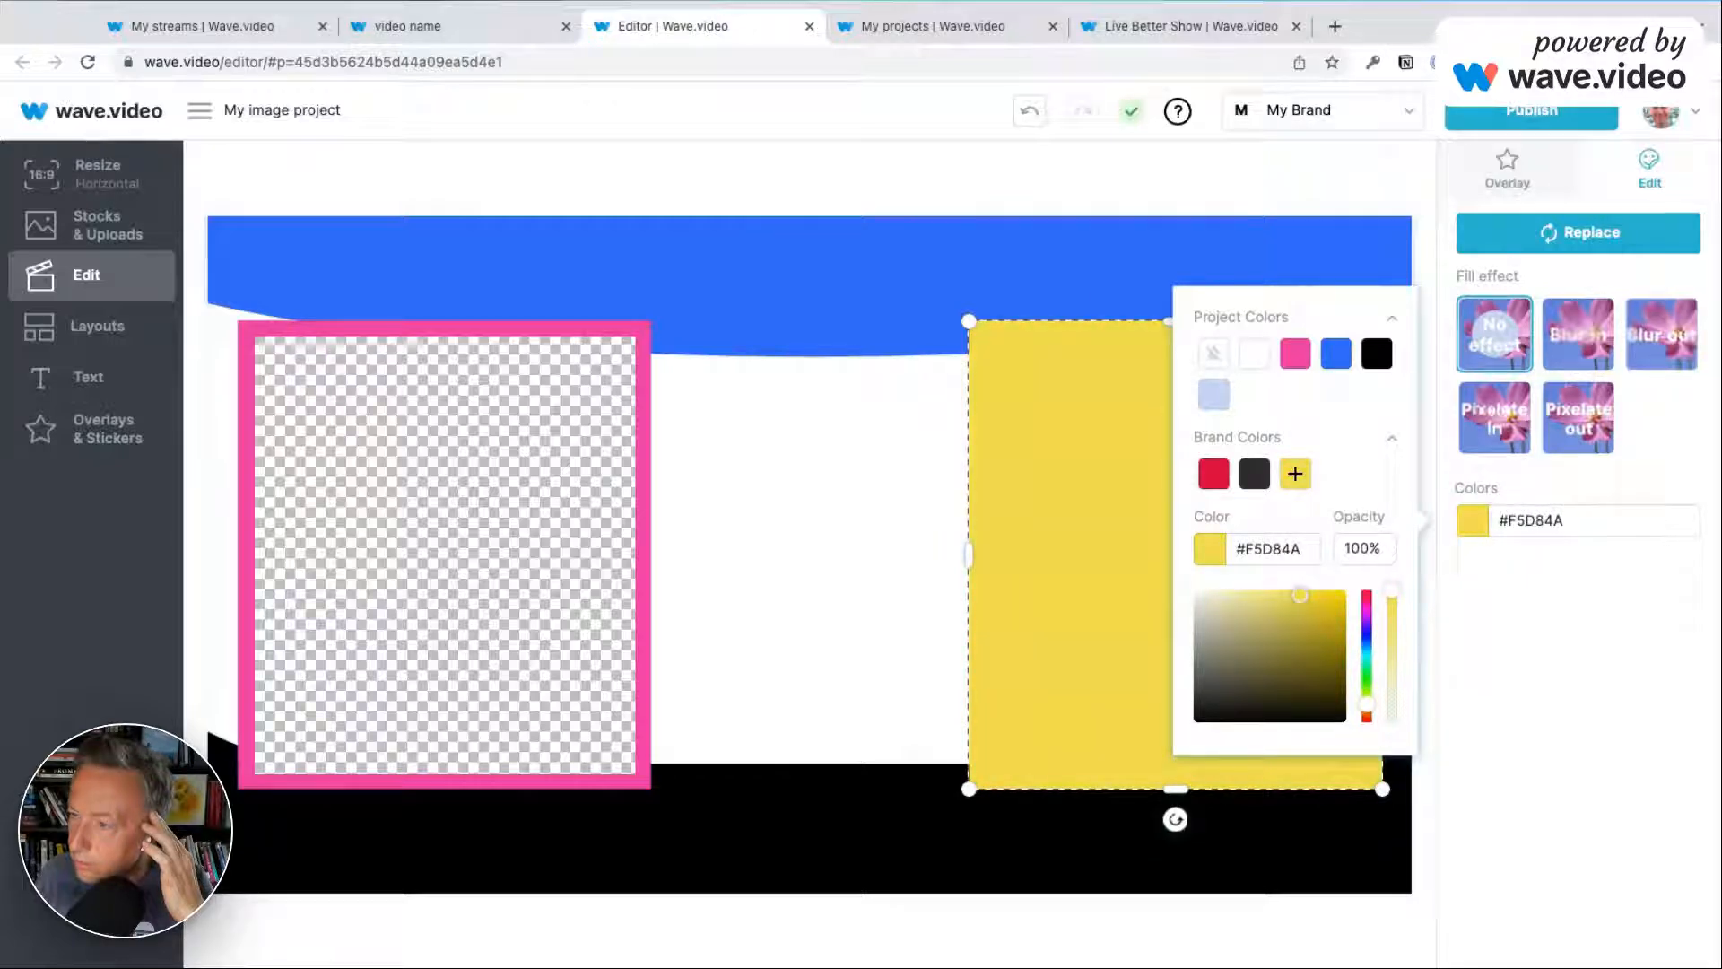
# Adjust the yellow rectangle's fill to the slightly stronger yellow #F7D633.
pyautogui.click(1304, 599)
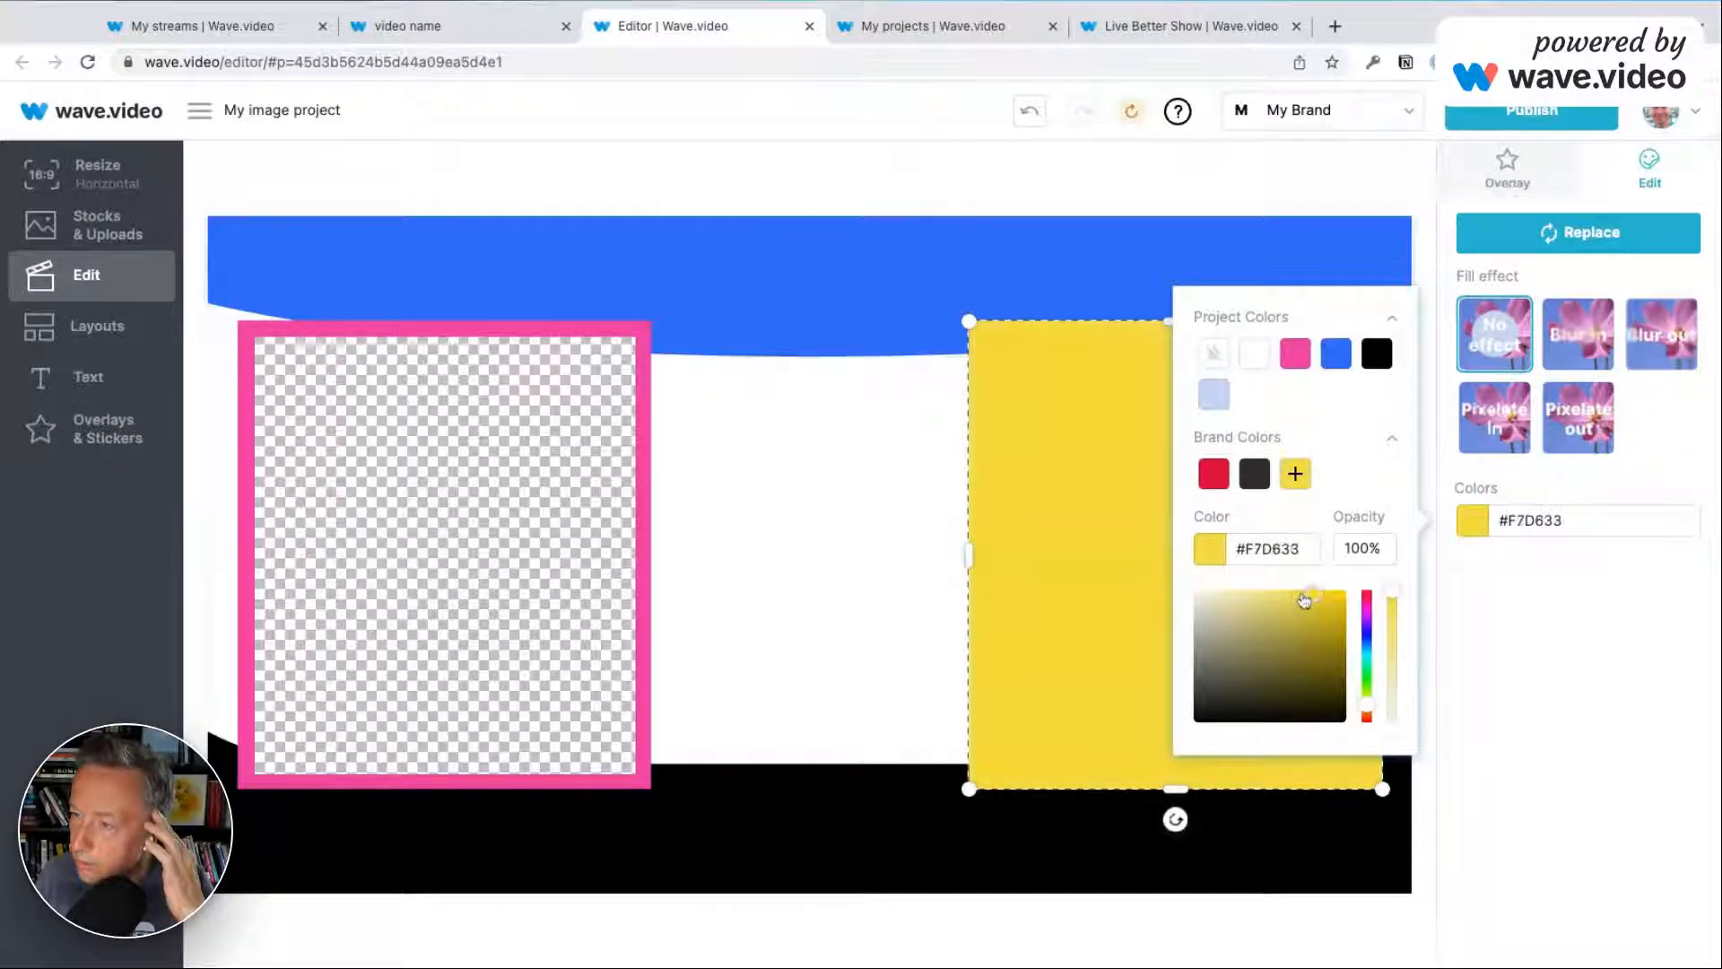
pyautogui.click(900, 503)
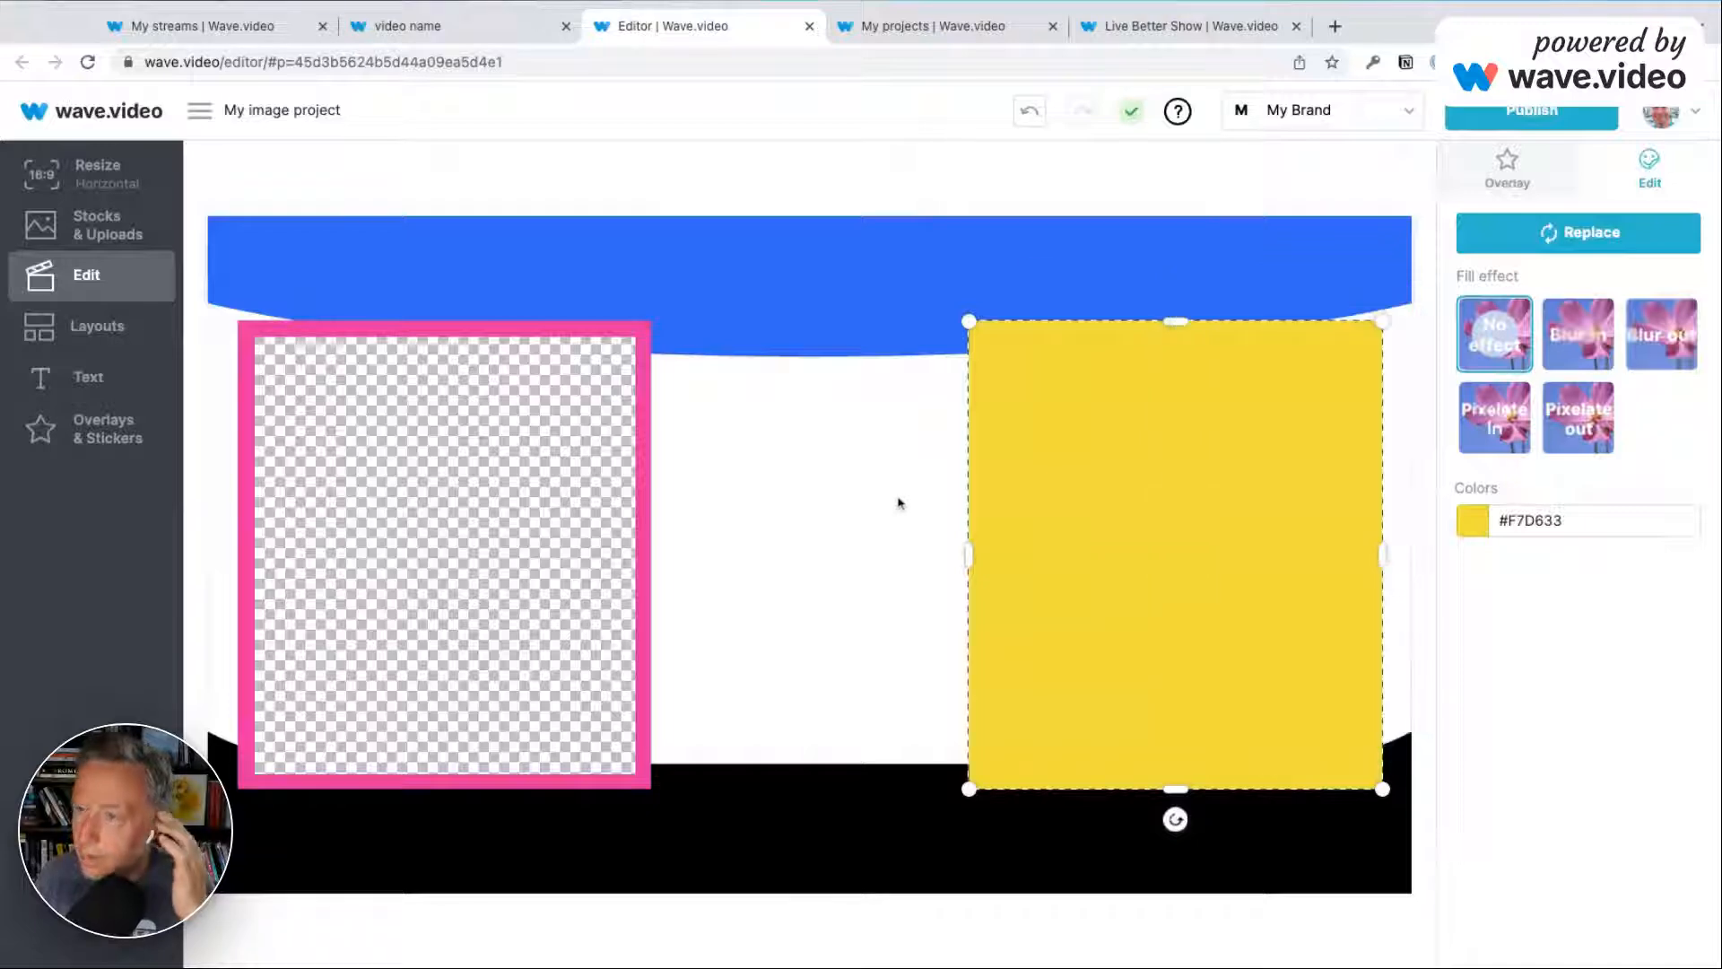
# Duplicate the transparent area of the pink frame and centre the copy inside the yellow rectangle, leaving an even yellow border.
pyautogui.click(462, 518)
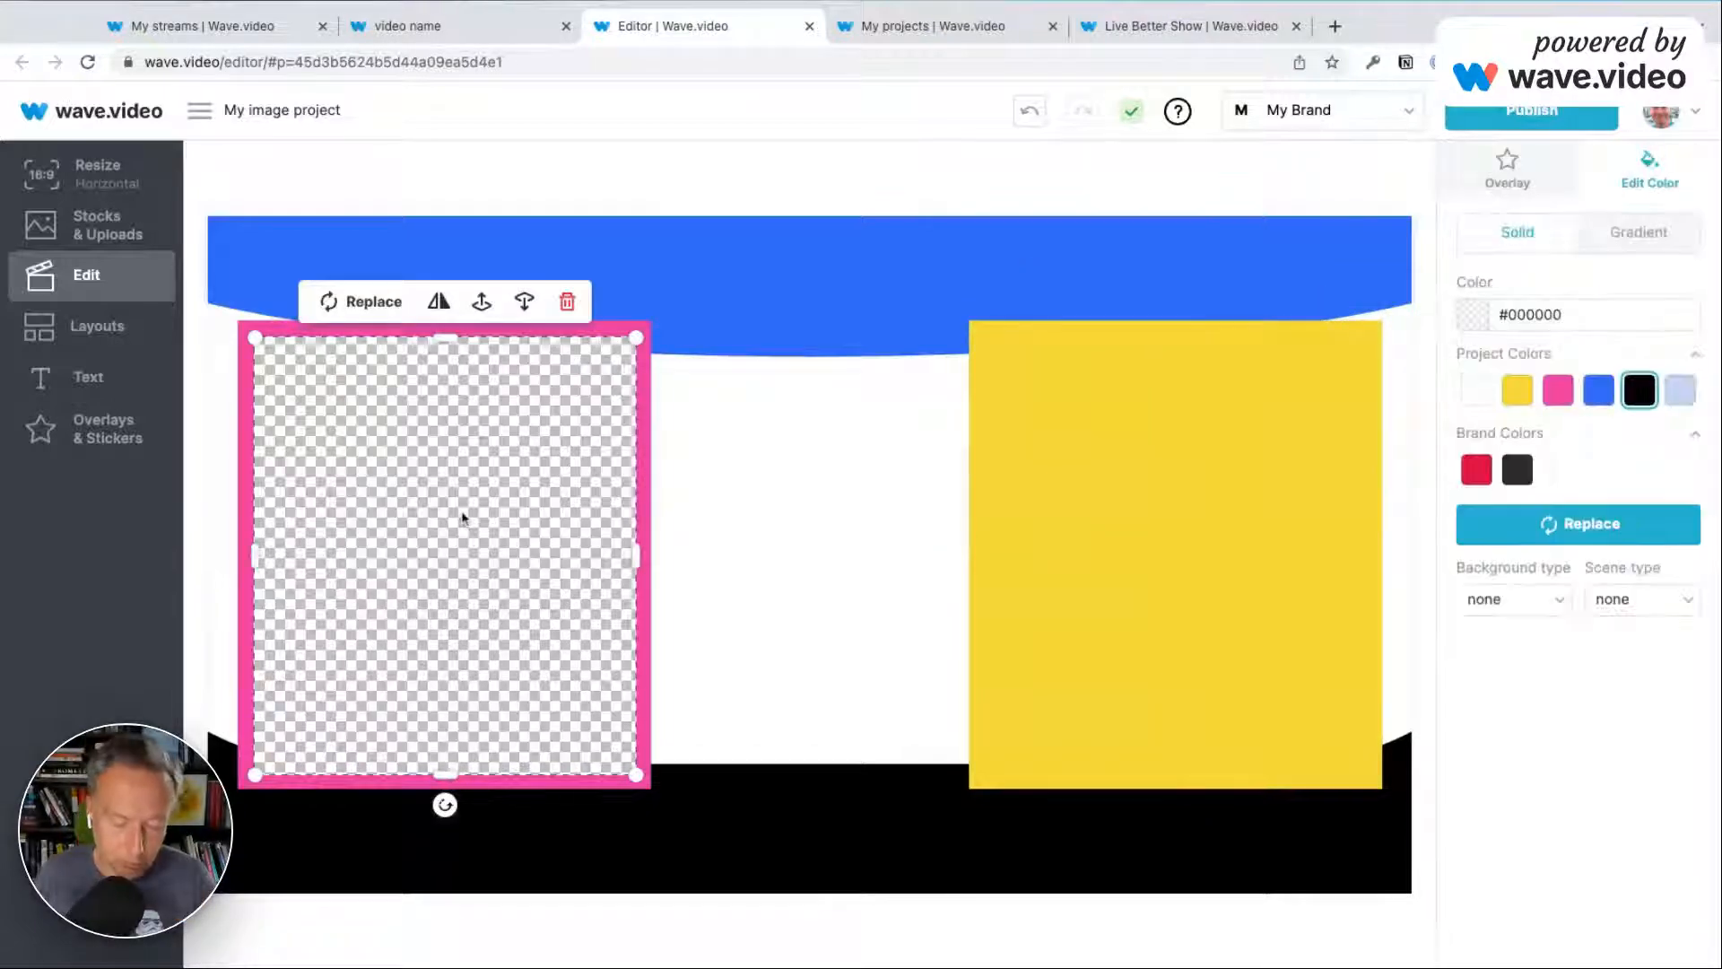
pyautogui.click(481, 301)
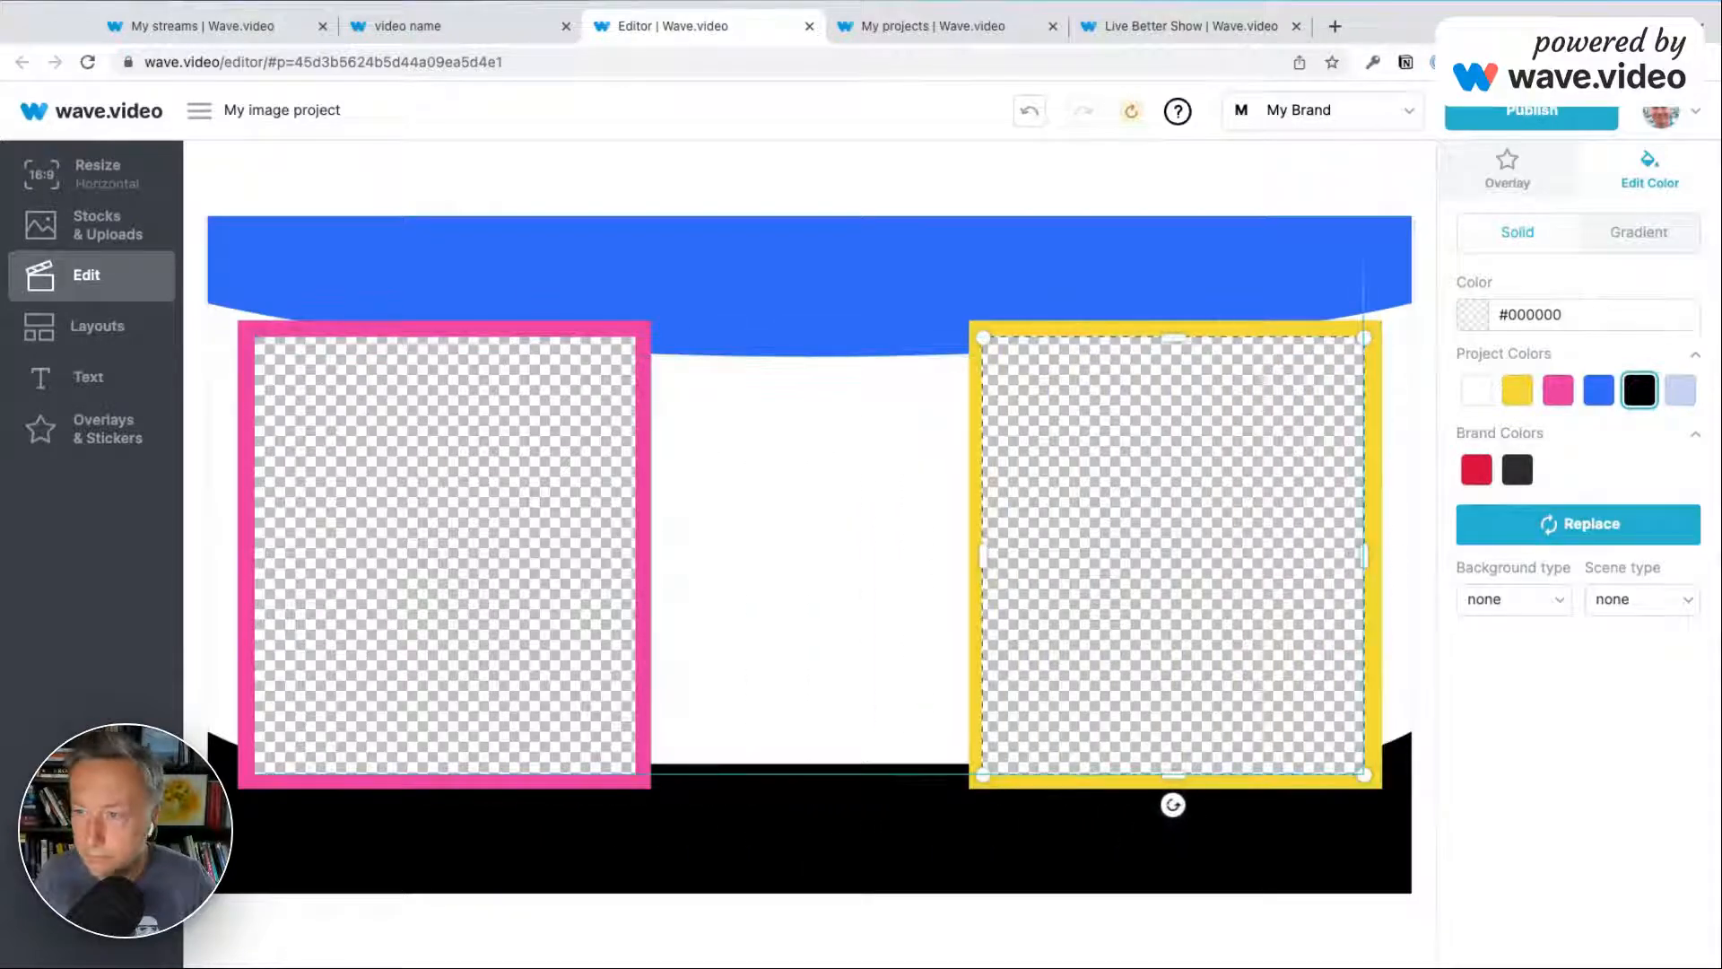
pyautogui.moveTo(1173, 556); pyautogui.dragTo(1176, 556)
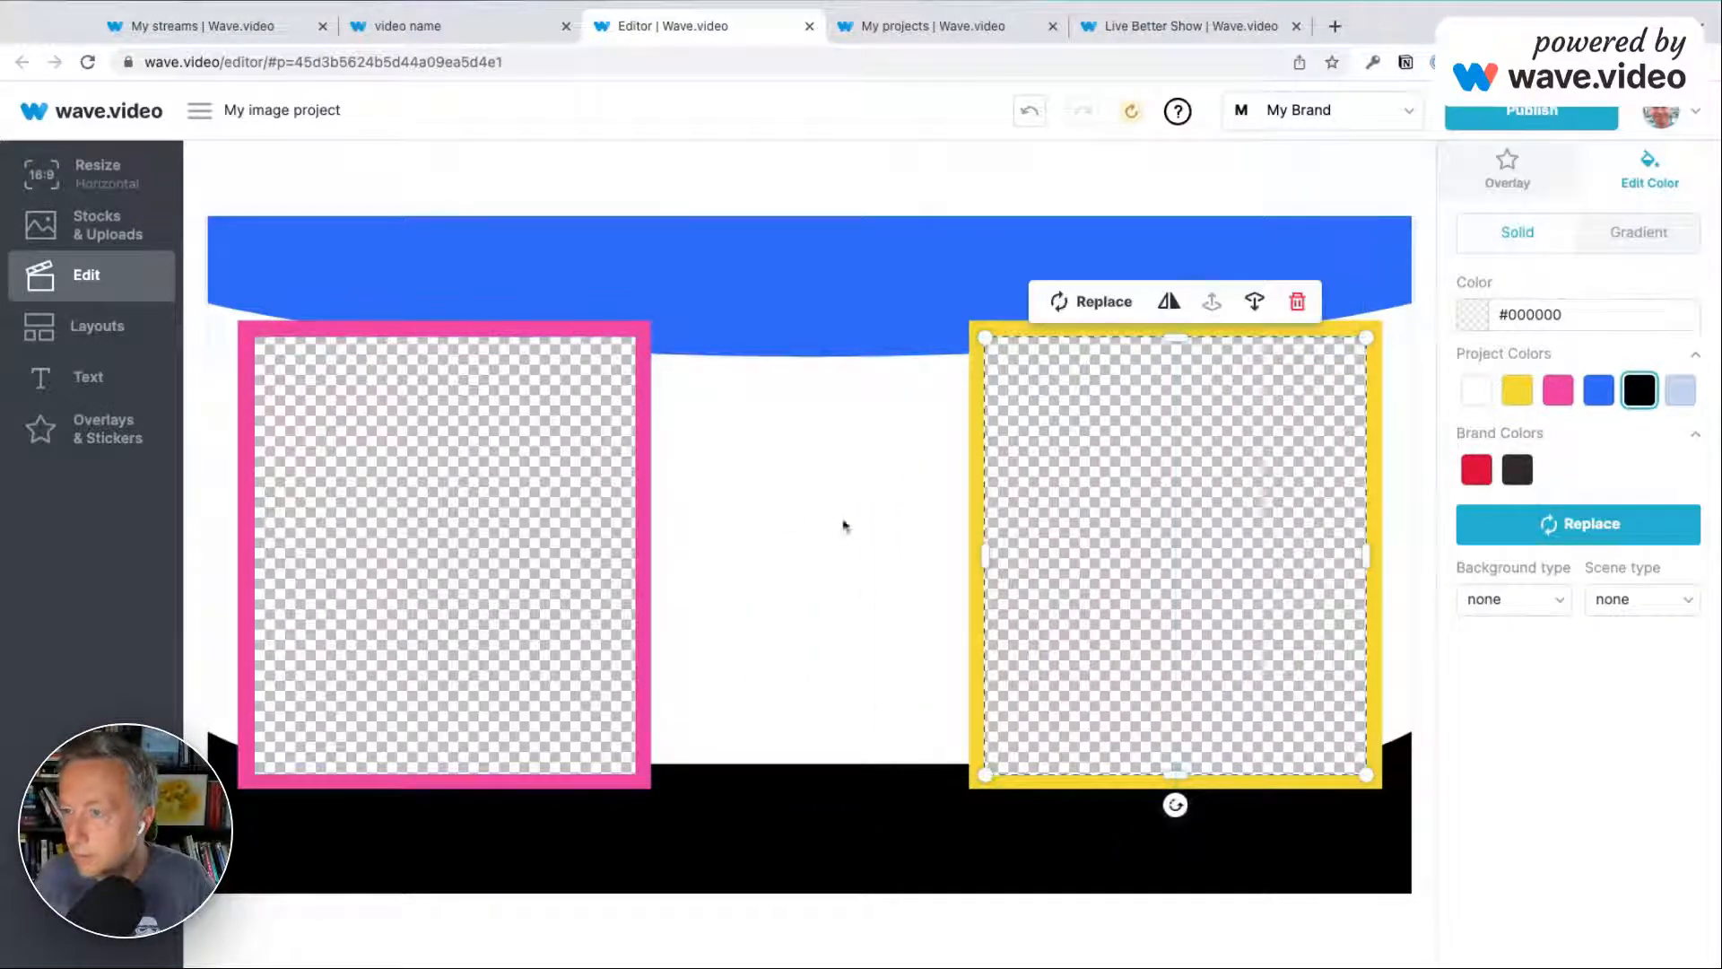
pyautogui.click(786, 518)
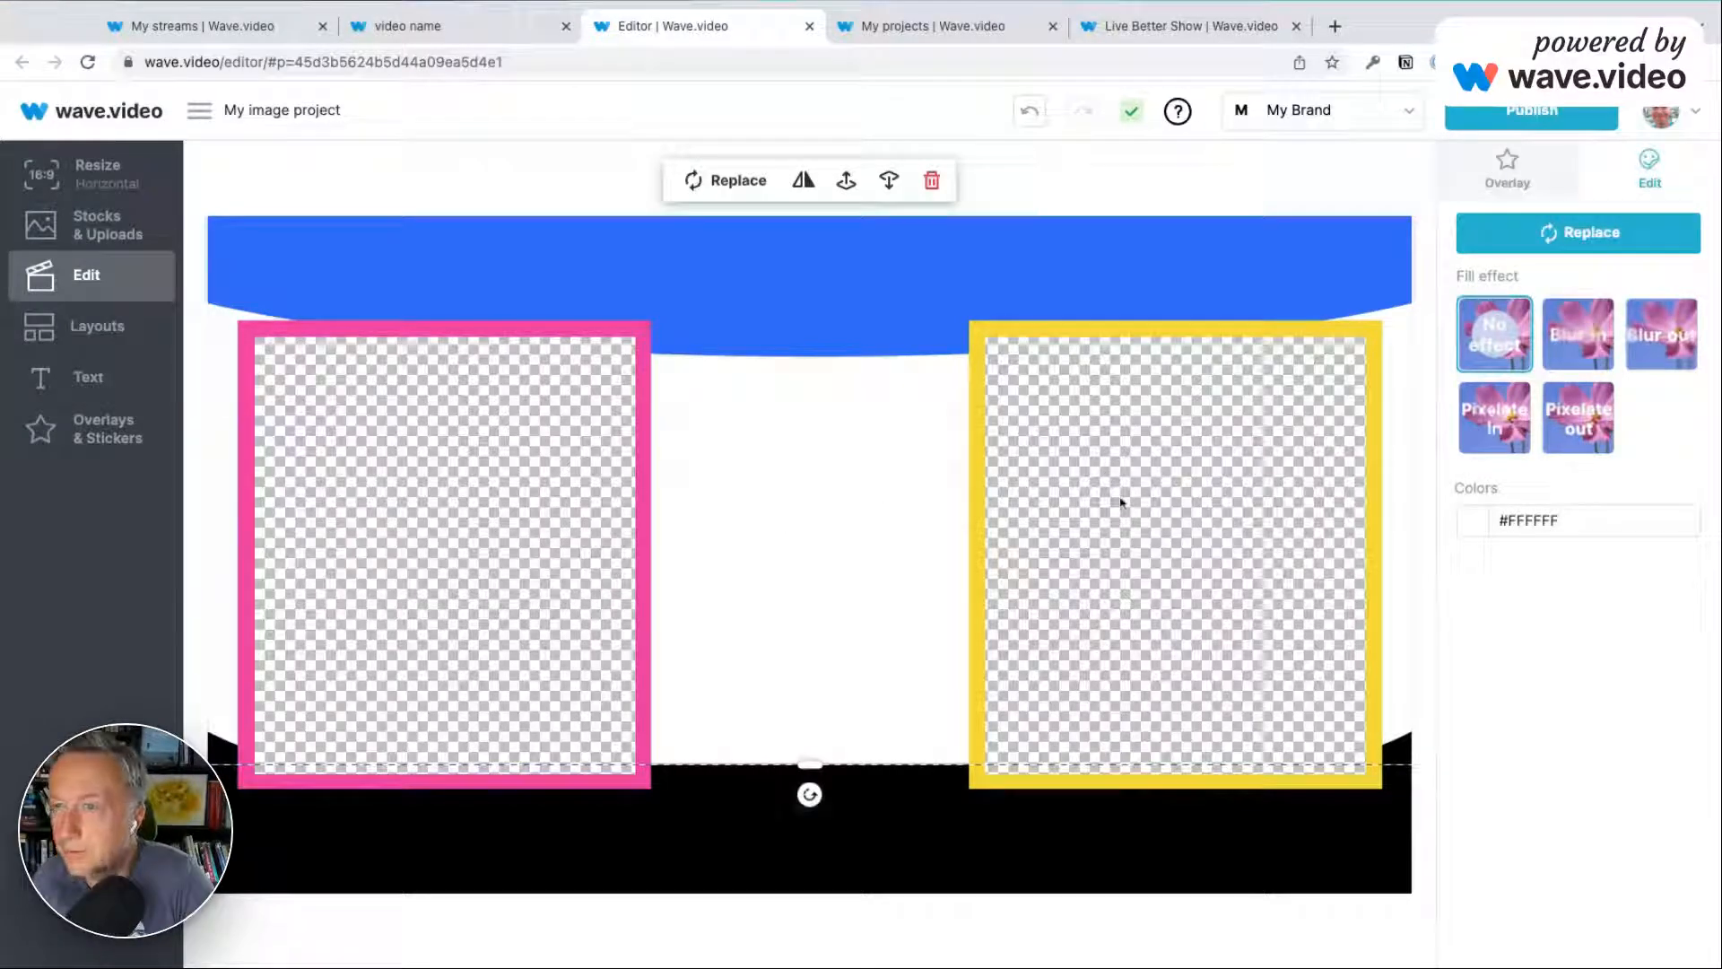
pyautogui.moveTo(1166, 522); pyautogui.dragTo(1127, 509)
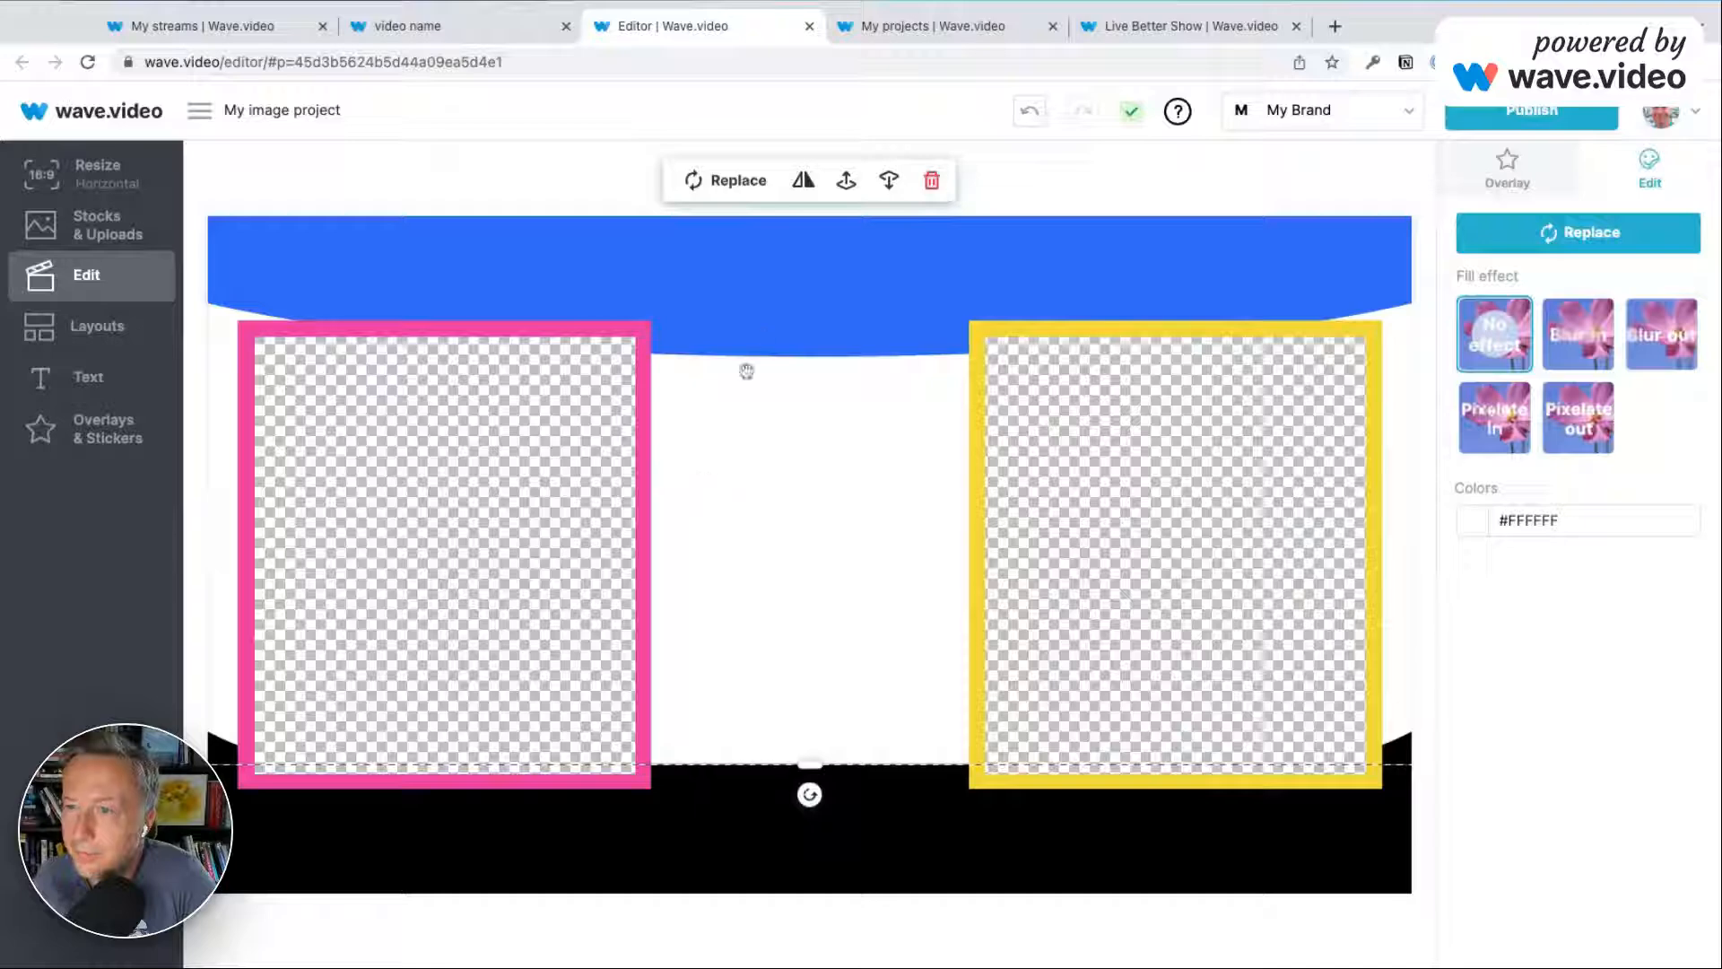
pyautogui.click(765, 337)
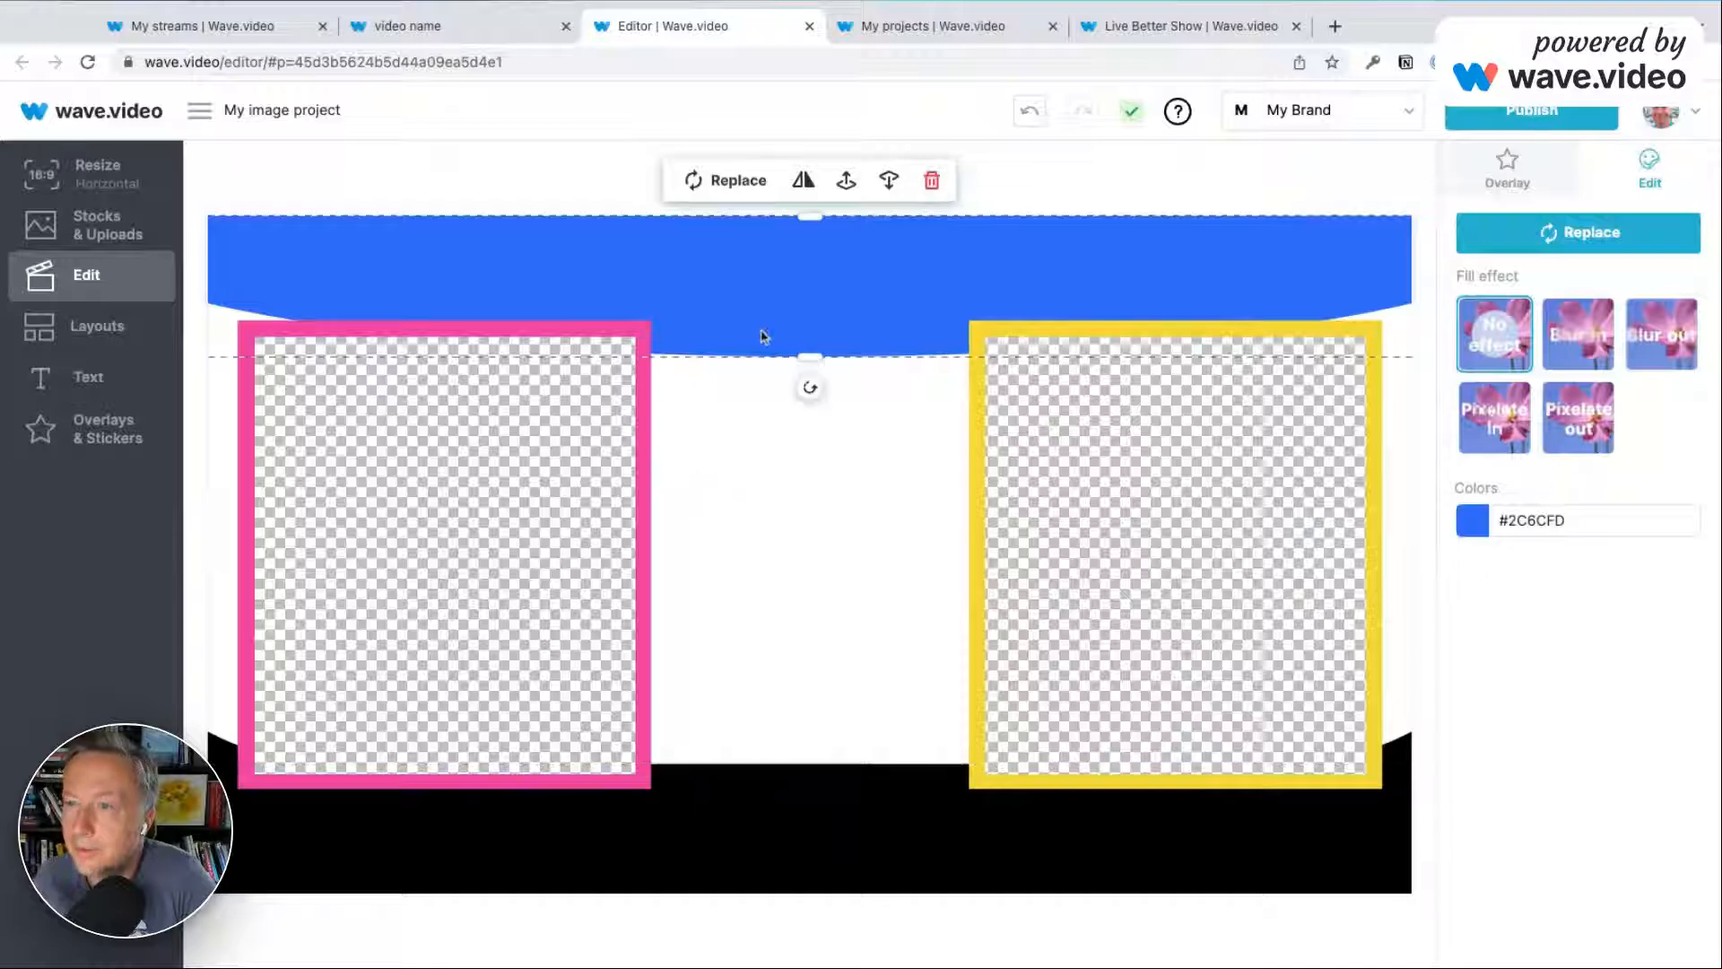
# Following the recorded show's layout, add the black "powered by wave.video" logo and place it on the blue header above the yellow frame.
pyautogui.click(428, 32)
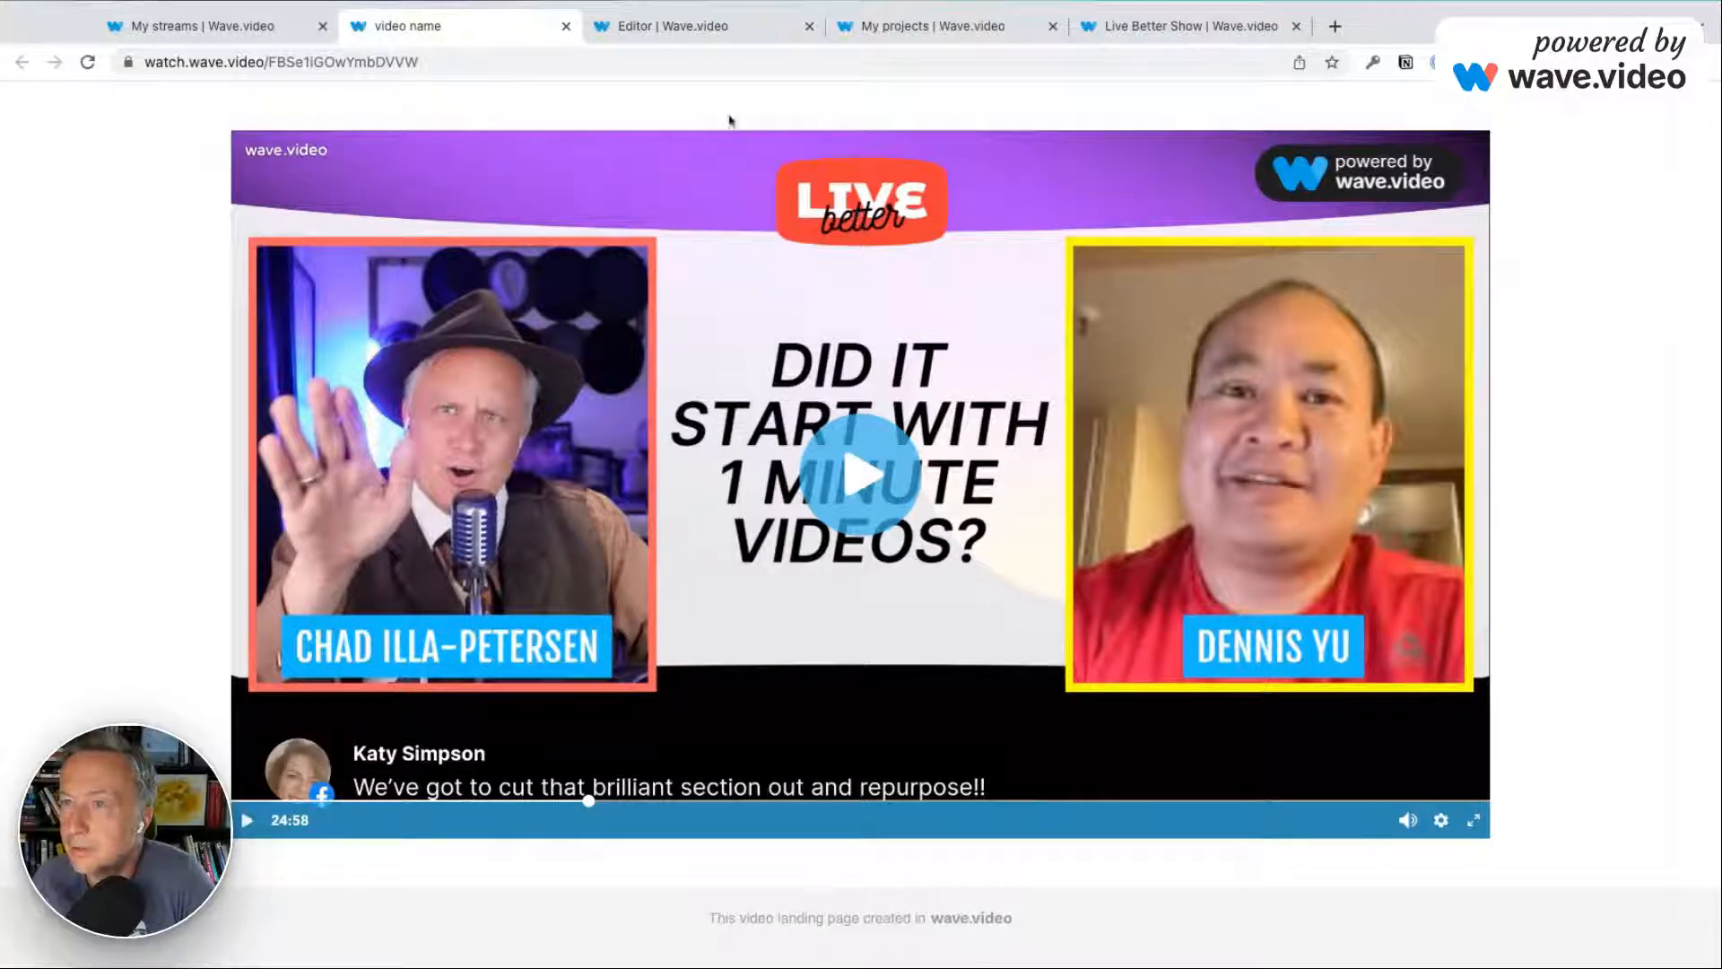
pyautogui.click(716, 34)
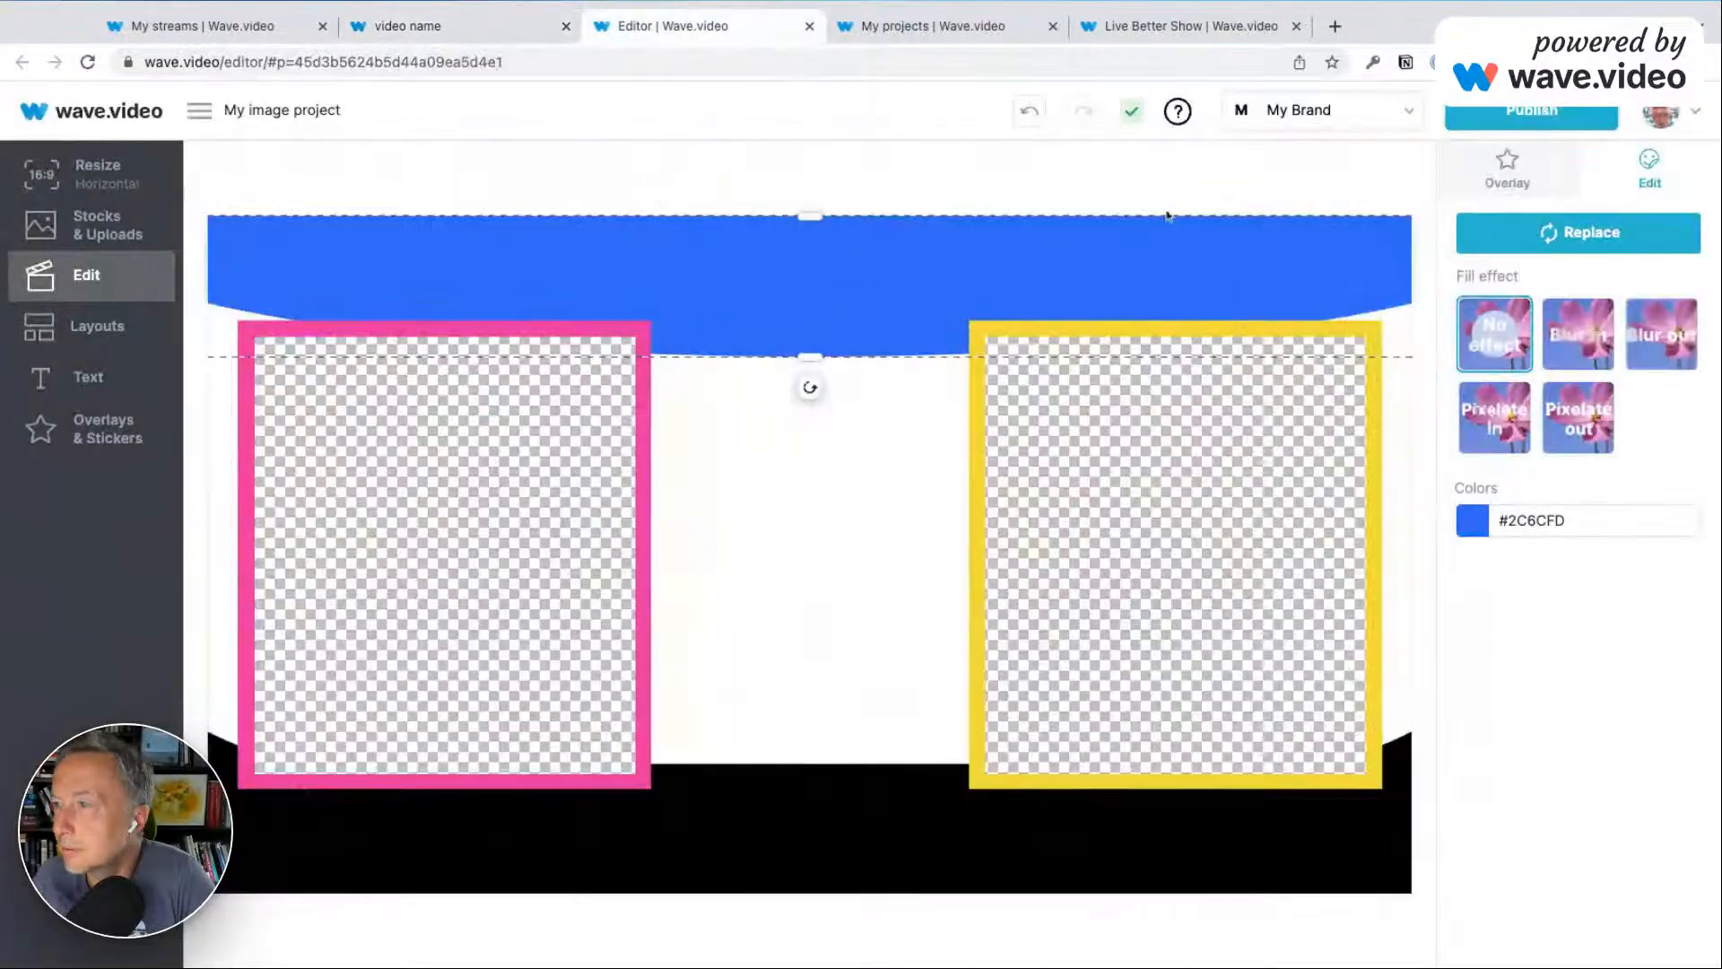
pyautogui.click(101, 437)
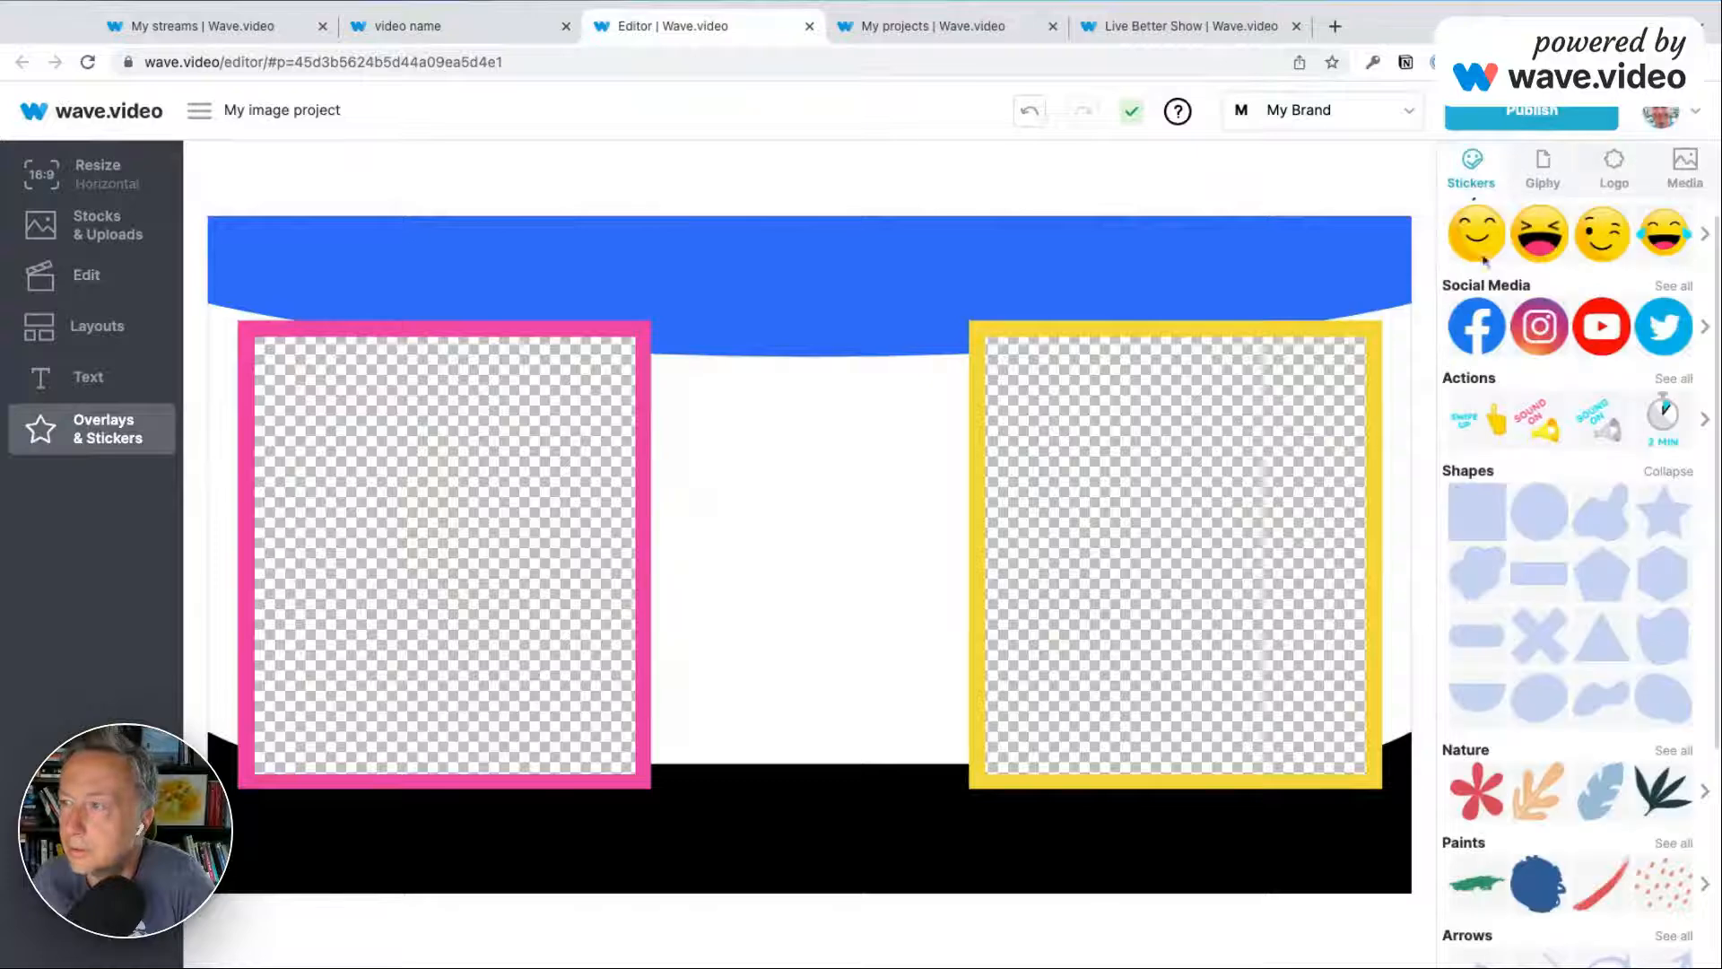
pyautogui.click(1621, 178)
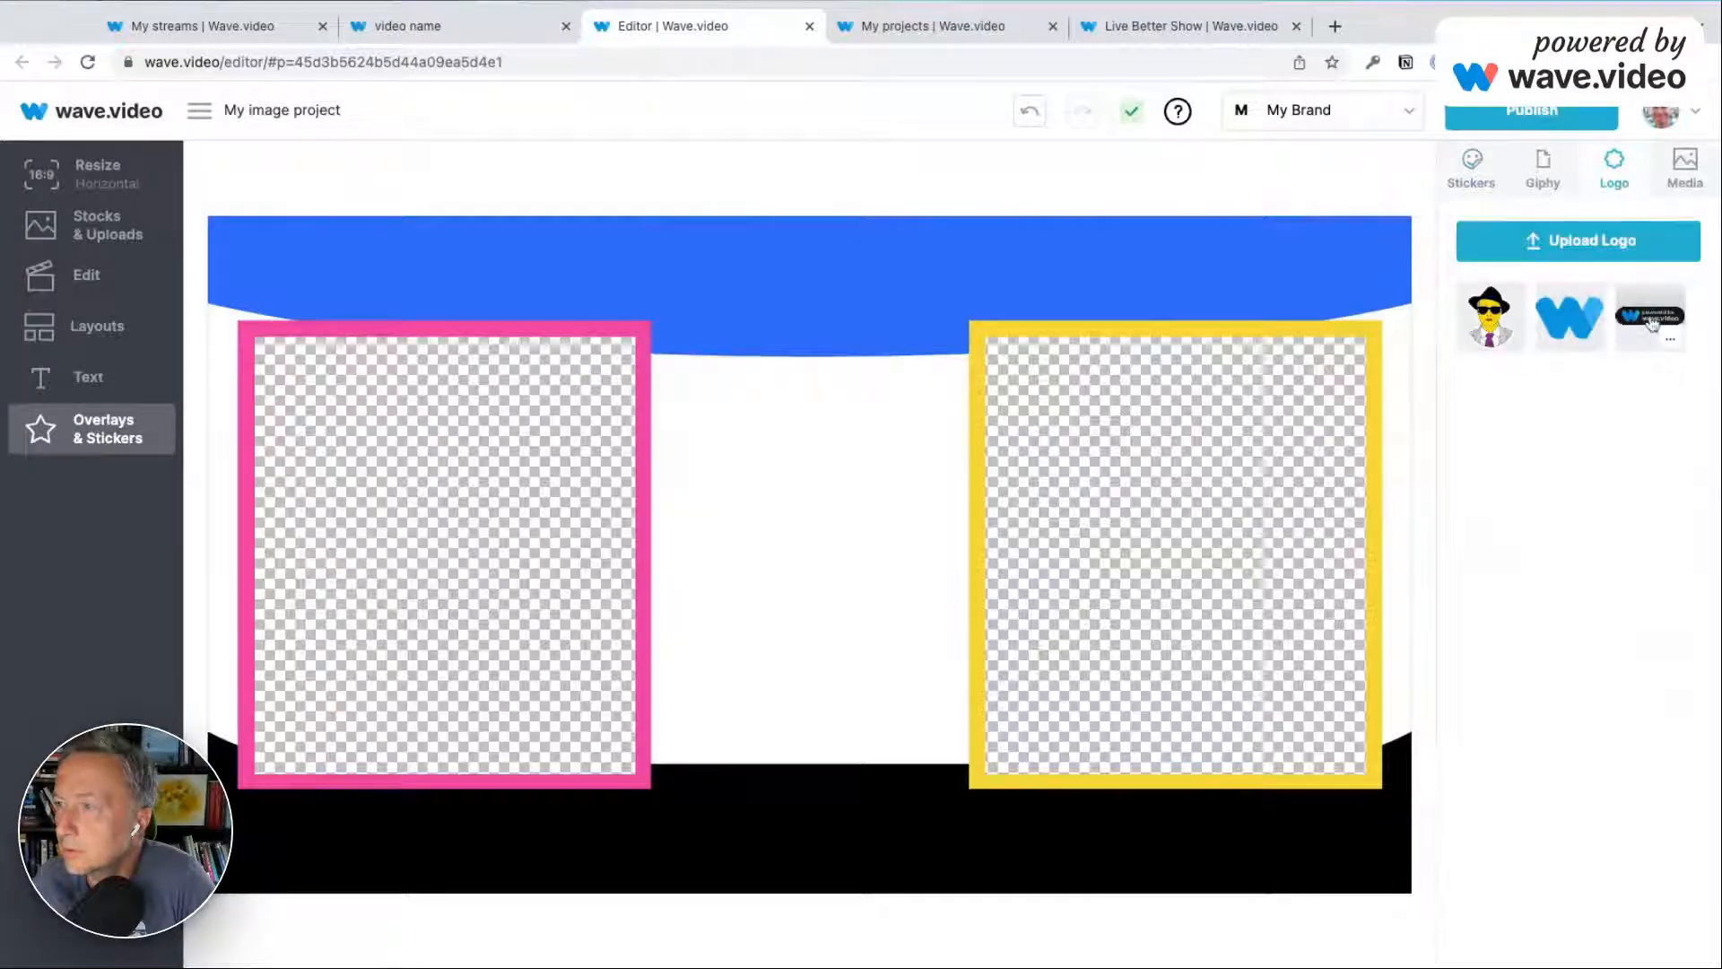
pyautogui.click(1653, 321)
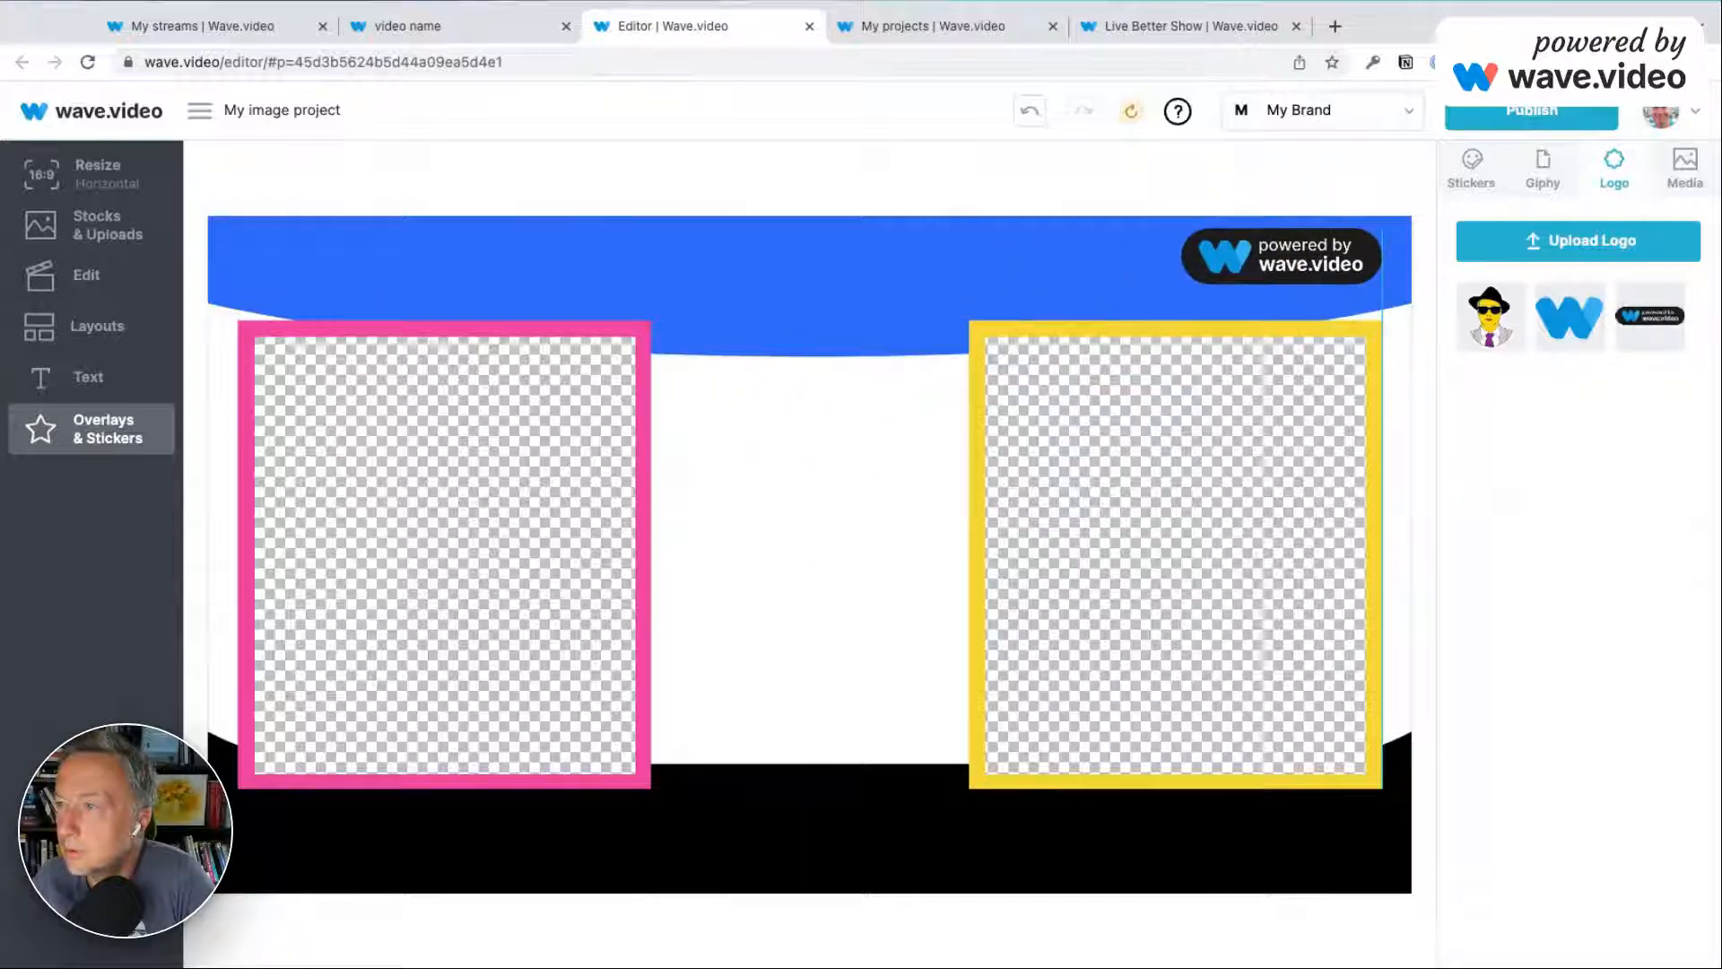
pyautogui.moveTo(1282, 257); pyautogui.dragTo(1265, 256)
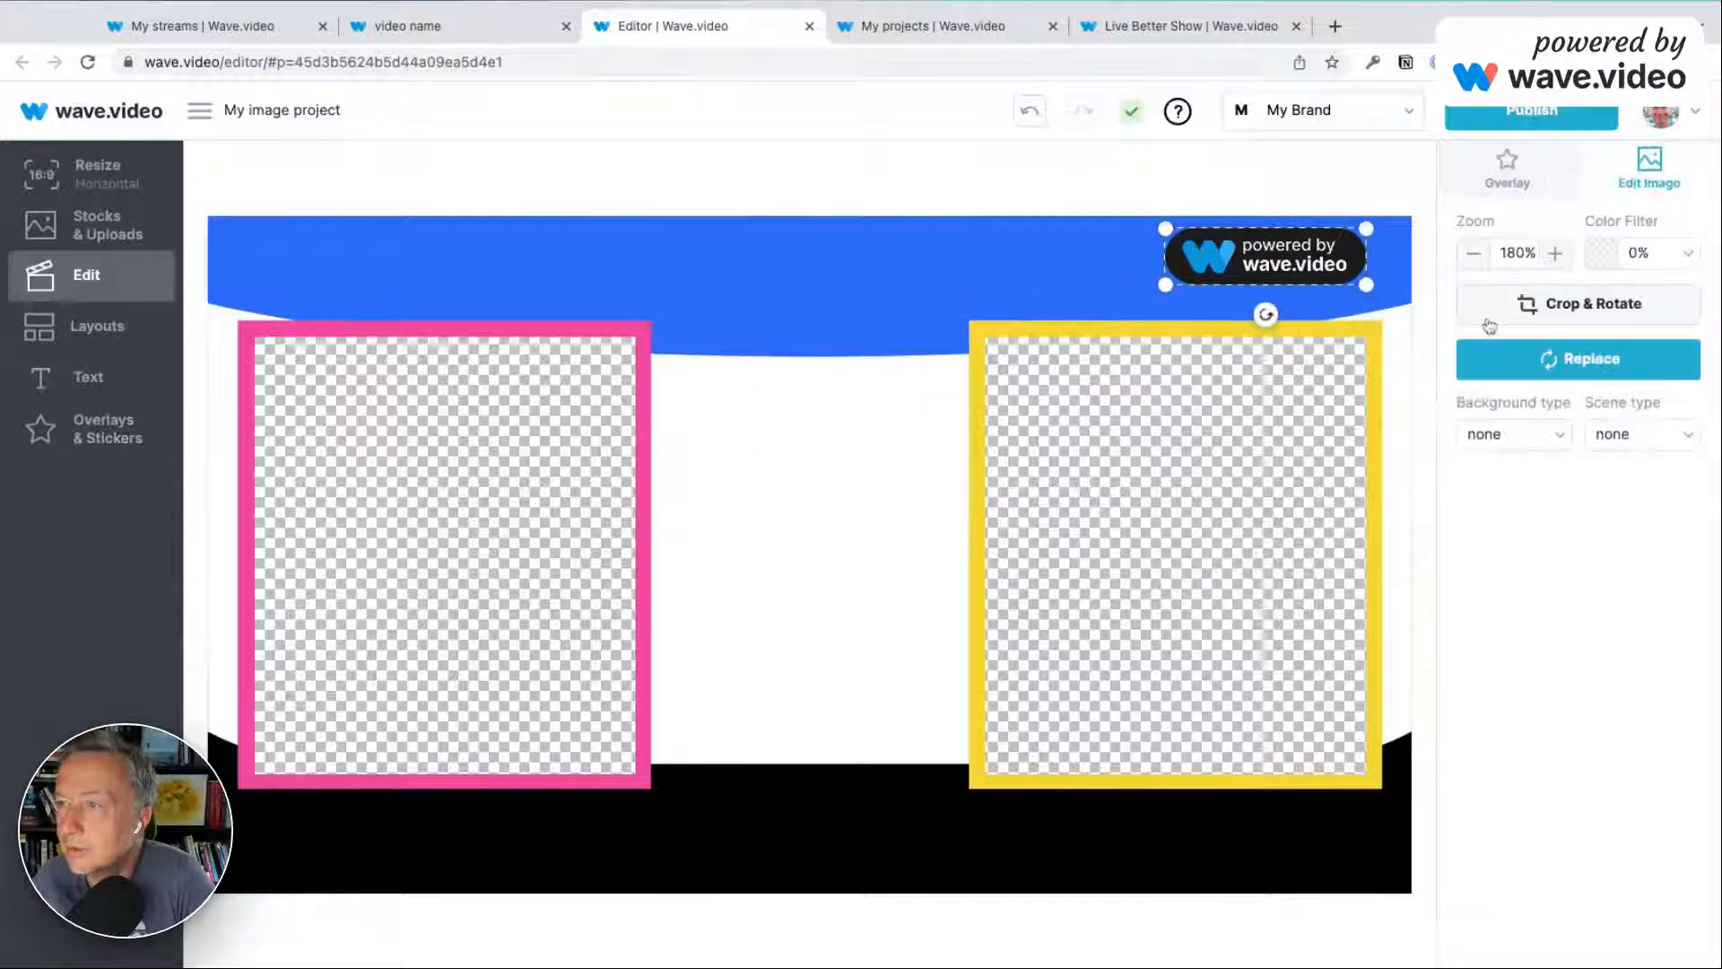
# Add the logo of the man with hat and sunglasses and place it at the blue header's left end, above the pink frame.
pyautogui.click(117, 450)
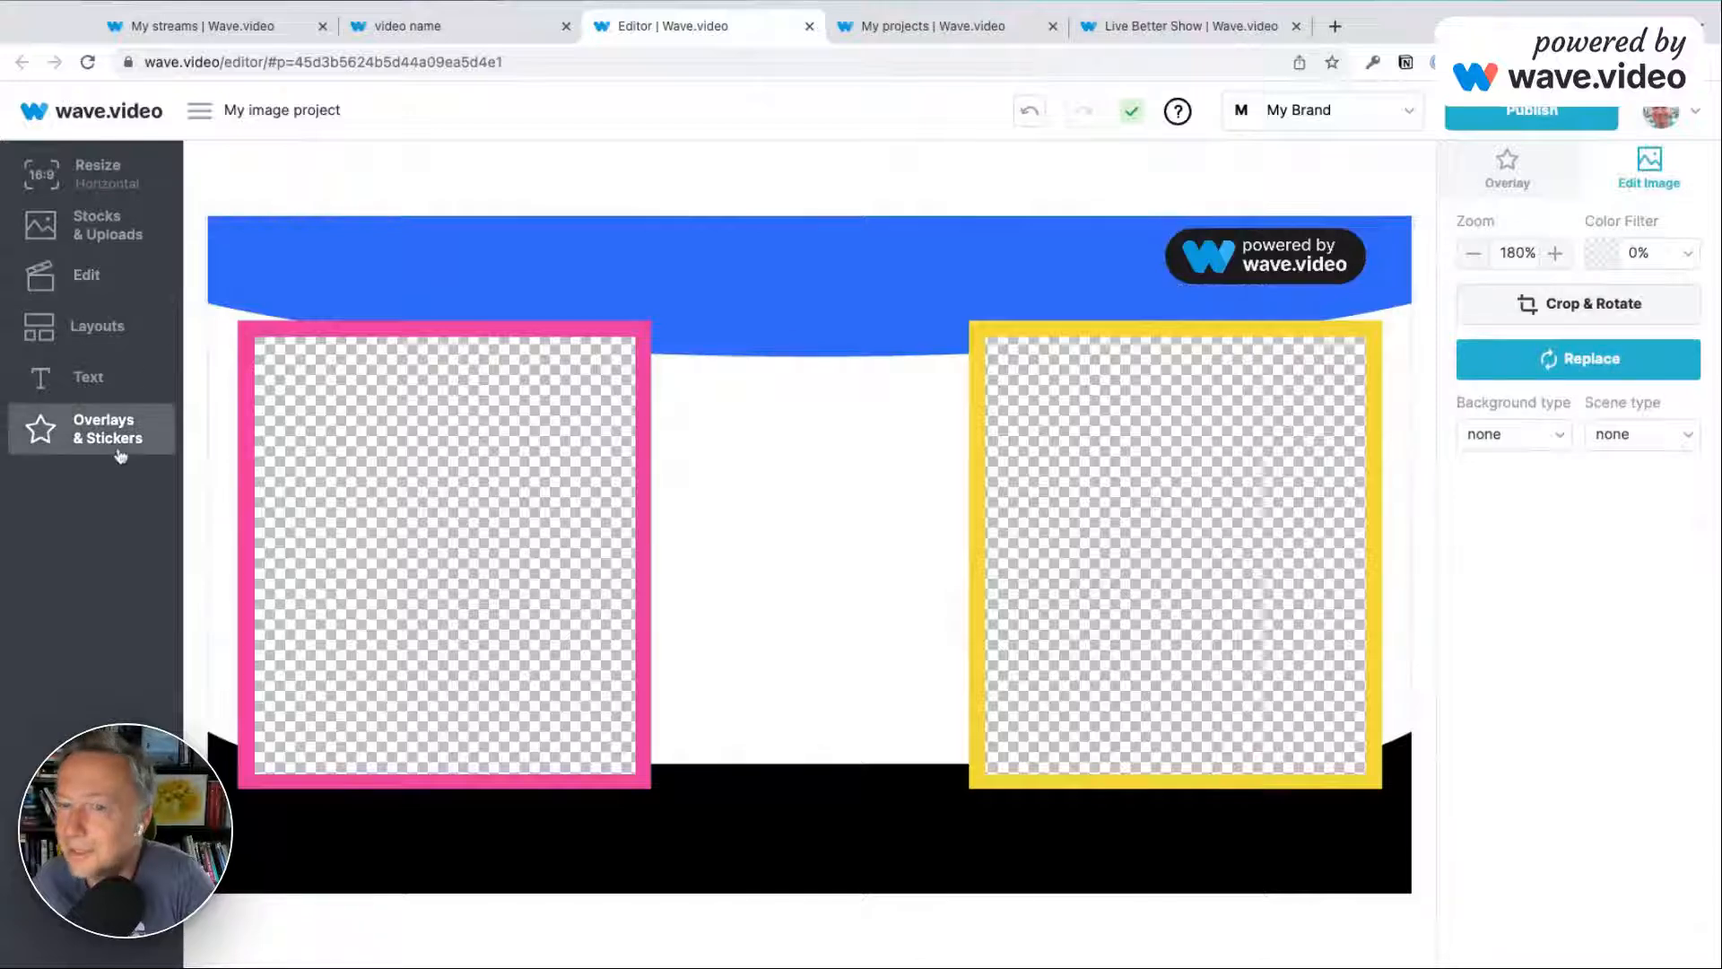
pyautogui.click(1490, 316)
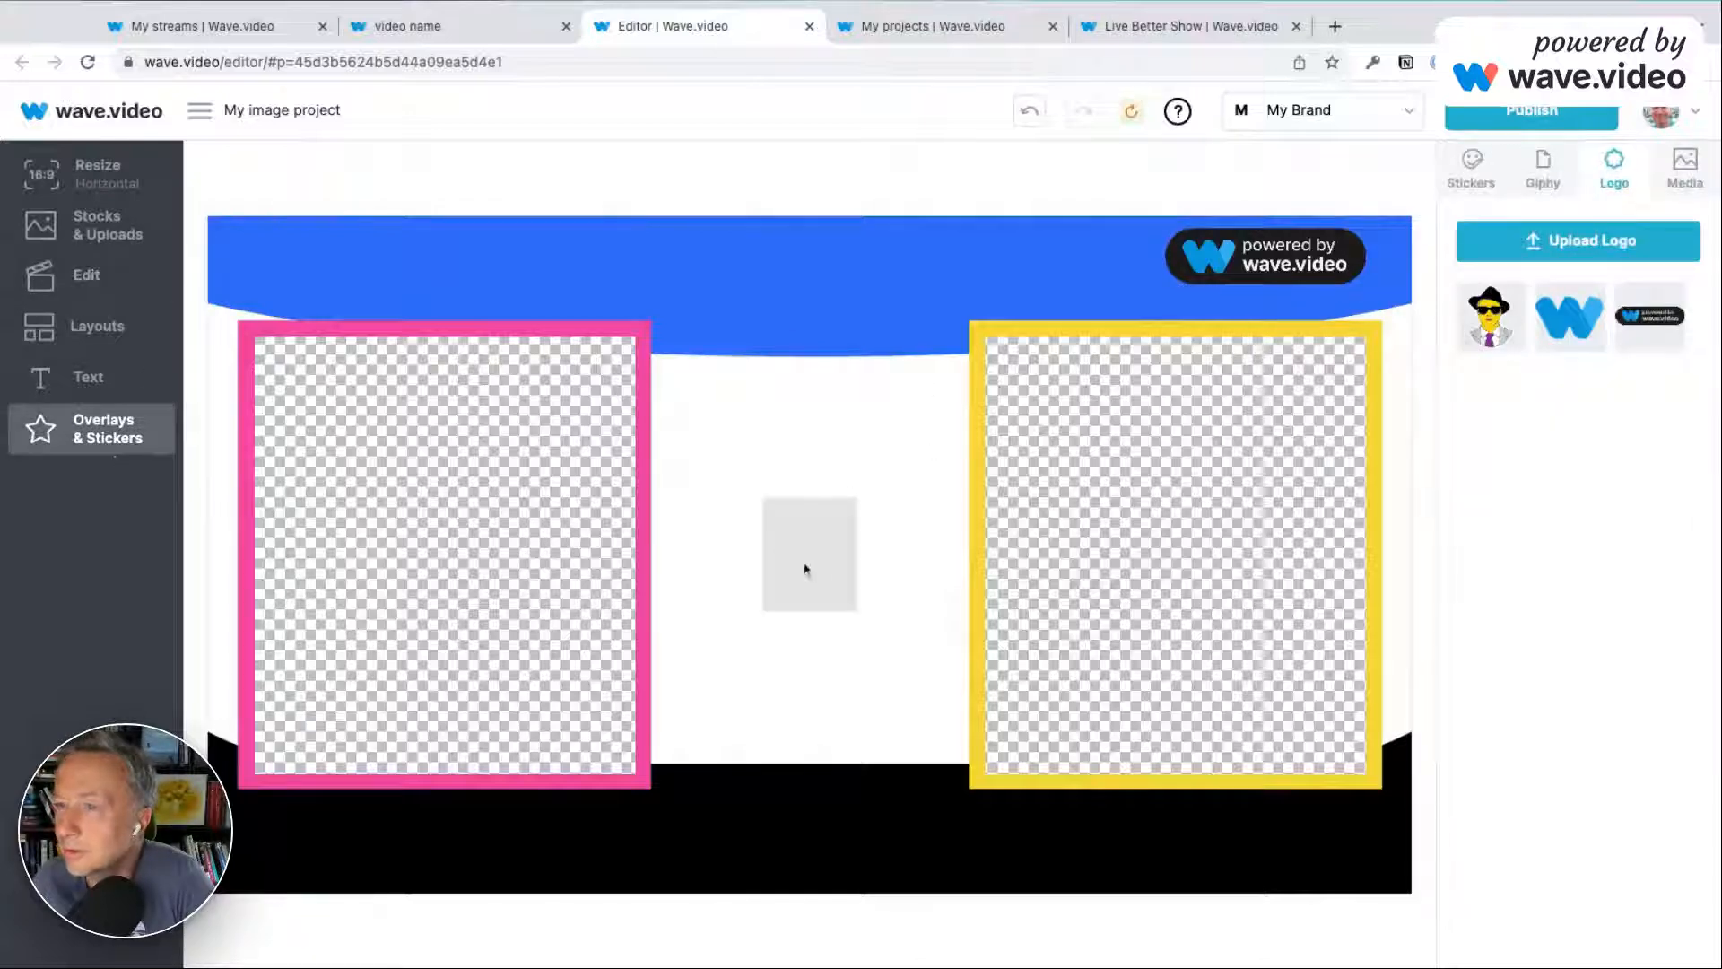
pyautogui.moveTo(828, 568); pyautogui.dragTo(282, 286)
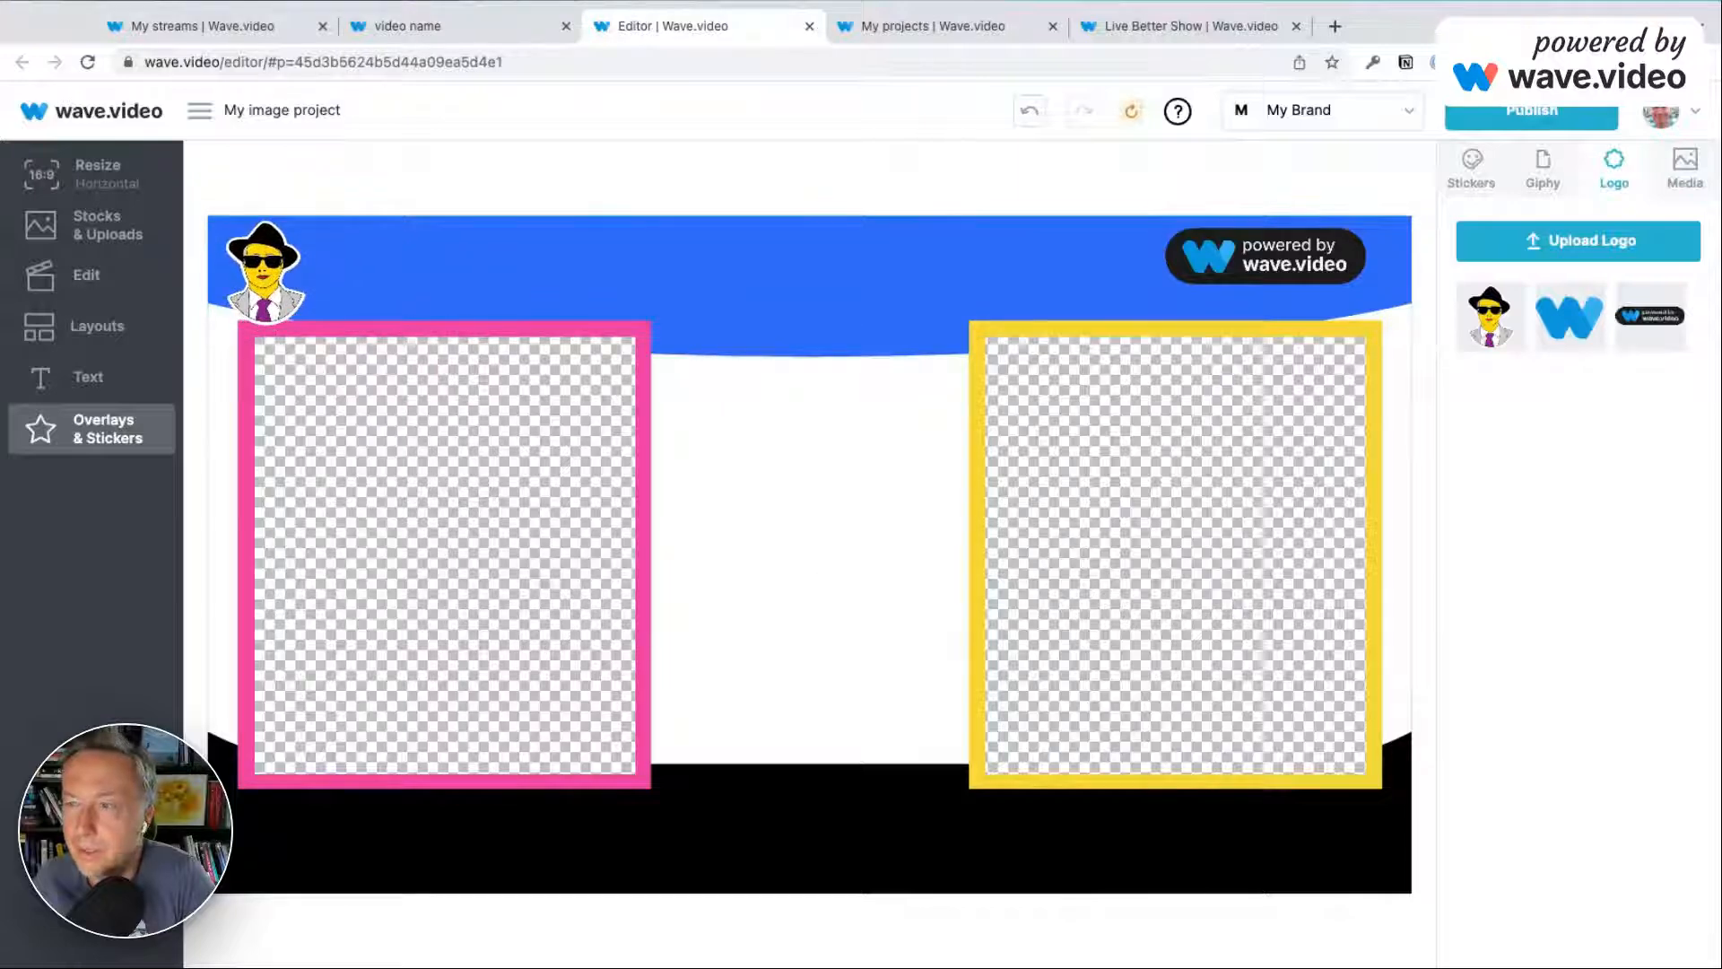
# Add the "GLOBAL BEATLES DAY" text template and place it along the bottom edge of the pink frame's transparent area.
pyautogui.click(94, 374)
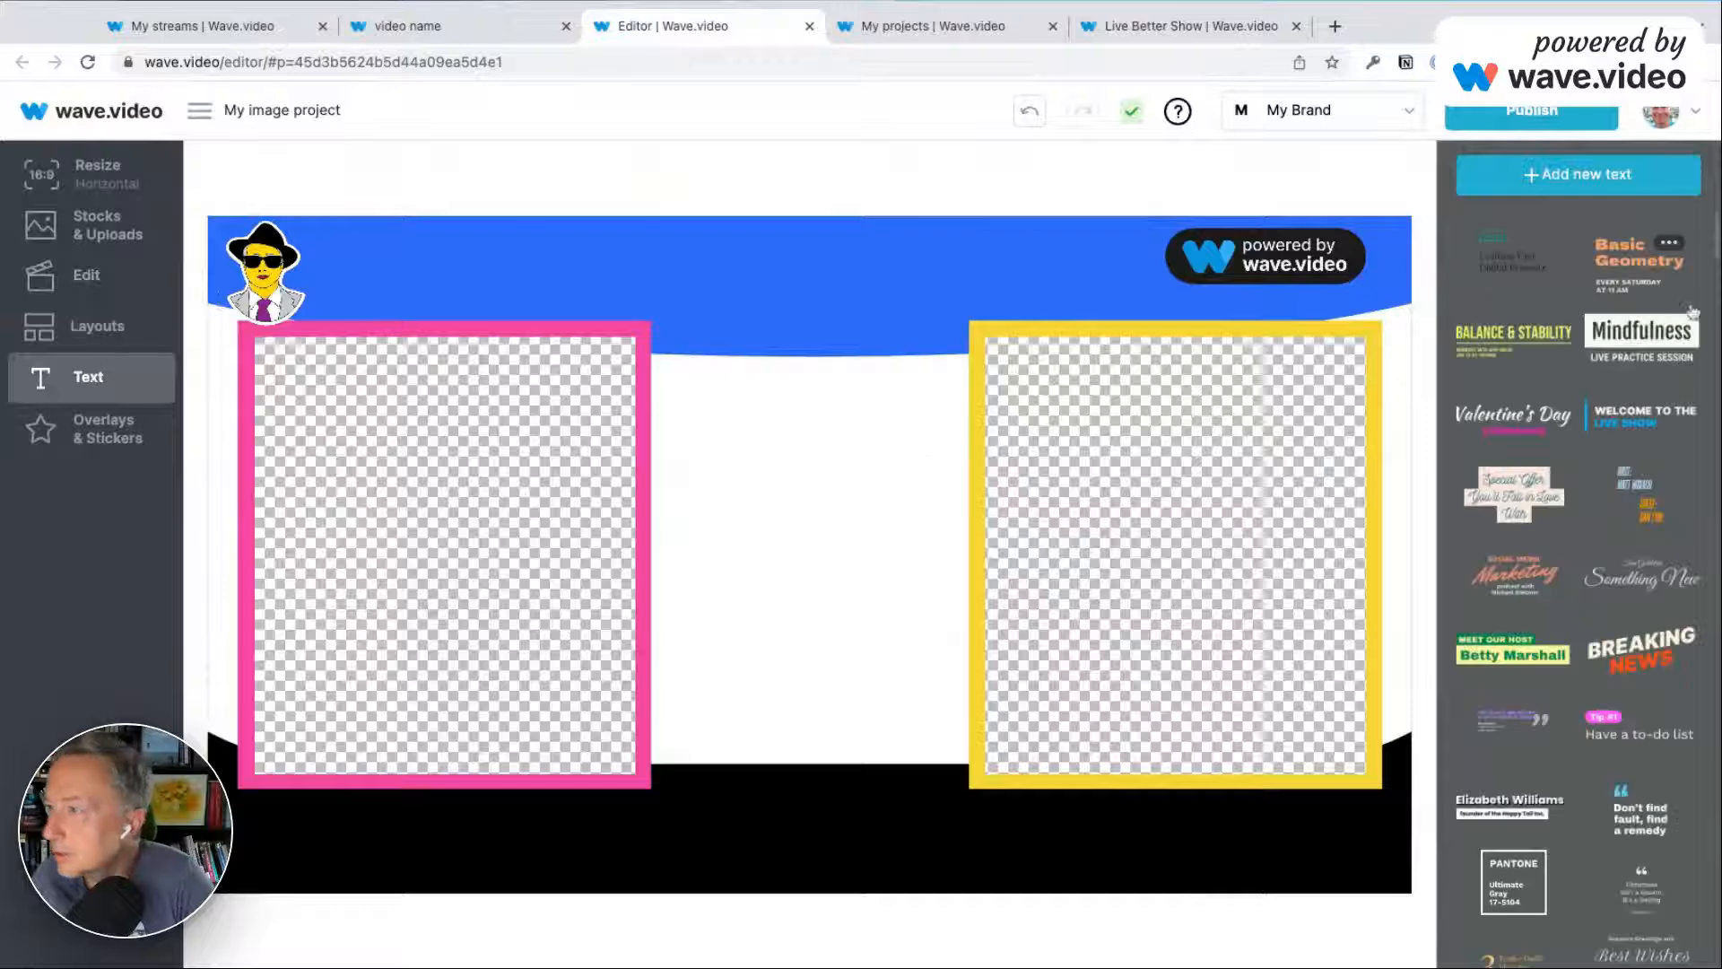
pyautogui.scroll(-6, 1628, 476)
pyautogui.scroll(-5, 1628, 476)
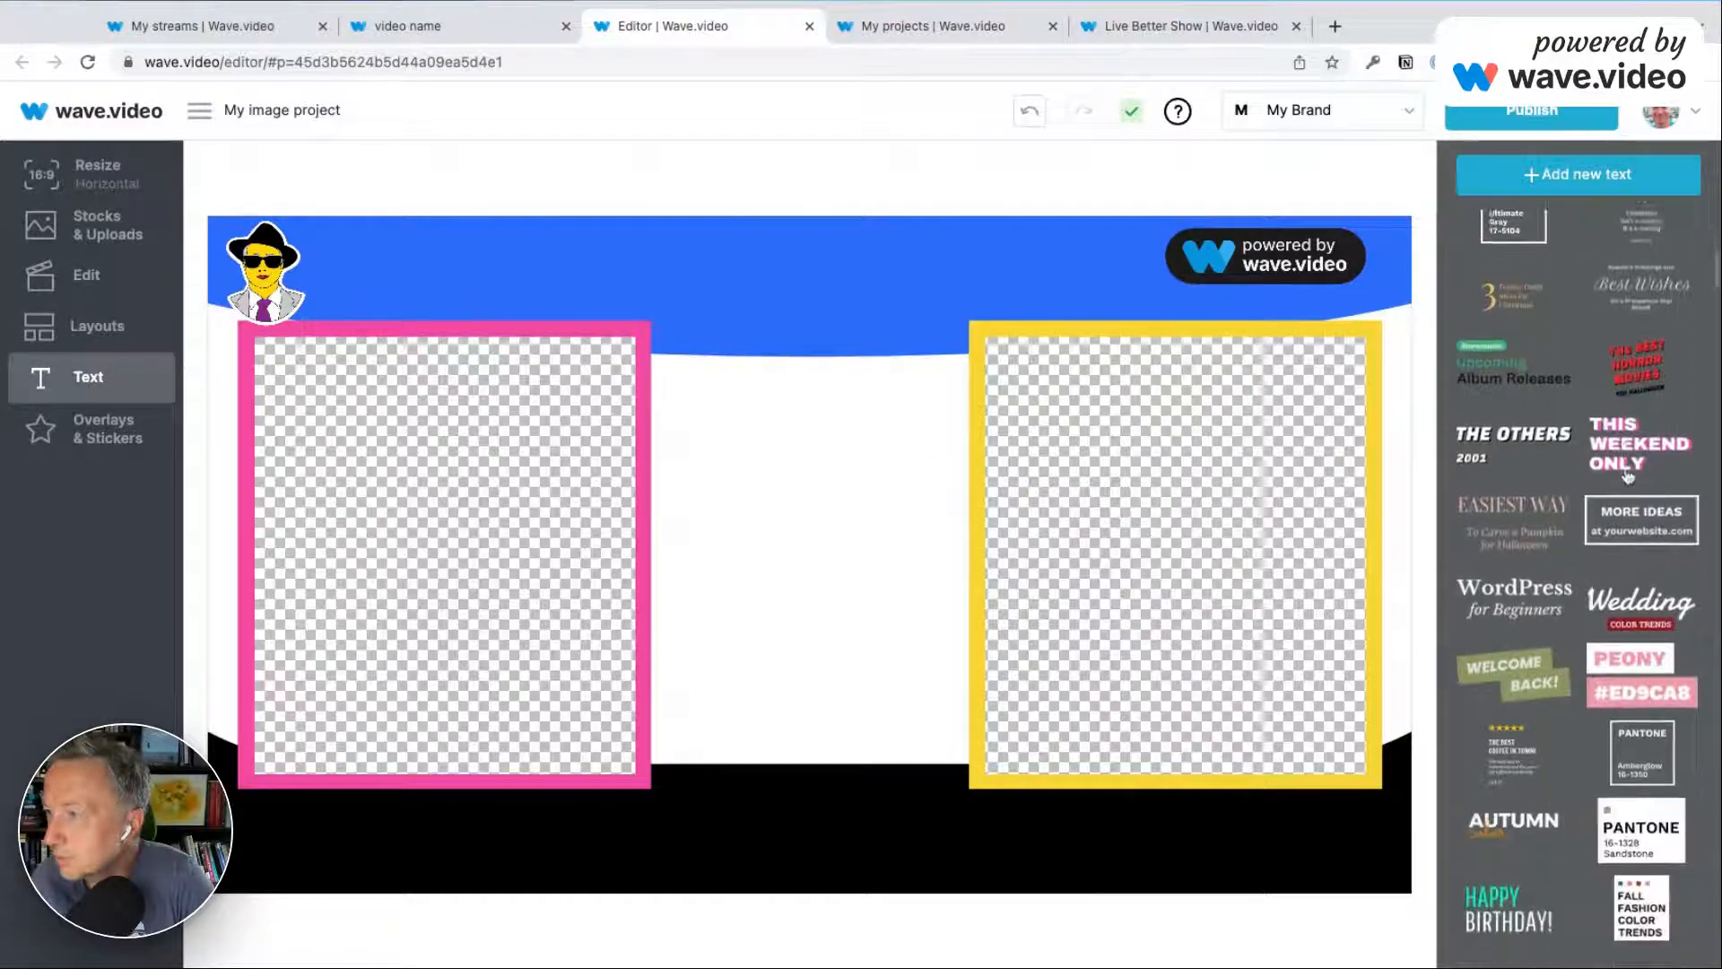
pyautogui.scroll(2, 1627, 476)
pyautogui.scroll(-10, 1628, 476)
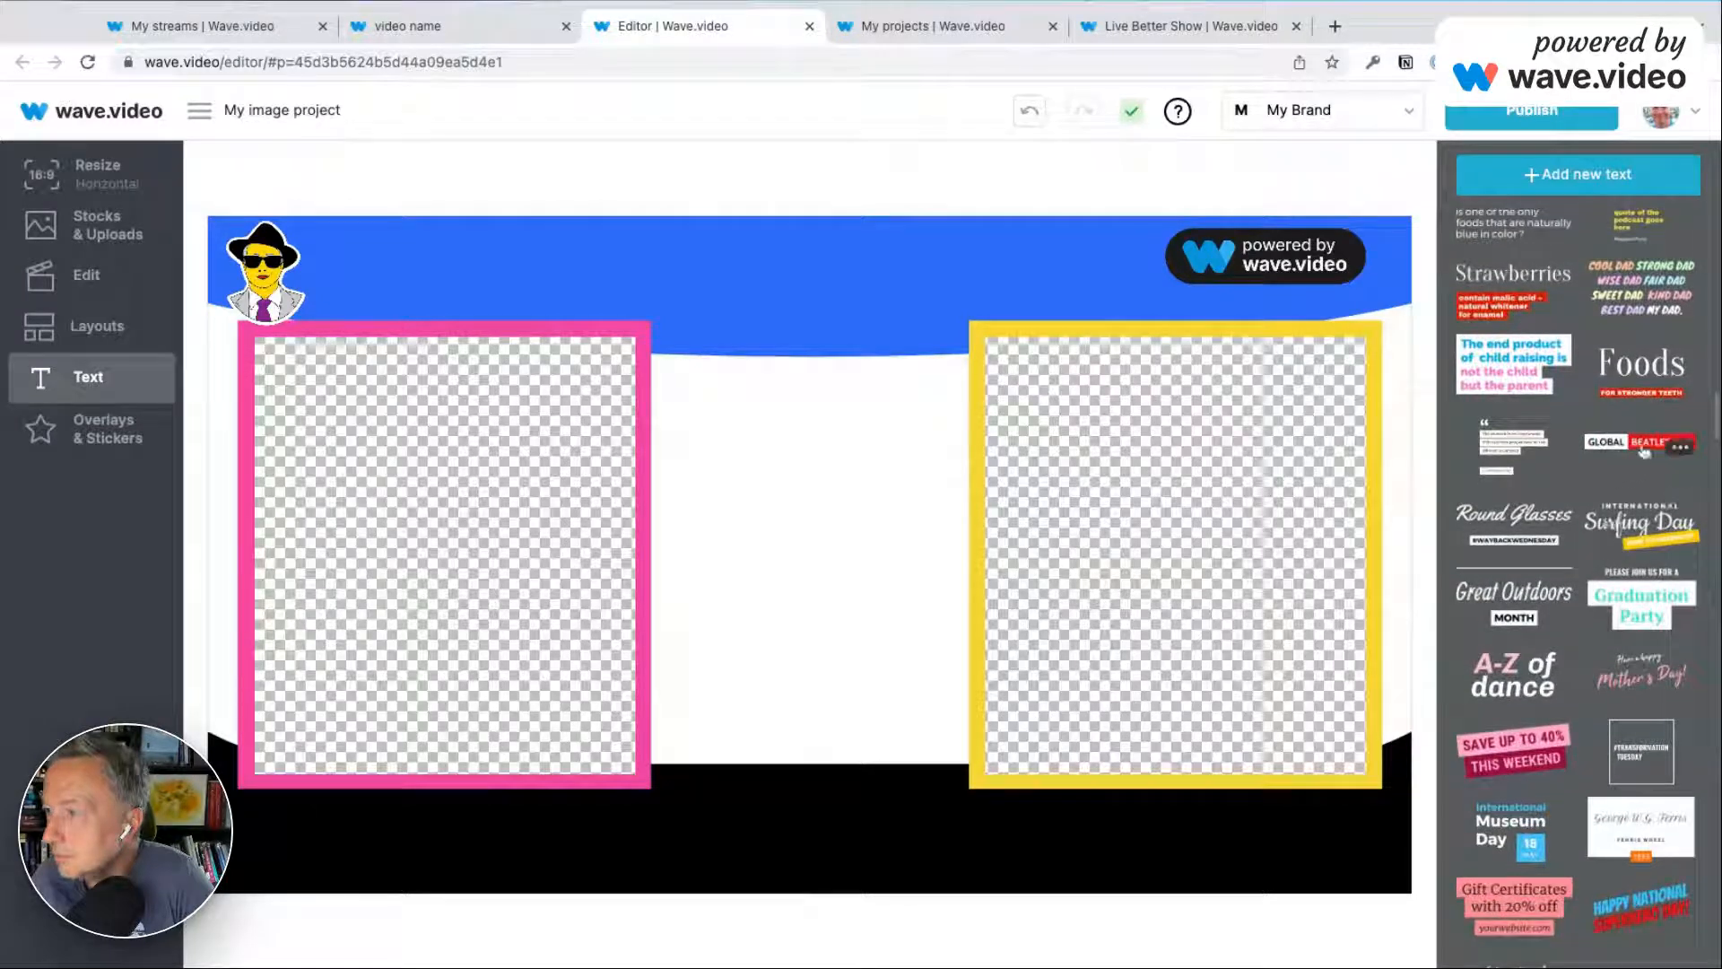
pyautogui.scroll(-3, 1644, 448)
pyautogui.scroll(2, 1641, 451)
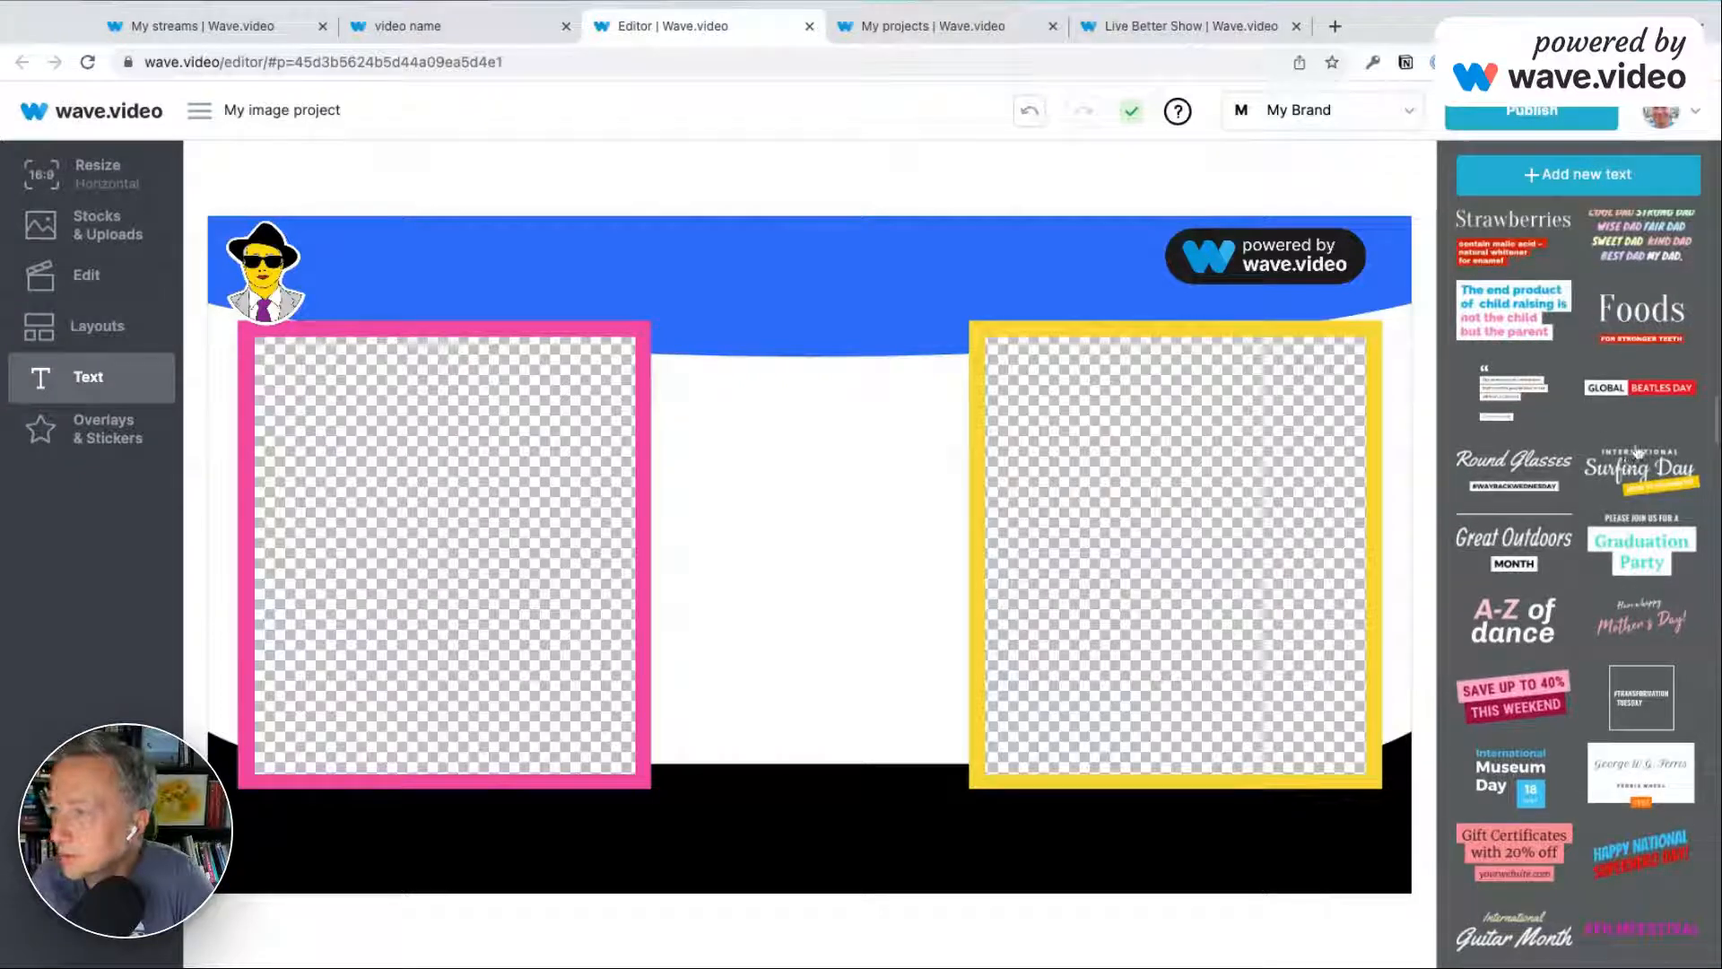
pyautogui.click(1641, 387)
pyautogui.moveTo(840, 565); pyautogui.dragTo(478, 758)
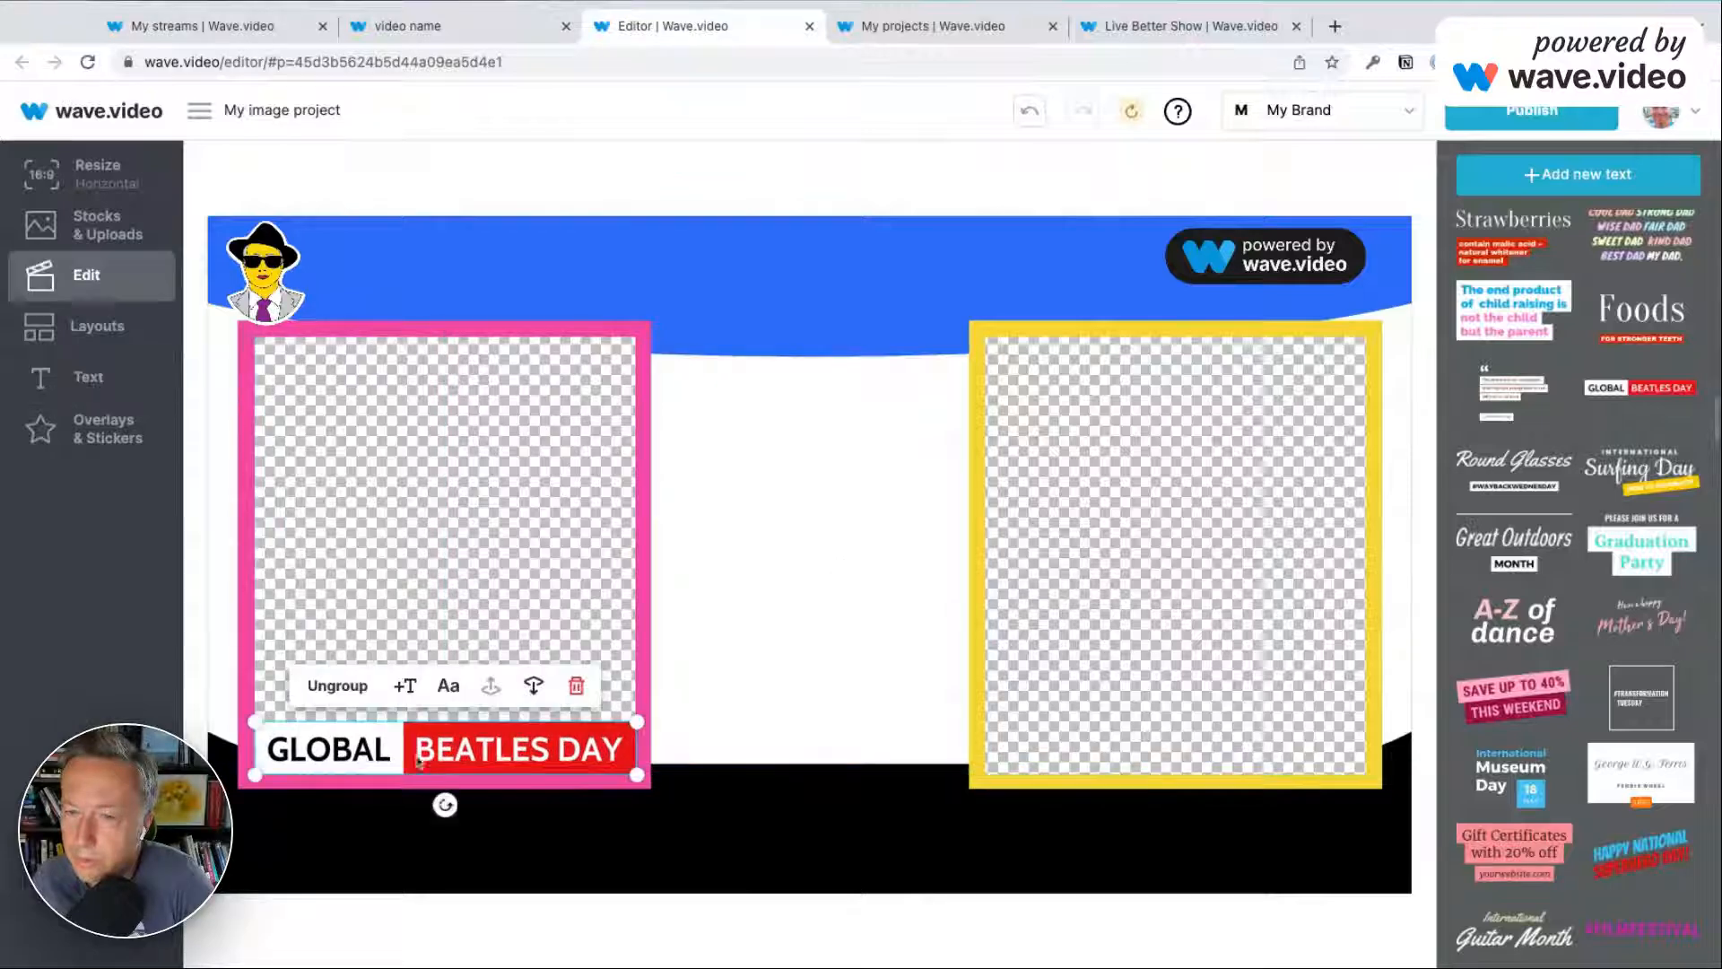
# Replace the word GLOBAL in the white part of the name label with the host's first name in capitals.
pyautogui.click(358, 758)
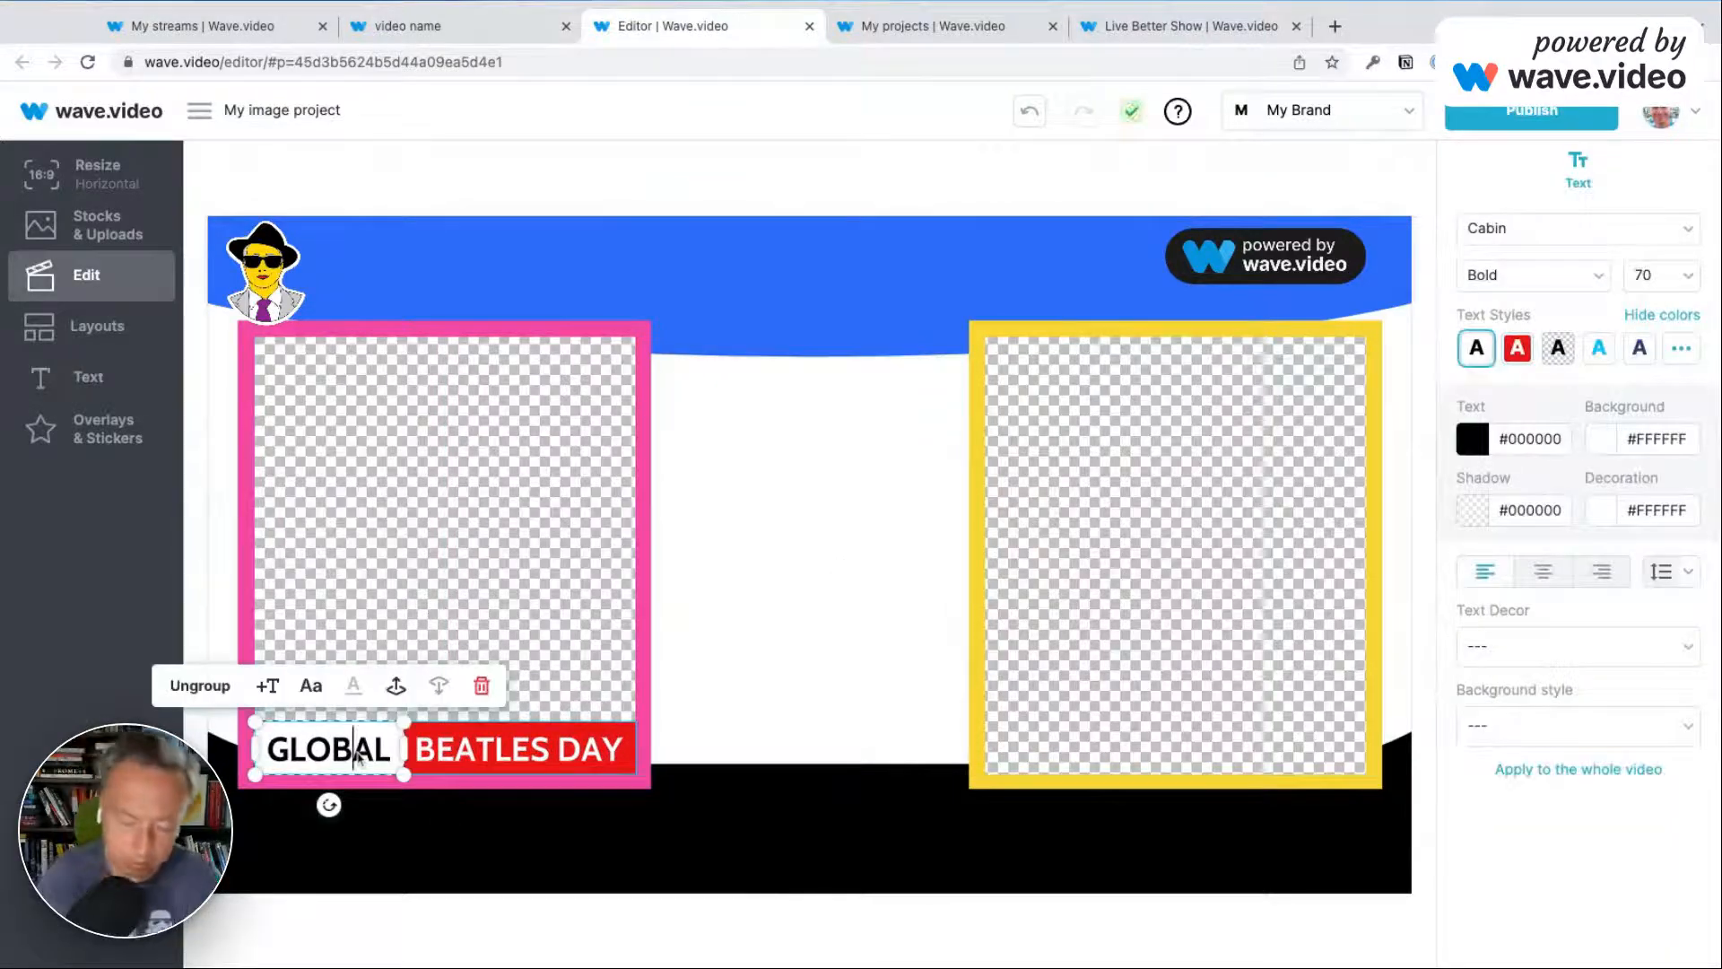
pyautogui.press('Up')
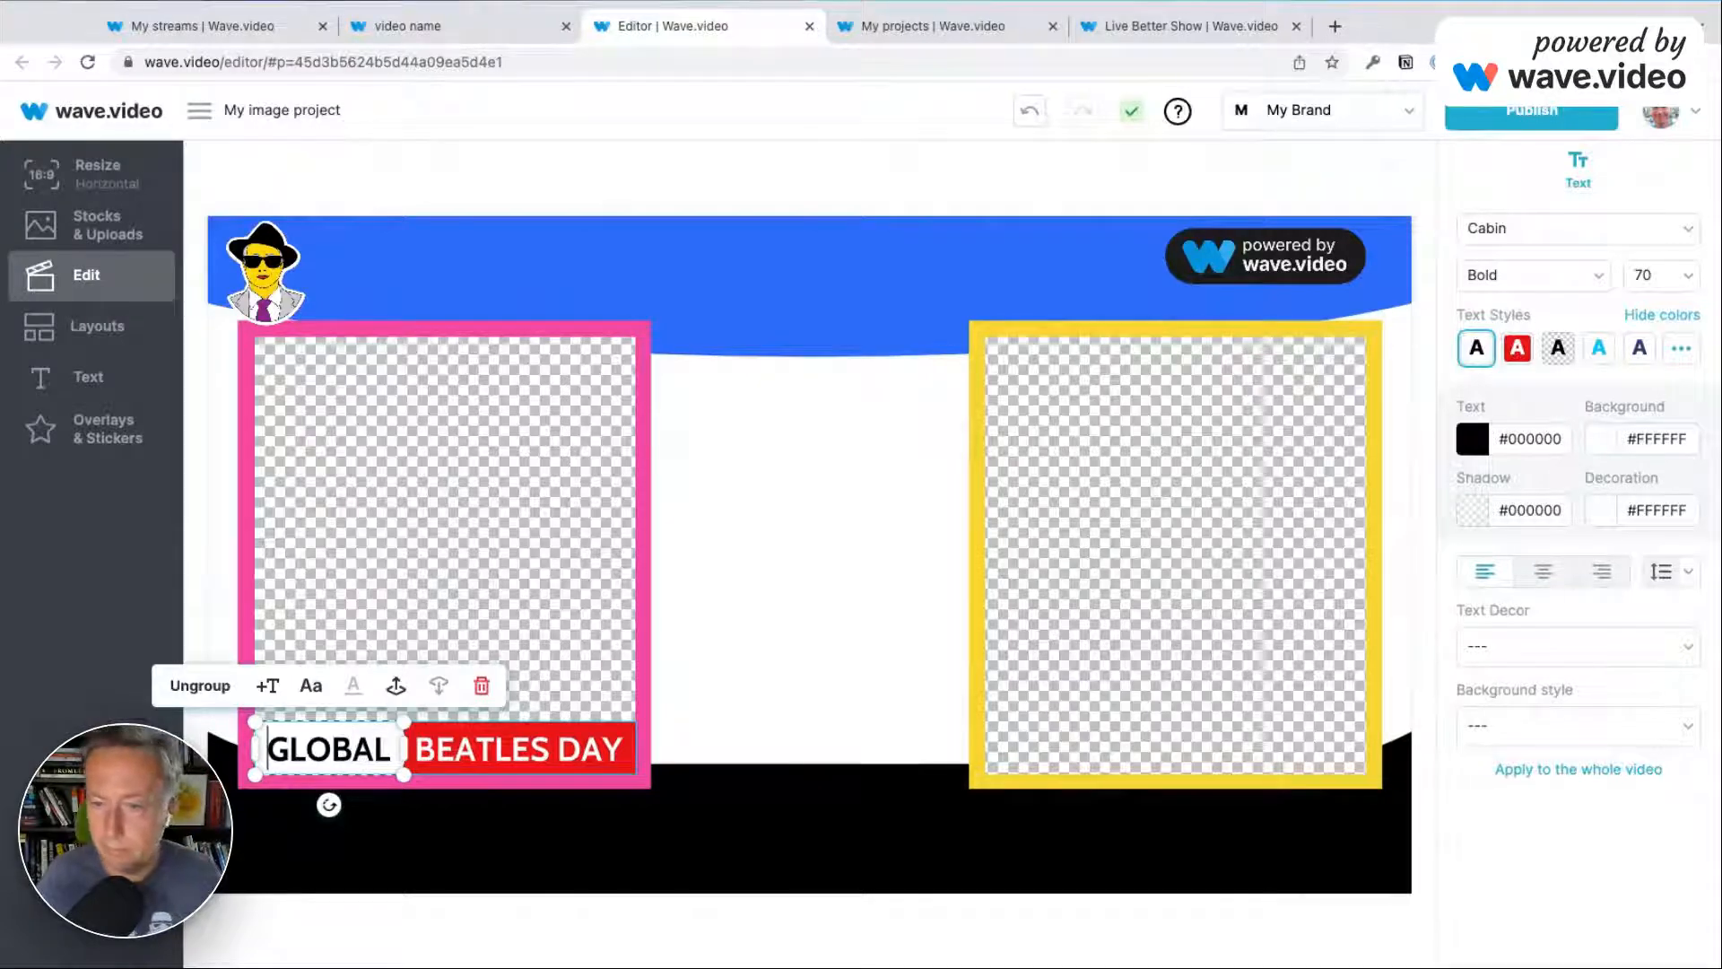
pyautogui.hotkey('shift', 'Right')
pyautogui.hotkey('shift', 'Right')
pyautogui.hotkey('shift', 'Right')
pyautogui.hotkey('shift', 'Right')
pyautogui.hotkey('shift', 'Right')
pyautogui.hotkey('shift', 'Right')
pyautogui.write('DMITRTY')
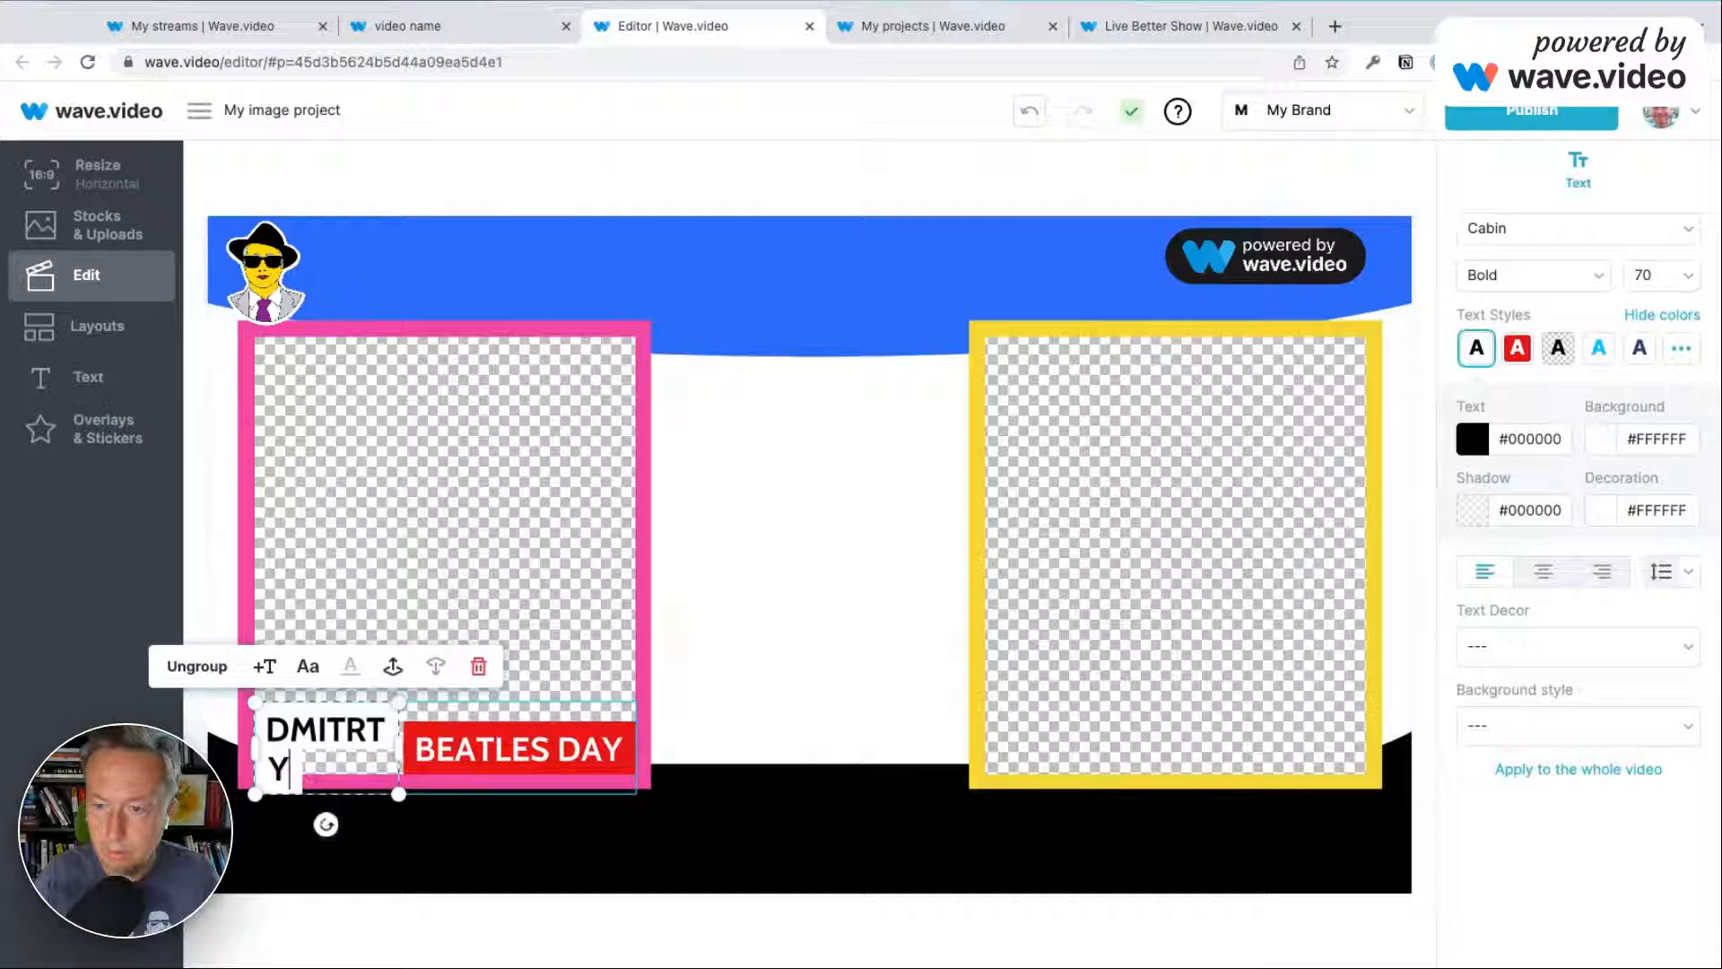
pyautogui.press('BackSpace')
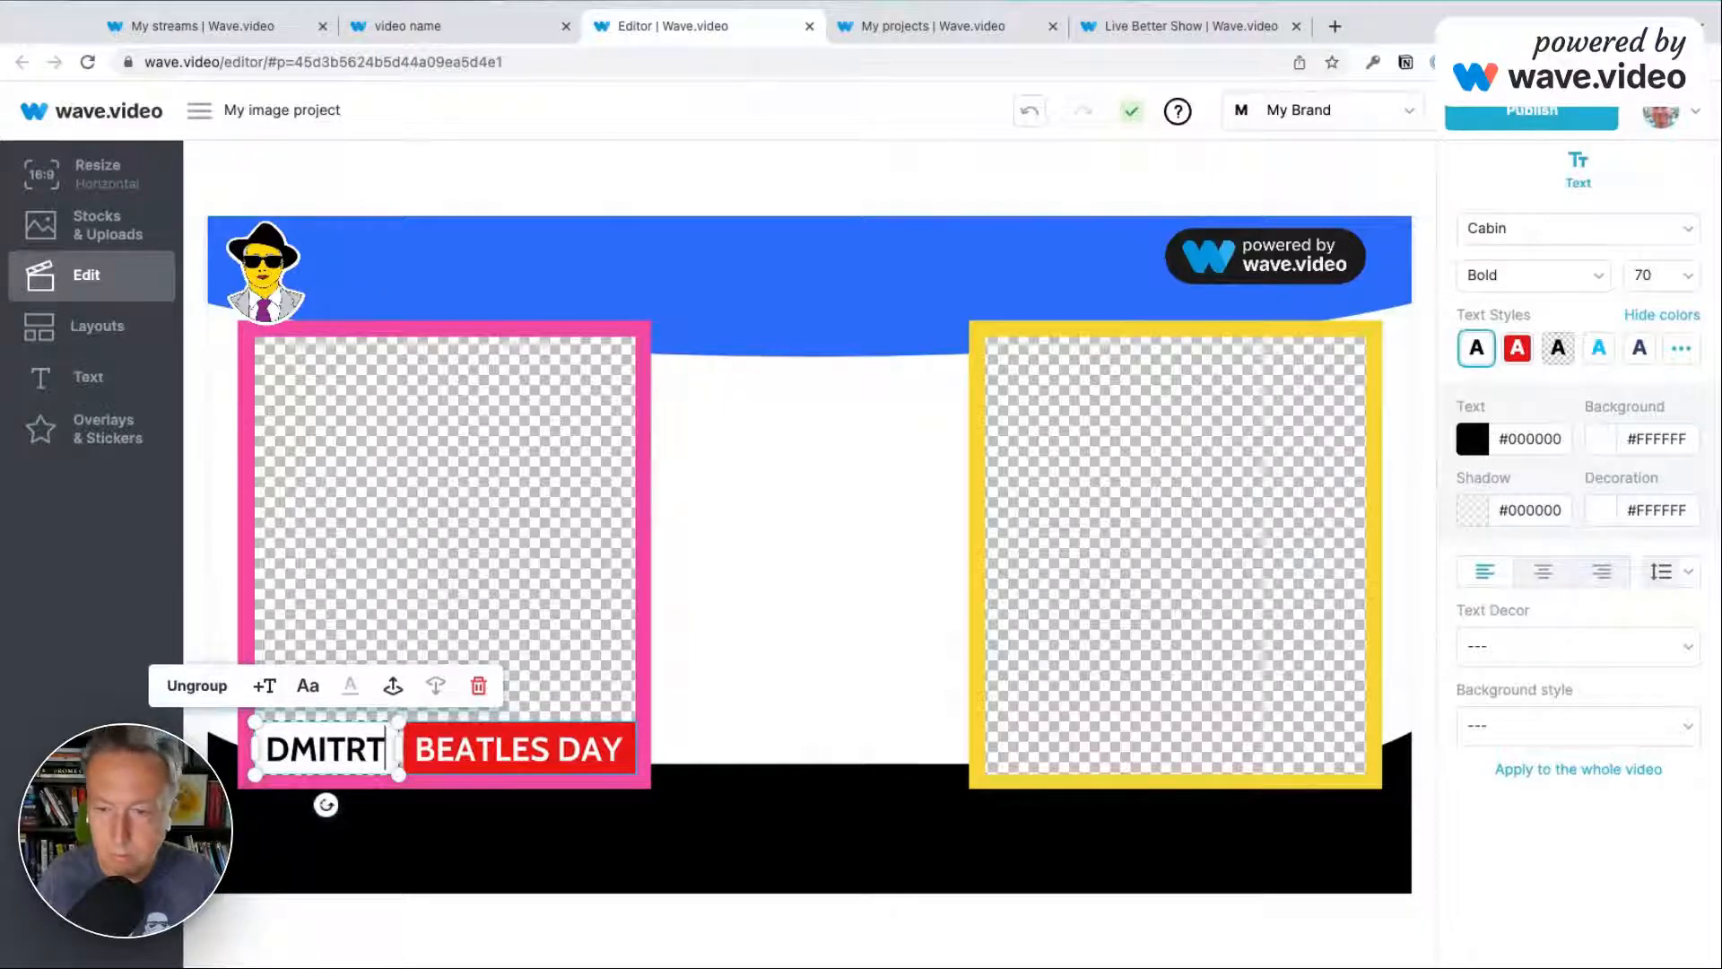
pyautogui.press('BackSpace')
pyautogui.press('BackSpace')
pyautogui.press('BackSpace')
pyautogui.press('BackSpace')
pyautogui.press('BackSpace')
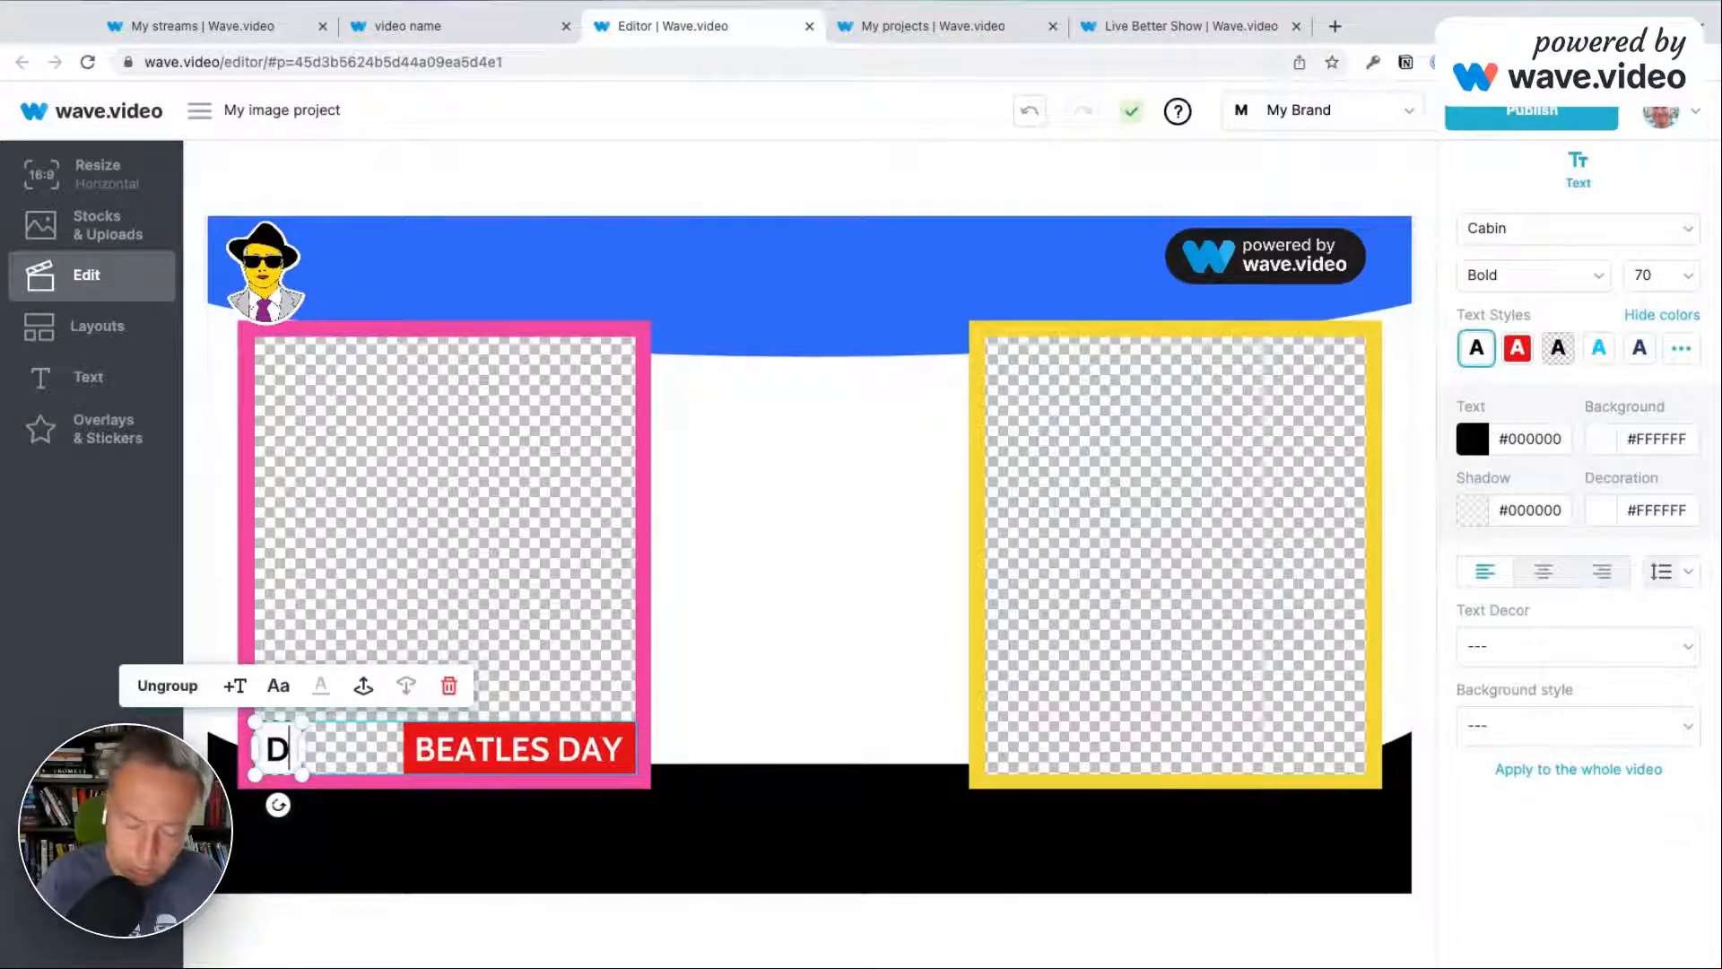
pyautogui.write('IMA')
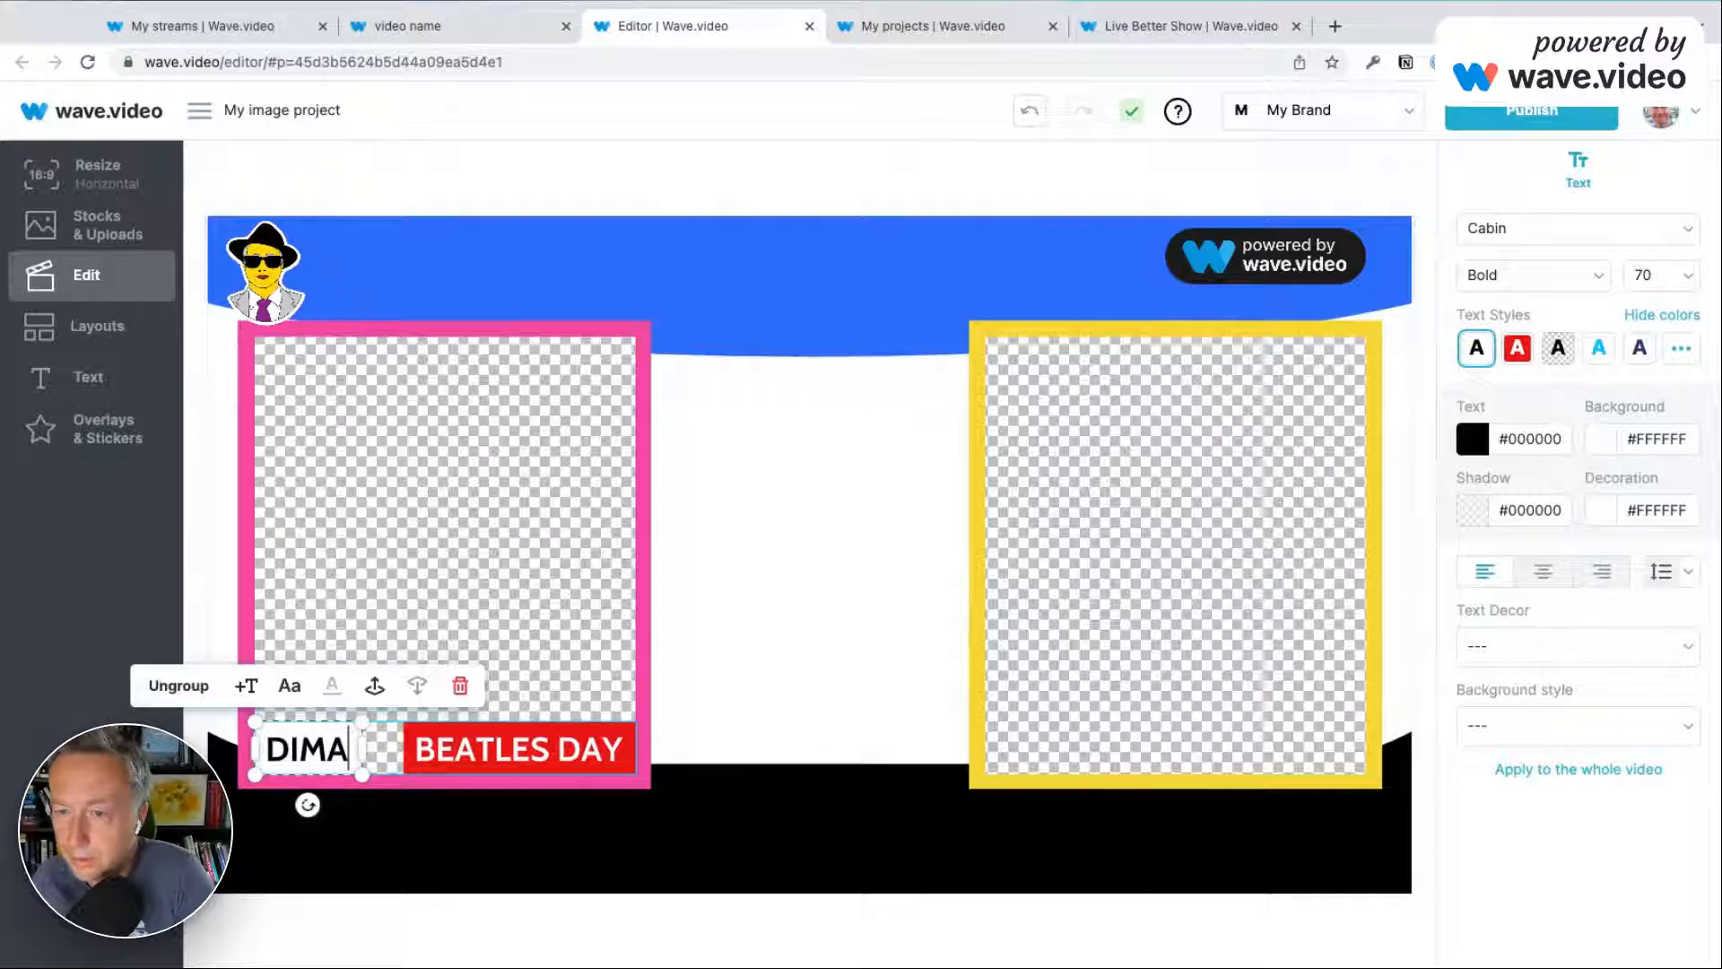
# Replace "BEATLES DAY" in the red part of the name label with "Demo guy".
pyautogui.click(421, 787)
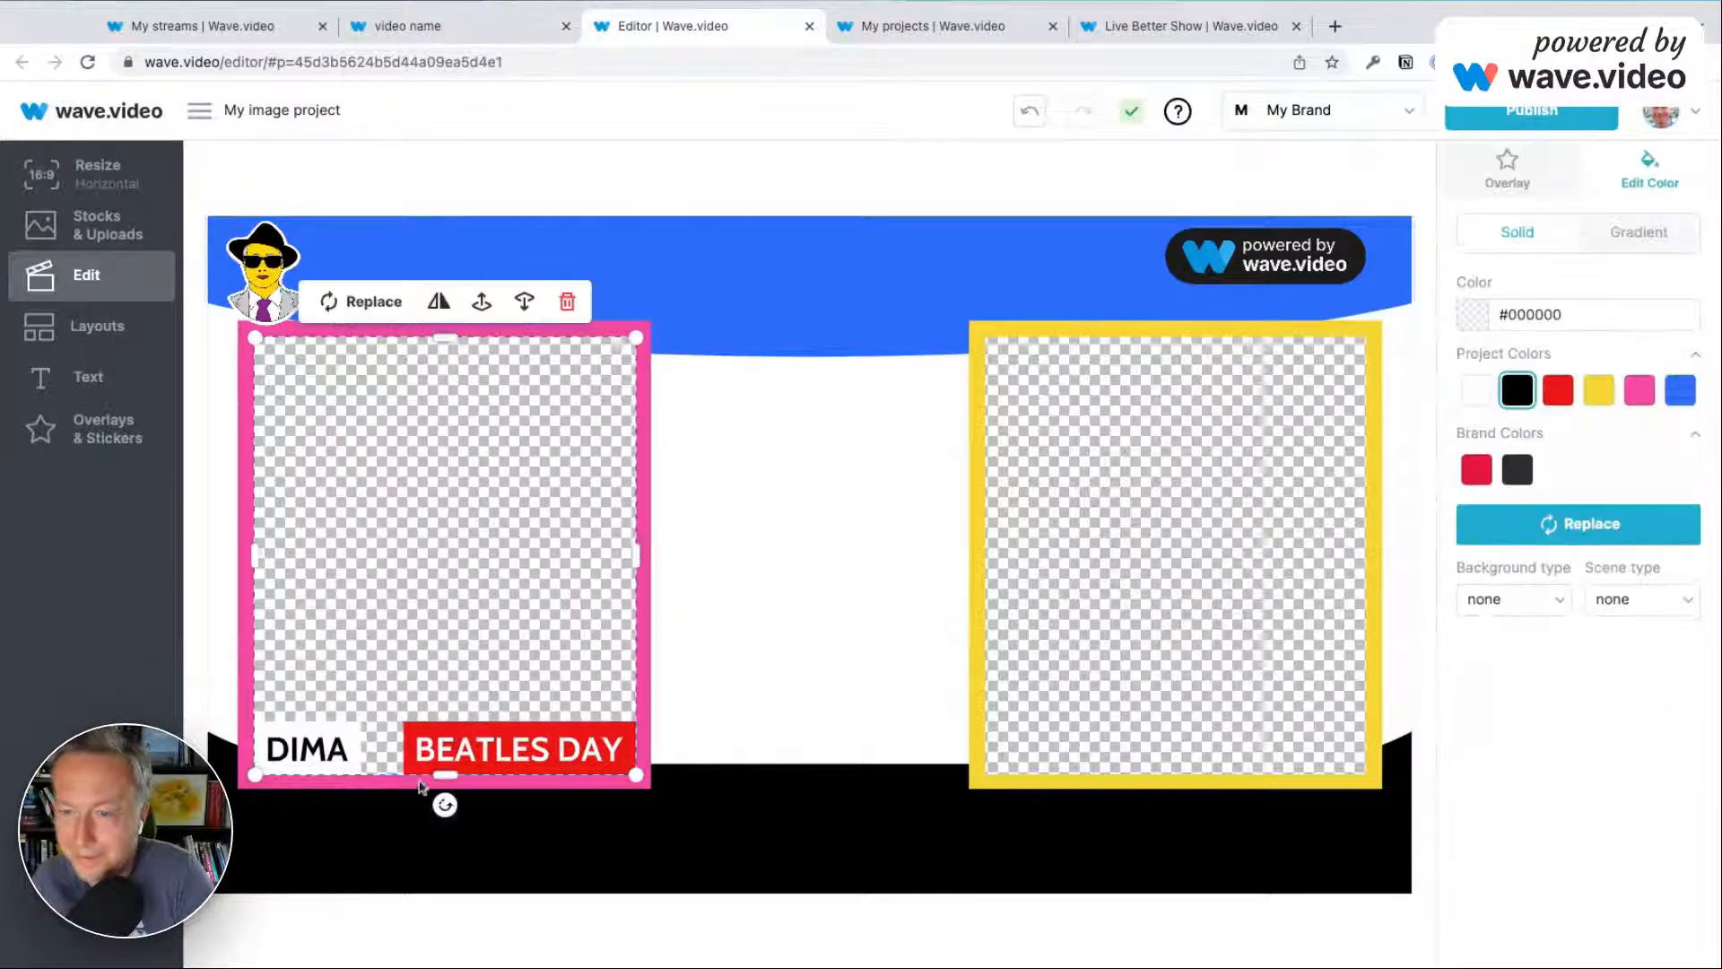
pyautogui.click(462, 760)
pyautogui.click(460, 758)
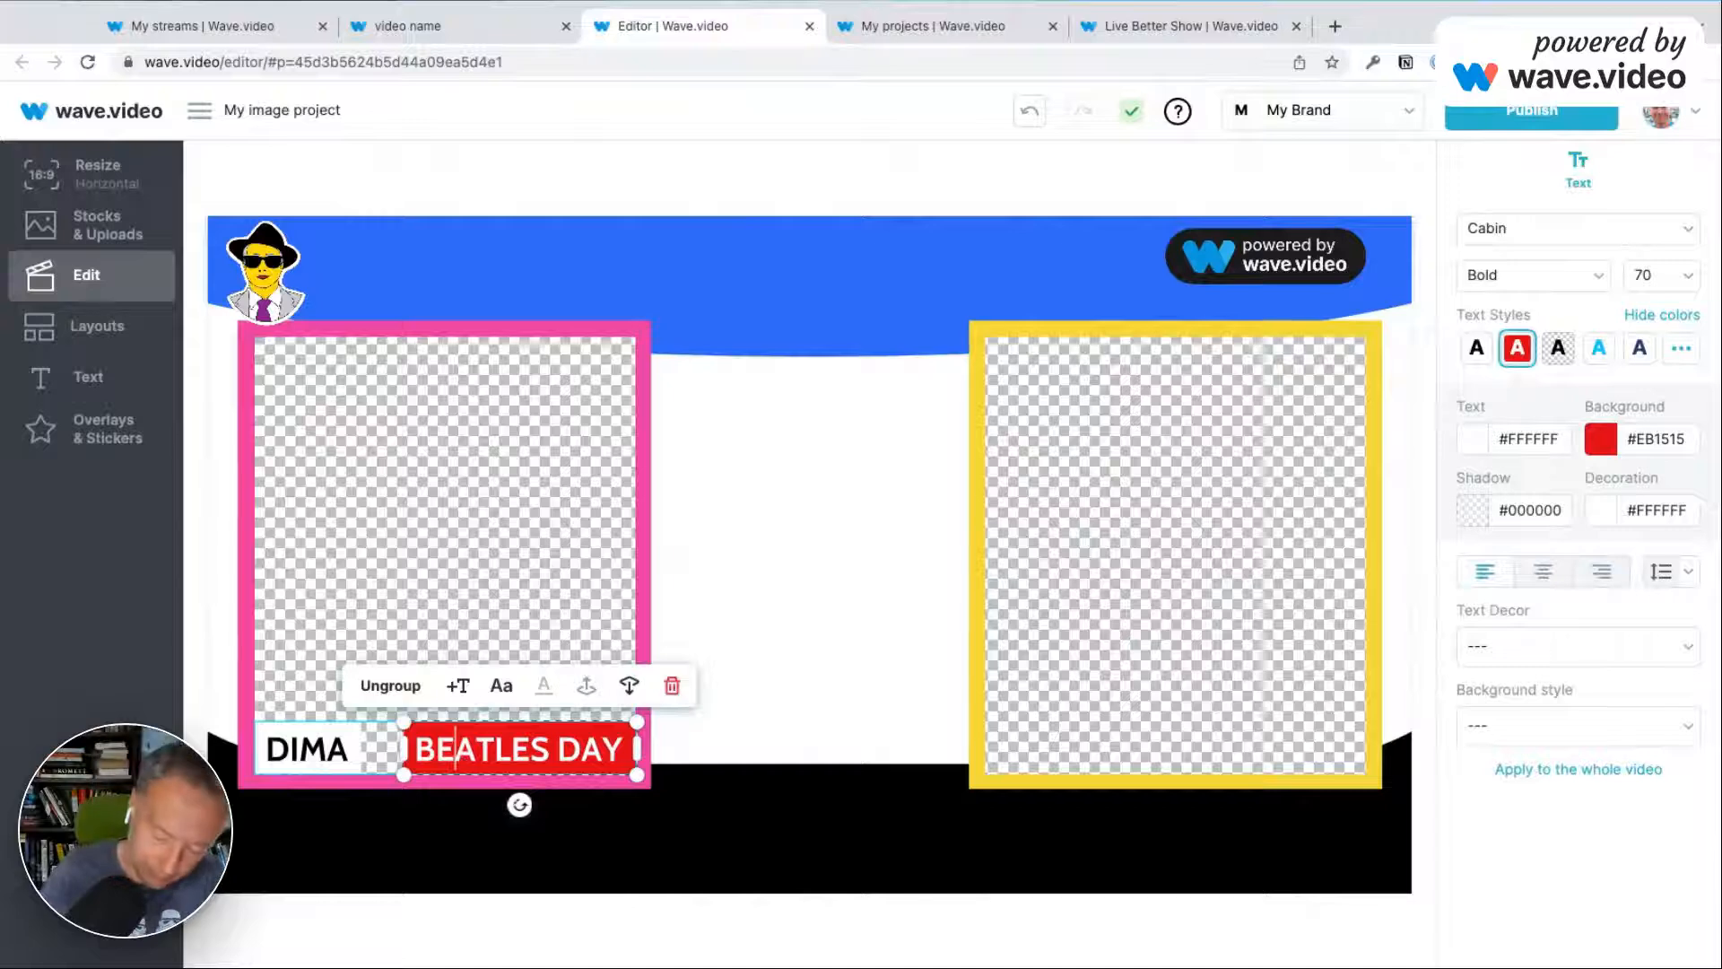
pyautogui.hotkey('ctrl', 'a')
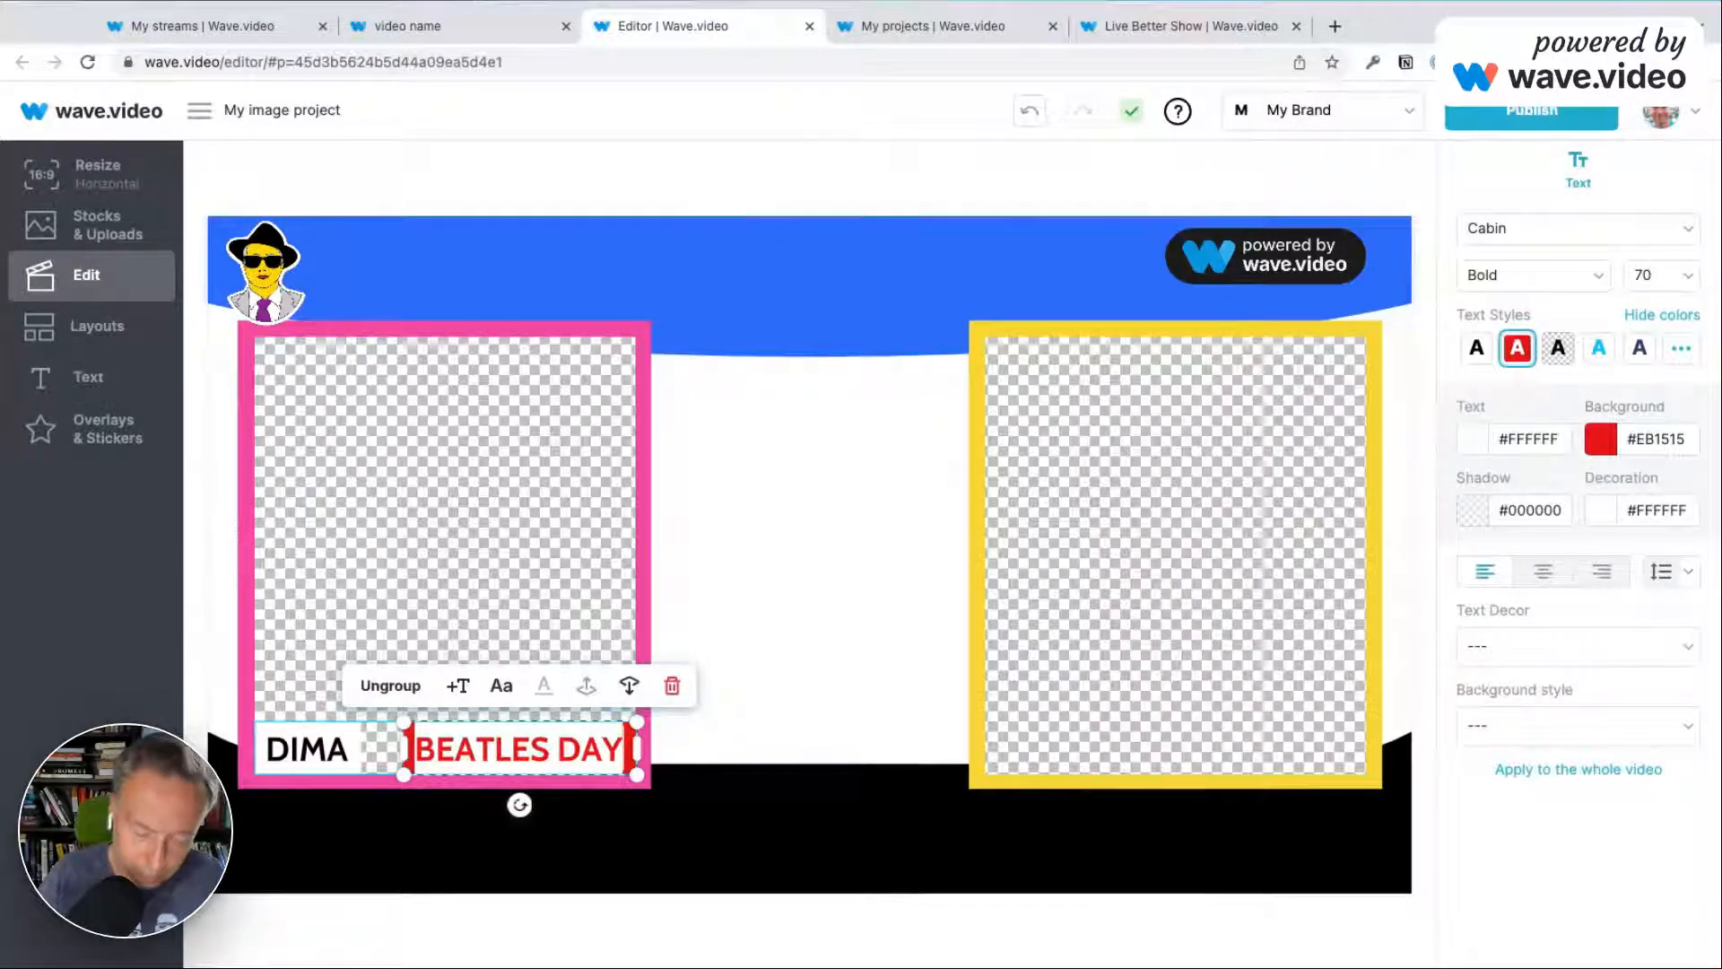
pyautogui.write('Demo')
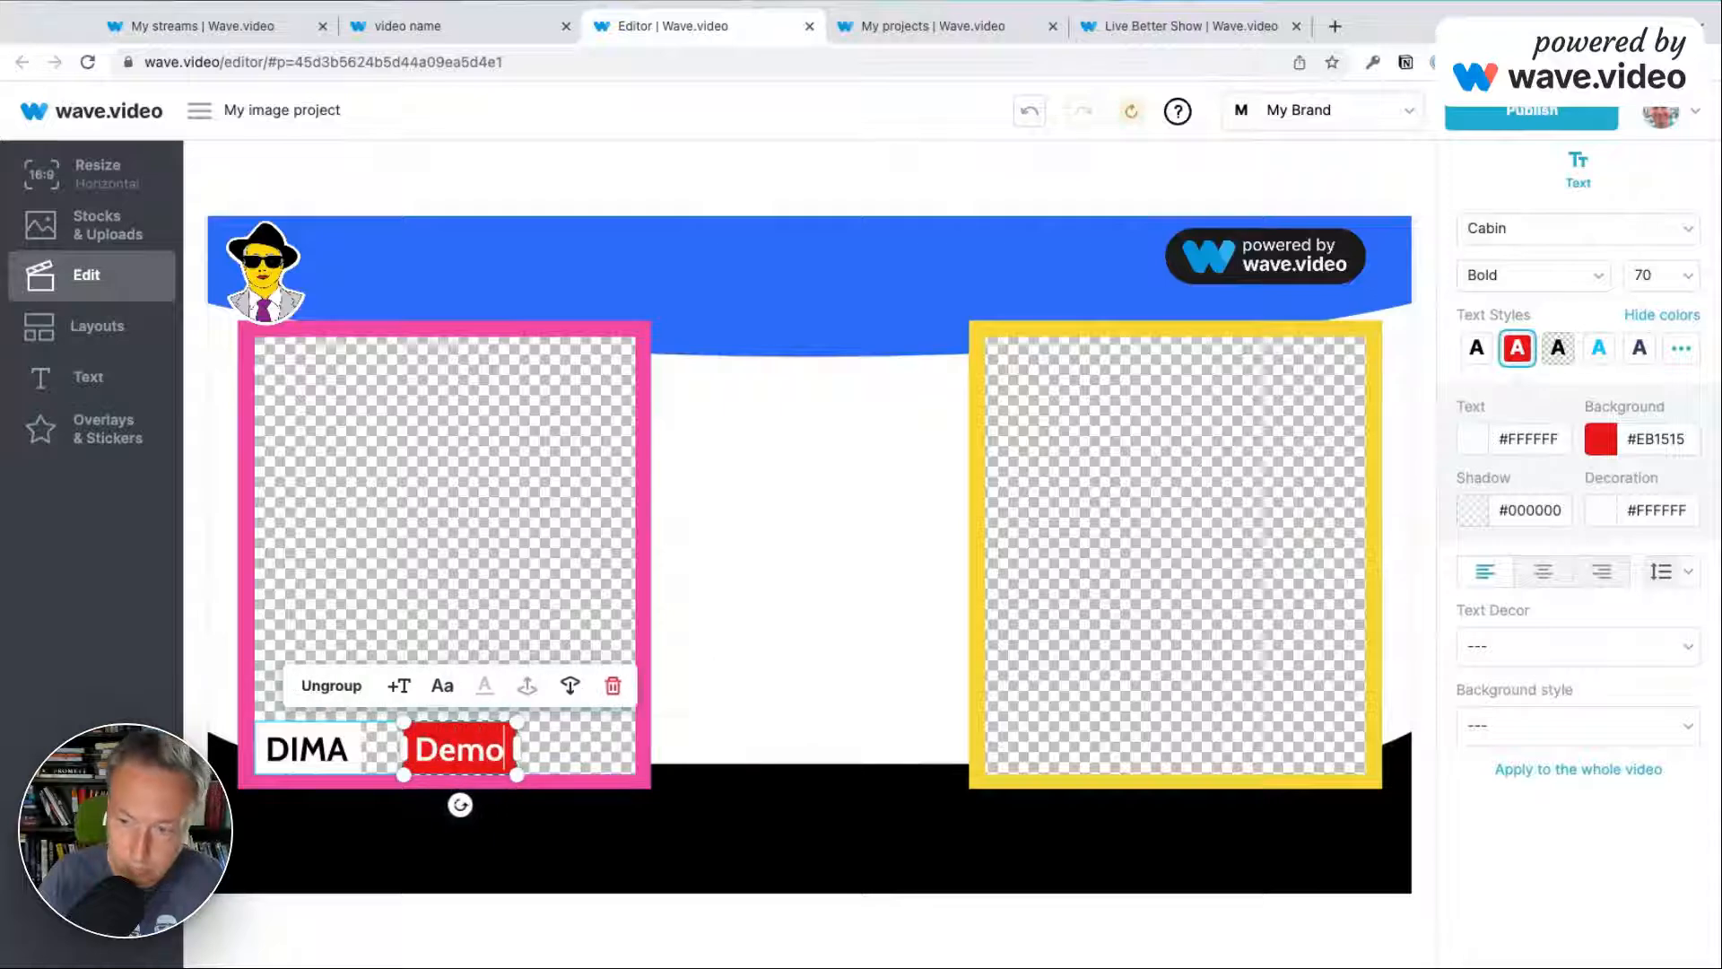
pyautogui.write(' guy')
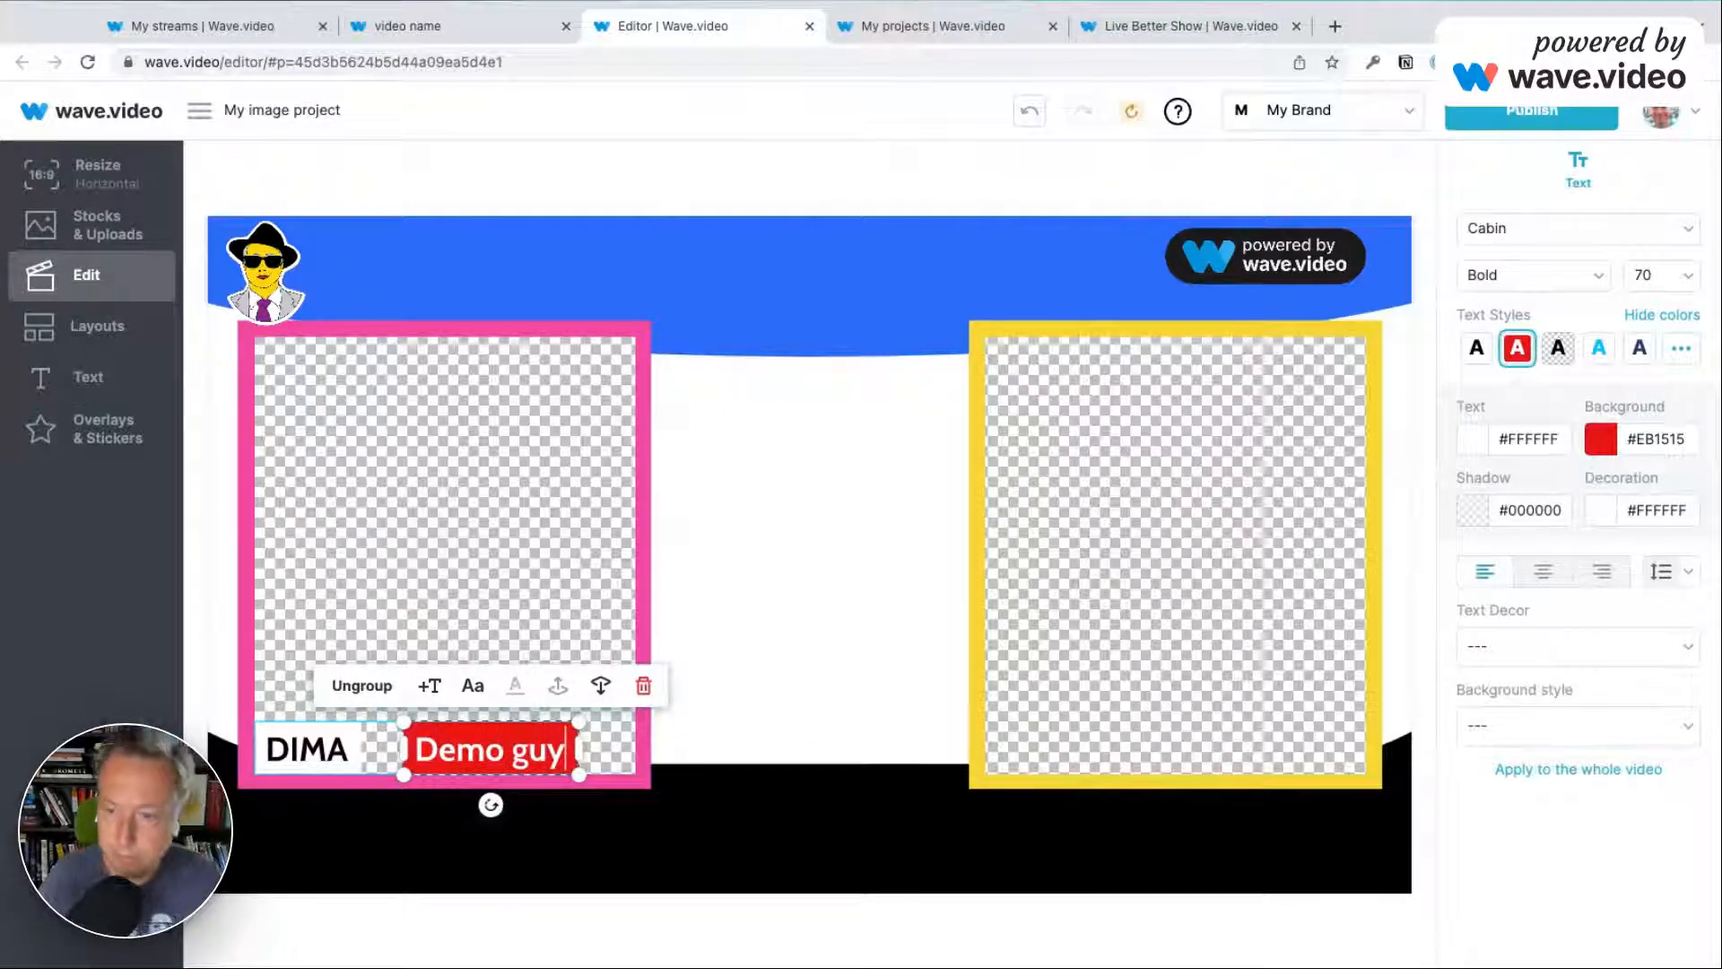
pyautogui.click(431, 542)
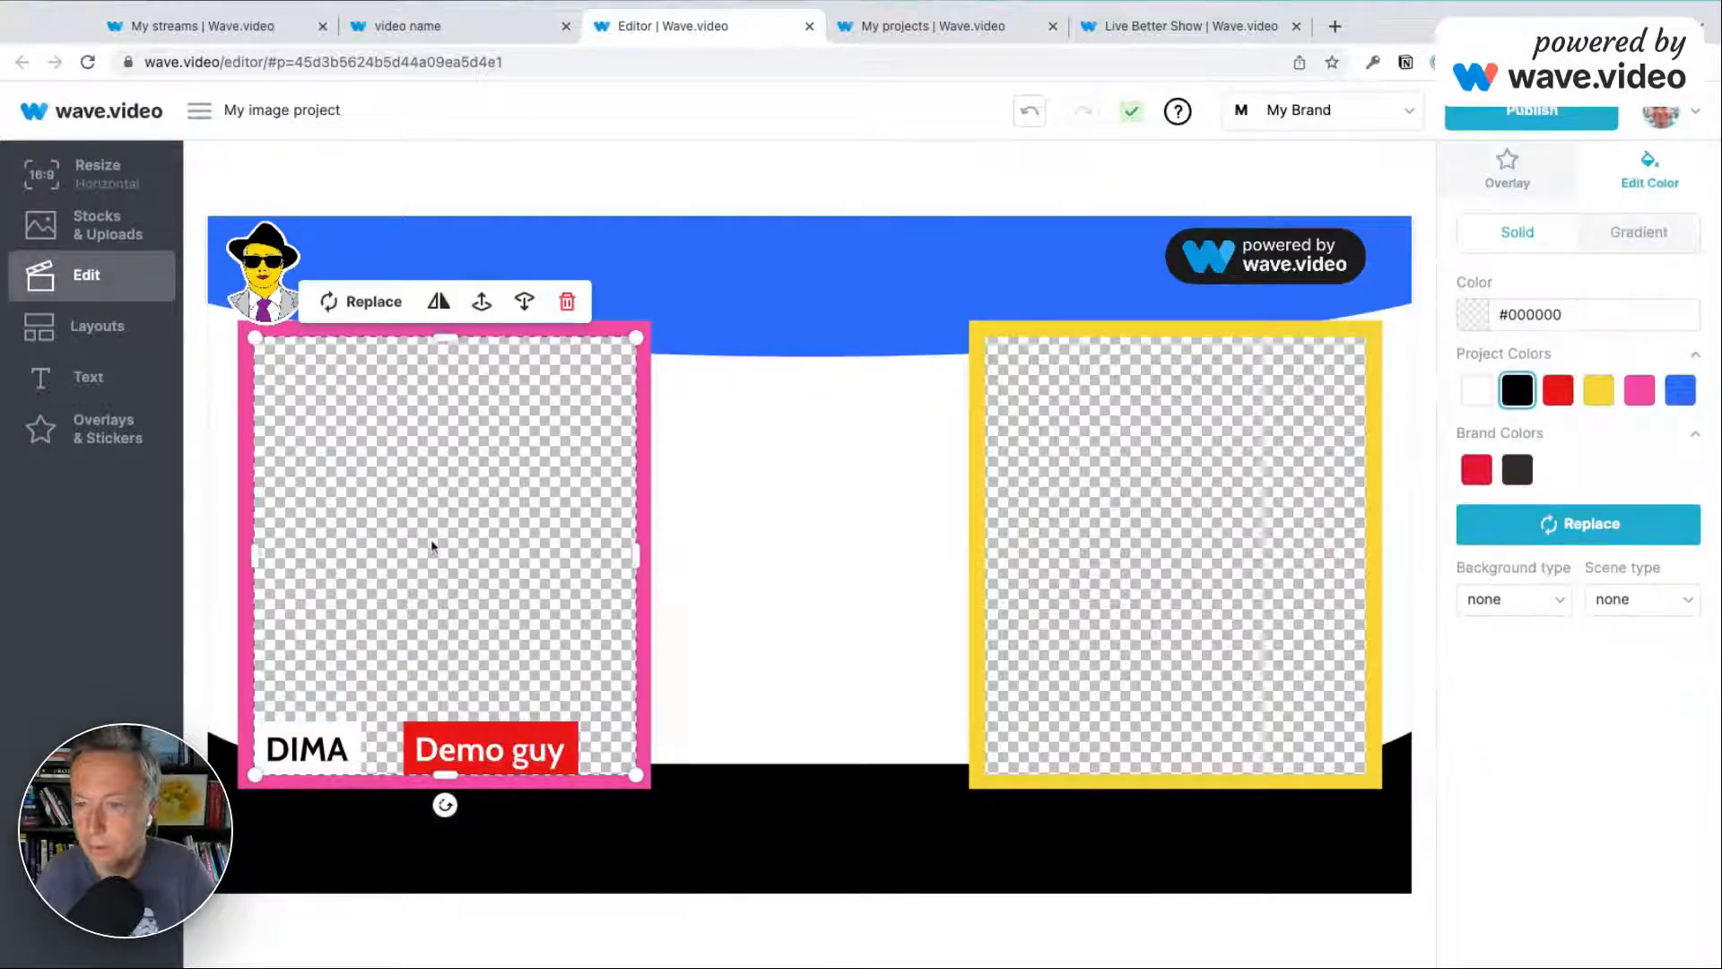
# Move the red "Demo guy" part of the name label until it sits flush against the white name part.
pyautogui.click(437, 750)
pyautogui.click(437, 750)
pyautogui.click(437, 750)
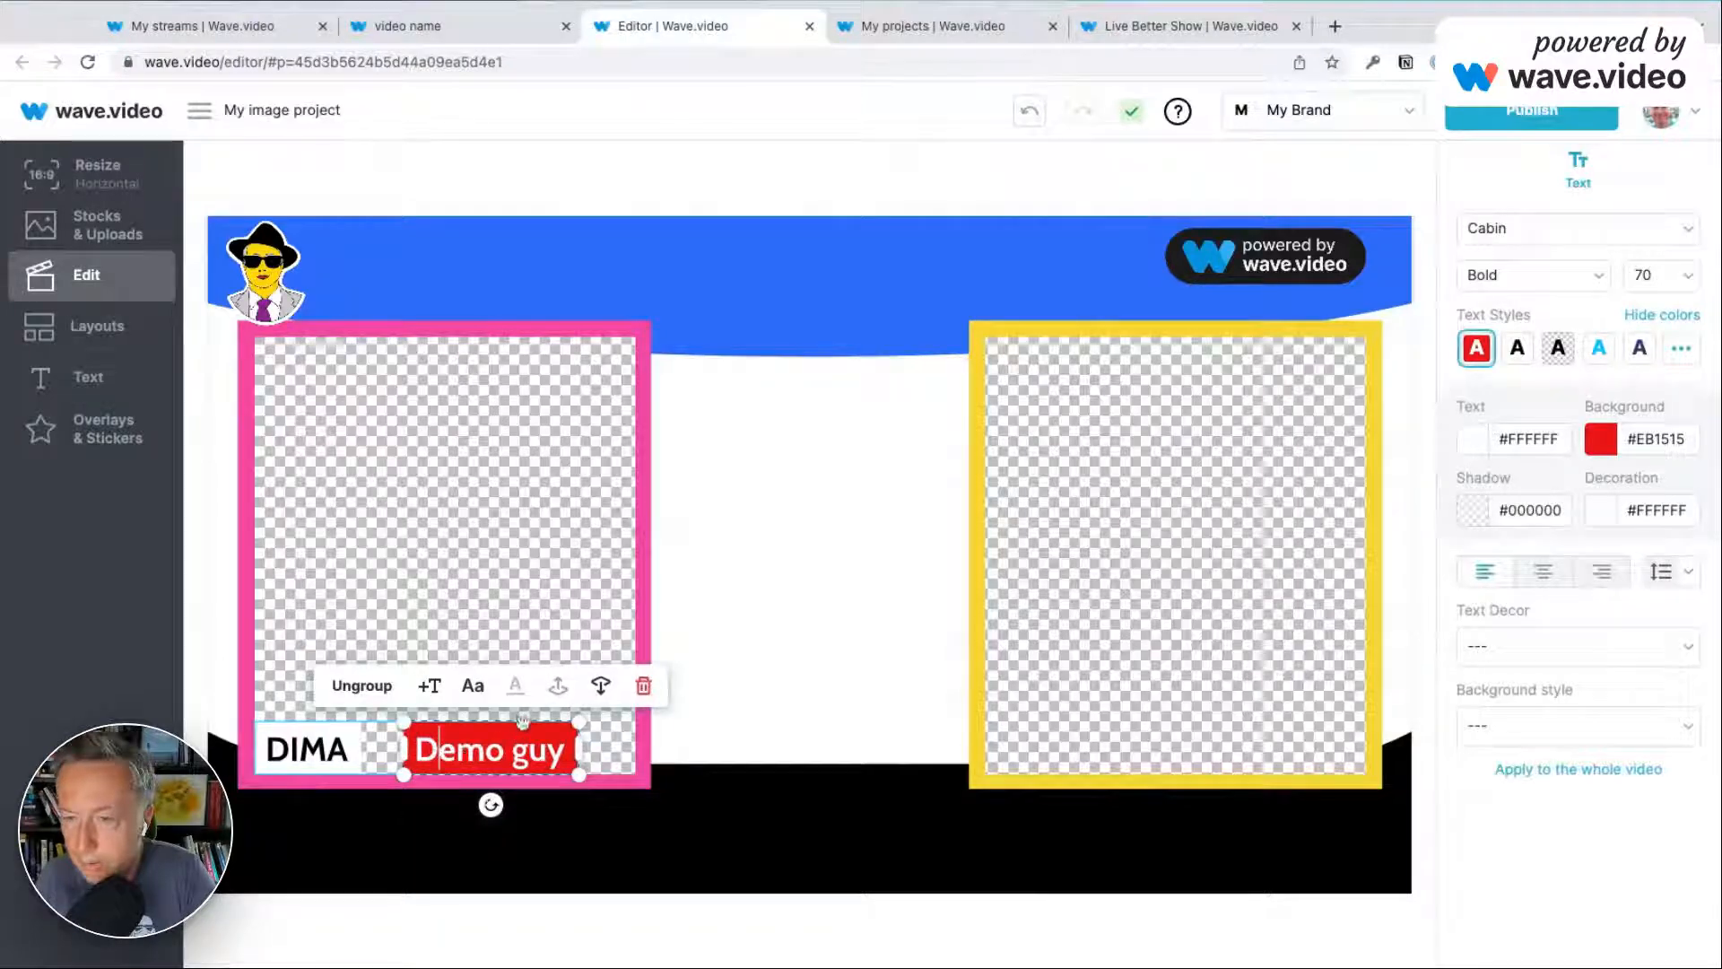
pyautogui.press('Left')
pyautogui.press('Left')
pyautogui.press('Left')
pyautogui.press('Left')
pyautogui.press('Left')
pyautogui.press('Left')
pyautogui.press('Left')
pyautogui.press('Left')
pyautogui.press('Left')
pyautogui.press('Left')
pyautogui.press('Left')
pyautogui.press('Left')
pyautogui.press('Left')
pyautogui.press('Left')
pyautogui.press('Left')
pyautogui.press('Left')
pyautogui.press('Left')
pyautogui.press('Left')
pyautogui.press('Left')
pyautogui.press('Left')
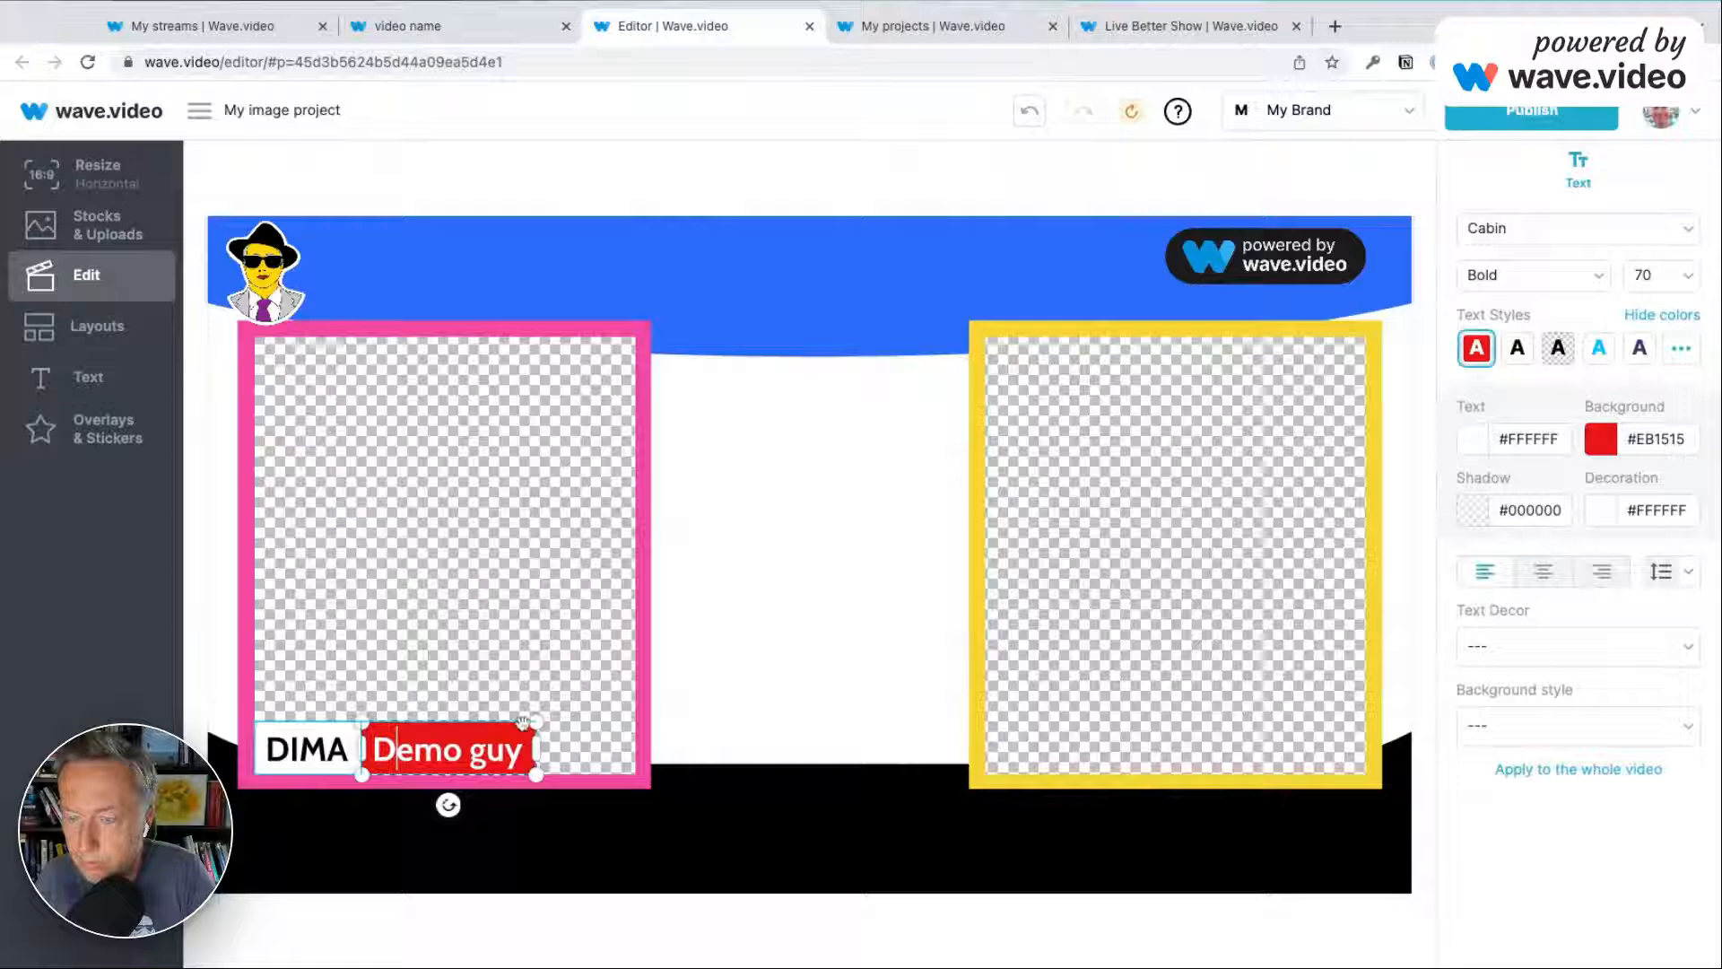
pyautogui.click(385, 684)
pyautogui.click(413, 579)
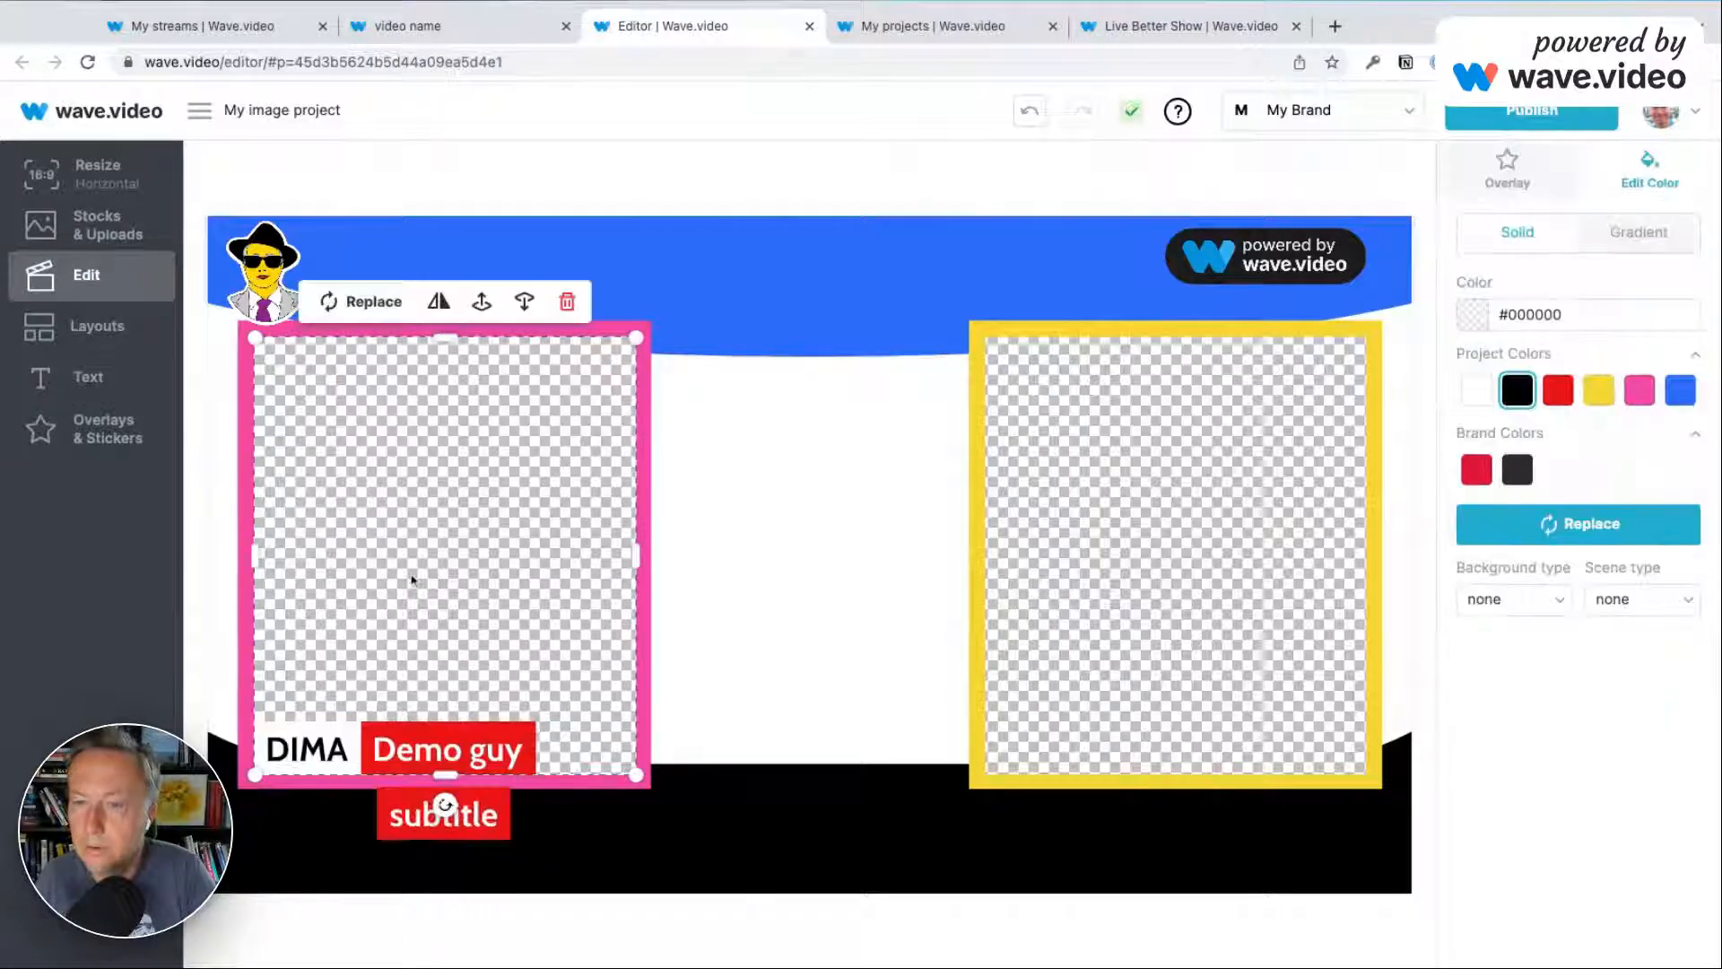
pyautogui.click(381, 752)
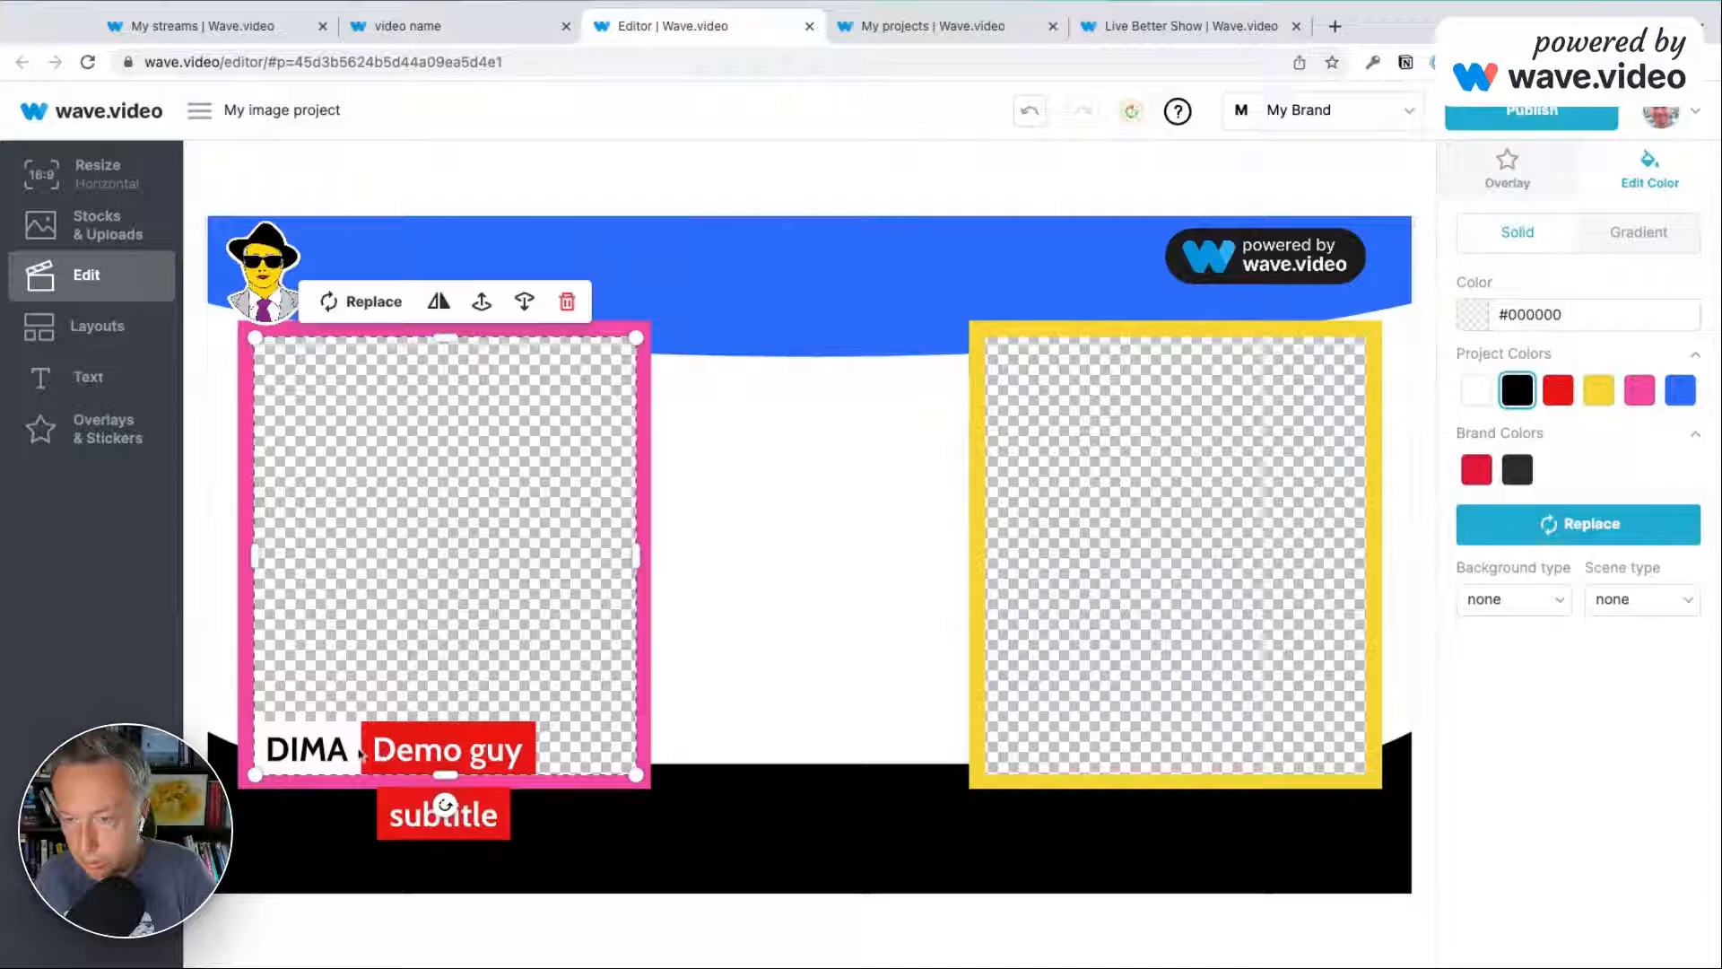
pyautogui.click(360, 752)
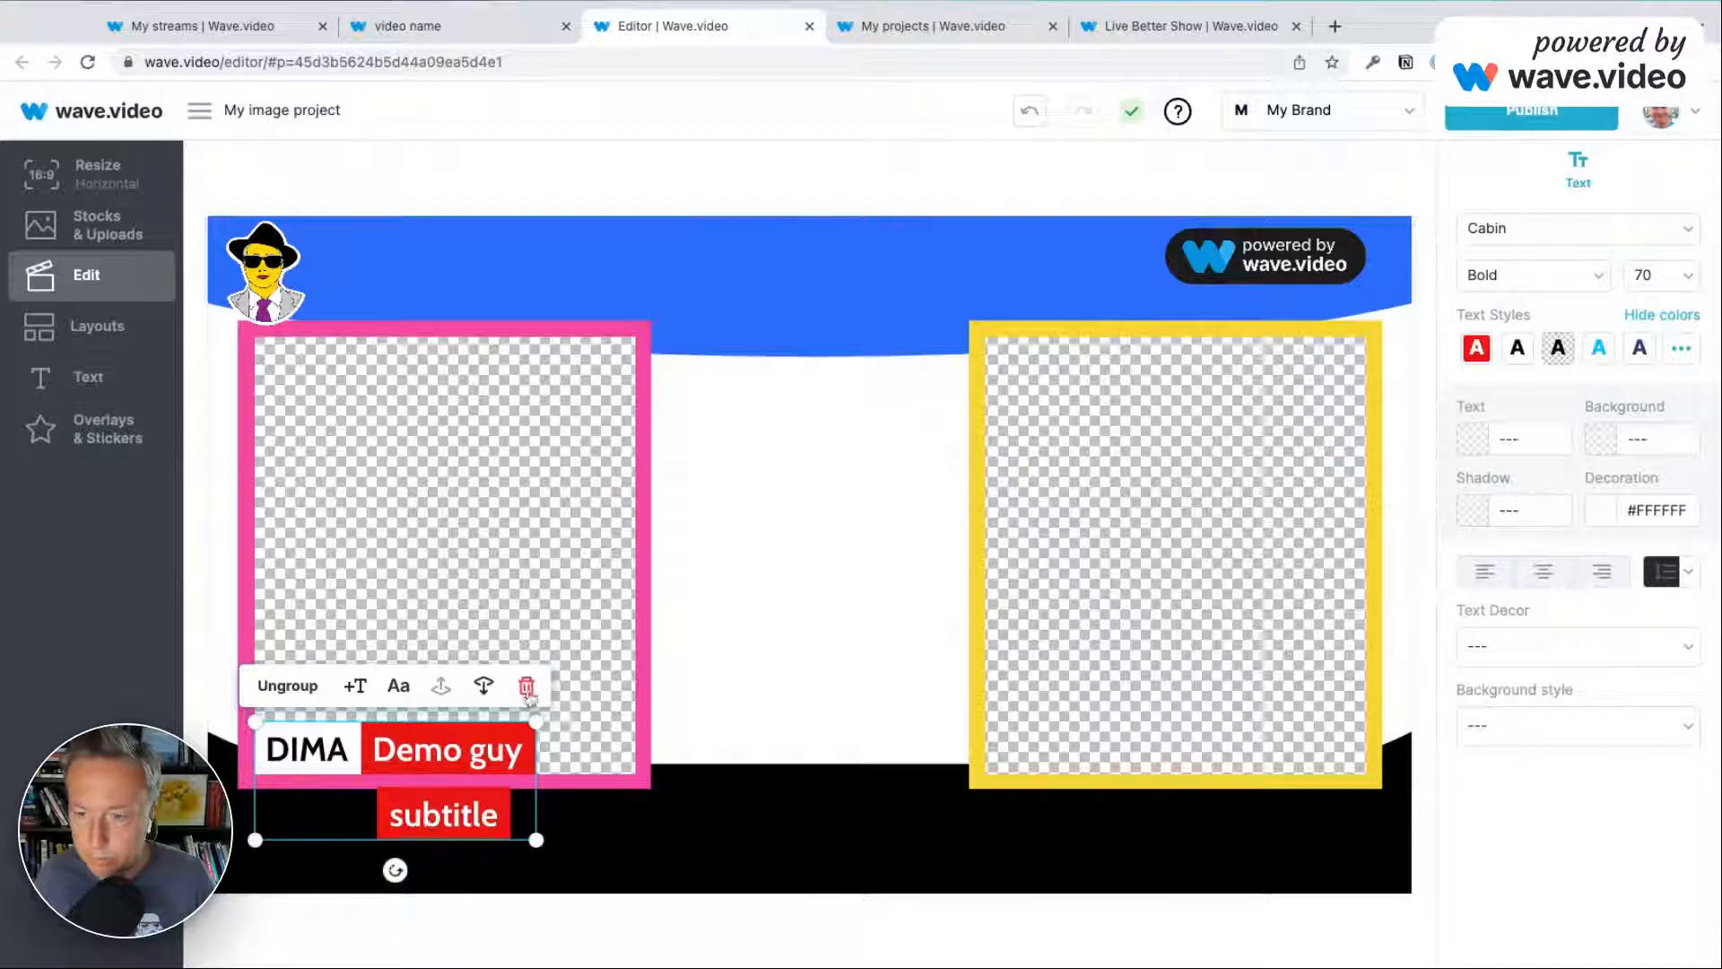
pyautogui.click(804, 566)
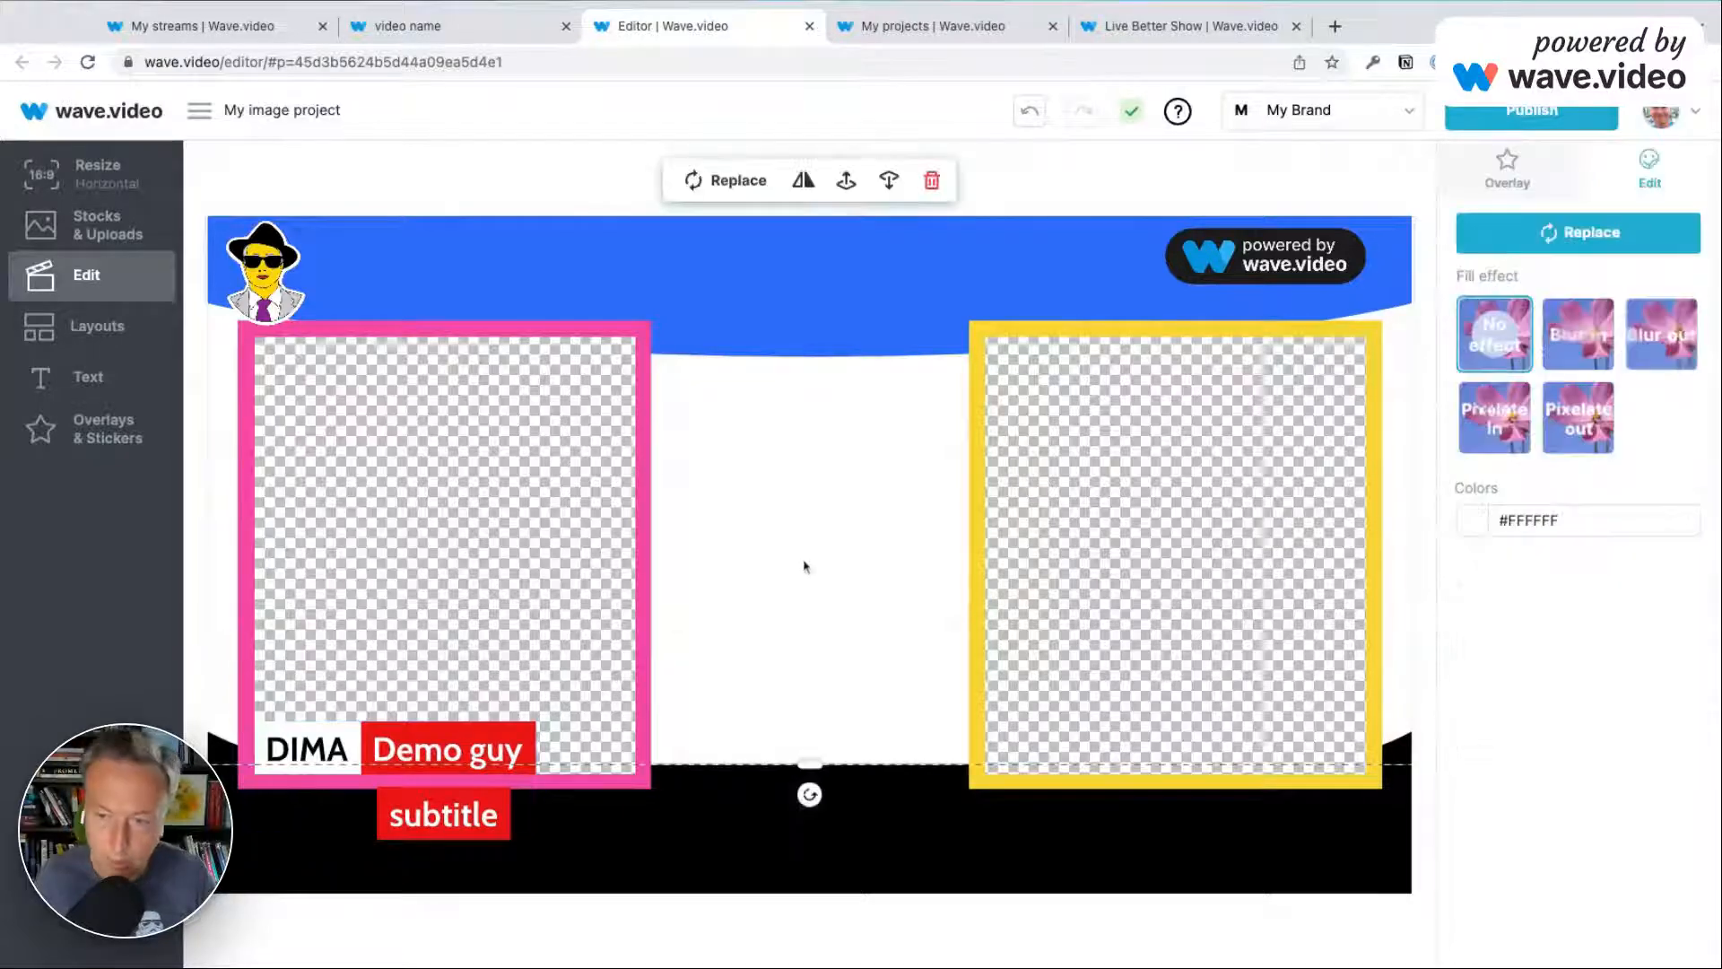
pyautogui.press('super+z')
# Shift the whole name label slightly inward from the pink frame's corner and place a copy along the yellow frame's bottom edge.
pyautogui.click(390, 738)
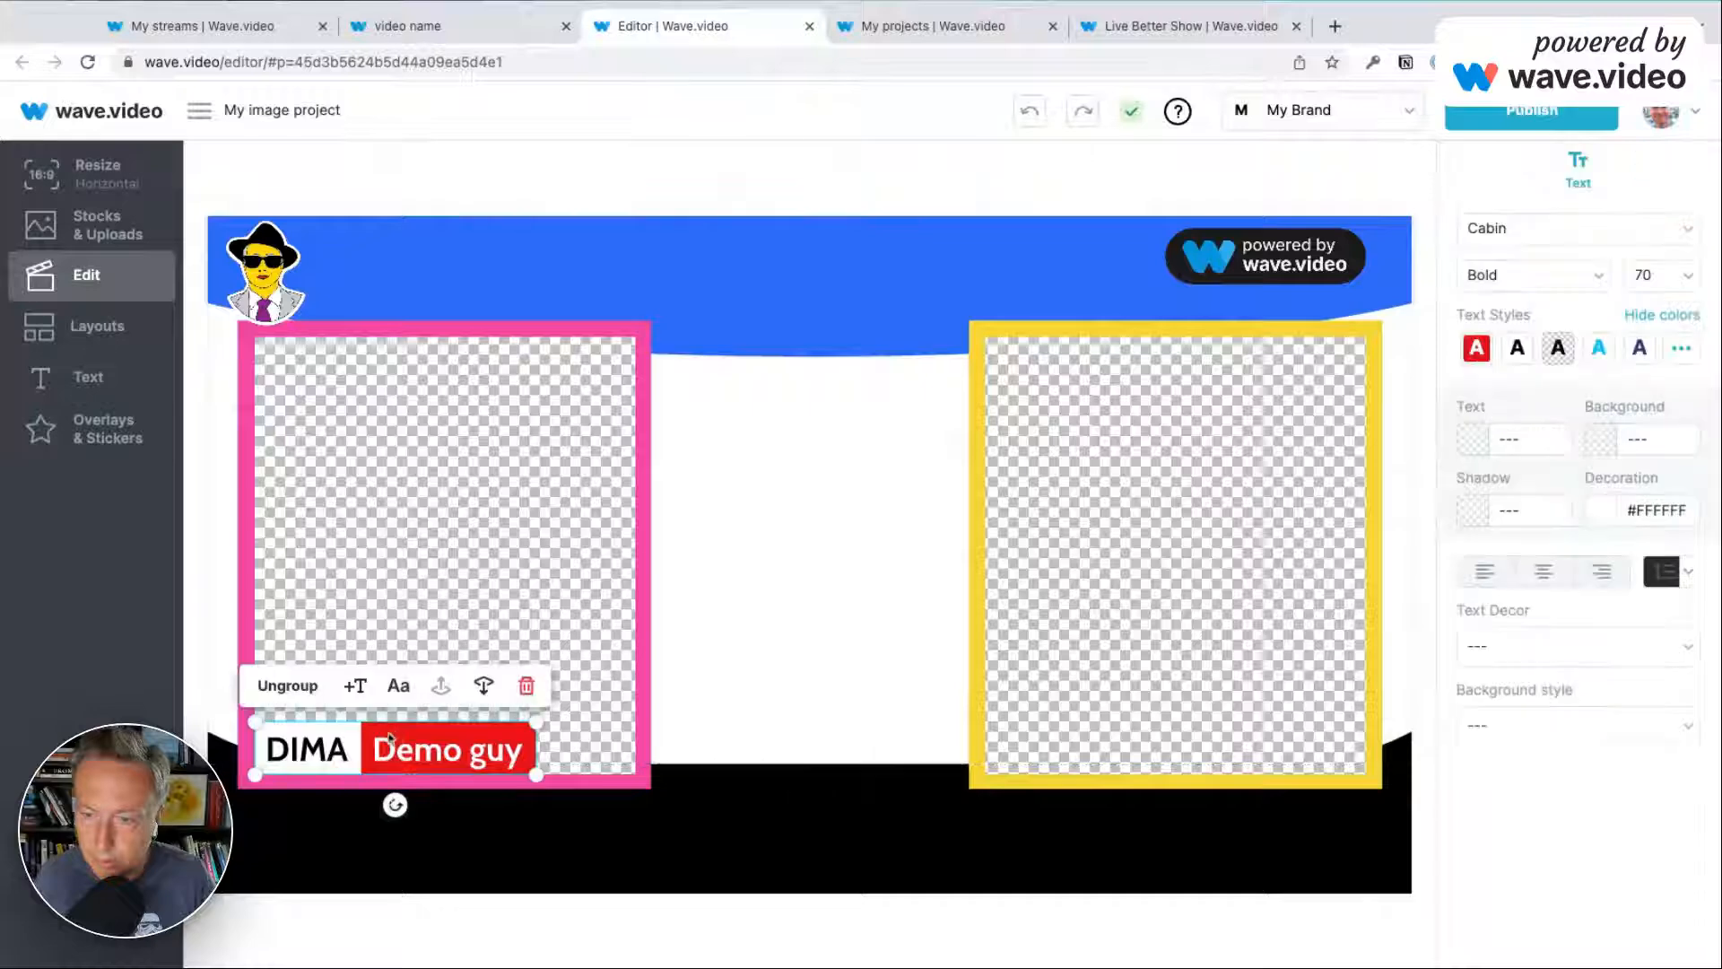
pyautogui.moveTo(381, 725)
pyautogui.mouseDown()
pyautogui.moveTo(403, 700)
pyautogui.moveTo(390, 712)
pyautogui.mouseUp()
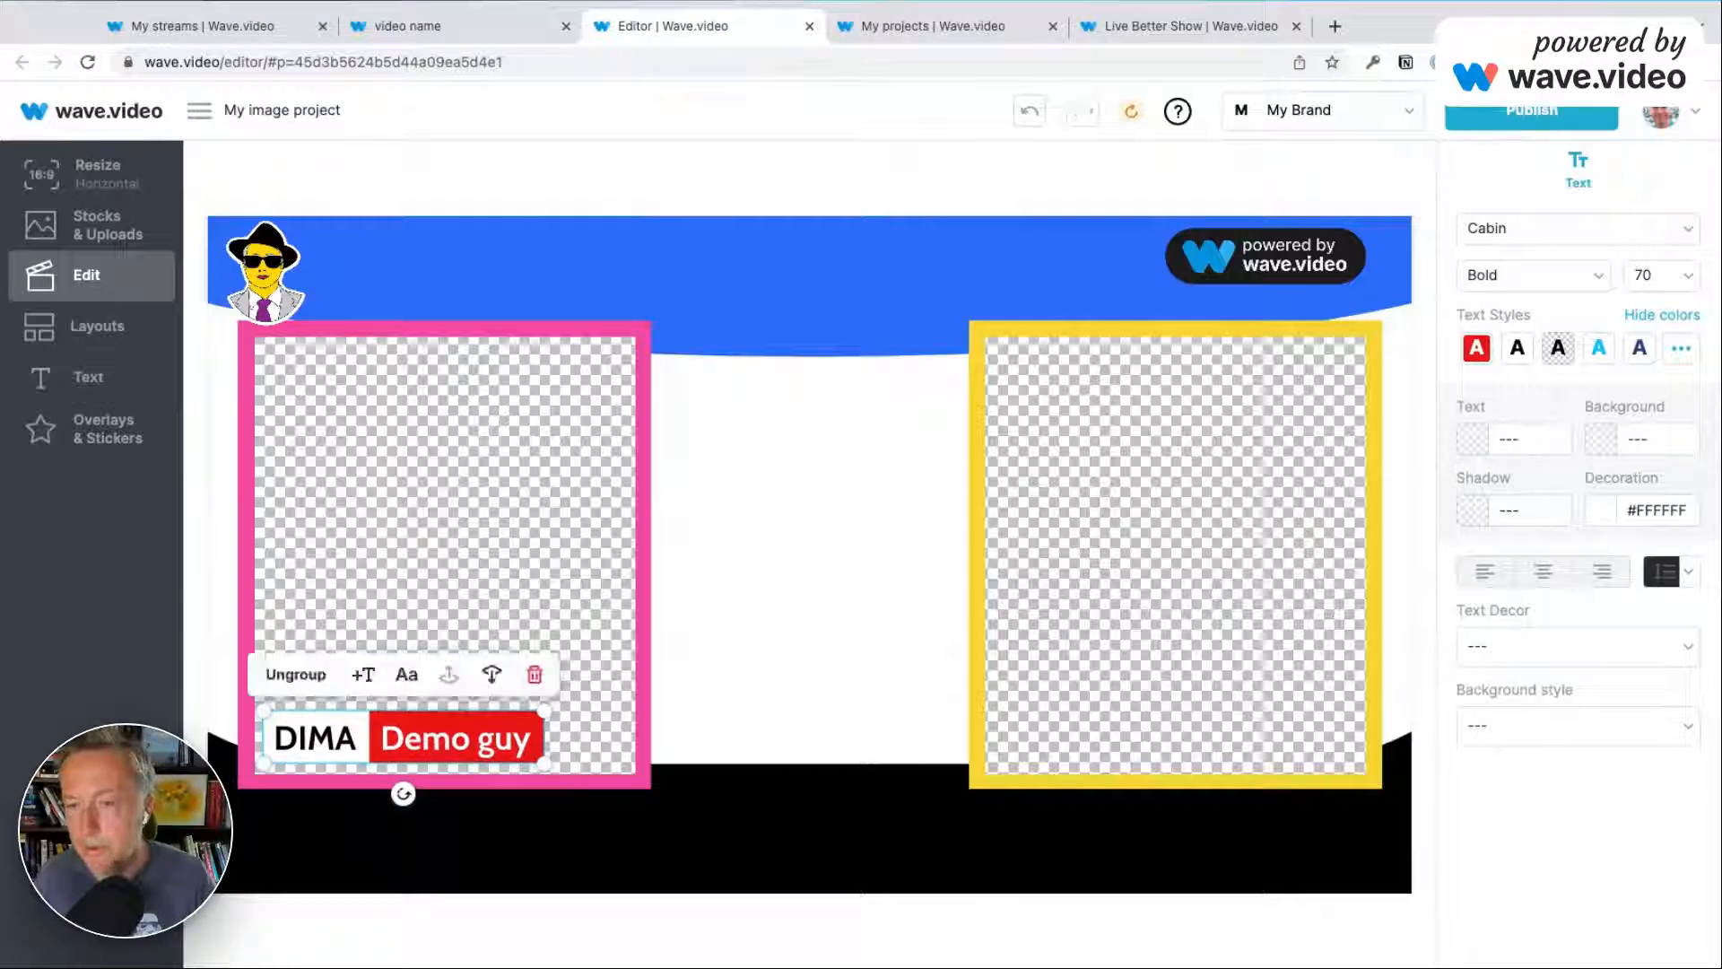
pyautogui.click(400, 742)
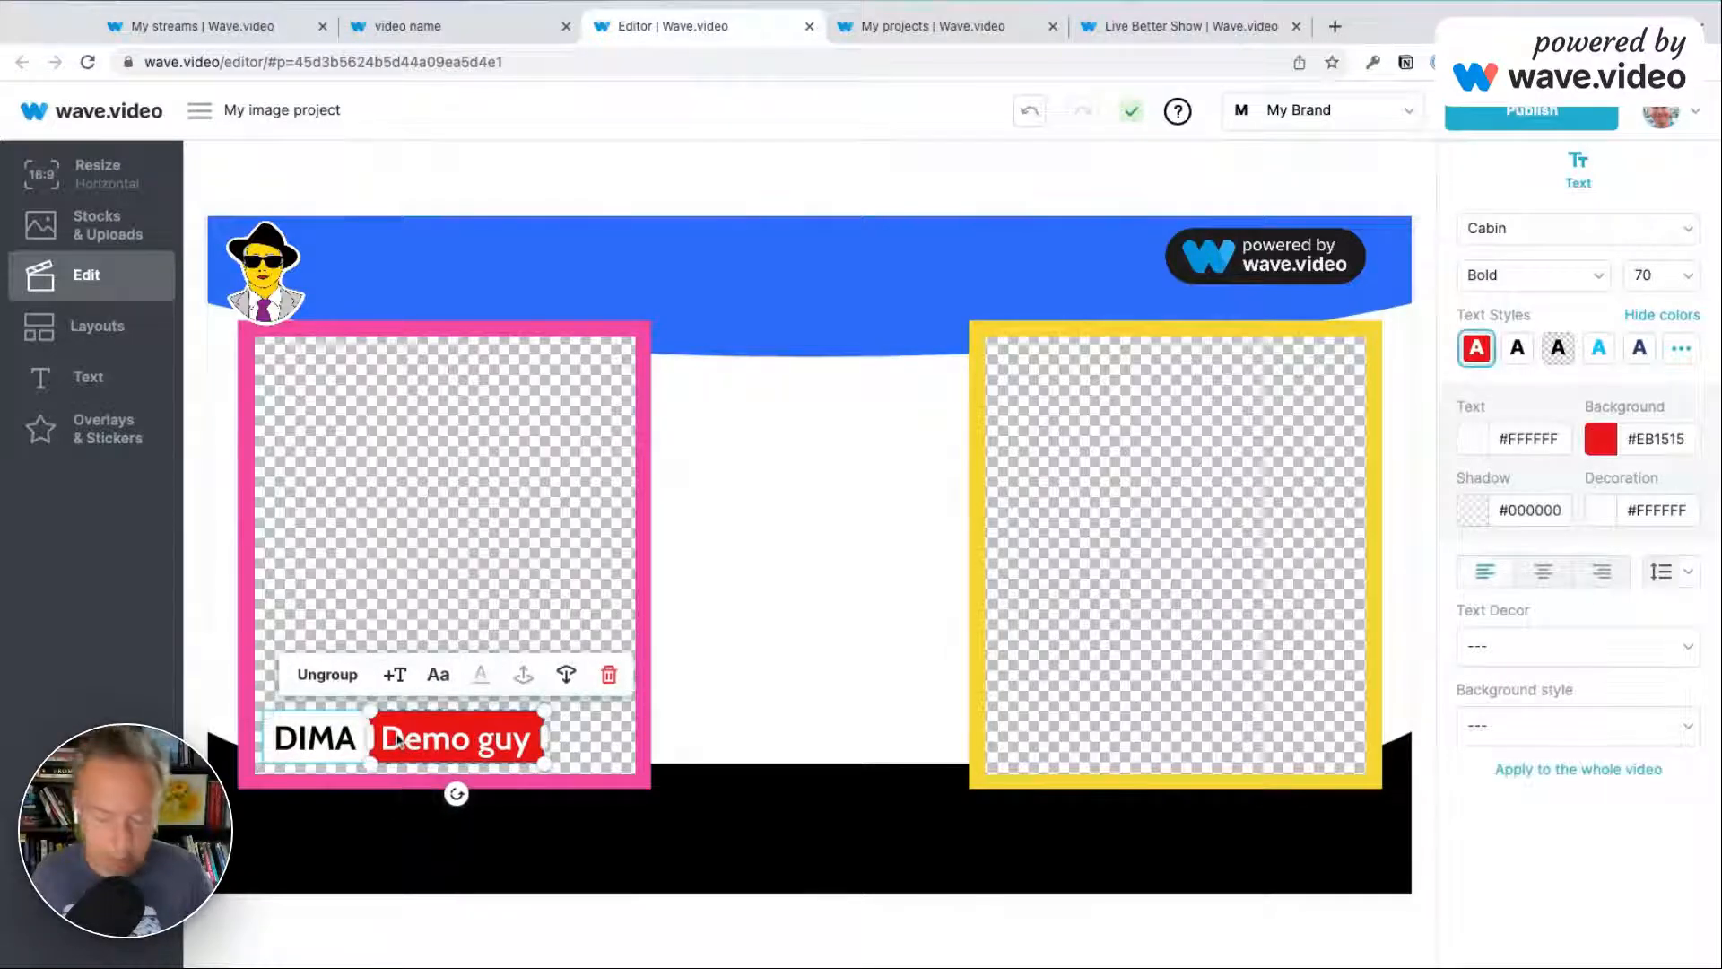
pyautogui.click(350, 739)
pyautogui.click(429, 485)
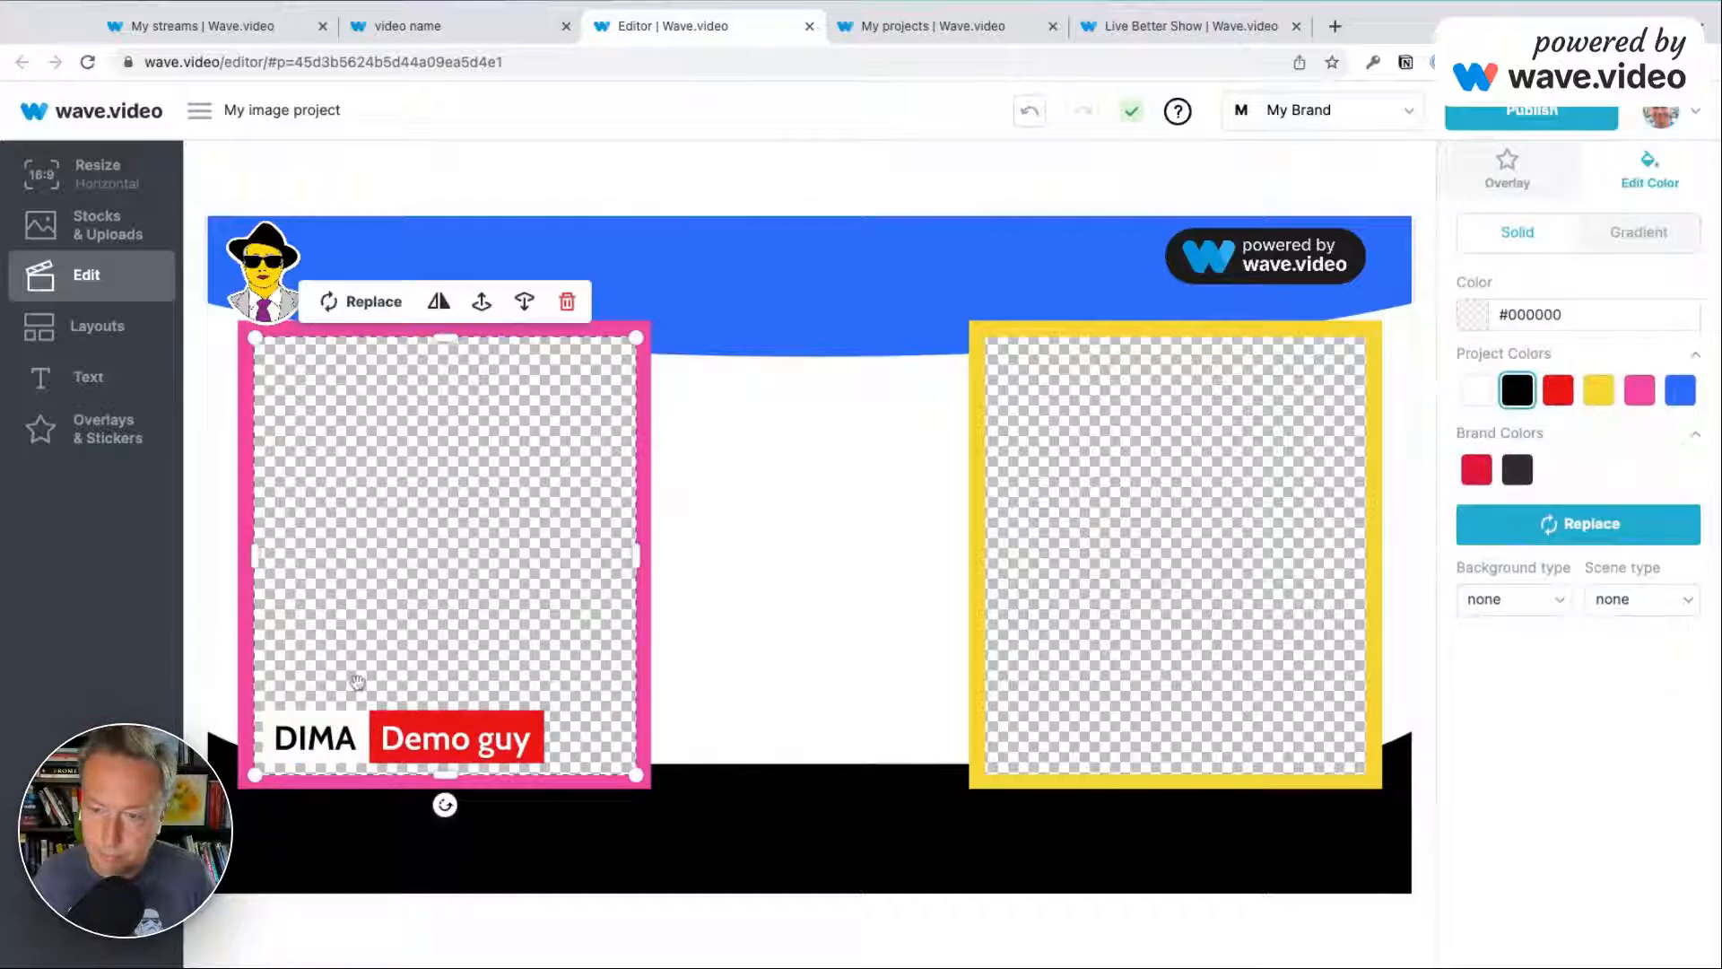
pyautogui.click(342, 741)
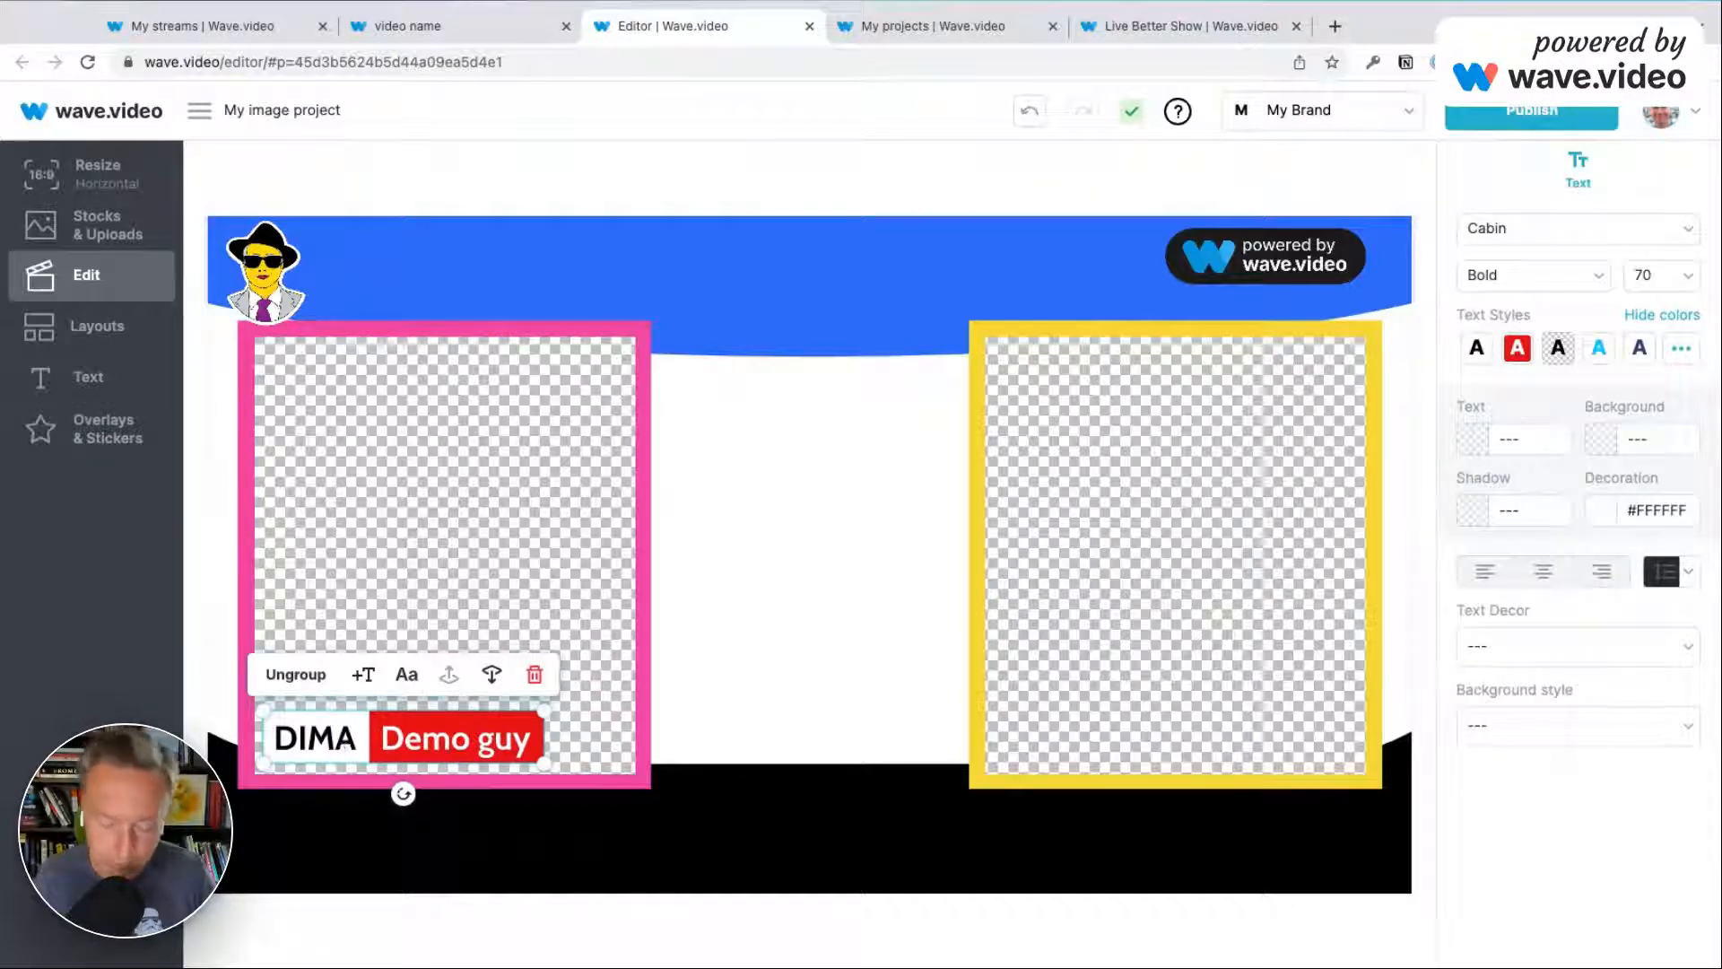
pyautogui.moveTo(335, 752); pyautogui.dragTo(1148, 751)
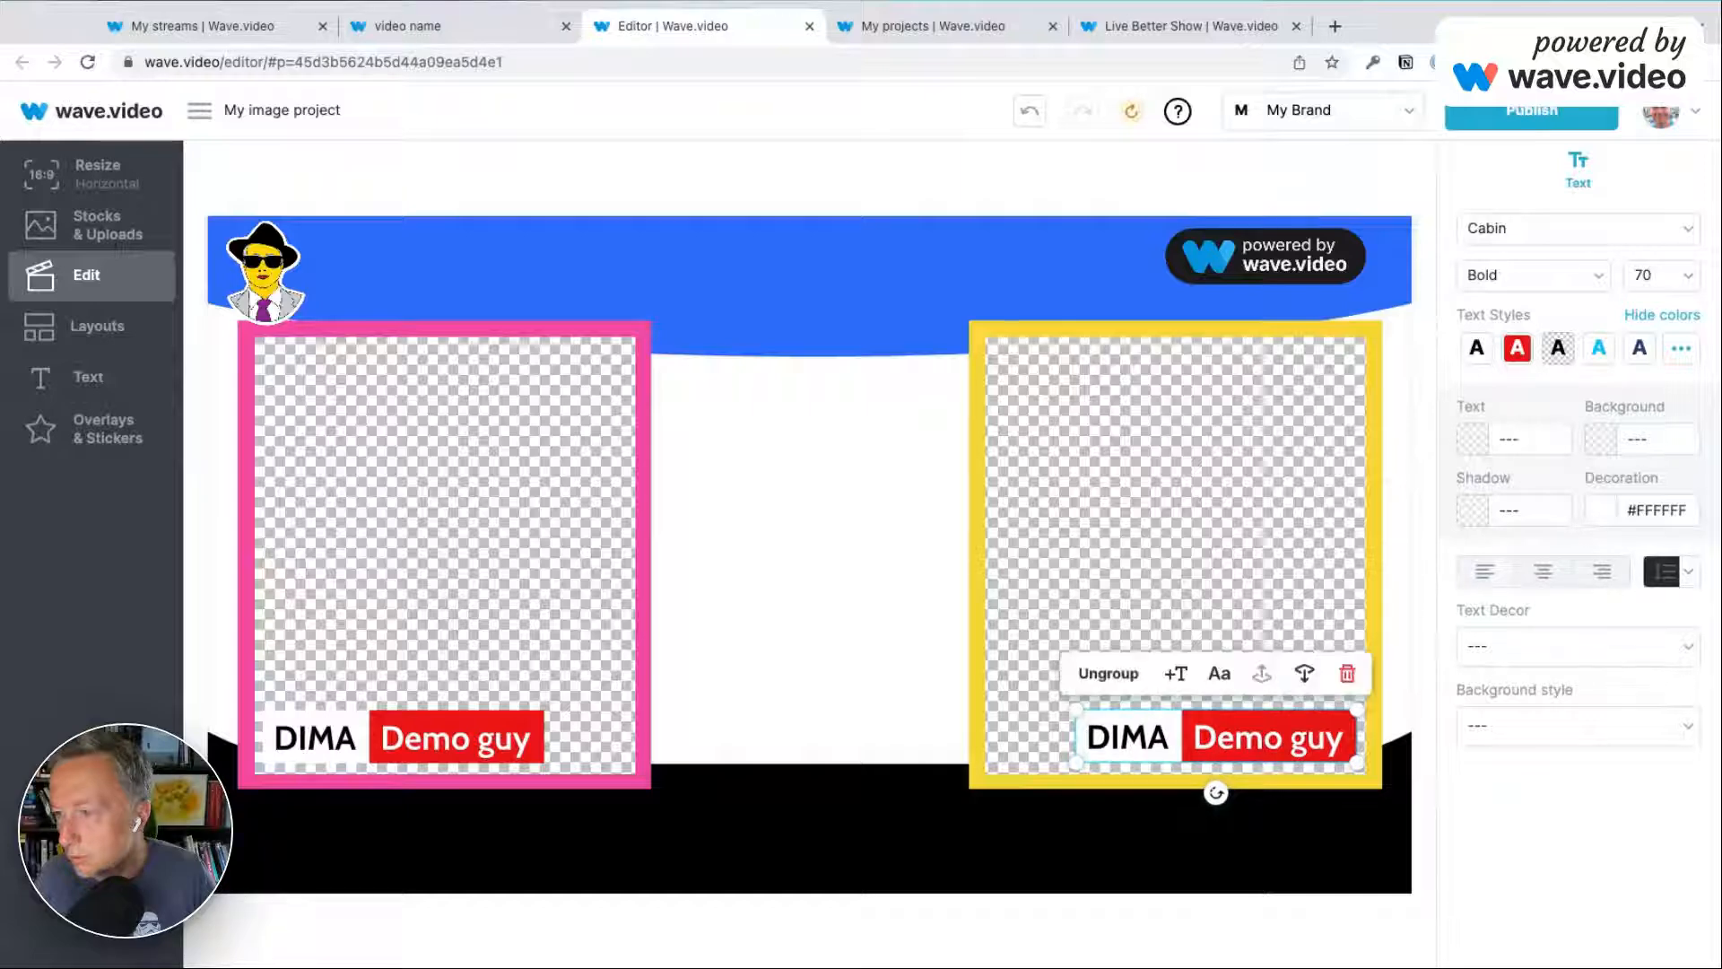
# Replace the name in the copied label with the guest's first name in capitals and widen its white part to fit one line.
pyautogui.click(1149, 746)
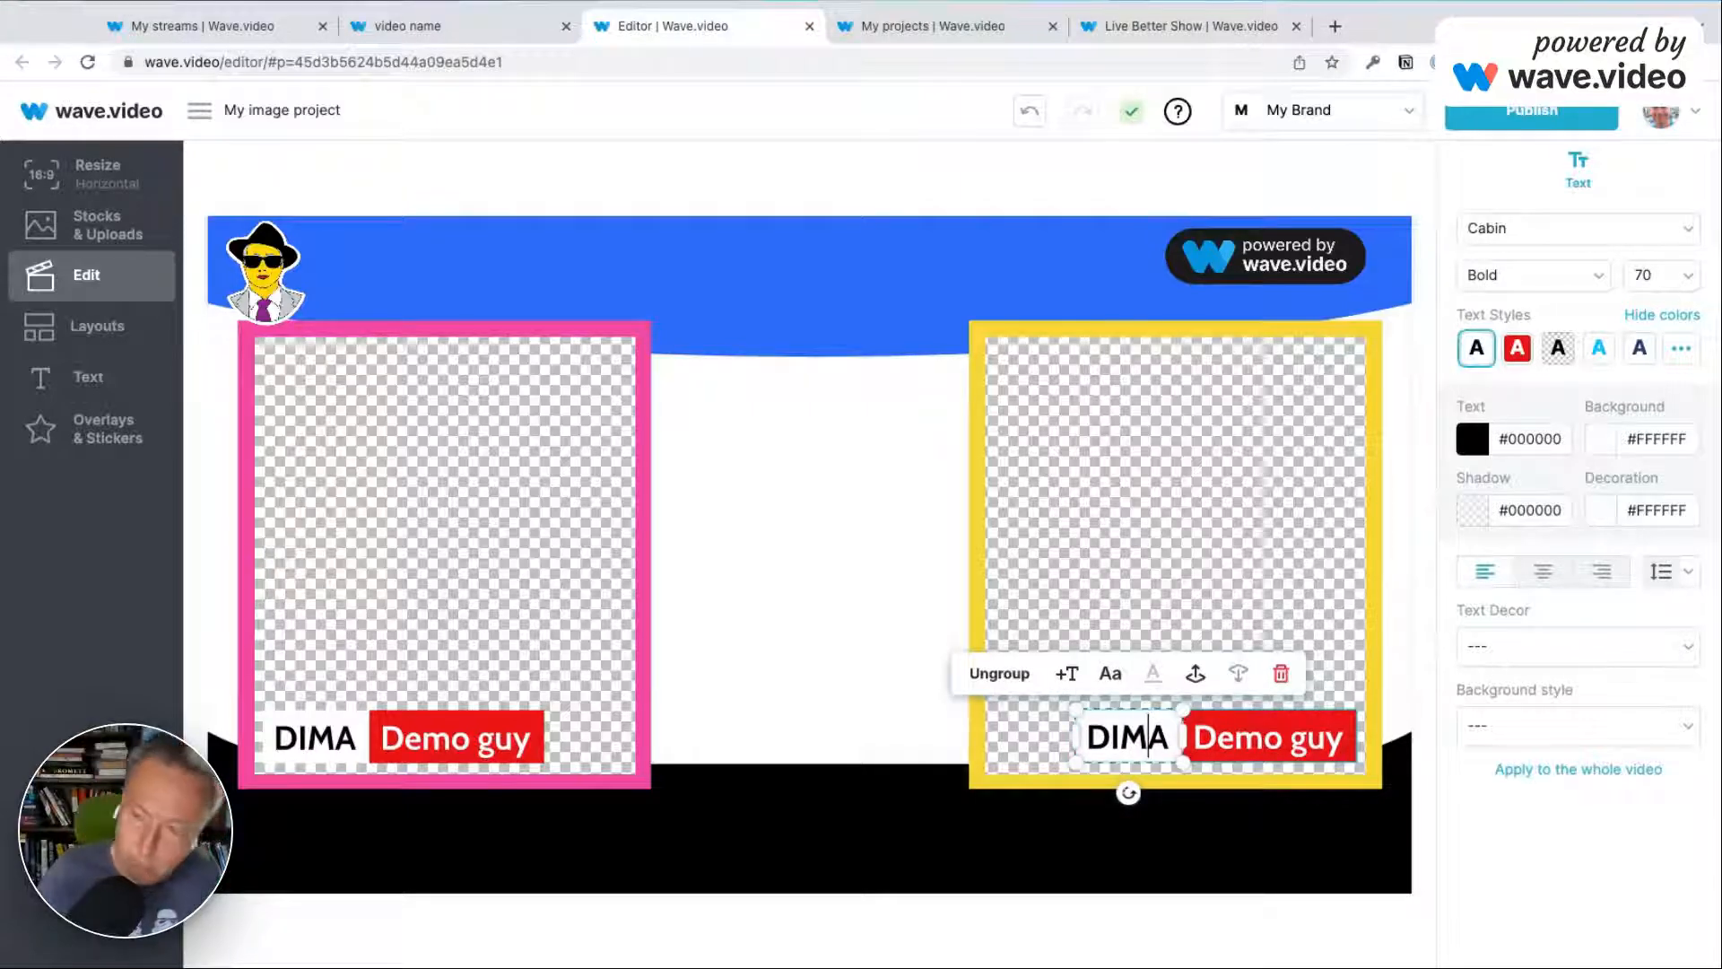
pyautogui.moveTo(1087, 738); pyautogui.dragTo(1172, 738)
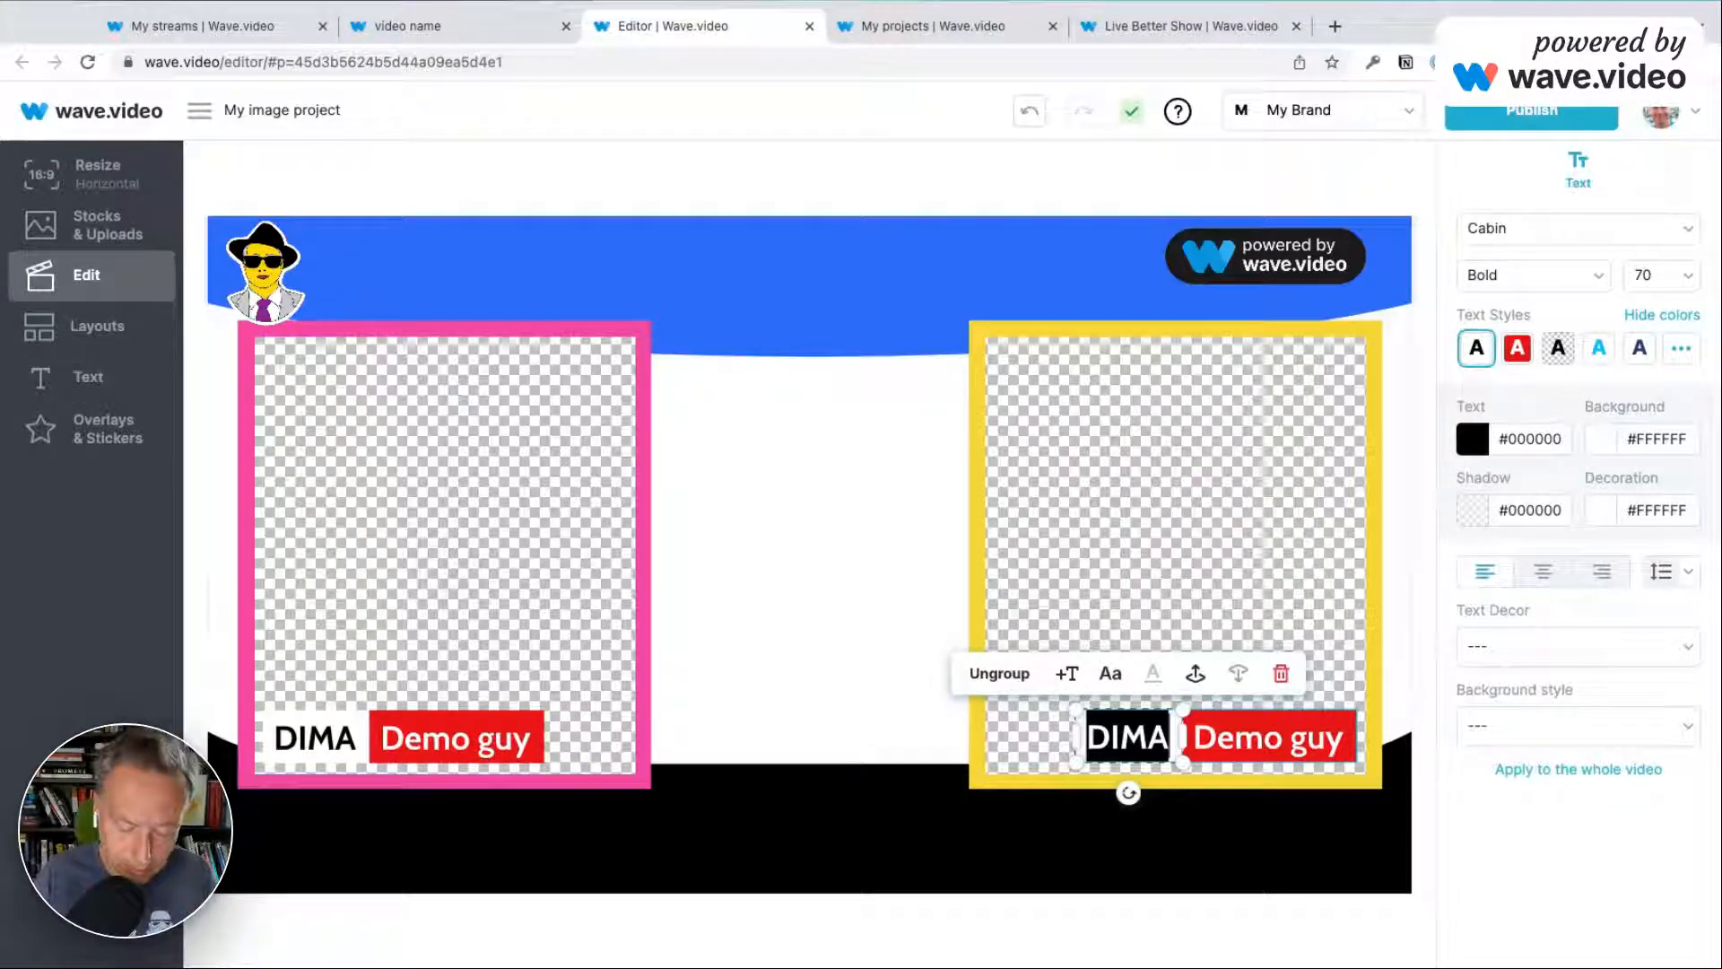
pyautogui.write('CHAD')
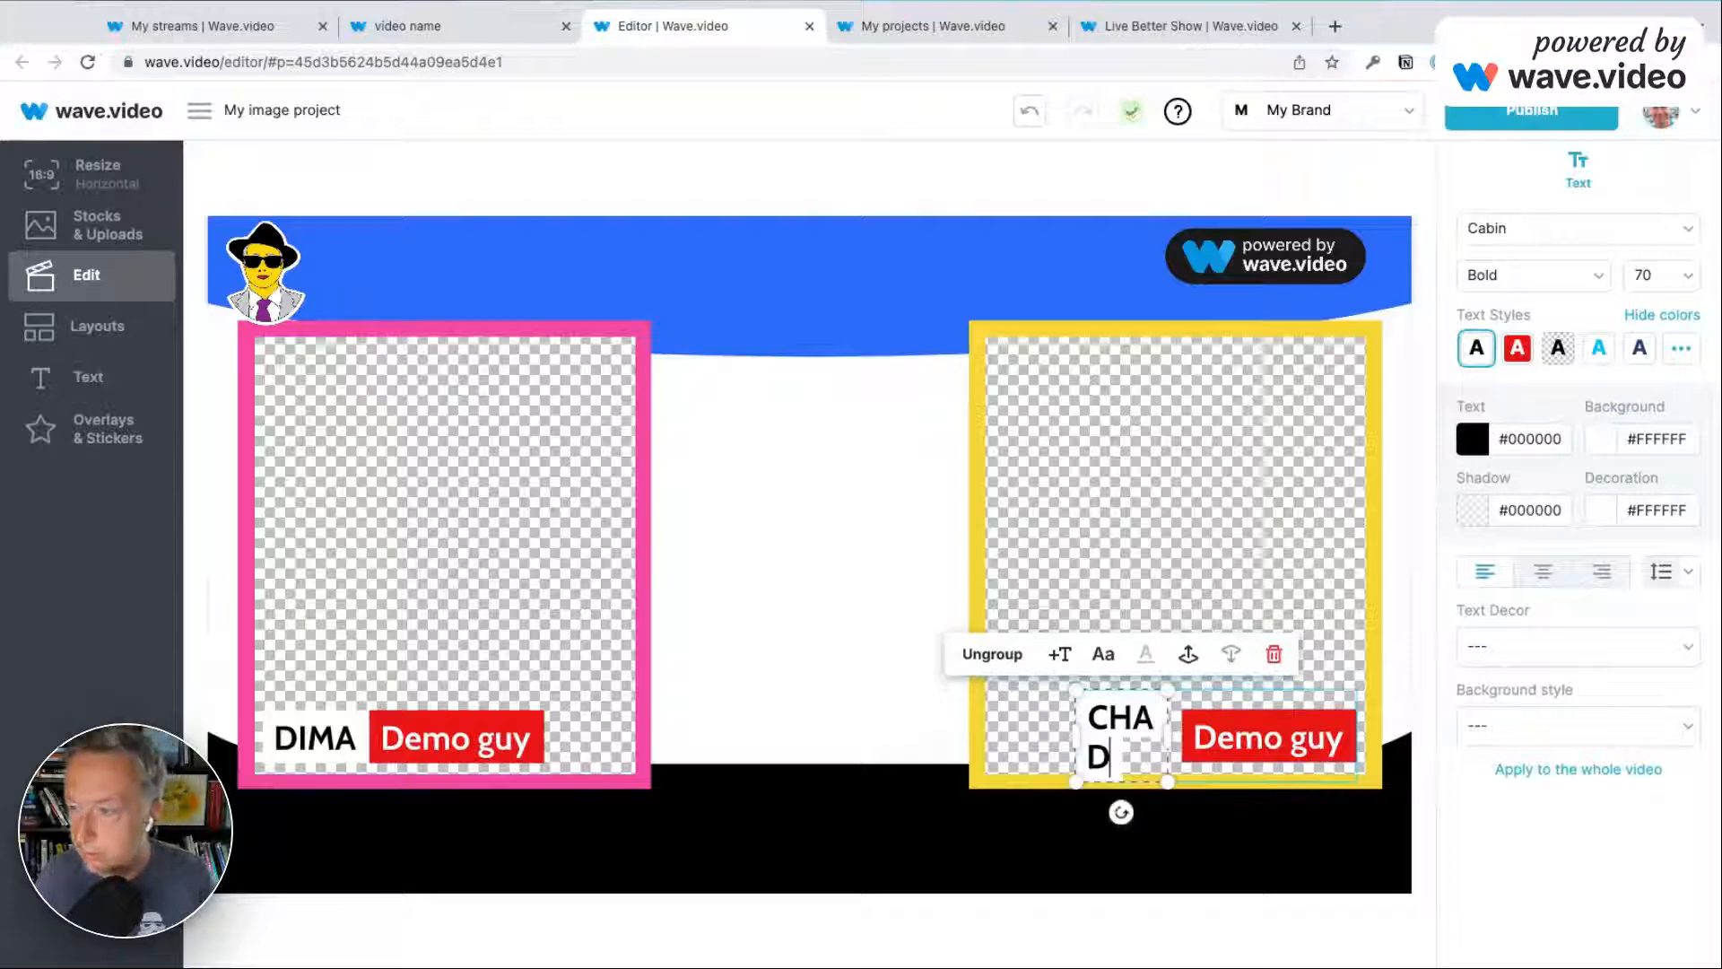
pyautogui.moveTo(1077, 737); pyautogui.dragTo(1052, 737)
# Replace "Demo" with "Yellow" in the red part of the copied label so it reads "Yellow guy".
pyautogui.click(1262, 753)
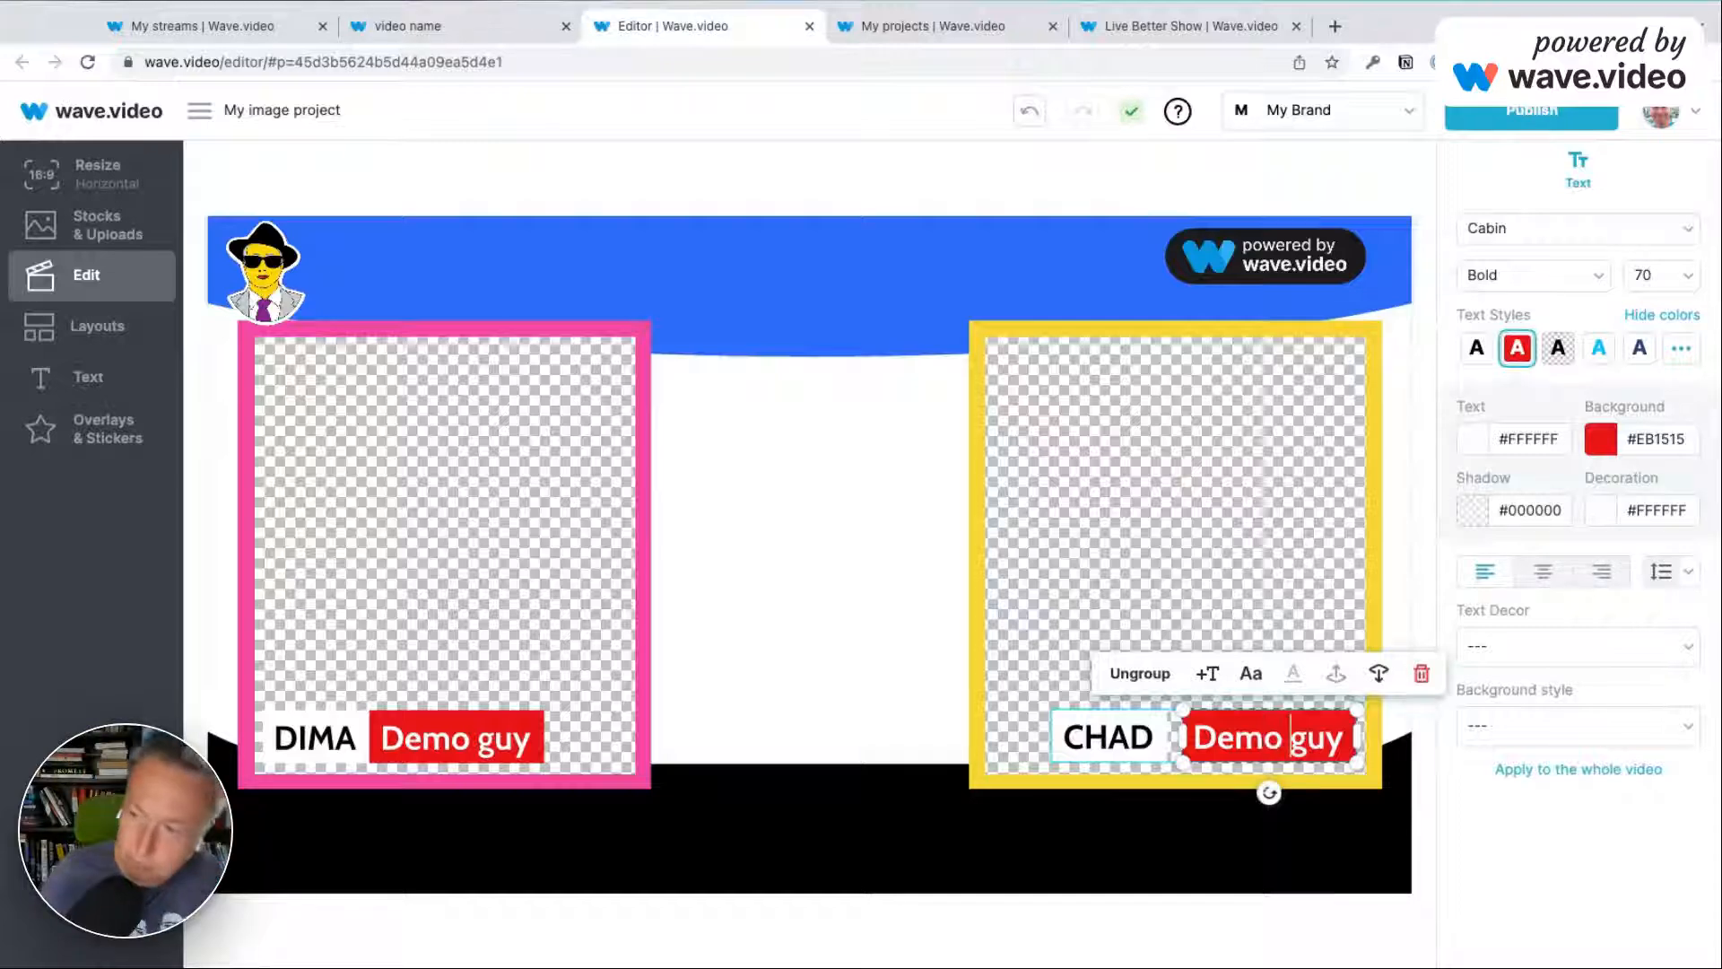
pyautogui.click(1289, 737)
pyautogui.press('BackSpace')
pyautogui.press('BackSpace')
pyautogui.press('BackSpace')
pyautogui.press('BackSpace')
pyautogui.press('BackSpace')
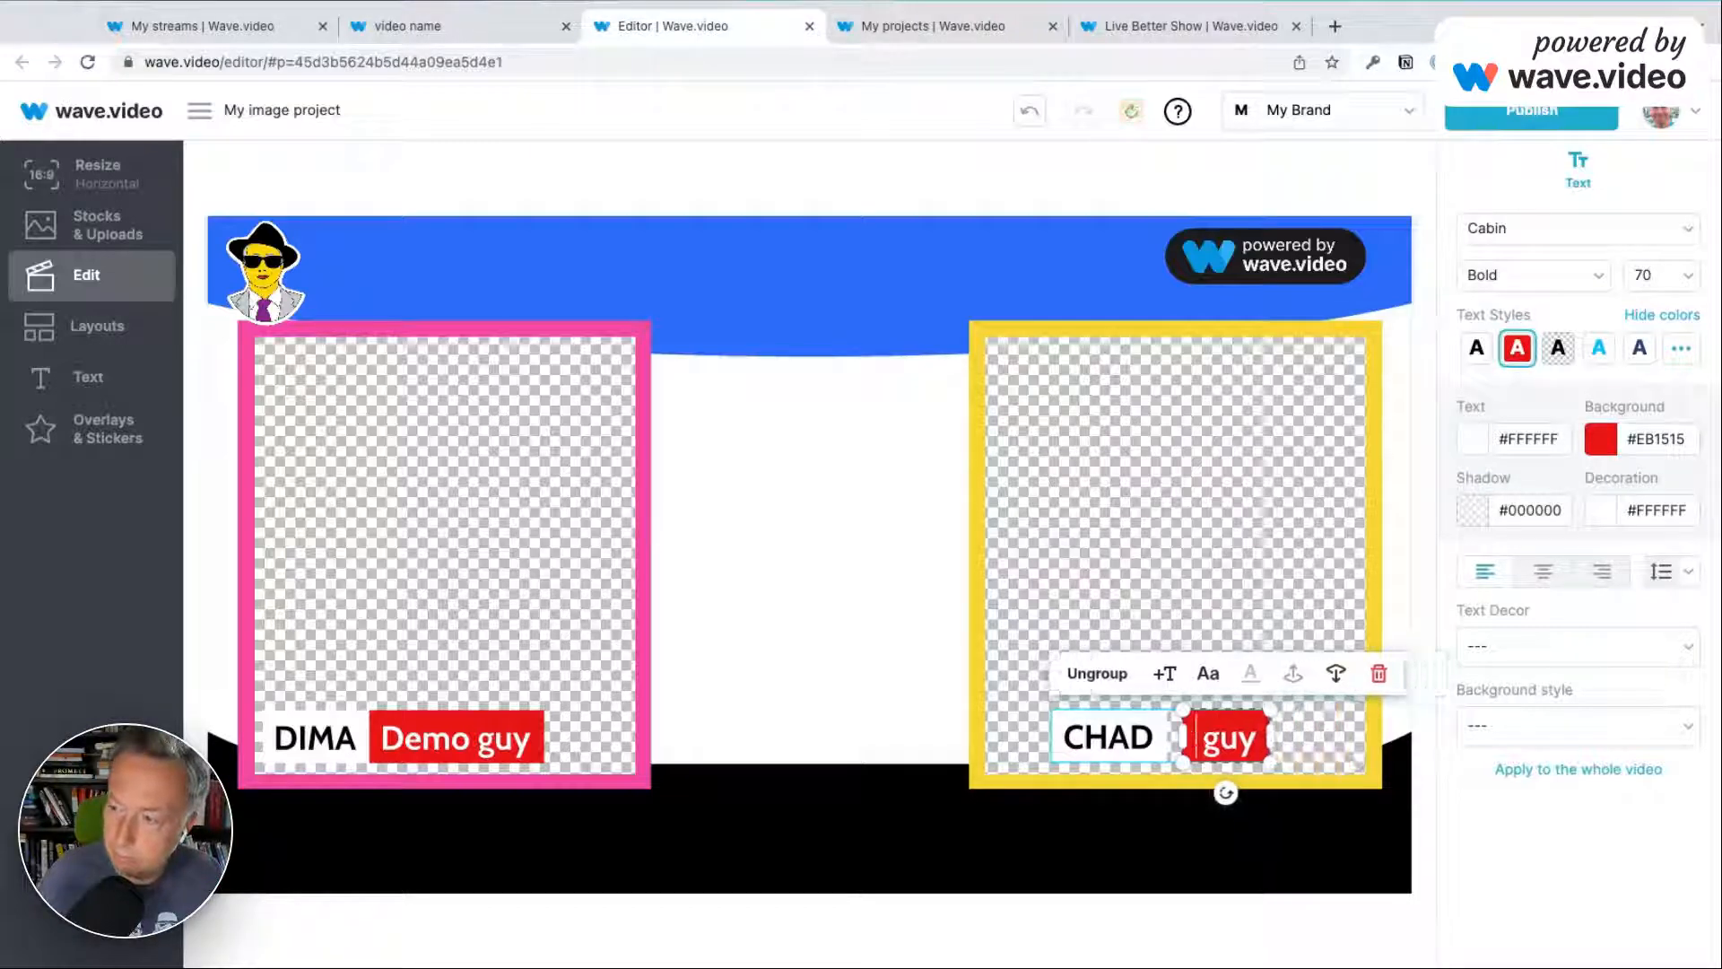
pyautogui.write('Yellow')
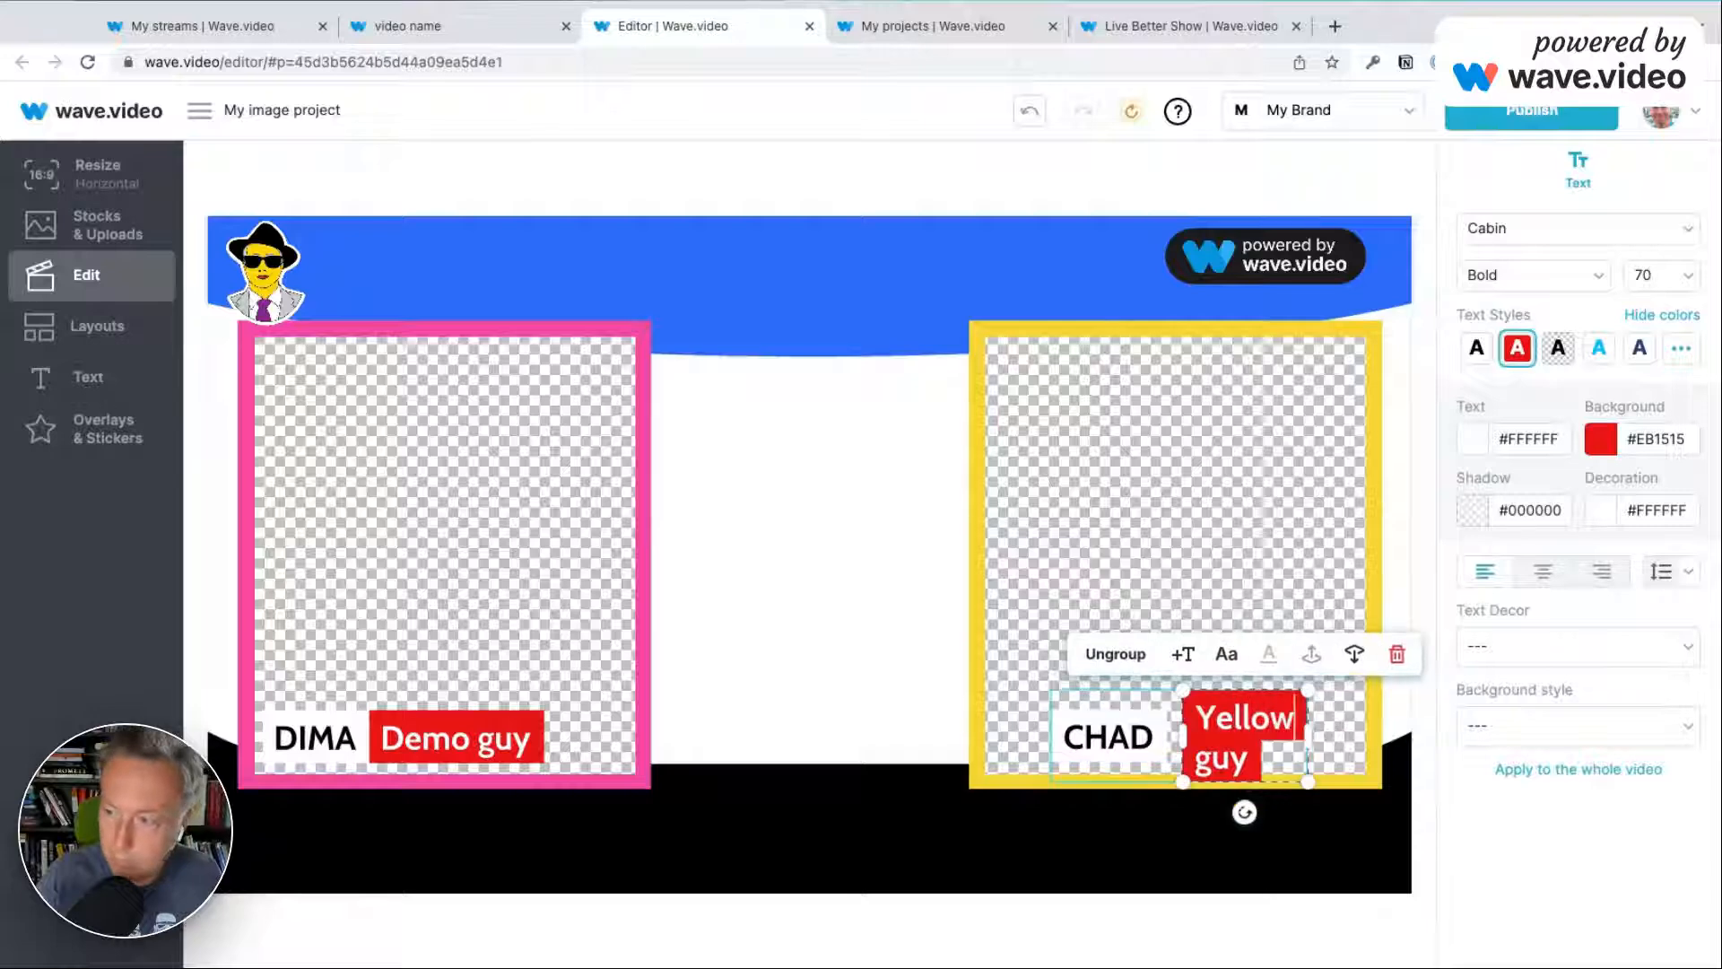
# Widen the red "Yellow guy" part on both sides to fit one line and meet the white name part.
pyautogui.click(1225, 554)
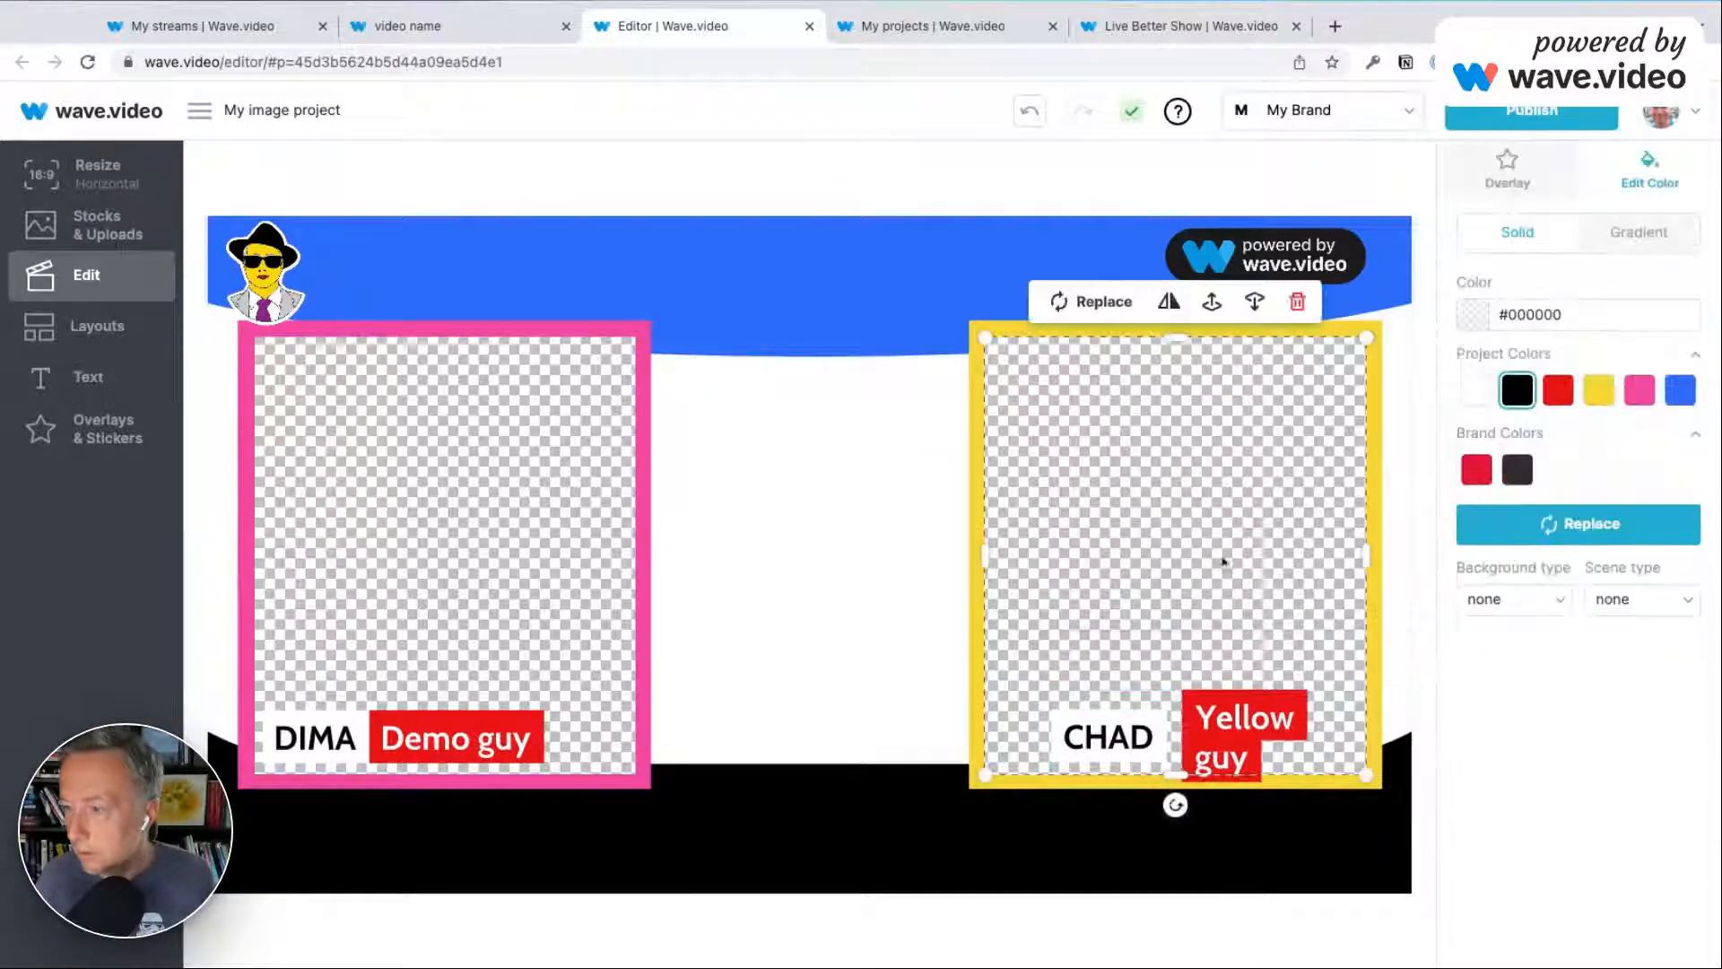
pyautogui.click(1201, 734)
pyautogui.click(1184, 739)
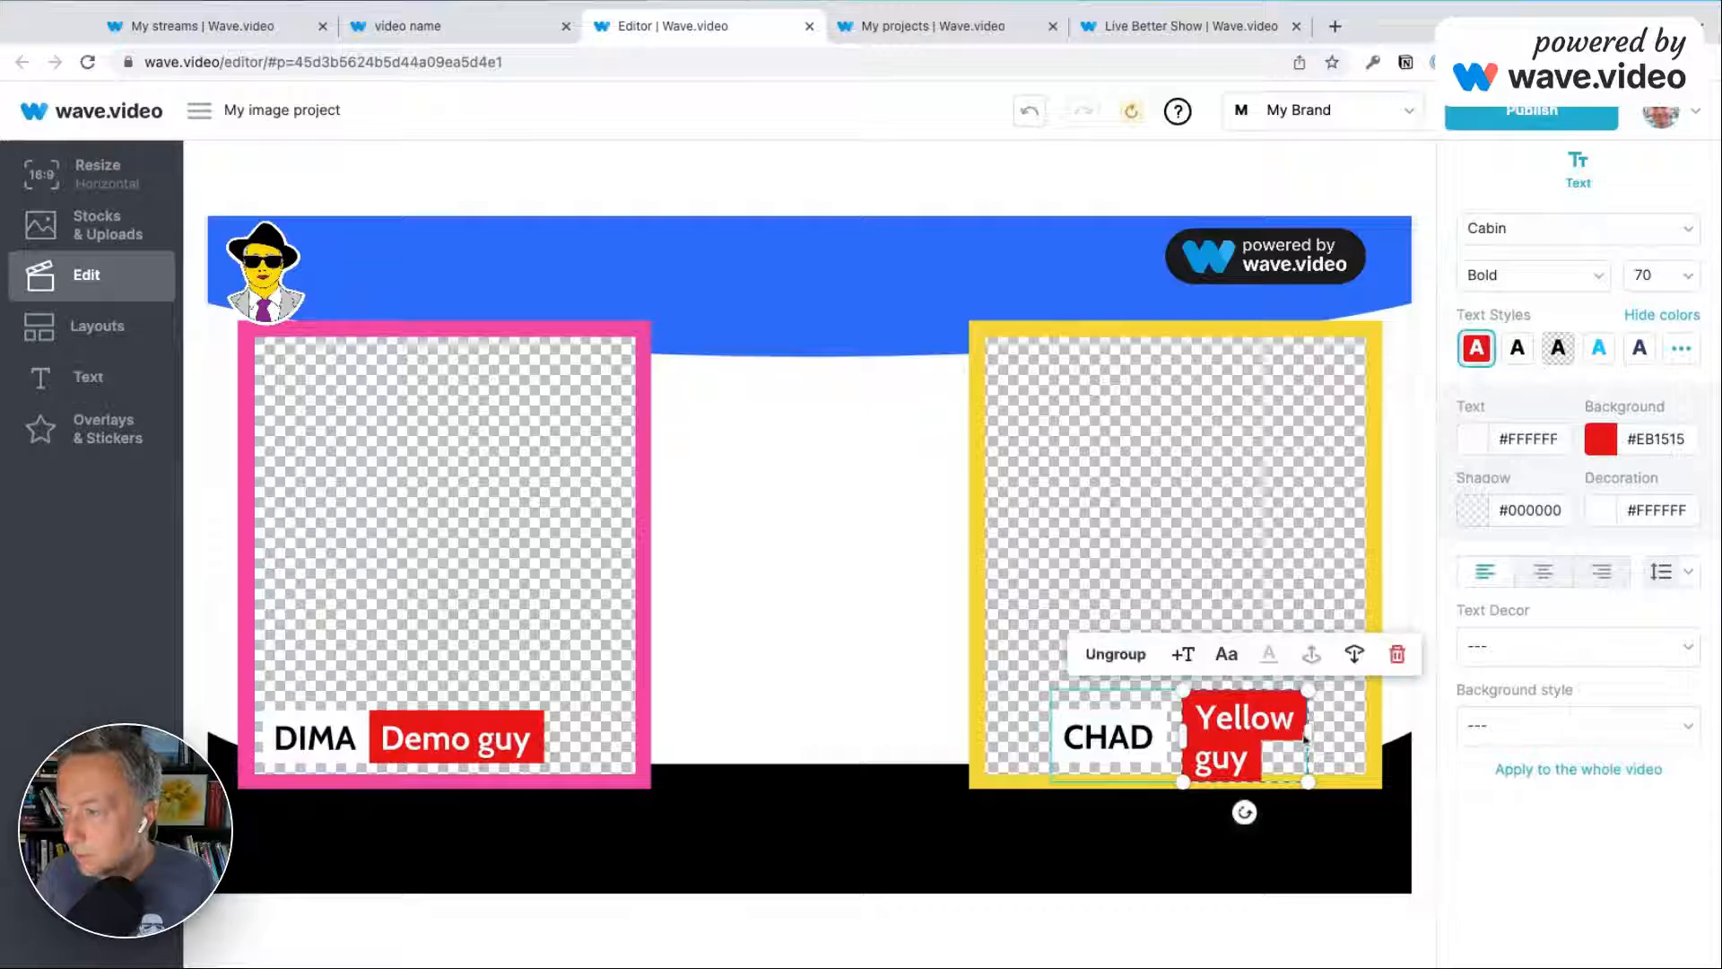
pyautogui.moveTo(1307, 736); pyautogui.dragTo(1364, 735)
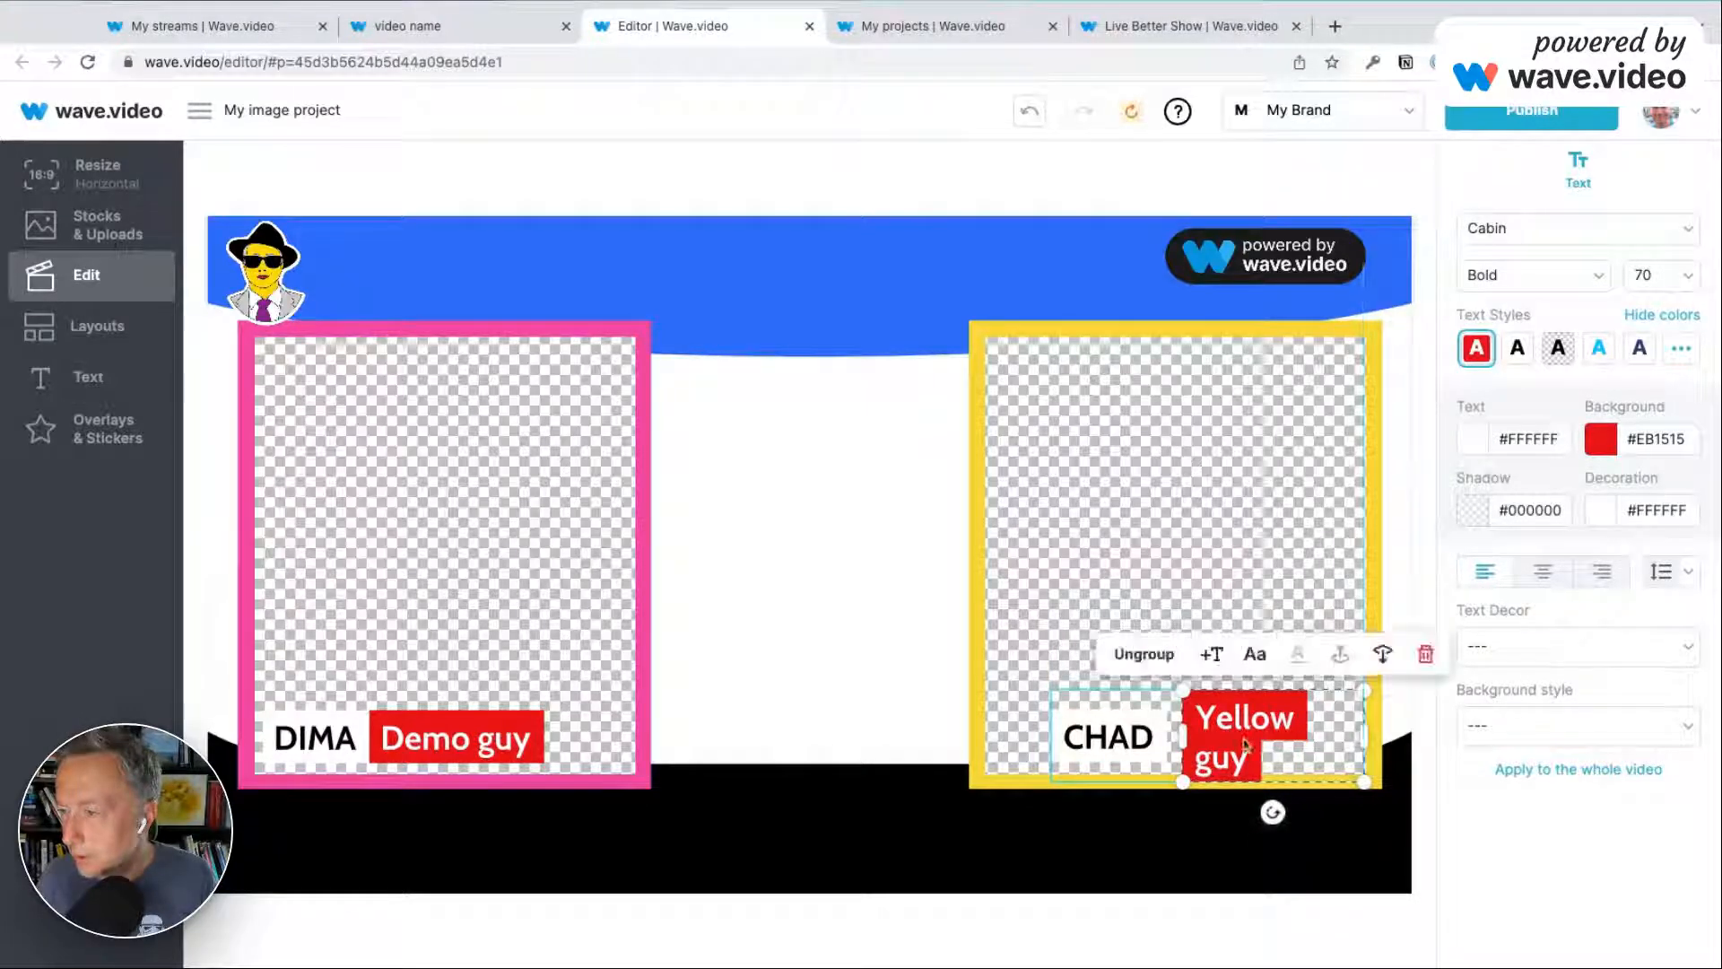
pyautogui.click(1245, 743)
pyautogui.click(1303, 753)
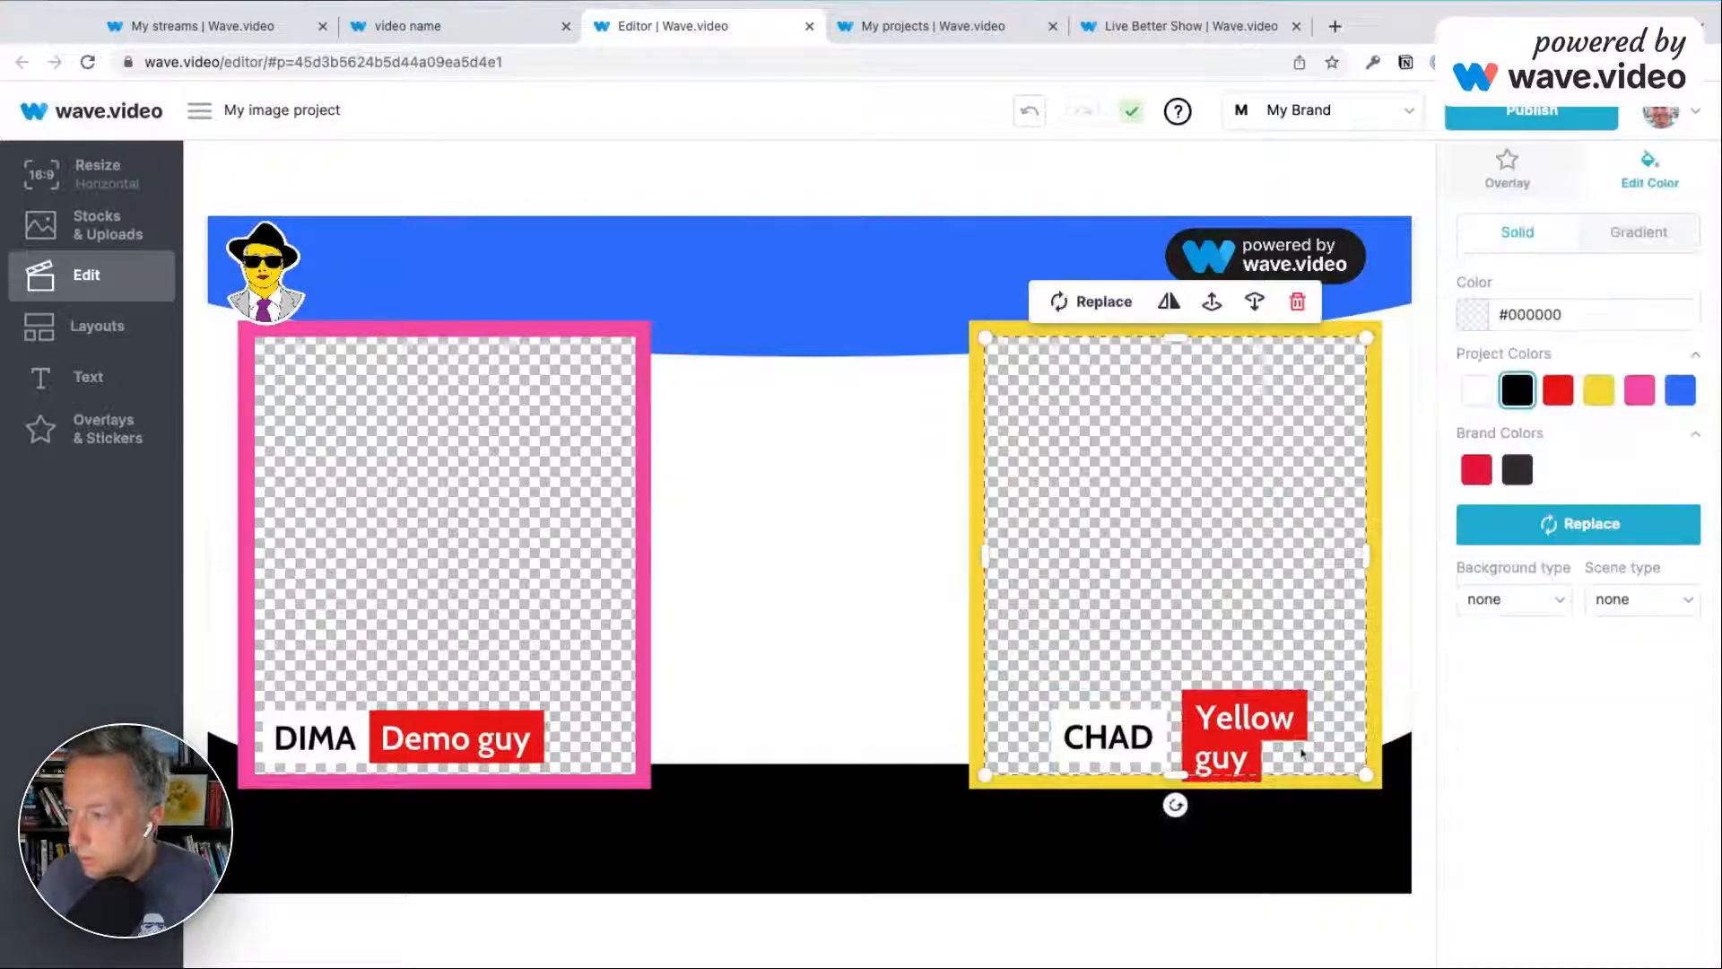
pyautogui.click(1245, 738)
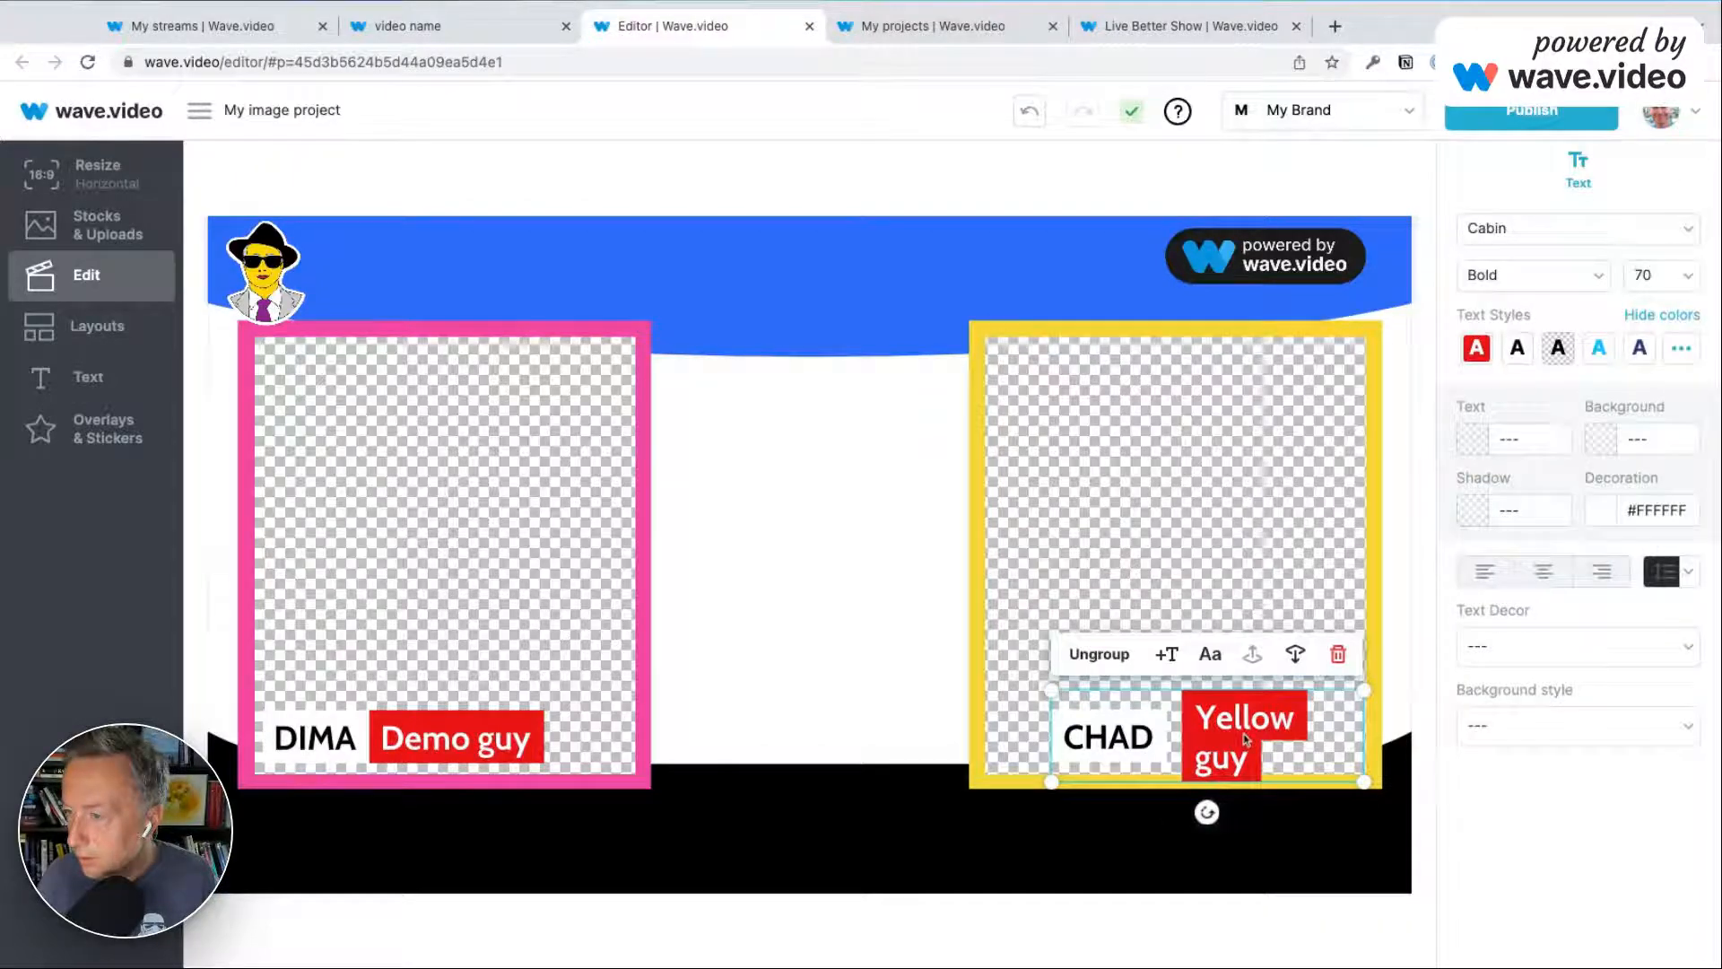
pyautogui.click(1203, 769)
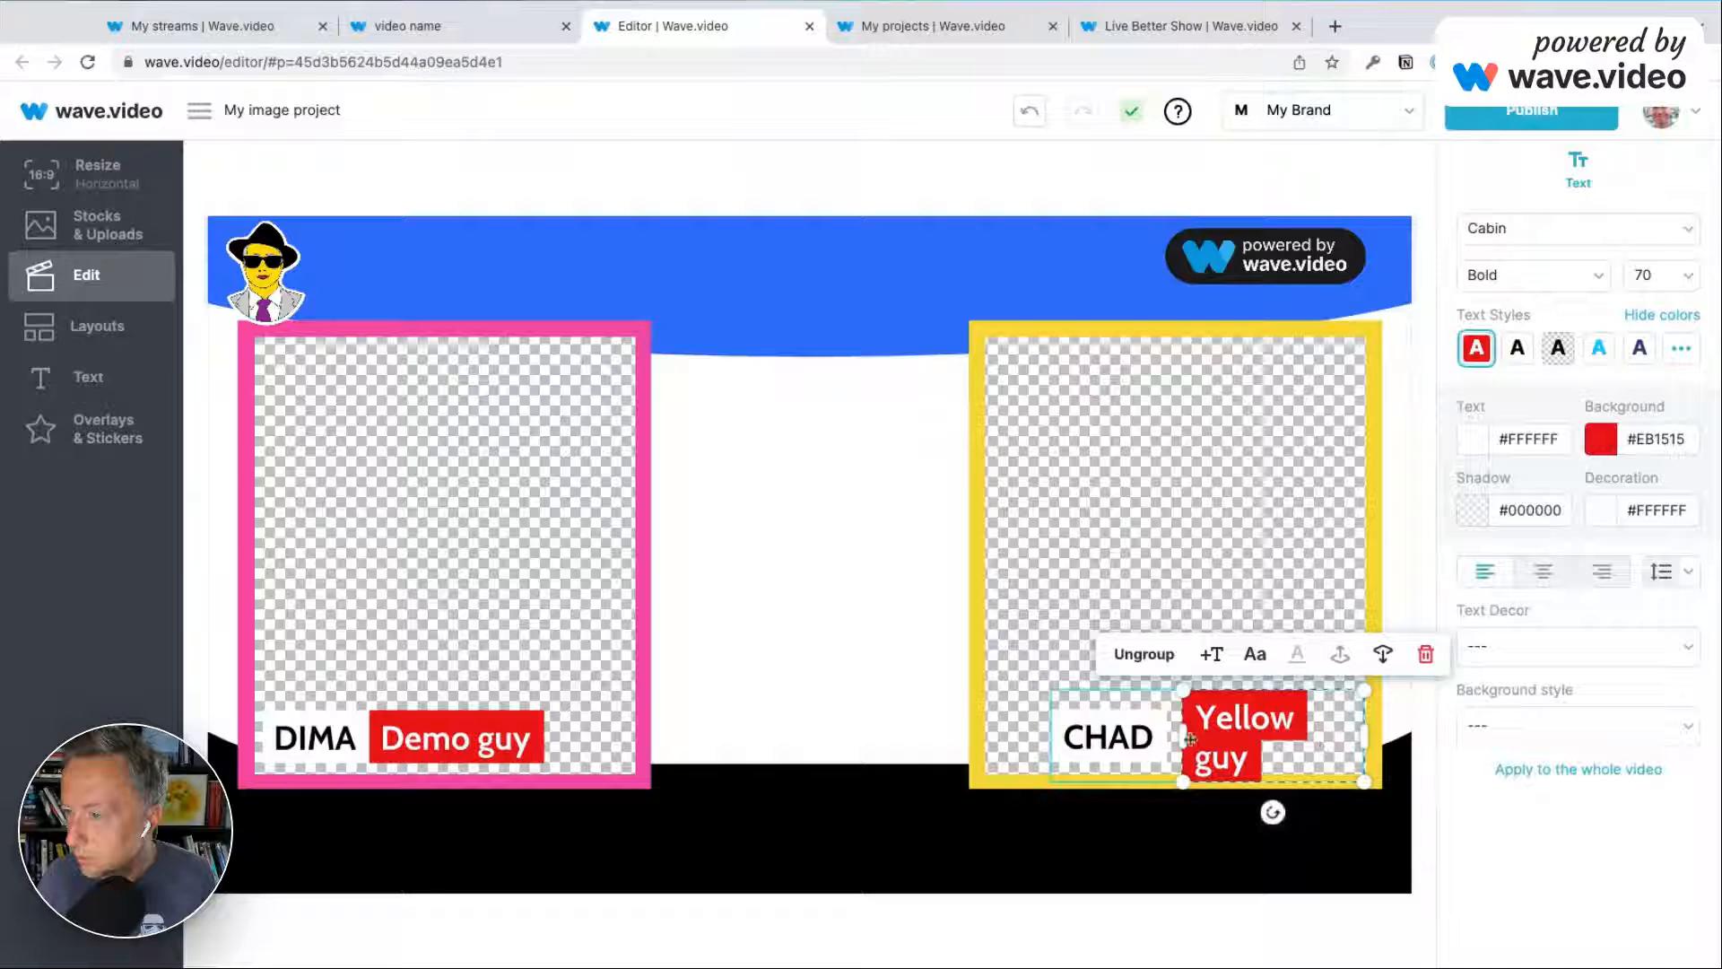
pyautogui.moveTo(1186, 736); pyautogui.dragTo(1182, 734)
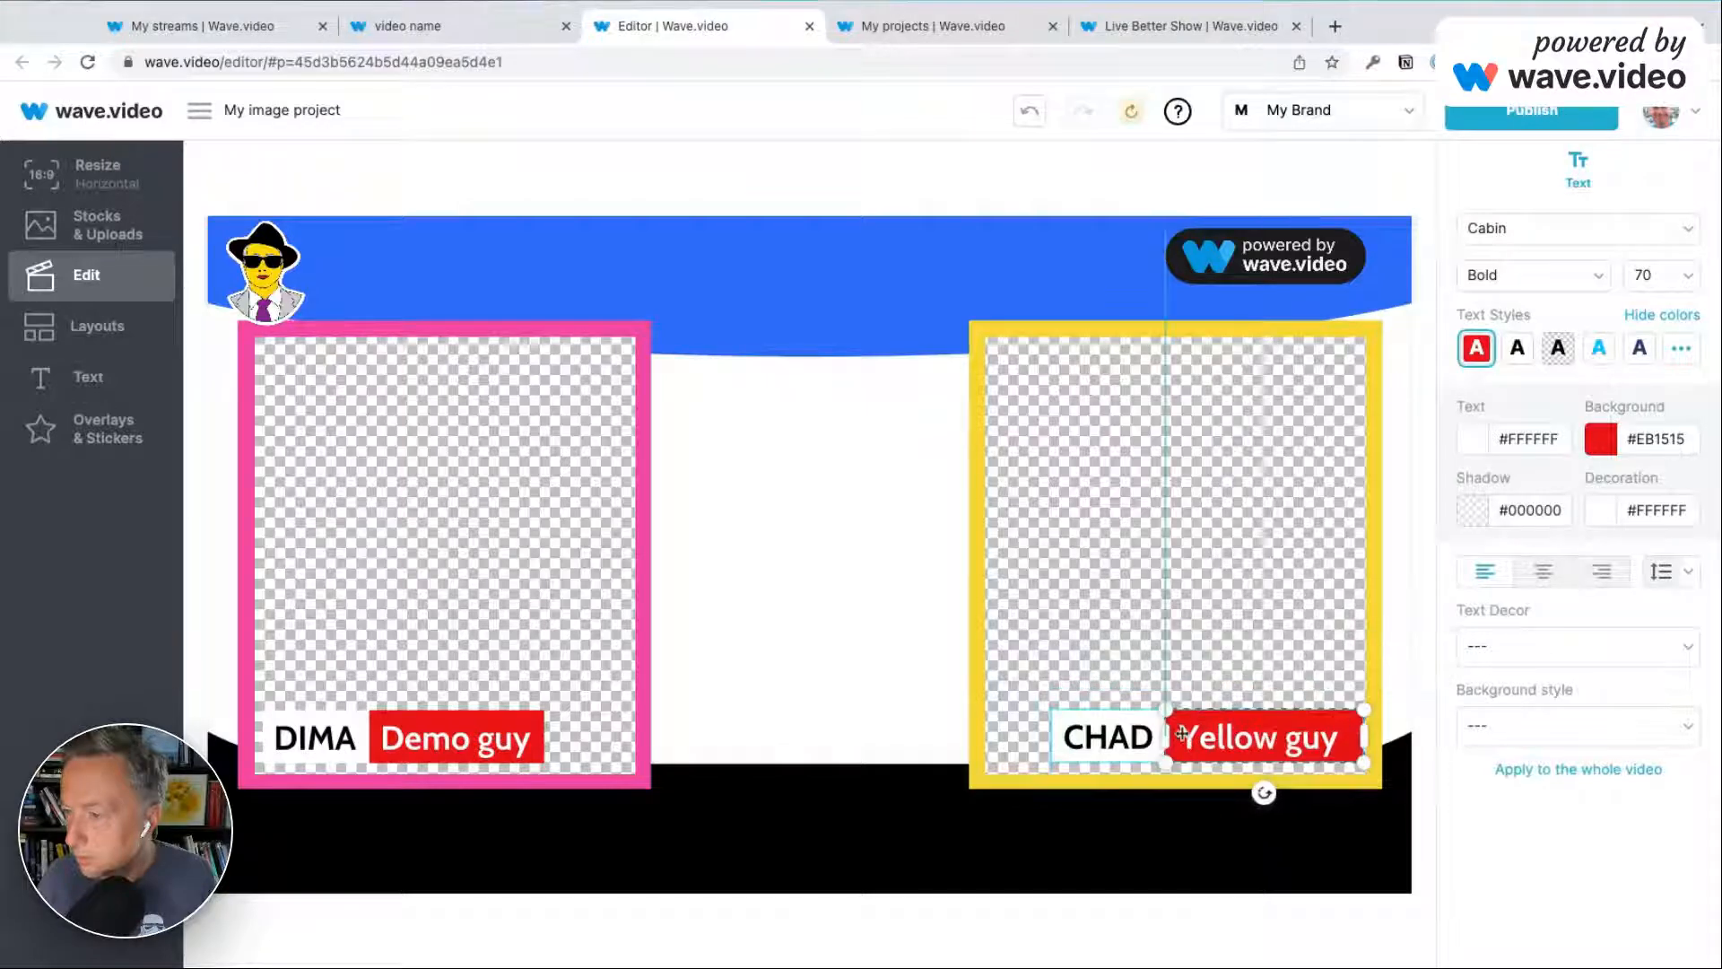
# Move the yellow frame's name label slightly away from the frame's inner edge and deselect it.
pyautogui.click(1197, 713)
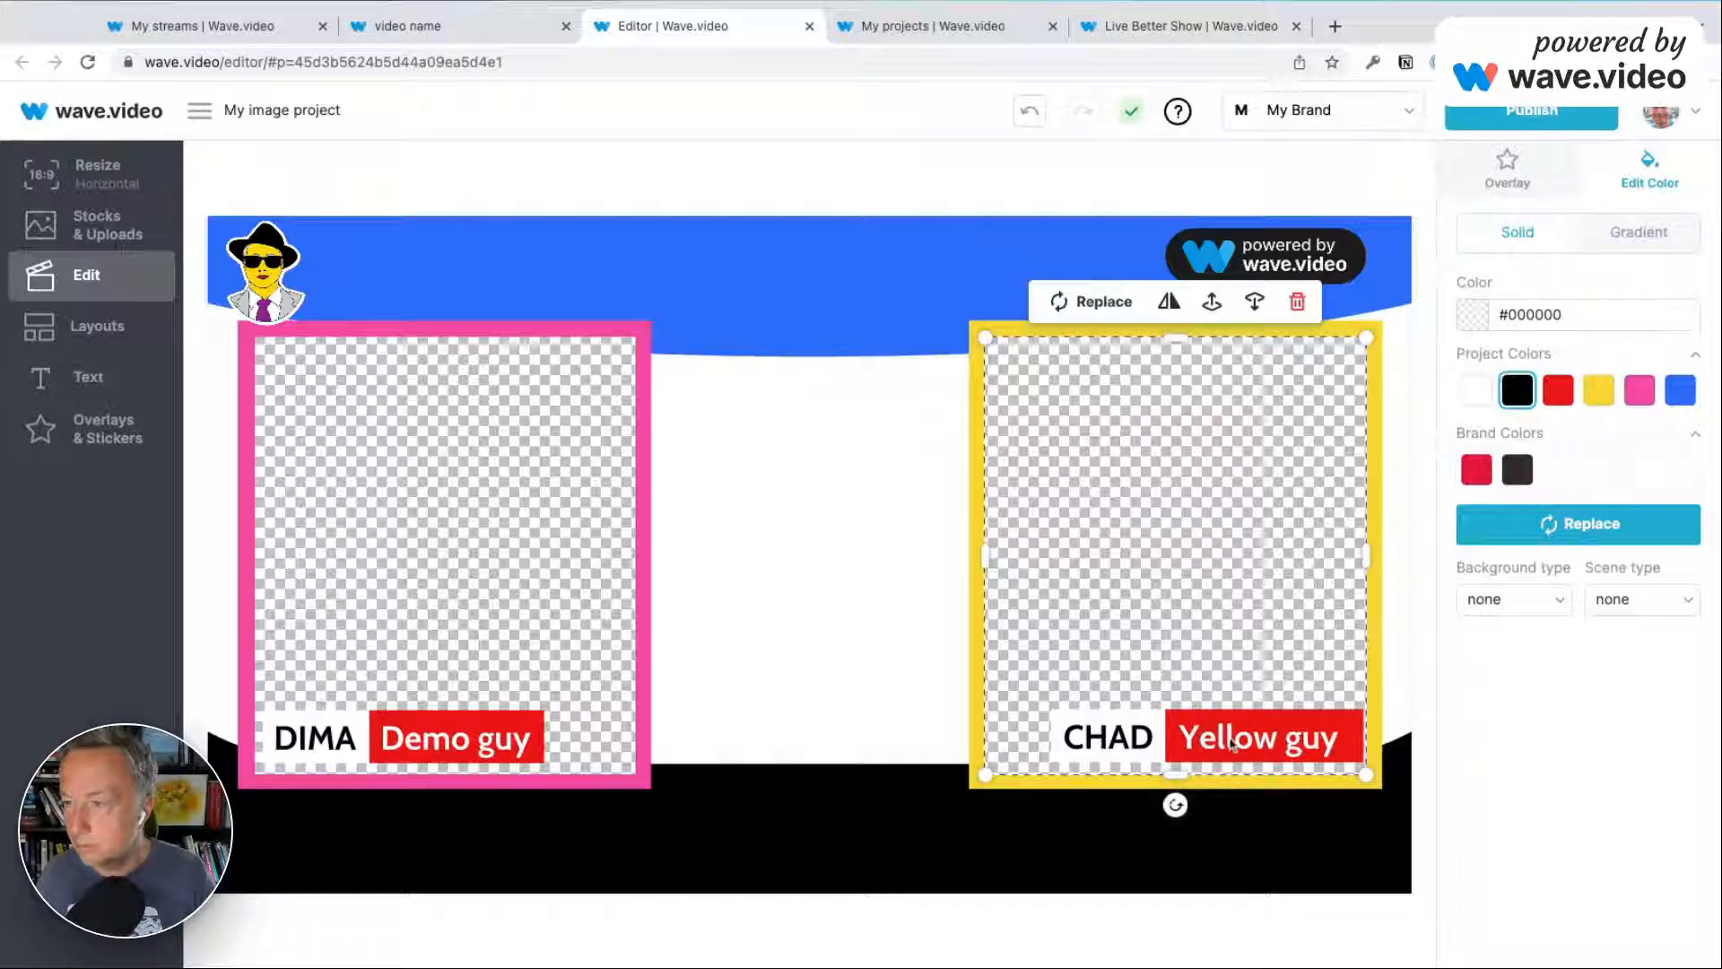
pyautogui.moveTo(1232, 743); pyautogui.dragTo(1180, 744)
pyautogui.click(819, 711)
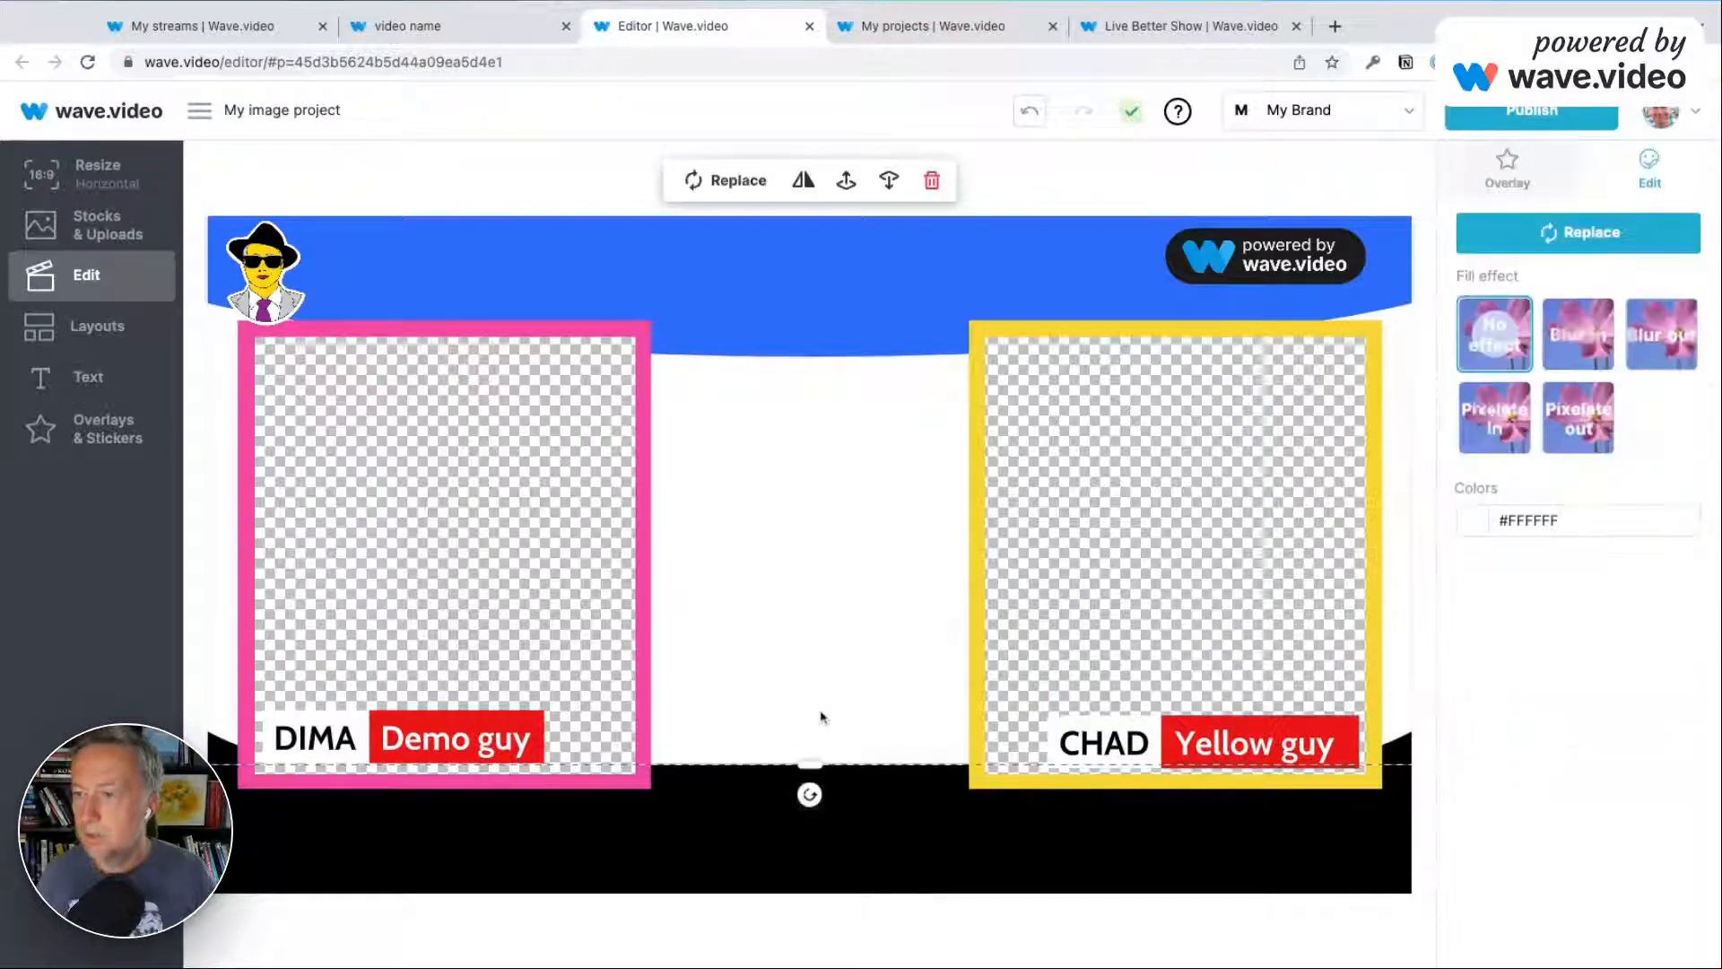
pyautogui.click(847, 793)
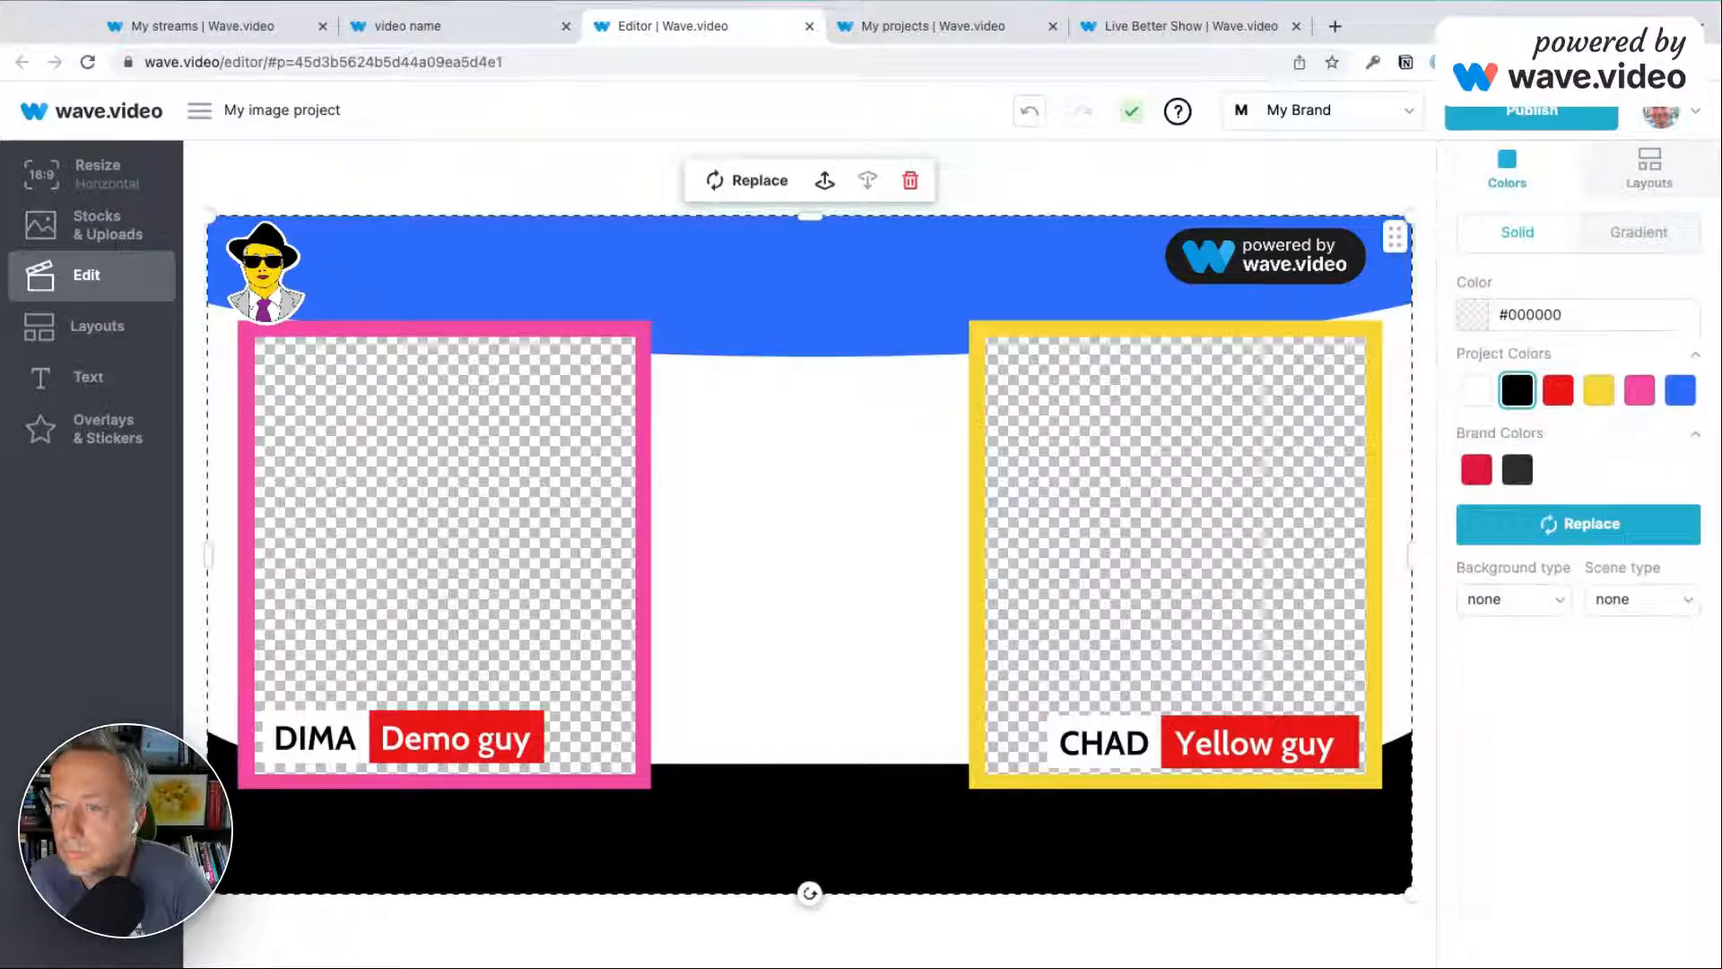
pyautogui.click(943, 211)
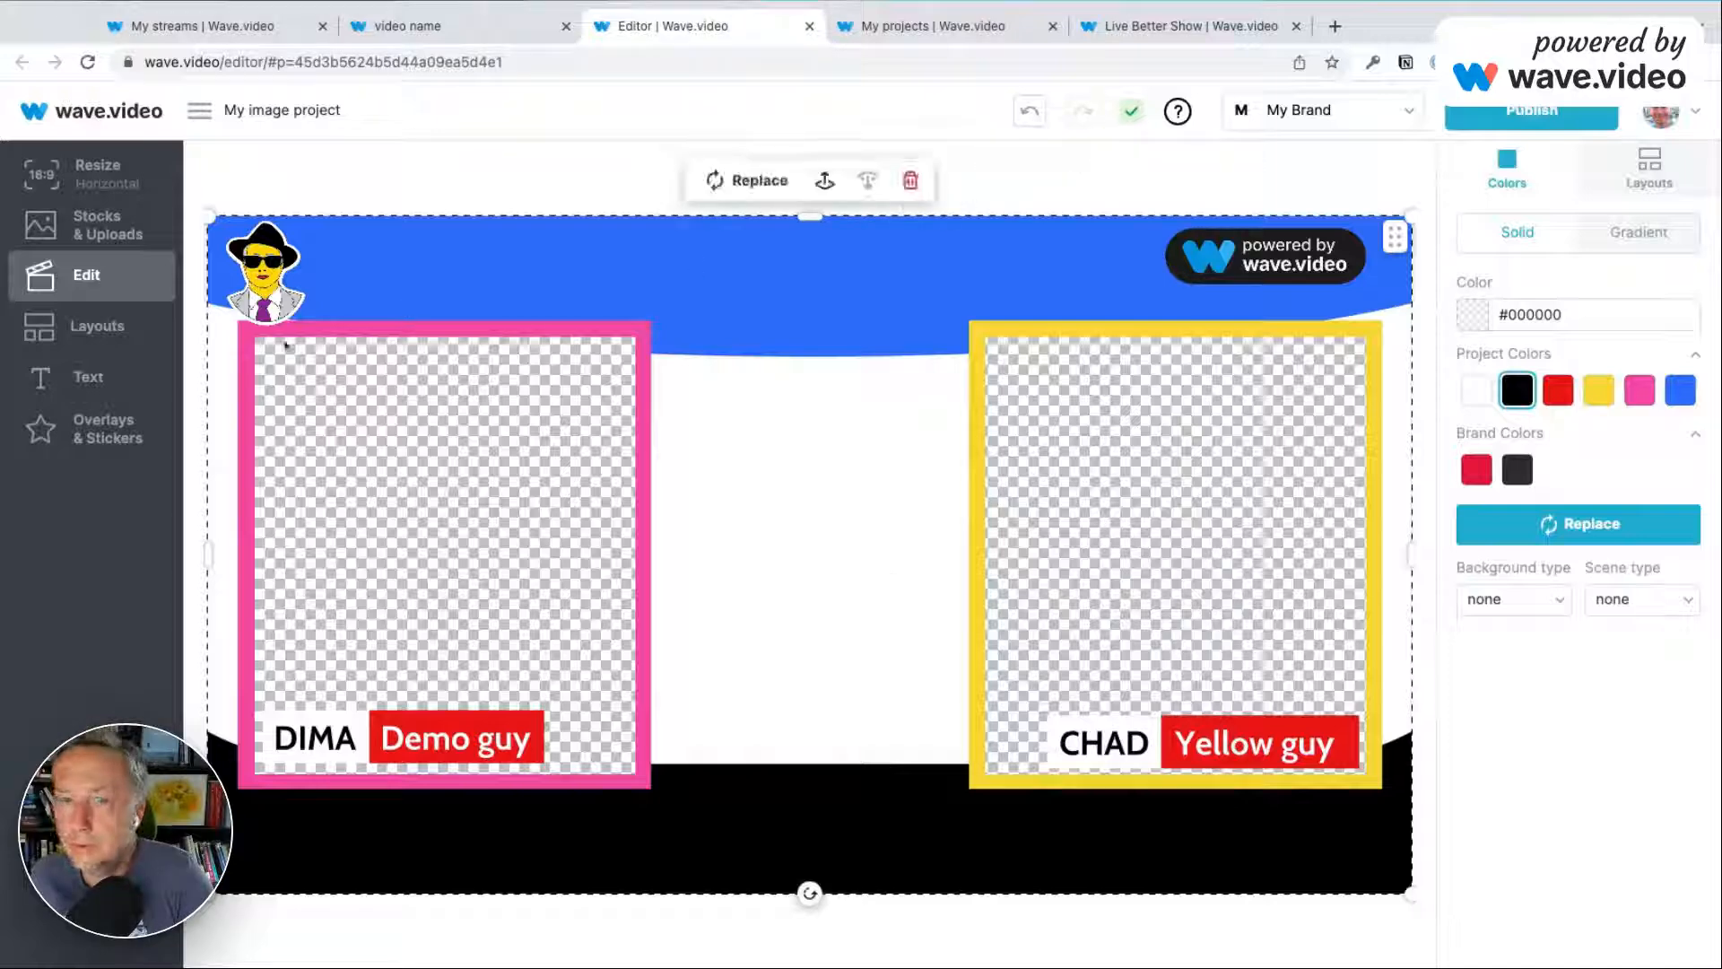
# Add the square diagonal-stripes sticker from the Lines and Patterns group to the canvas.
pyautogui.click(92, 422)
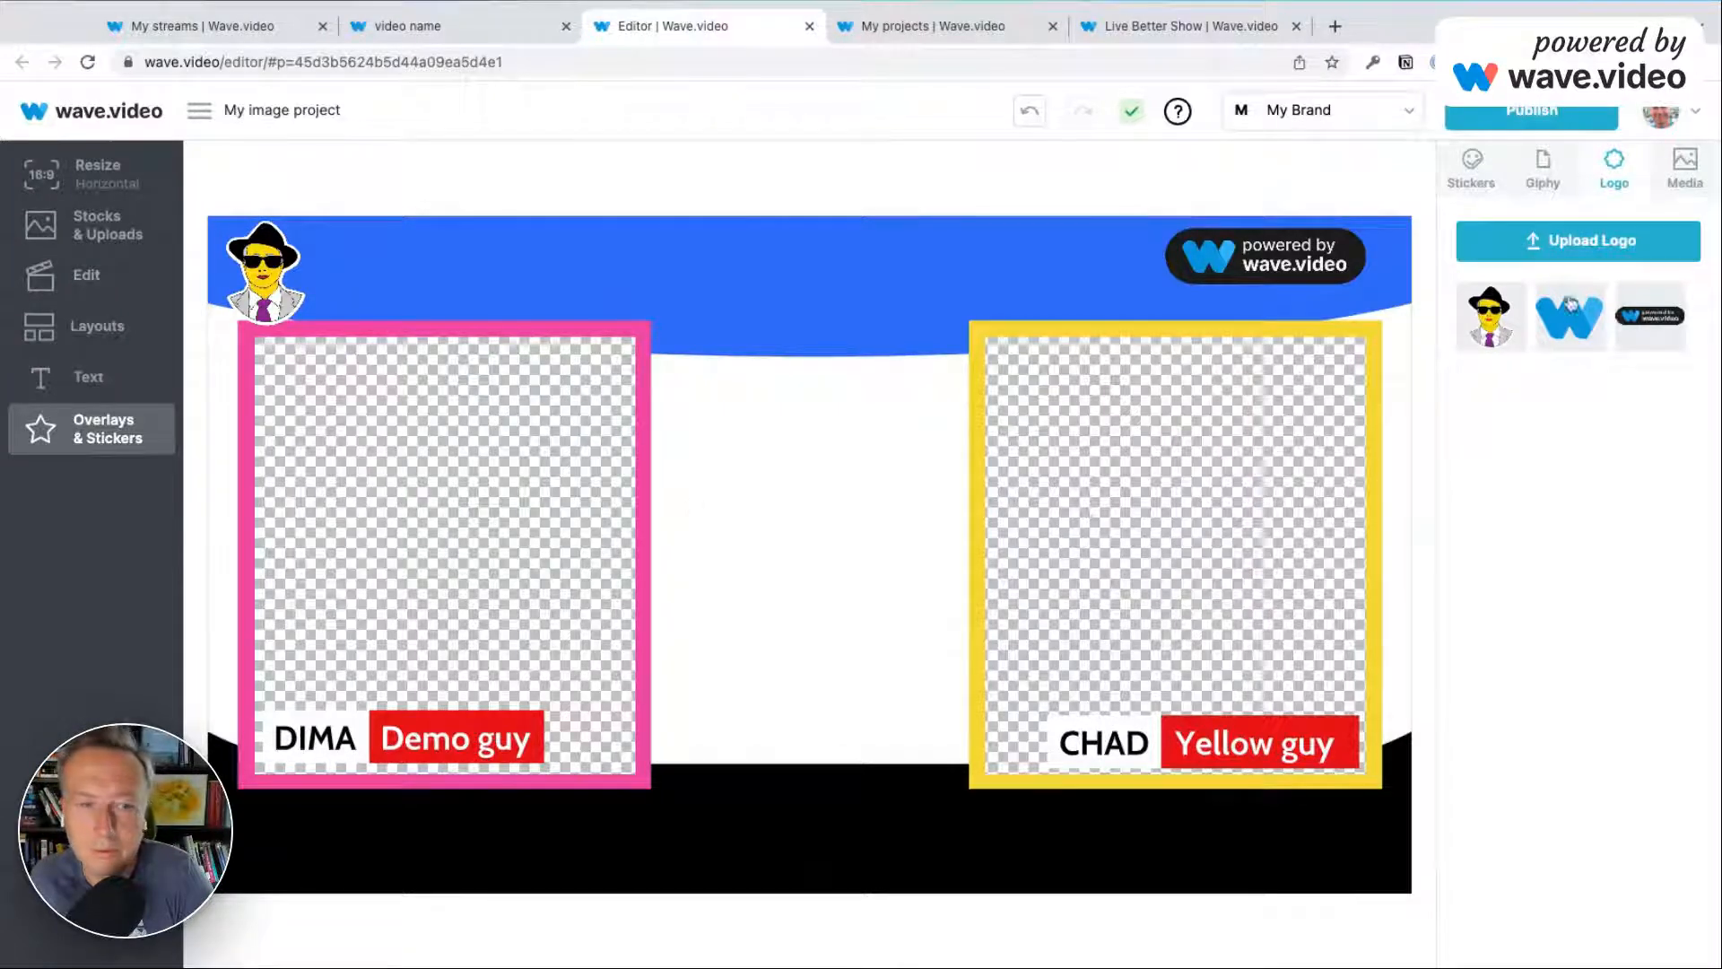
pyautogui.click(1472, 179)
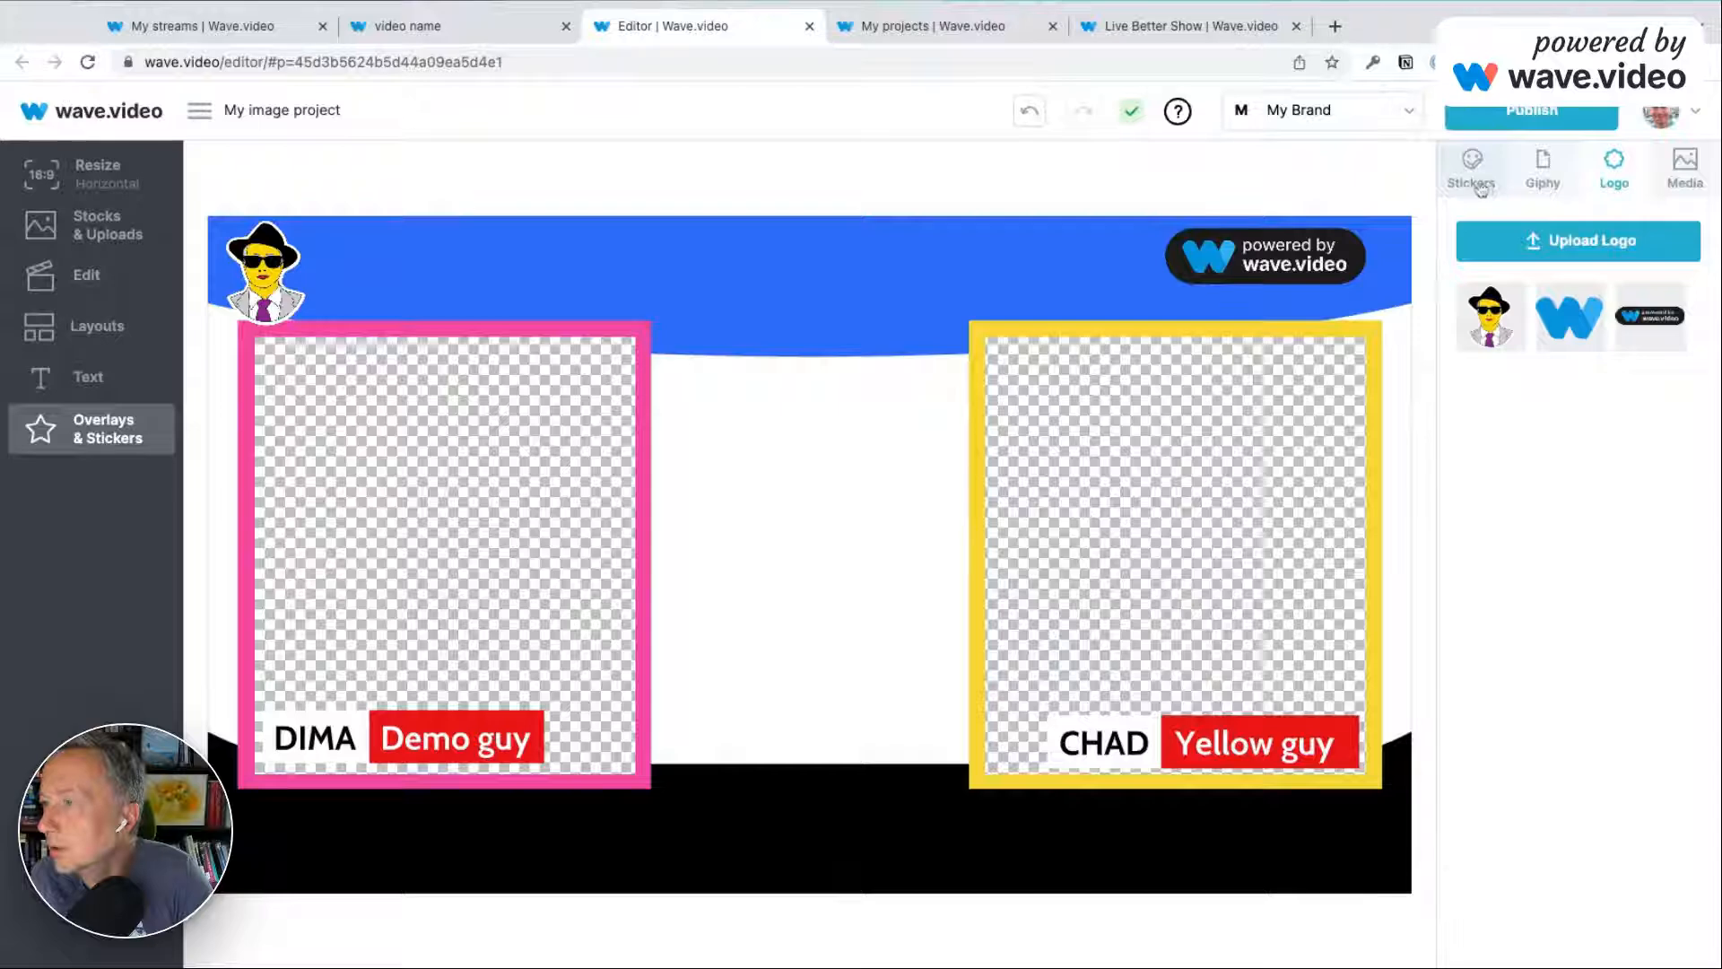
pyautogui.scroll(-2, 1591, 659)
pyautogui.scroll(-2, 1589, 665)
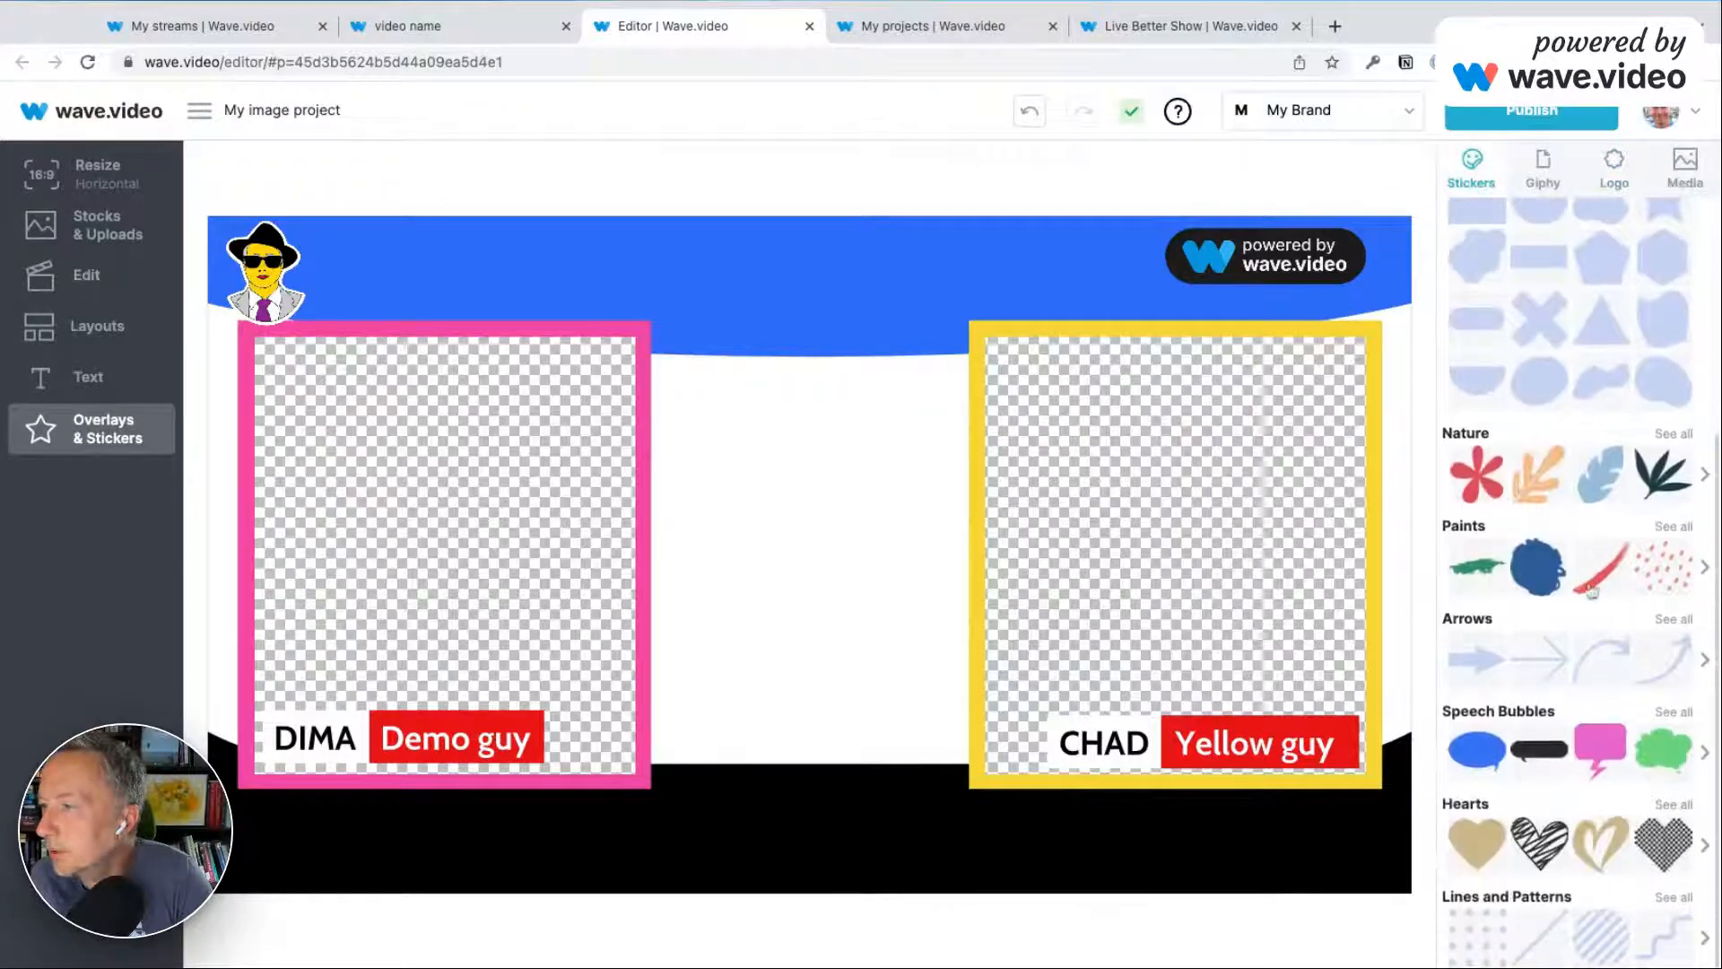
pyautogui.click(1673, 526)
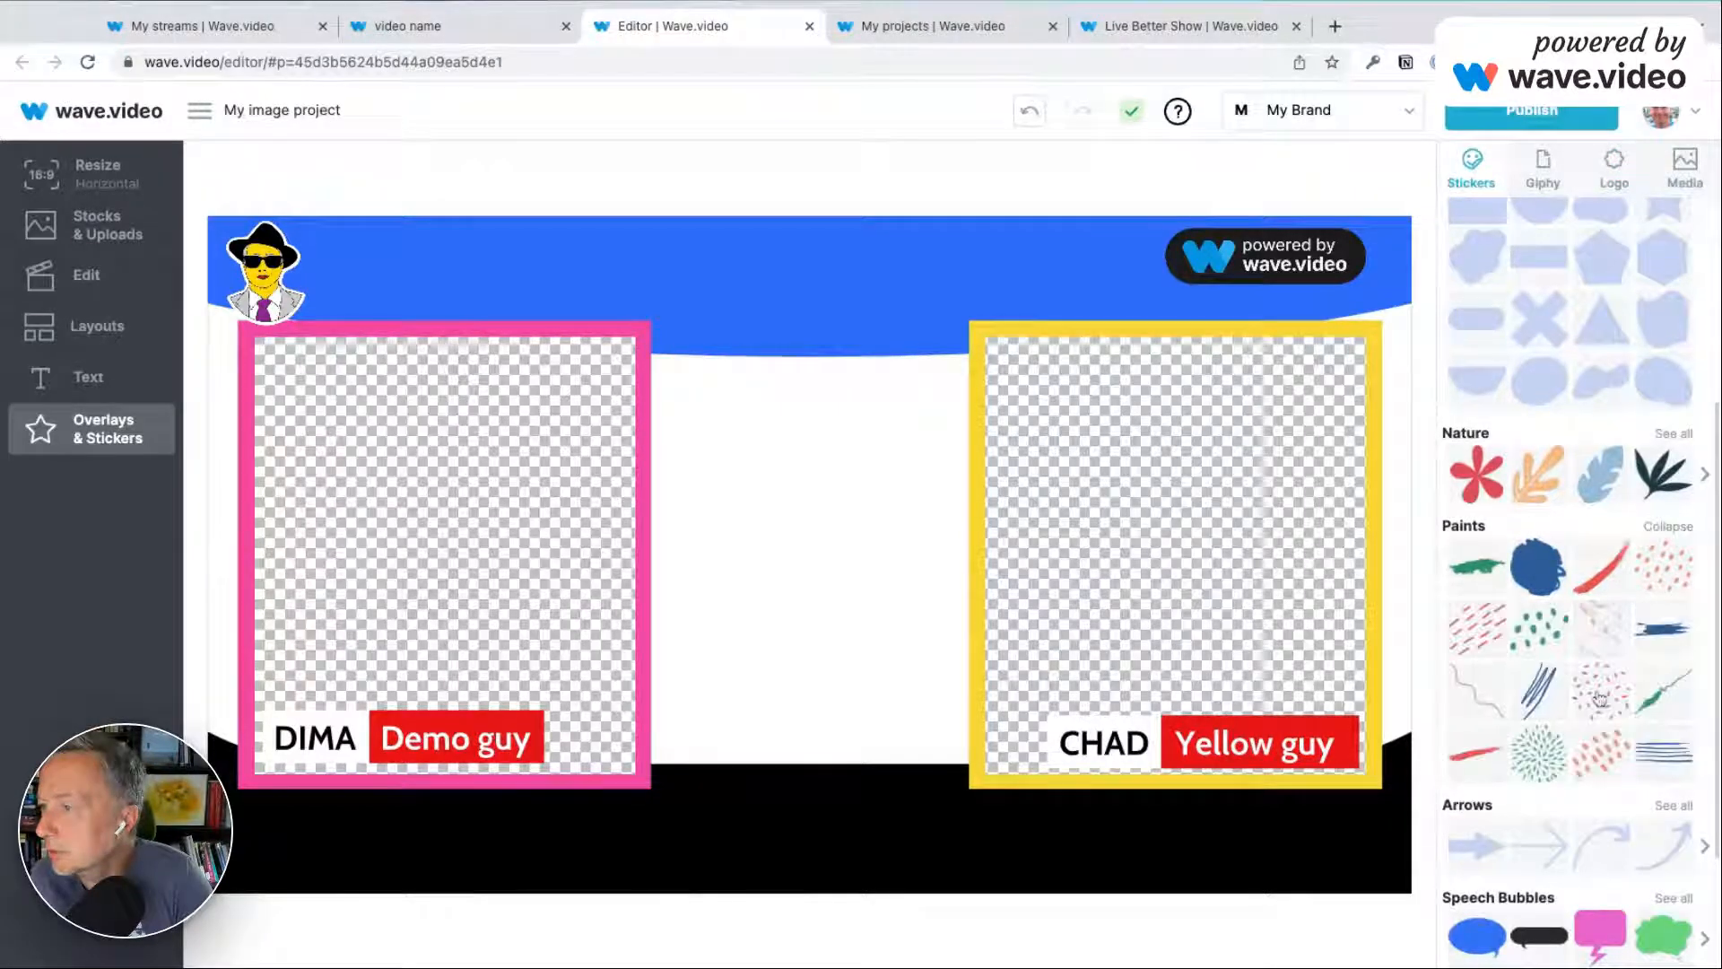
pyautogui.scroll(-2, 1599, 682)
pyautogui.scroll(-1, 1599, 698)
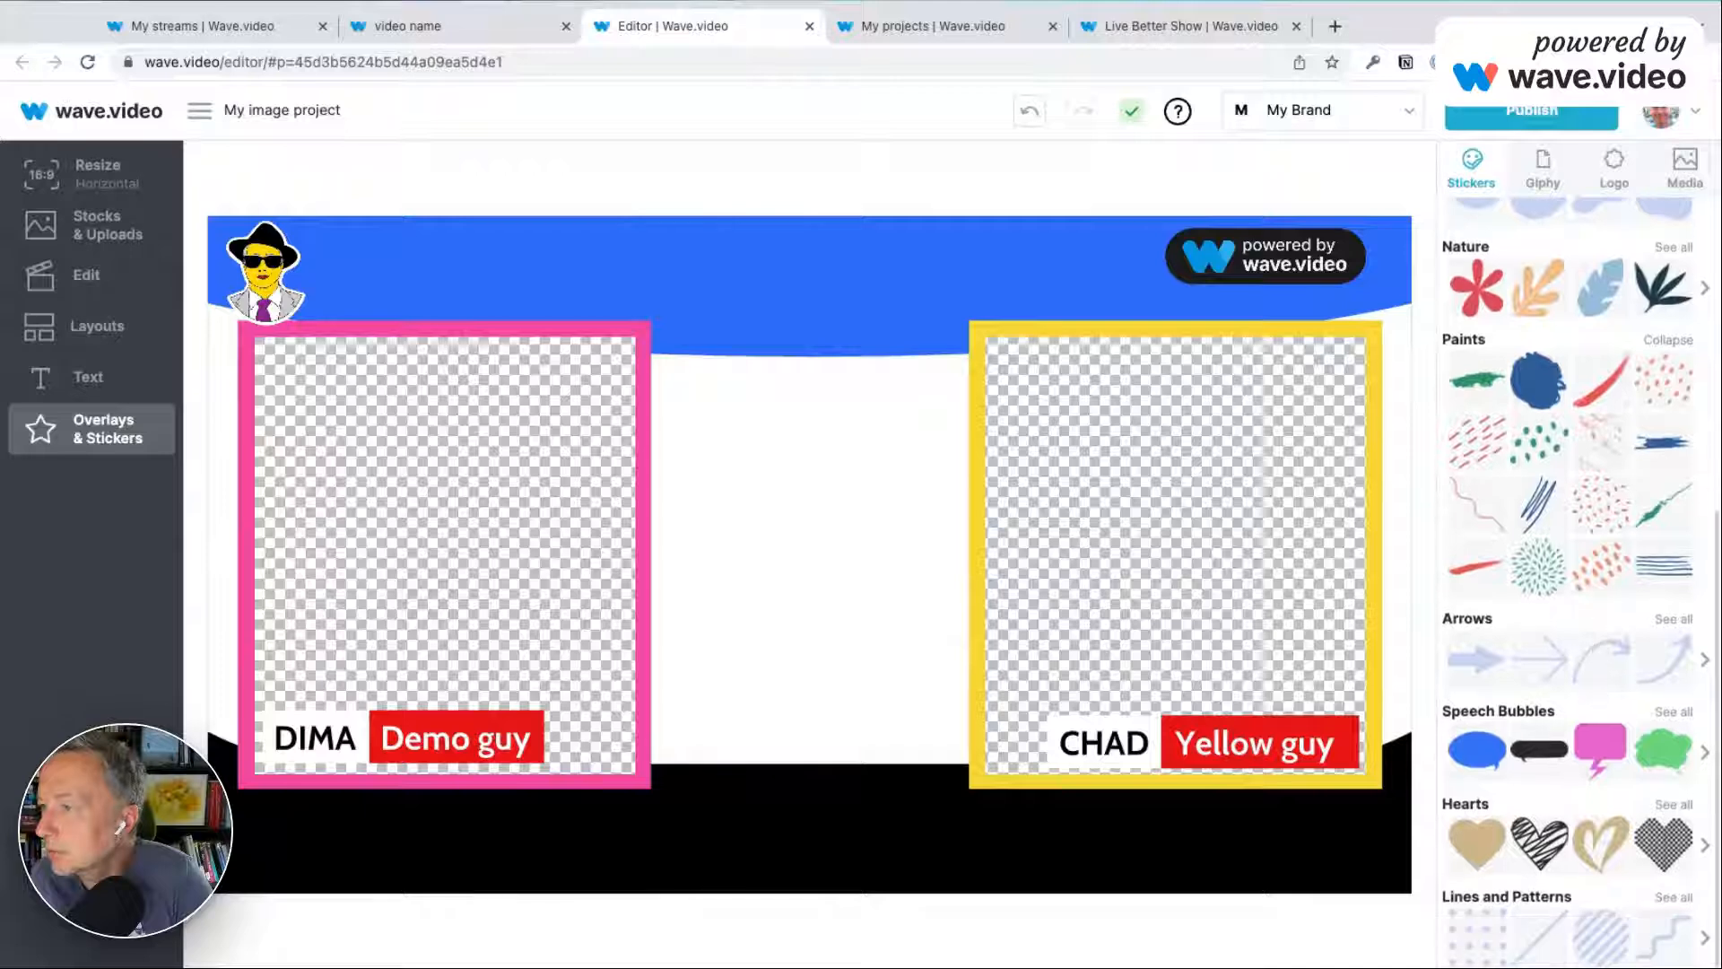
pyautogui.click(1673, 896)
pyautogui.scroll(-3, 1542, 829)
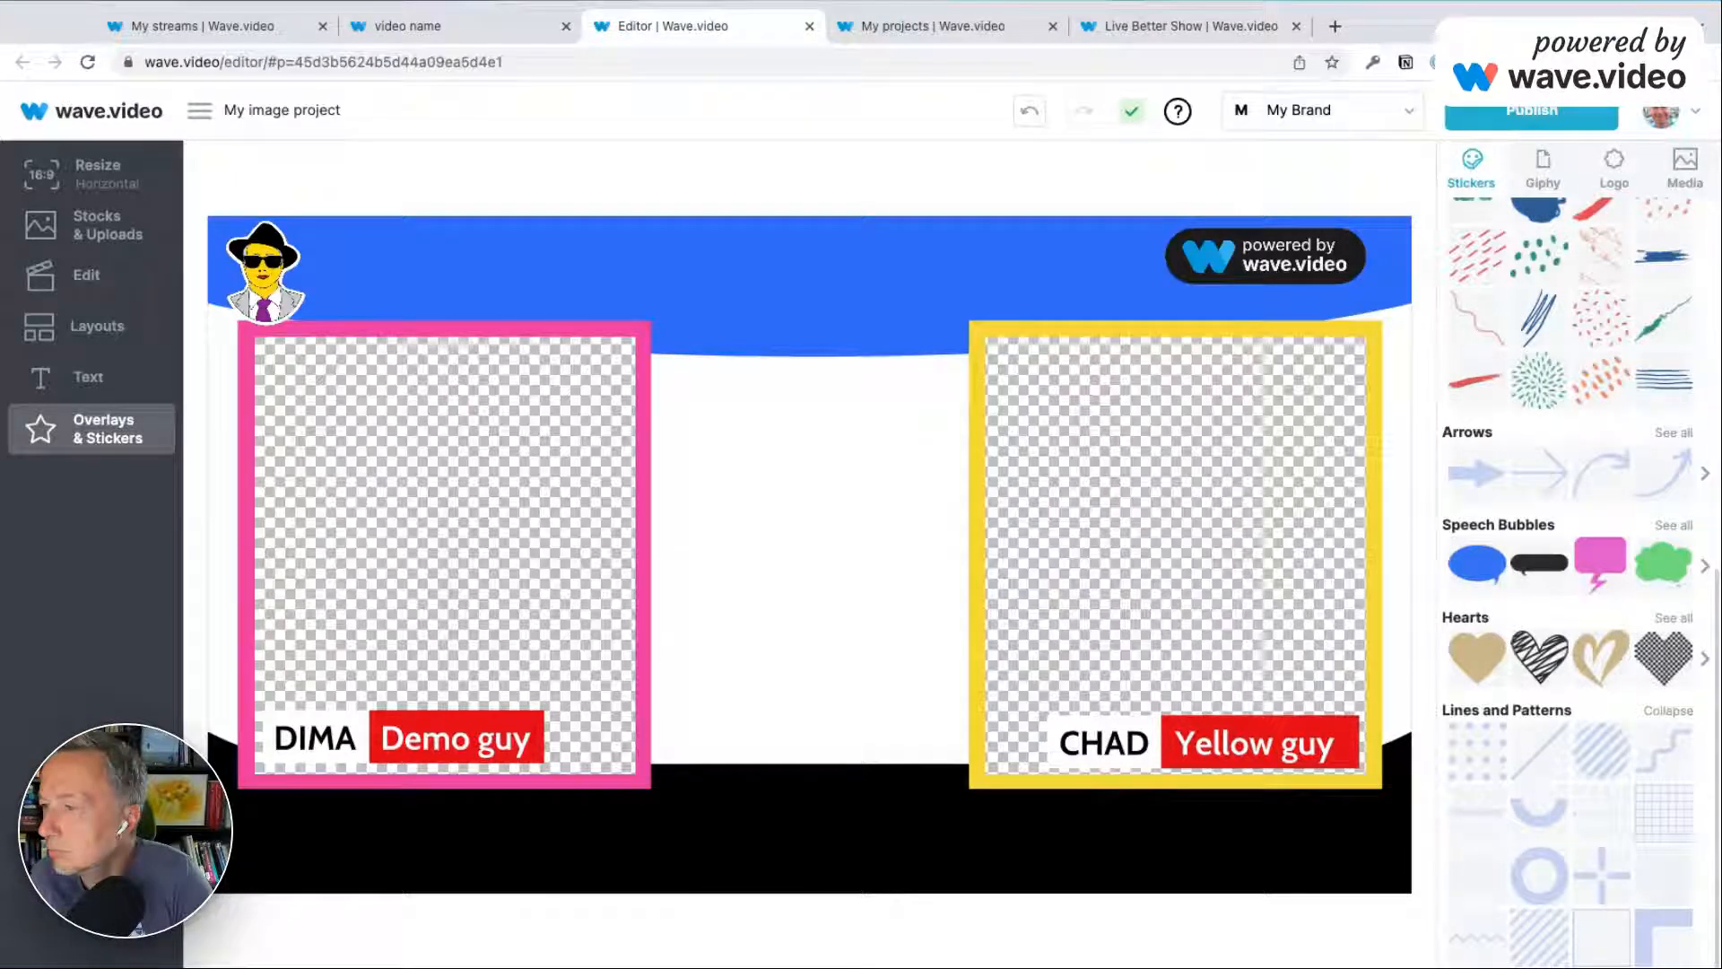
pyautogui.click(1661, 880)
pyautogui.click(777, 547)
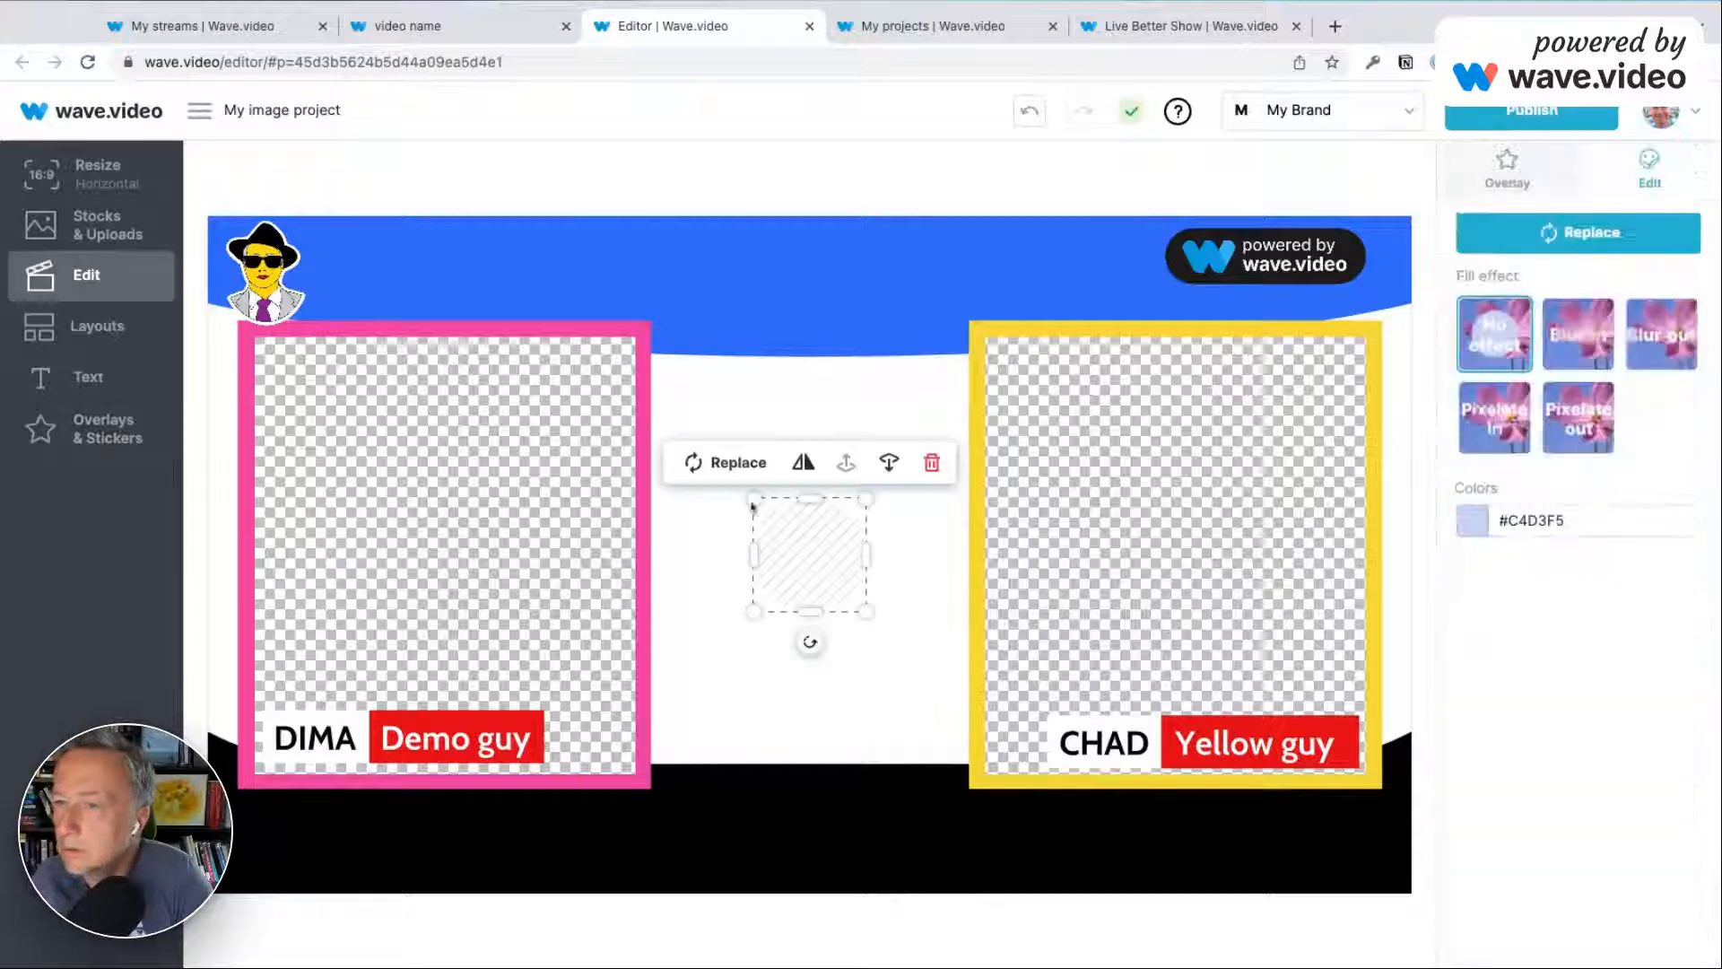
# Enlarge the diagonal-stripes sticker and place it so it fills the white area between the two guest frames down to the black band.
pyautogui.moveTo(752, 494); pyautogui.dragTo(369, 161)
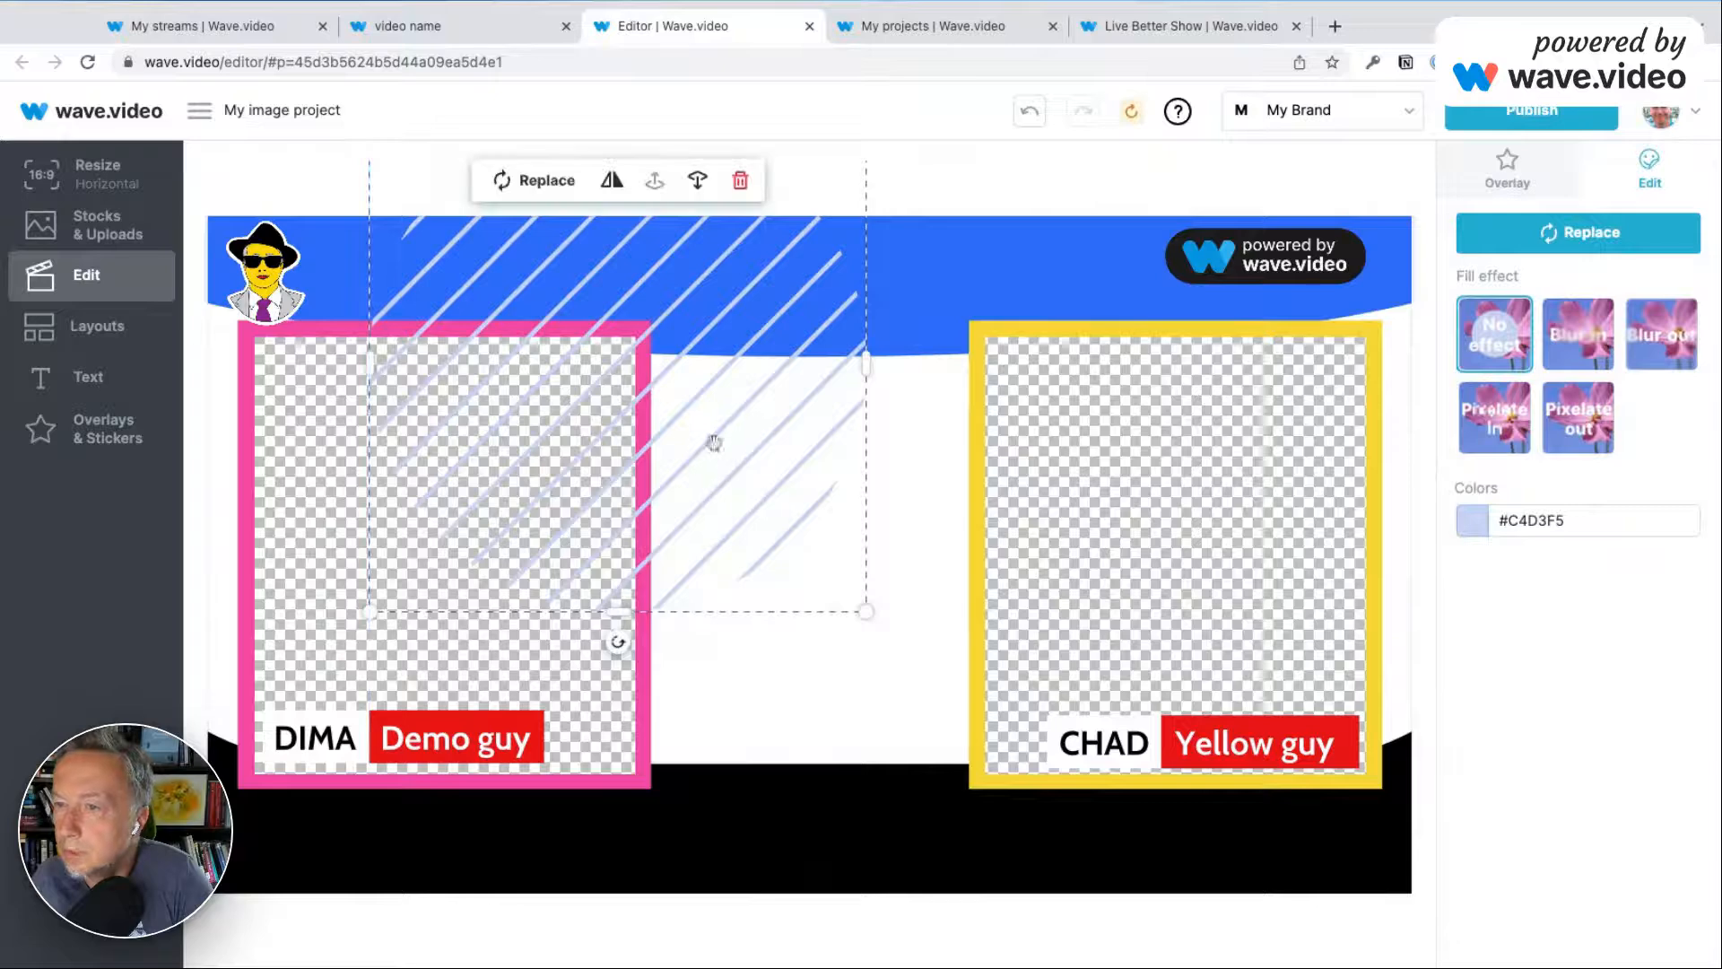
pyautogui.moveTo(714, 442); pyautogui.dragTo(907, 573)
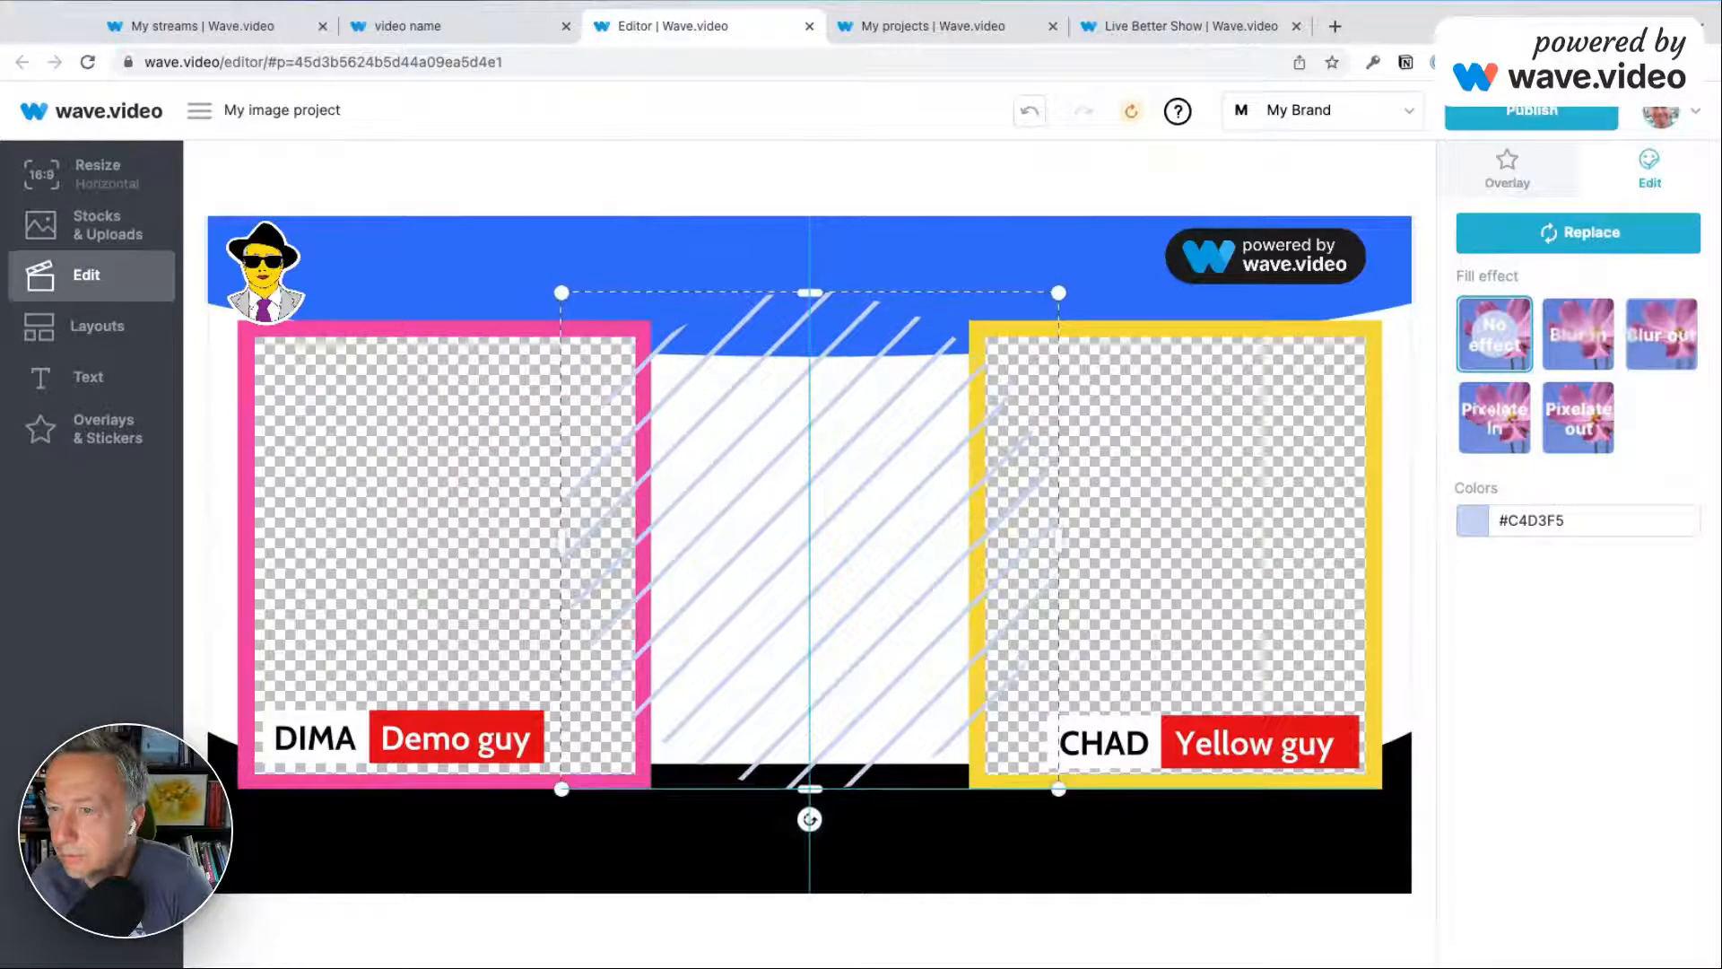
pyautogui.moveTo(561, 293); pyautogui.dragTo(343, 73)
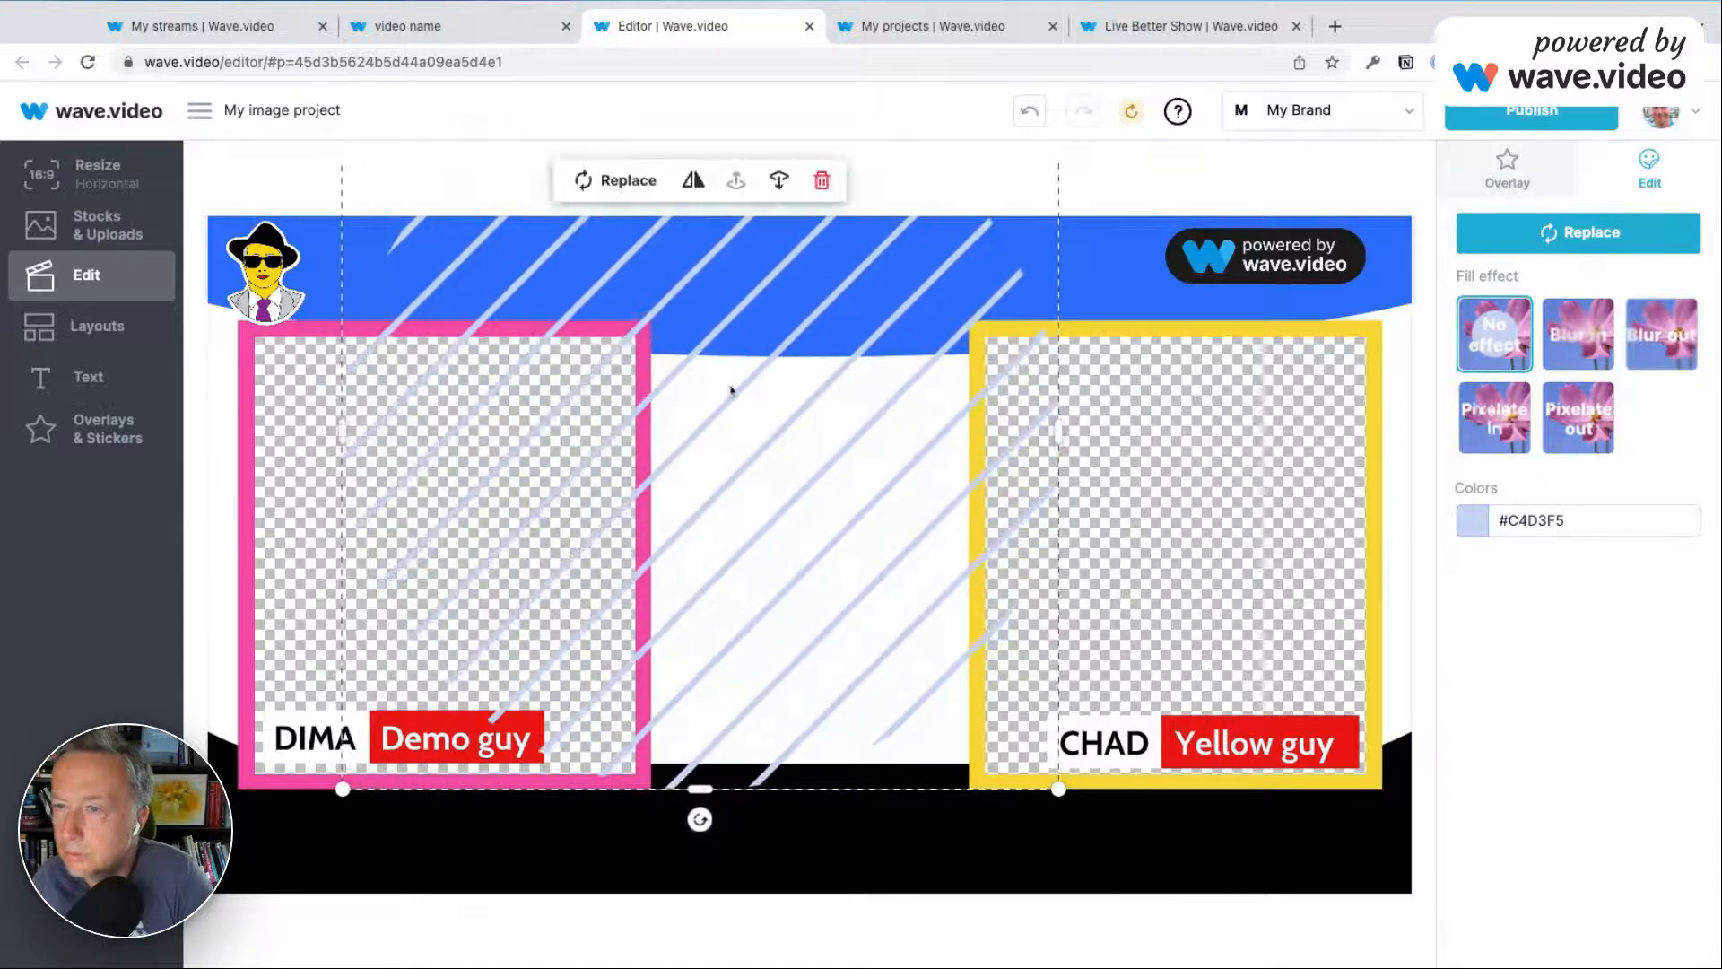
pyautogui.moveTo(691, 357)
pyautogui.mouseDown()
pyautogui.moveTo(800, 388)
pyautogui.moveTo(801, 342)
pyautogui.moveTo(703, 346)
pyautogui.mouseUp()
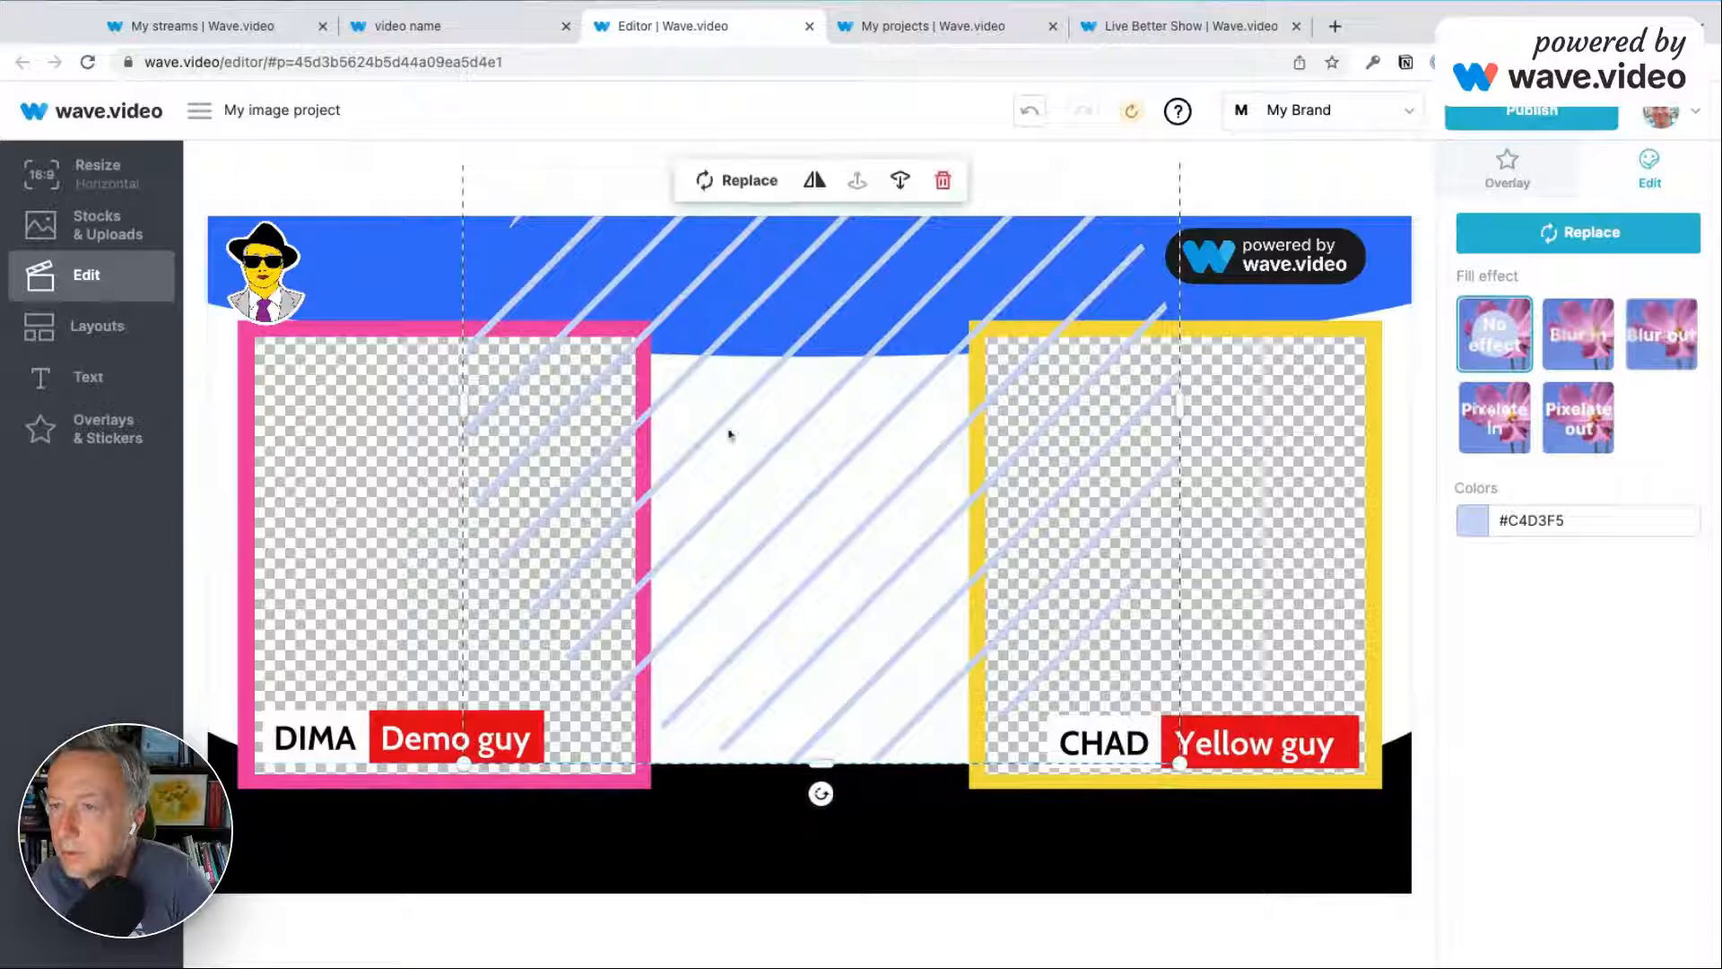
# Send the diagonal stripes behind the guest frames and the blue header, and nudge them slightly within the white gap.
pyautogui.click(901, 182)
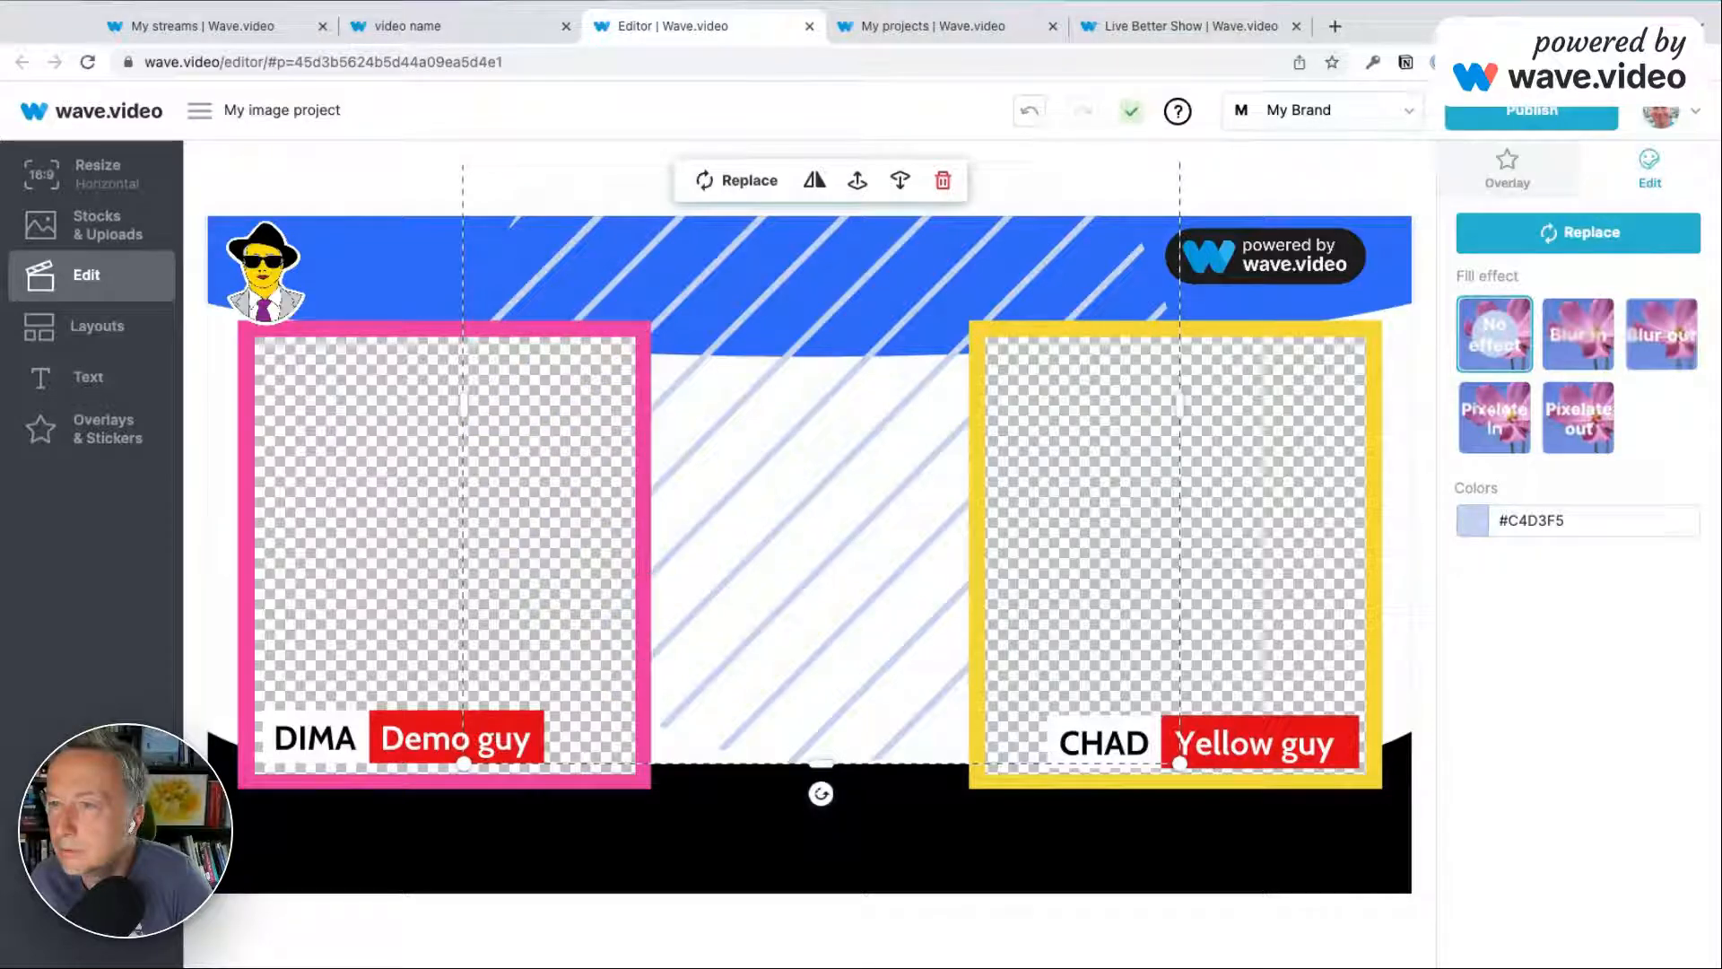
pyautogui.click(901, 181)
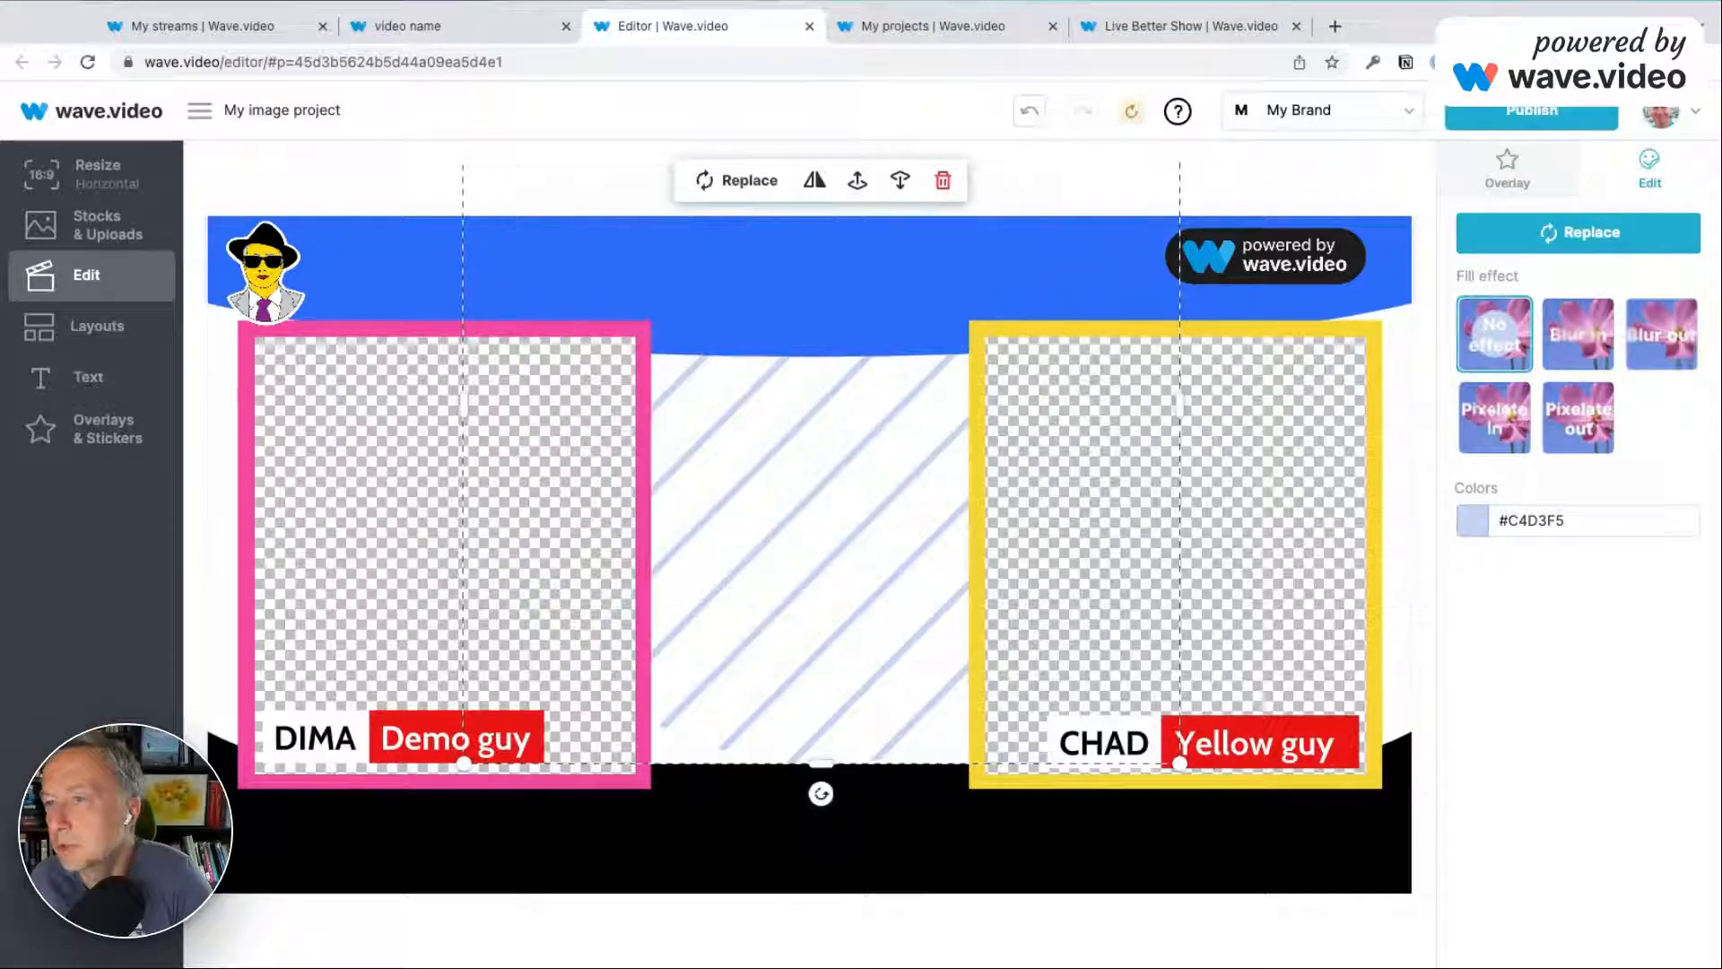
pyautogui.moveTo(861, 446); pyautogui.dragTo(855, 433)
# Recolour the diagonal stripes with the project blue #2C6CFD after trying the brand red, and deselect them.
pyautogui.click(1472, 520)
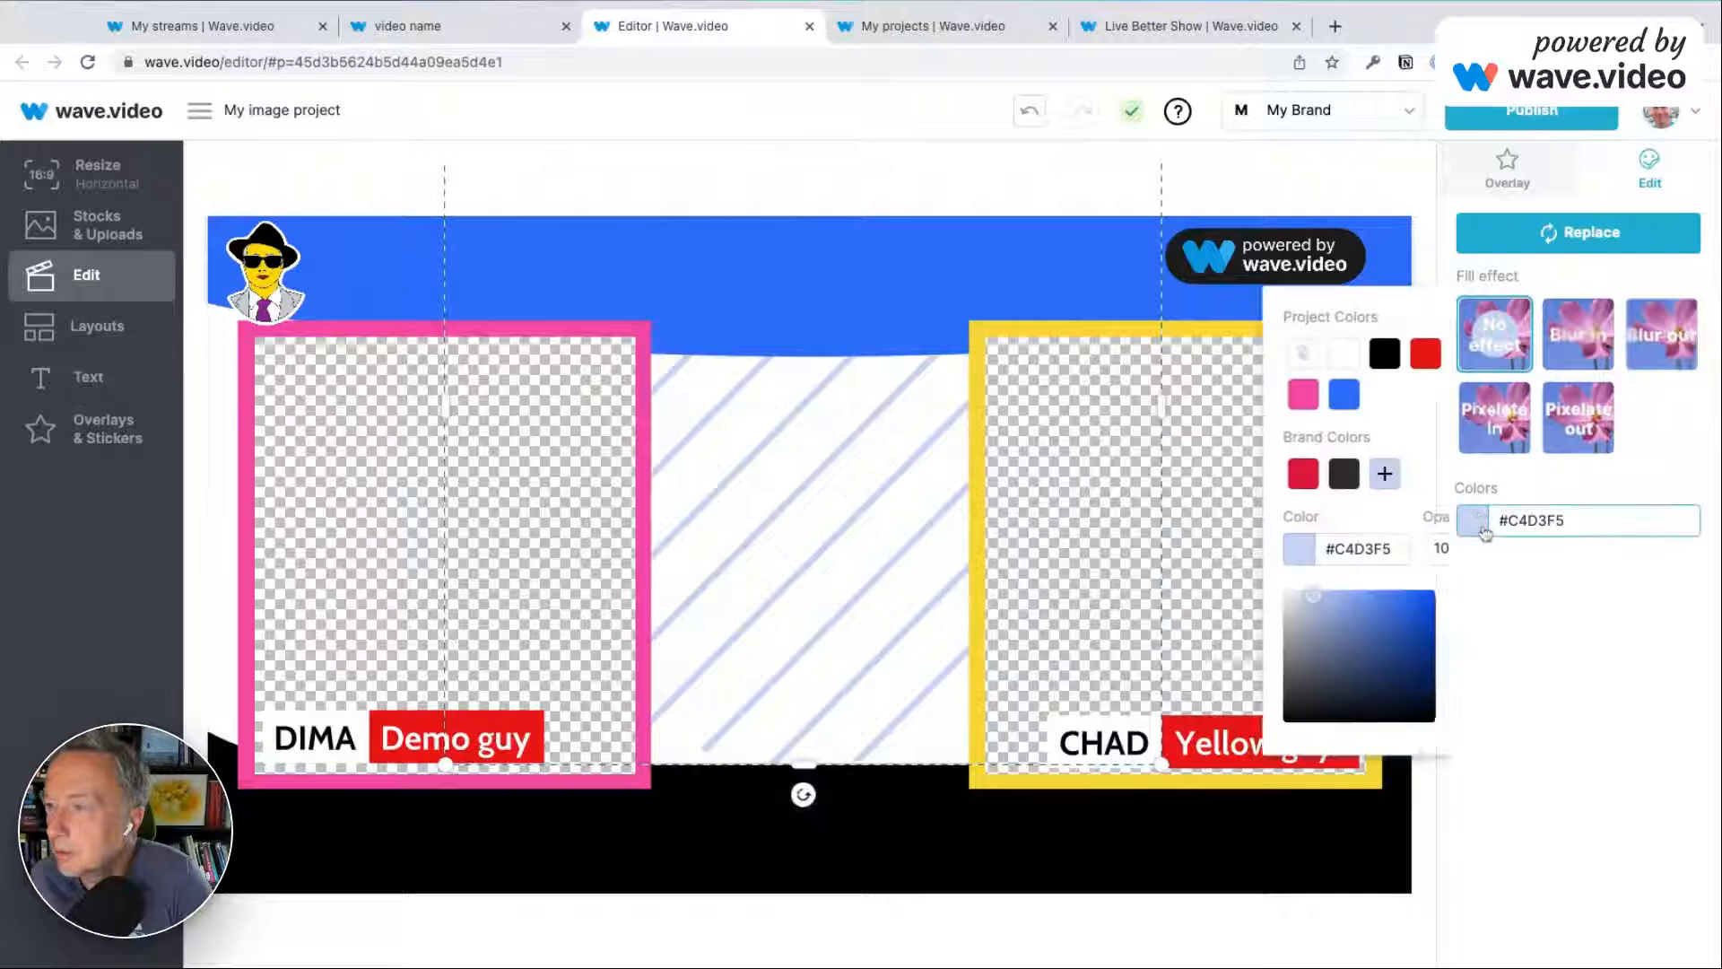
pyautogui.click(1222, 483)
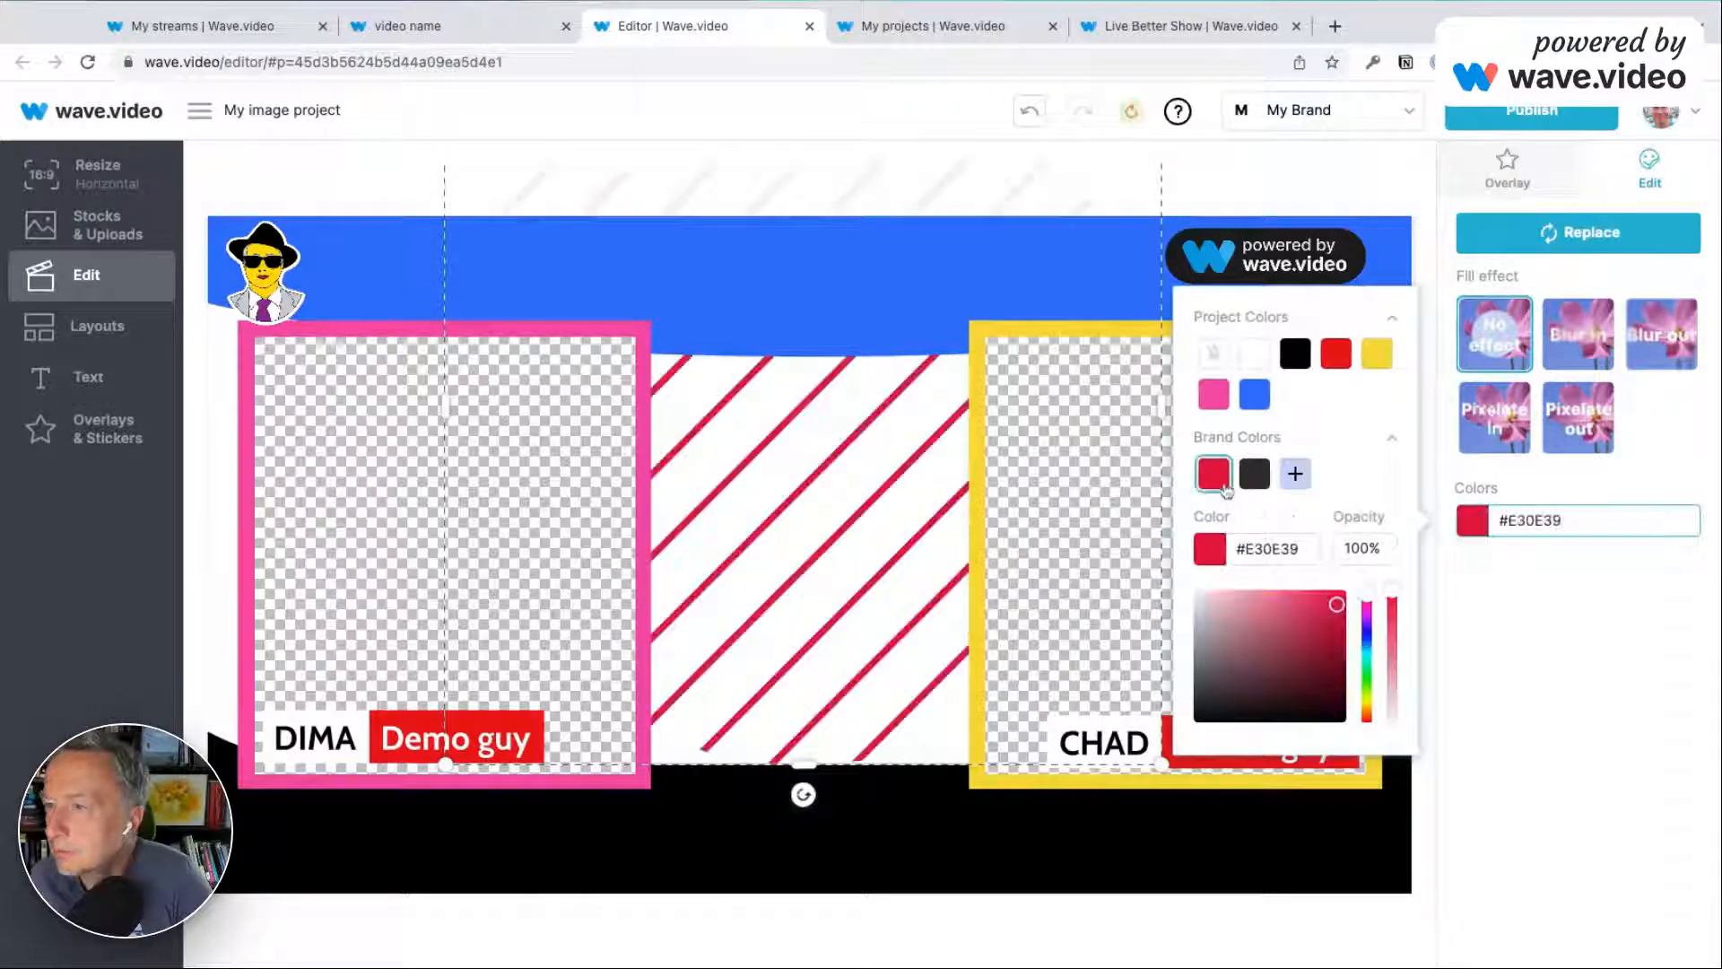
pyautogui.click(1264, 396)
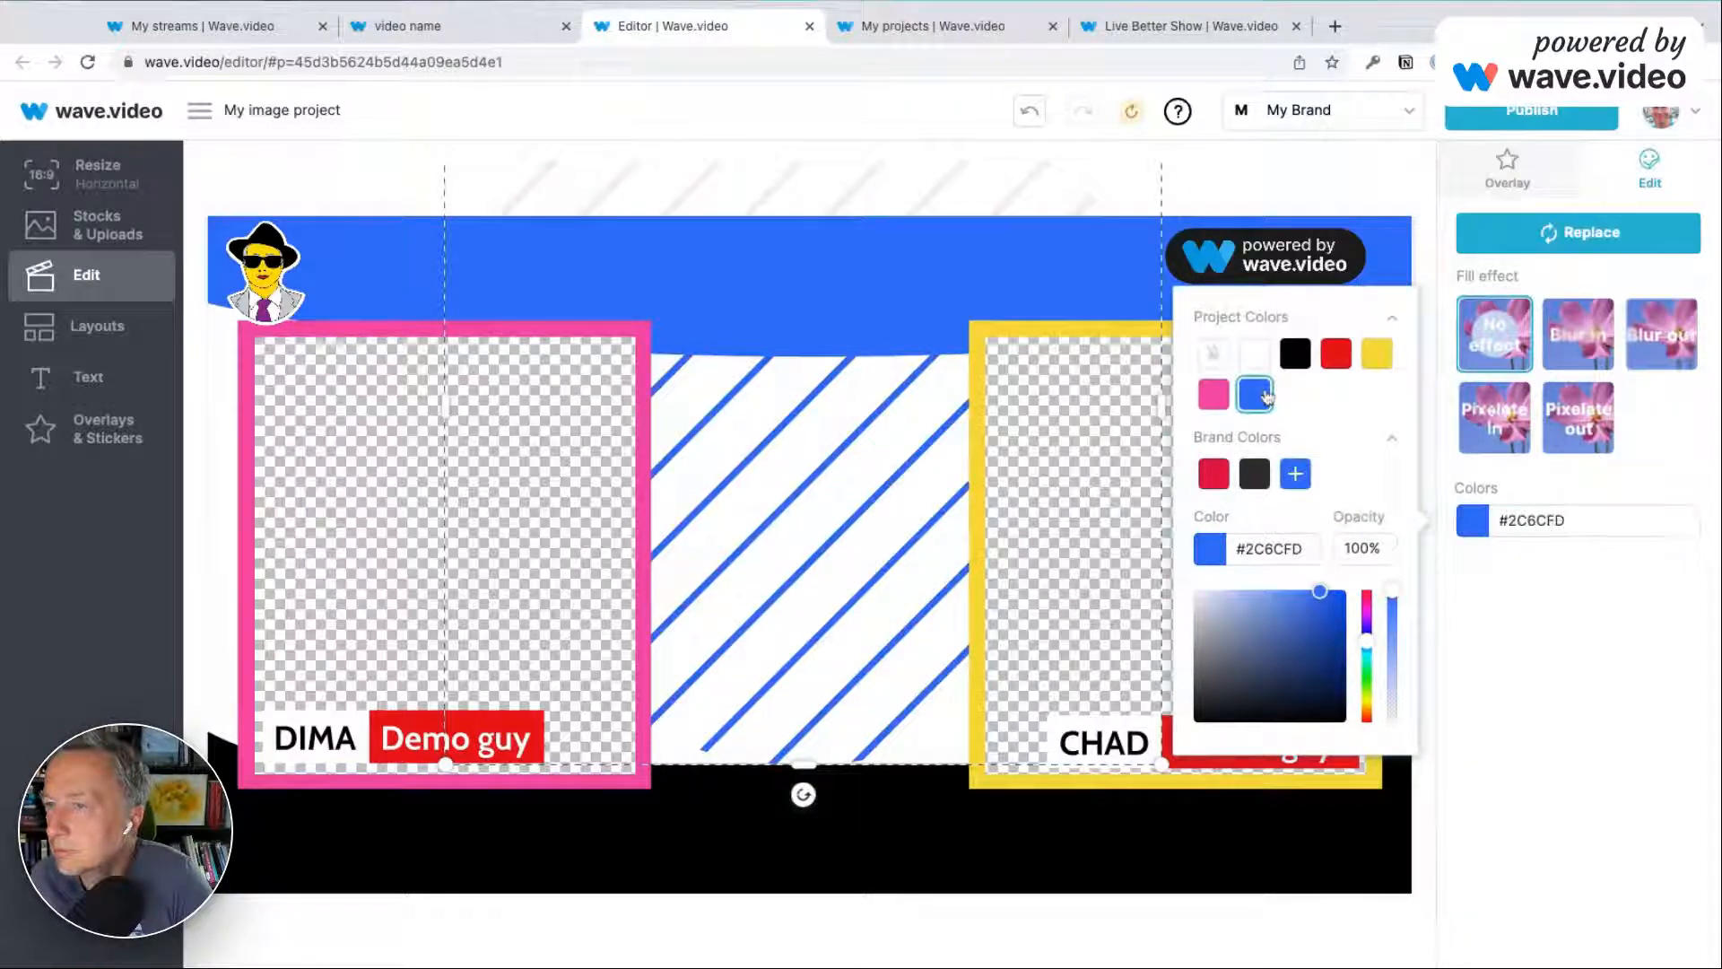
pyautogui.click(389, 273)
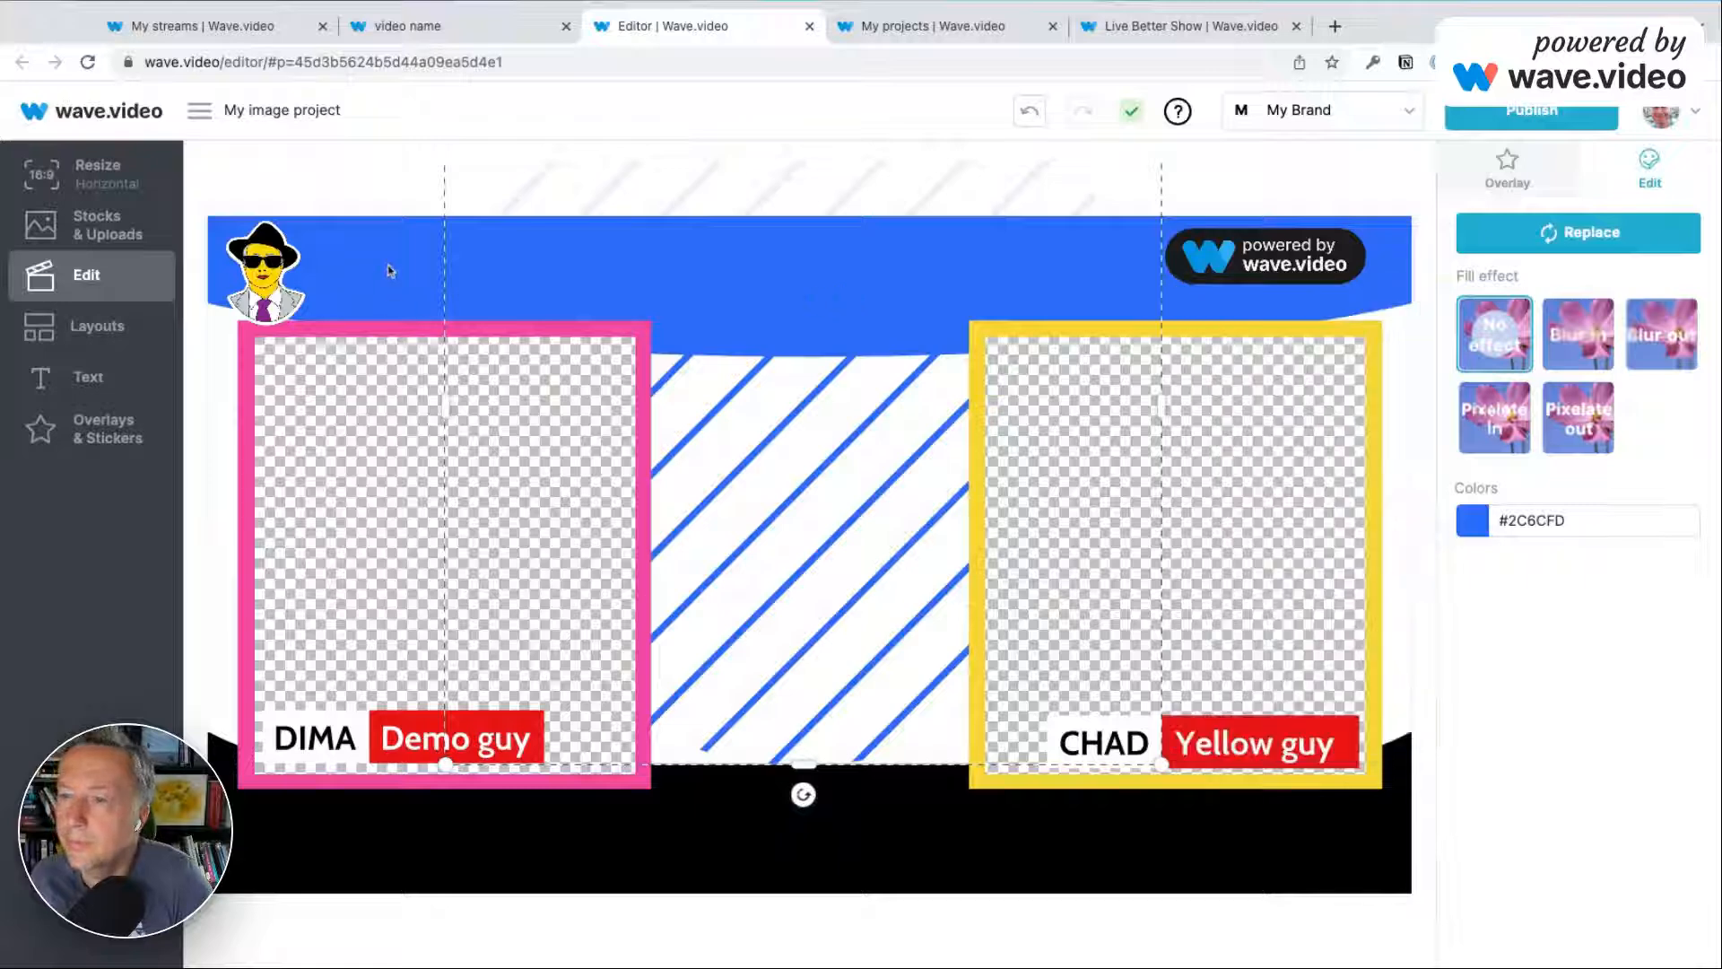
pyautogui.click(222, 477)
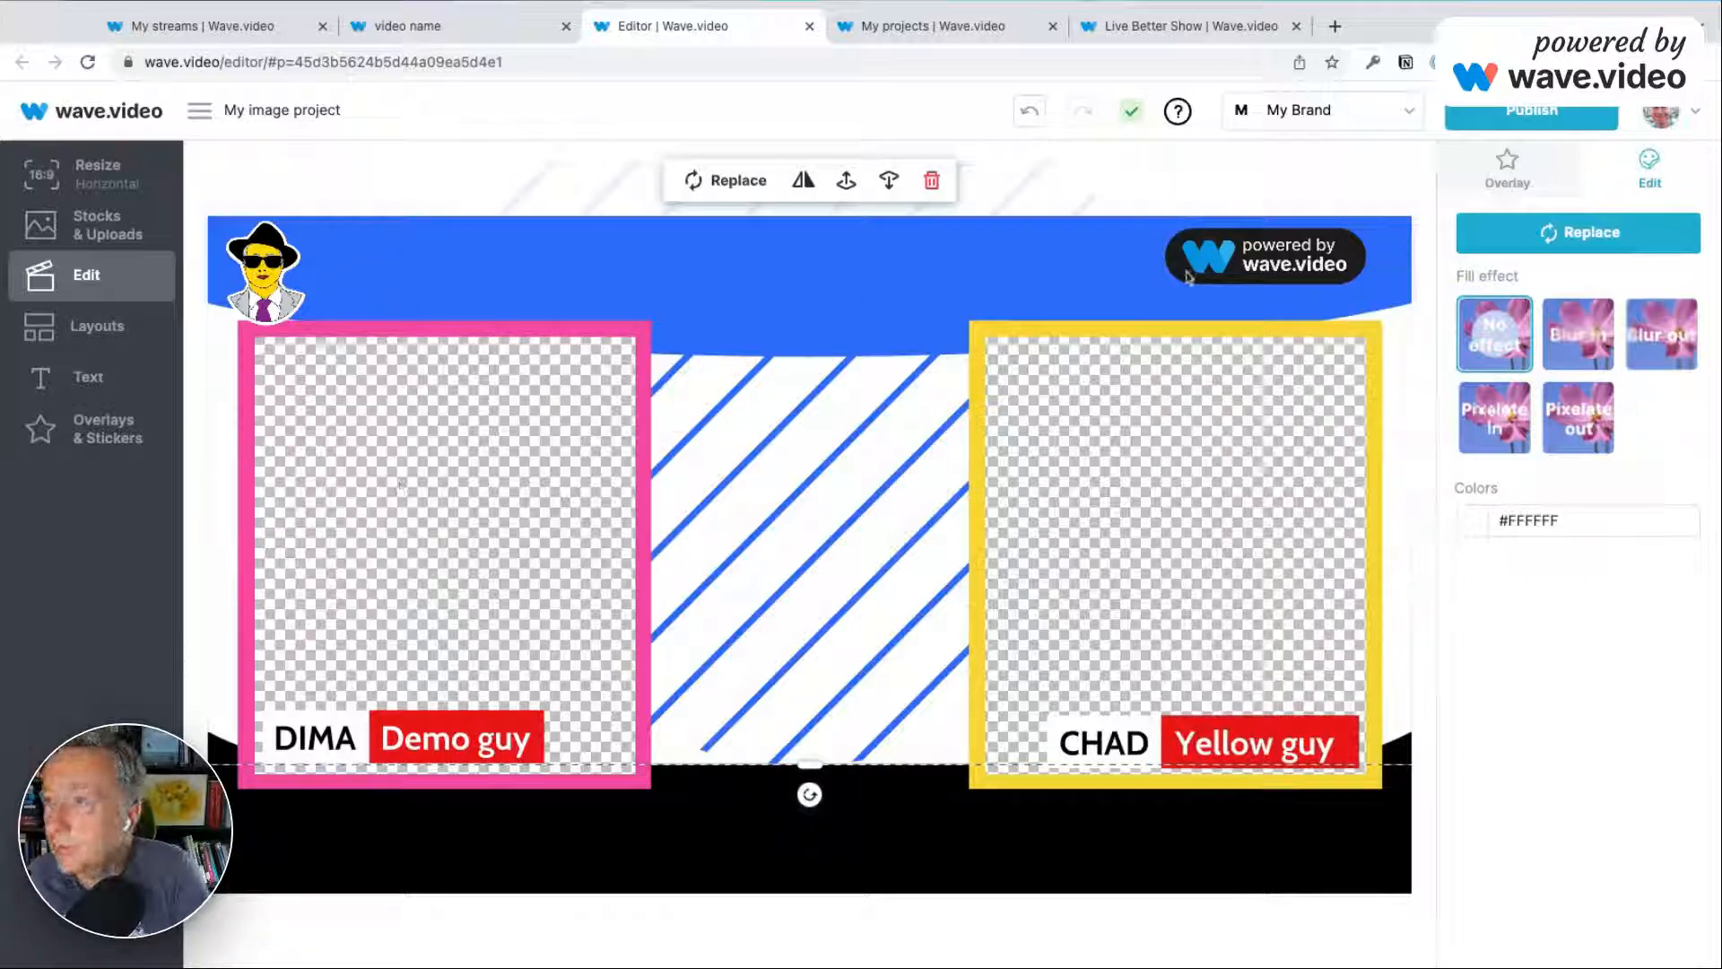
# Publish the image to the Live Streaming Studio as an overlay under My Brand.
pyautogui.click(1541, 114)
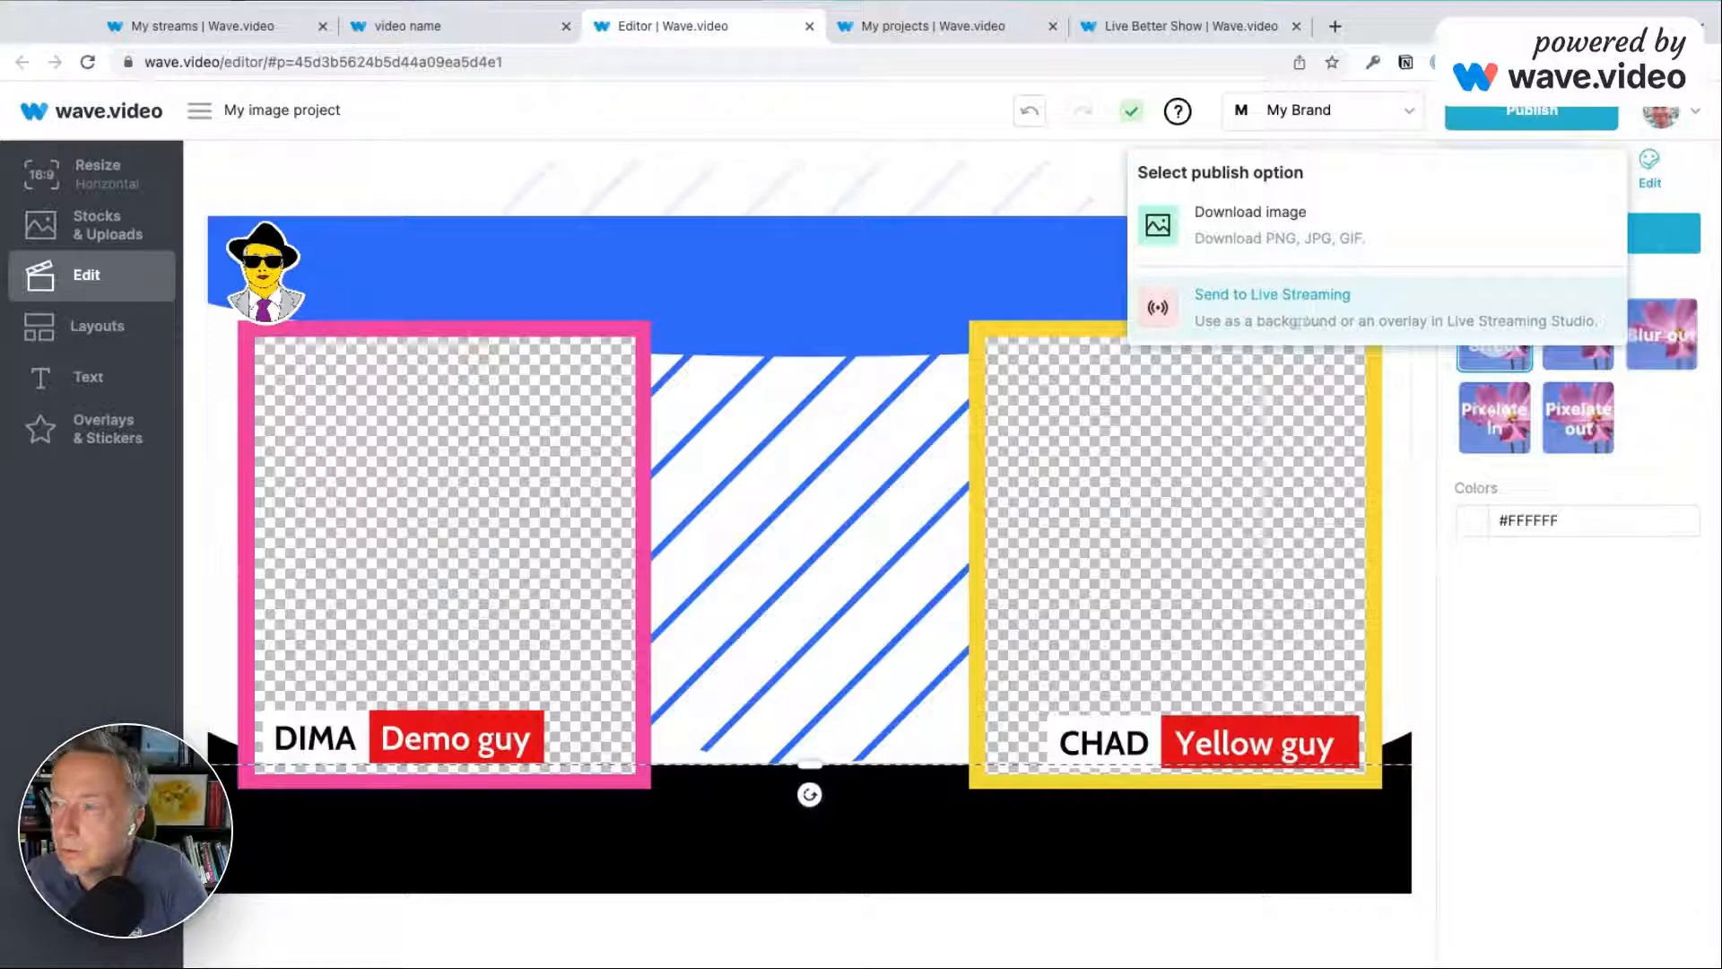
pyautogui.click(1292, 305)
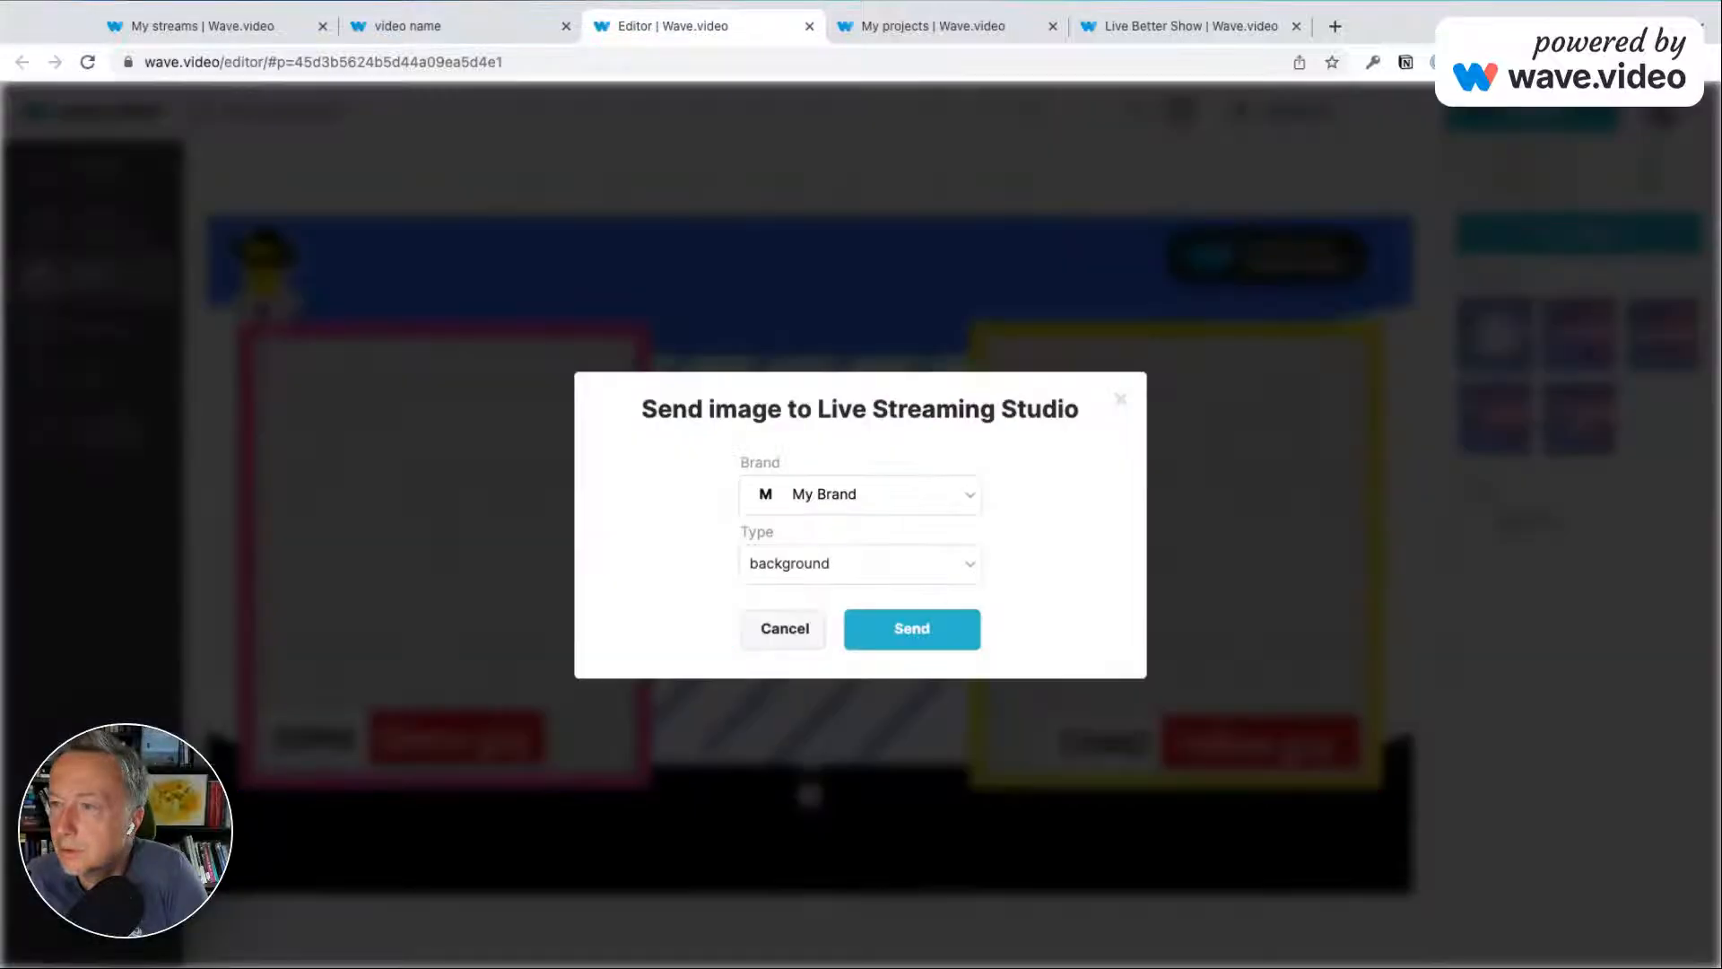
pyautogui.click(854, 496)
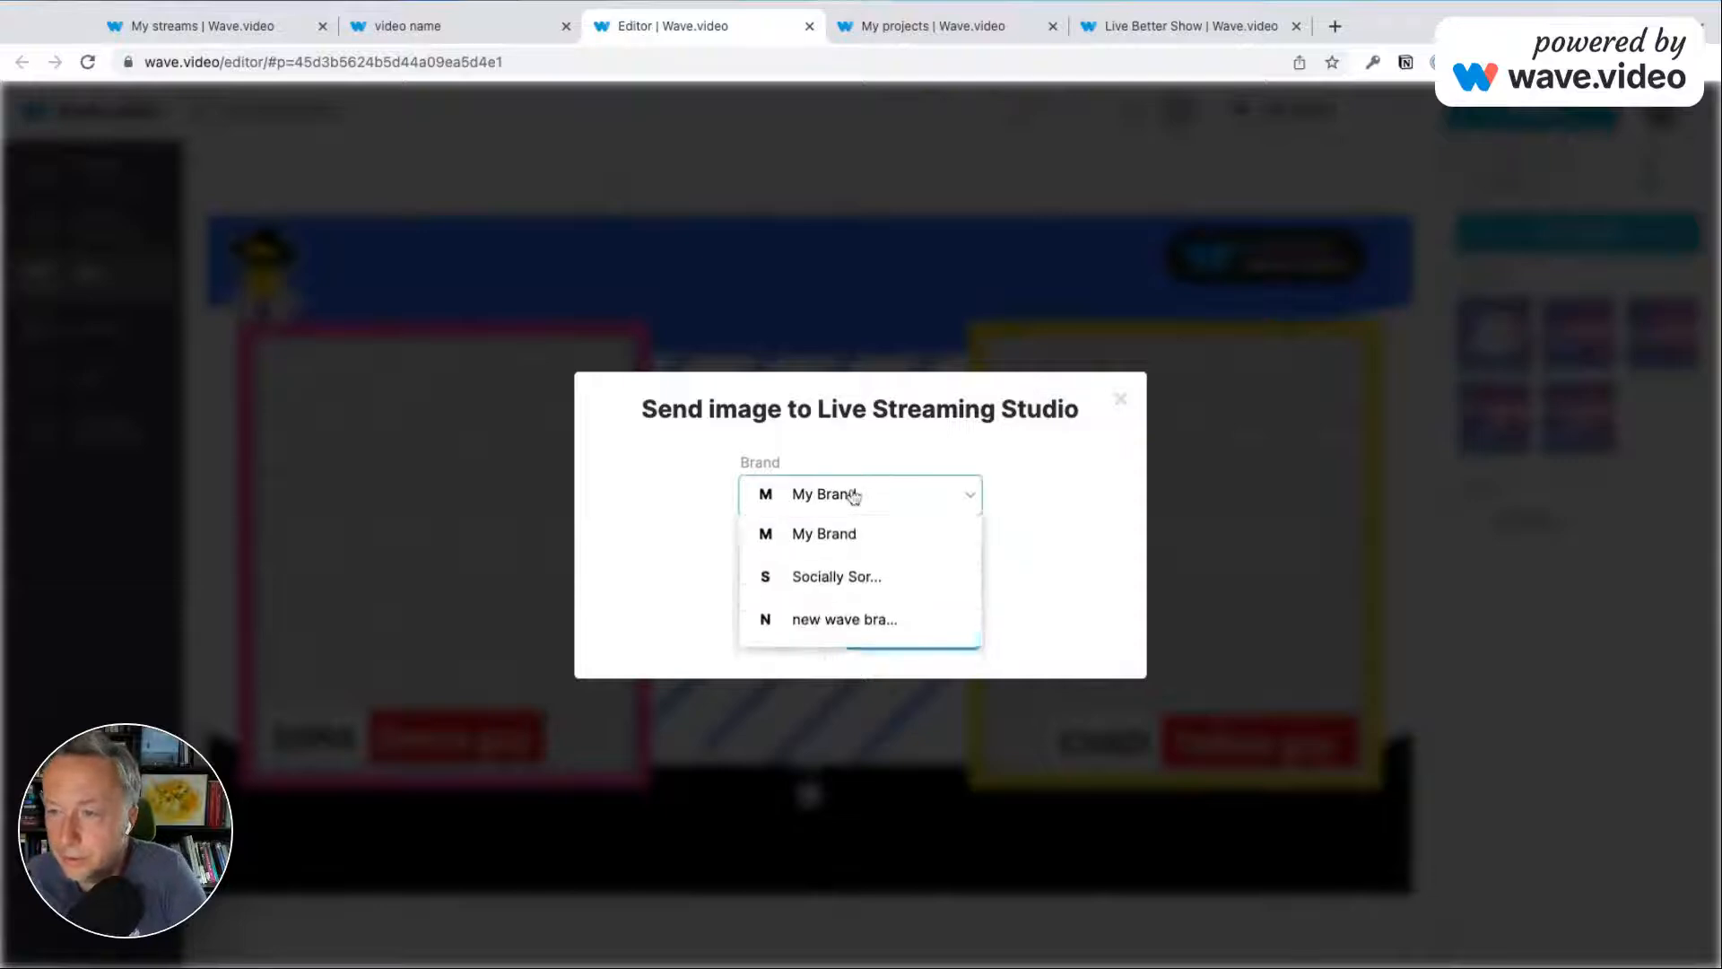
pyautogui.click(825, 535)
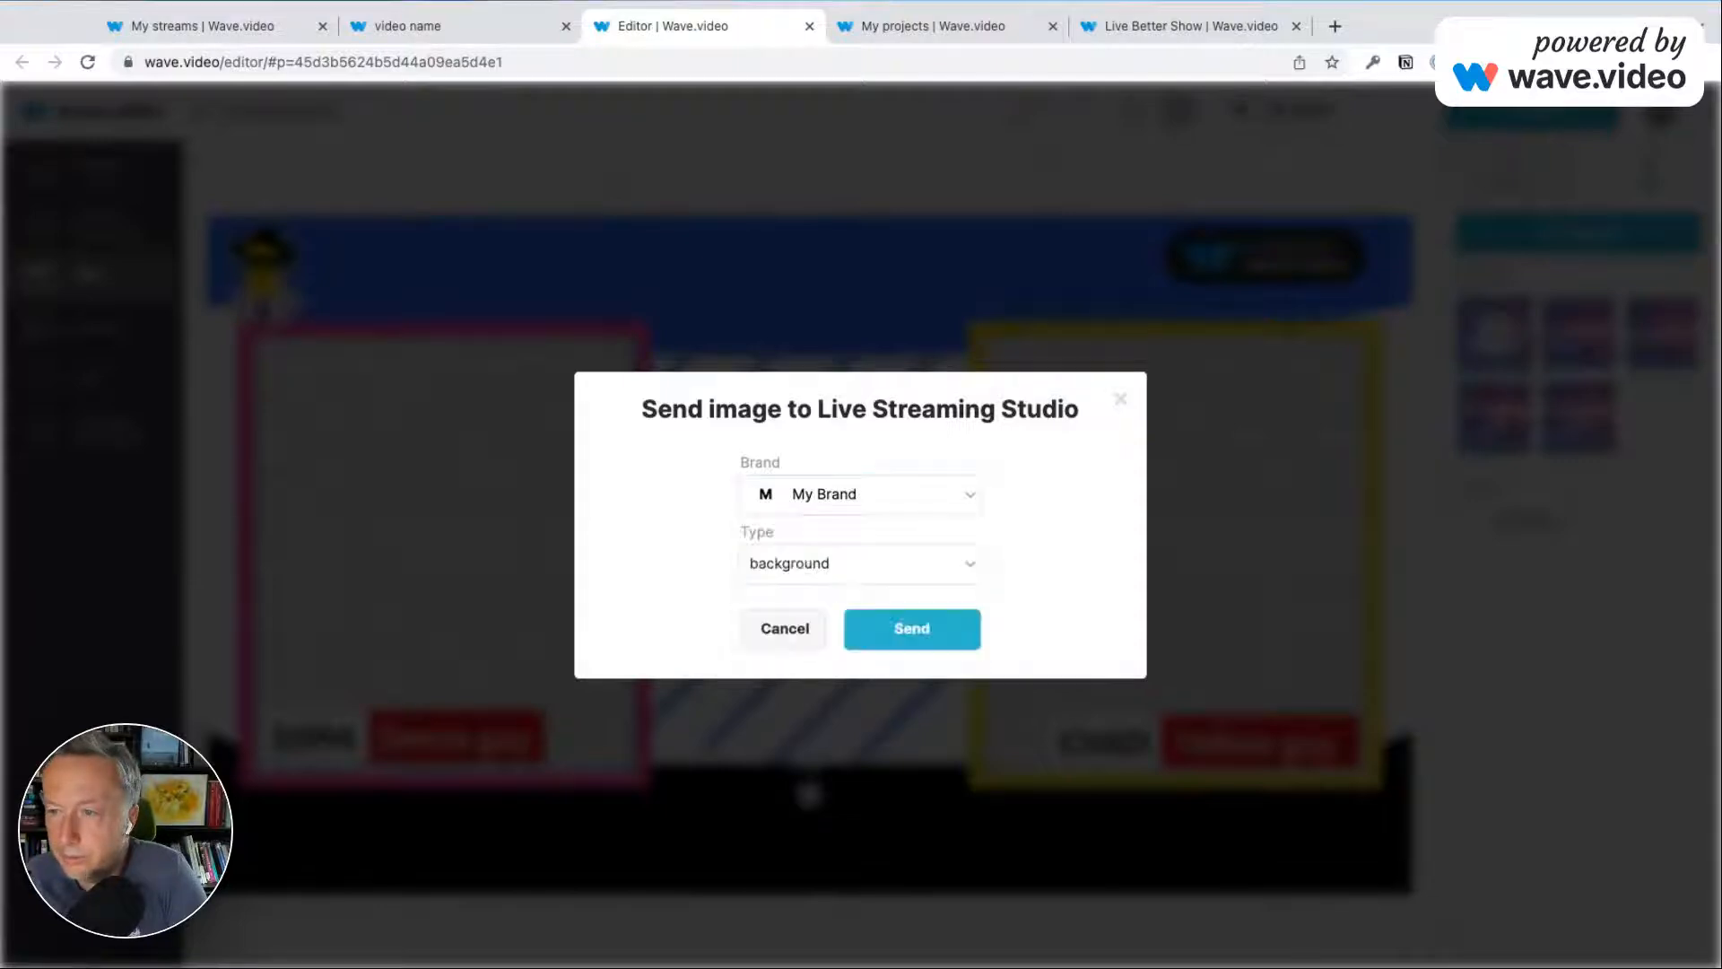
pyautogui.click(847, 566)
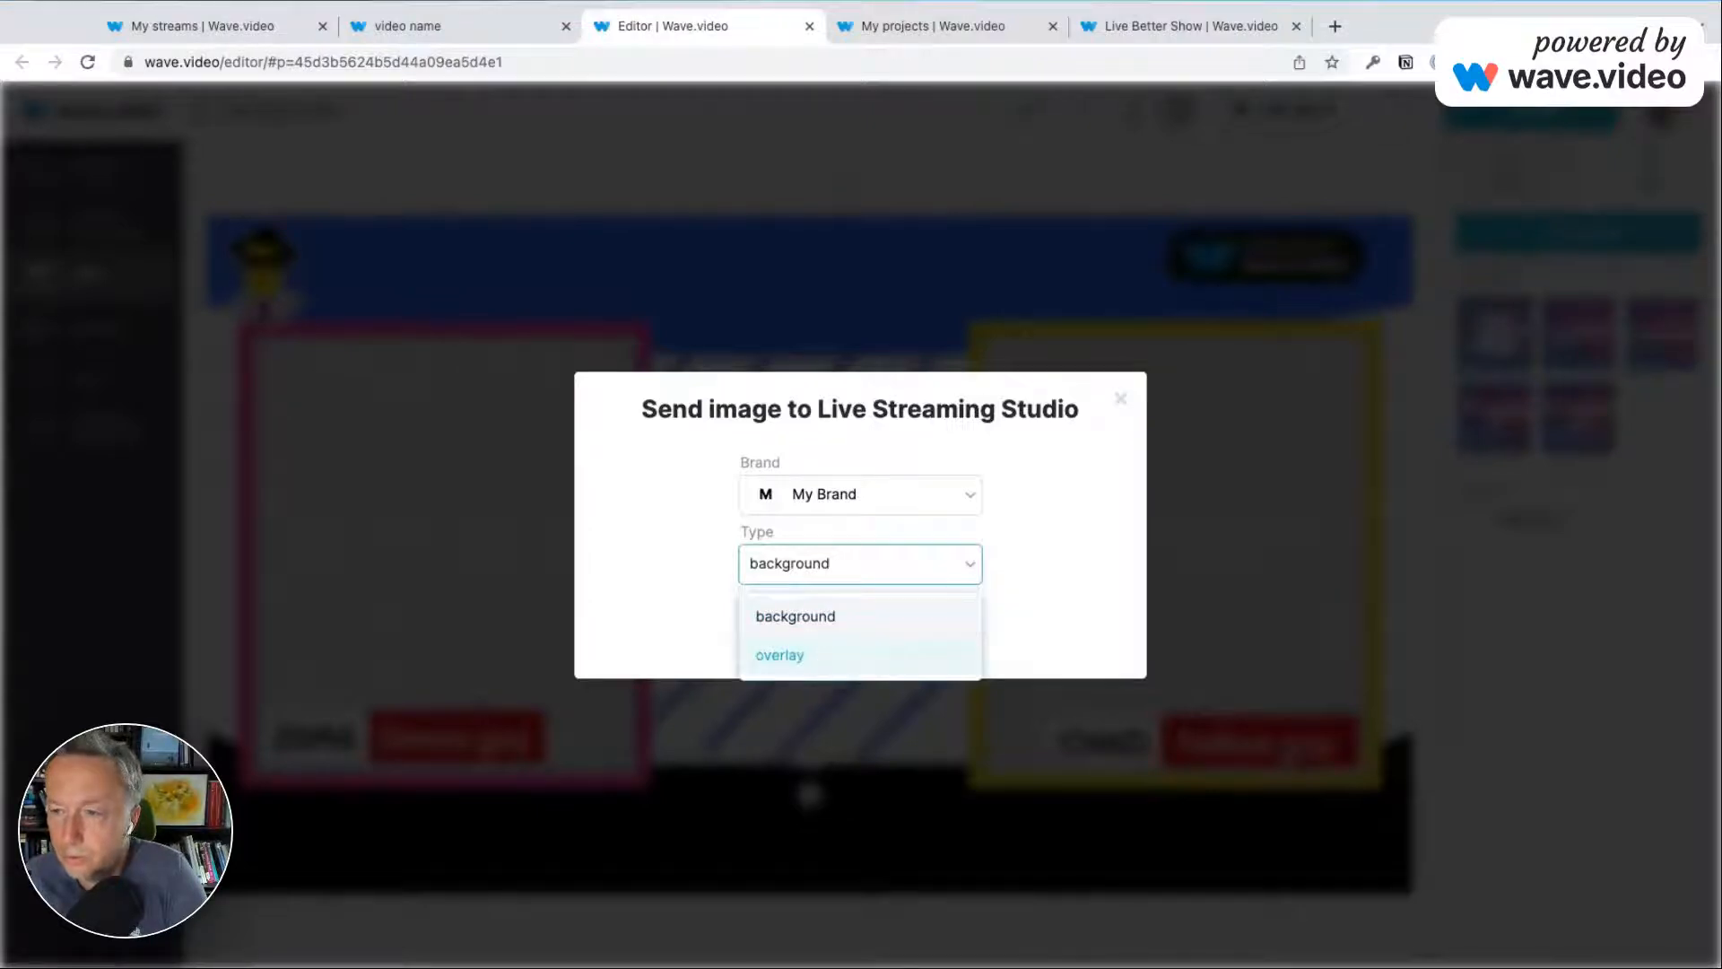
pyautogui.click(779, 655)
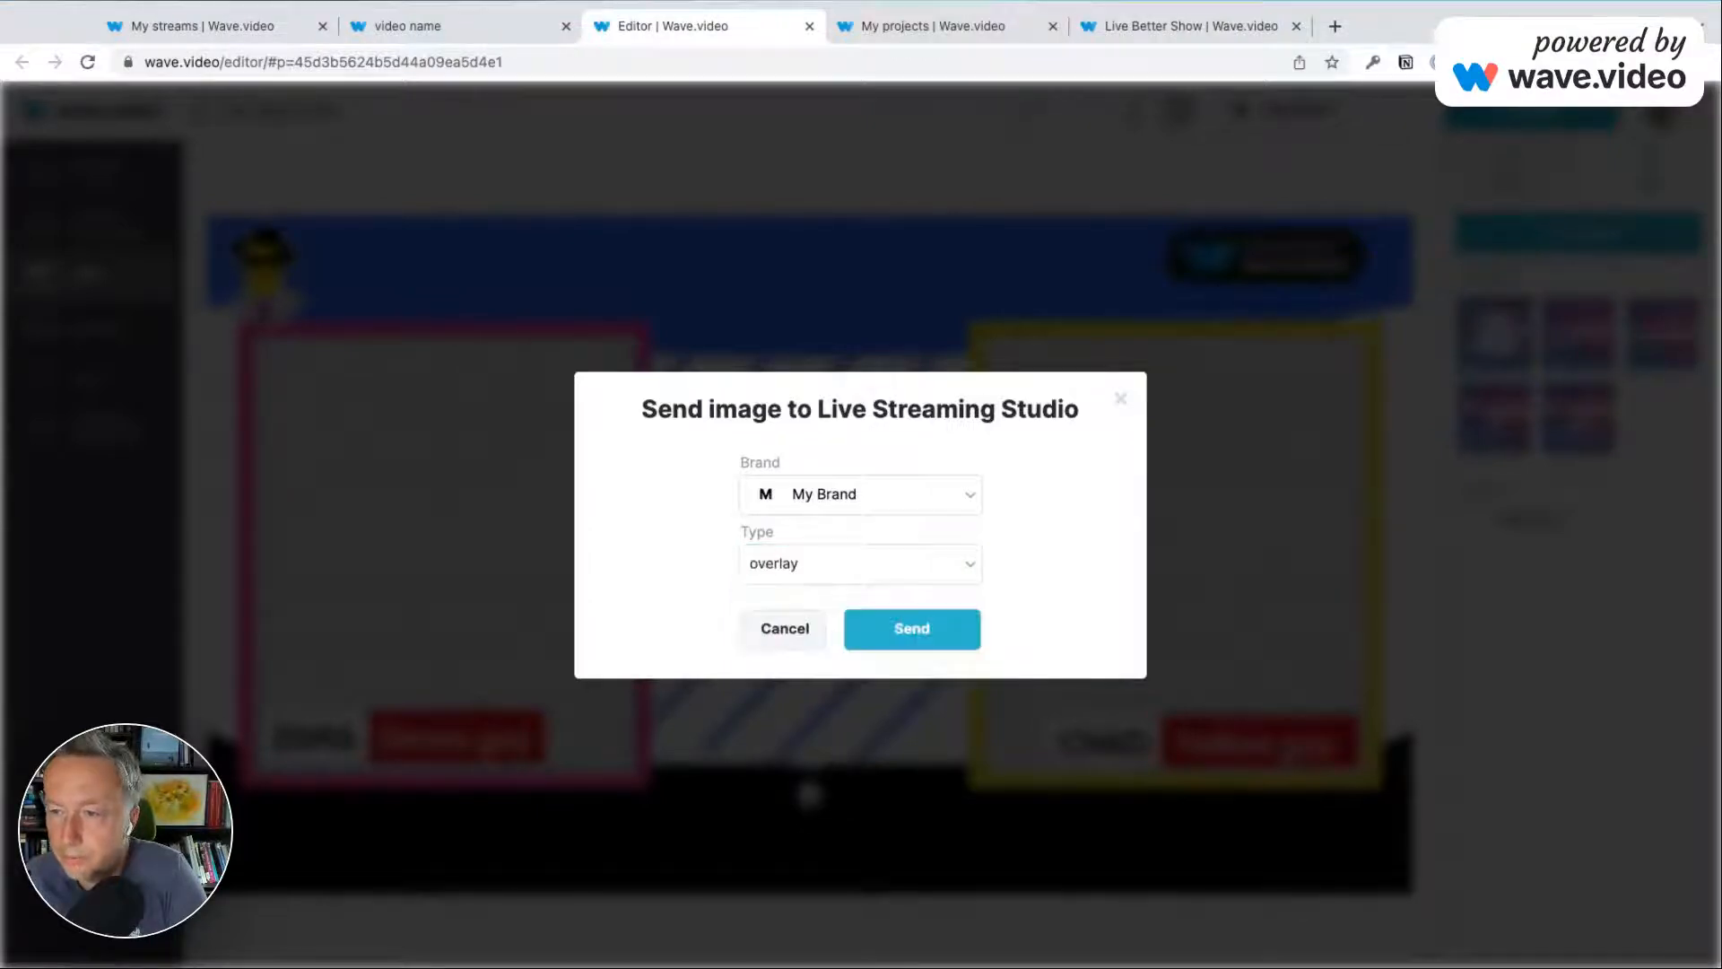
pyautogui.click(918, 644)
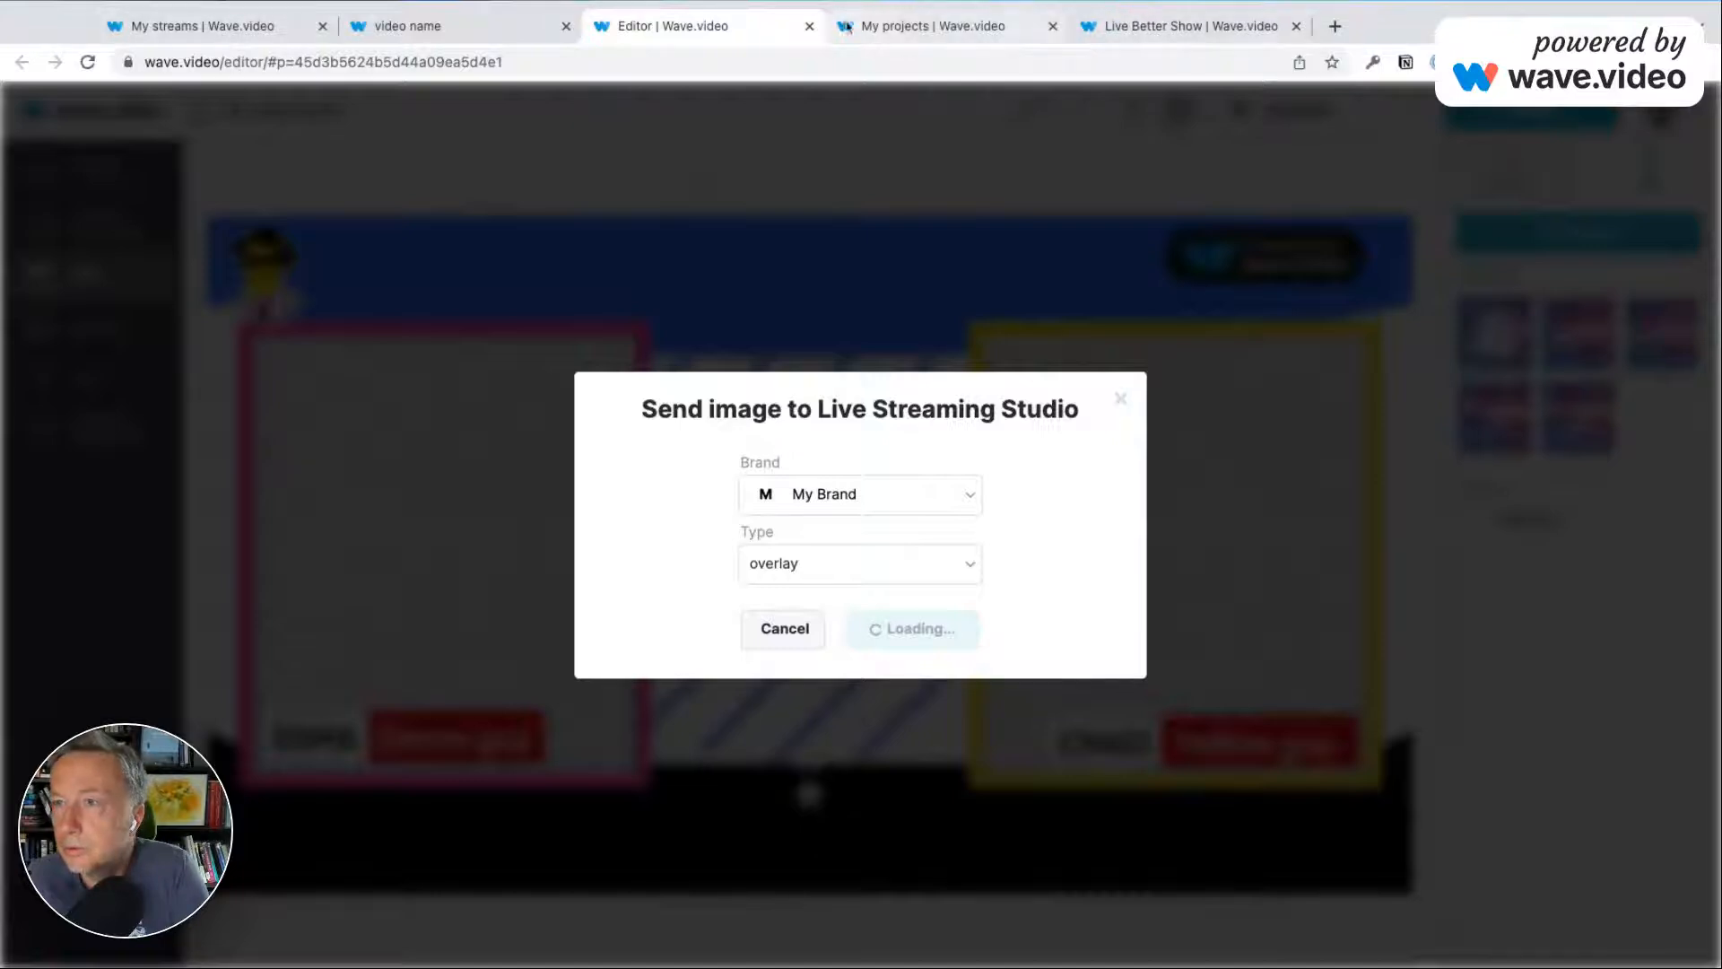
# Open the live studio from the streams page and switch the scene to the single-person layout with a background border.
pyautogui.click(193, 40)
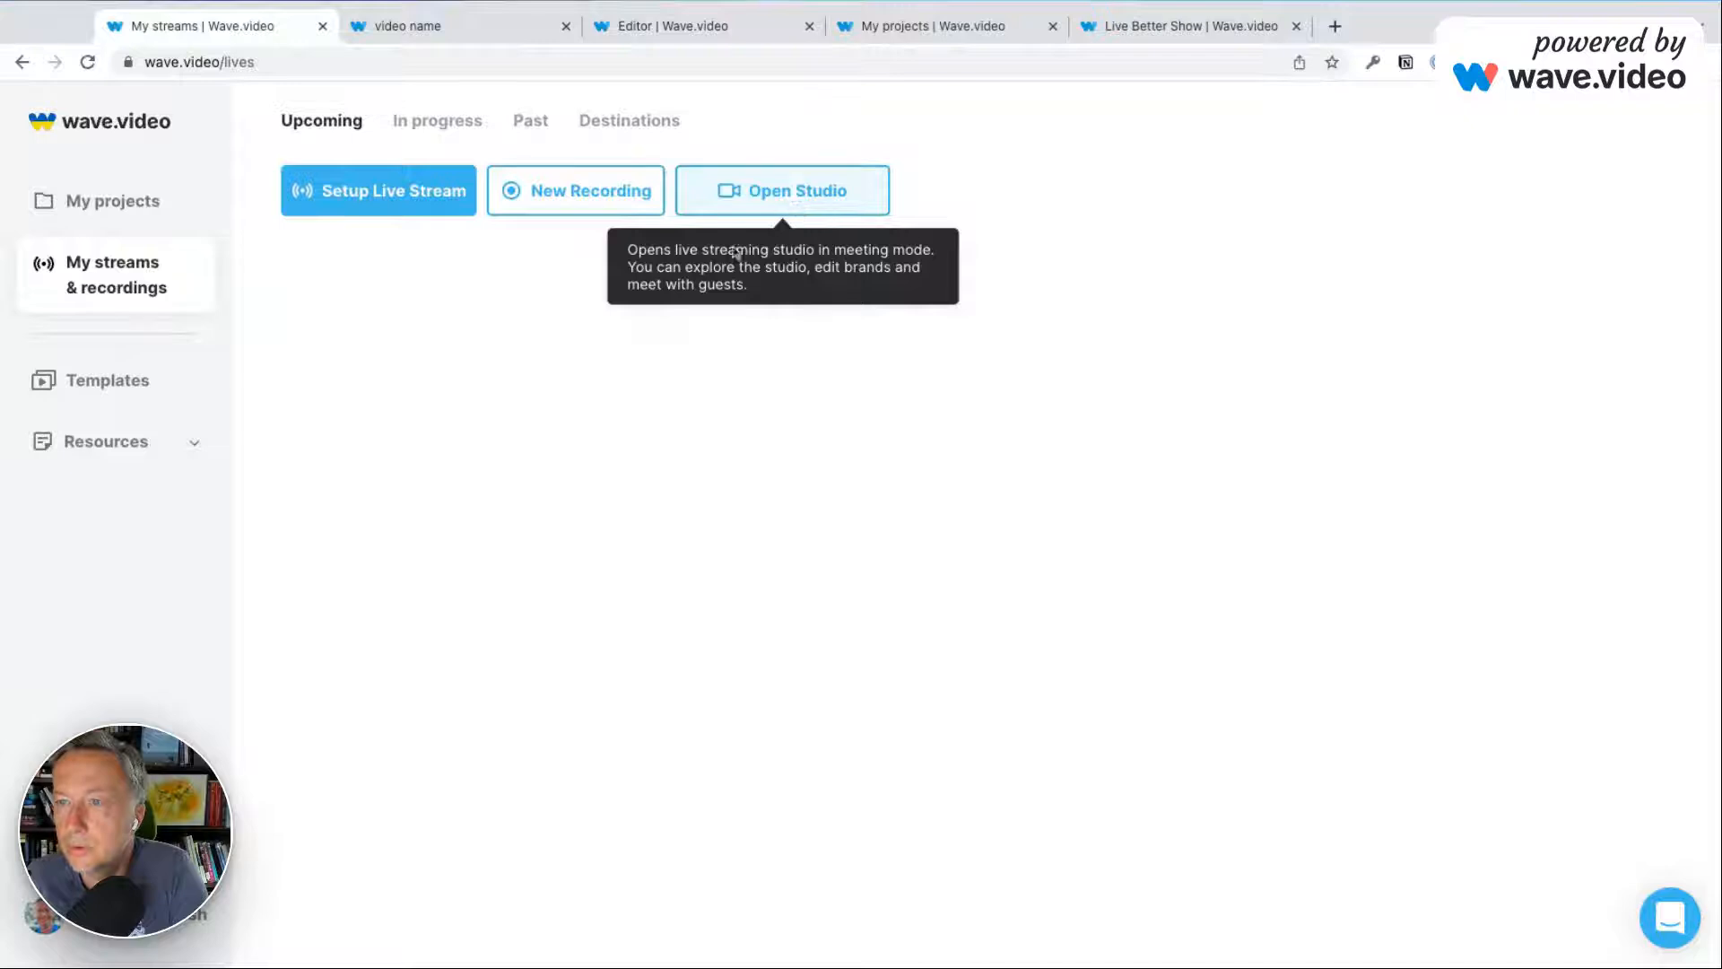
pyautogui.click(798, 186)
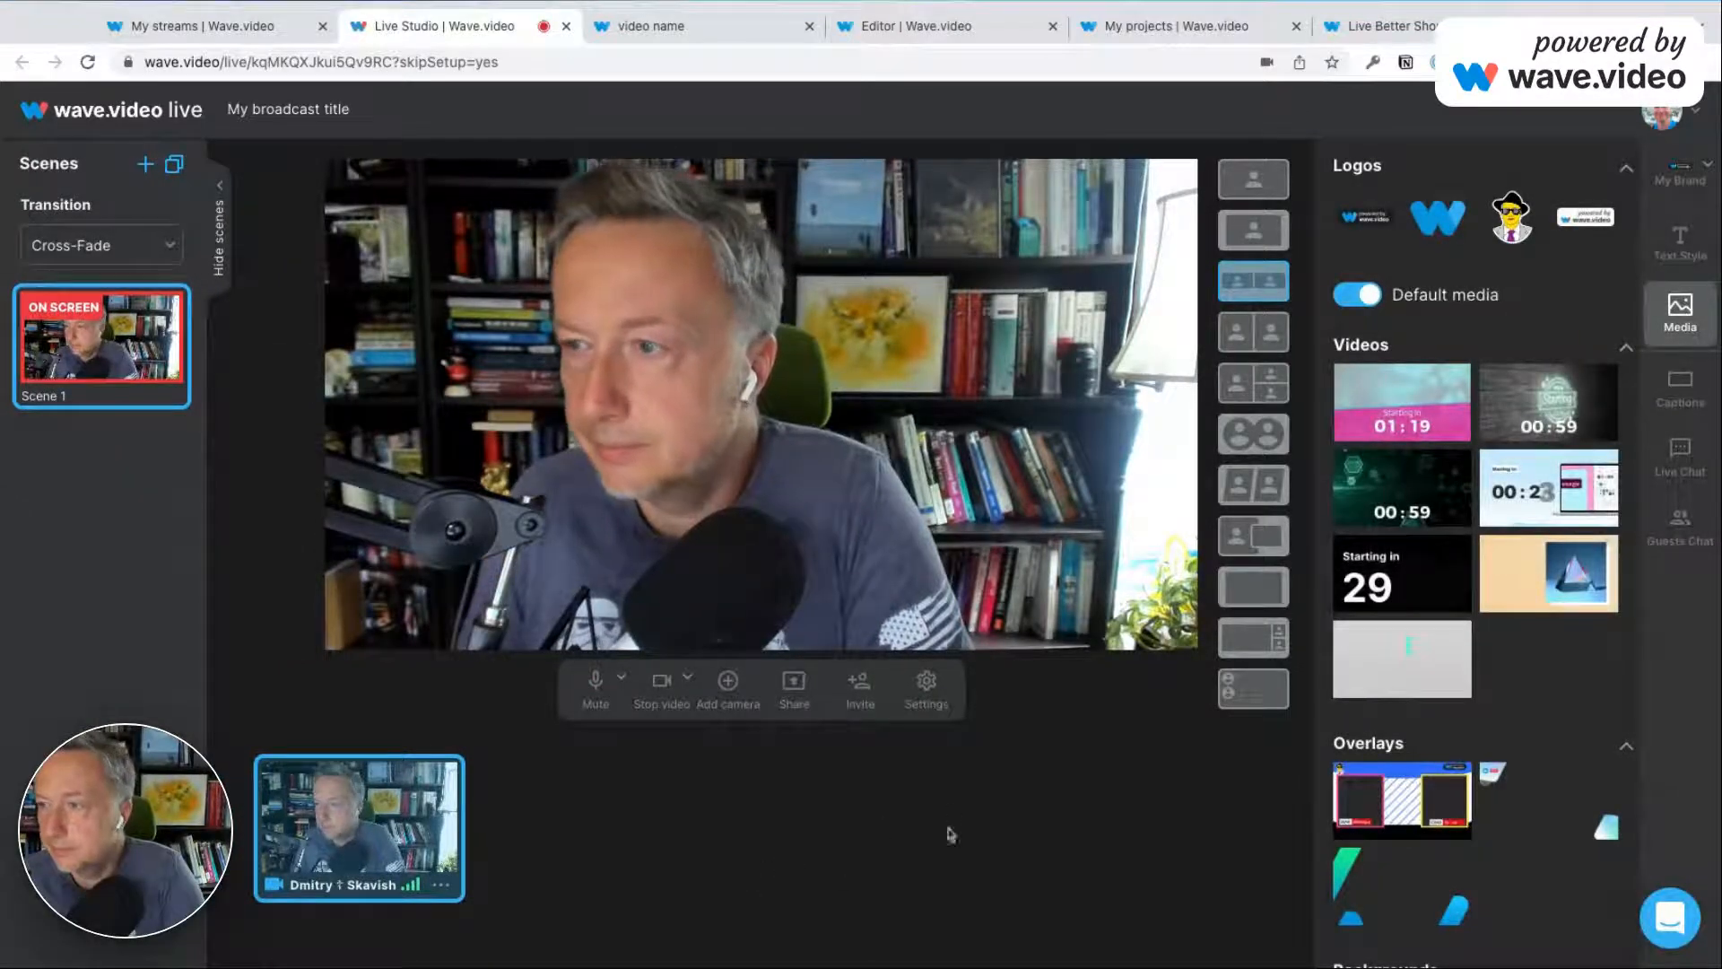
pyautogui.click(1262, 249)
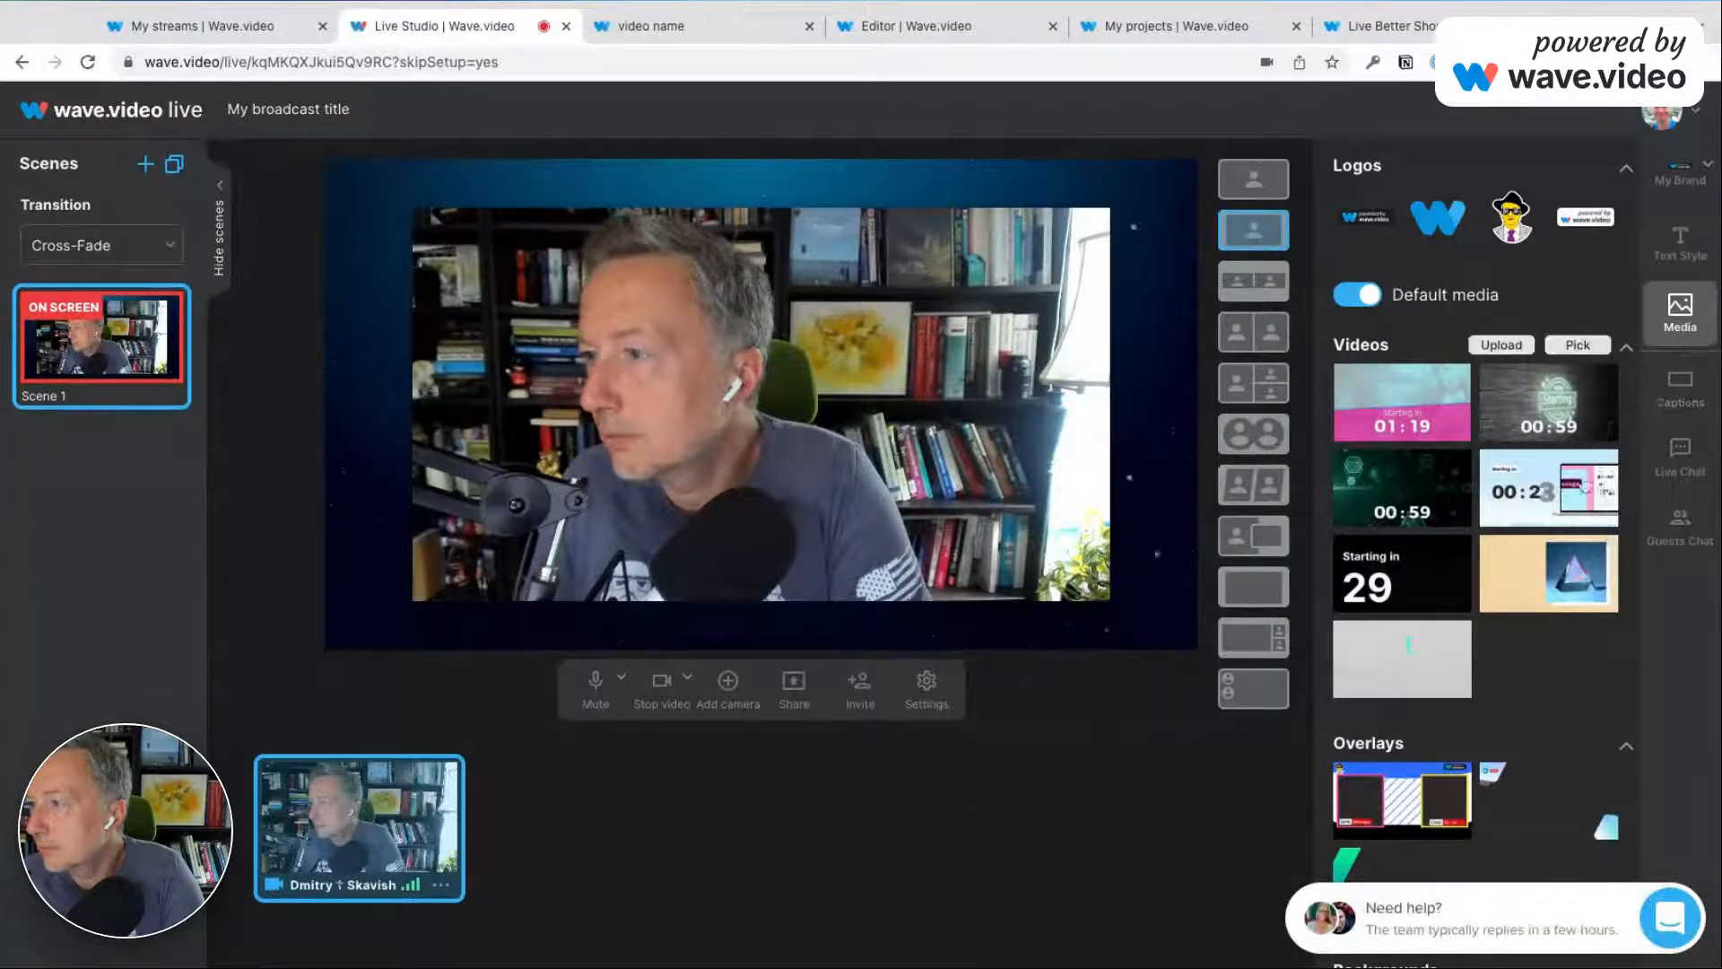
pyautogui.scroll(-3, 1478, 608)
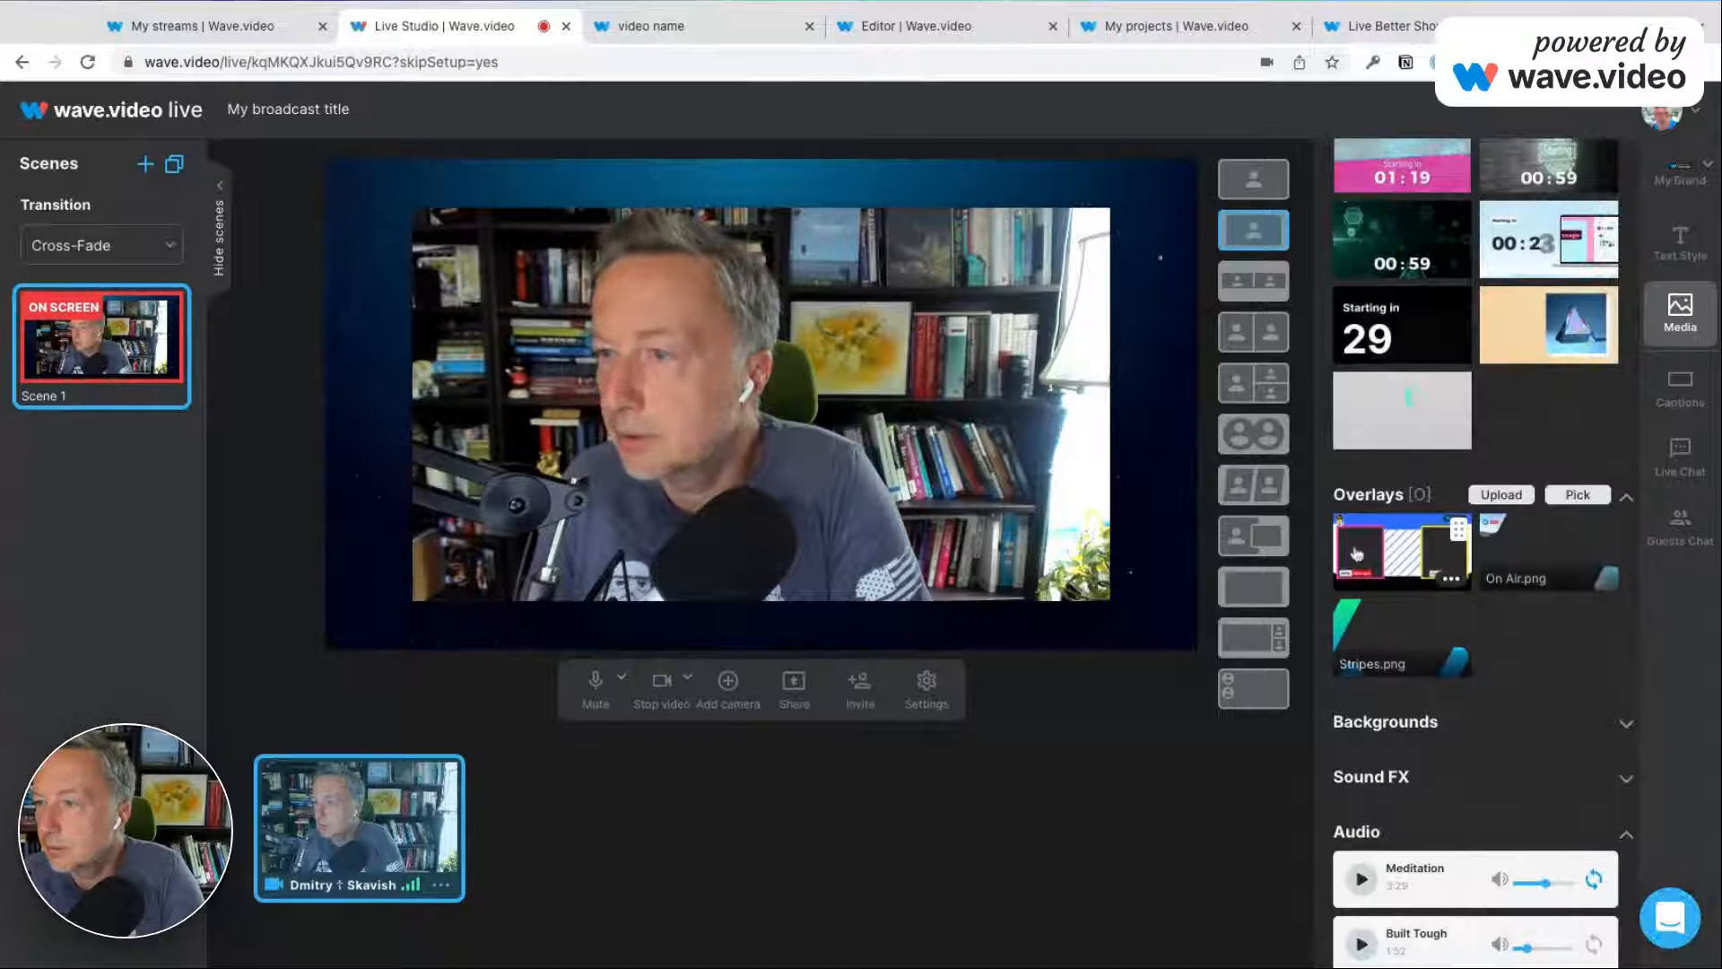
# Add the USB Live camera as a second camera and bring it on screen beside the first one.
pyautogui.click(743, 704)
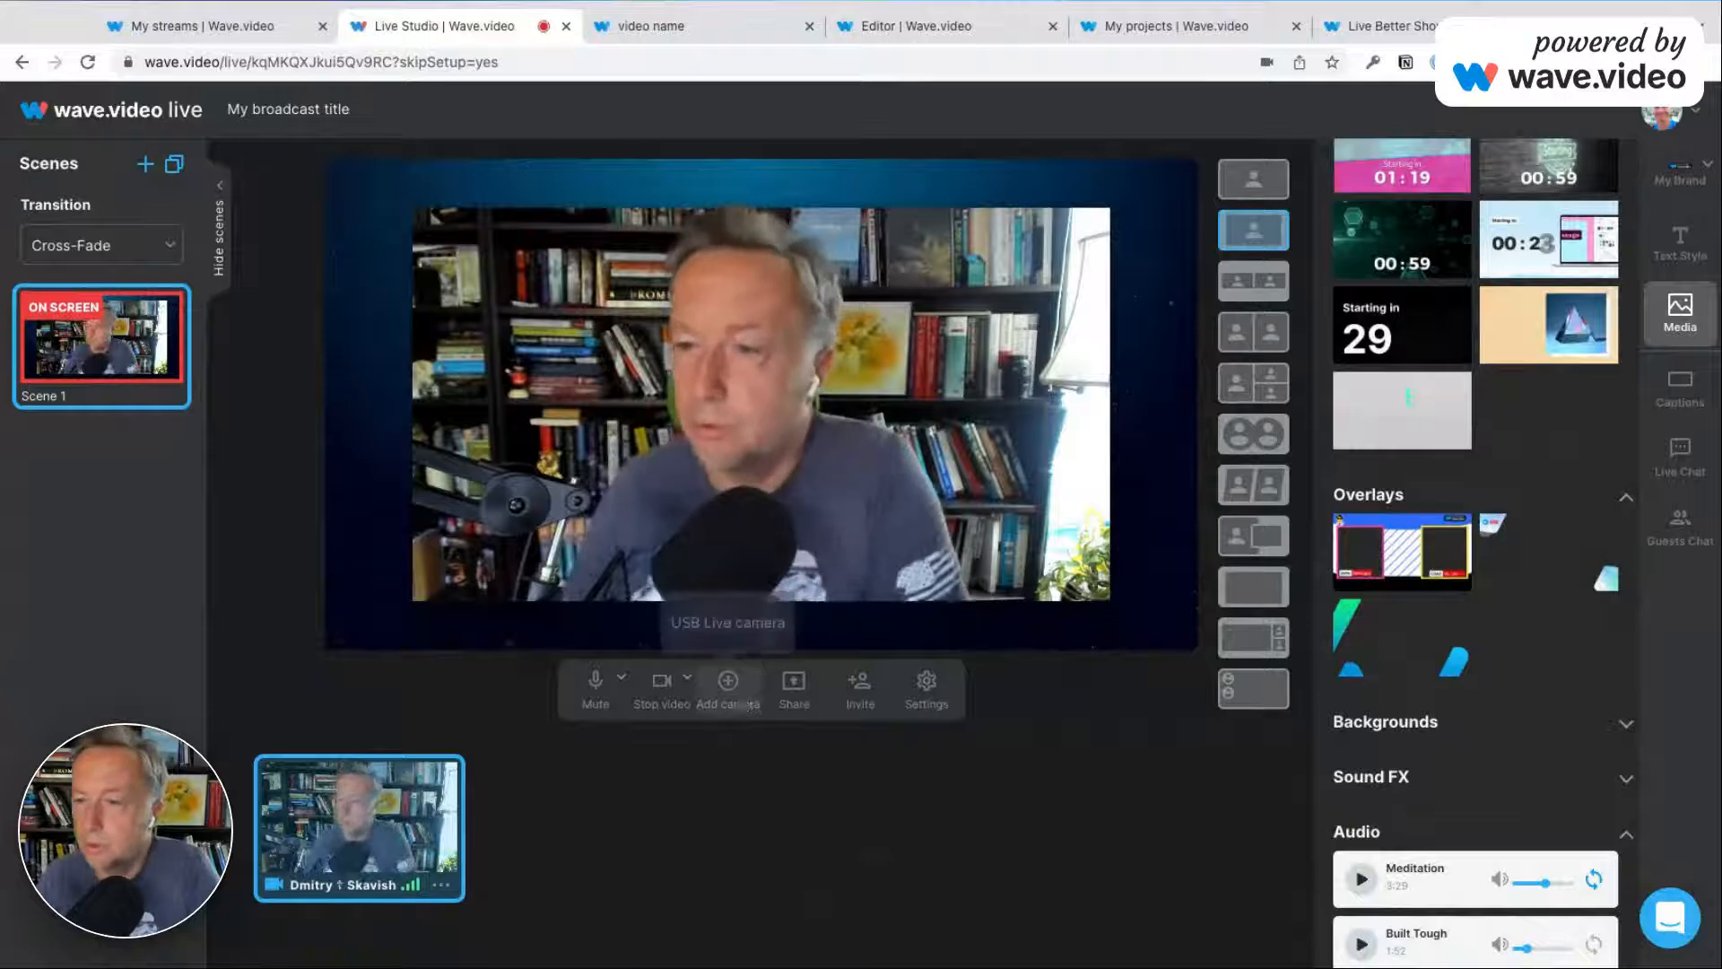
pyautogui.click(732, 622)
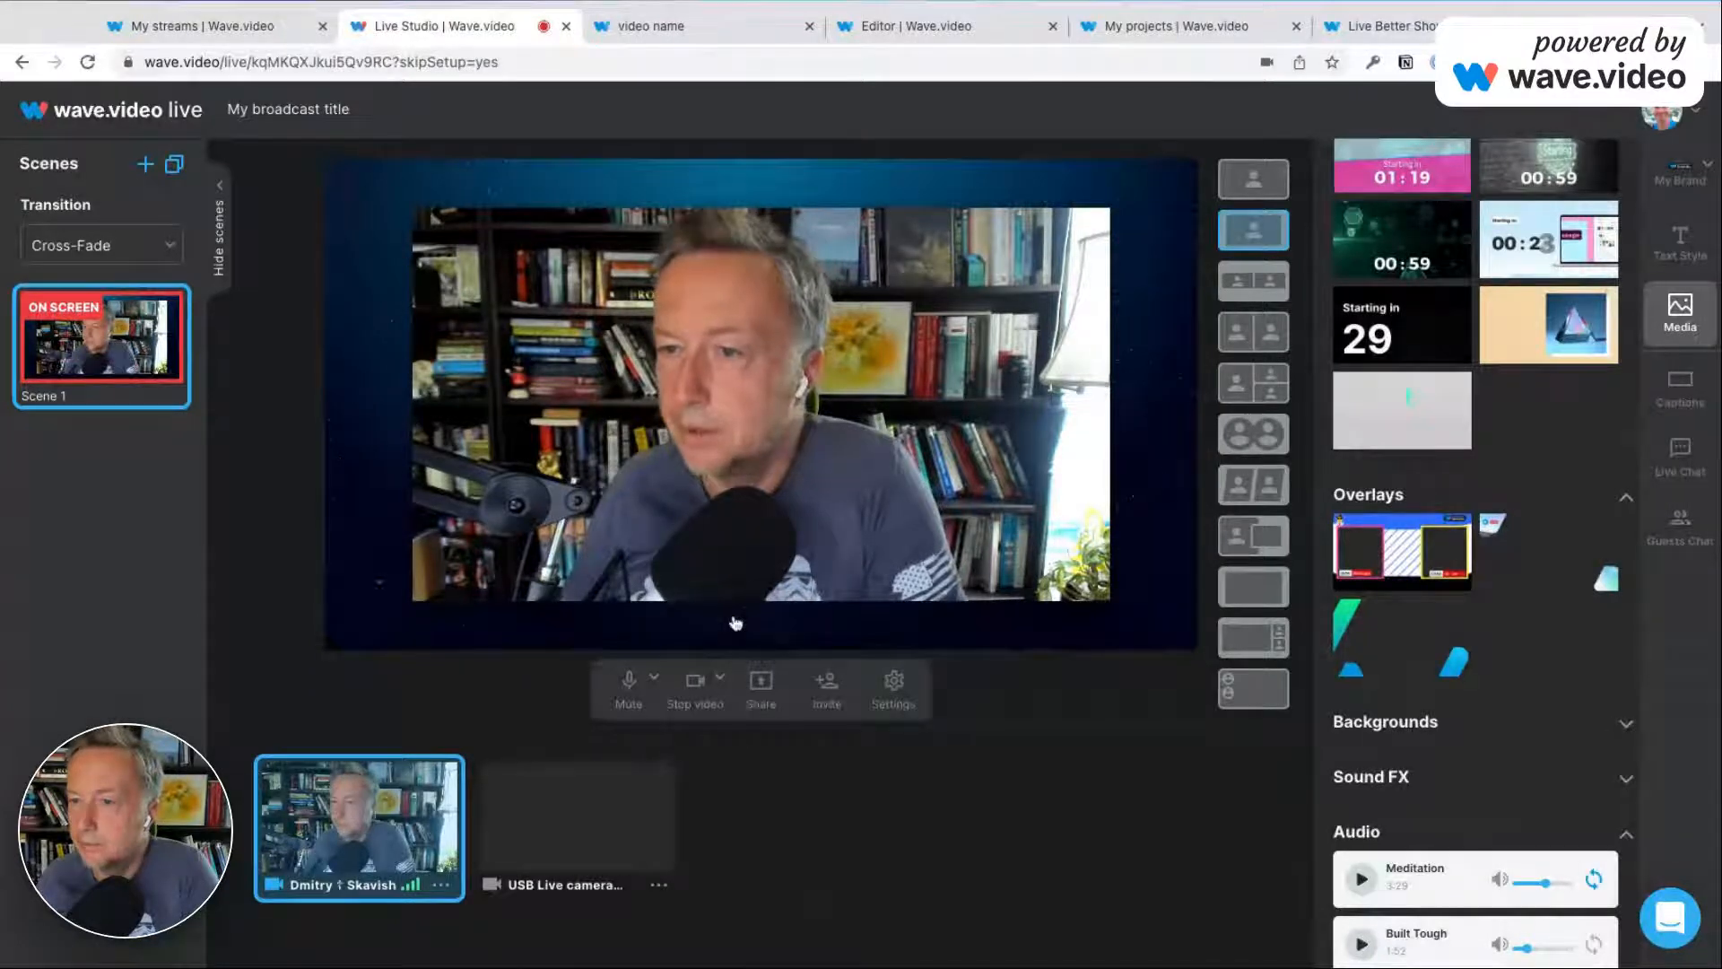
pyautogui.click(591, 789)
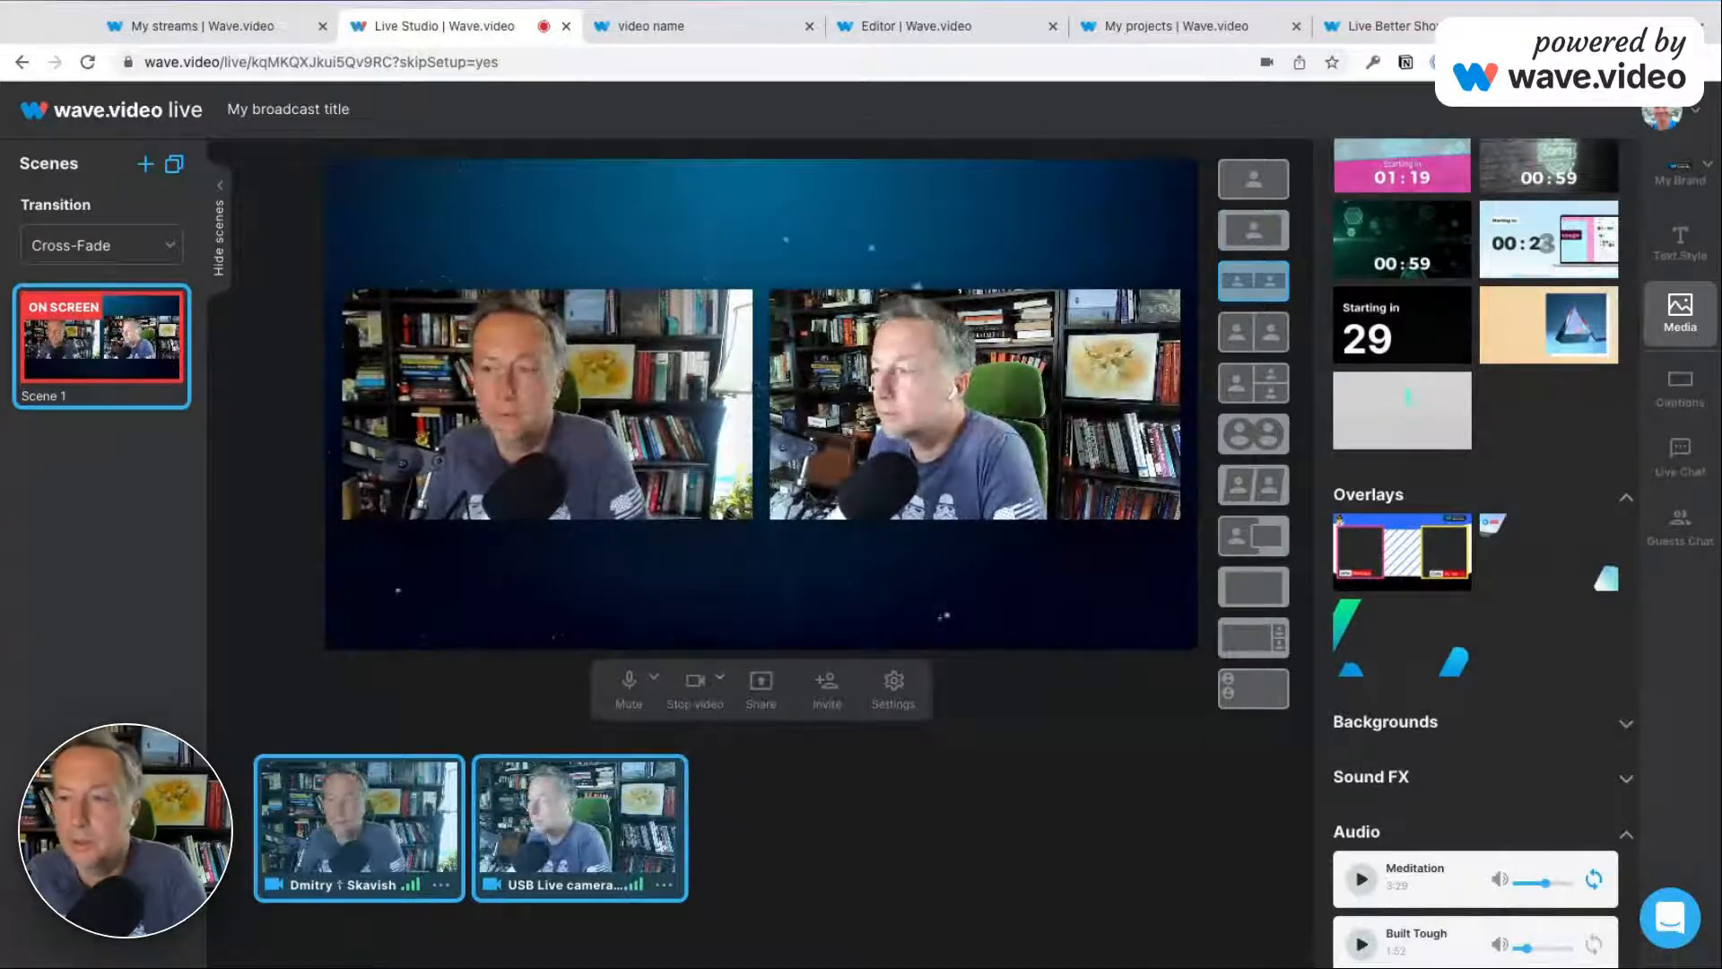
# Apply the two-frame overlay to the scene and switch to the full-height side-by-side layout for two people.
pyautogui.click(1399, 549)
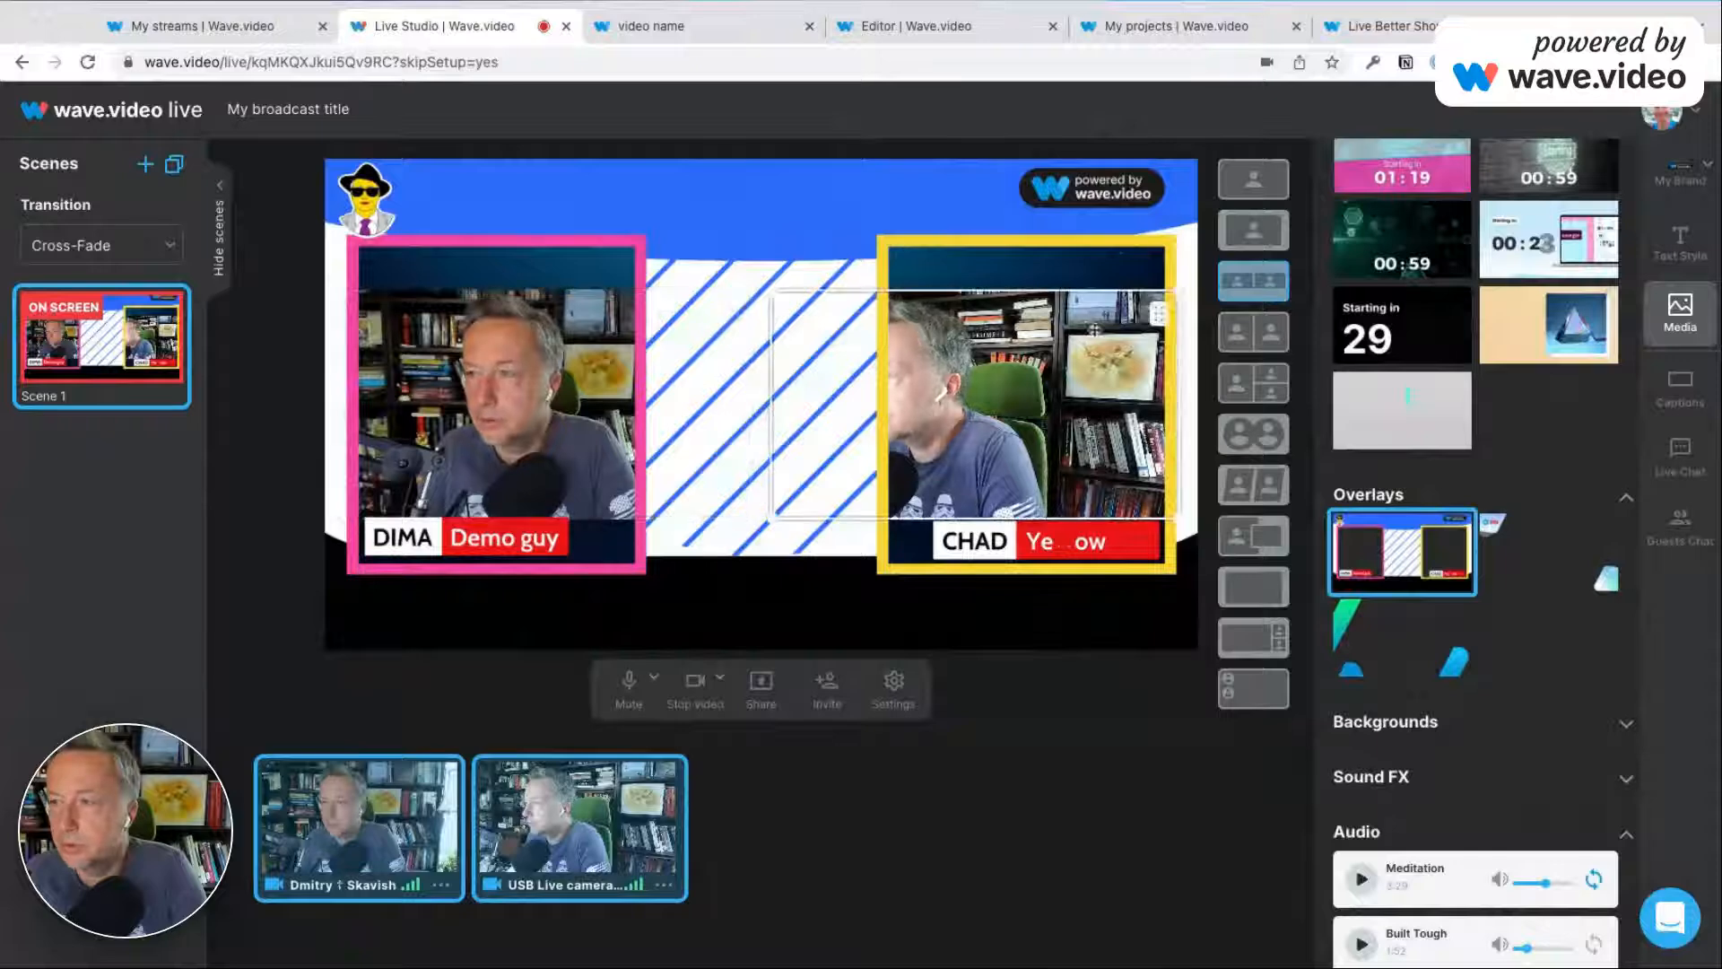
pyautogui.click(1262, 334)
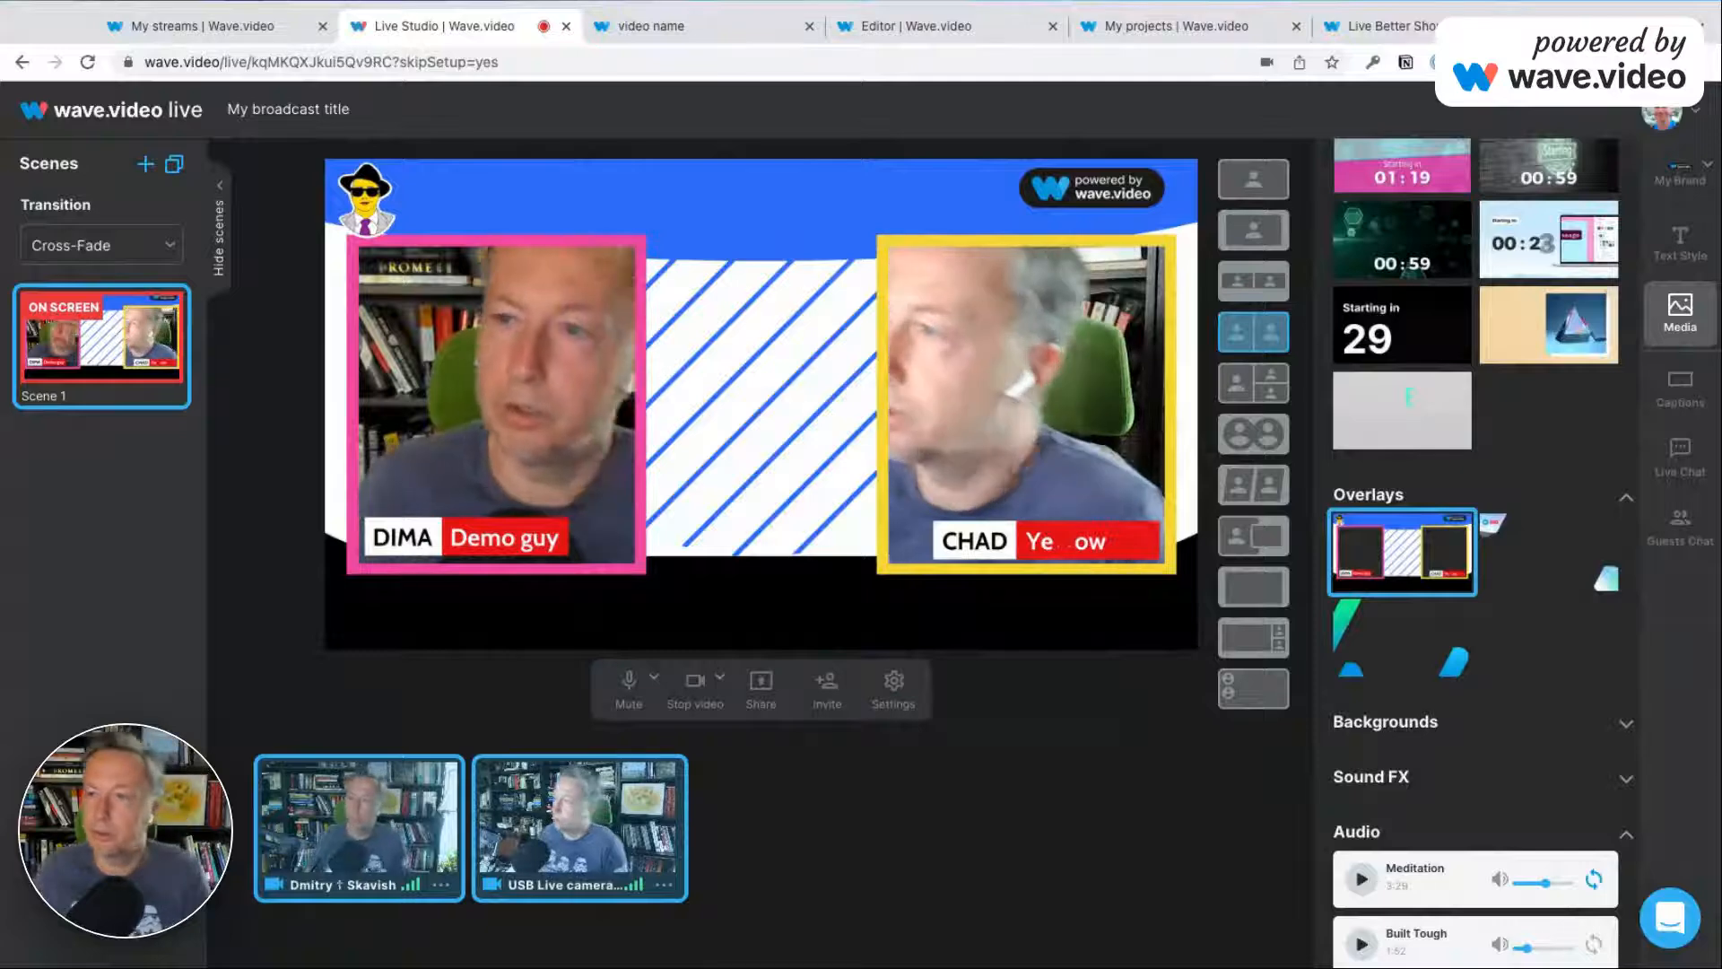
pyautogui.moveTo(558, 373)
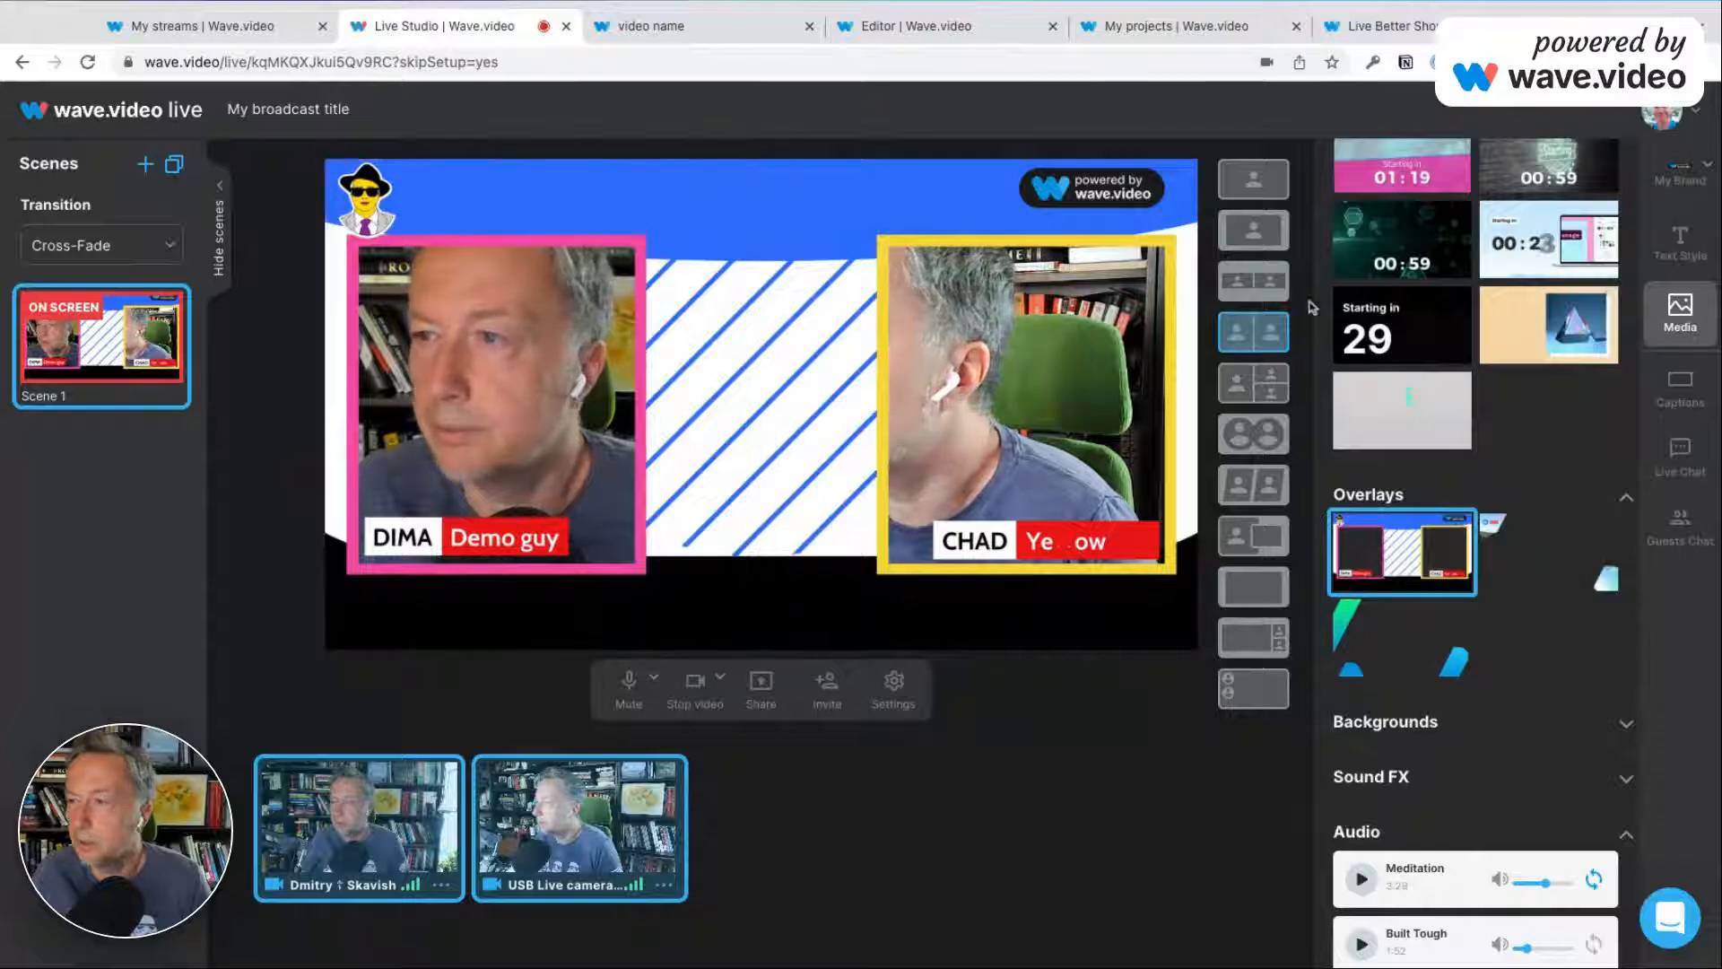
# Switch to the smaller side-by-side layout, and enlarge and reposition the first camera so it fills the pink frame.
pyautogui.click(1253, 280)
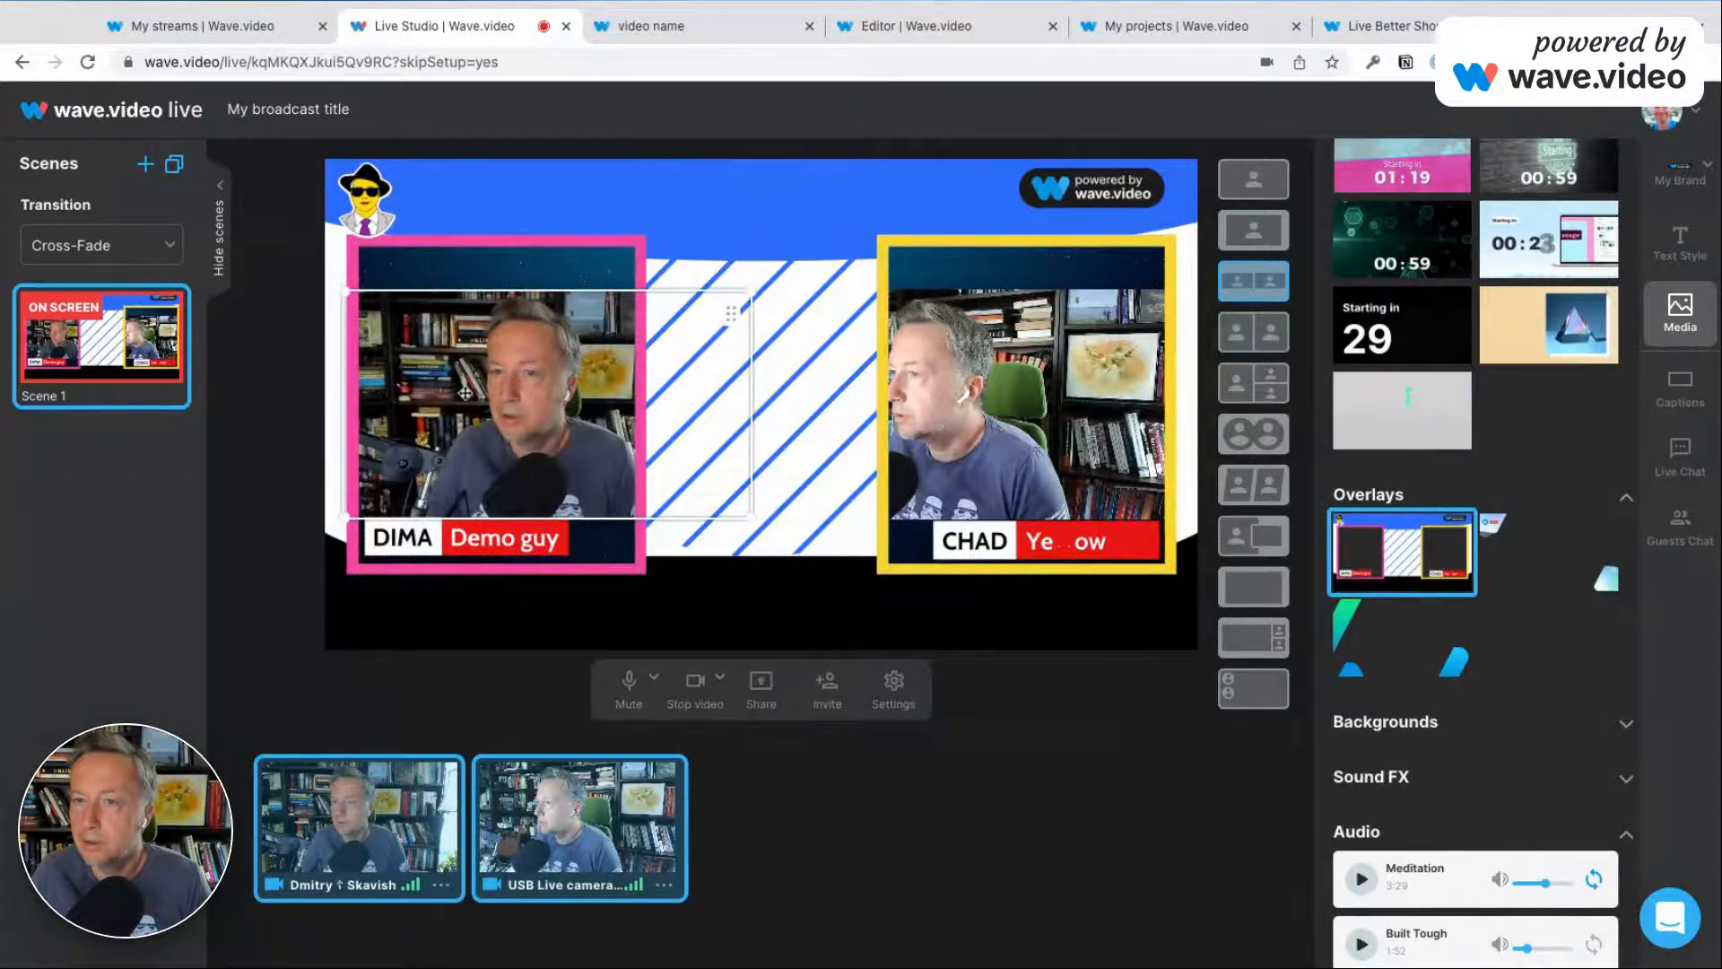
pyautogui.moveTo(464, 393); pyautogui.dragTo(454, 321)
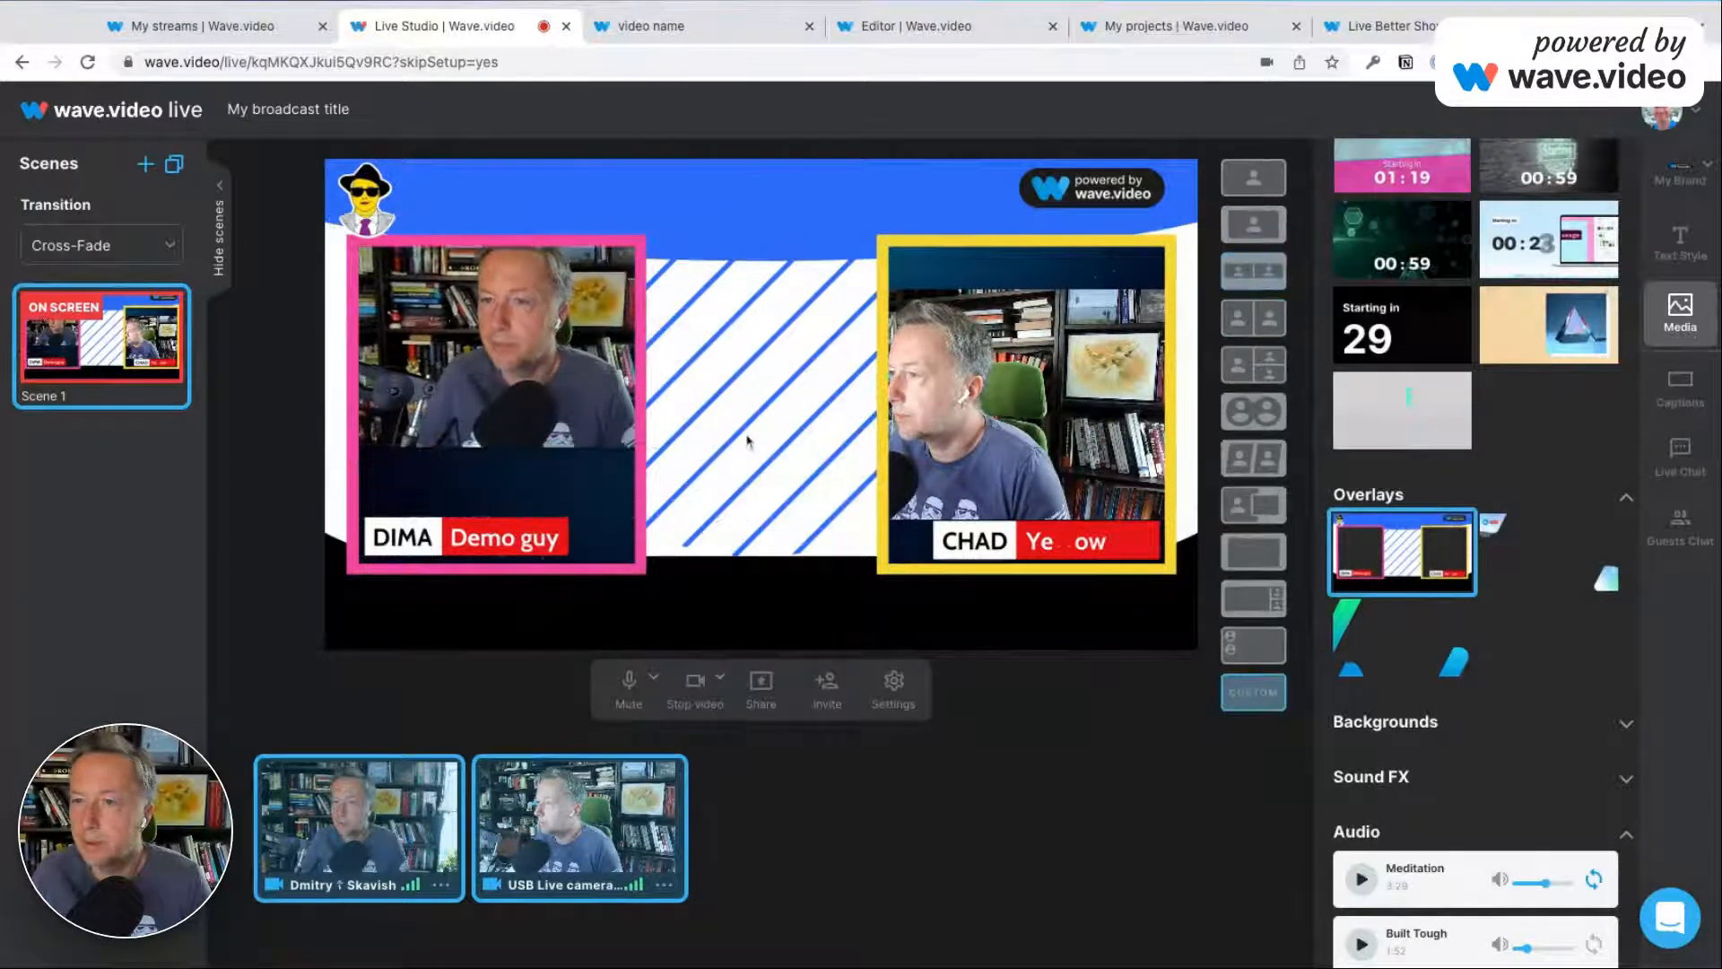
pyautogui.moveTo(742, 447); pyautogui.dragTo(1014, 598)
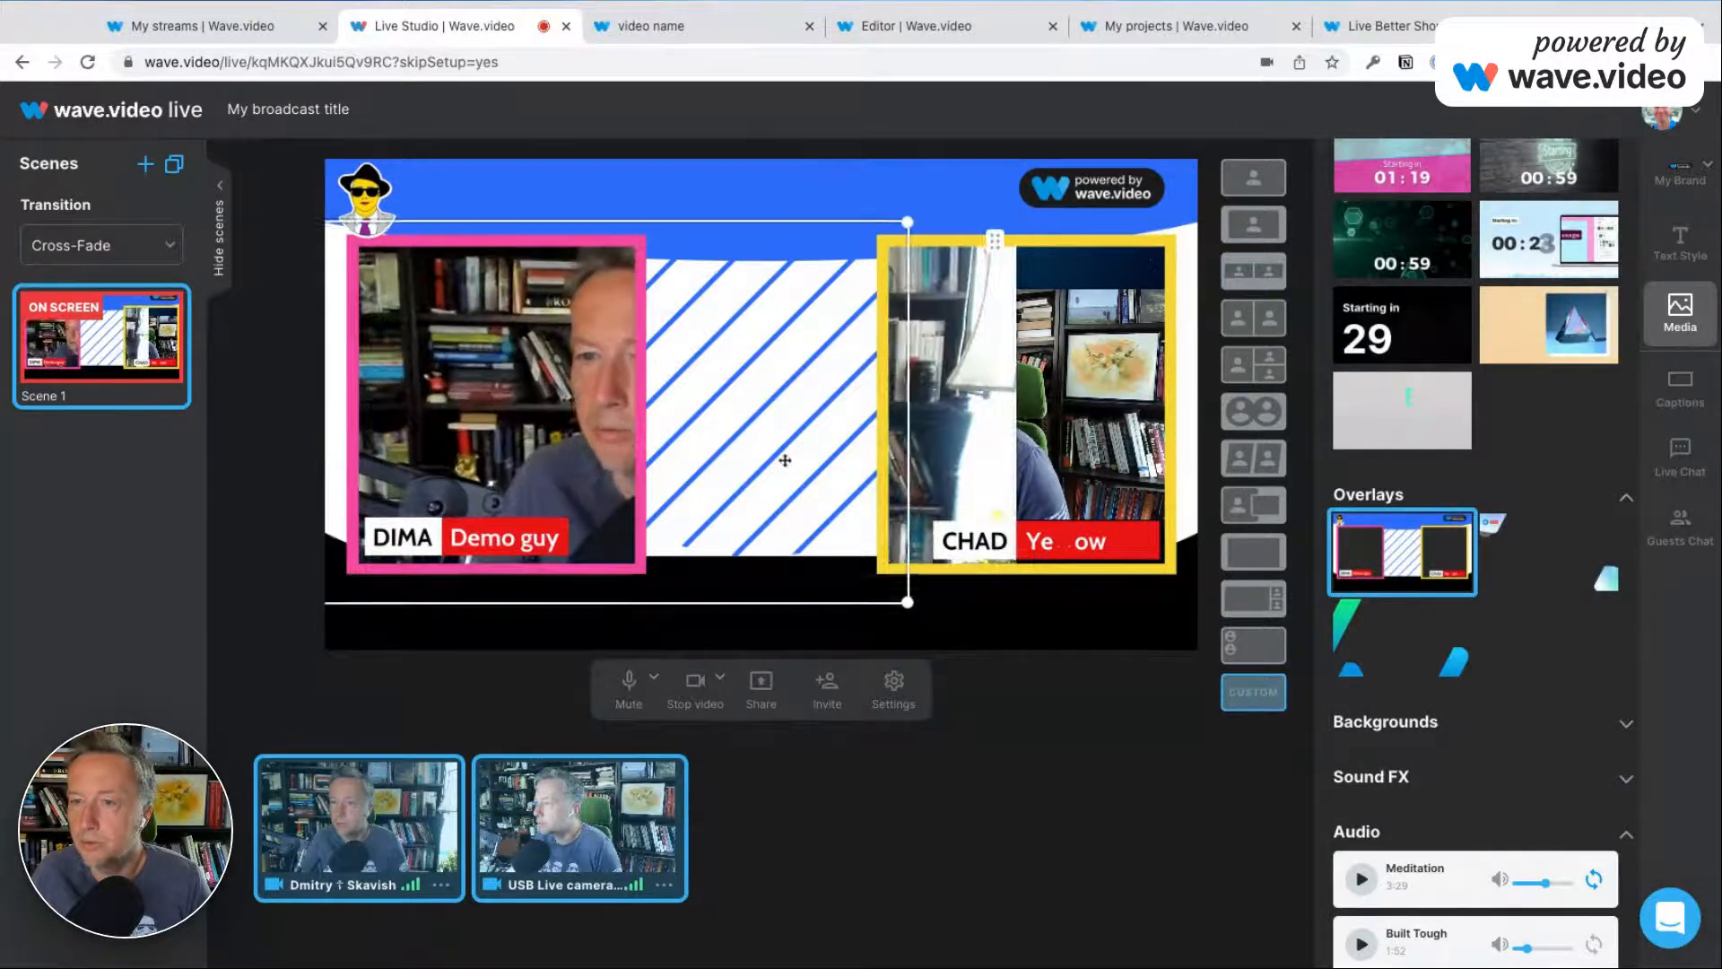
pyautogui.moveTo(785, 460); pyautogui.dragTo(655, 462)
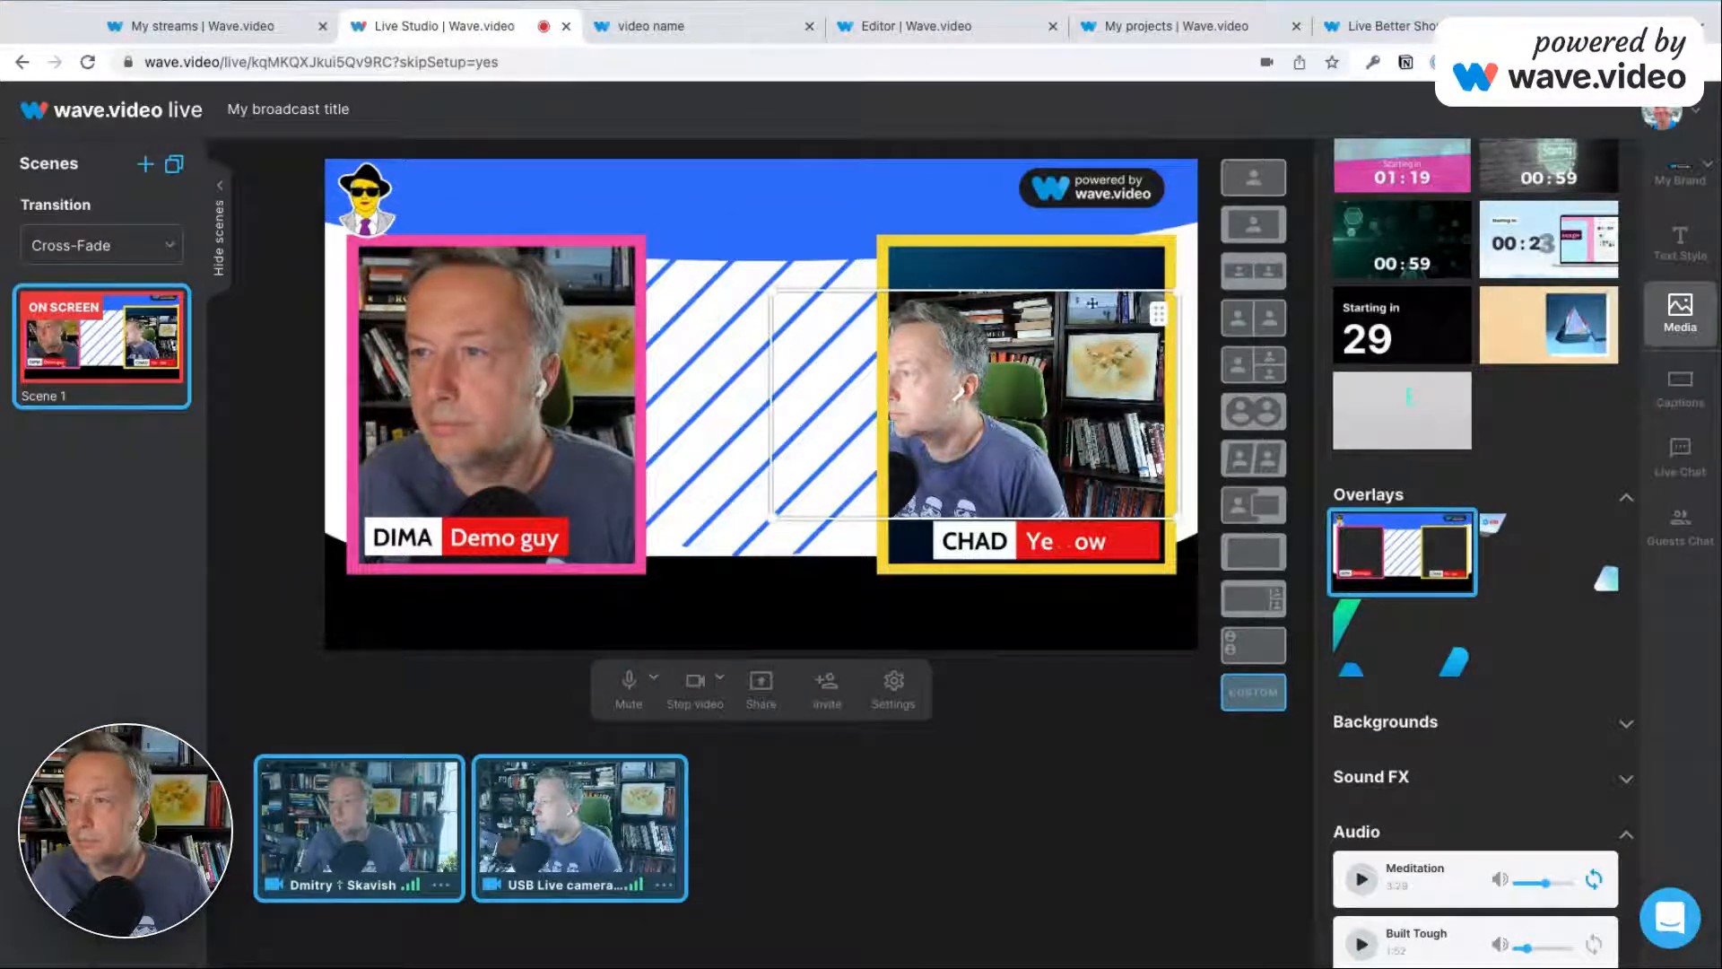
# Enlarge the USB Live camera and position it so the person is centred inside the yellow frame.
pyautogui.click(833, 299)
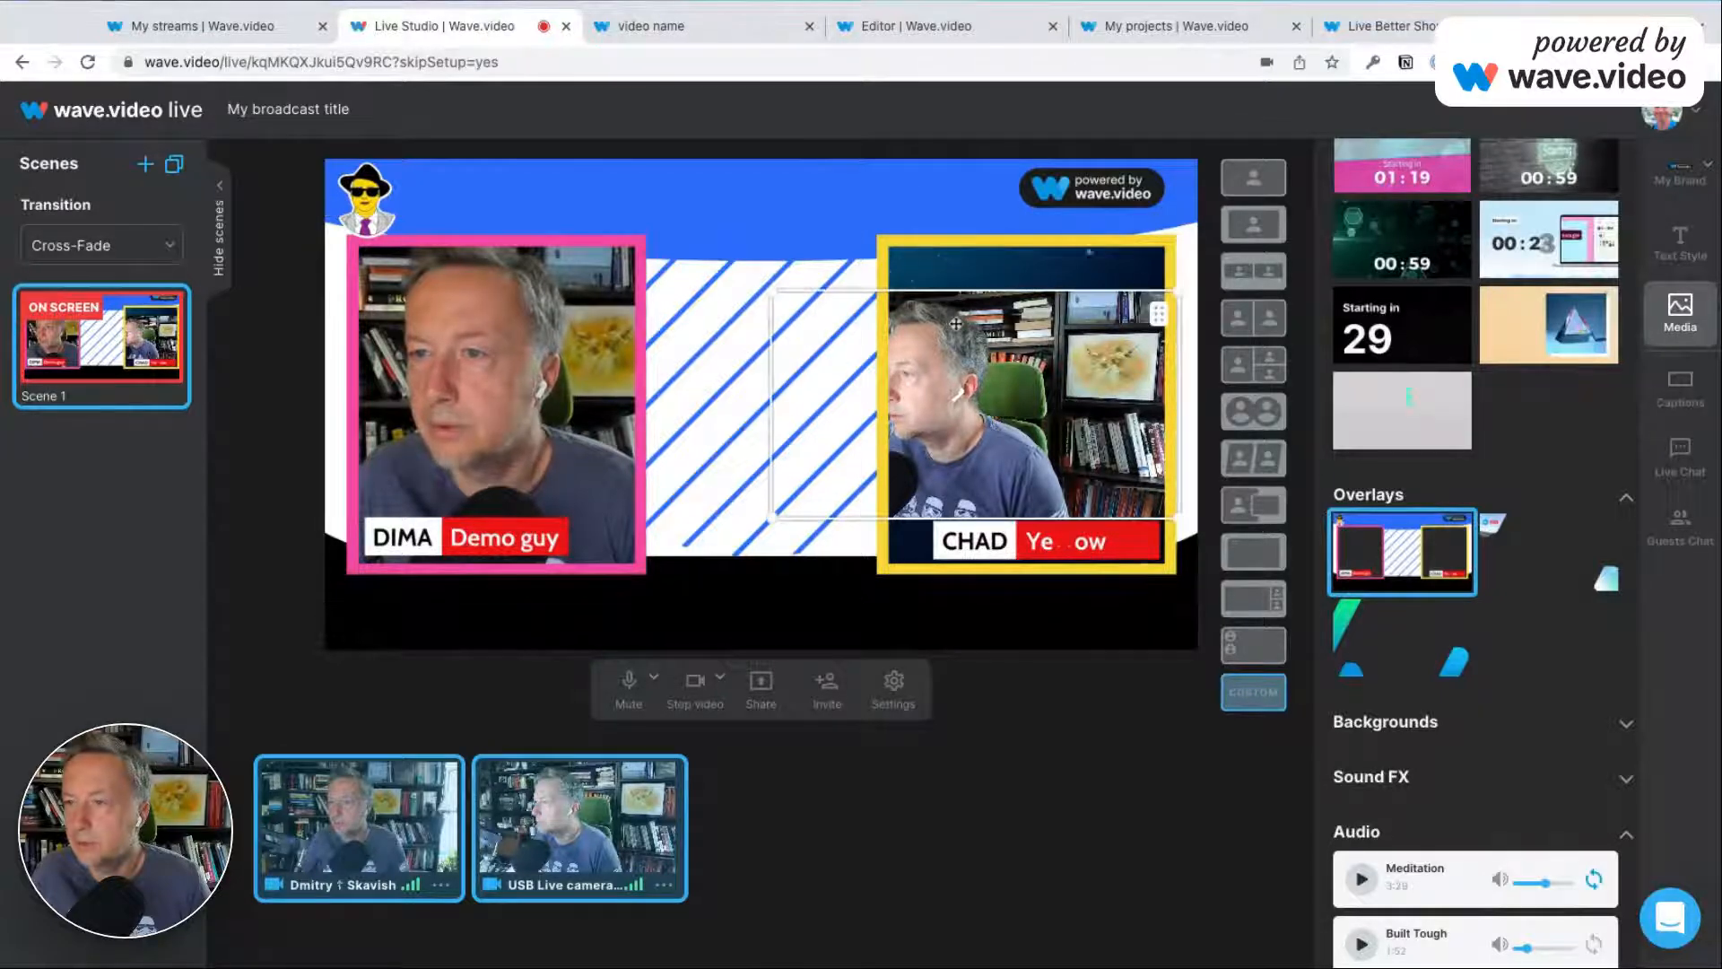
pyautogui.moveTo(967, 347); pyautogui.dragTo(873, 323)
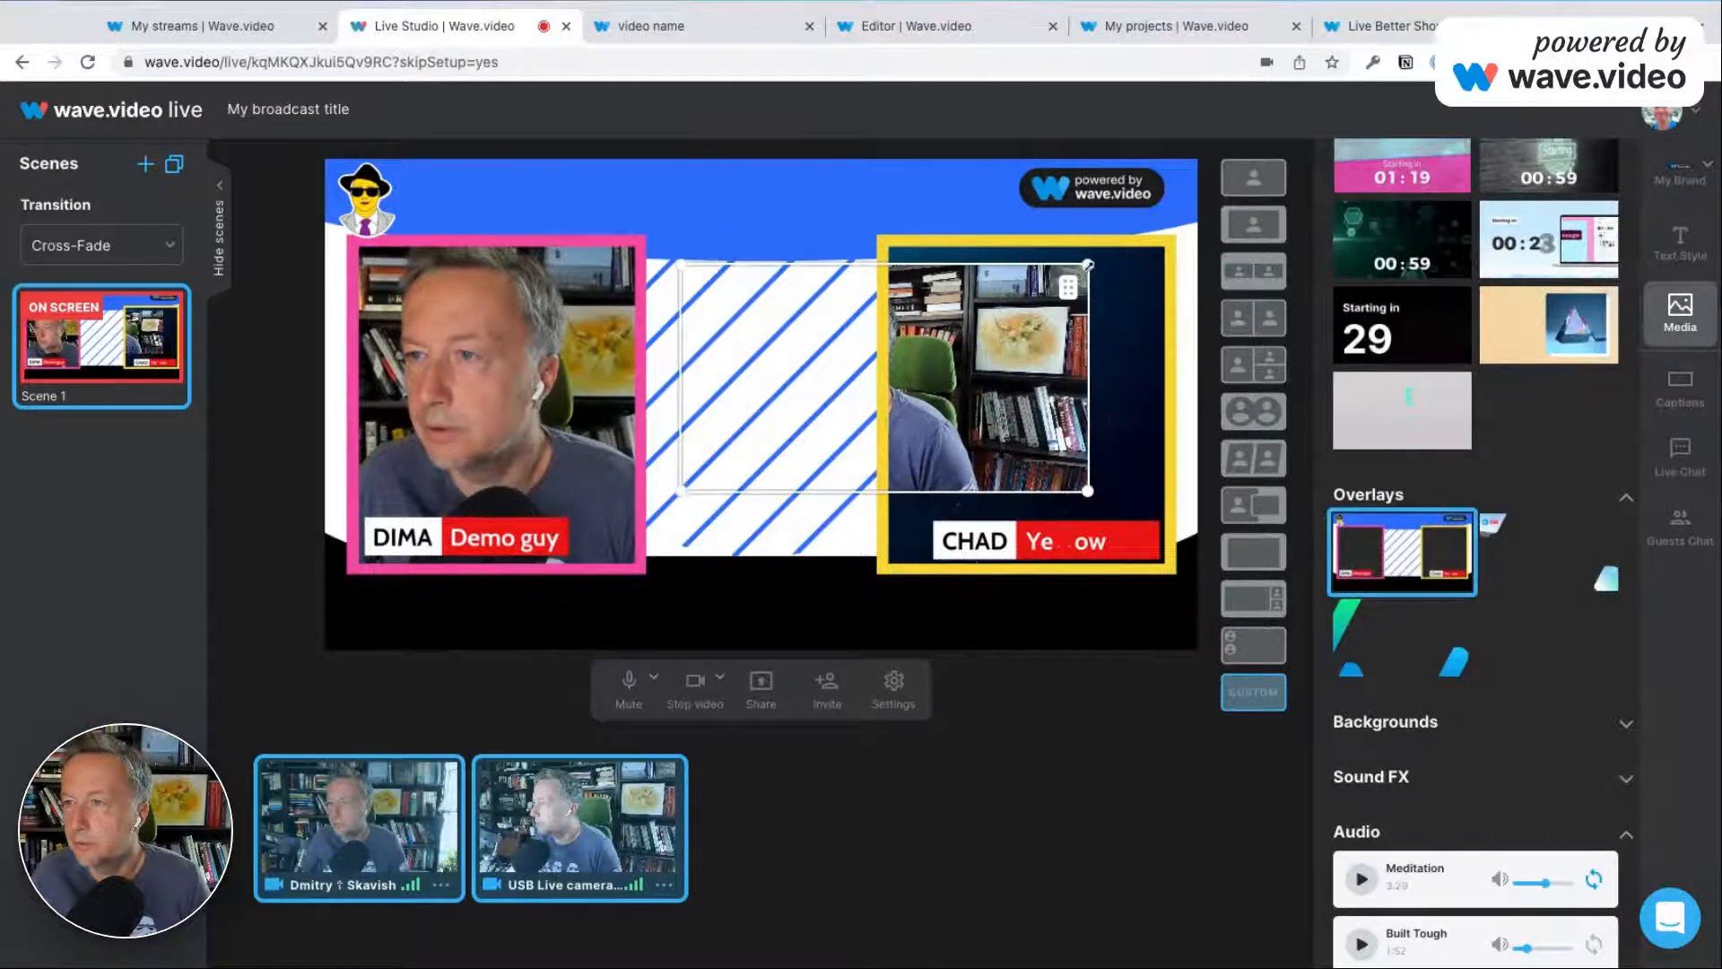
pyautogui.moveTo(1088, 265); pyautogui.dragTo(1195, 202)
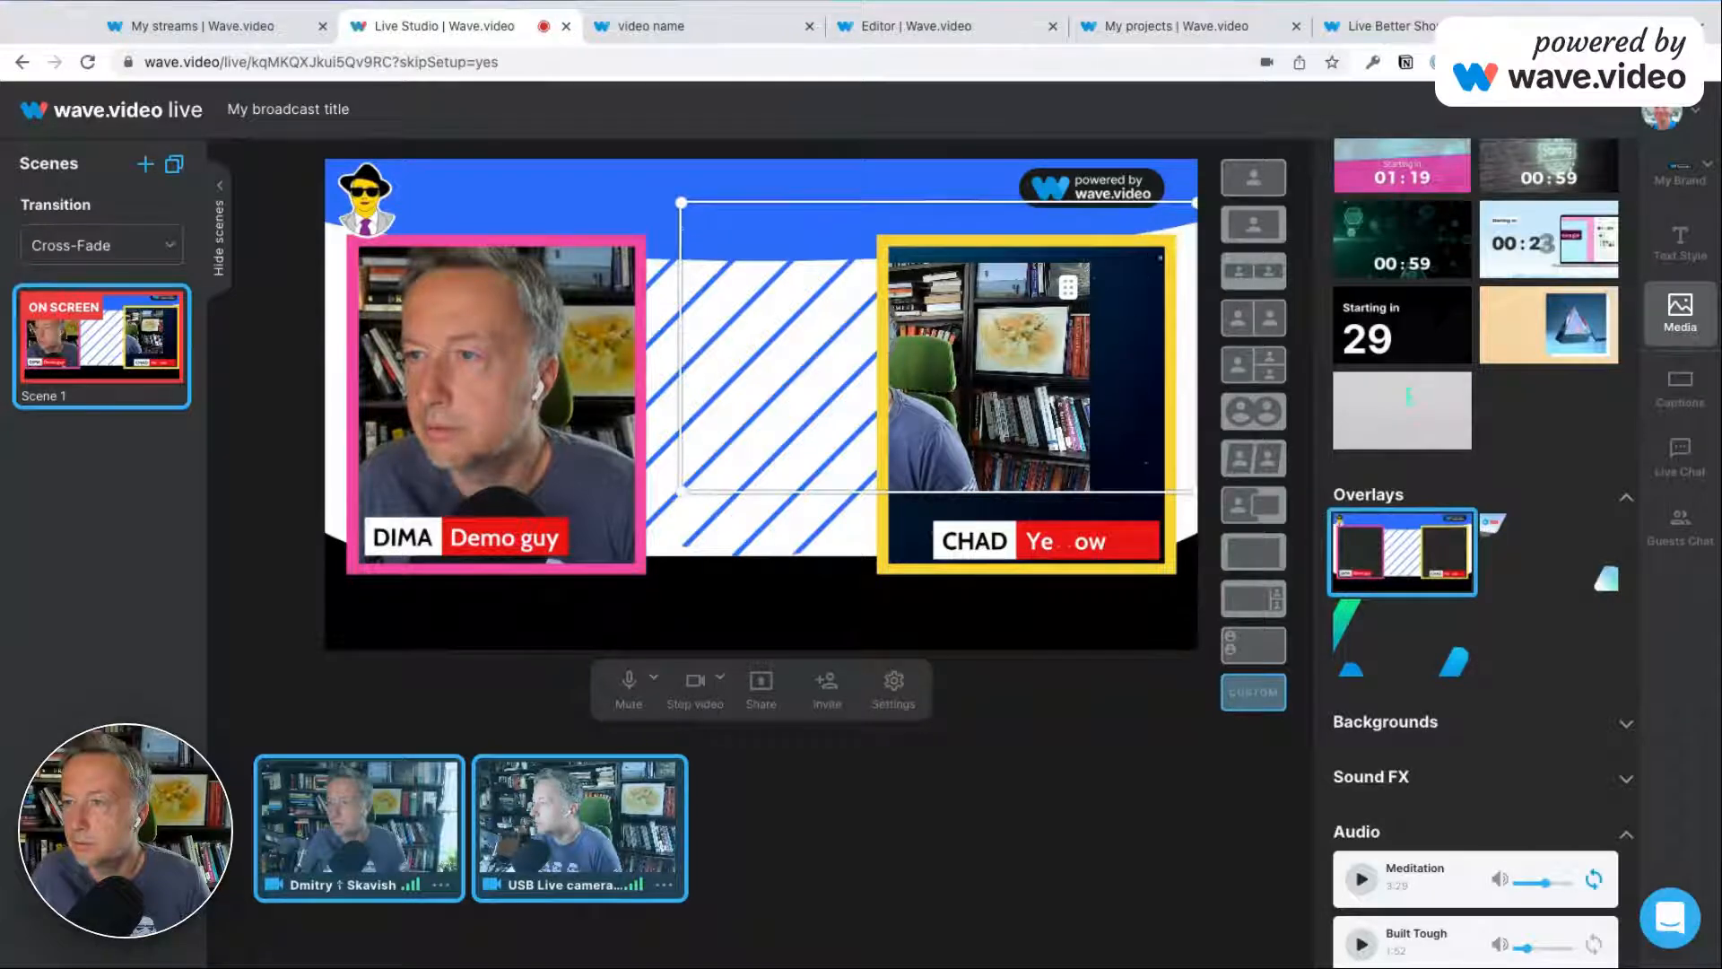
pyautogui.moveTo(998, 376); pyautogui.dragTo(964, 390)
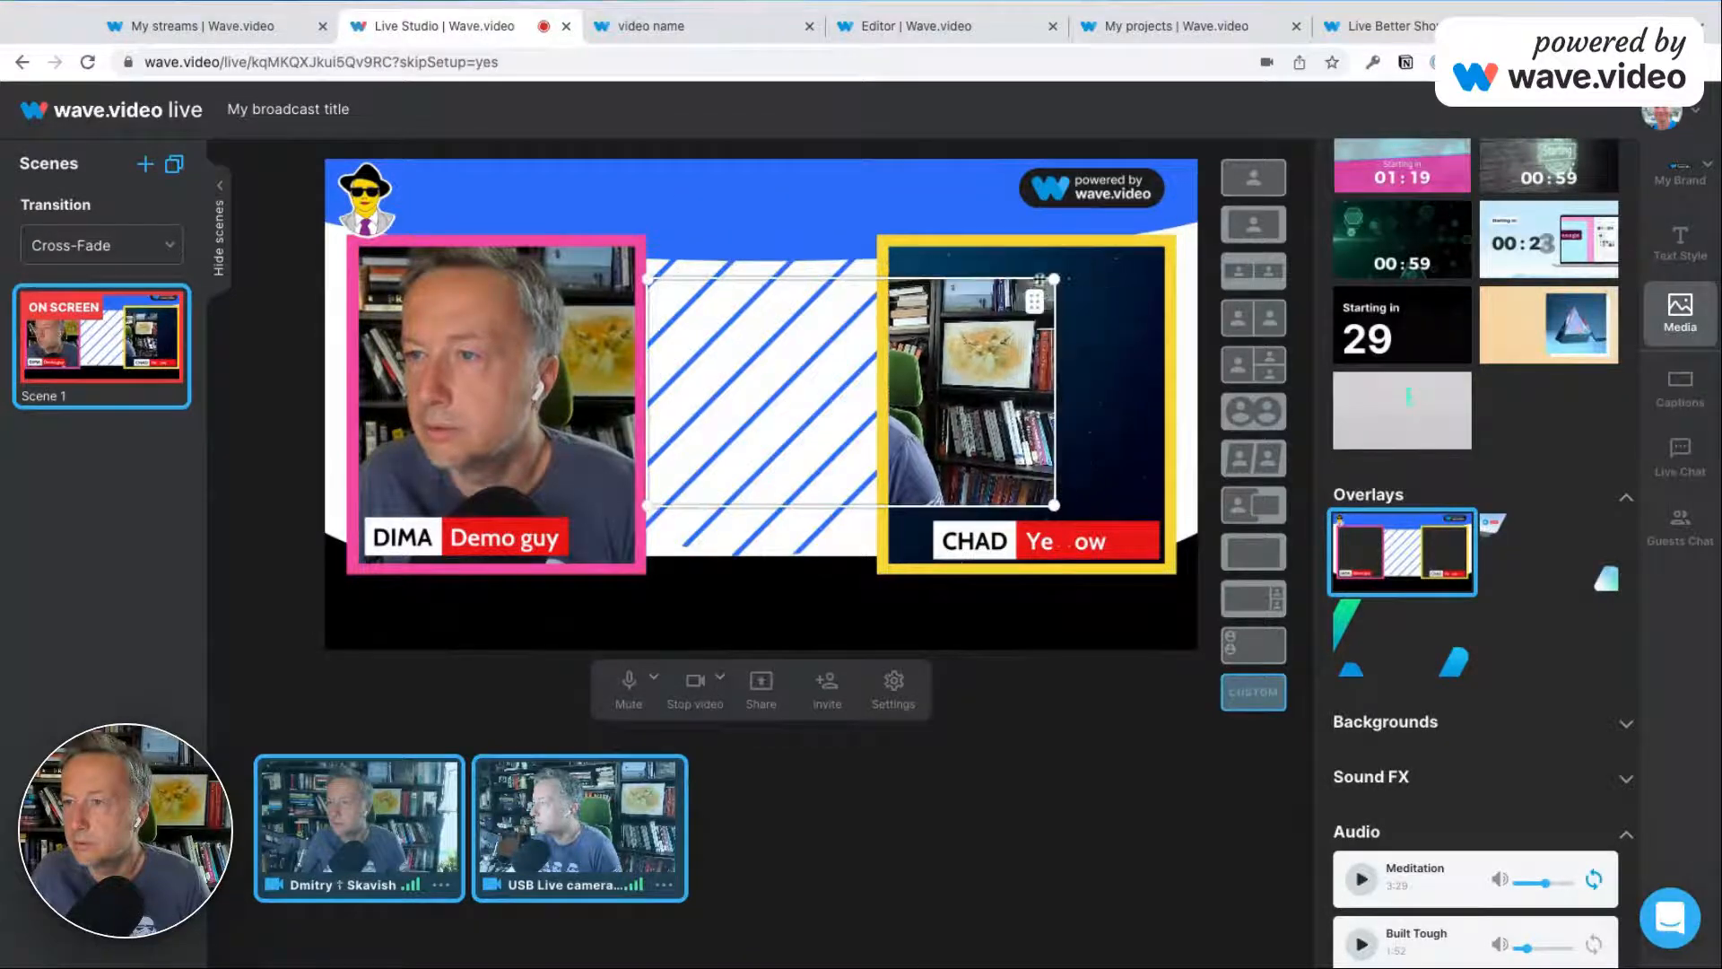
pyautogui.moveTo(1054, 278); pyautogui.dragTo(1180, 208)
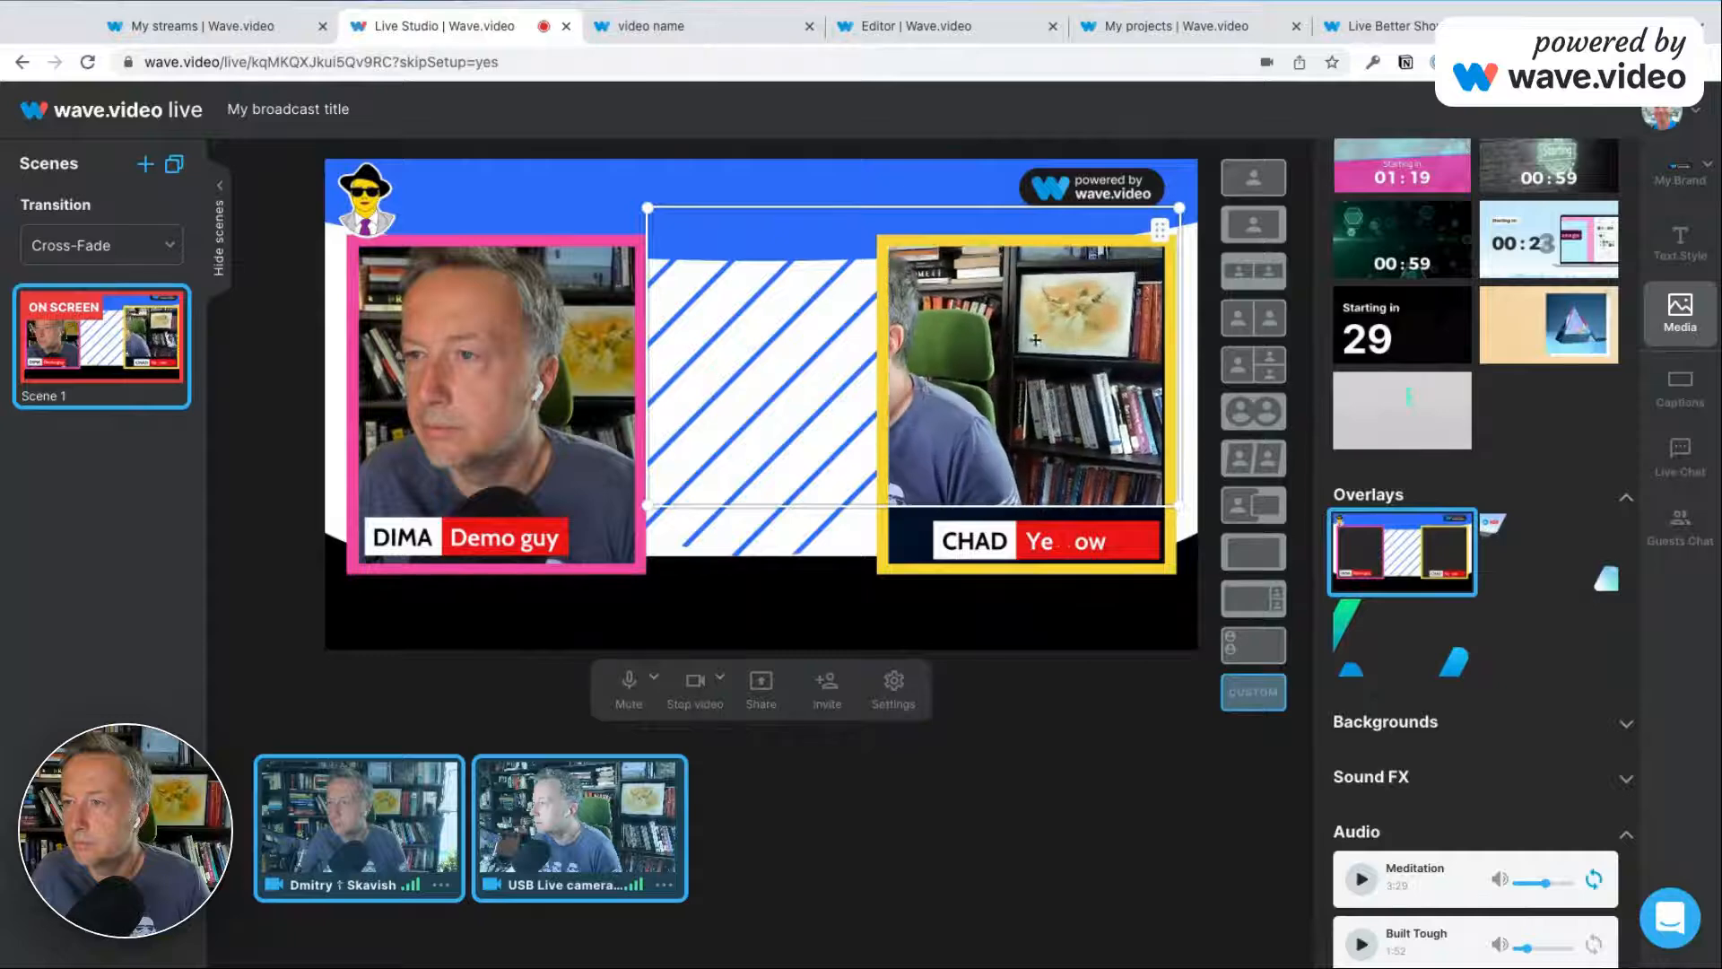
pyautogui.moveTo(1008, 380); pyautogui.dragTo(825, 356)
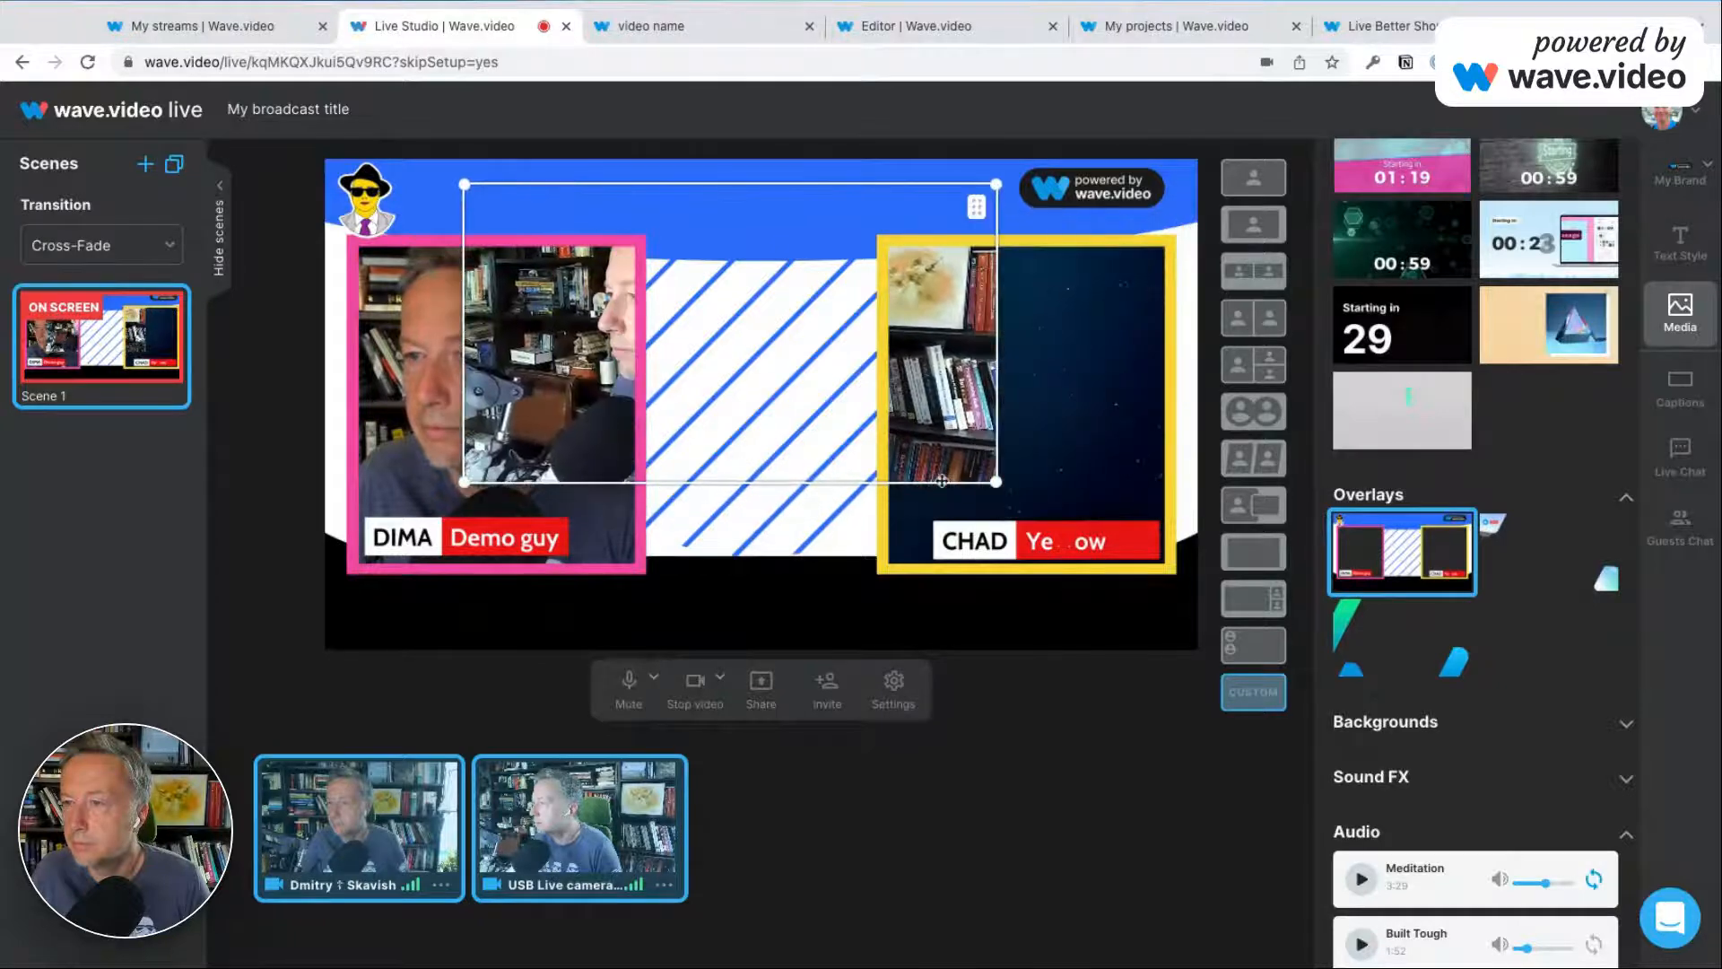
pyautogui.moveTo(997, 482); pyautogui.dragTo(1161, 569)
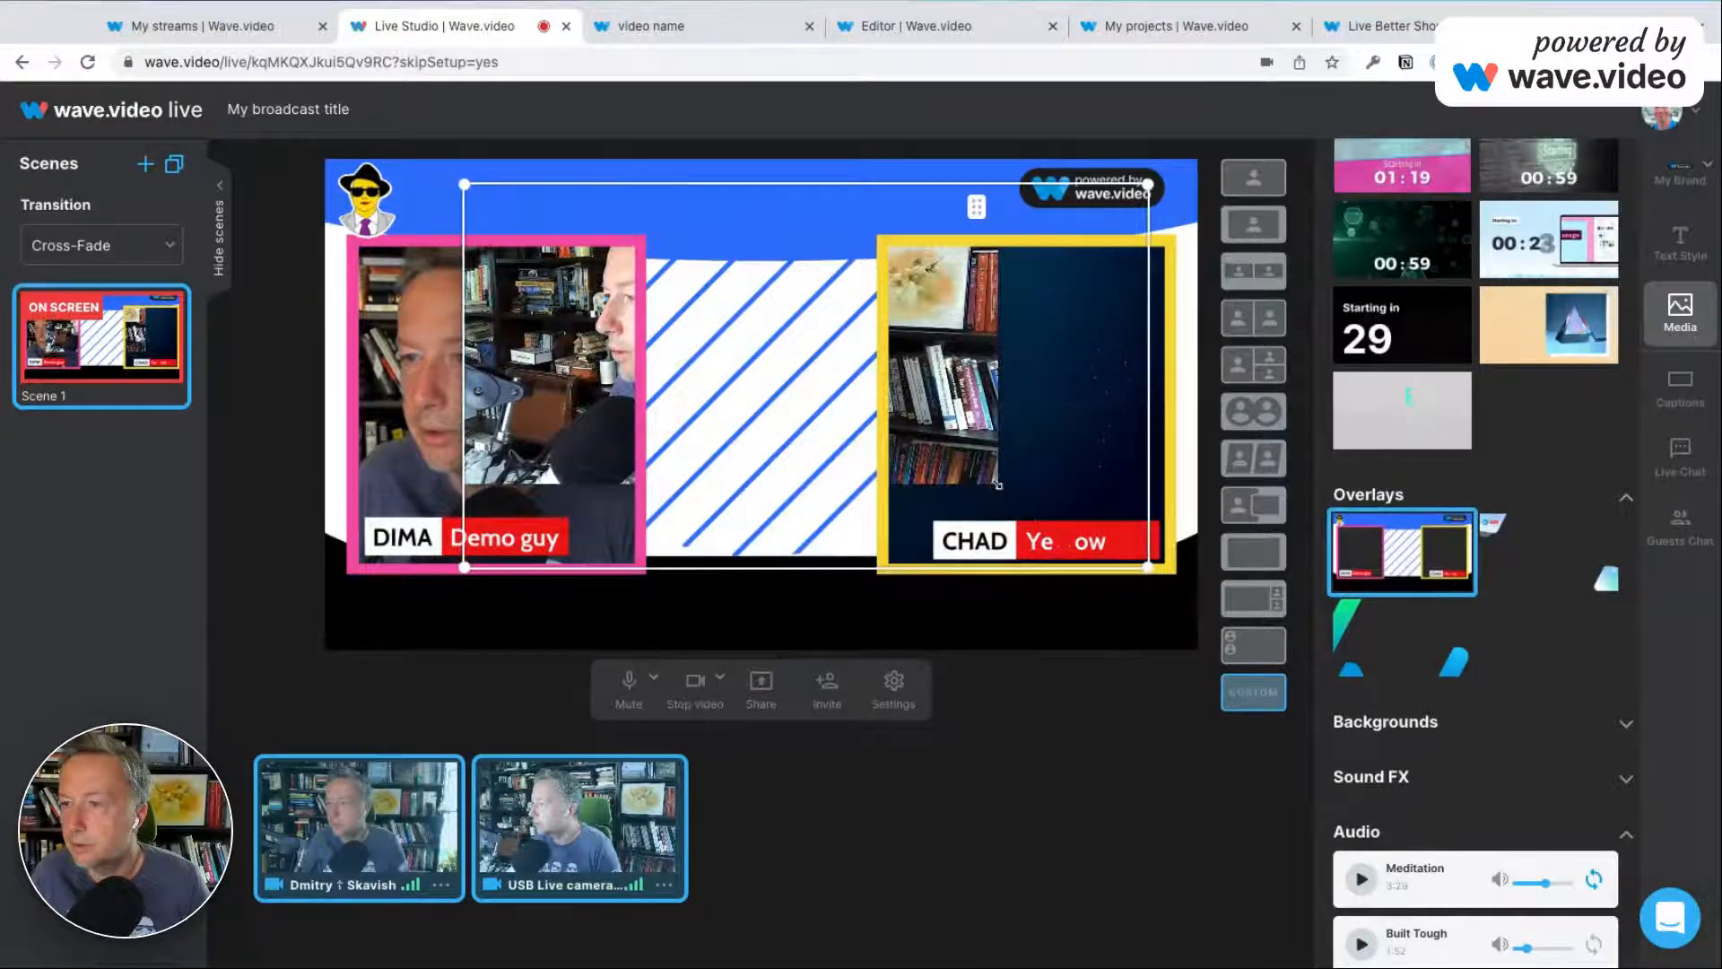
pyautogui.moveTo(815, 406); pyautogui.dragTo(988, 424)
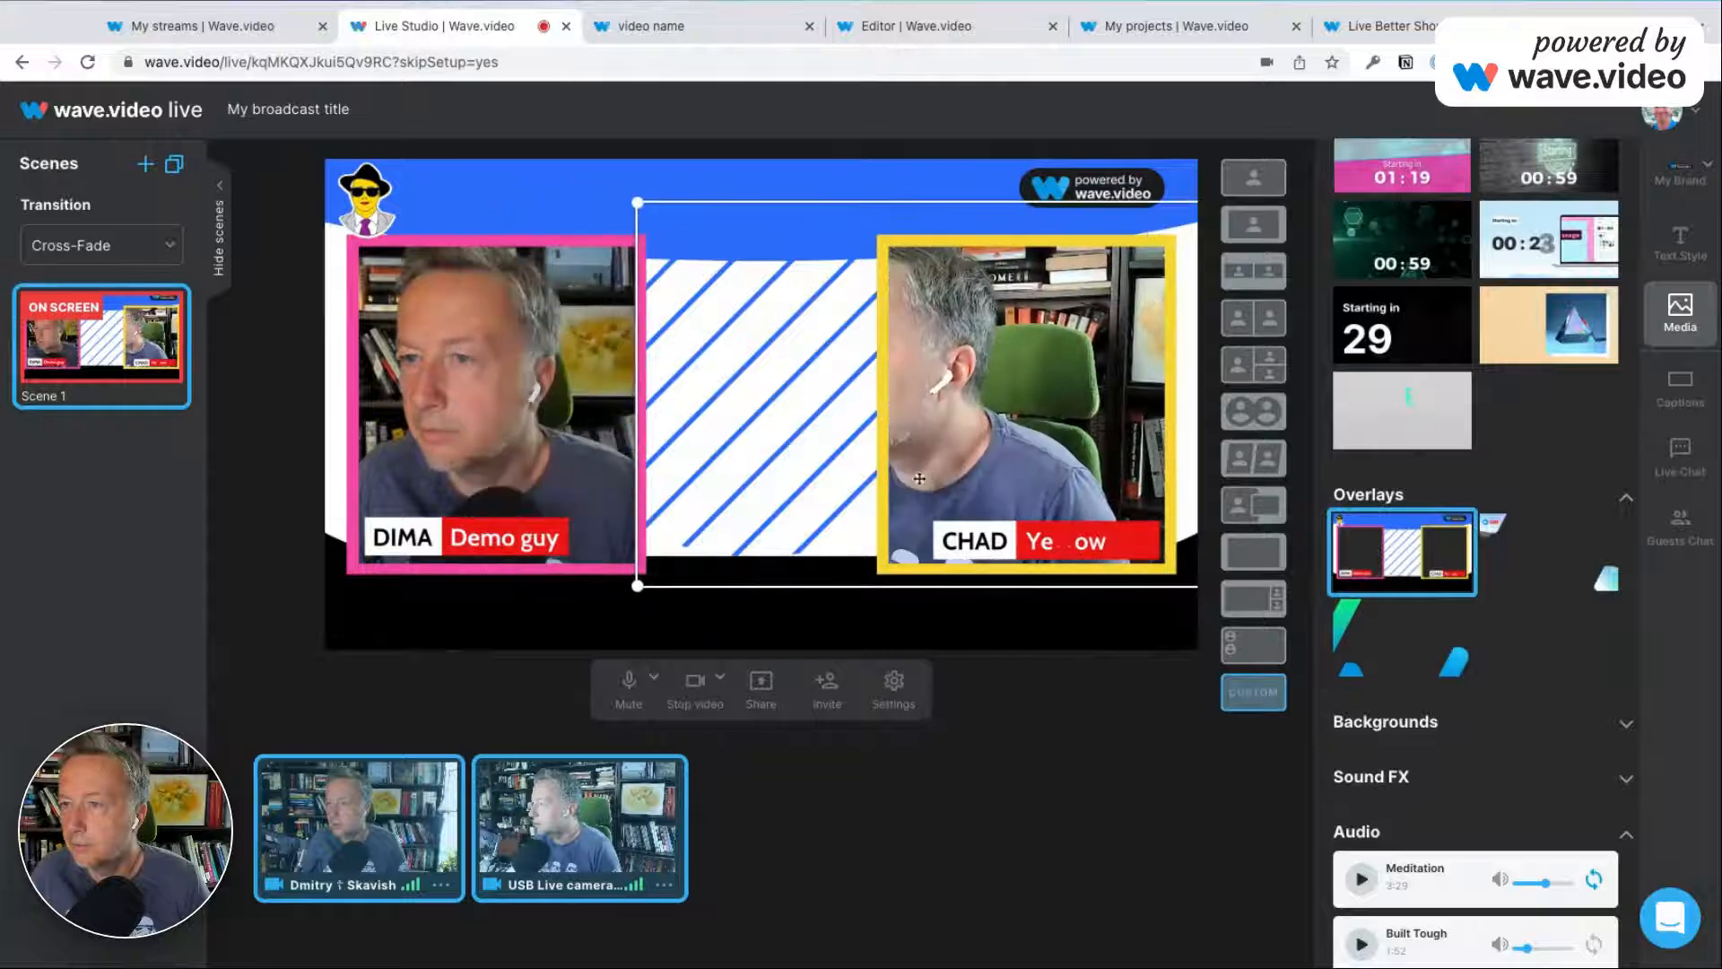
pyautogui.moveTo(836, 483); pyautogui.dragTo(1003, 461)
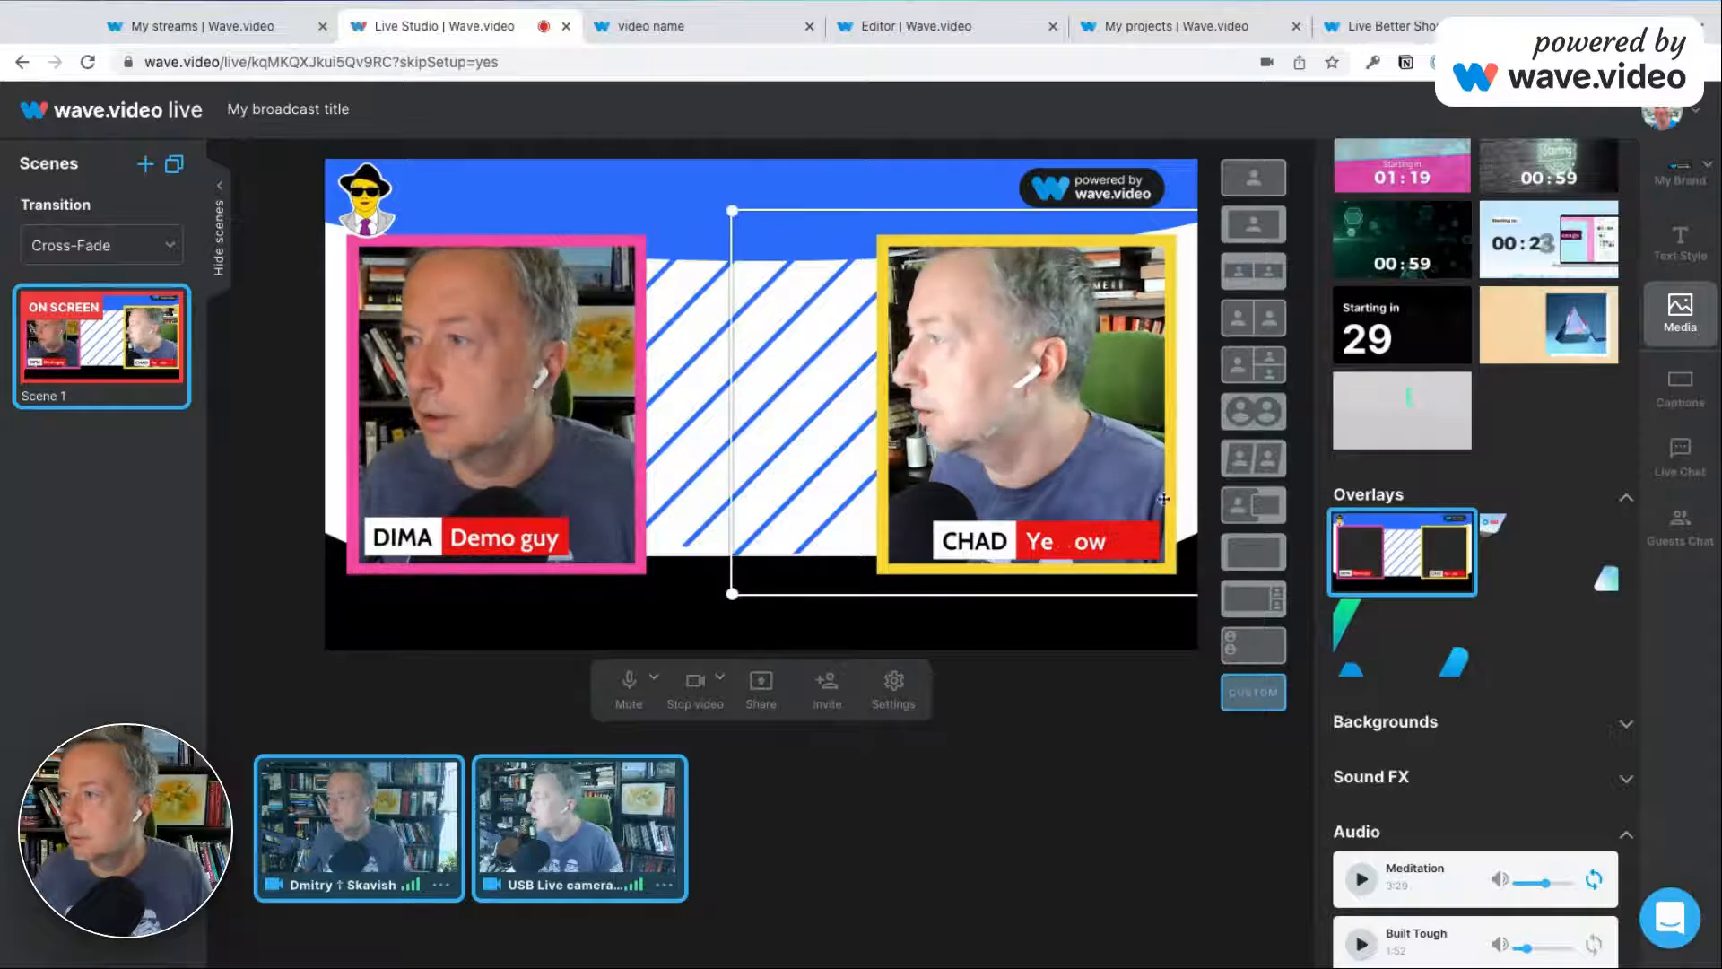
# Show the example viewer message from the live chat on stream and hide the USB Live camera.
pyautogui.click(1680, 455)
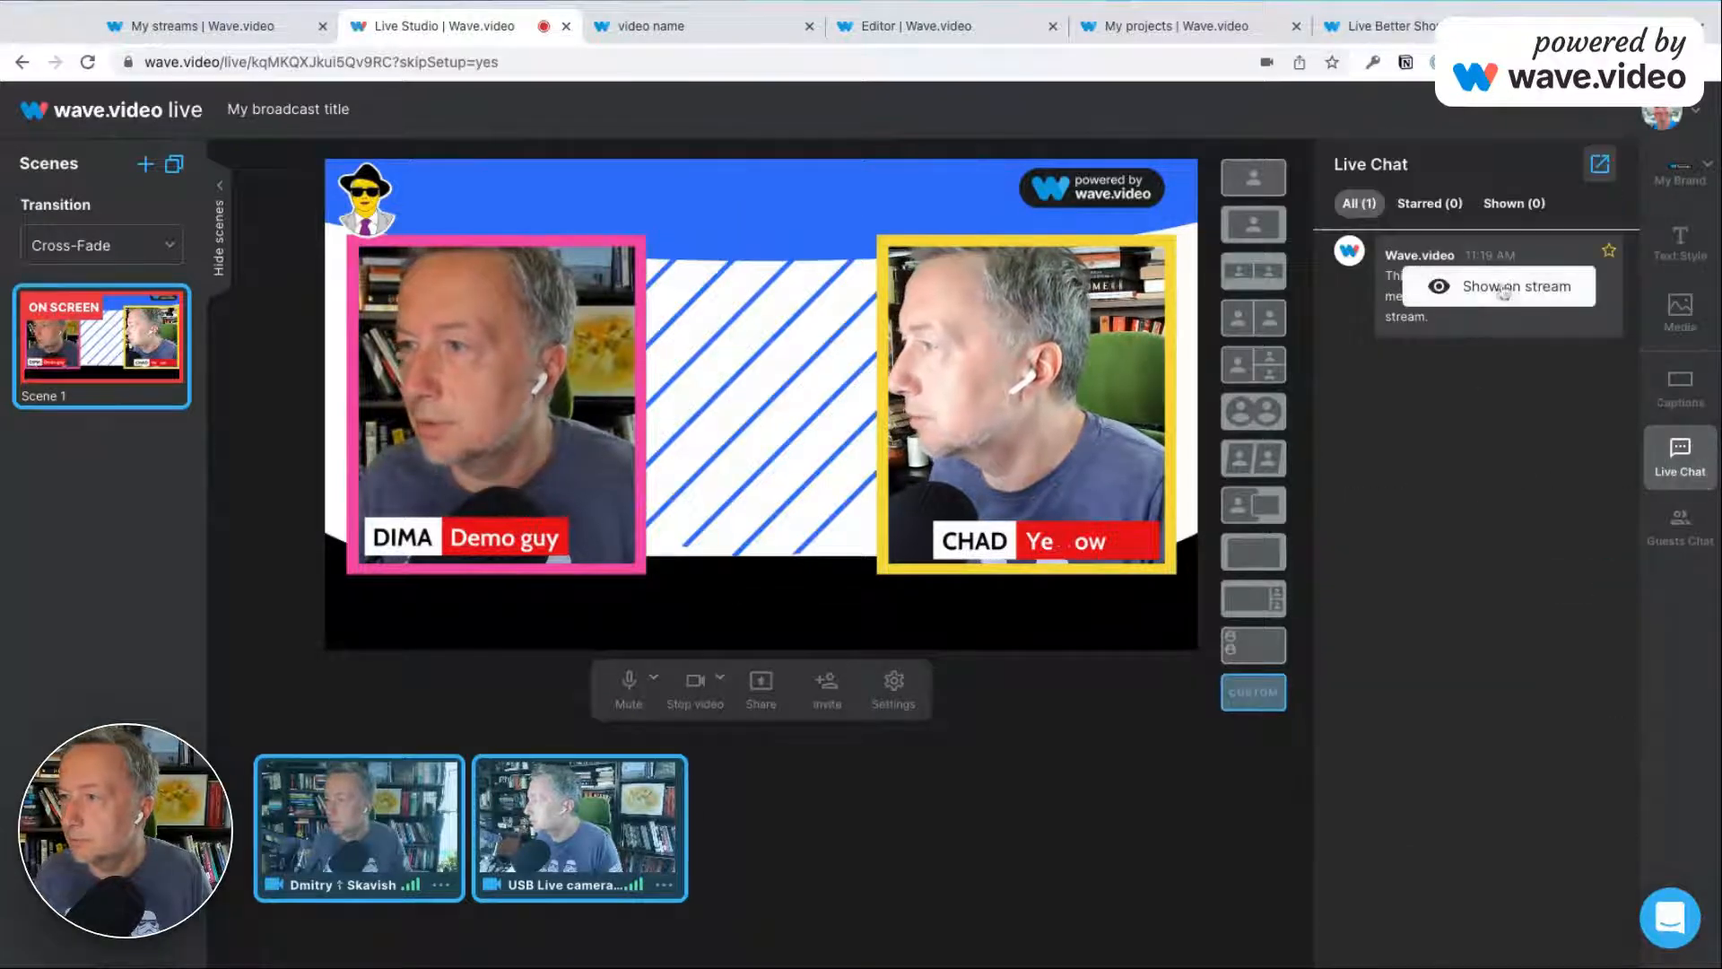
pyautogui.click(1504, 292)
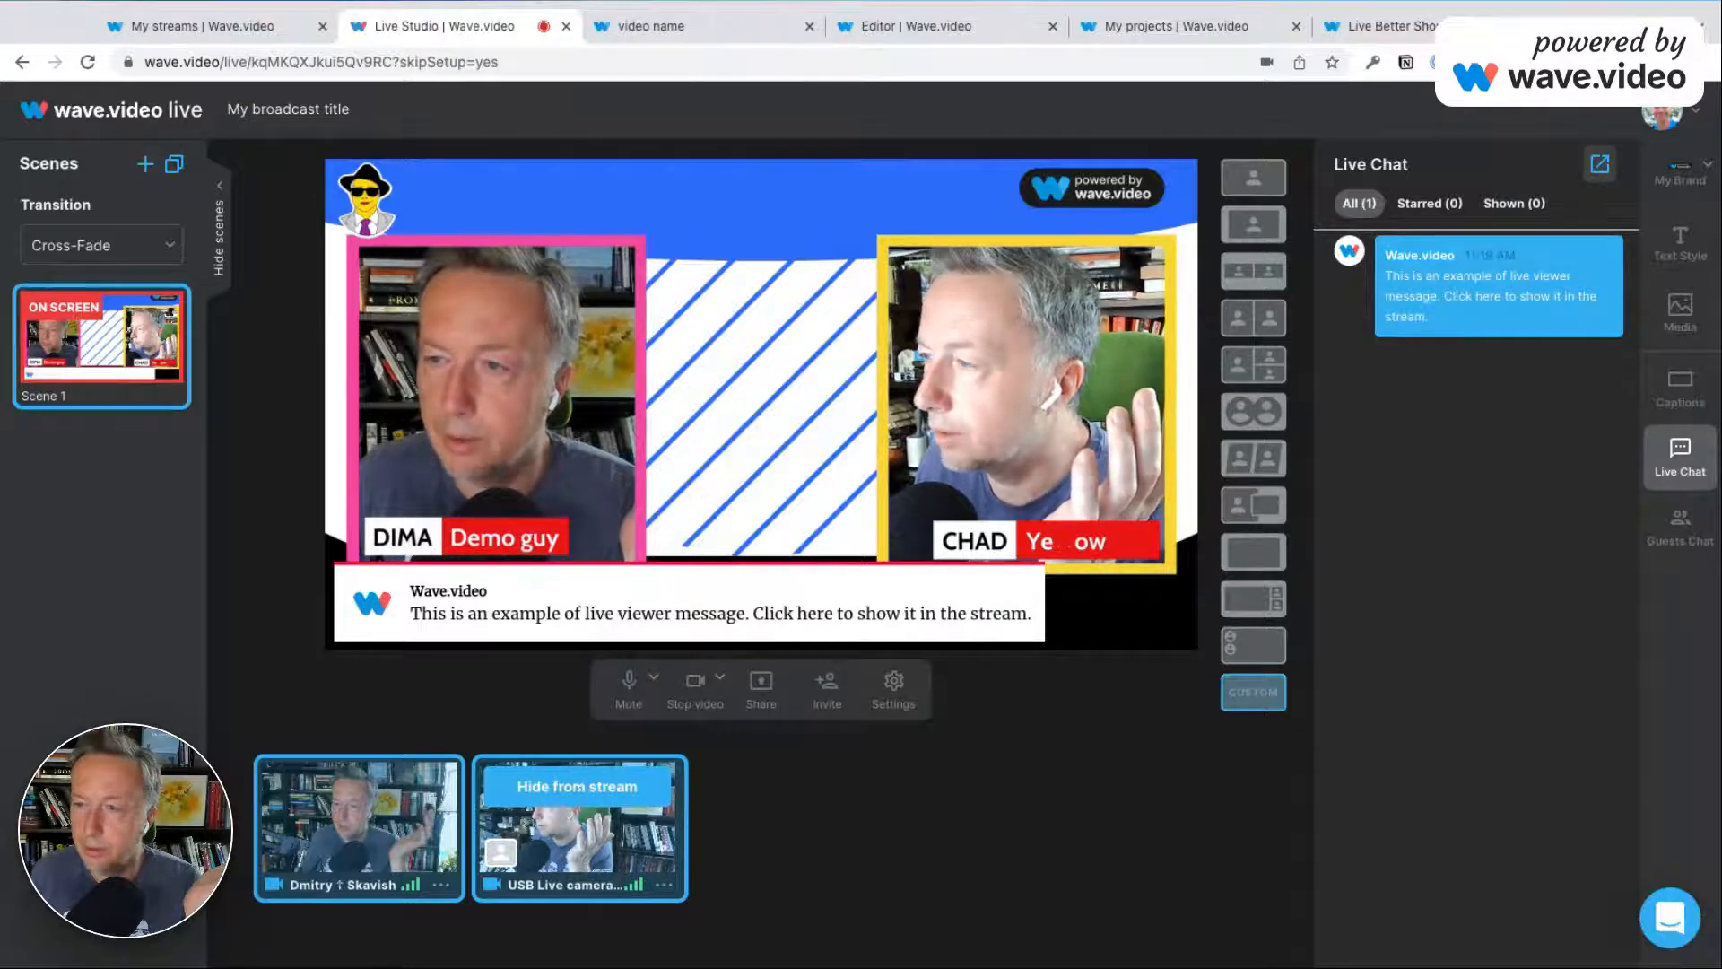
pyautogui.click(578, 786)
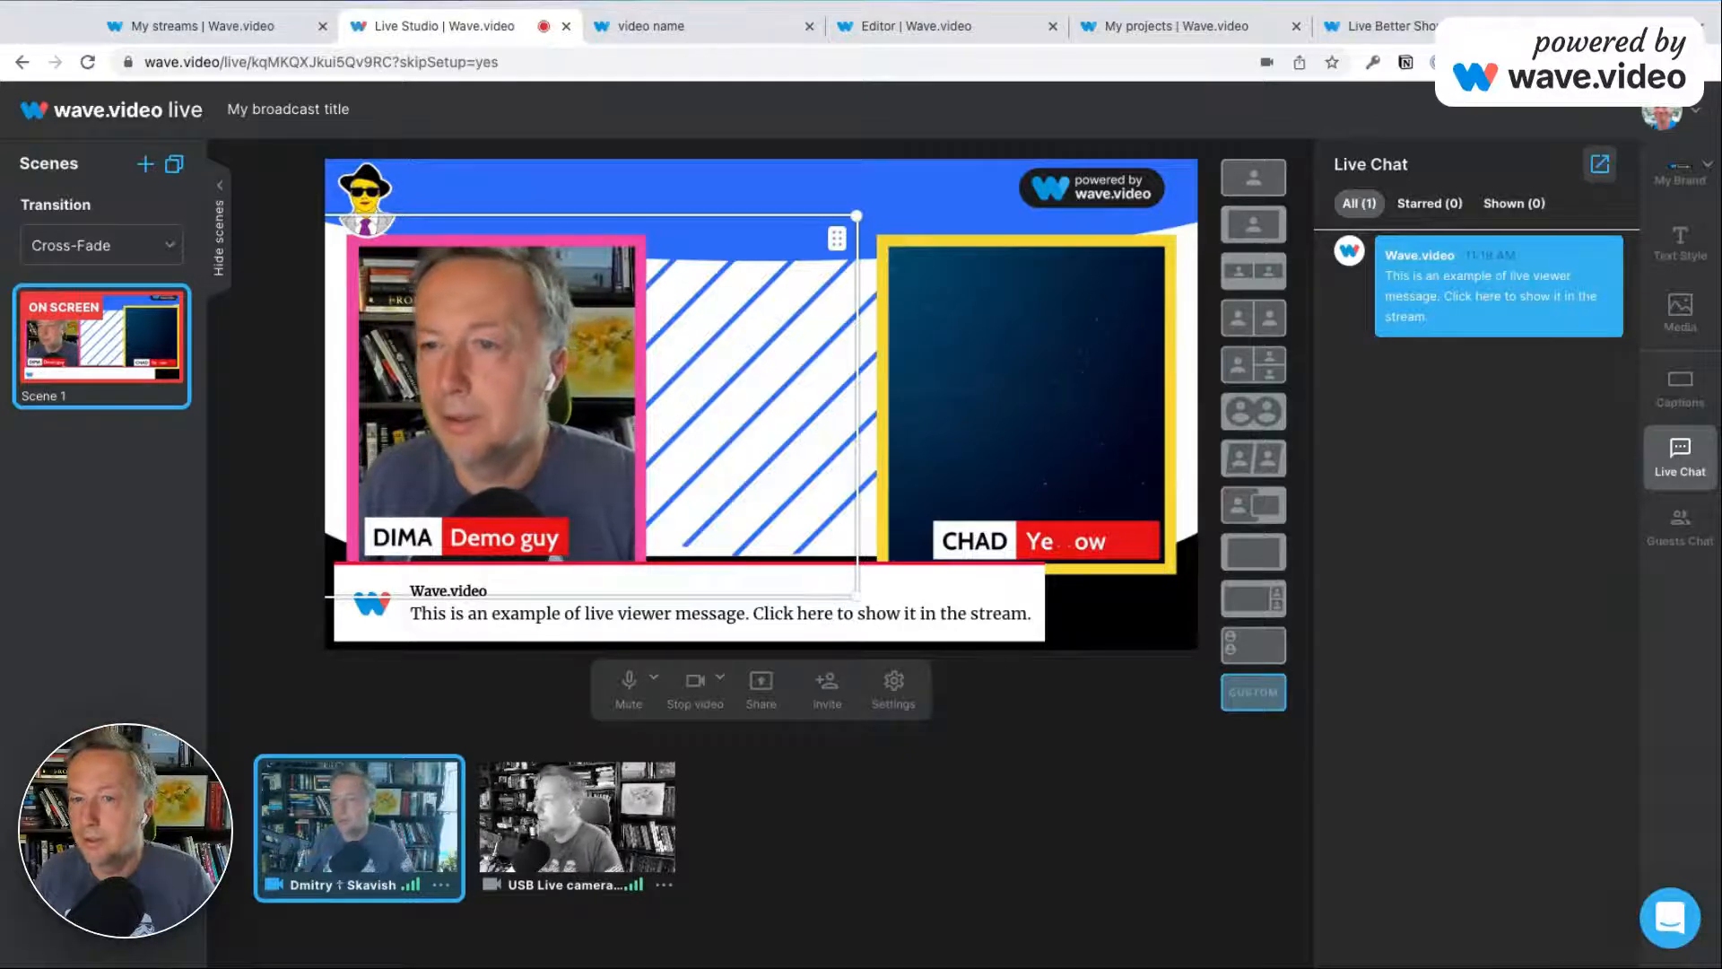
# Duplicate Scene 1 and set up the copy on screen with both cameras in the full-height side-by-side layout.
pyautogui.click(175, 165)
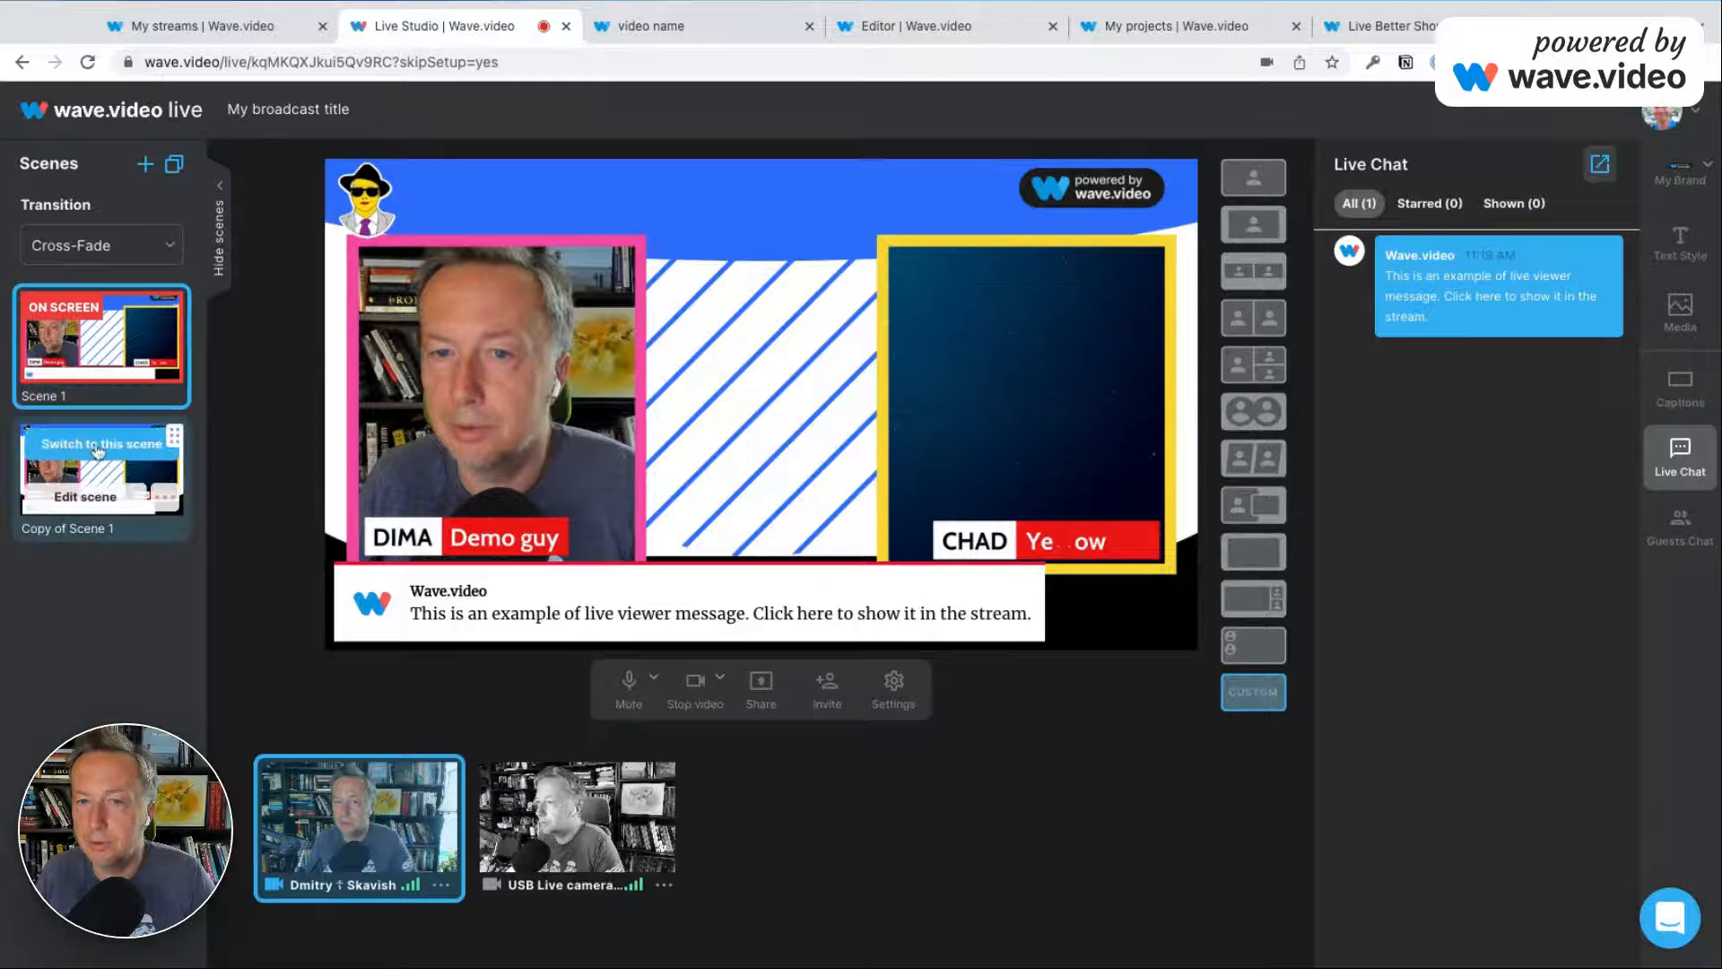
pyautogui.click(99, 449)
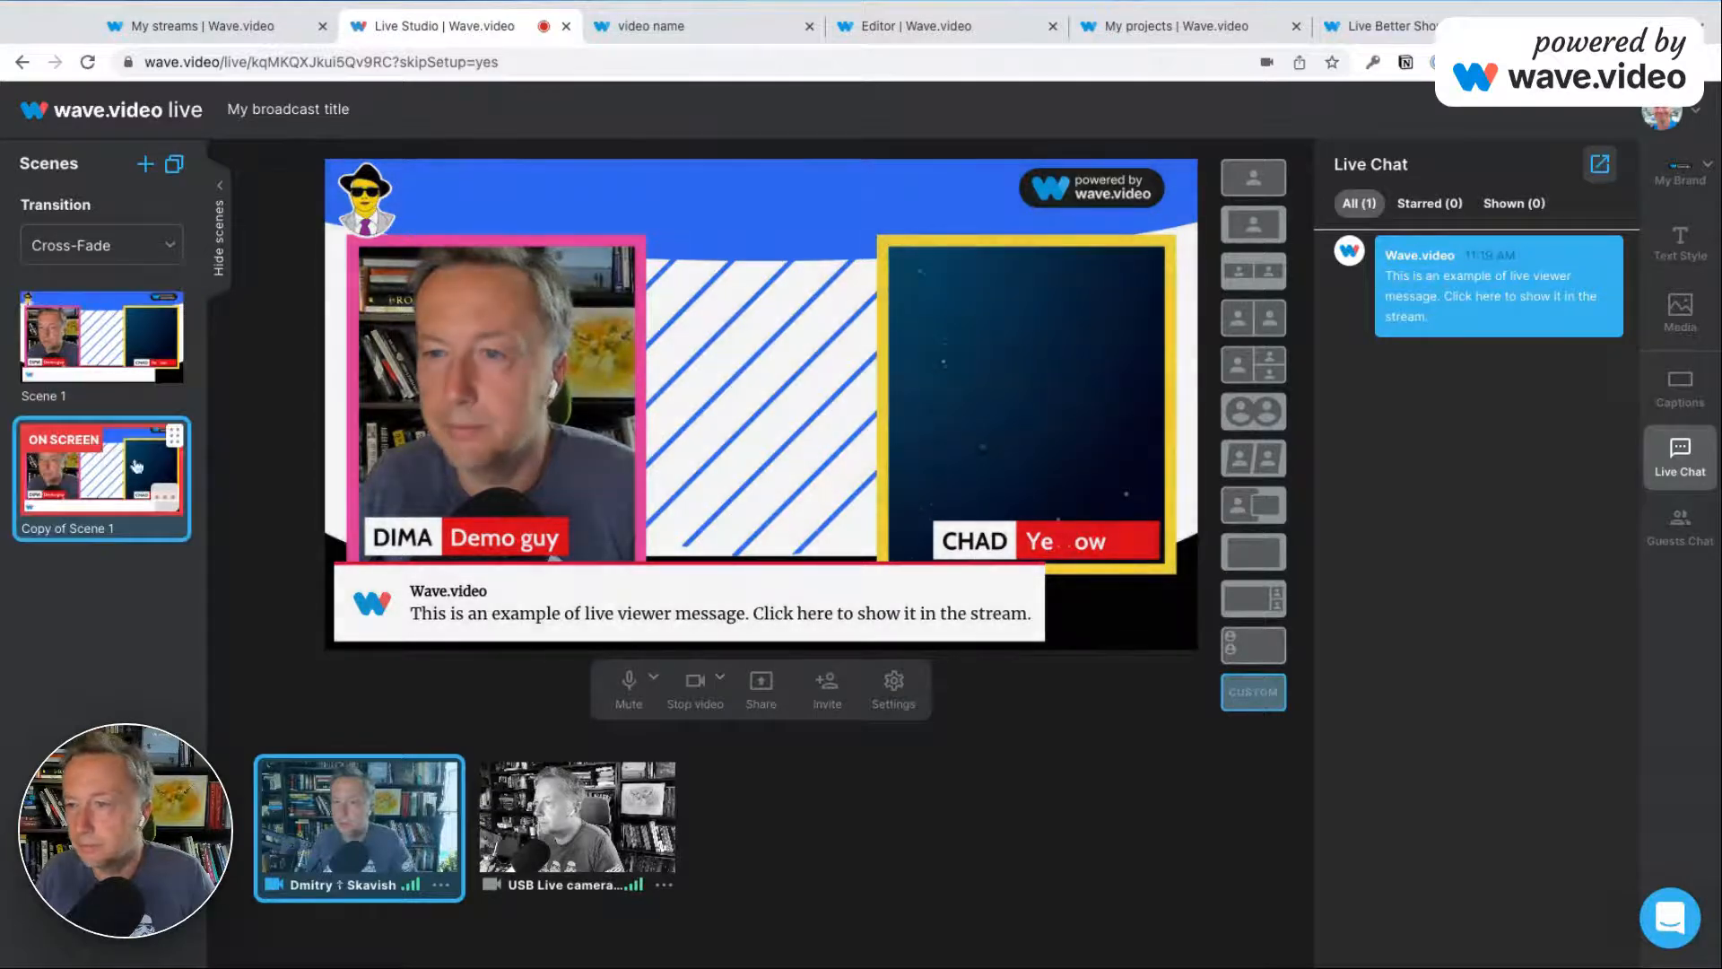
pyautogui.click(578, 817)
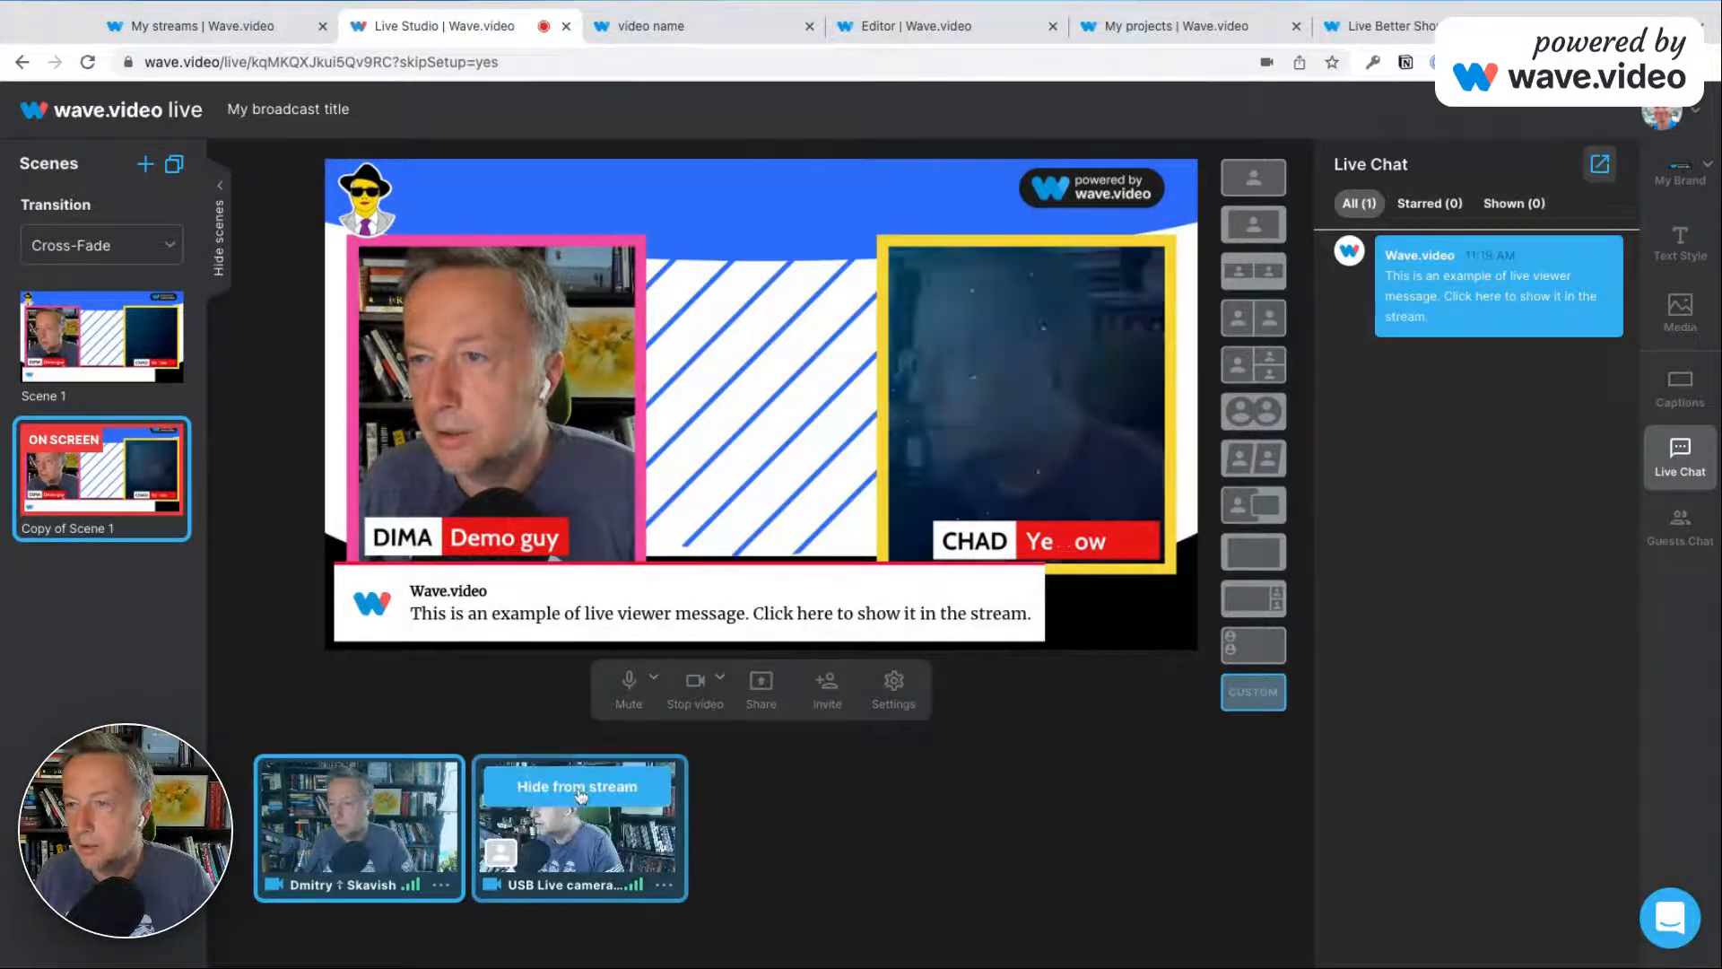
pyautogui.click(1265, 279)
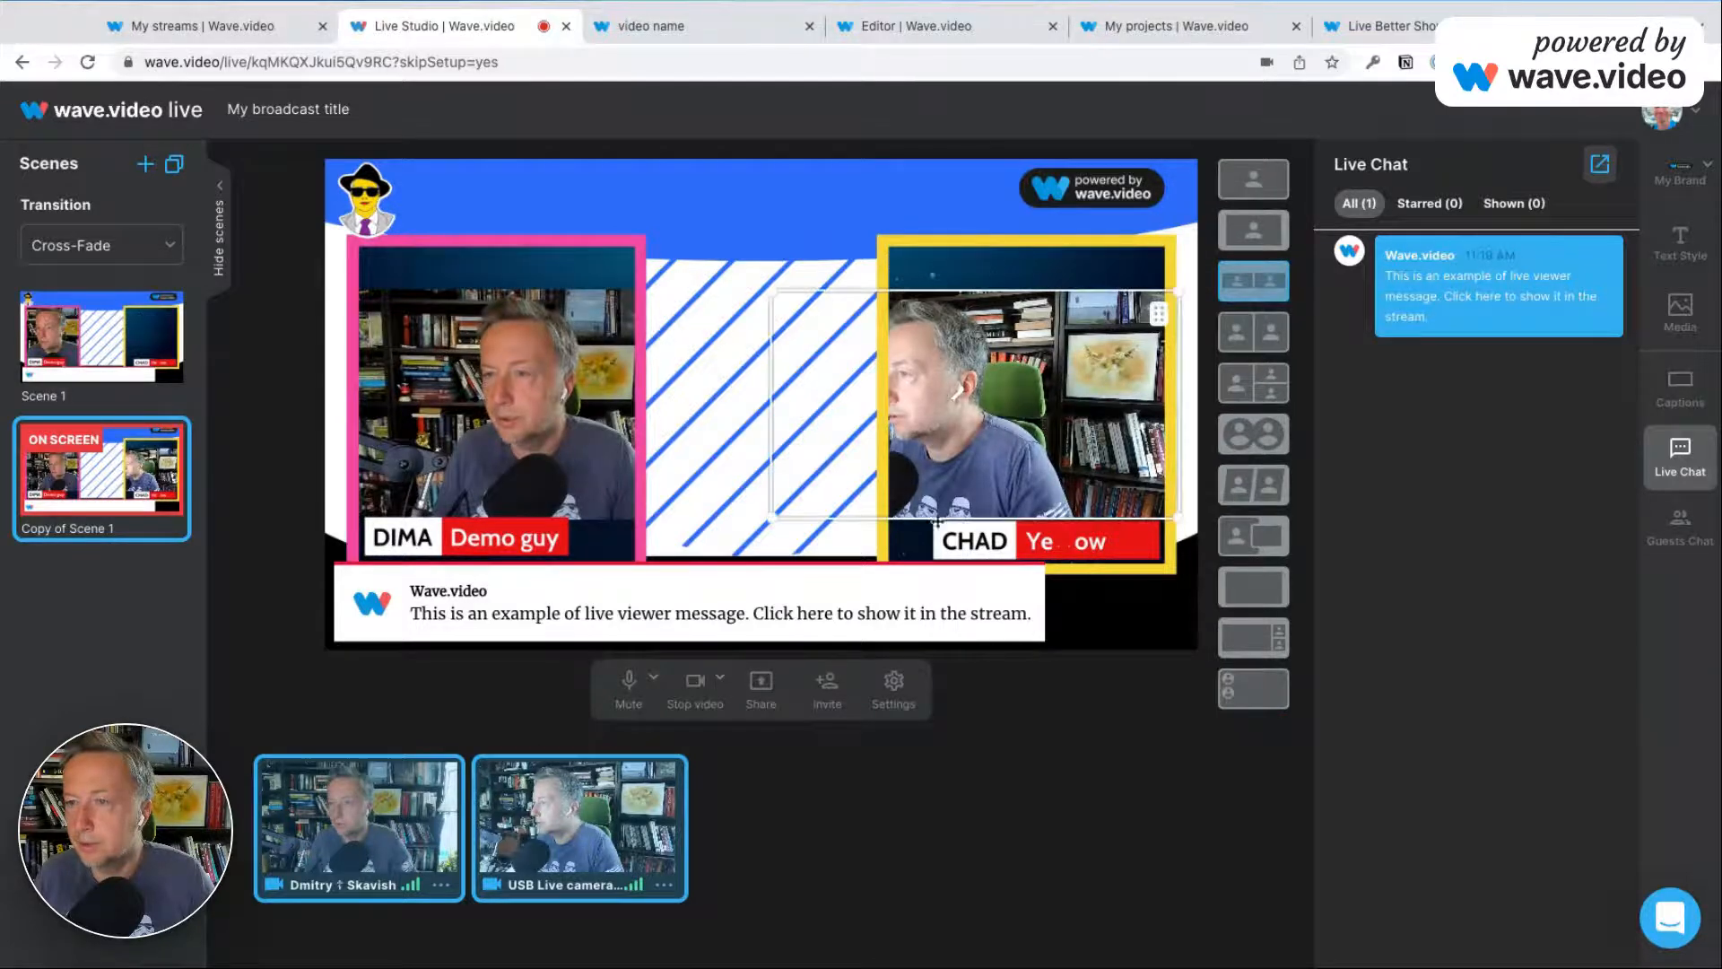
pyautogui.click(1274, 332)
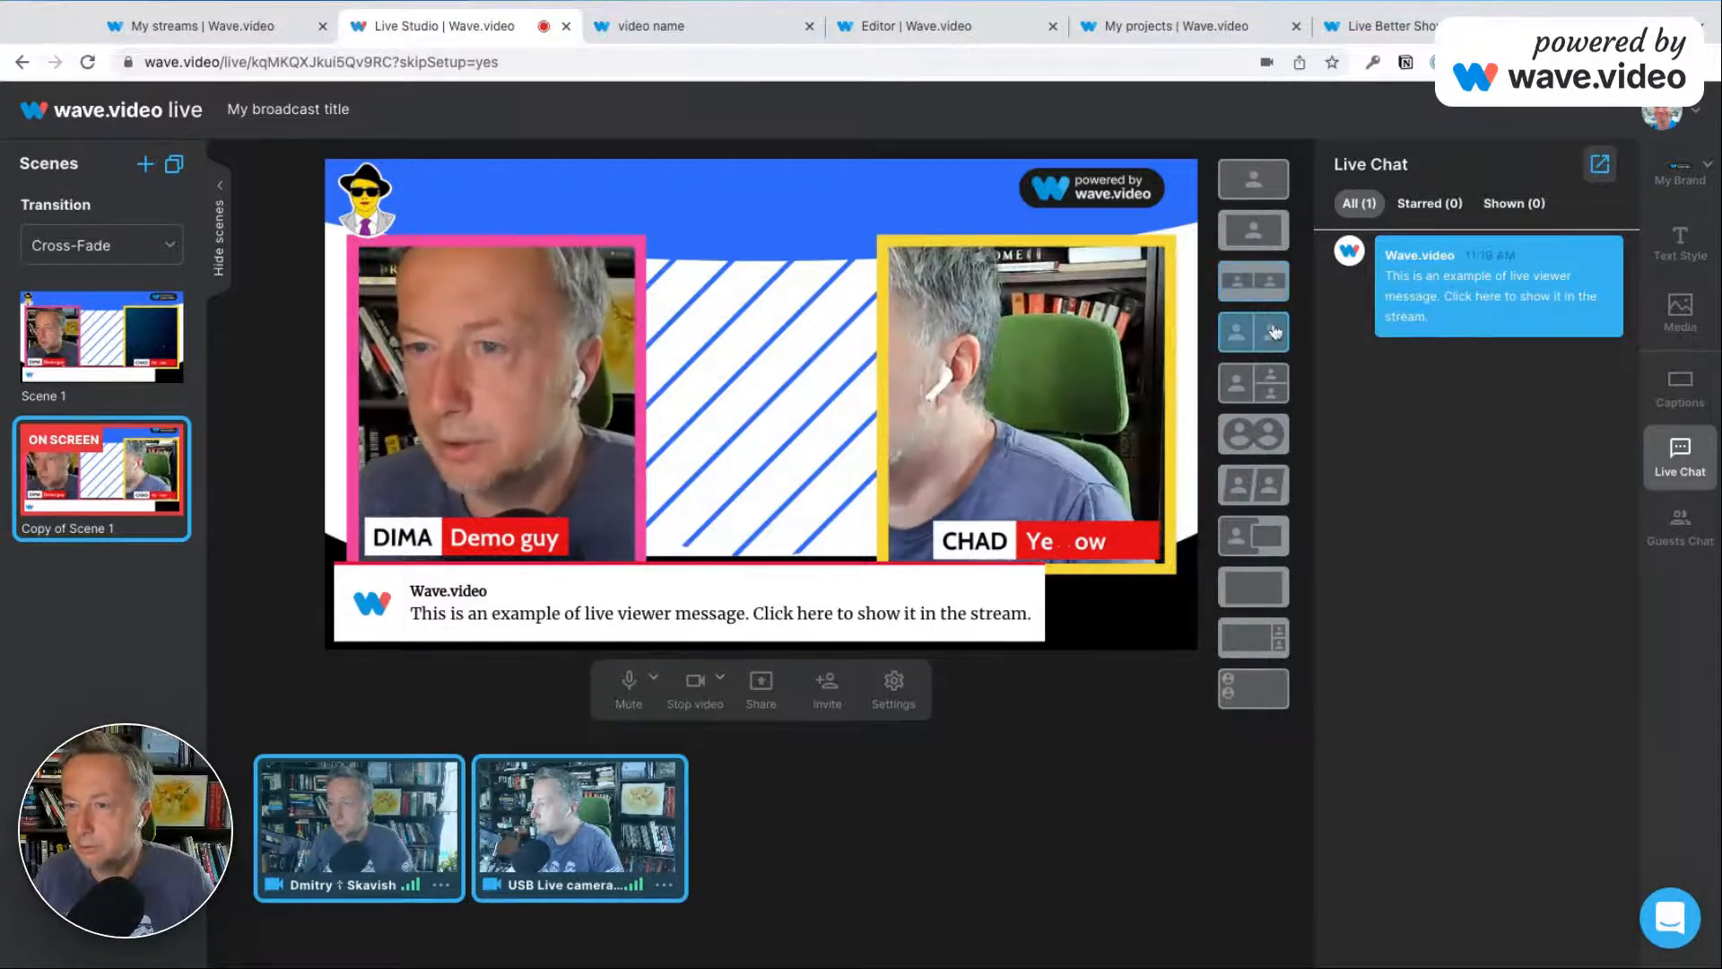
# Hide the USB Live camera from the copied scene and bring it back on stream.
pyautogui.moveTo(610, 789)
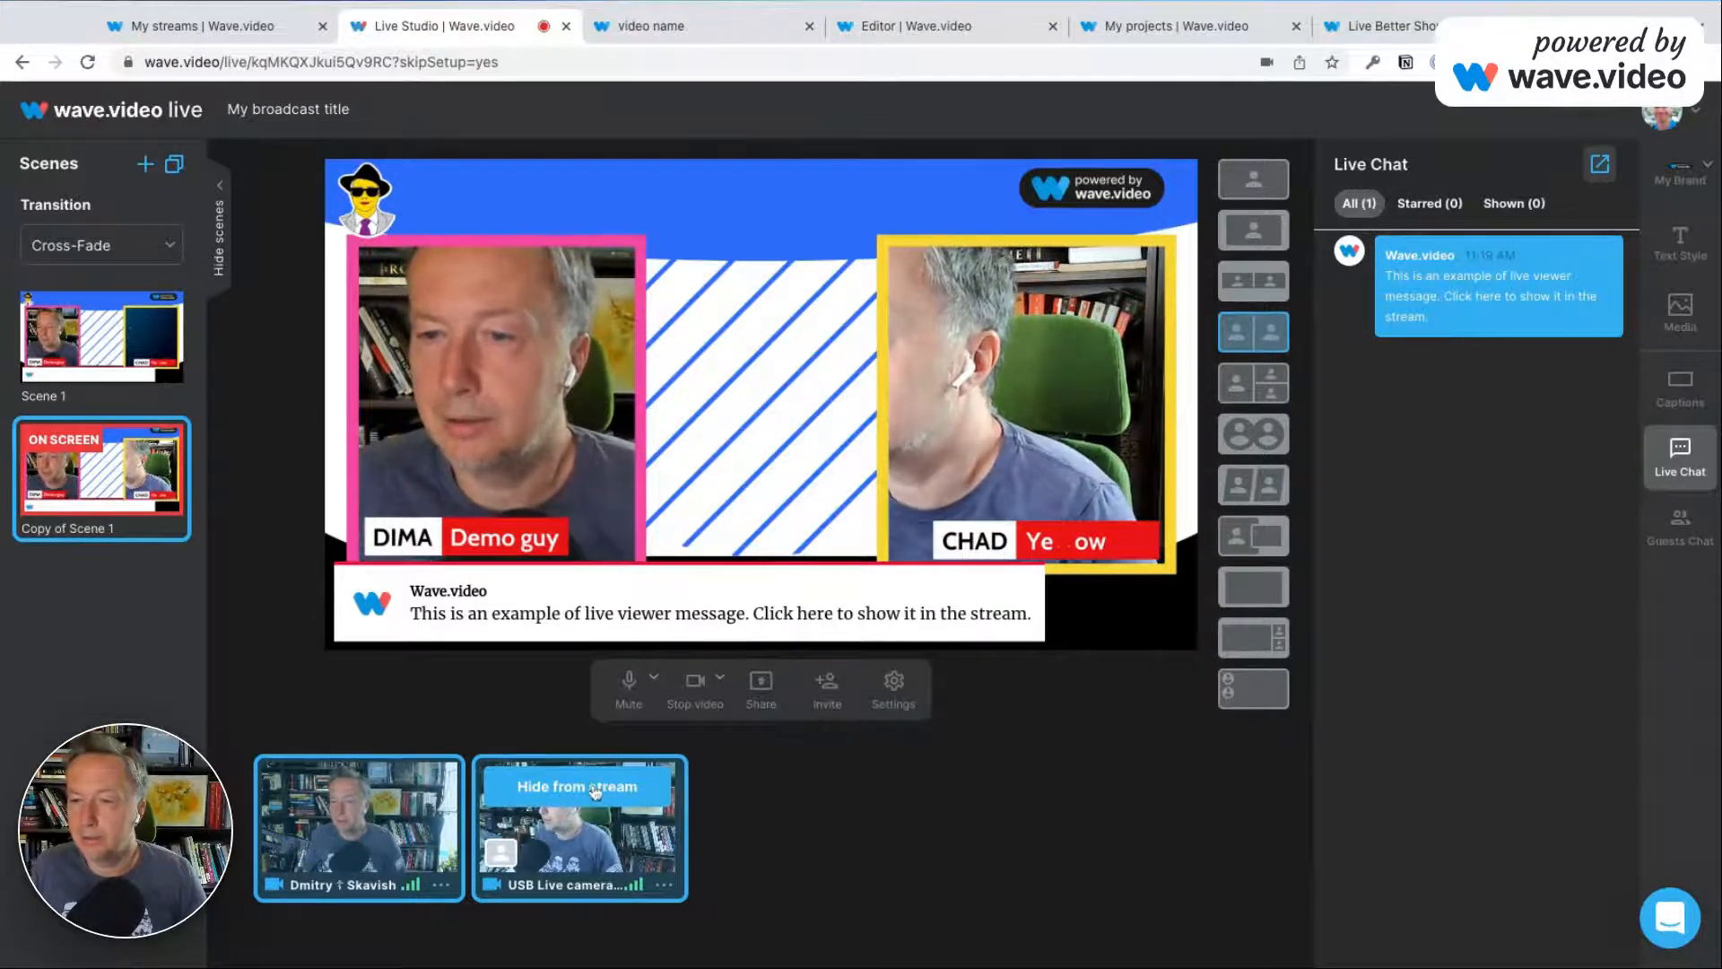
pyautogui.click(608, 789)
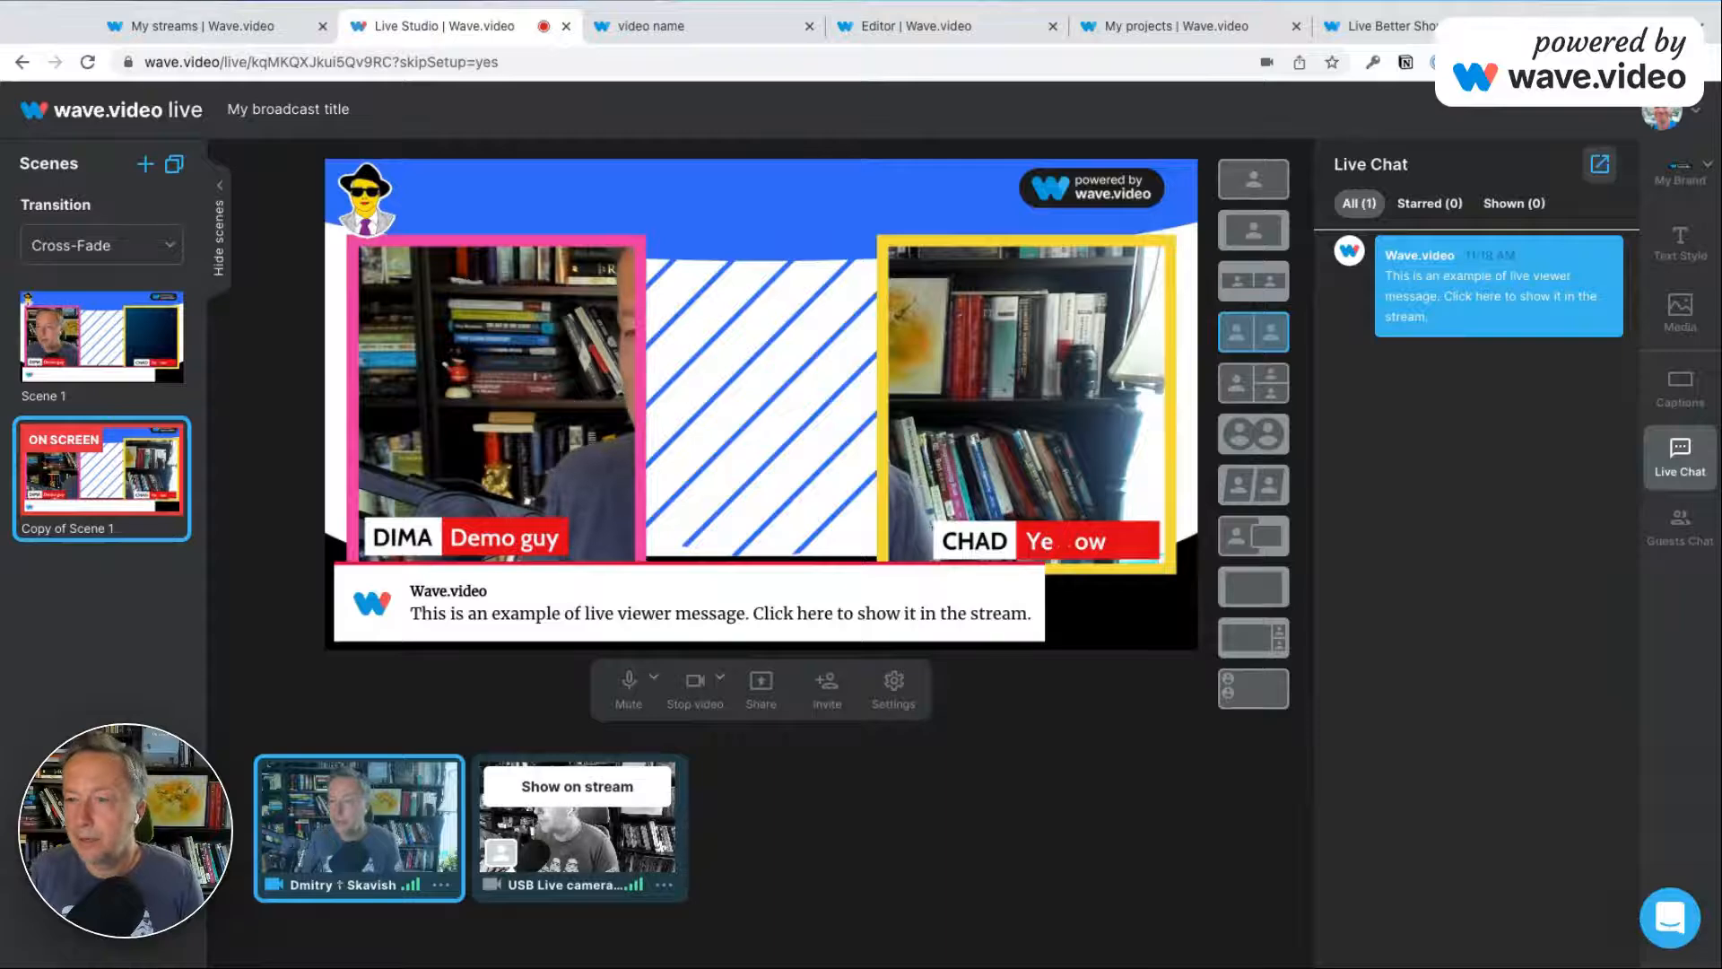
pyautogui.click(576, 785)
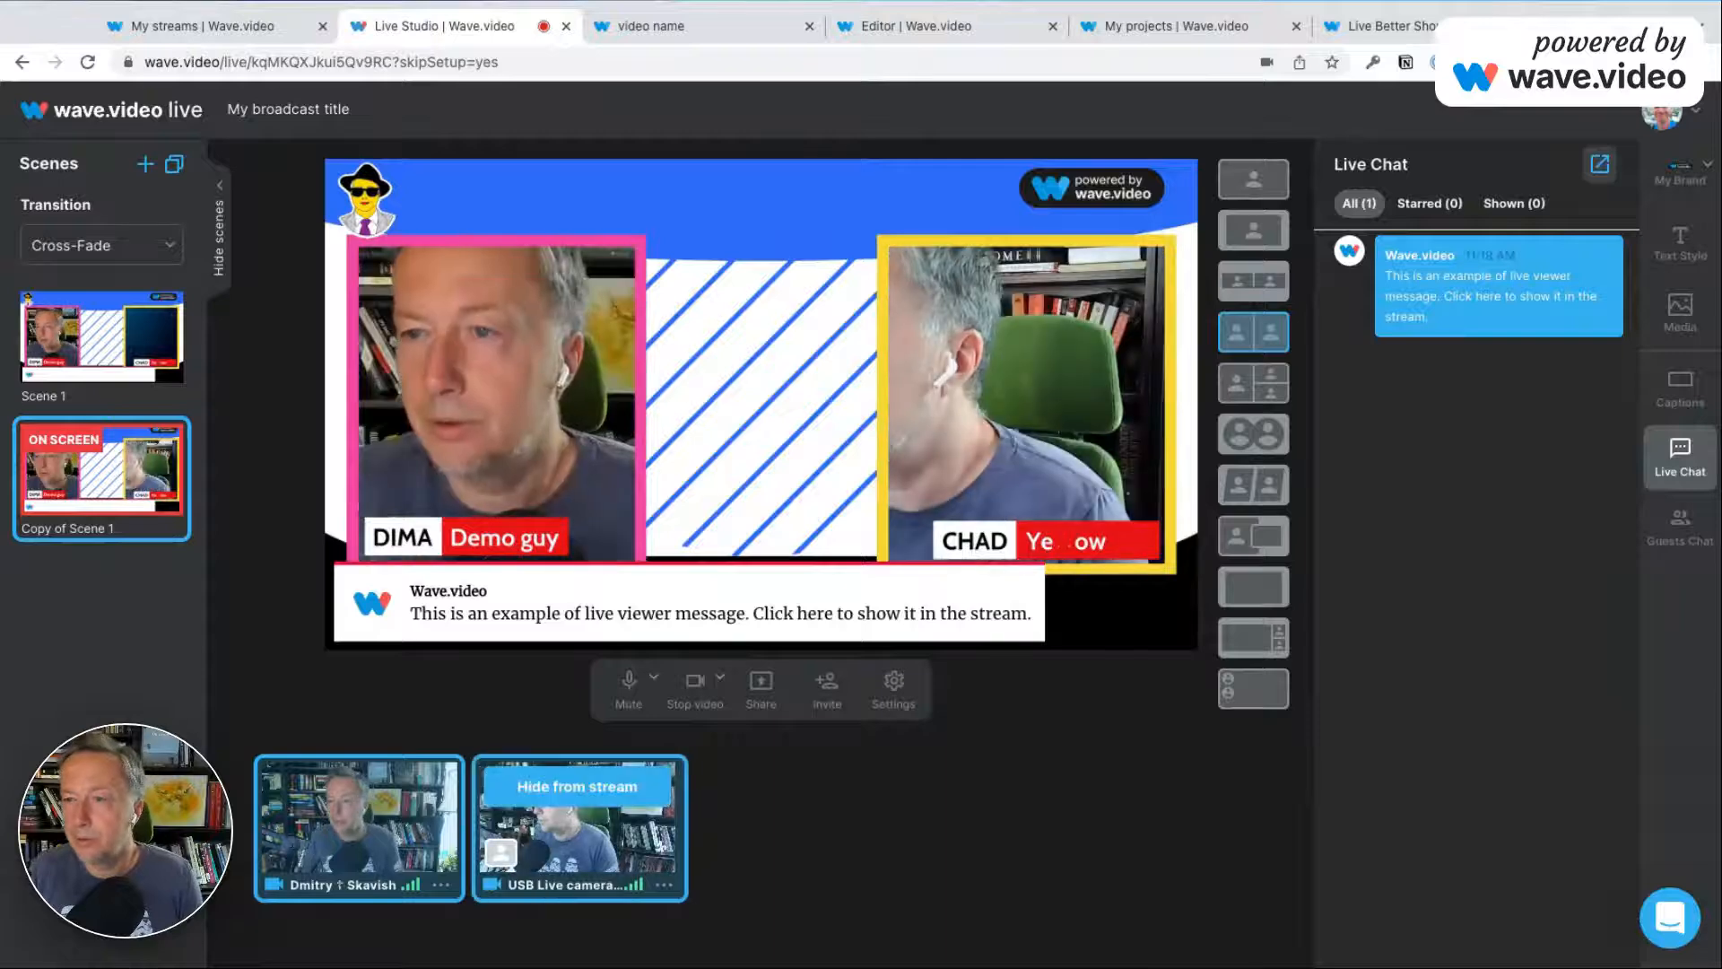
# Switch back to Scene 1 and show the USB Live camera on stream in its custom layout.
pyautogui.click(105, 323)
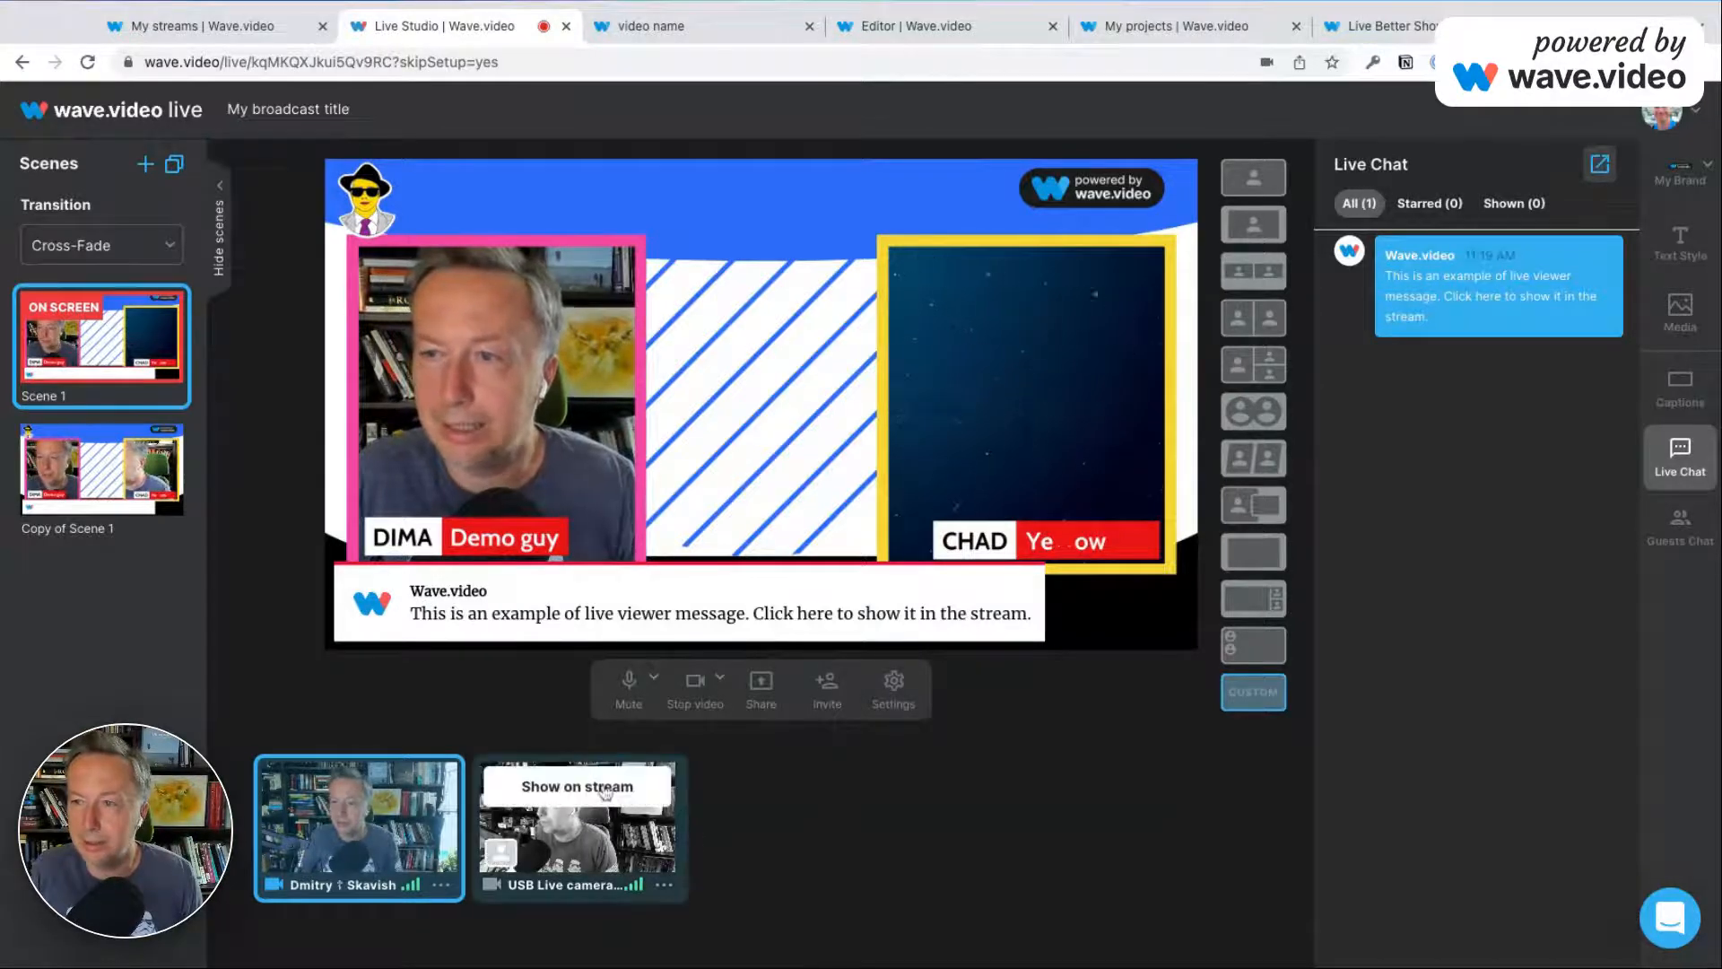
pyautogui.click(606, 790)
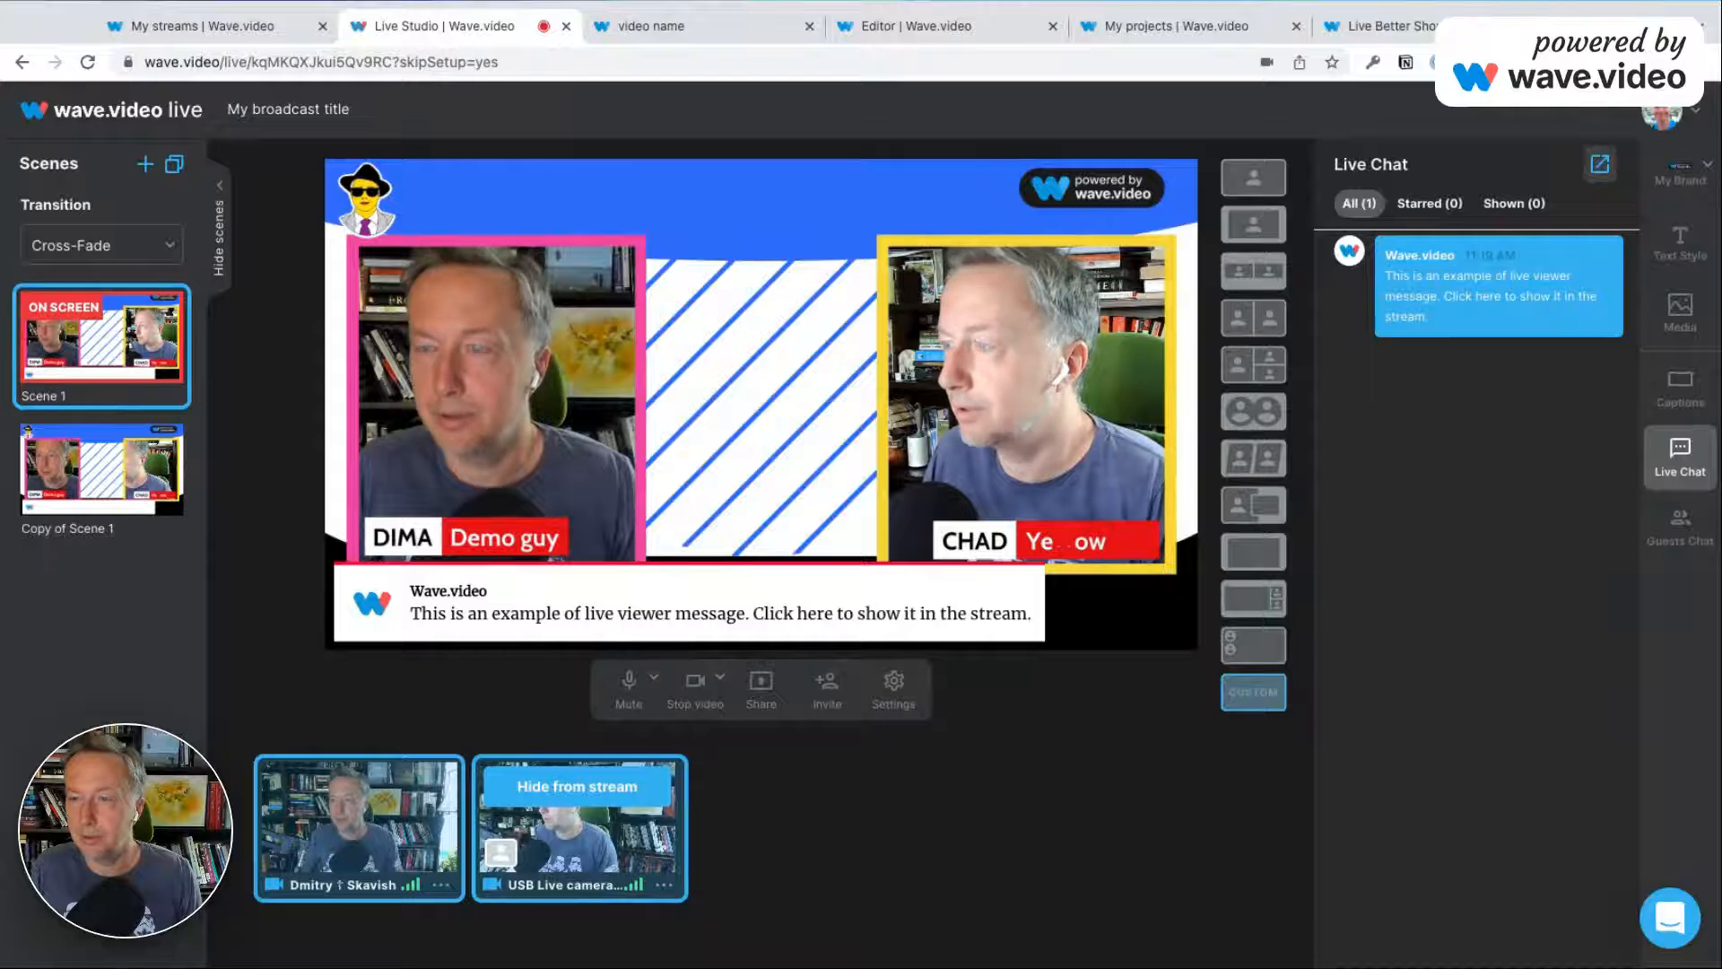
# Hide both cameras from Scene 1 one after the other, and show them both on stream again.
pyautogui.moveTo(376, 800)
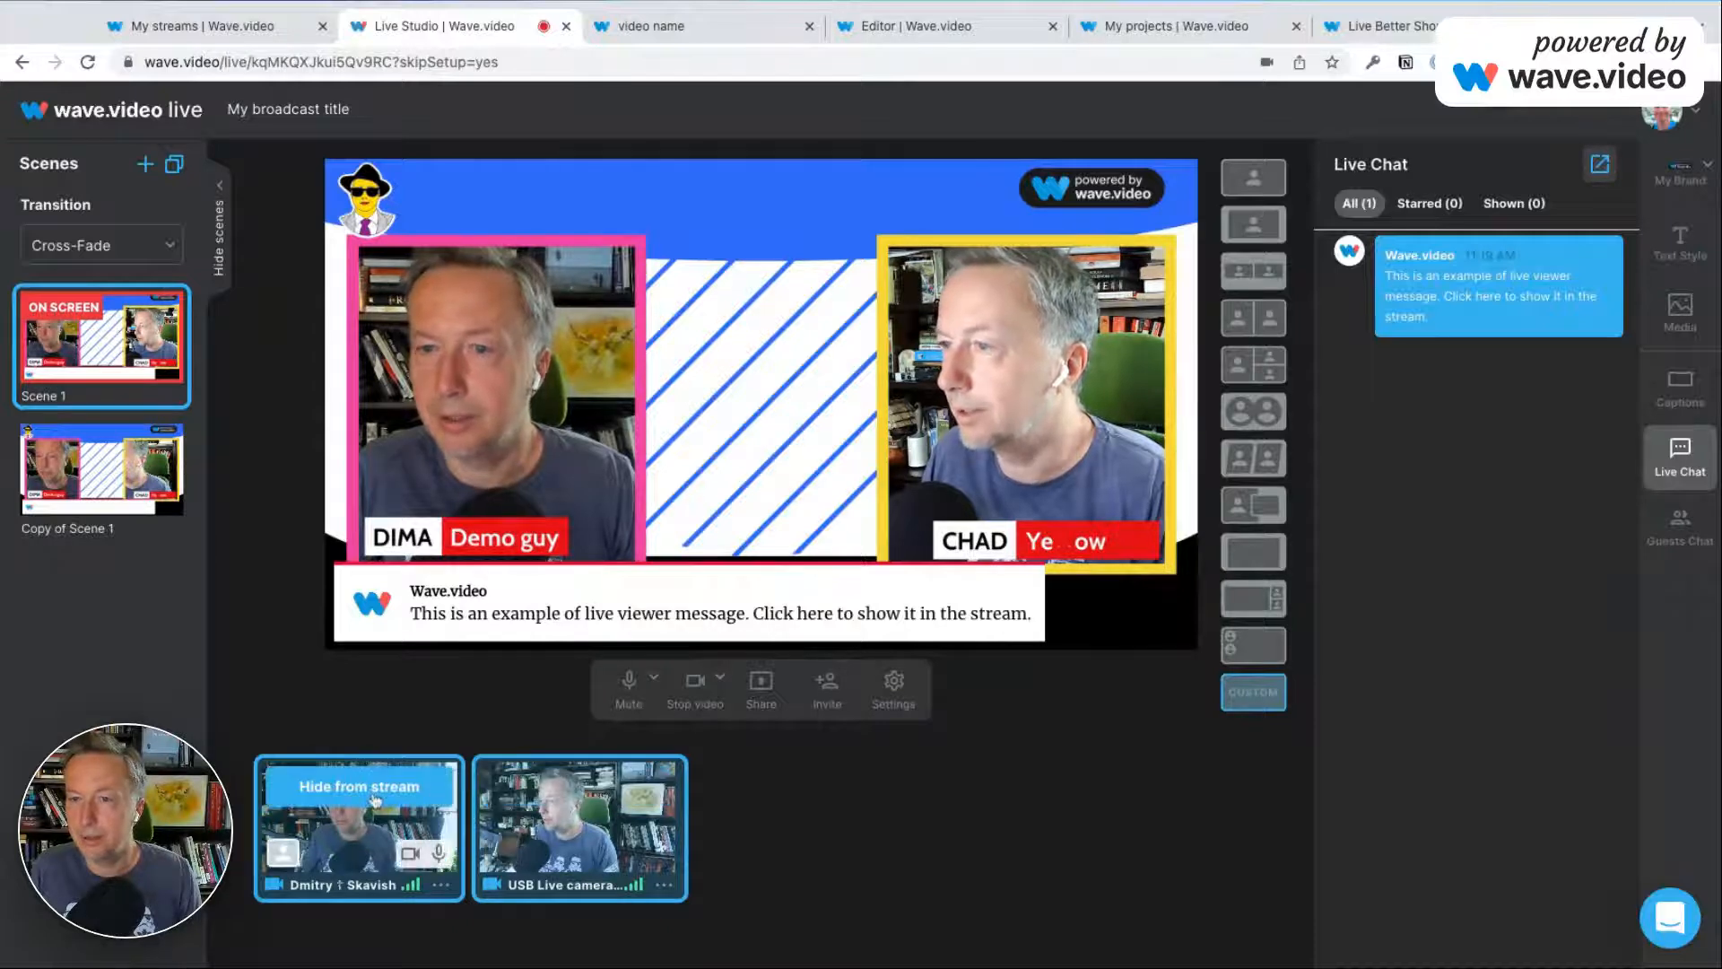
pyautogui.click(376, 789)
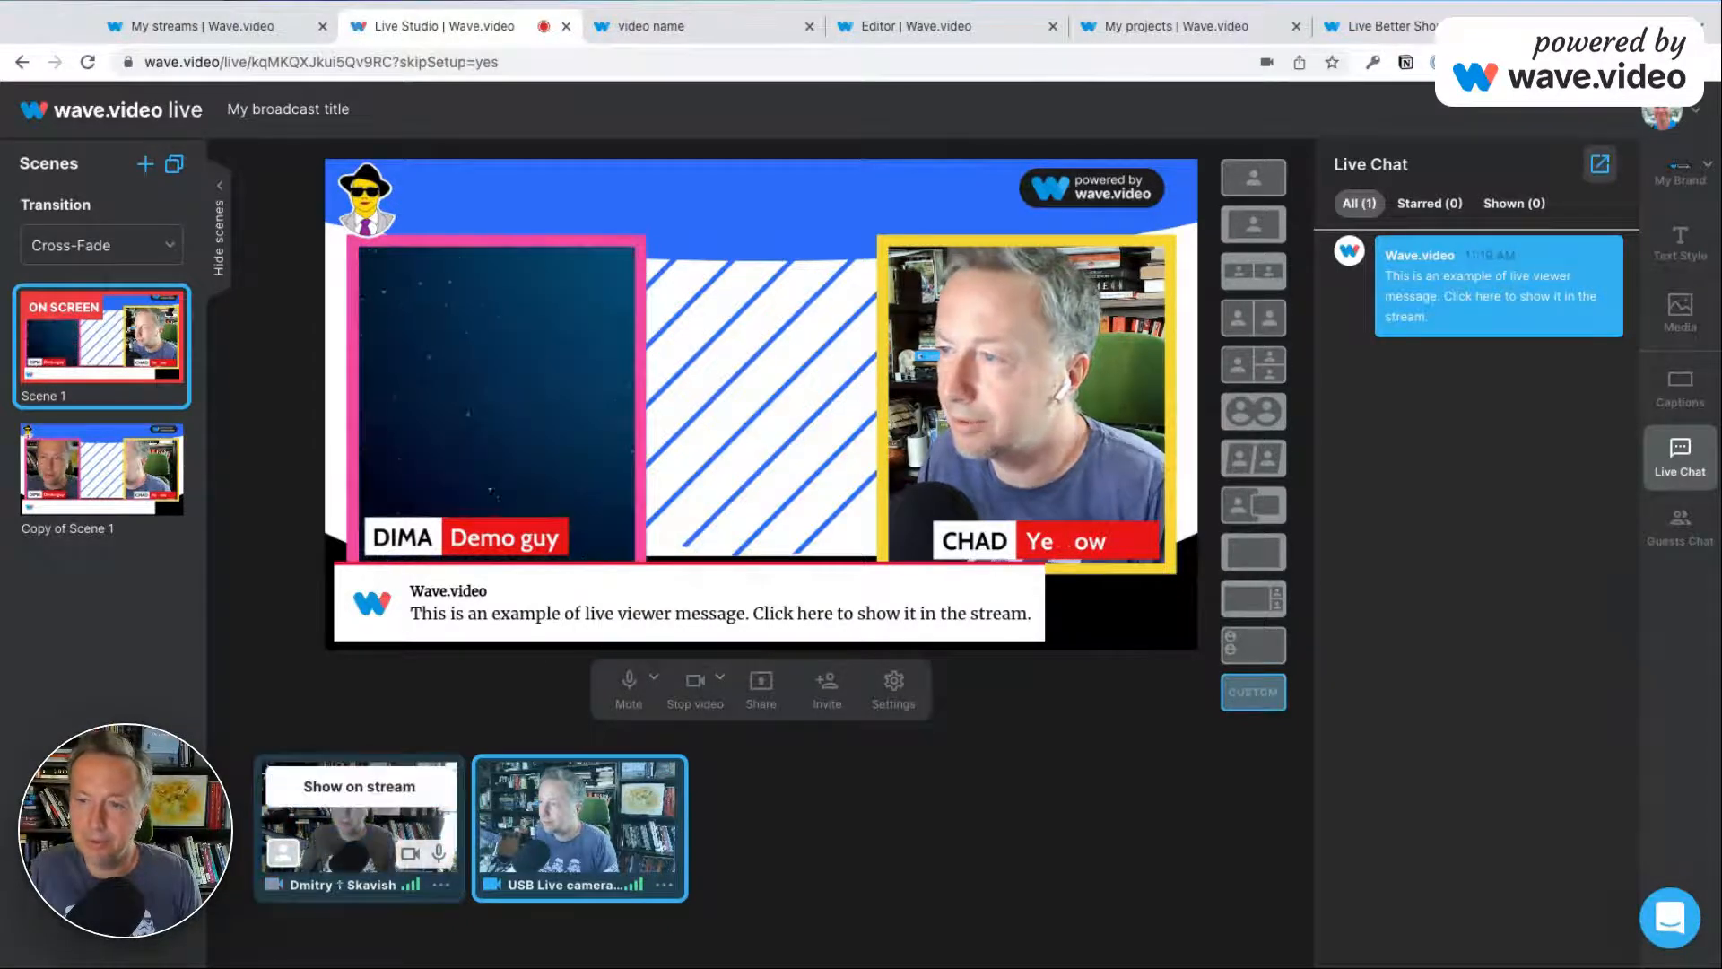
pyautogui.moveTo(575, 793)
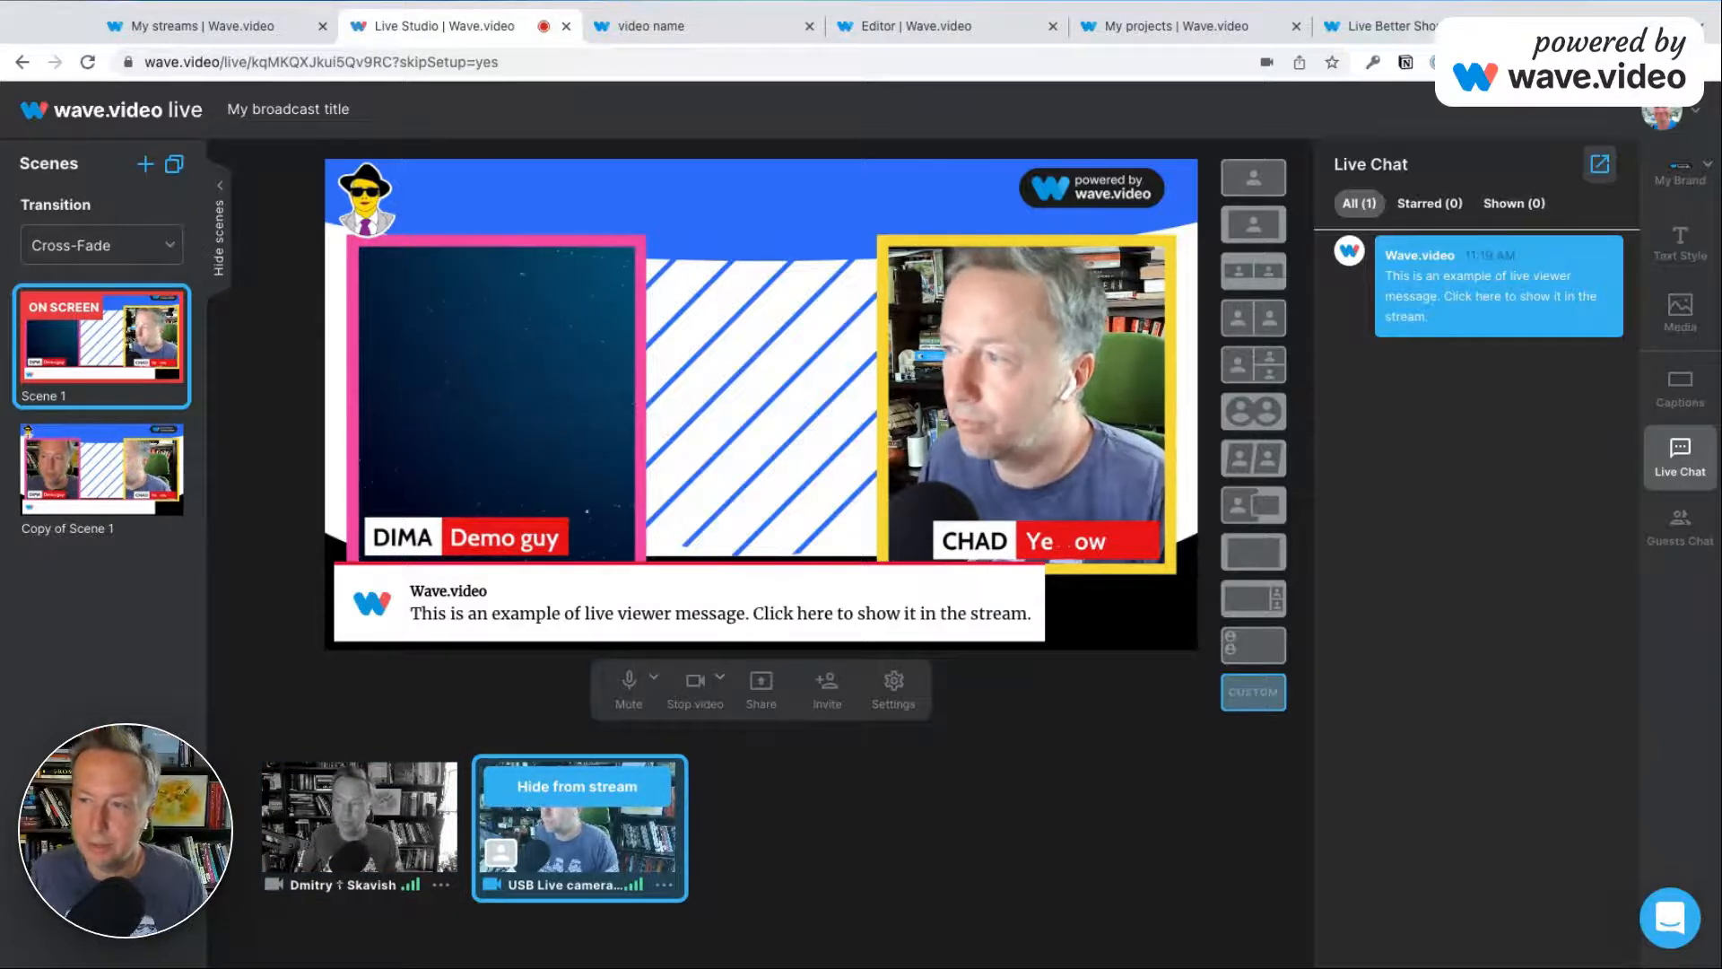
pyautogui.click(577, 787)
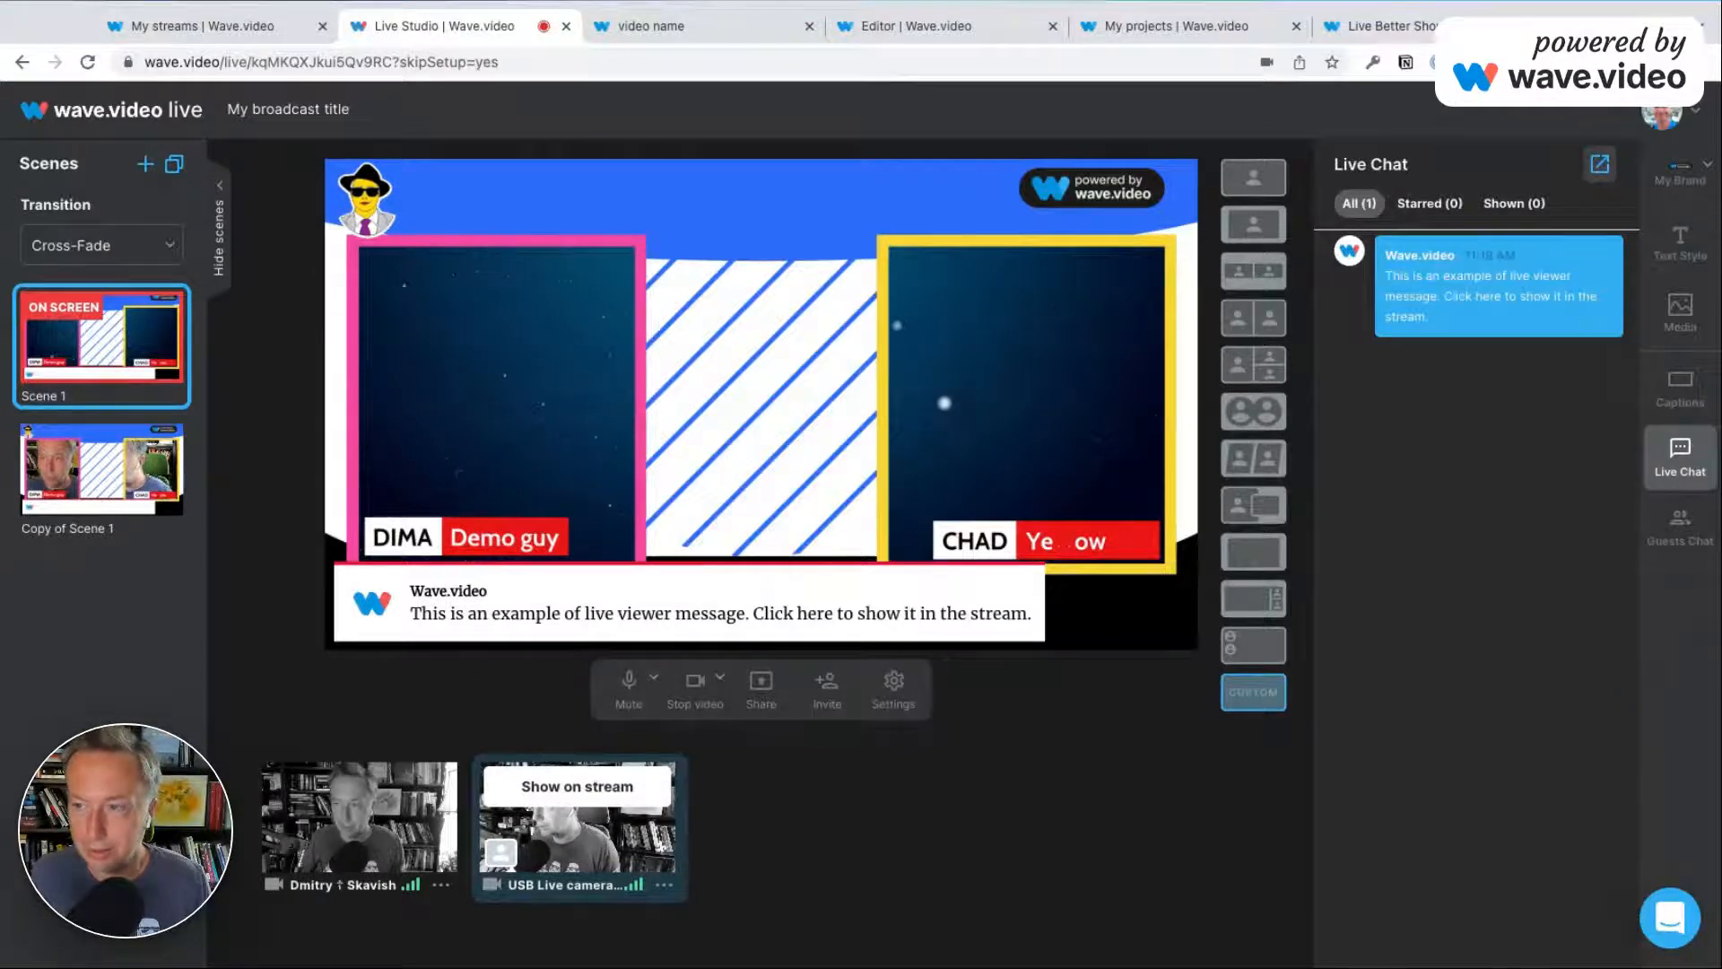
pyautogui.click(577, 787)
pyautogui.click(377, 787)
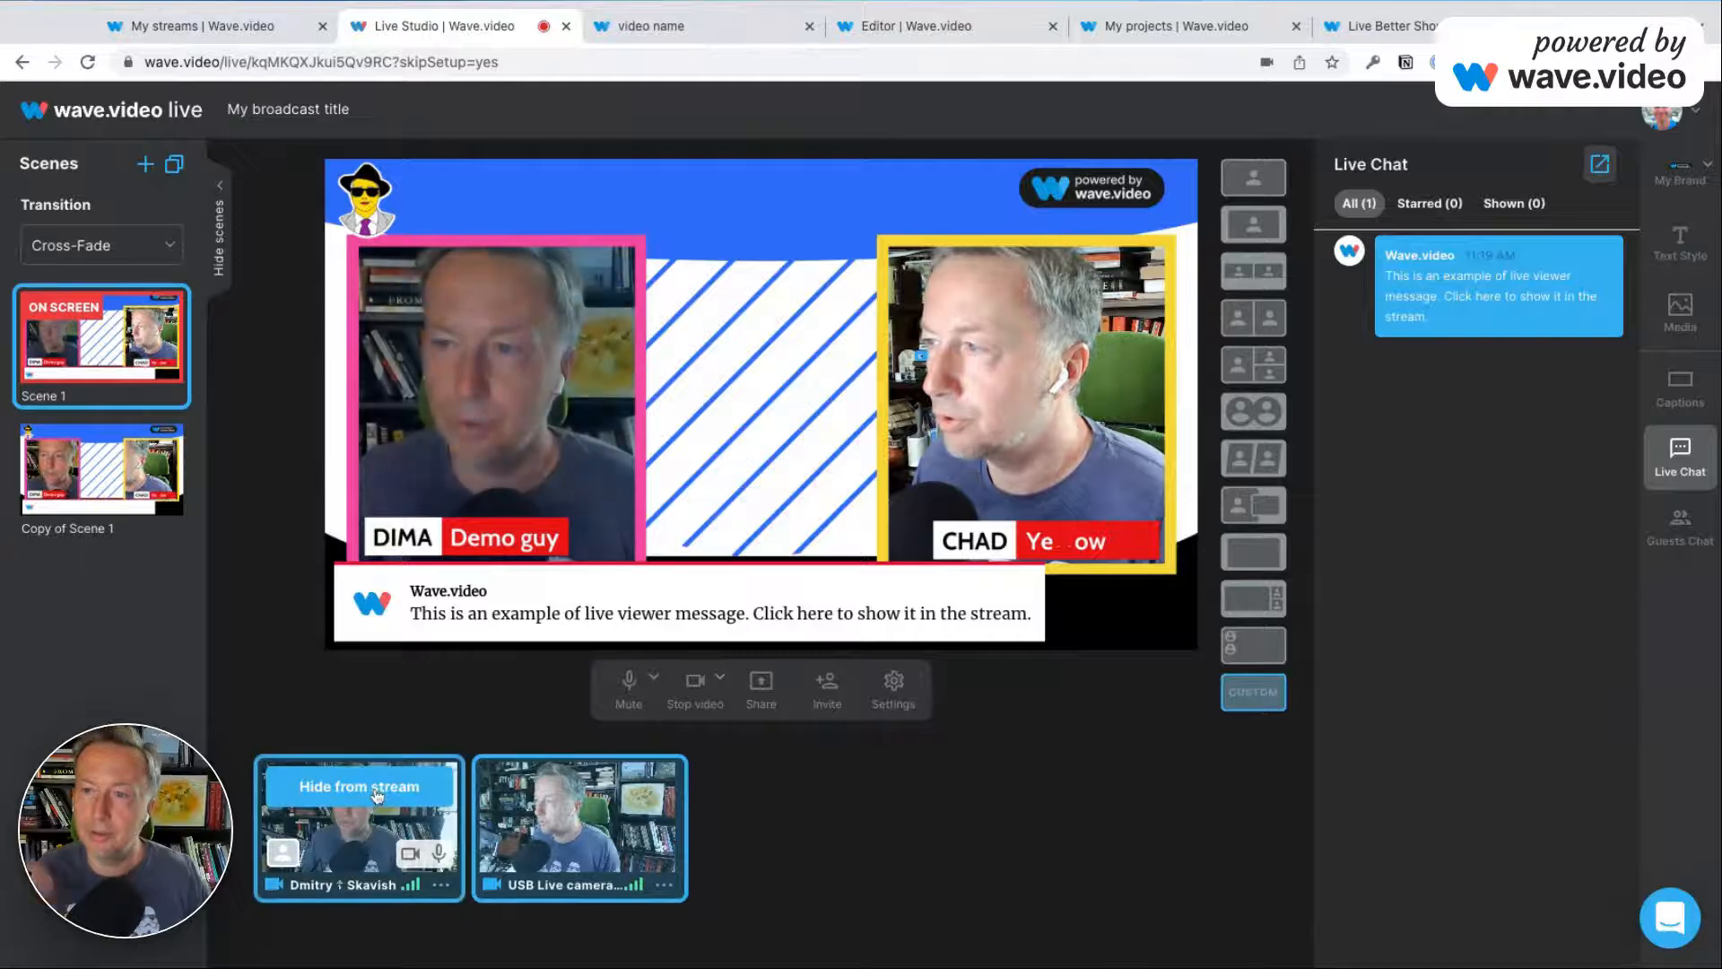